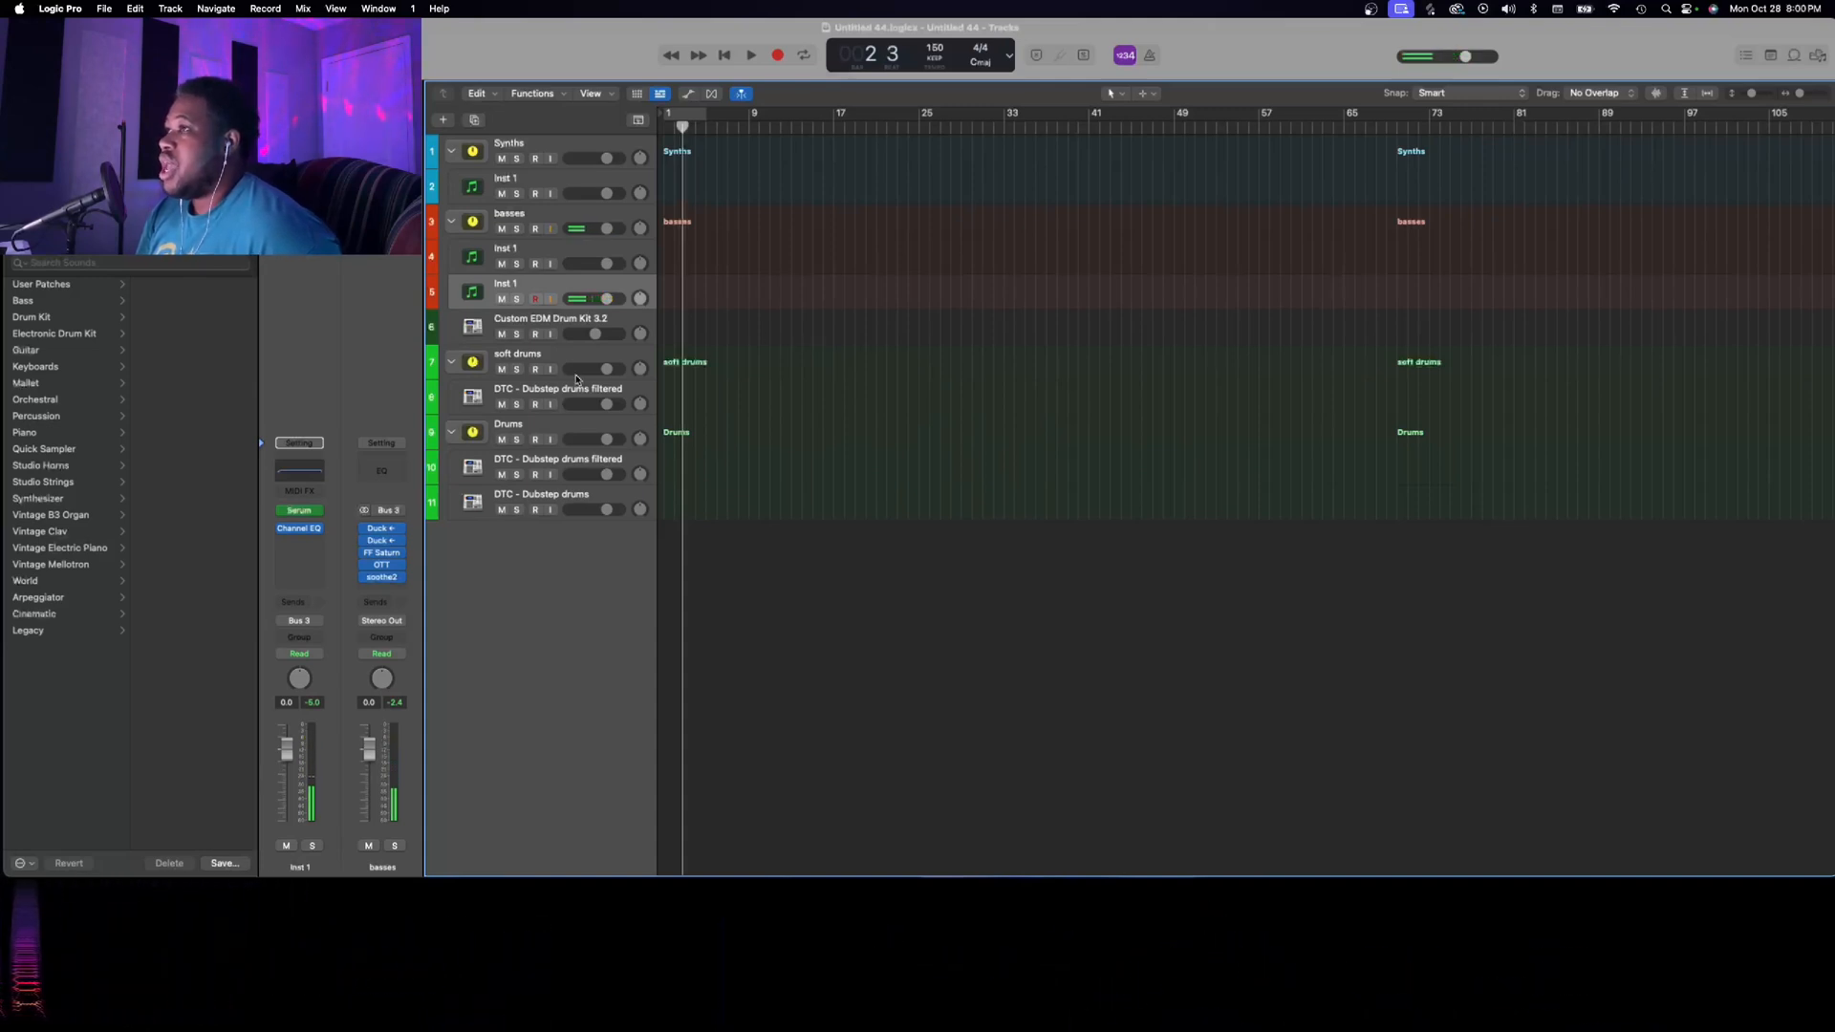
Replace Serum with a stereo instance of Phase Plant on the selected bass instrument track
click(306, 511)
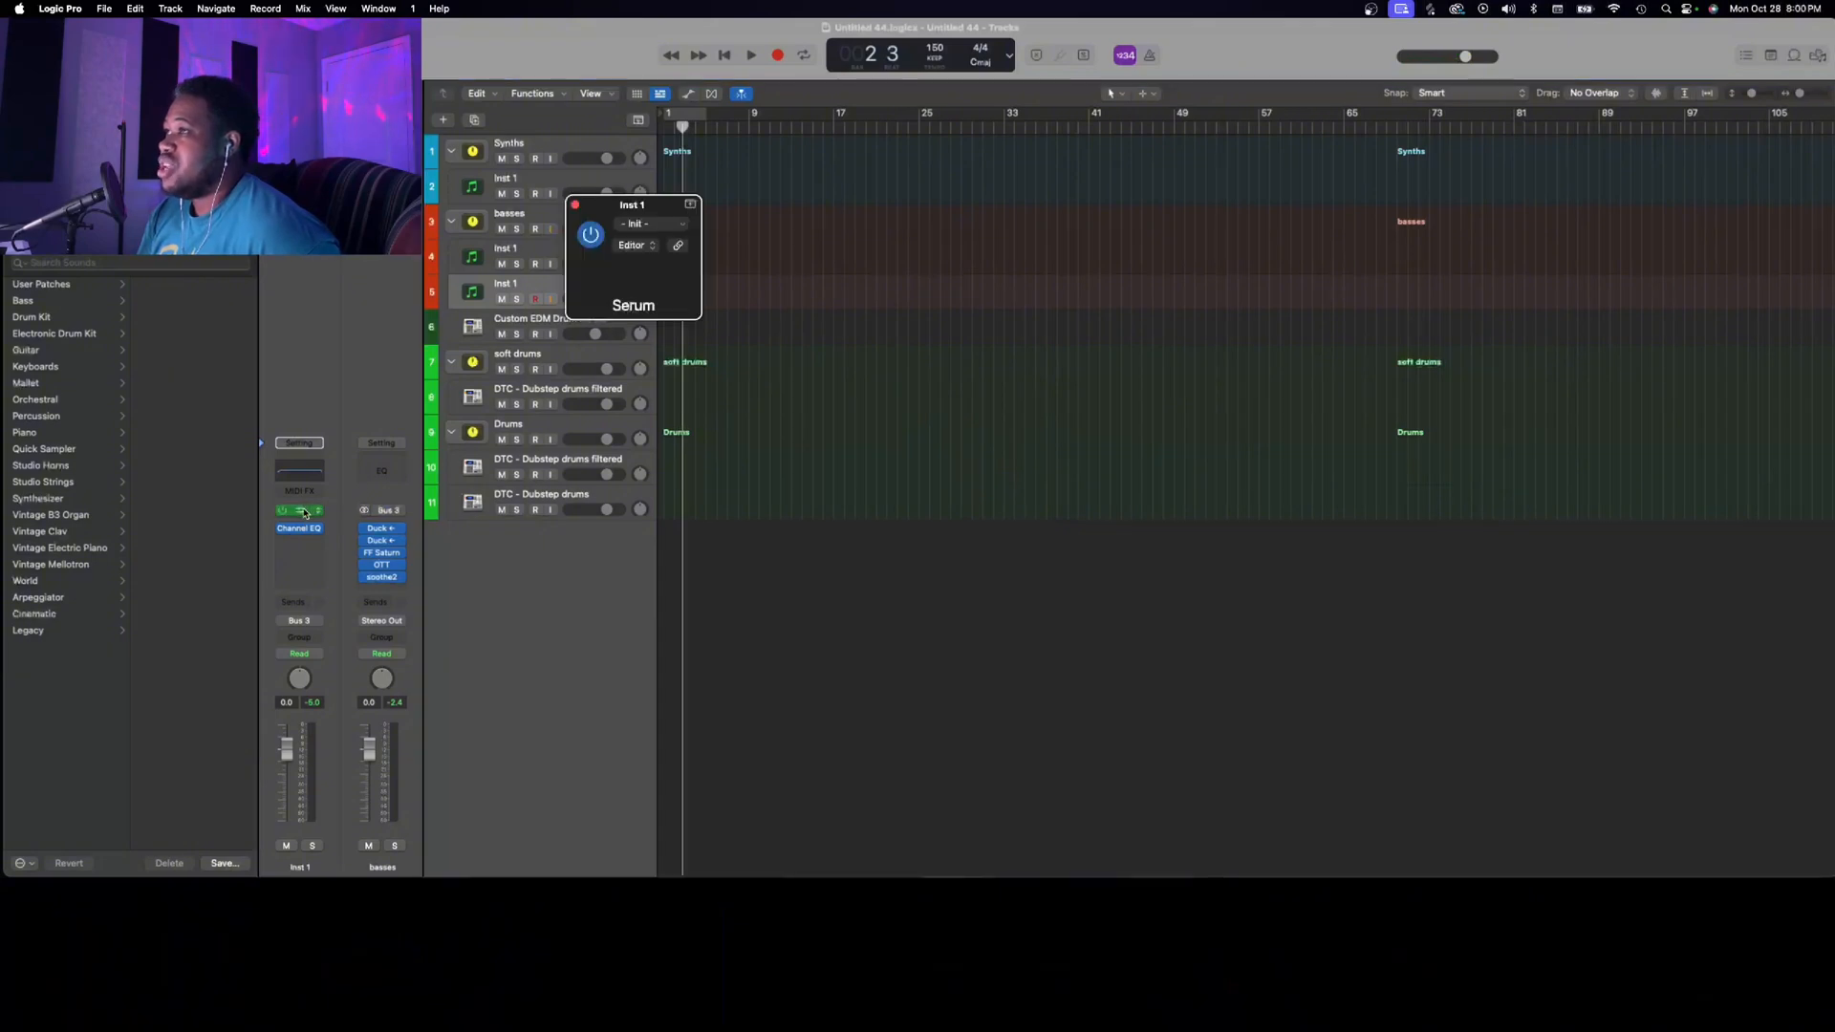
click(577, 206)
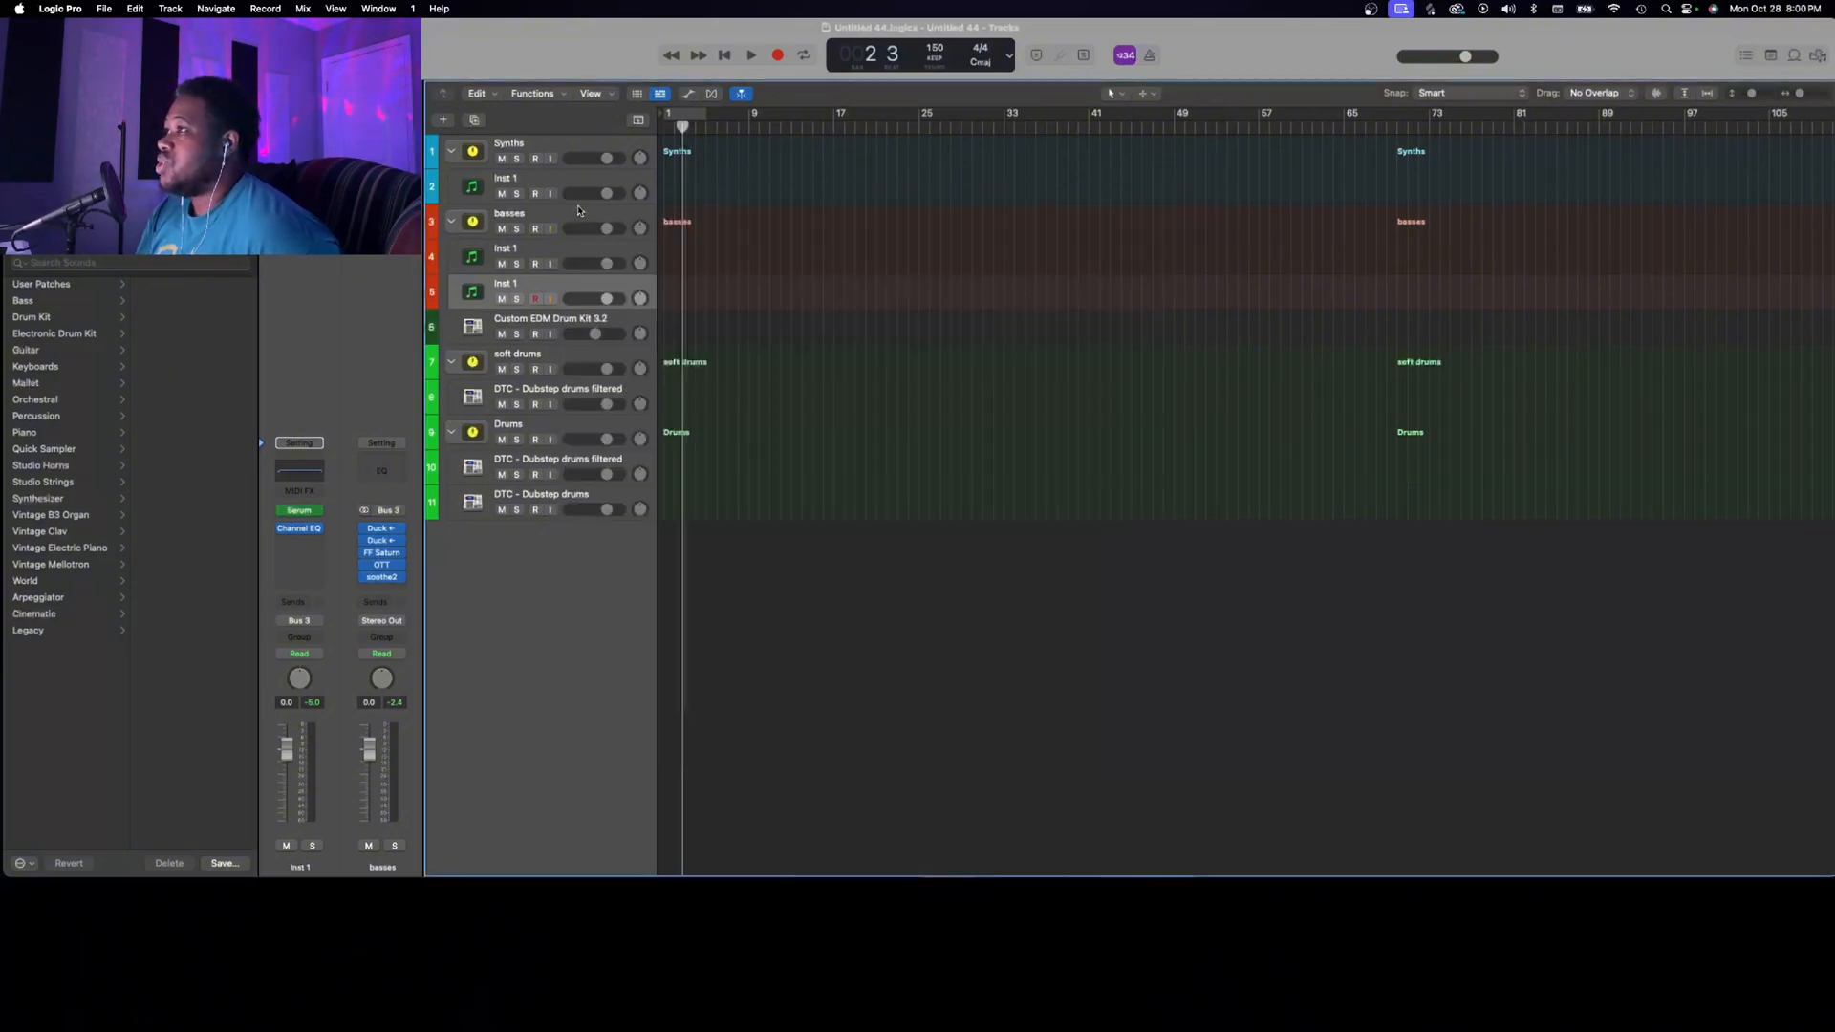
click(320, 513)
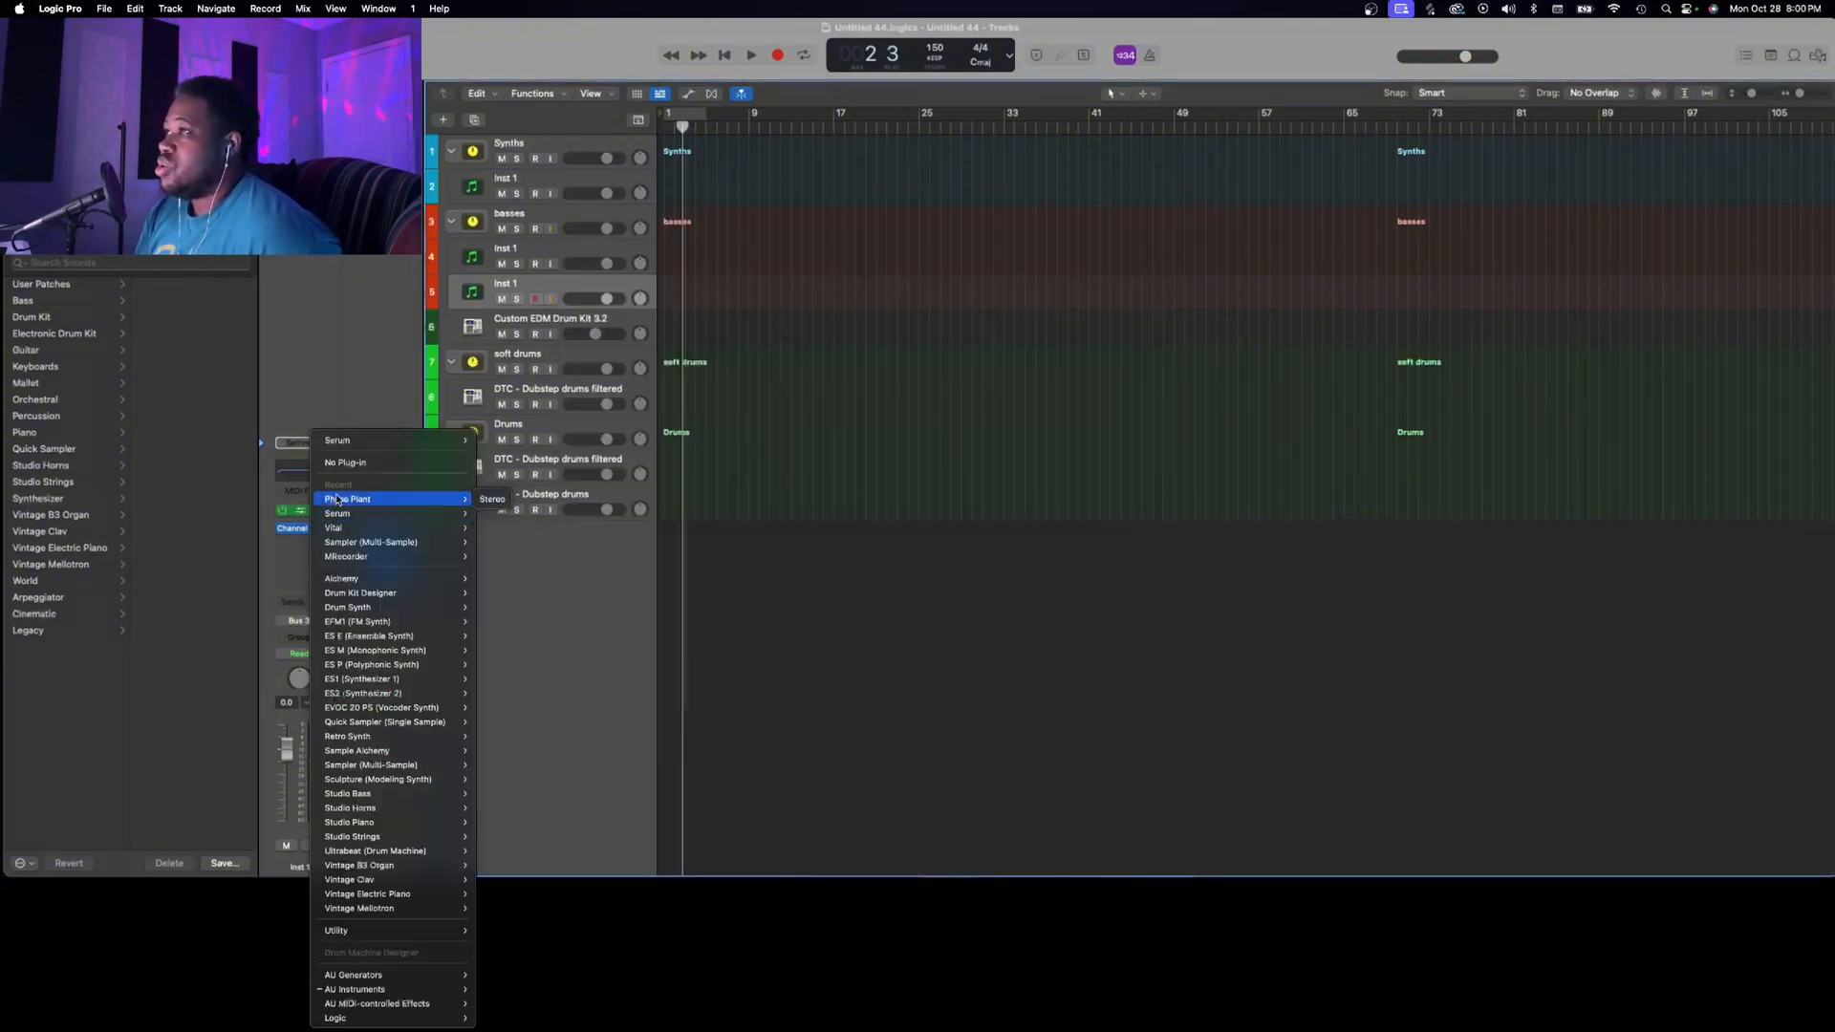
click(495, 499)
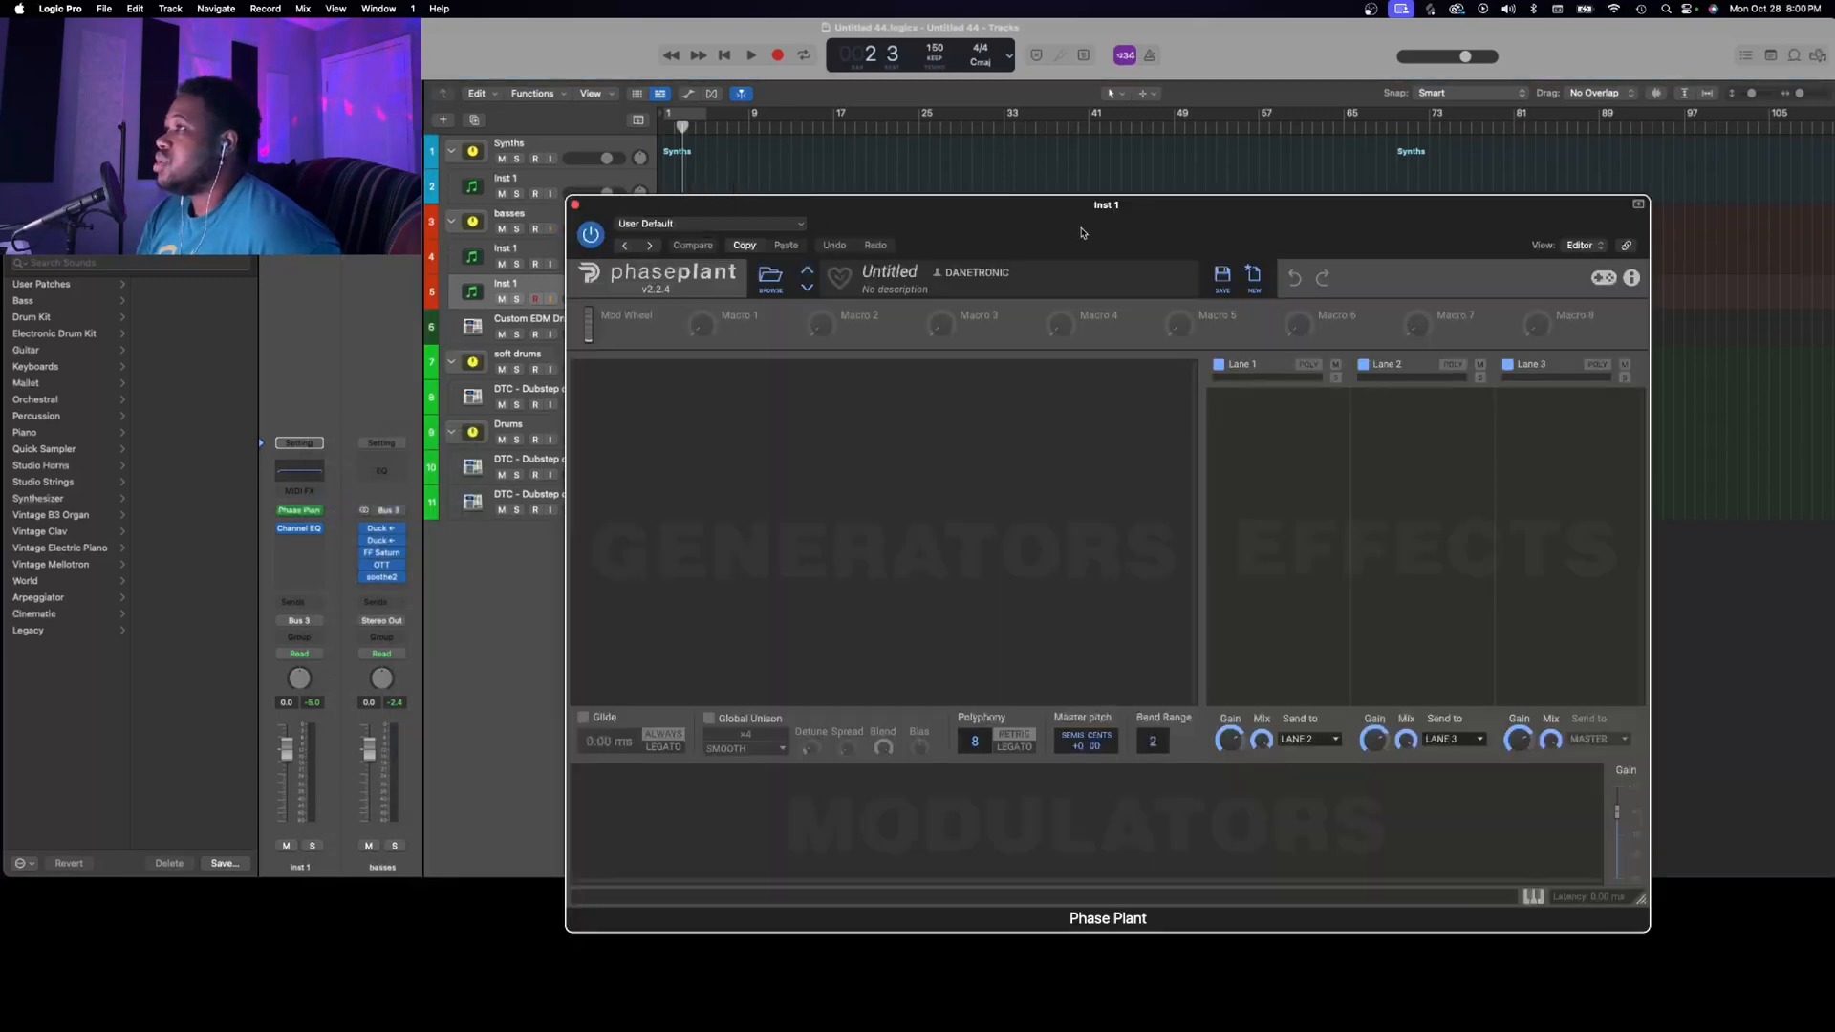
drag(1090, 226, 862, 128)
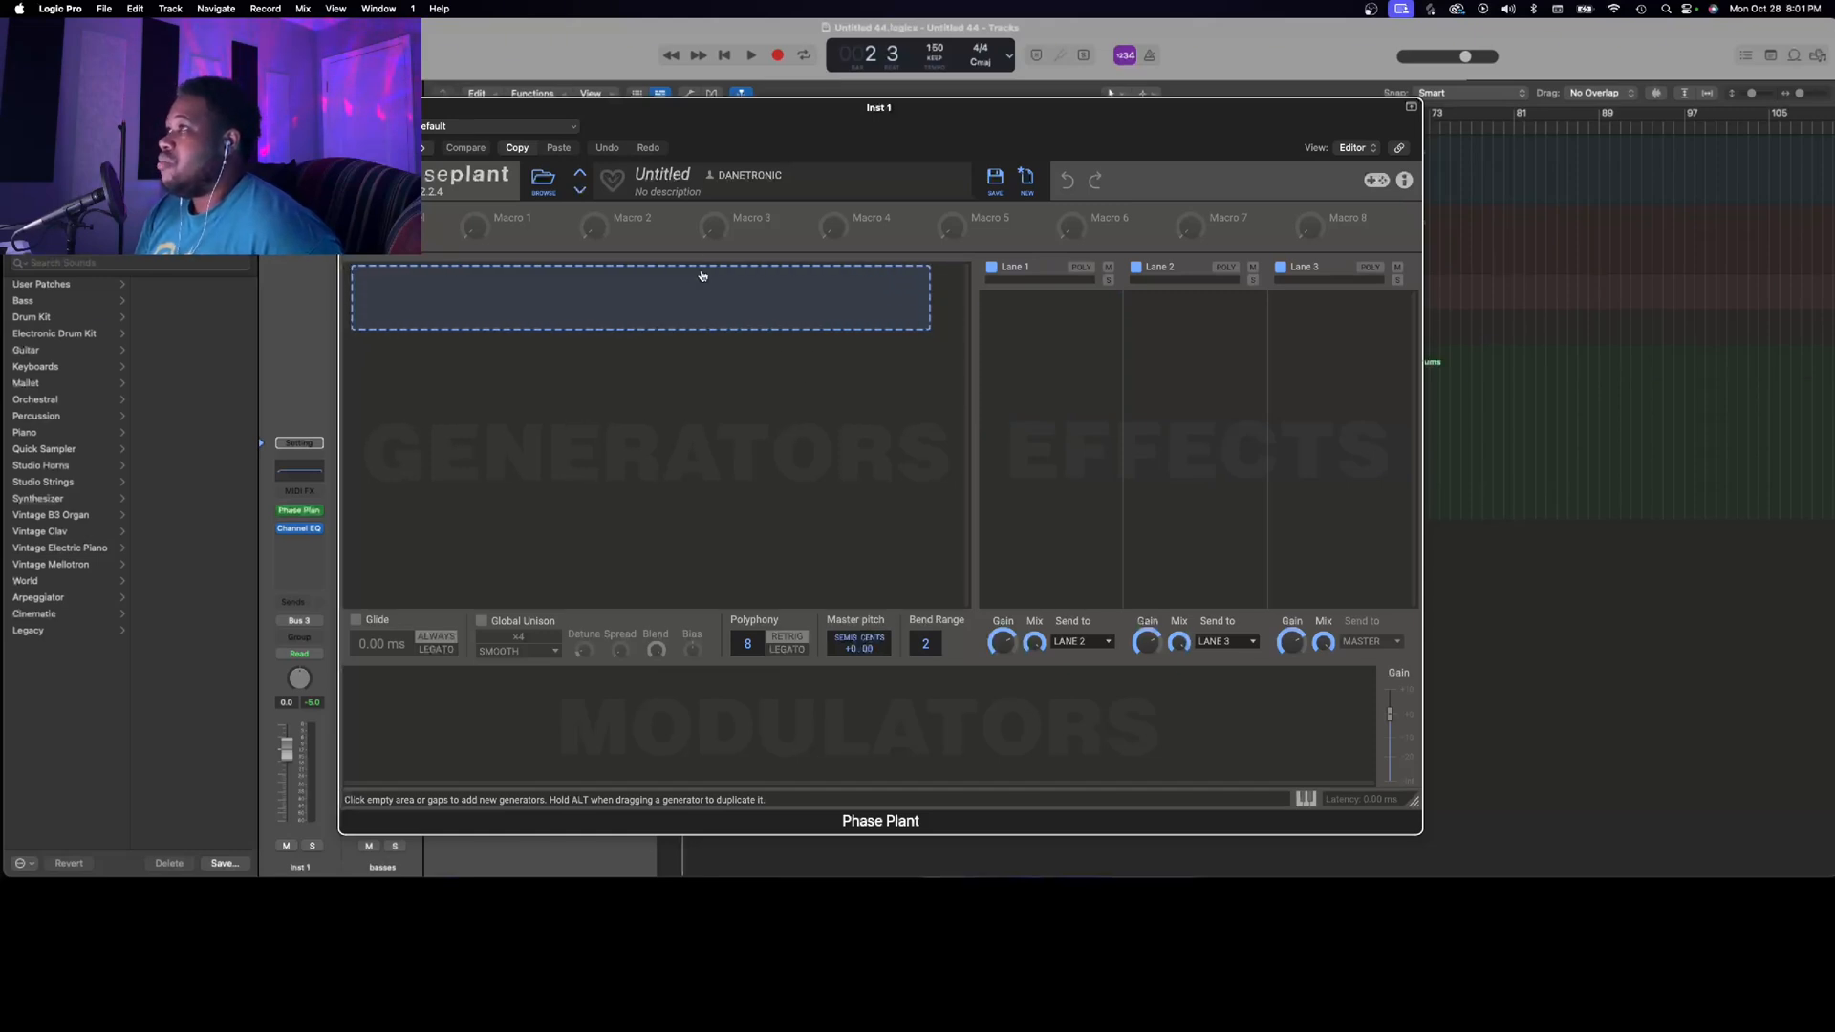
Audition the user presets BS_Groove through BS_Groove 7 in Phase Plant's preset browser
click(548, 183)
click(434, 259)
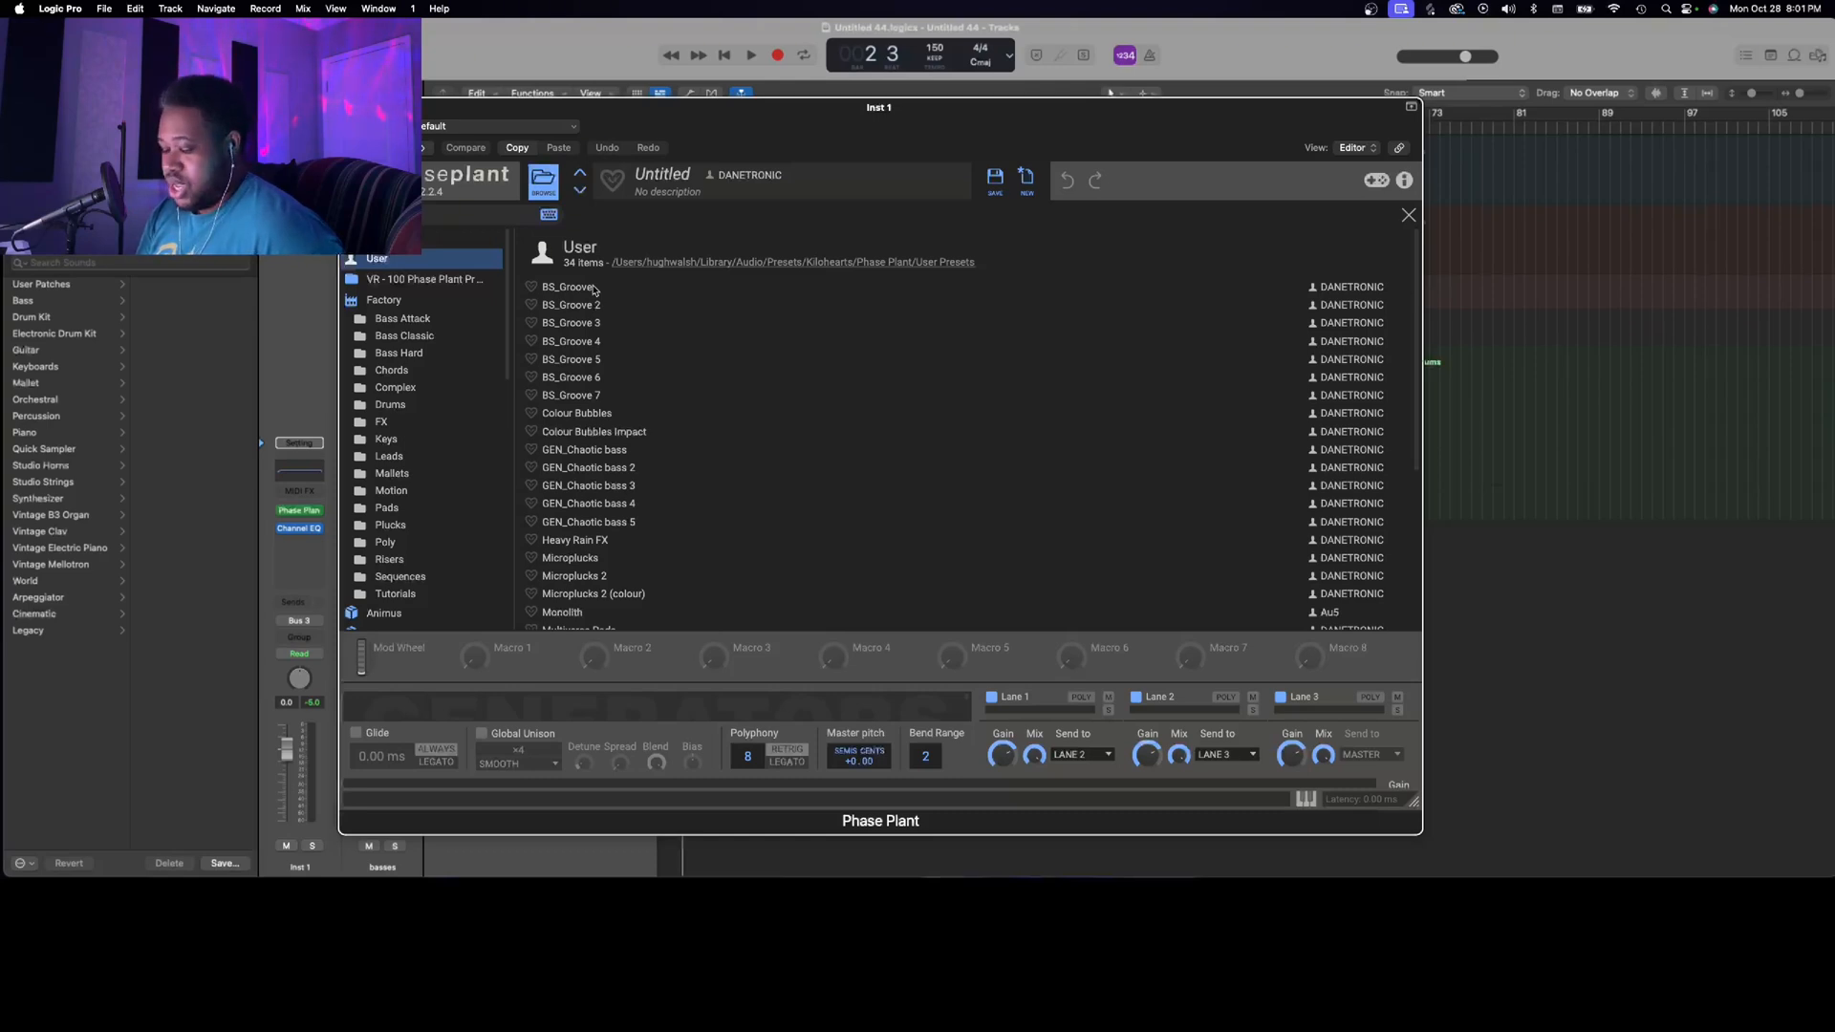
click(594, 287)
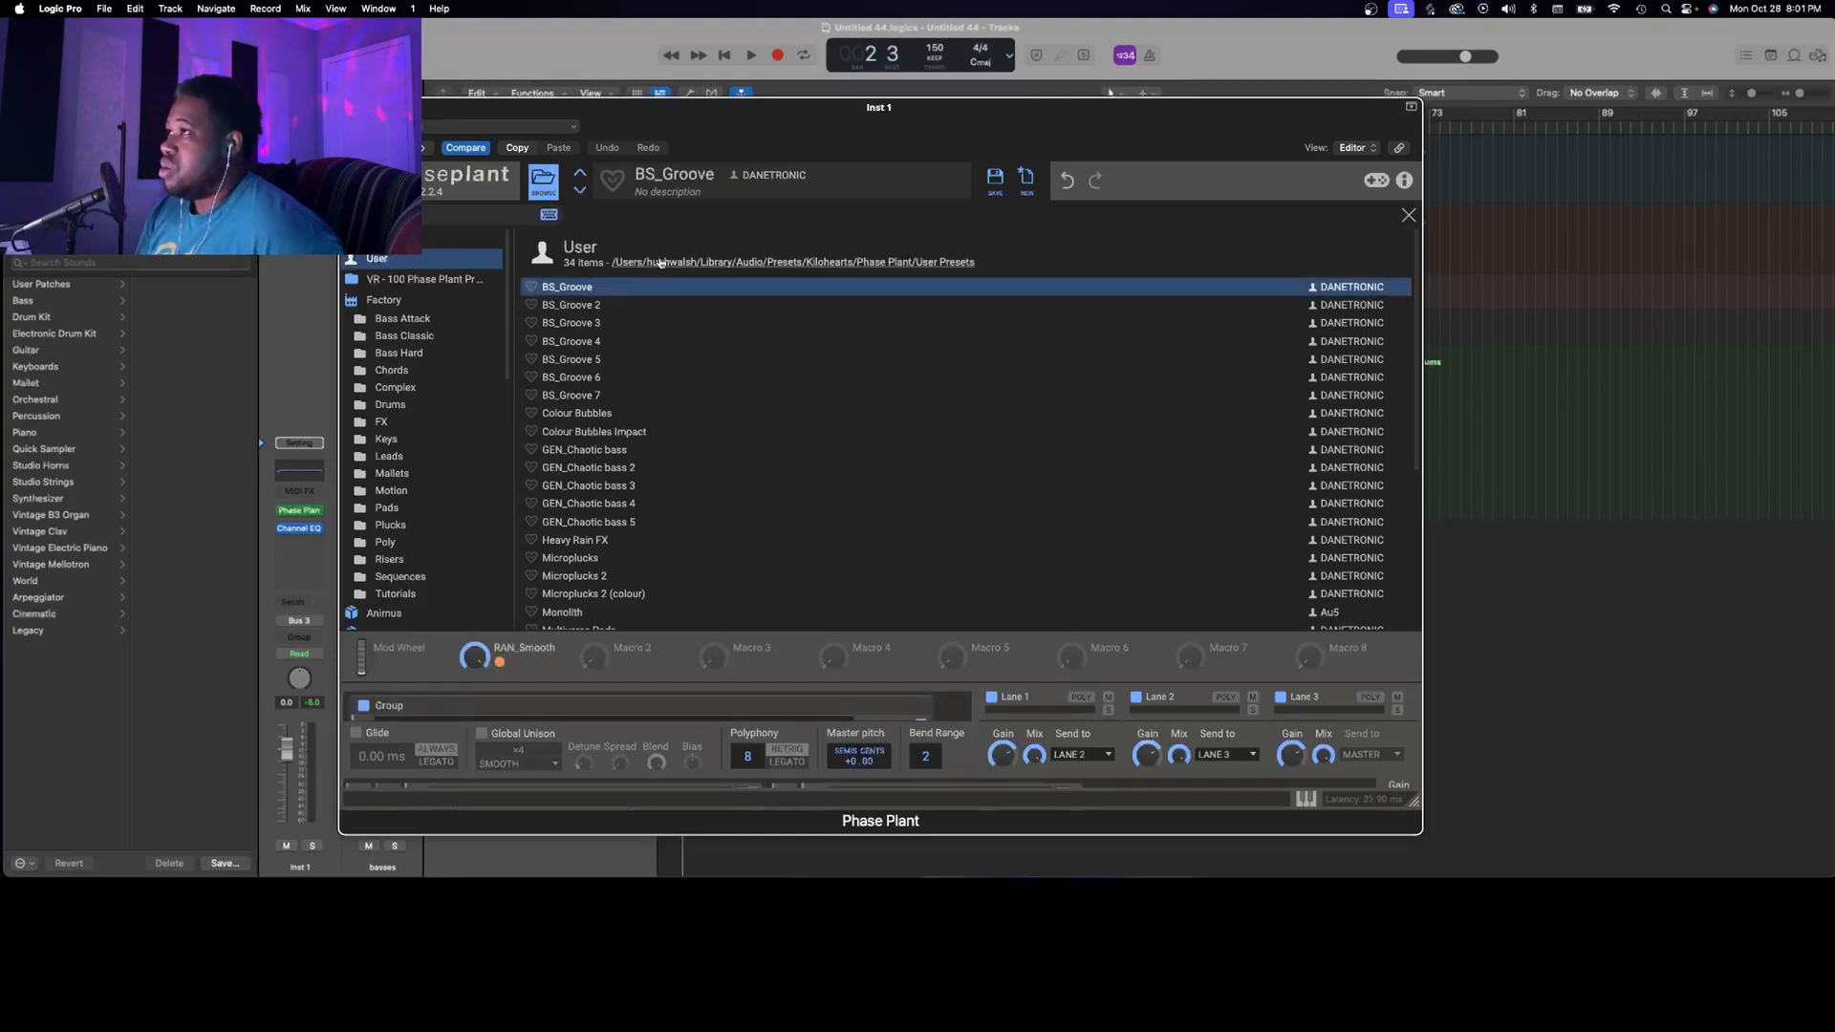
click(605, 308)
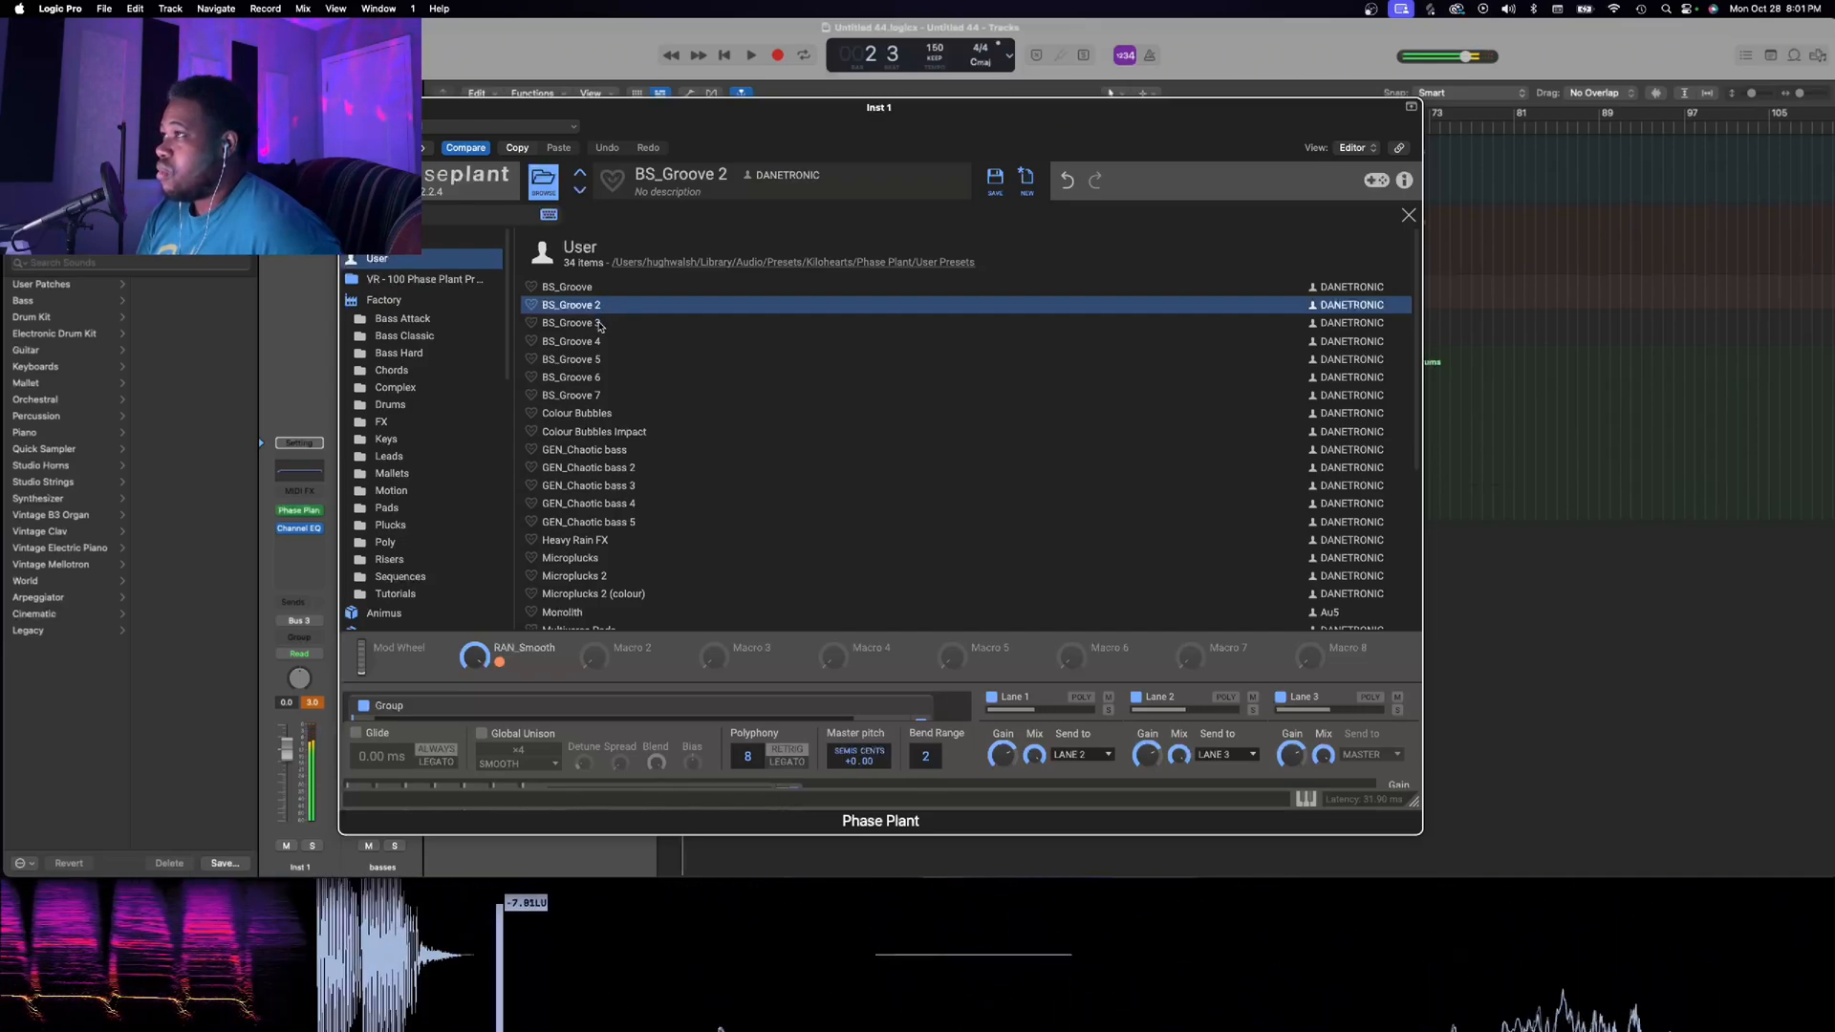
click(601, 323)
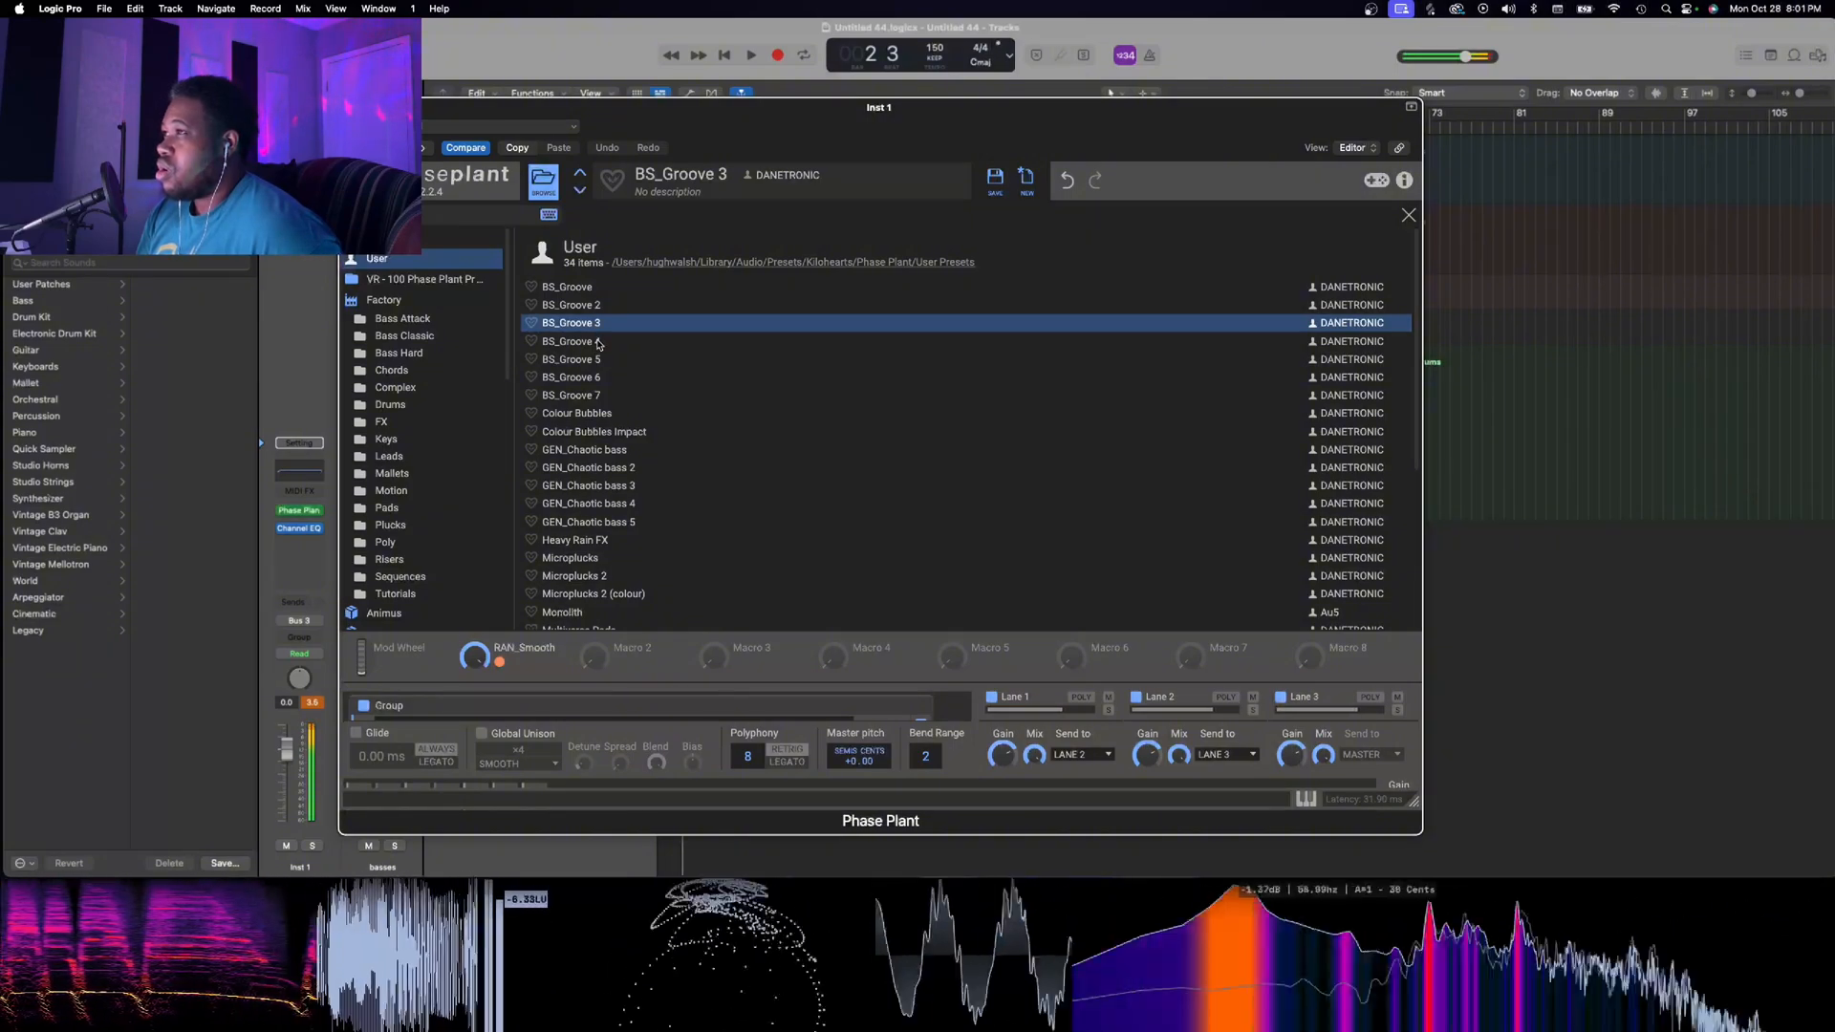
click(600, 342)
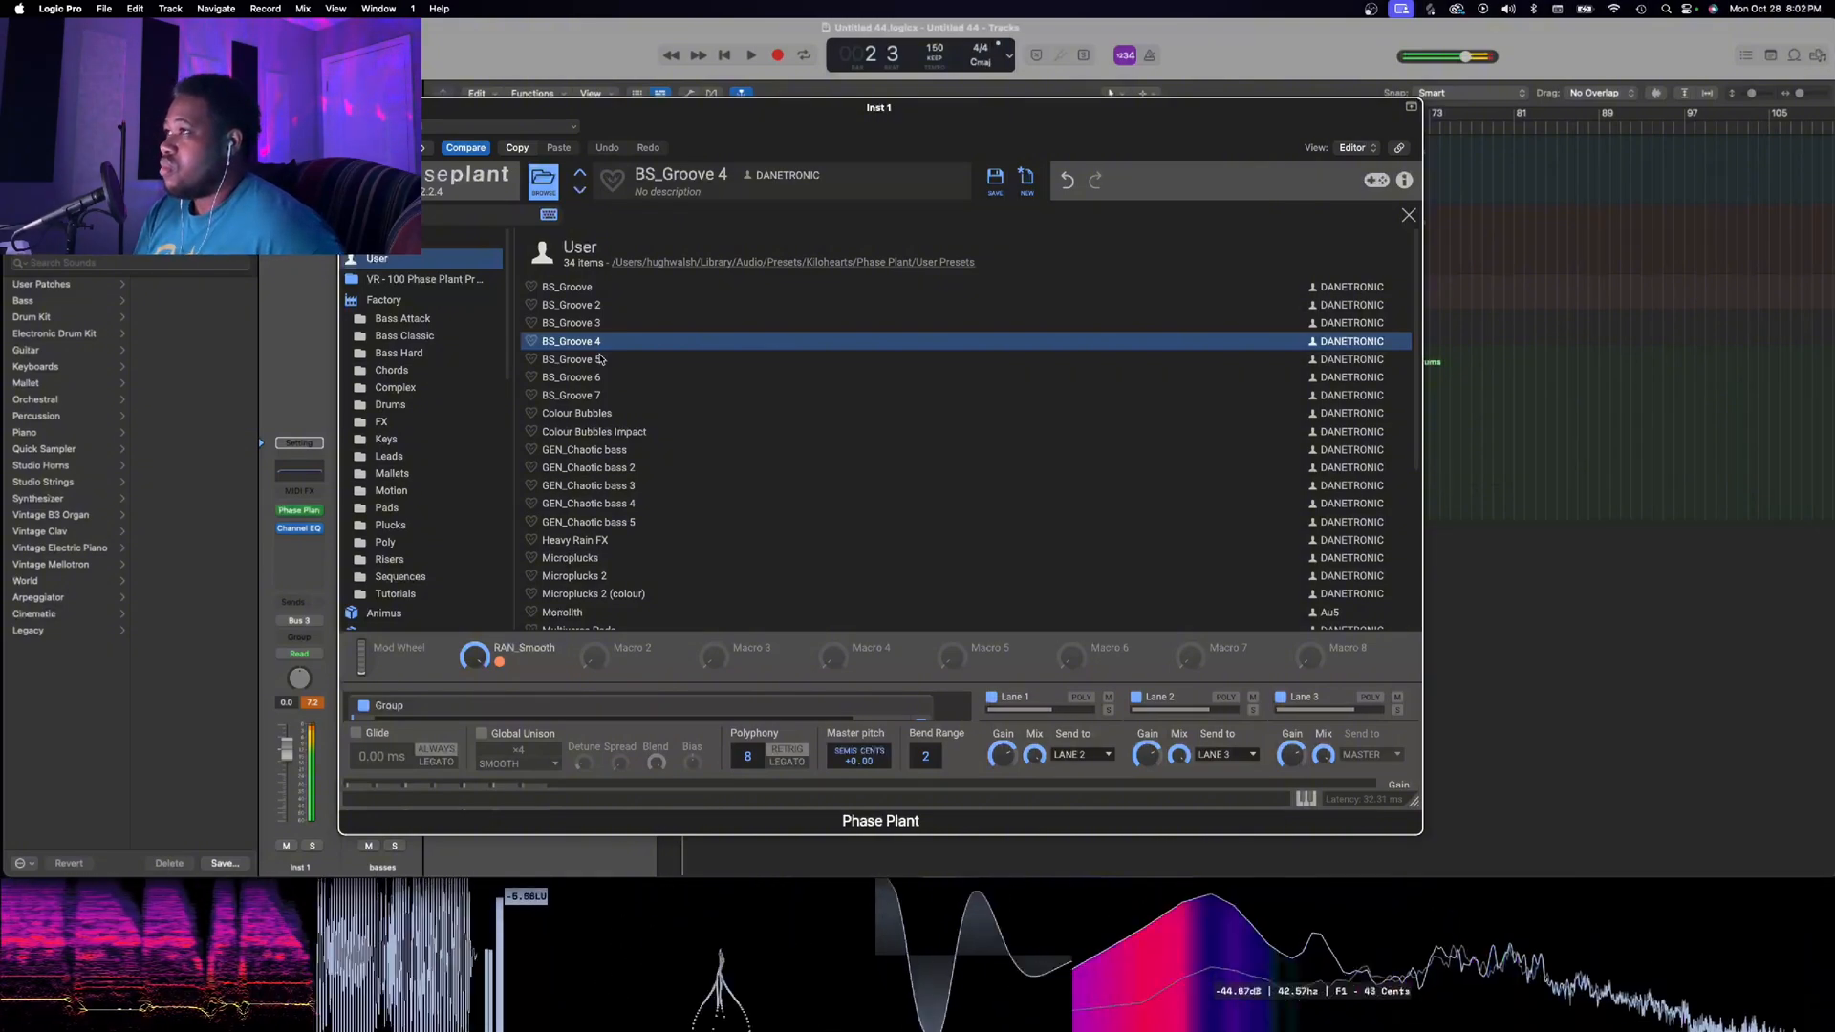
click(600, 359)
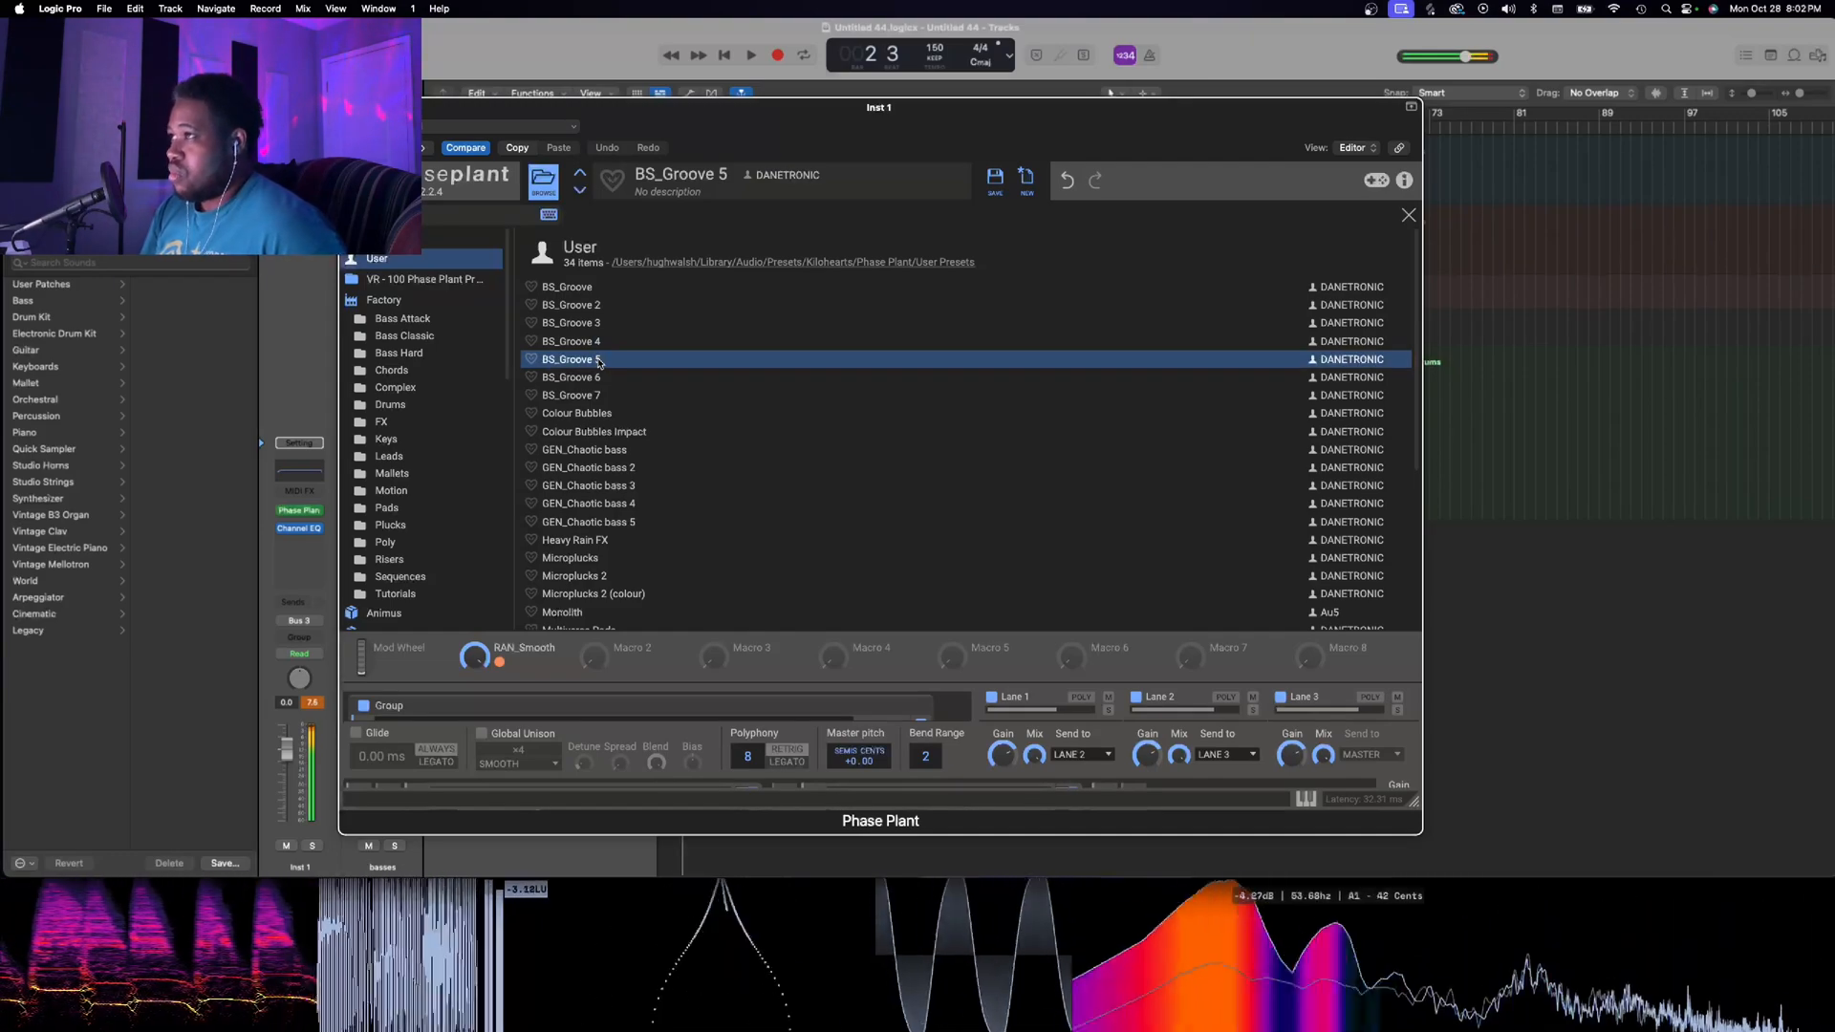
click(597, 379)
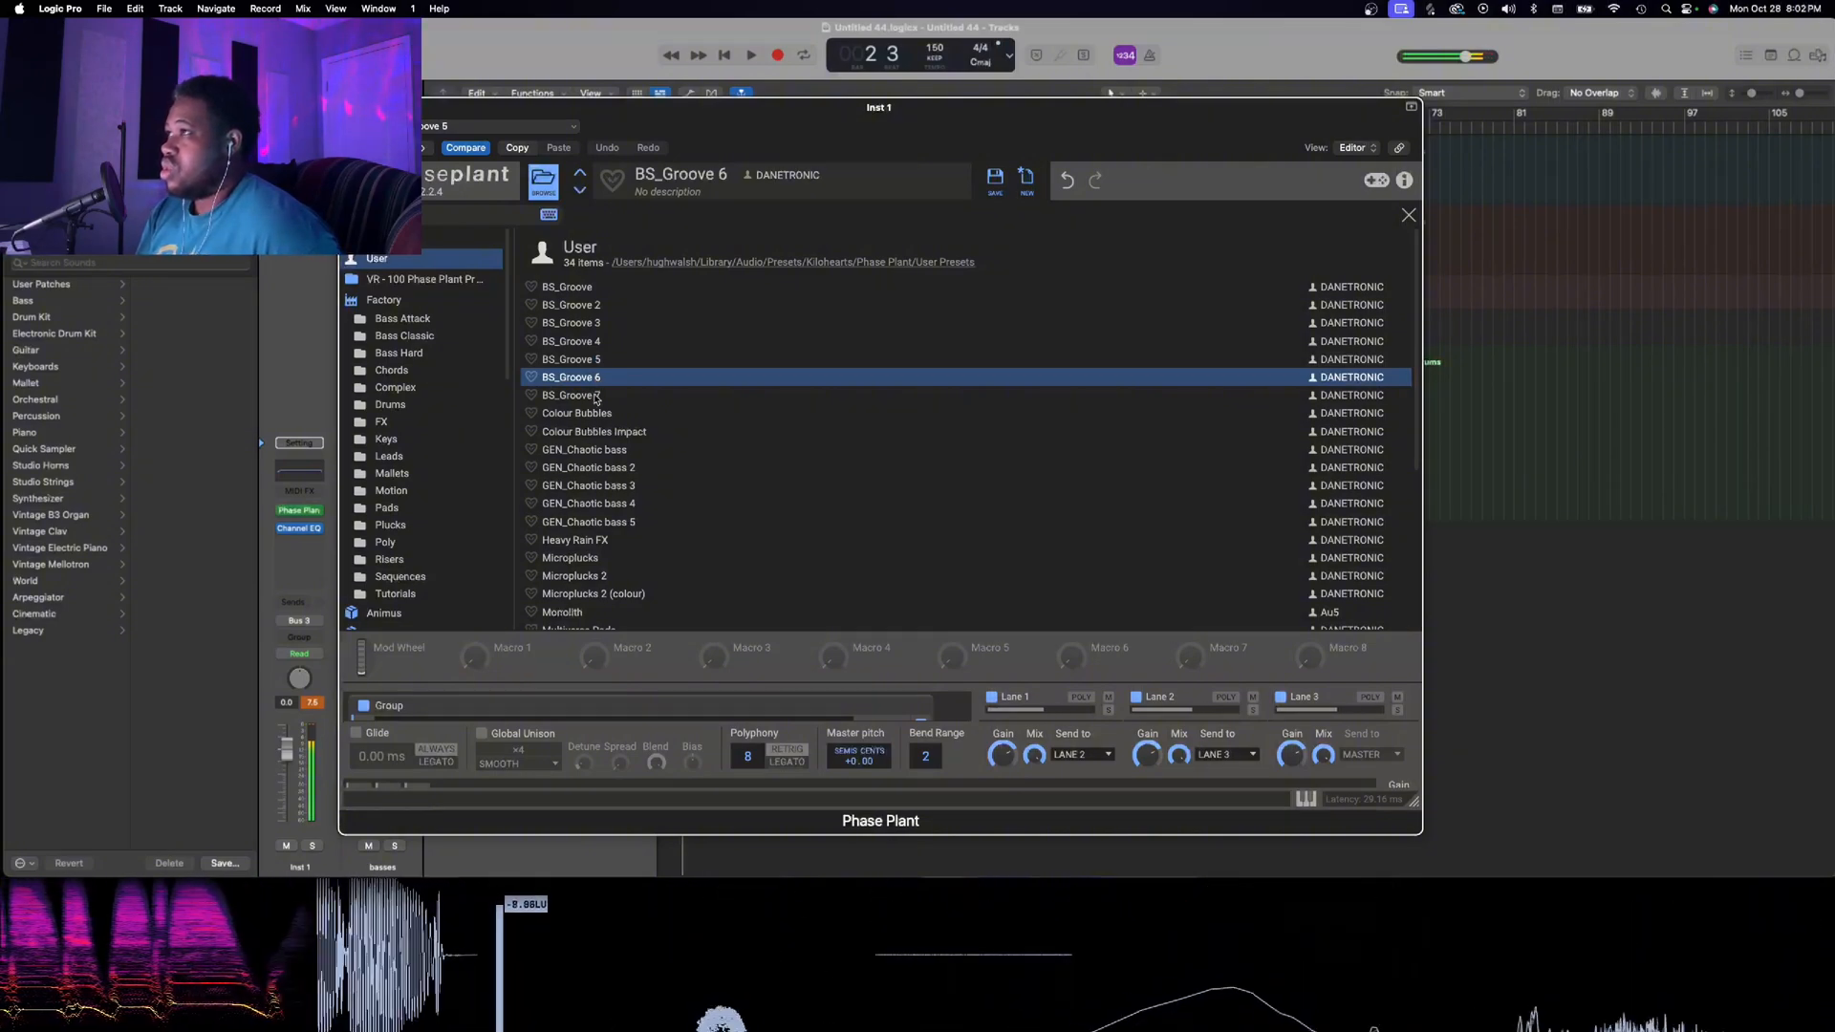
click(597, 397)
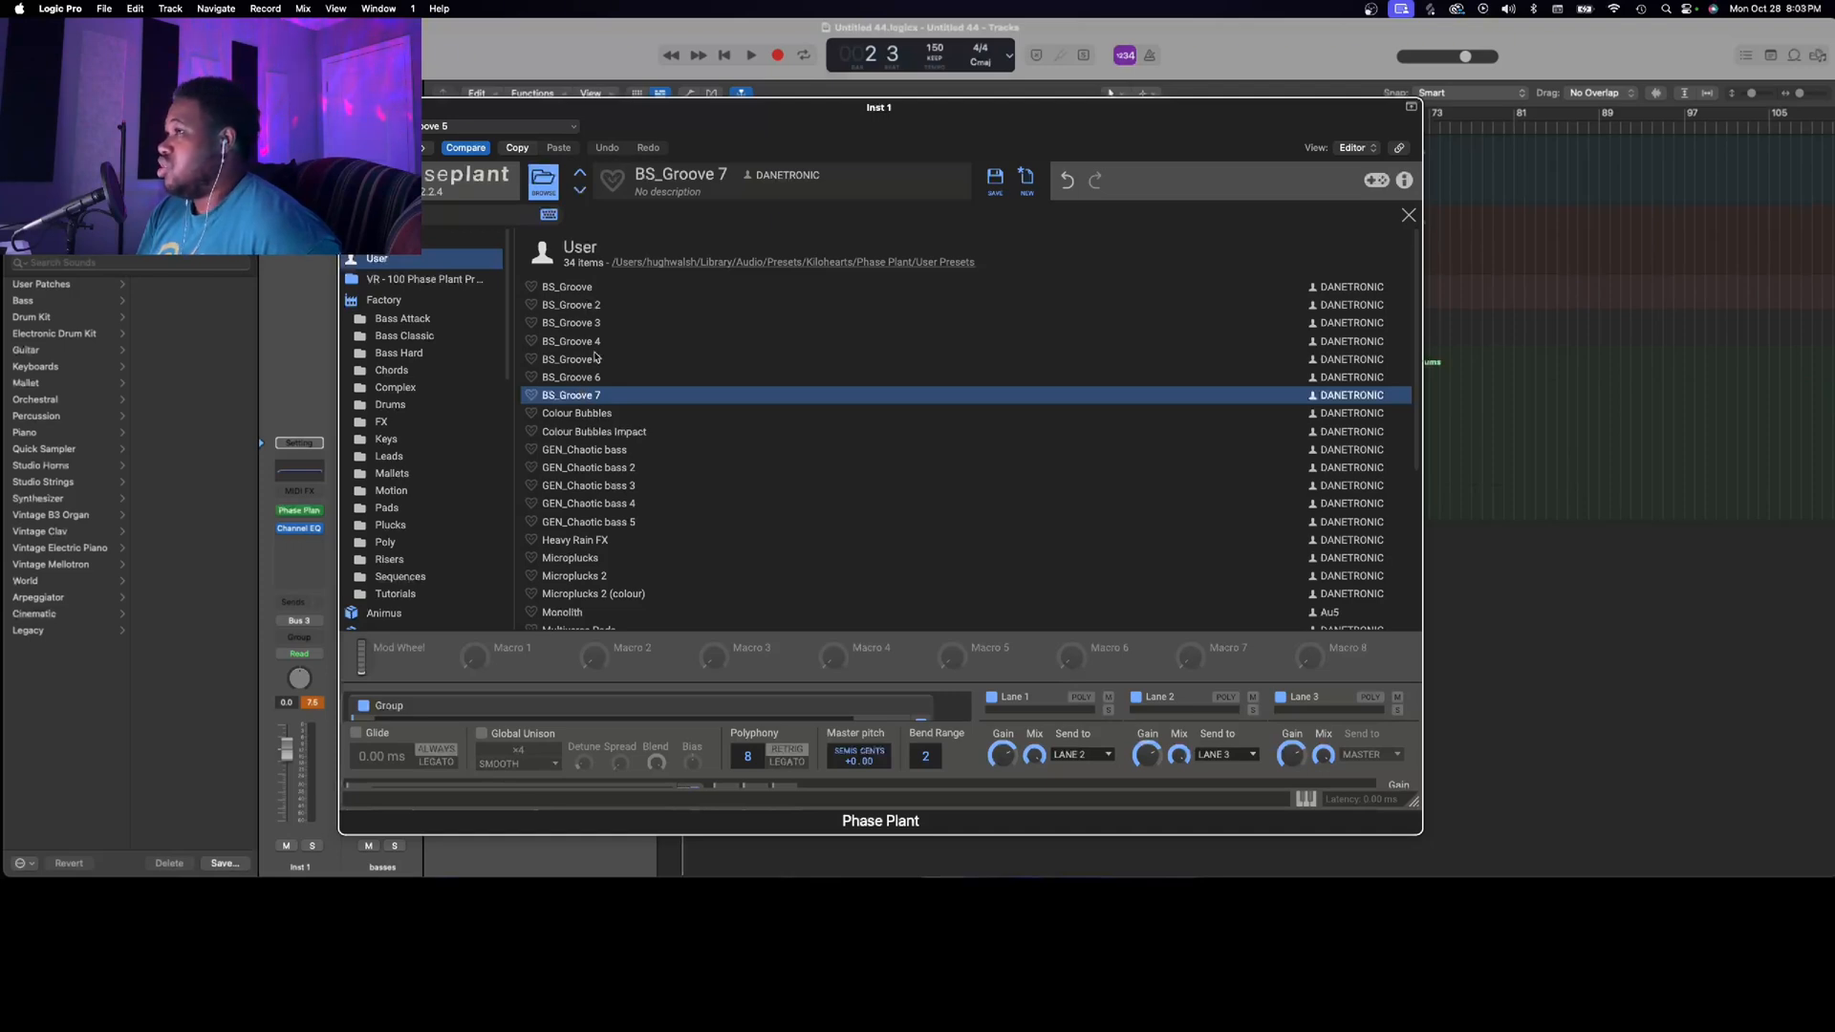
click(542, 182)
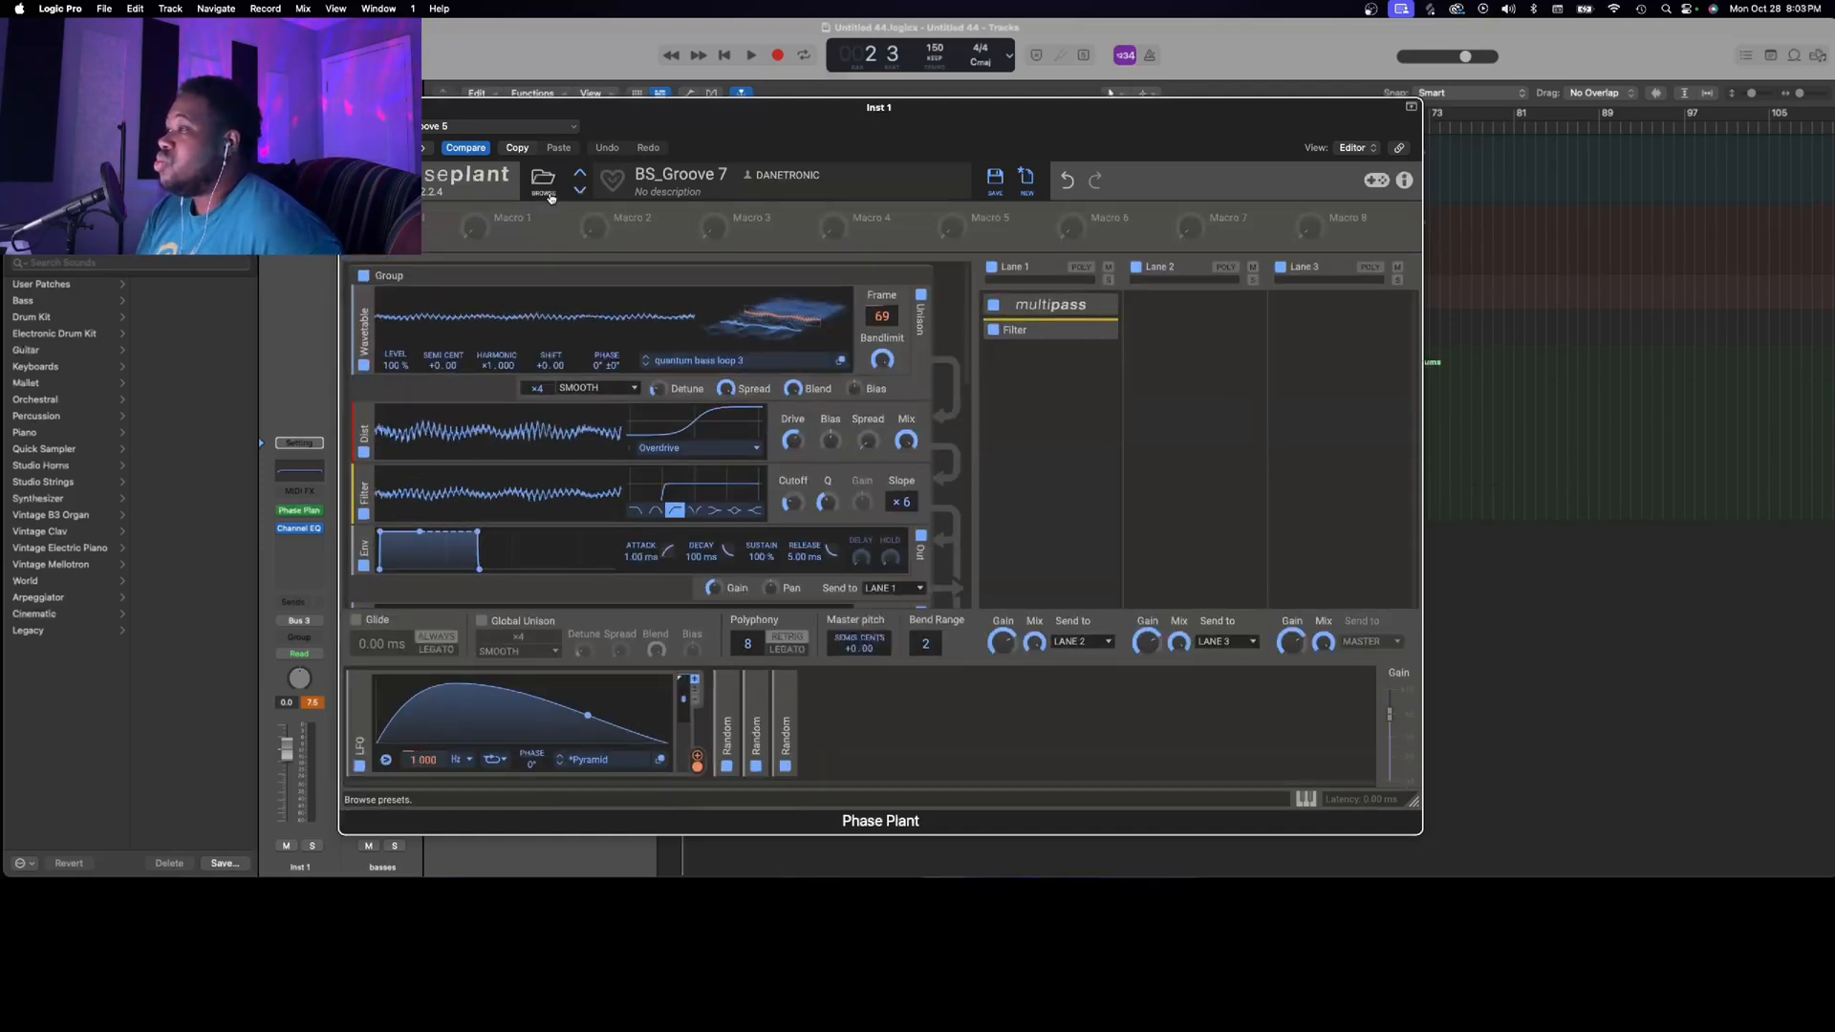
Start a blank Phase Plant patch and add a wavetable generator with an envelope output
click(1019, 179)
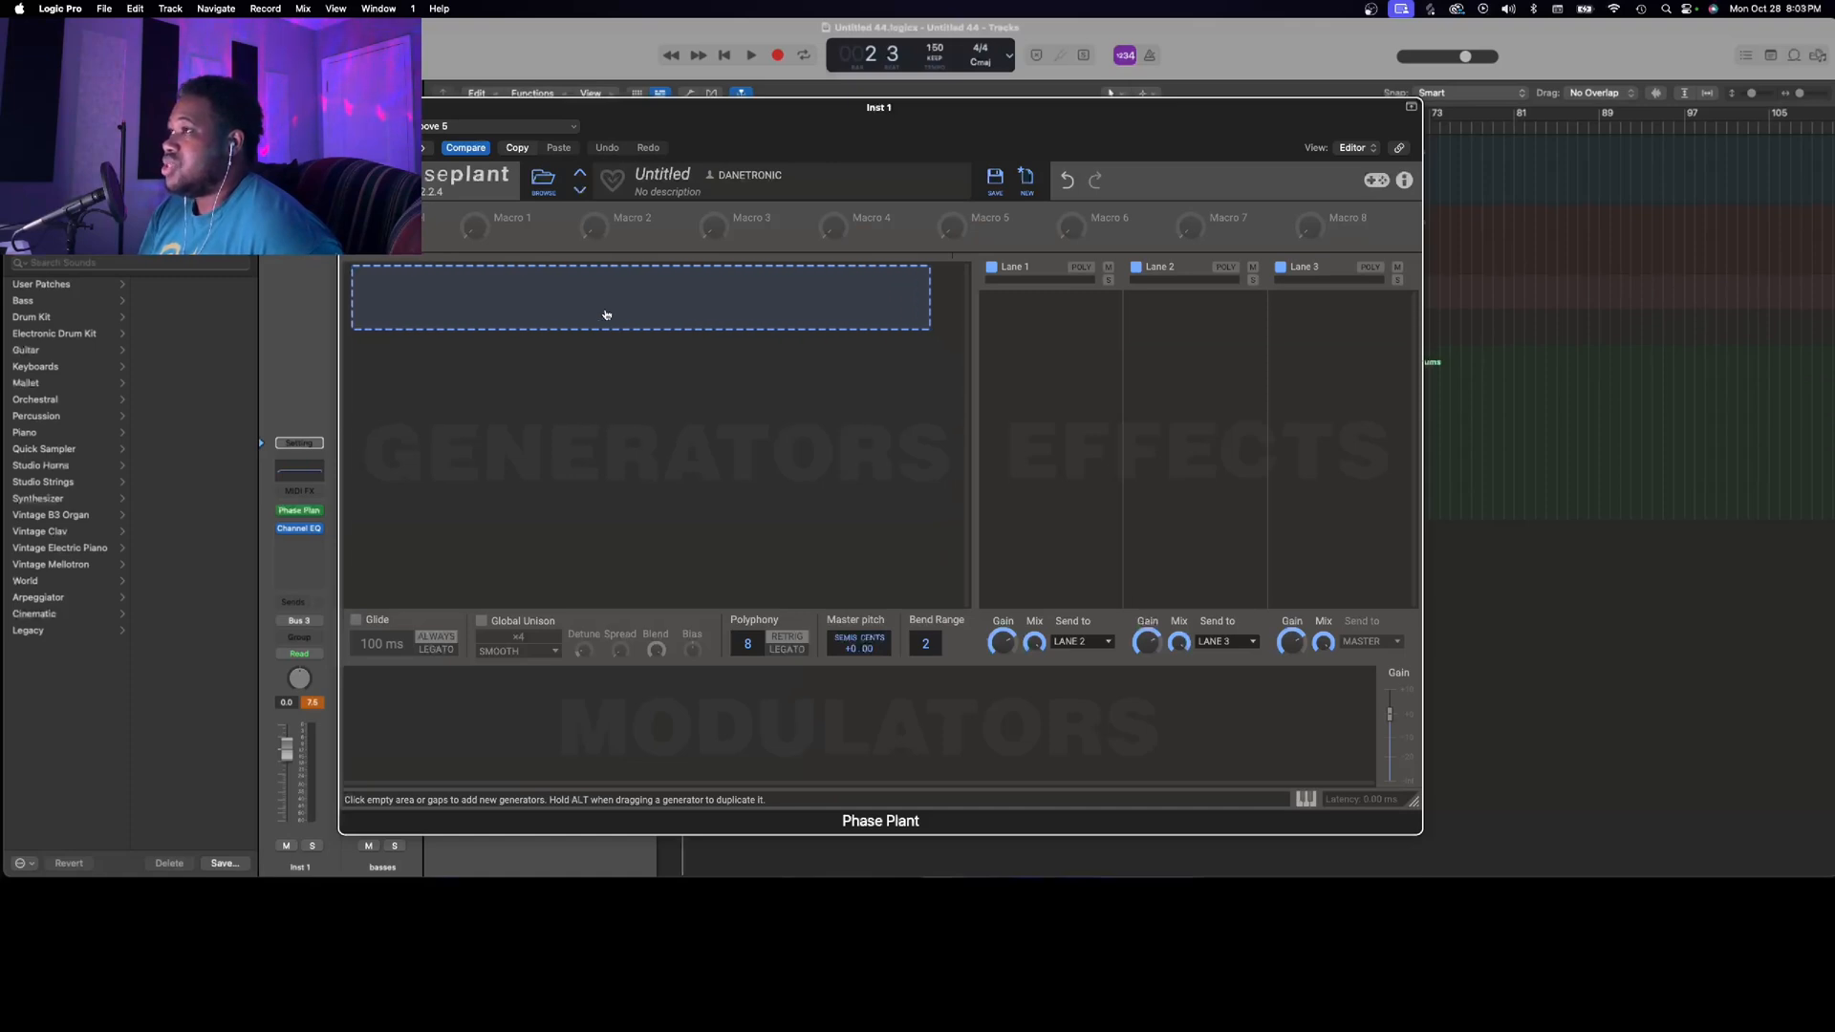
click(609, 316)
click(653, 440)
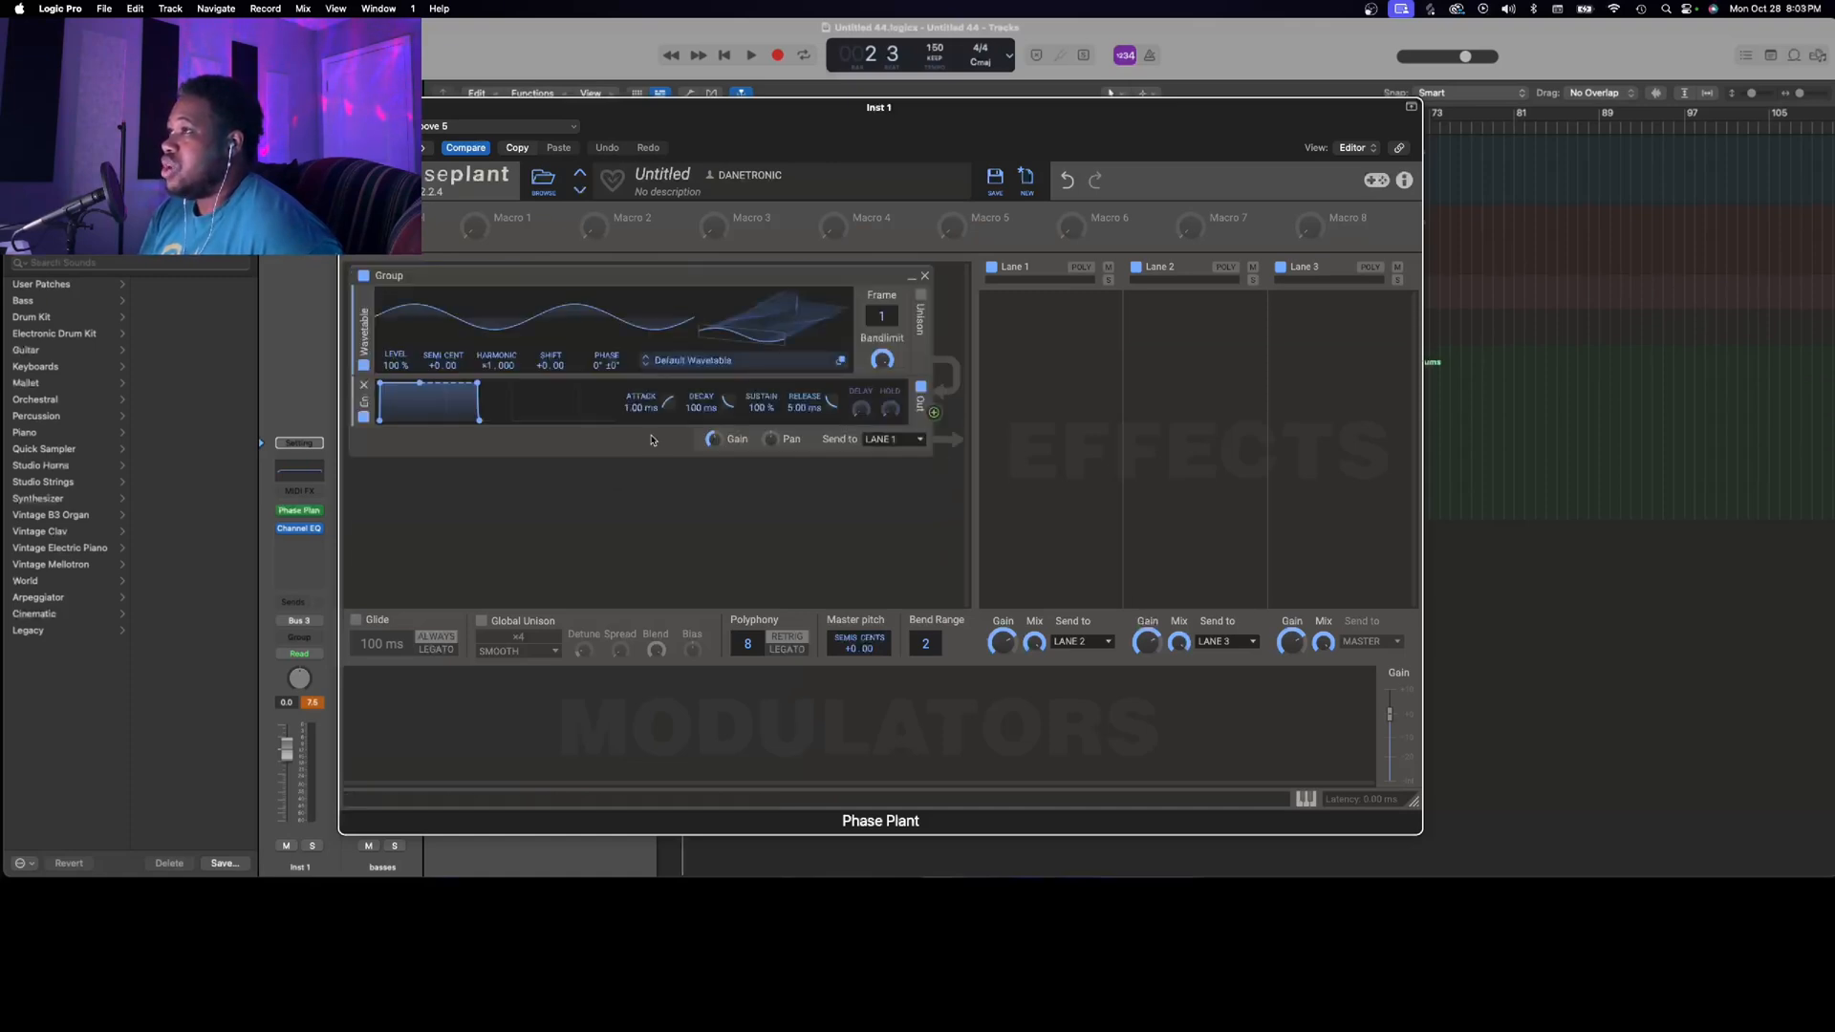
Add a second wavetable generator below the first group, with its own envelope output
click(614, 466)
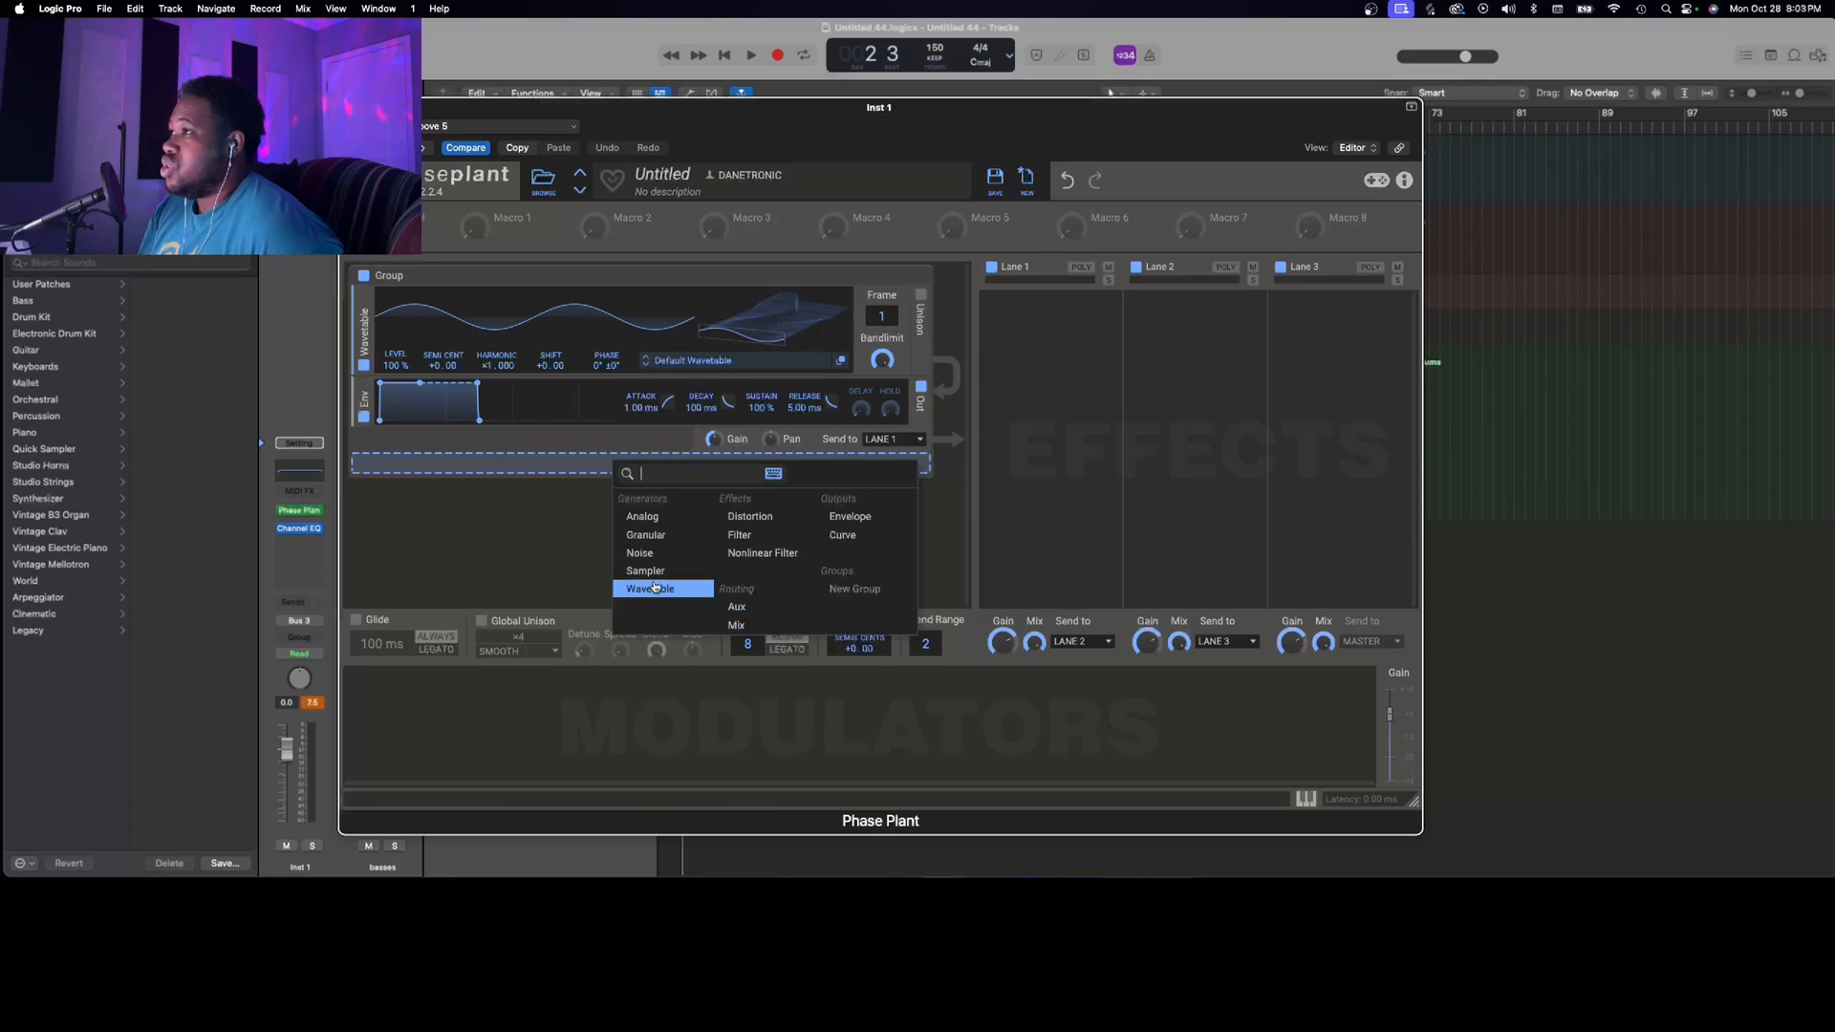
click(652, 589)
scroll(669, 545, down, 1)
click(676, 518)
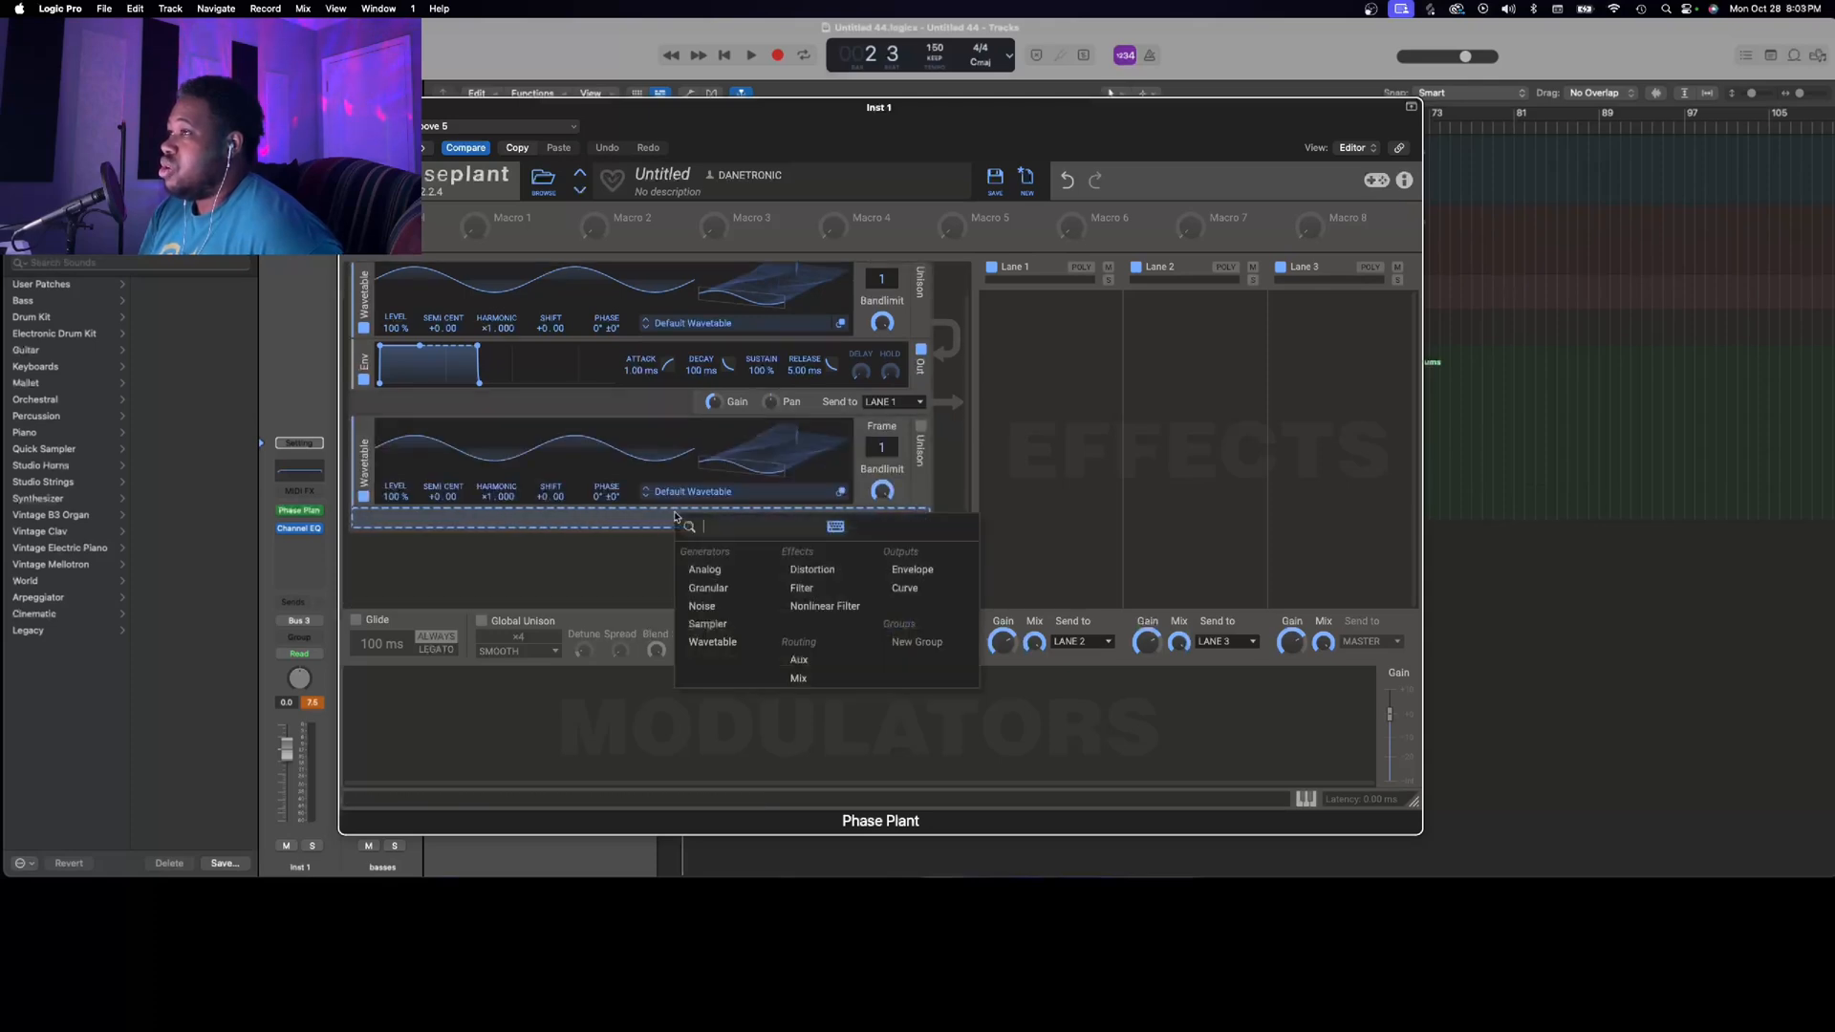
click(899, 574)
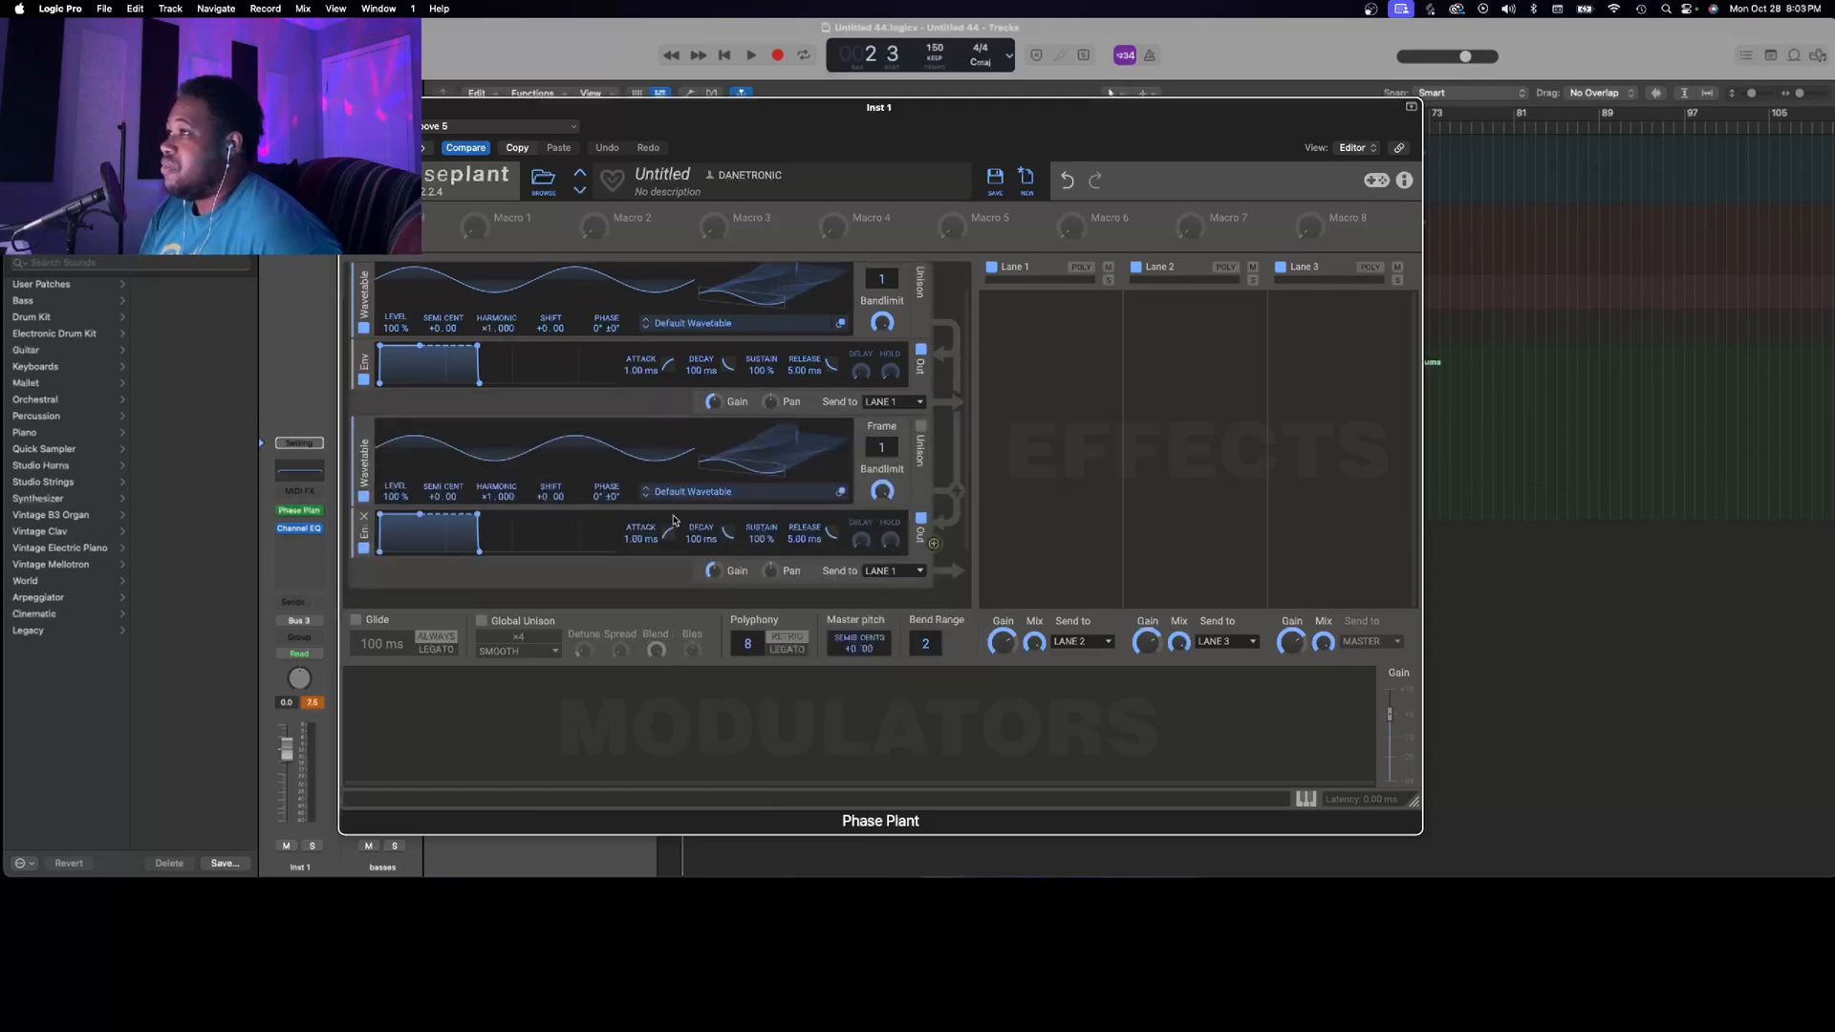
Add an analog generator with an envelope output below the two wavetables and set its waveform to sine
scroll(669, 521, down, 2)
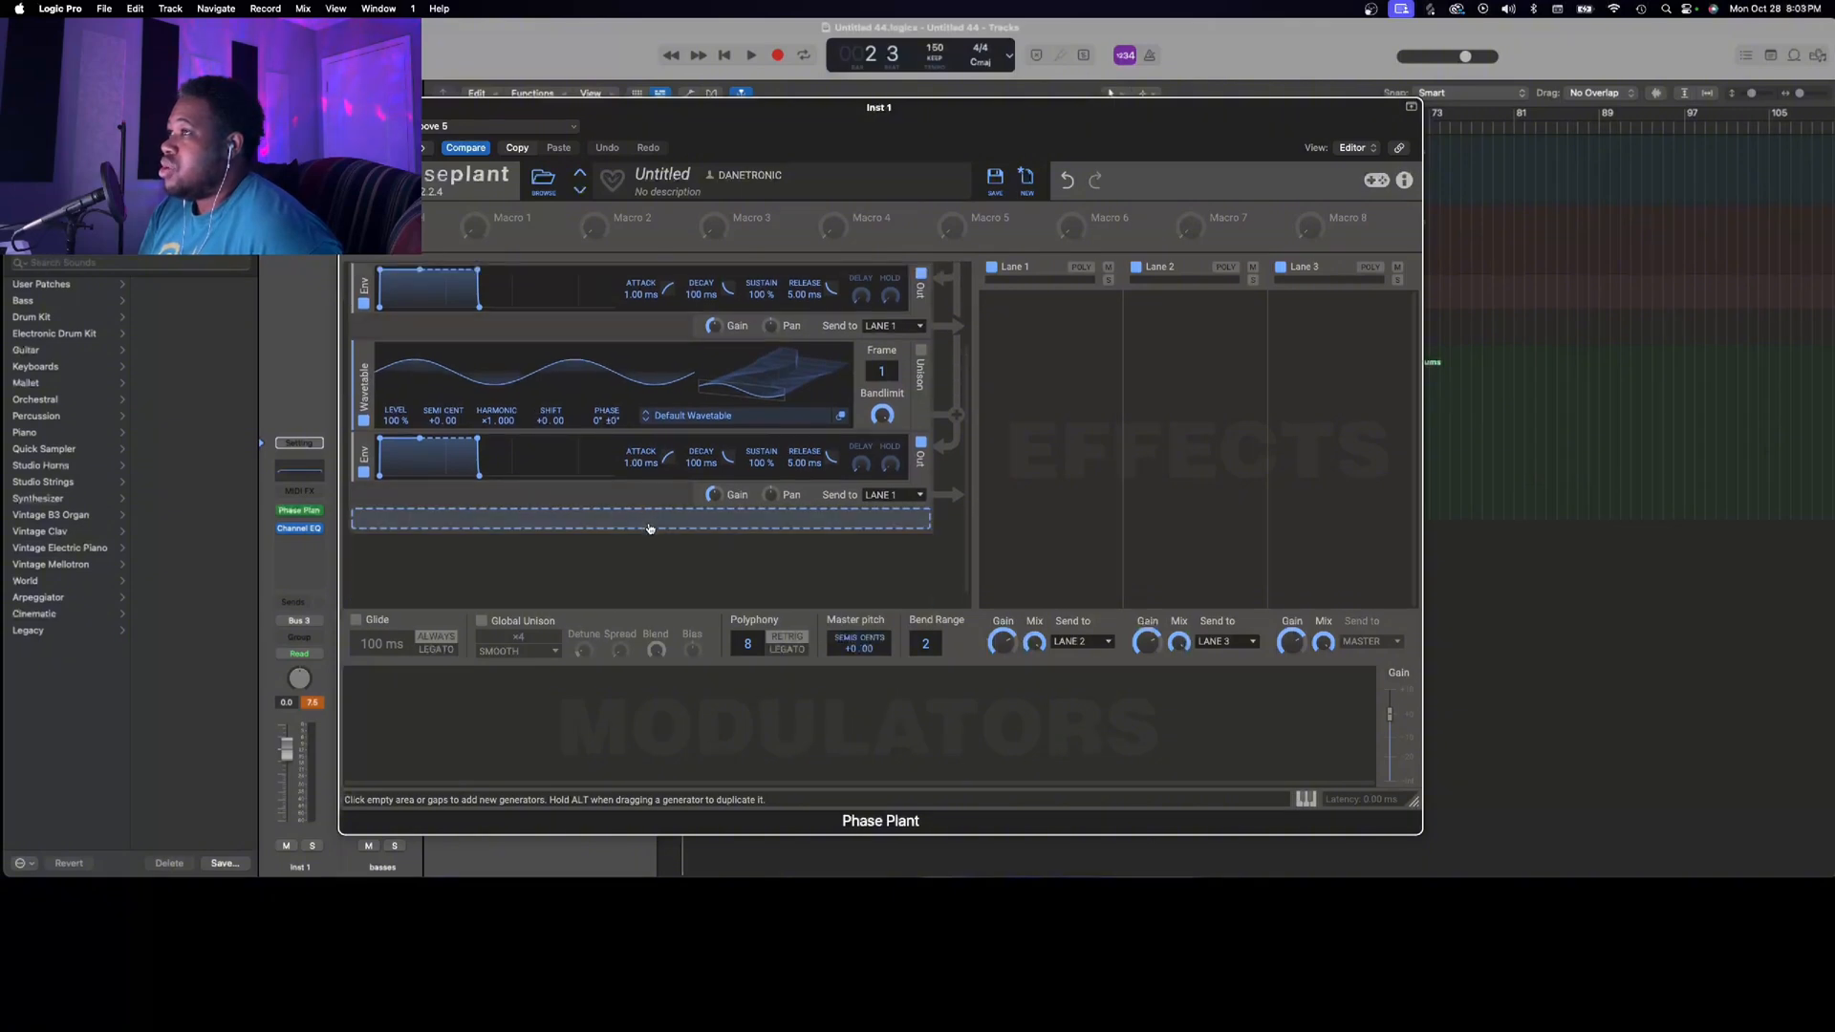
click(649, 528)
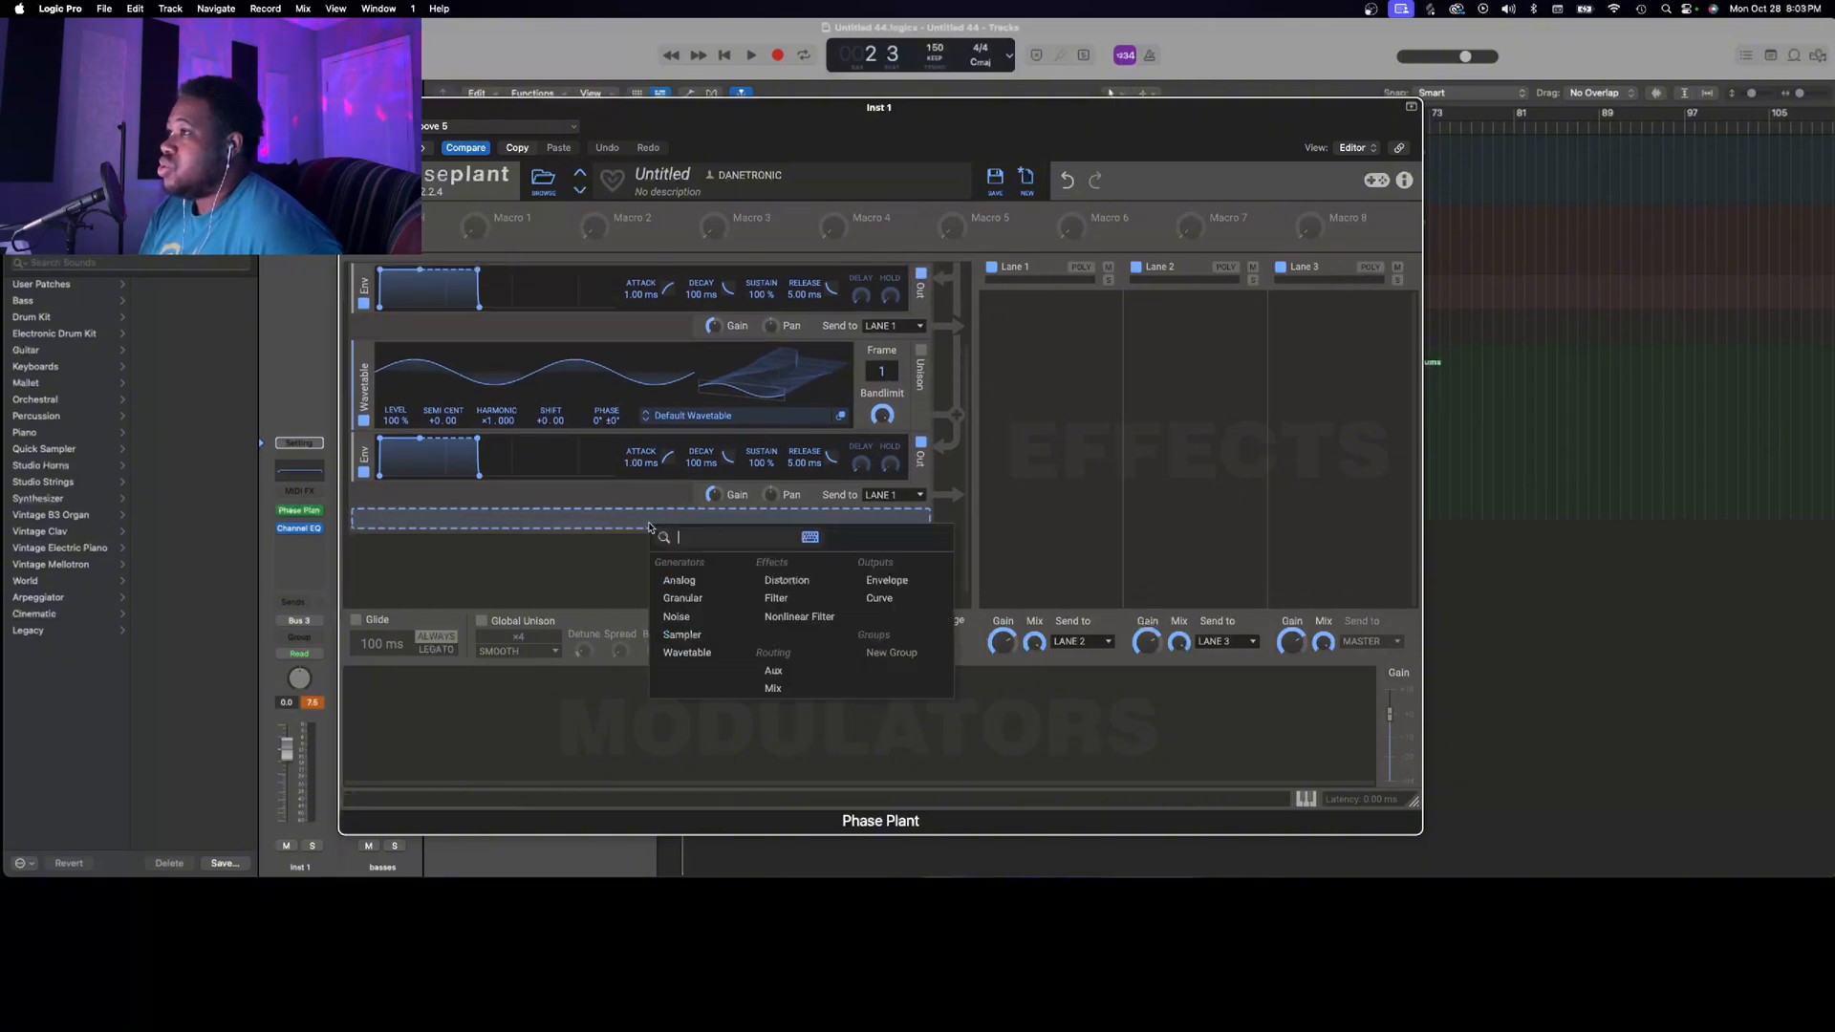
click(685, 582)
scroll(684, 582, down, 3)
click(696, 524)
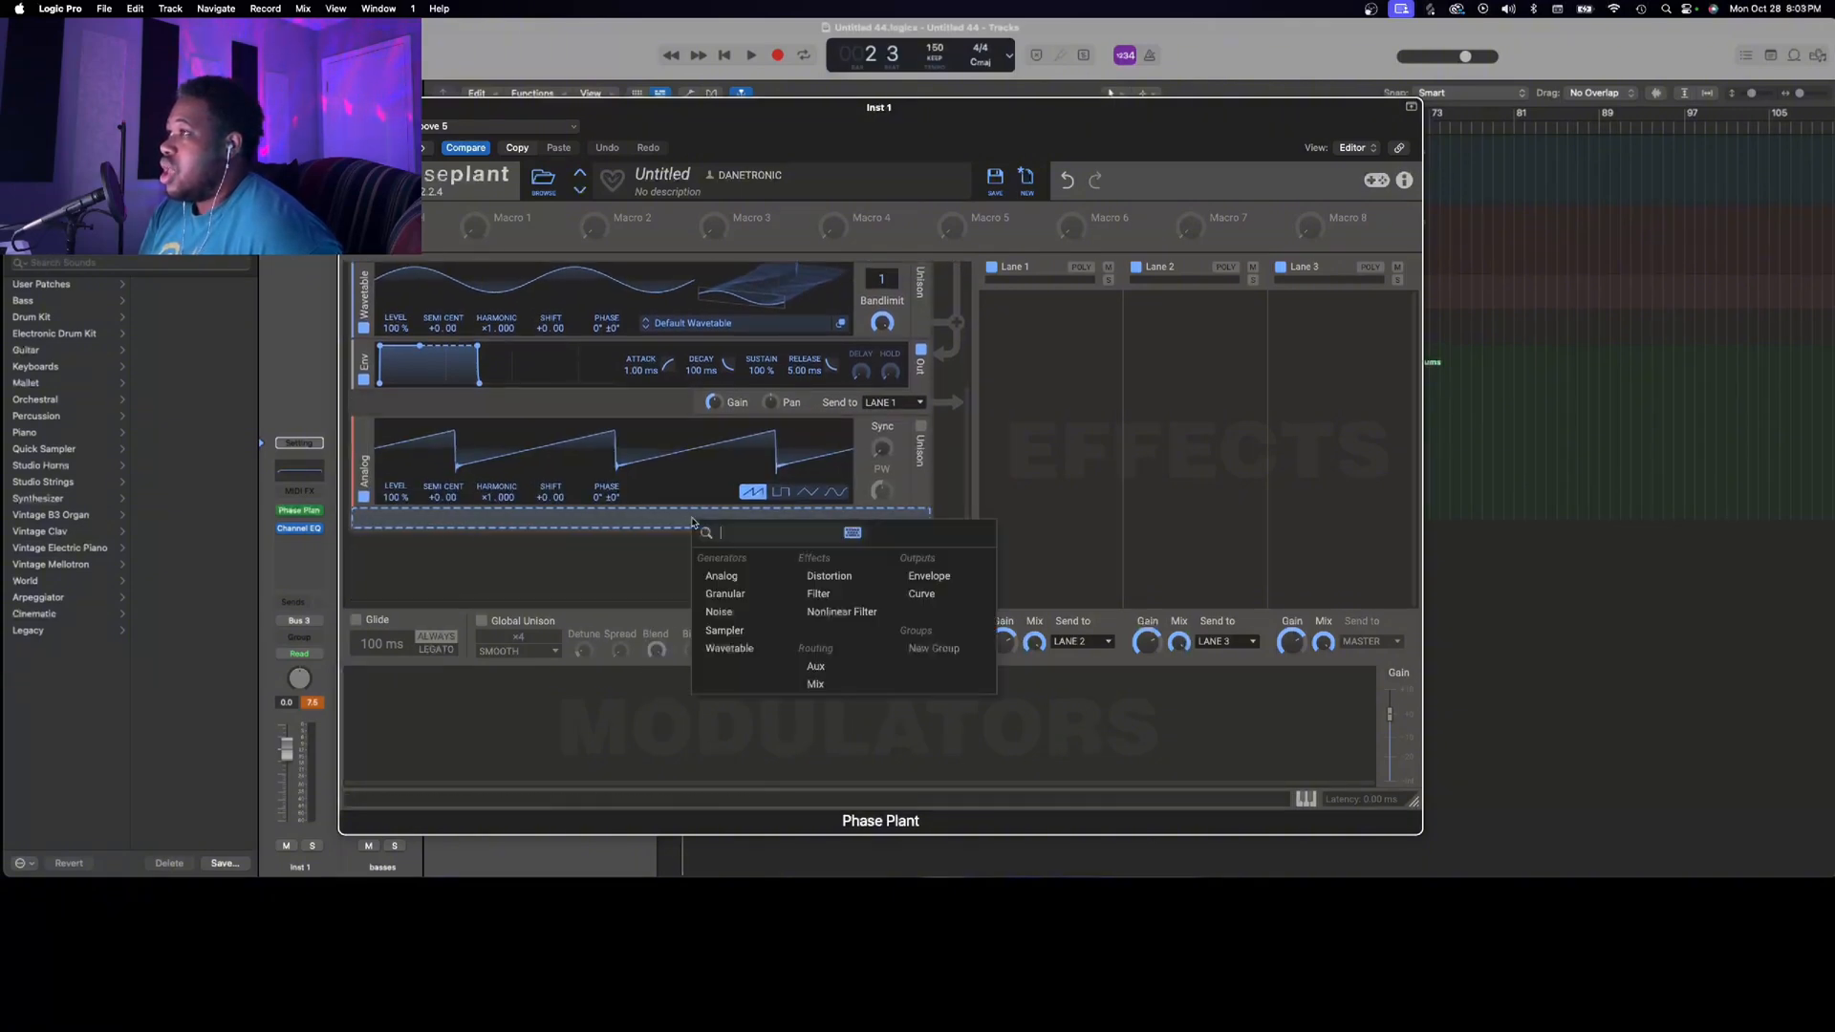
click(928, 576)
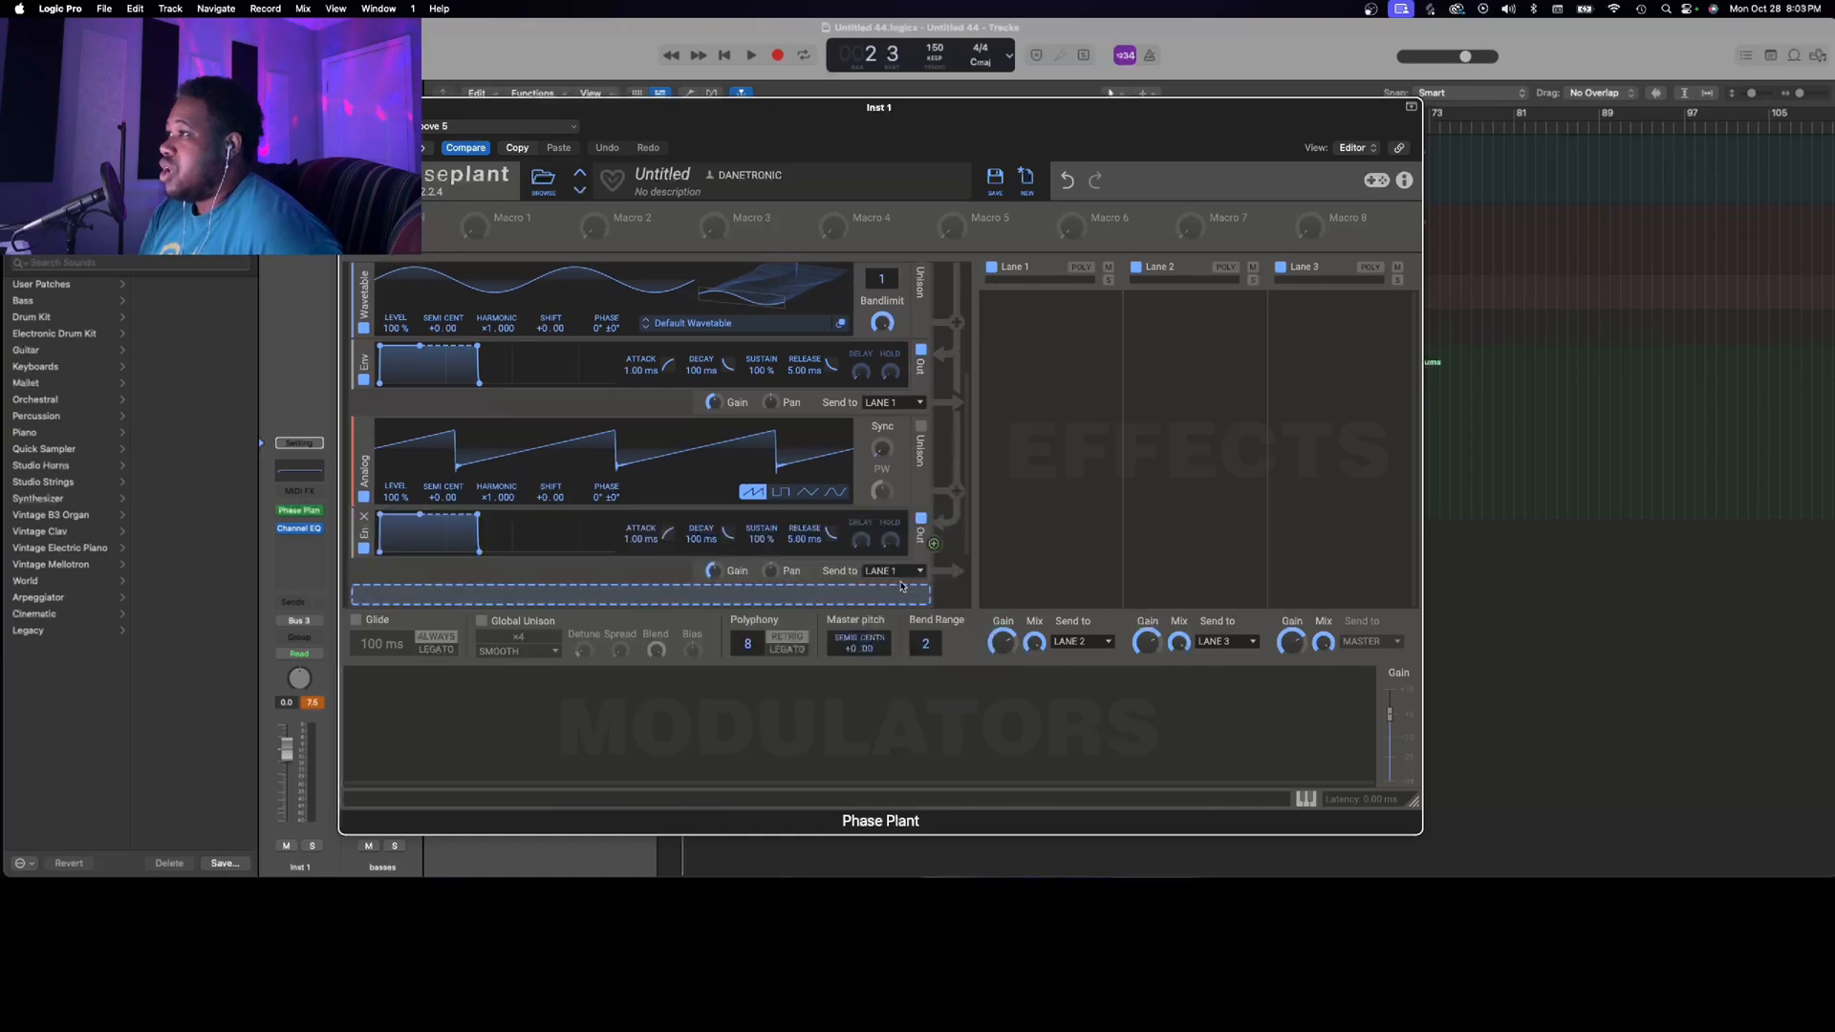
scroll(660, 425, up, 1)
scroll(659, 425, down, 3)
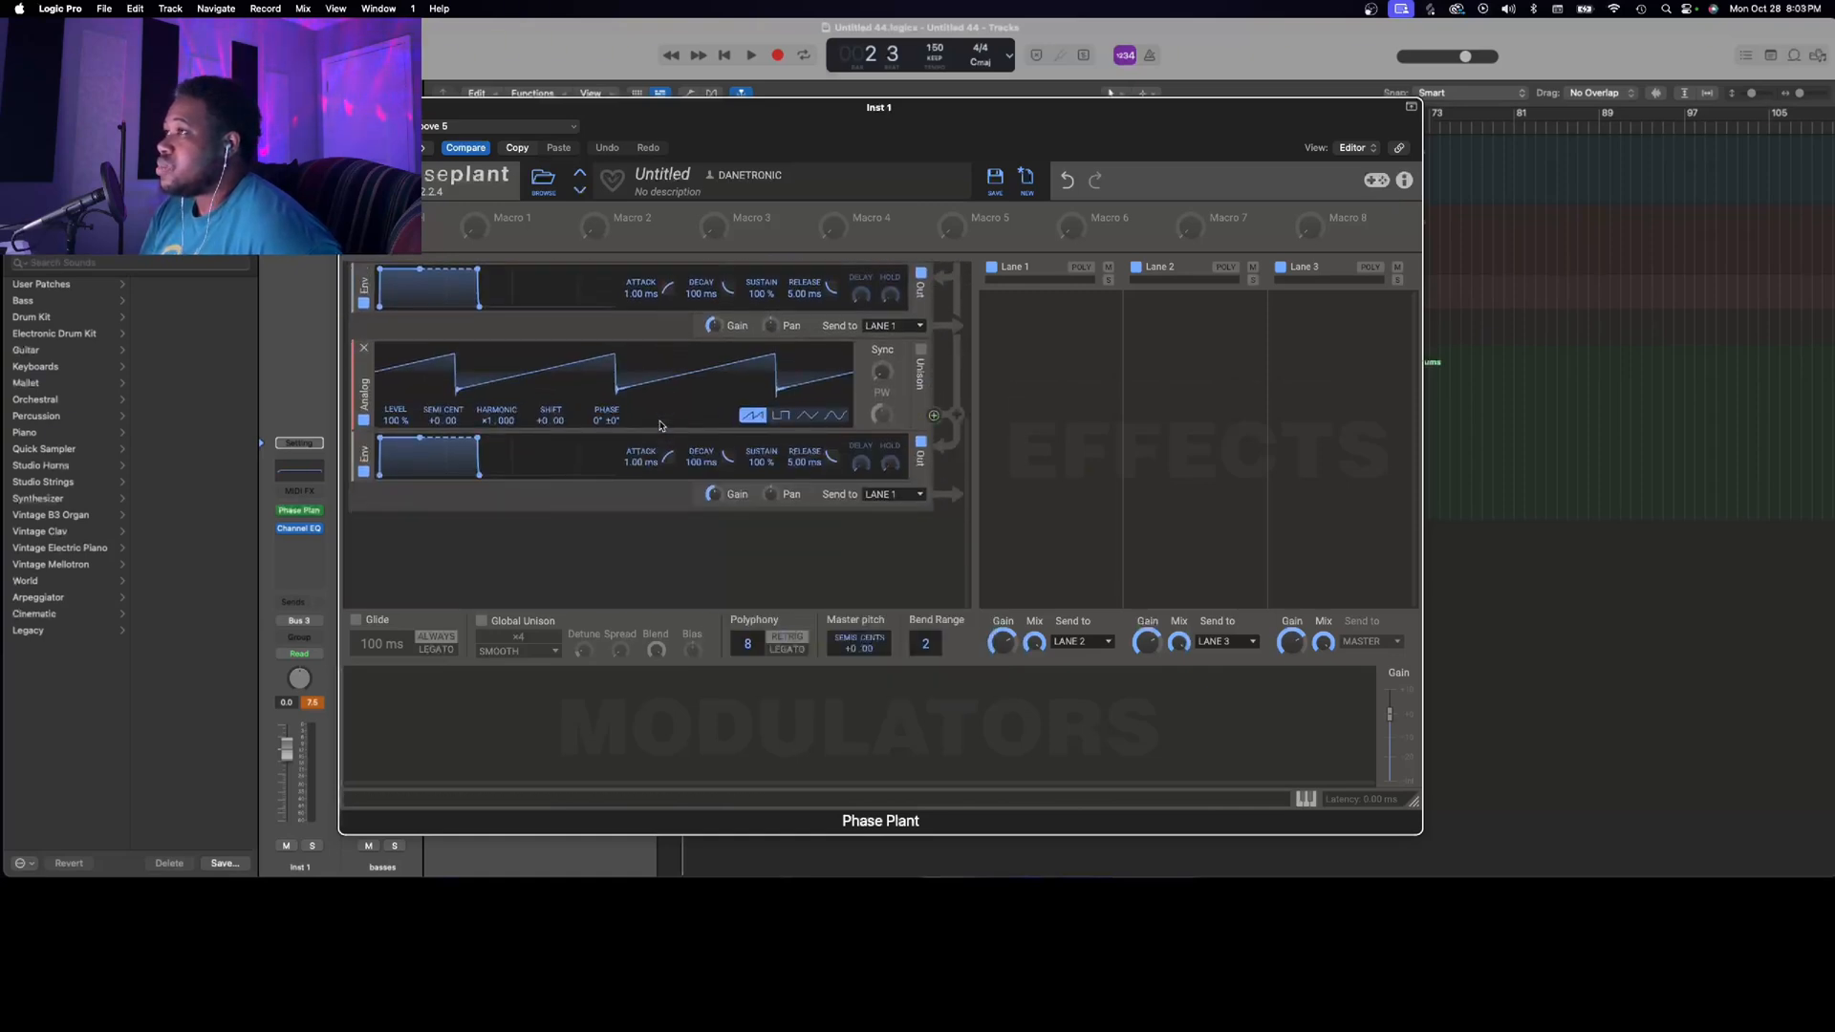
click(837, 415)
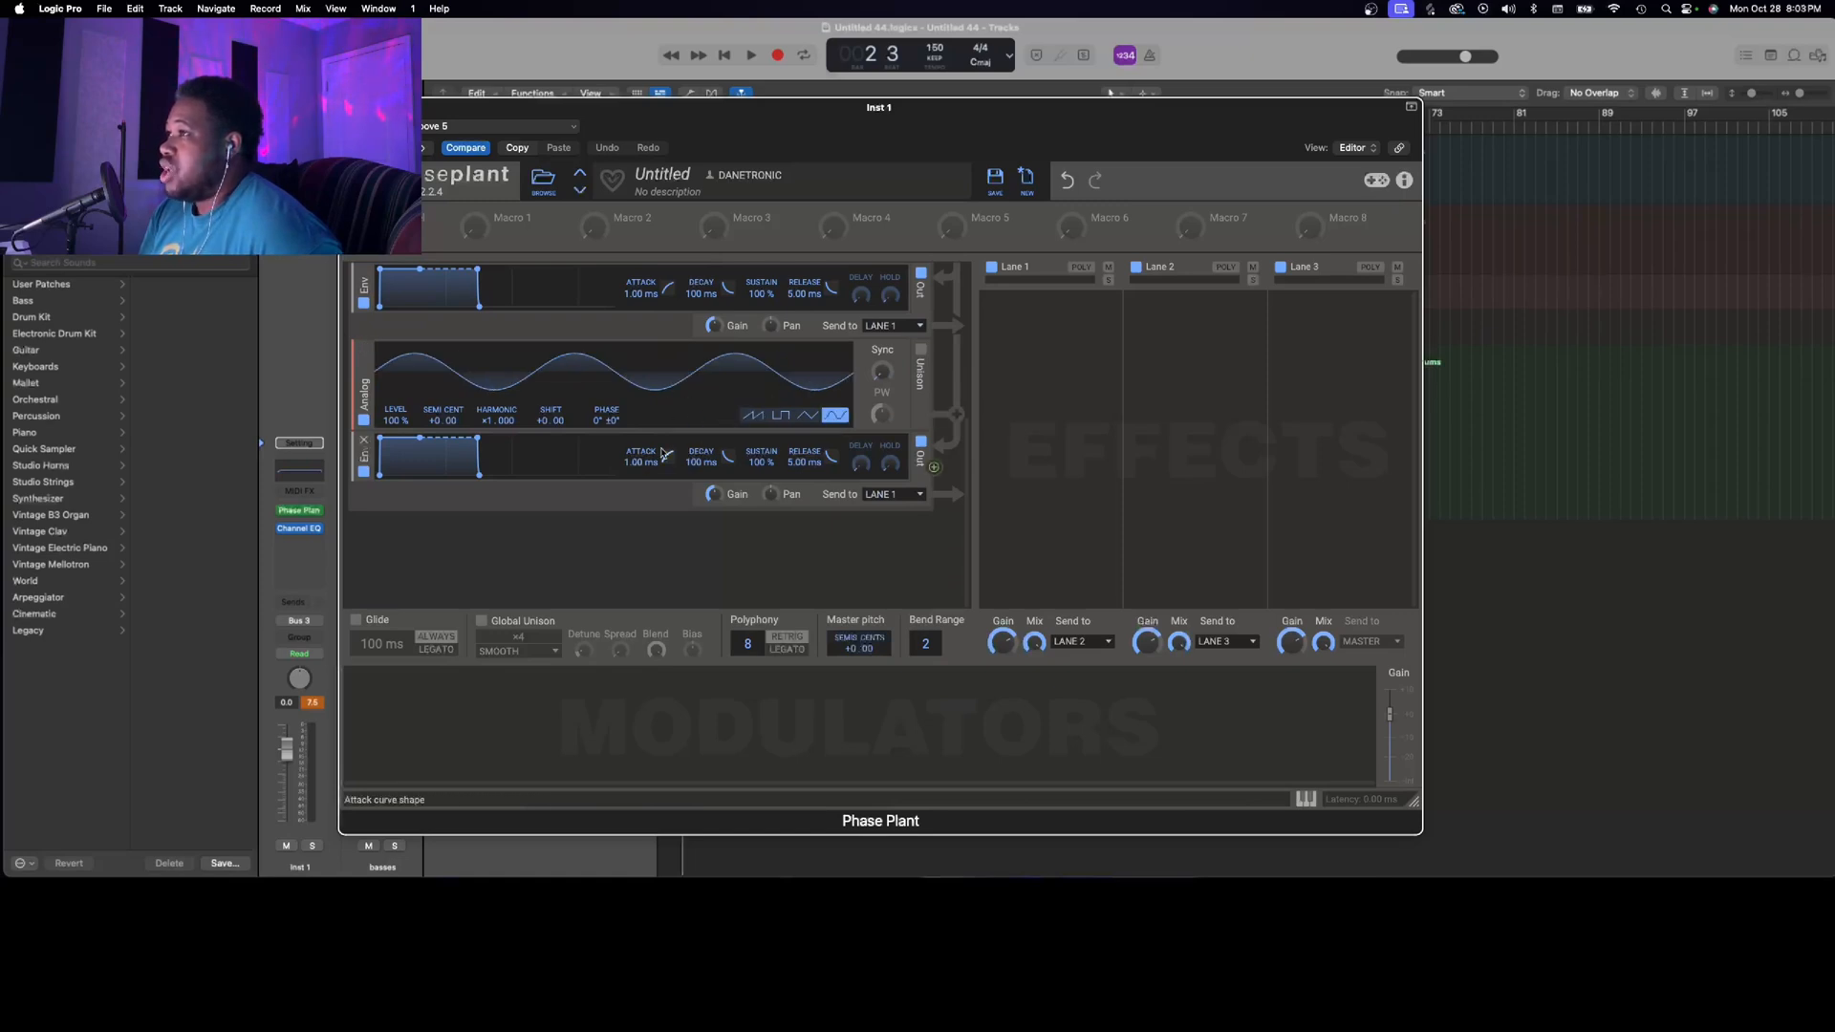
Load the Metallic Comb wavetable from the factory Spectral folder into the second wavetable generator
scroll(662, 453, up, 1)
scroll(662, 453, up, 5)
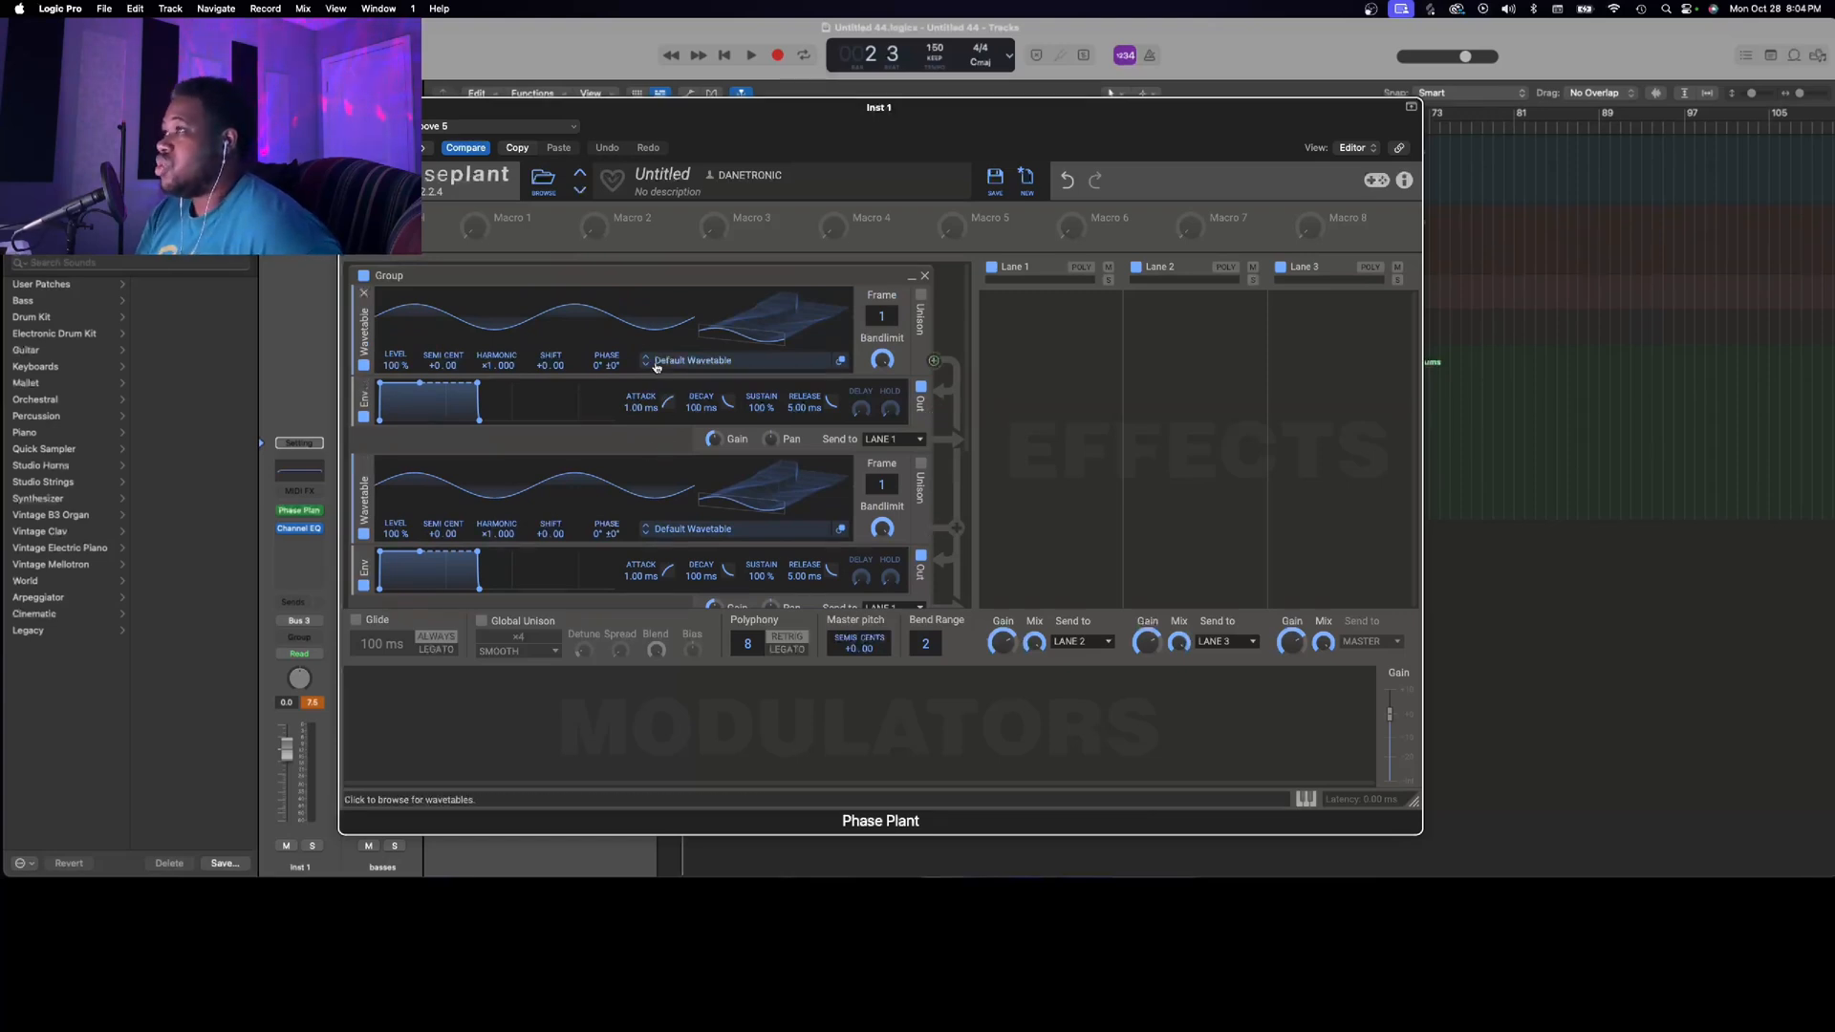
scroll(669, 430, down, 3)
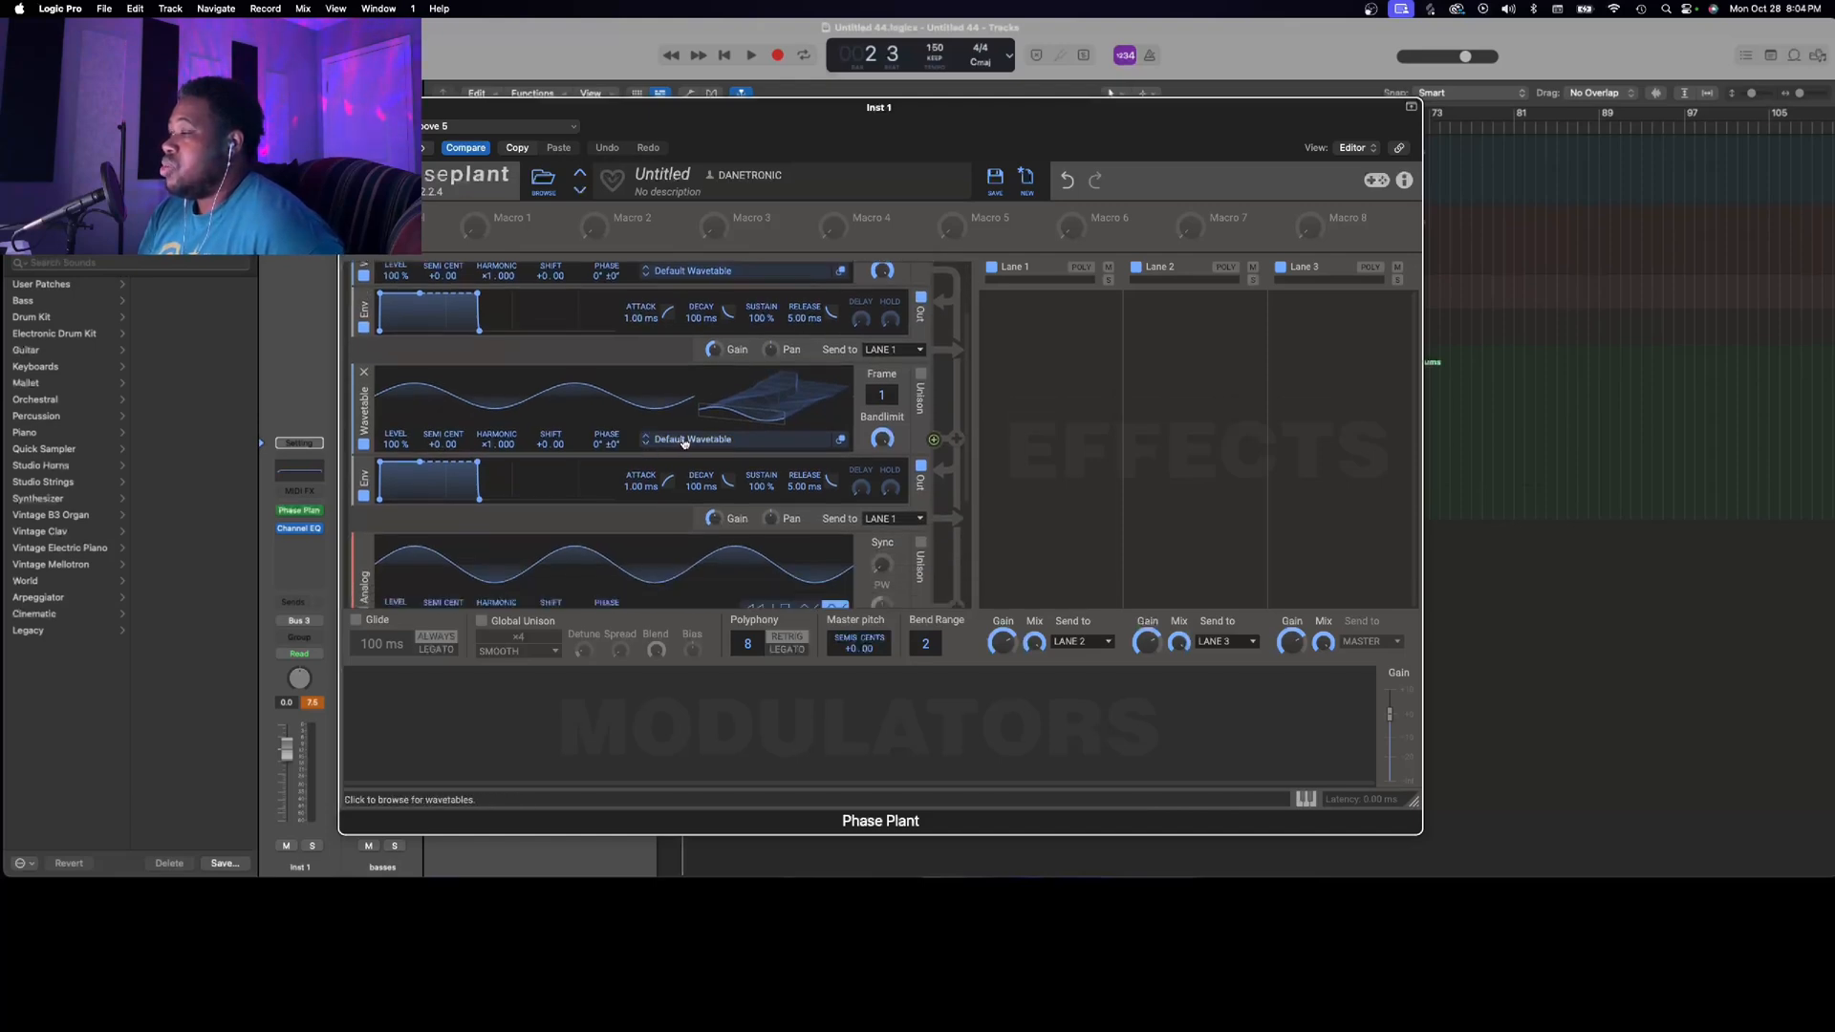
click(685, 441)
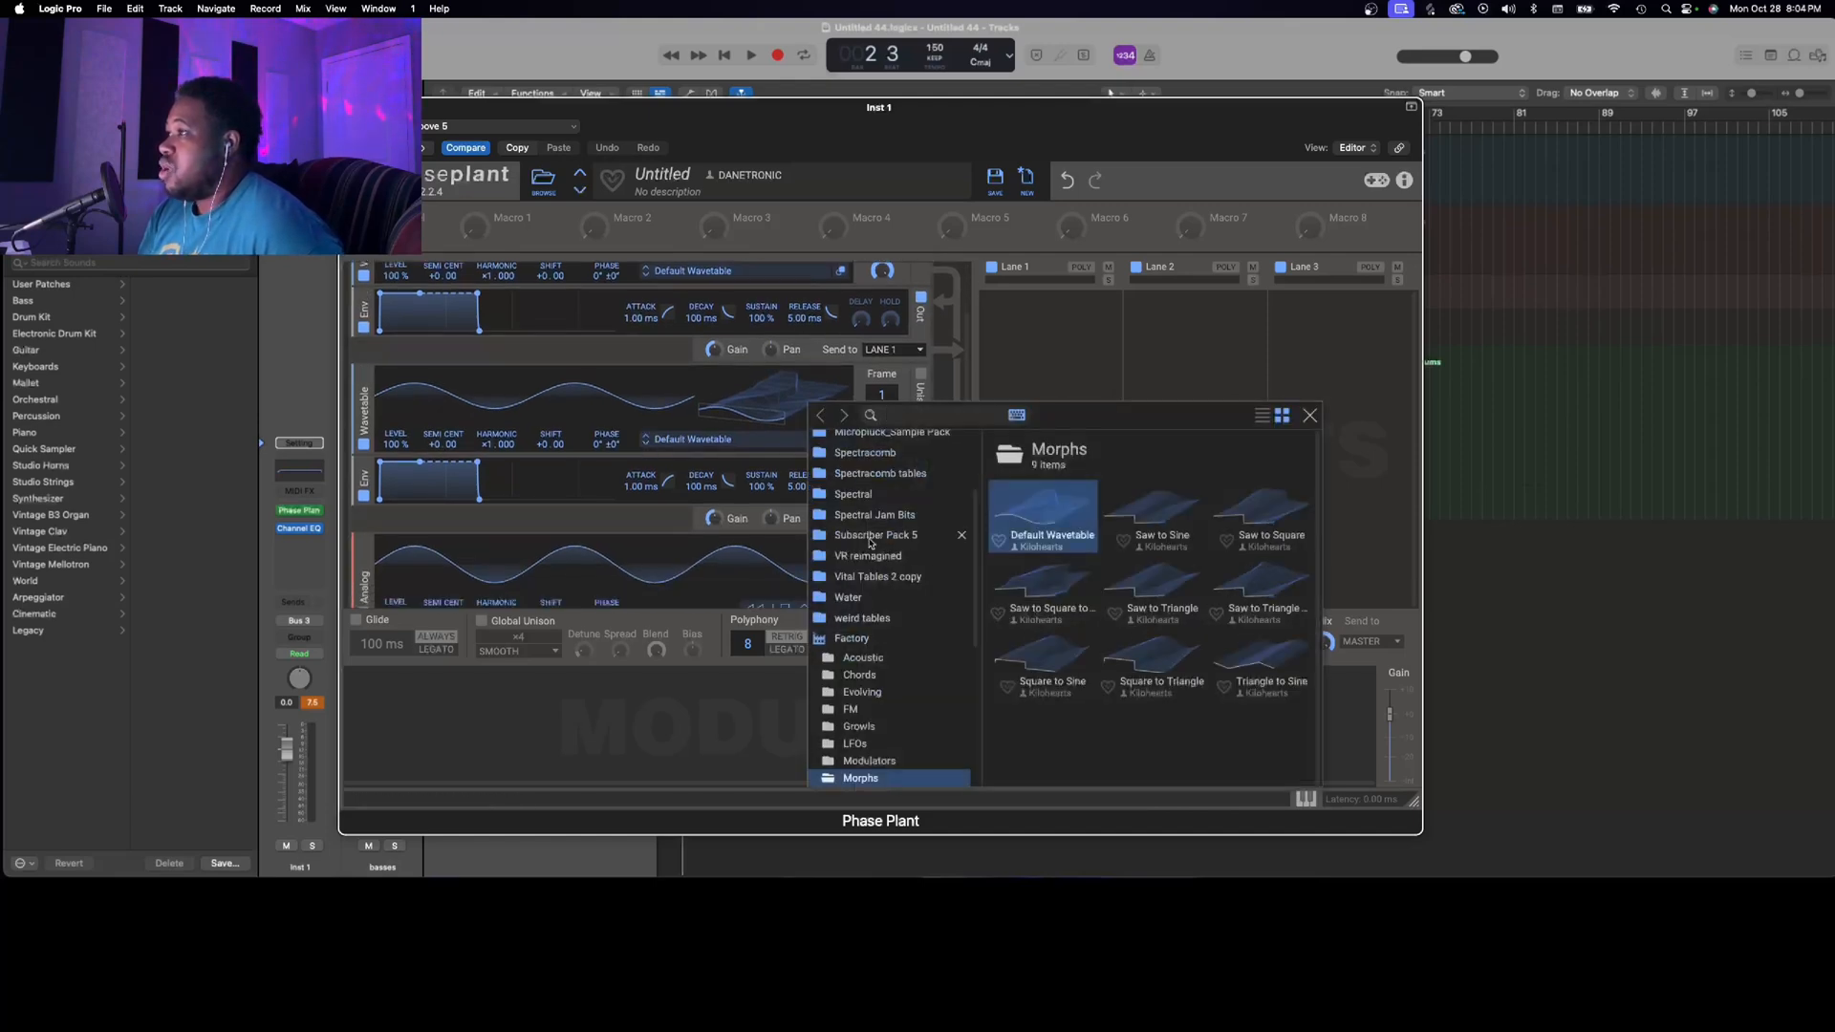
scroll(881, 604, up, 3)
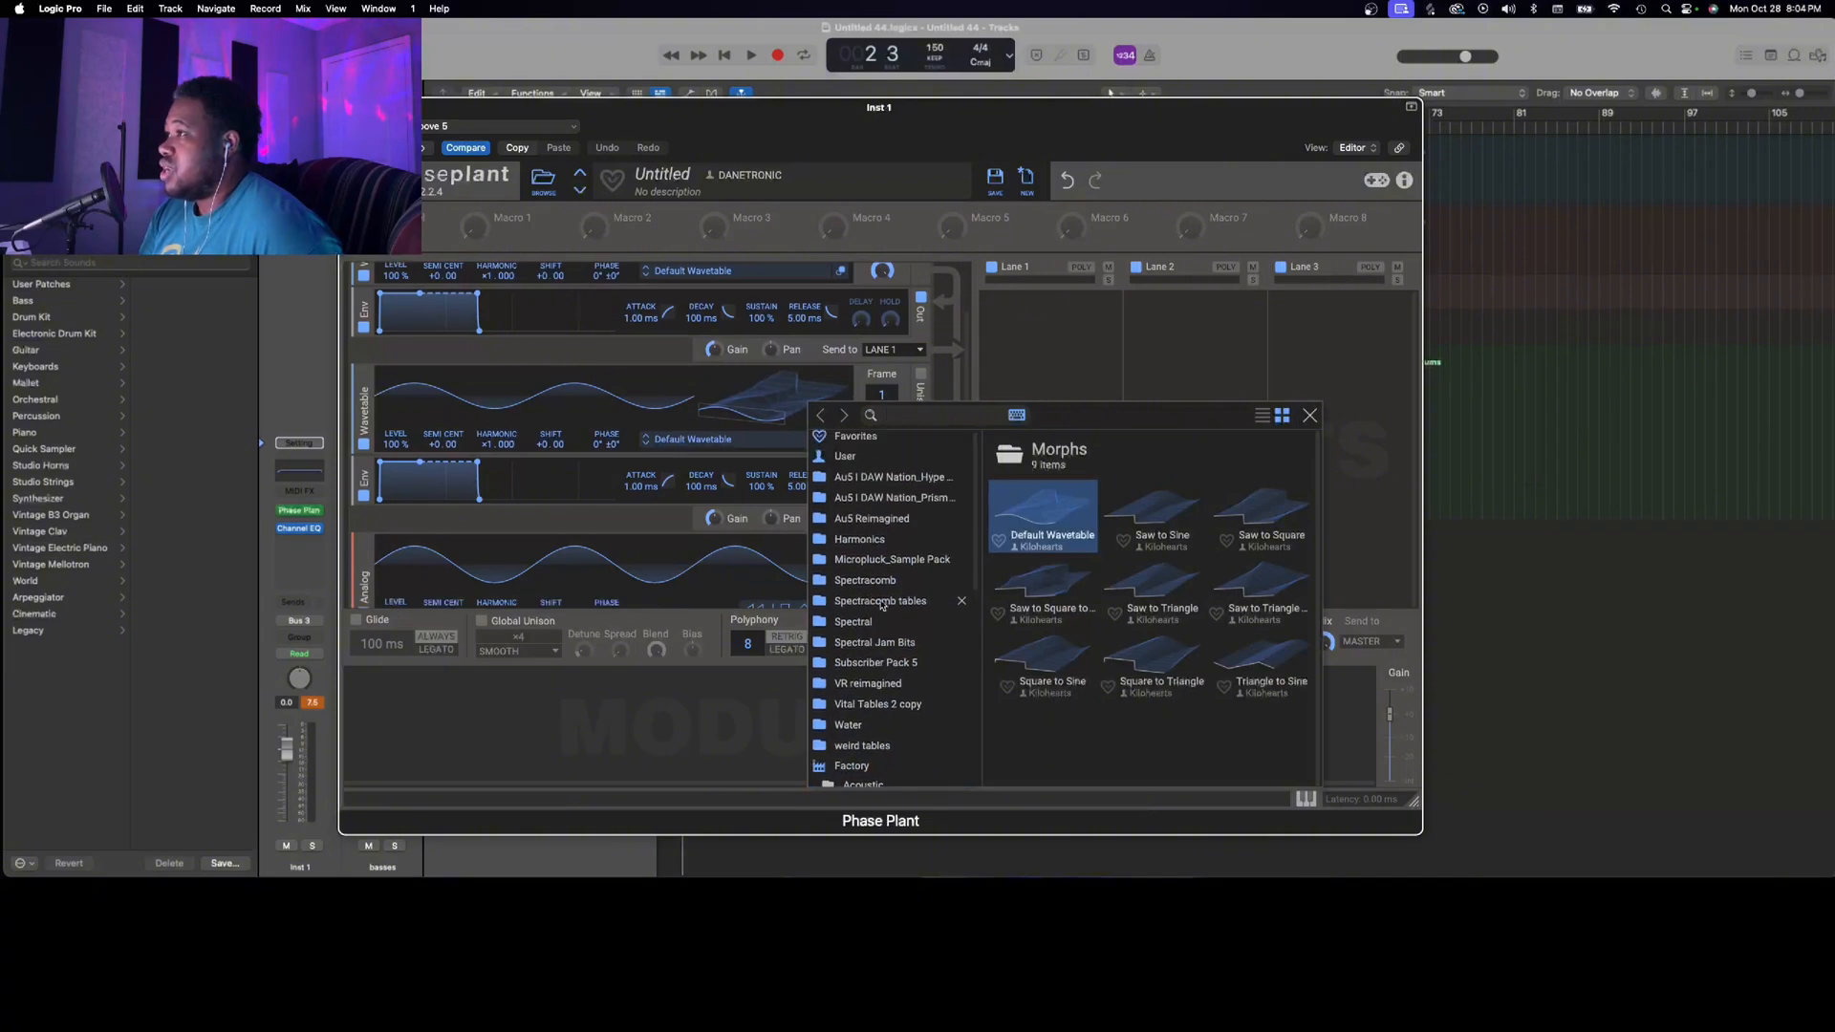
scroll(881, 604, down, 1)
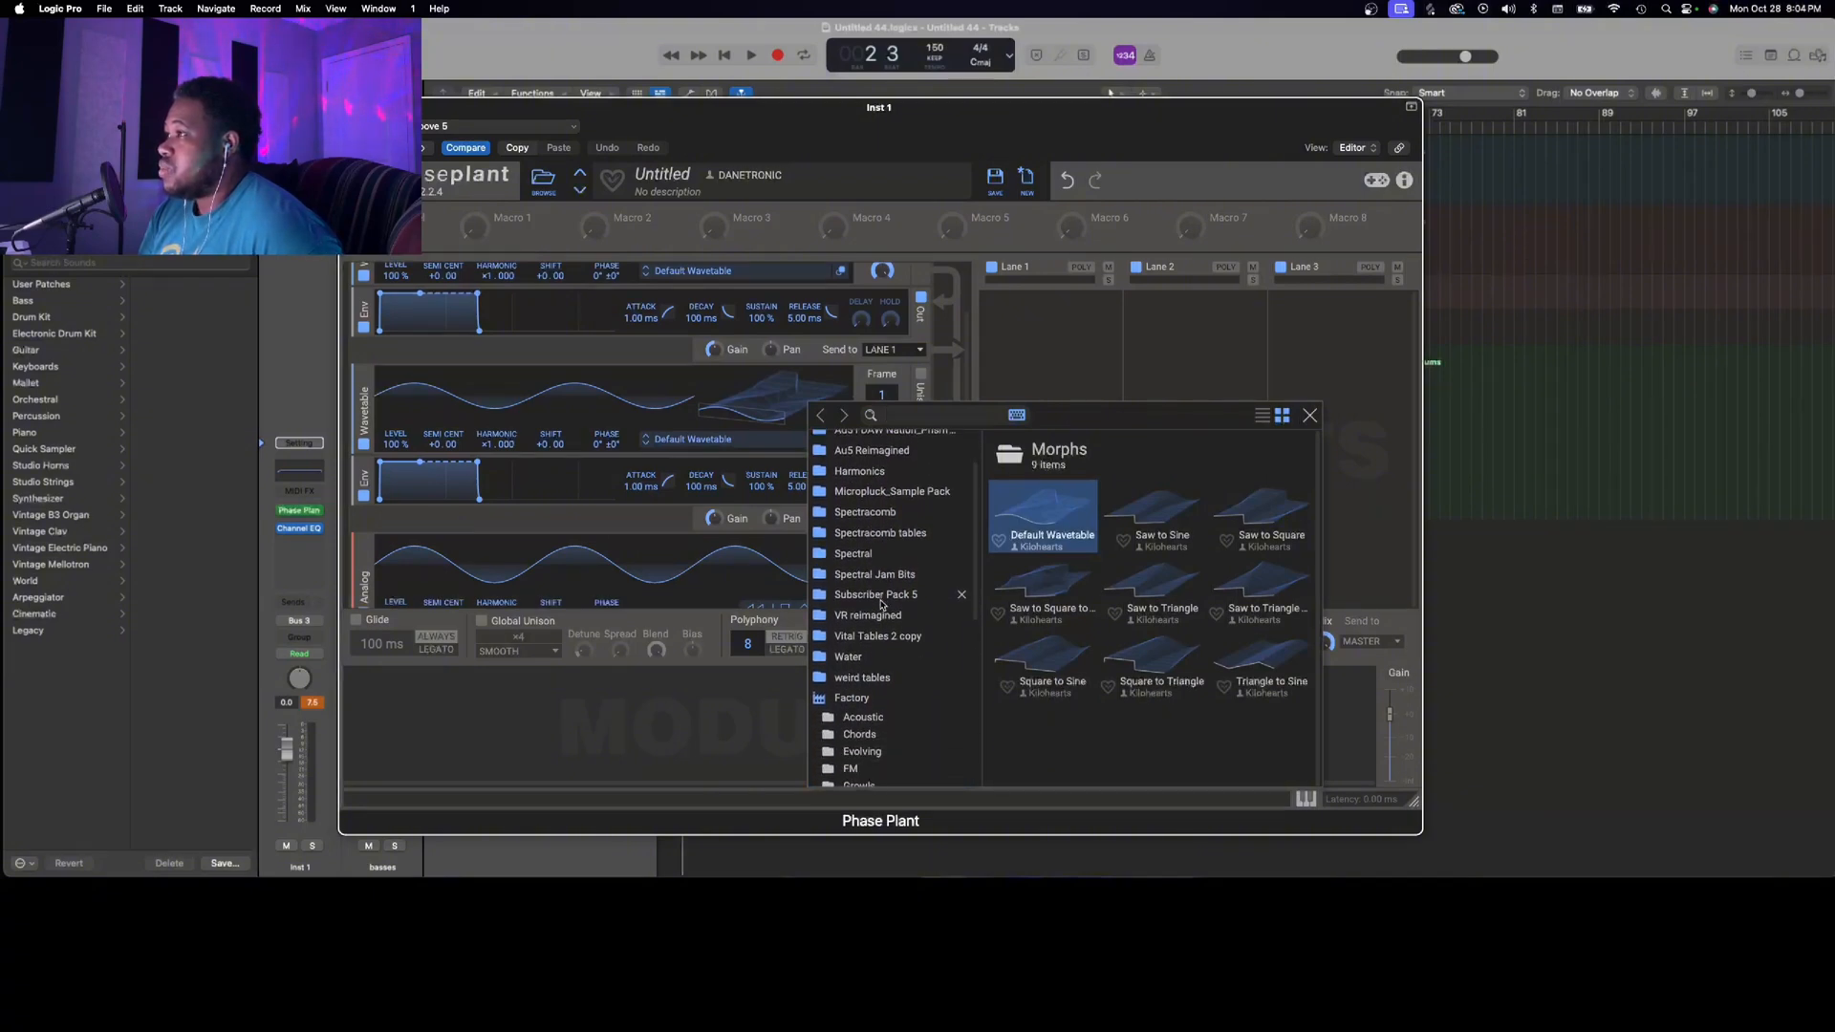
scroll(881, 603, down, 1)
scroll(881, 603, up, 1)
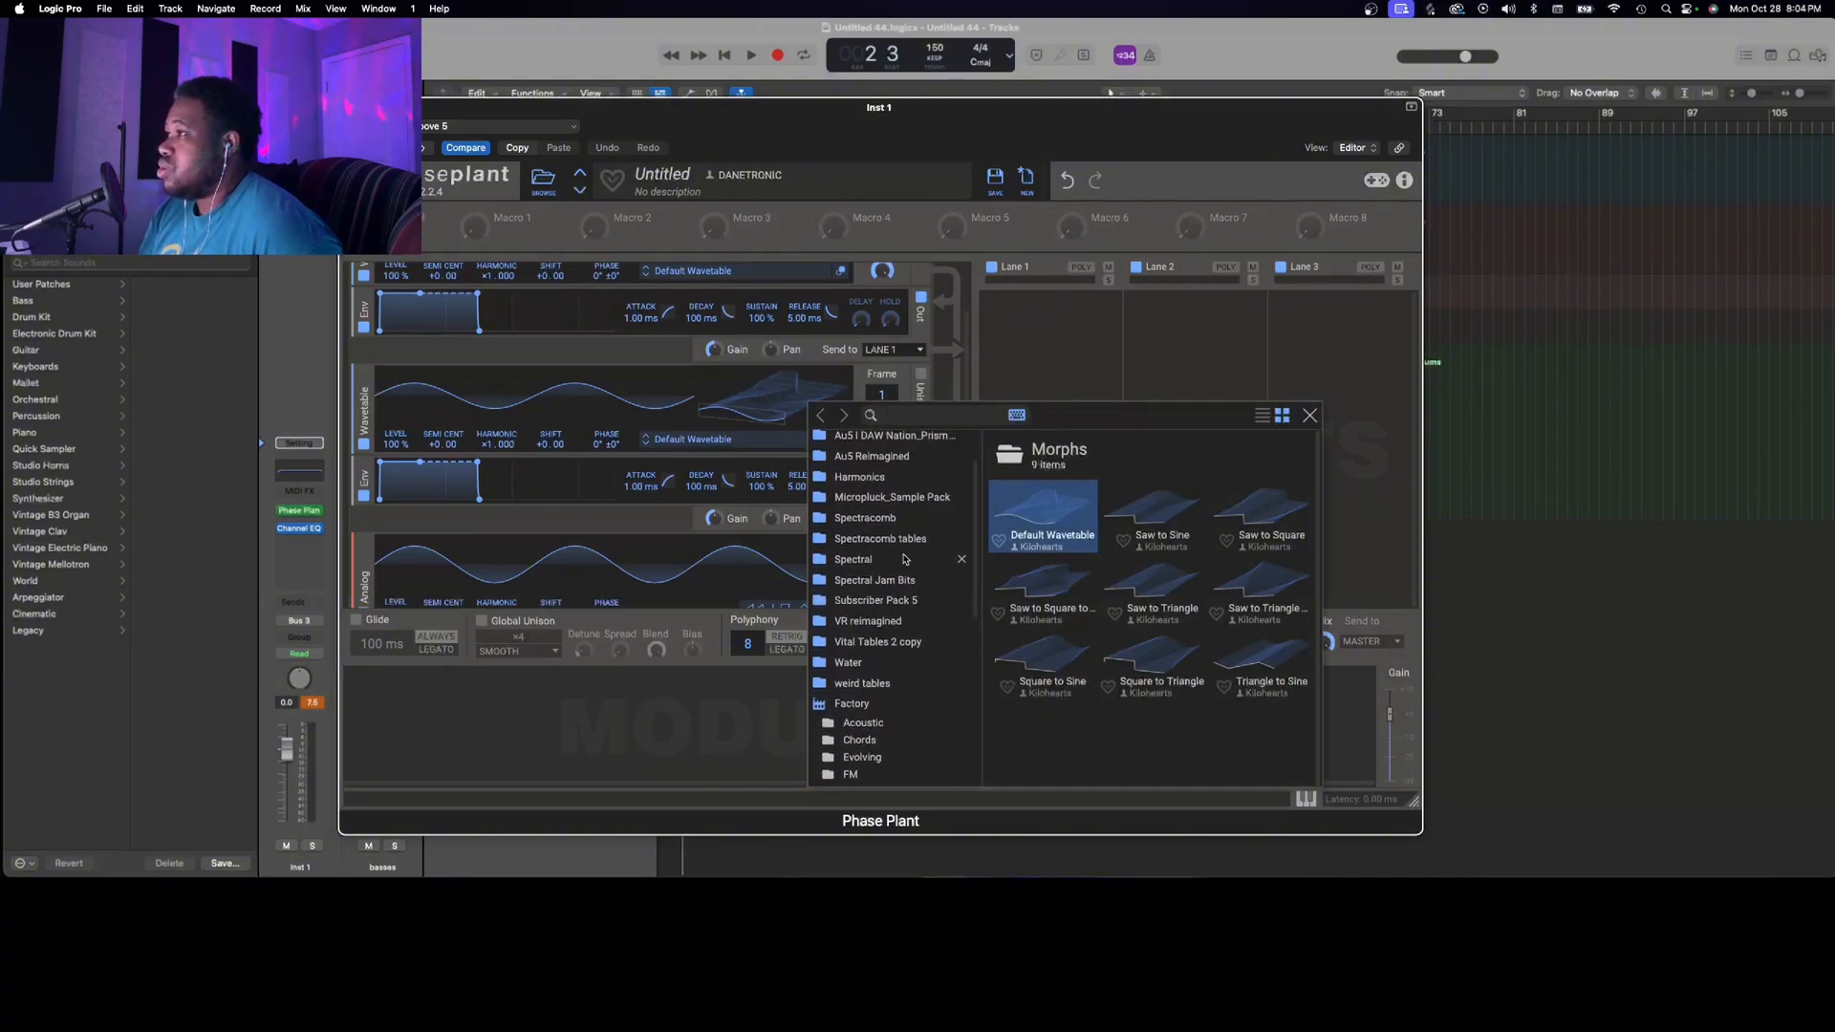
click(905, 559)
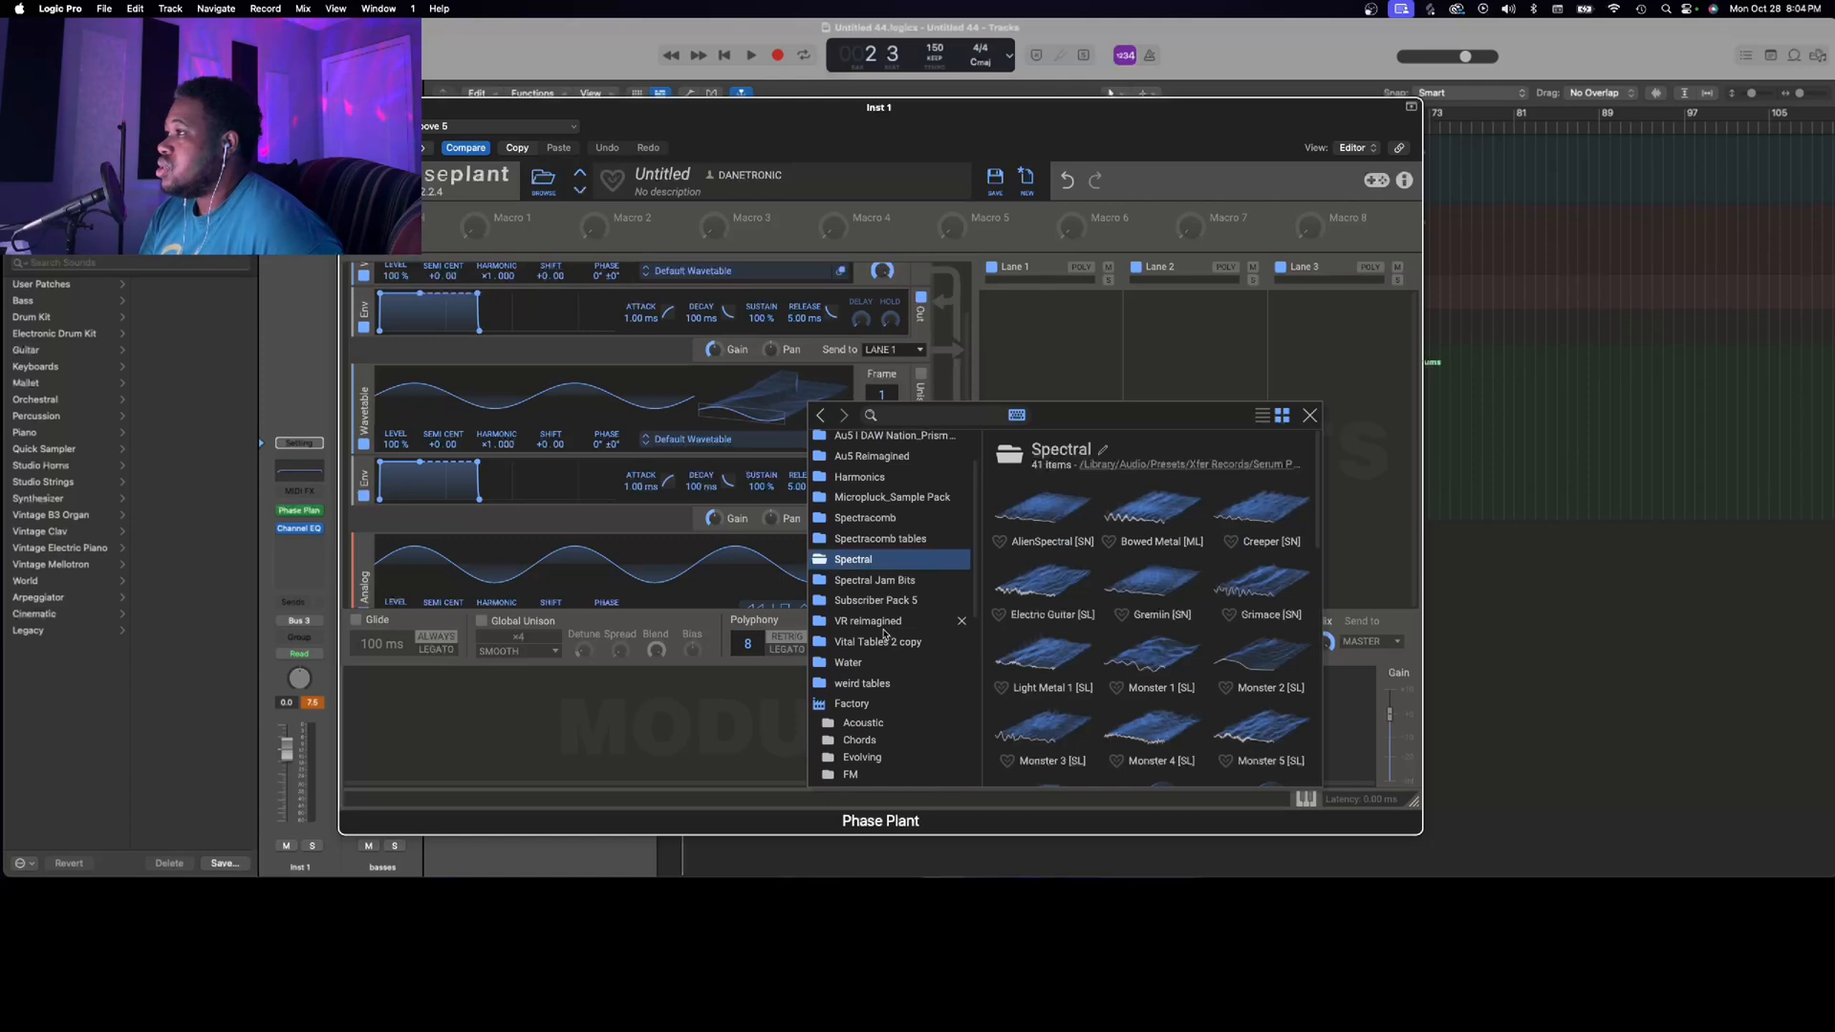
scroll(894, 560, down, 6)
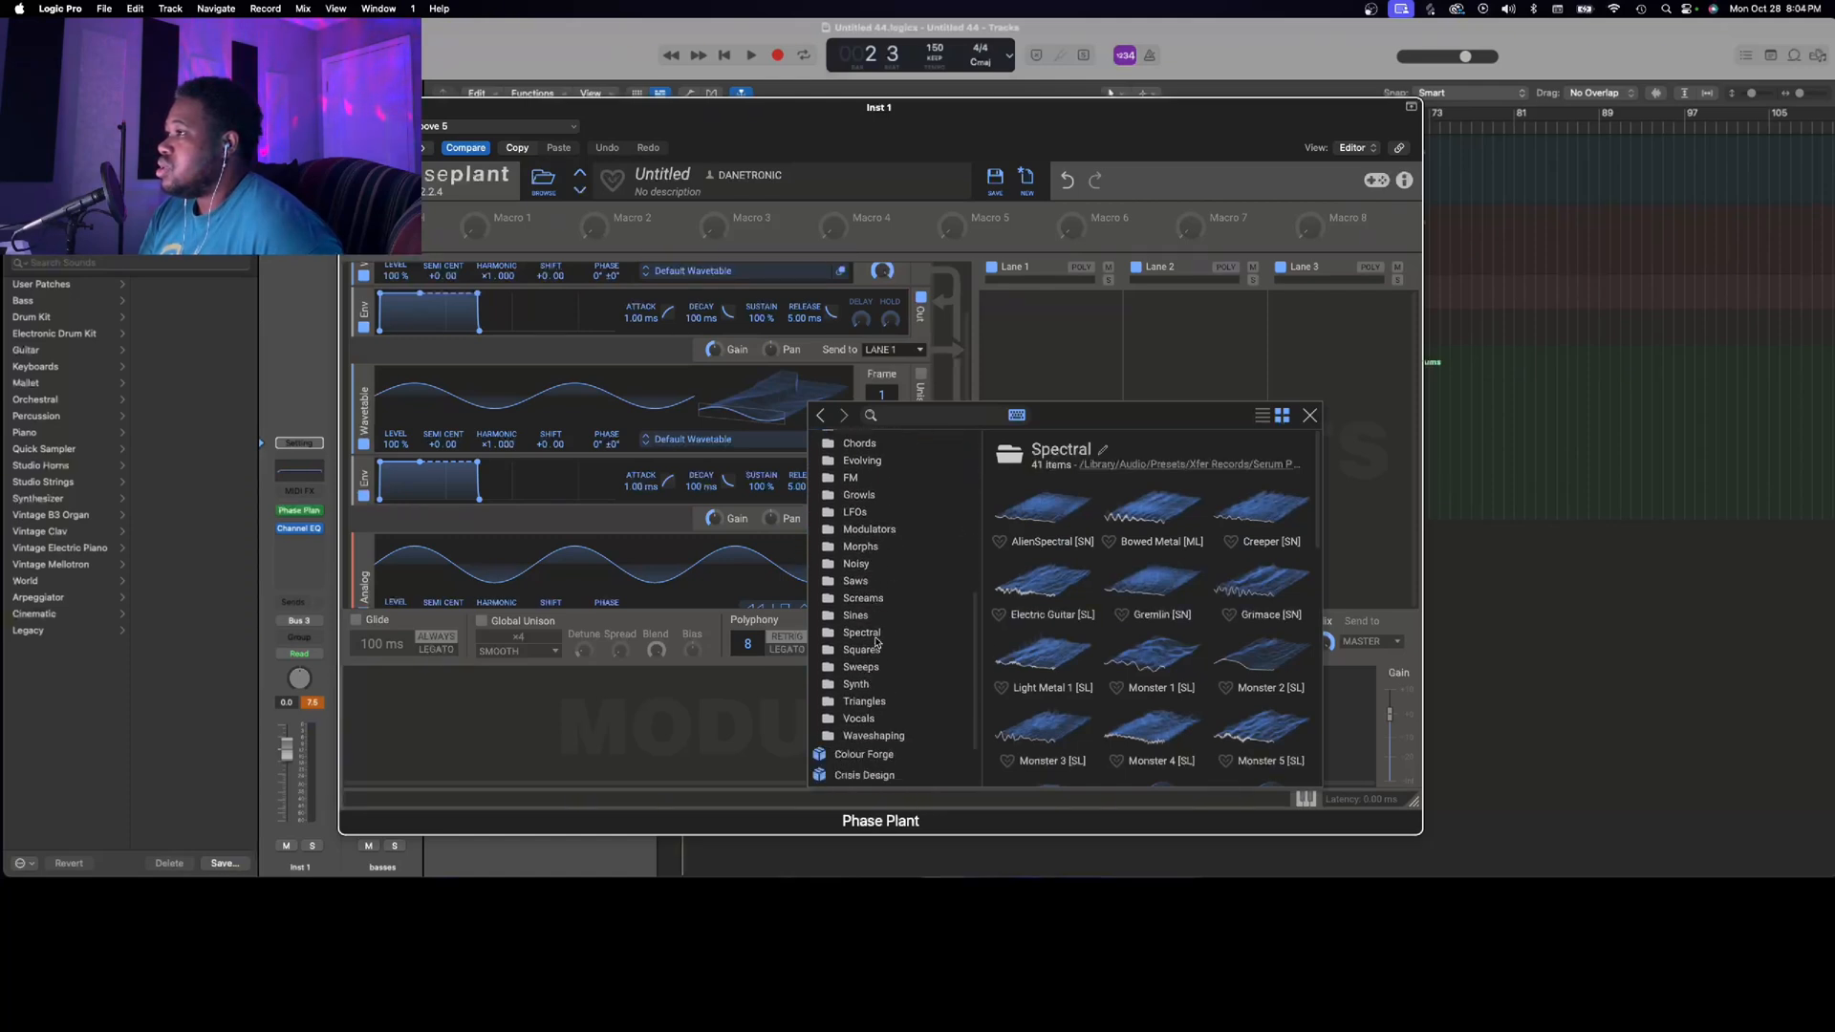
click(877, 634)
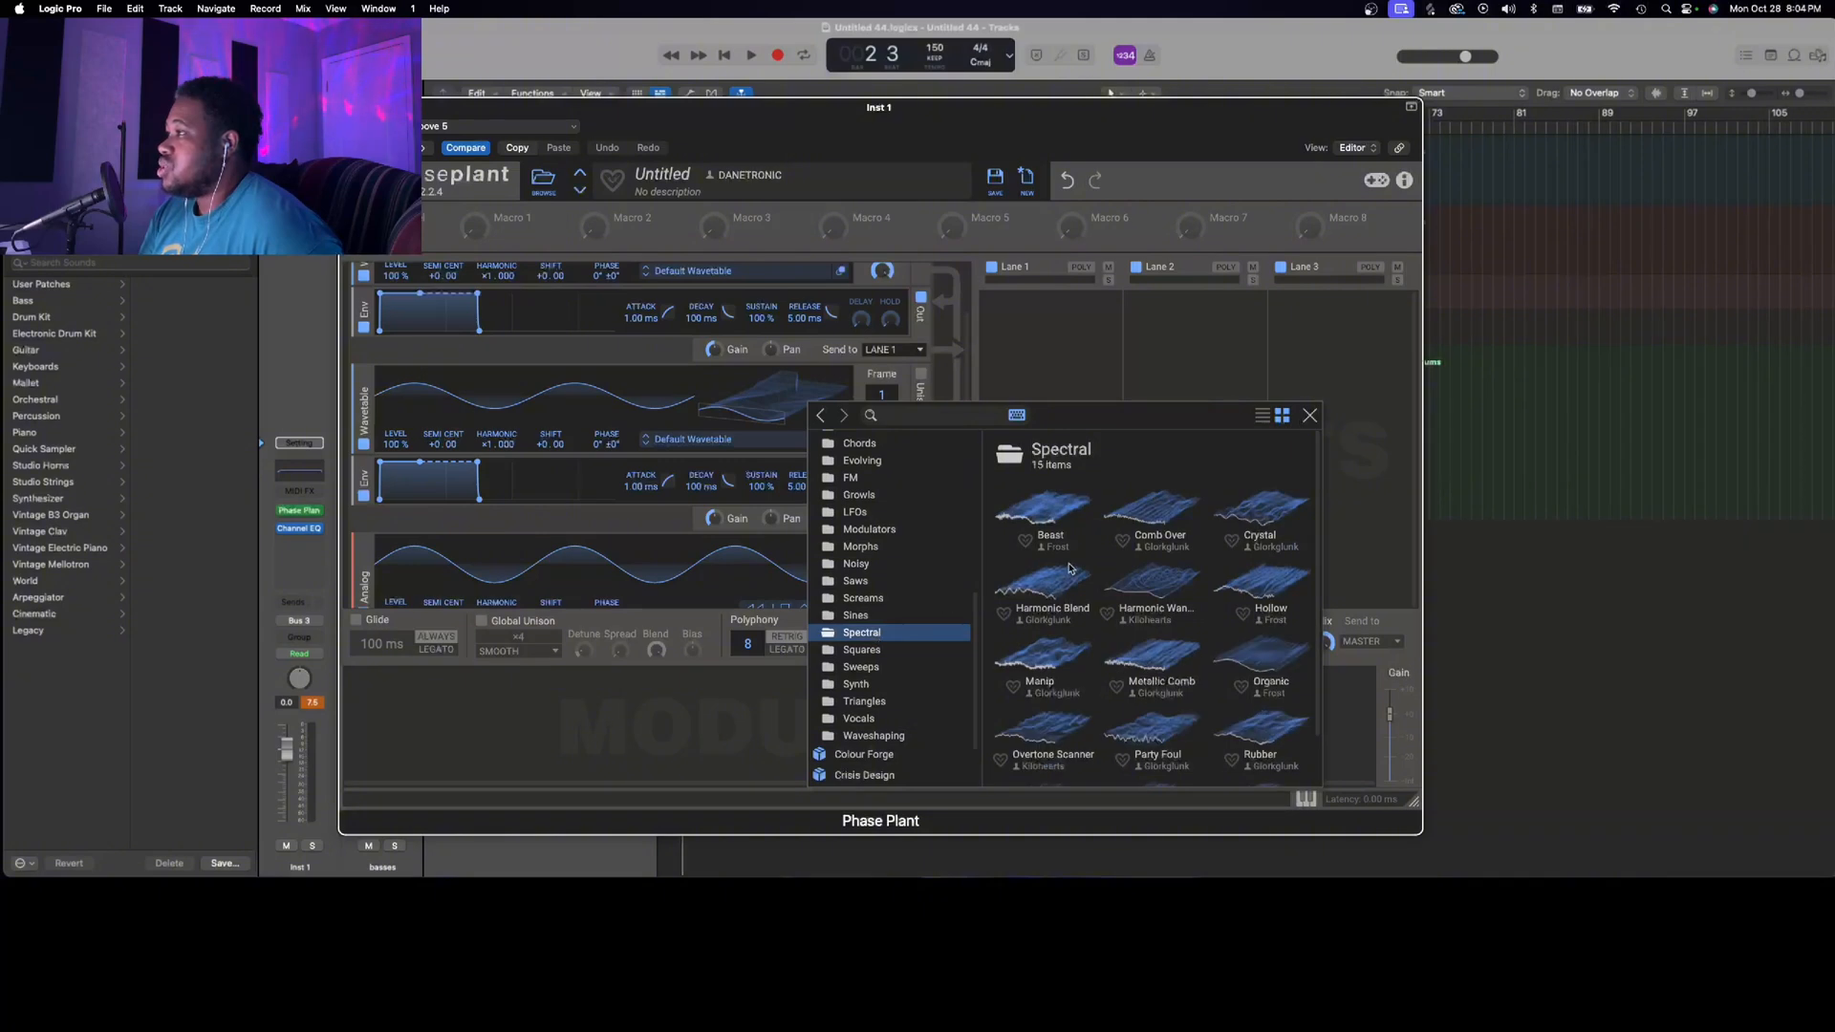
scroll(1070, 569, down, 2)
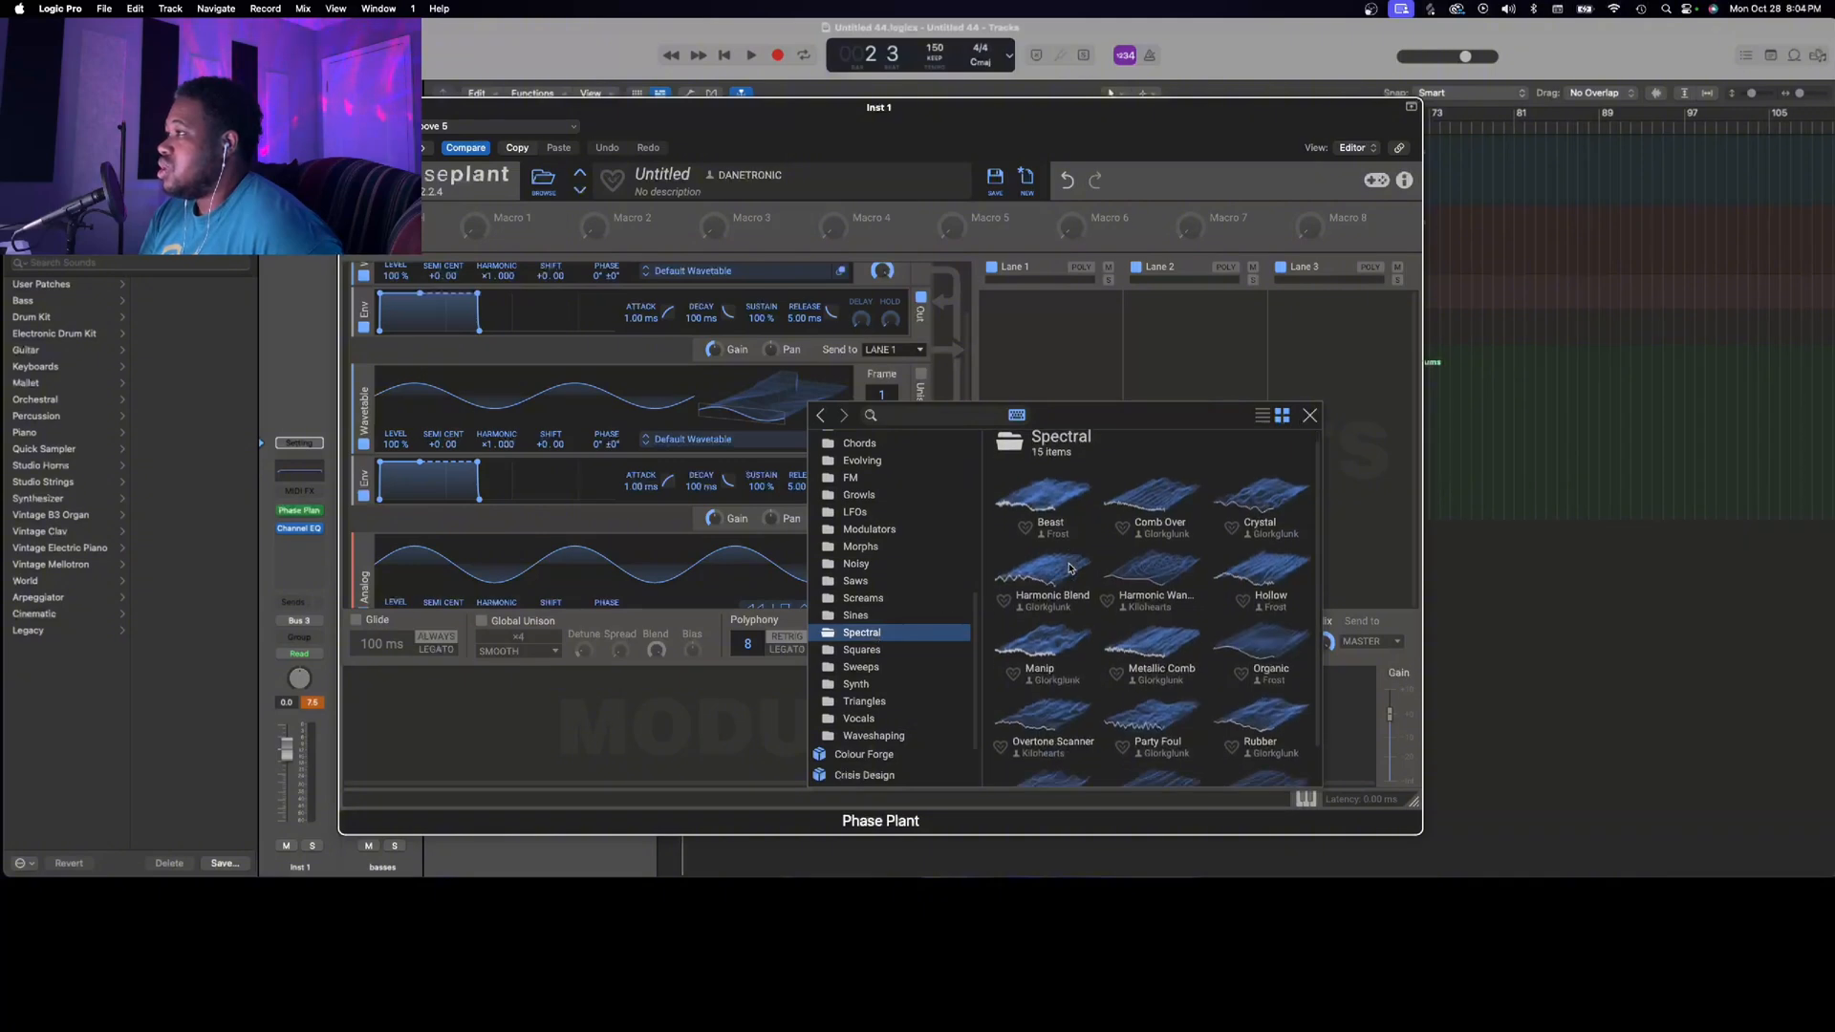
click(1148, 641)
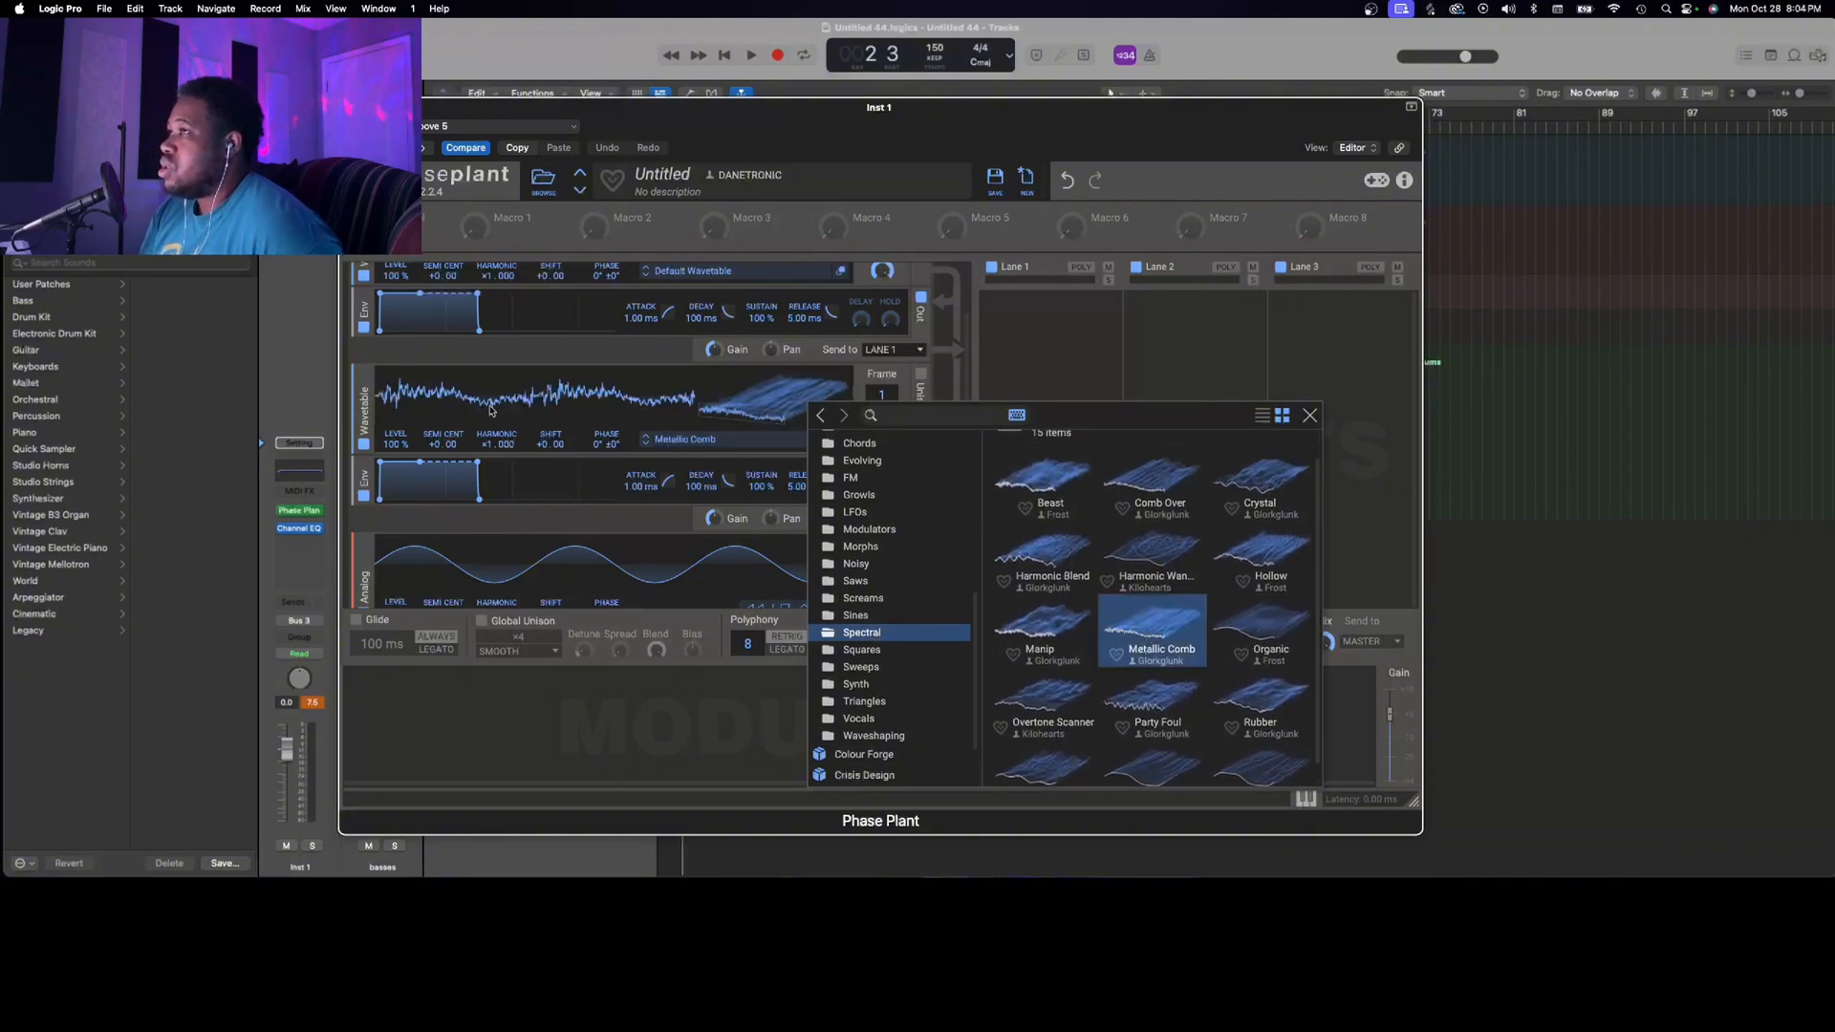
Disable the first wavetable generator and the analog generator so only the second wavetable sounds
click(364, 281)
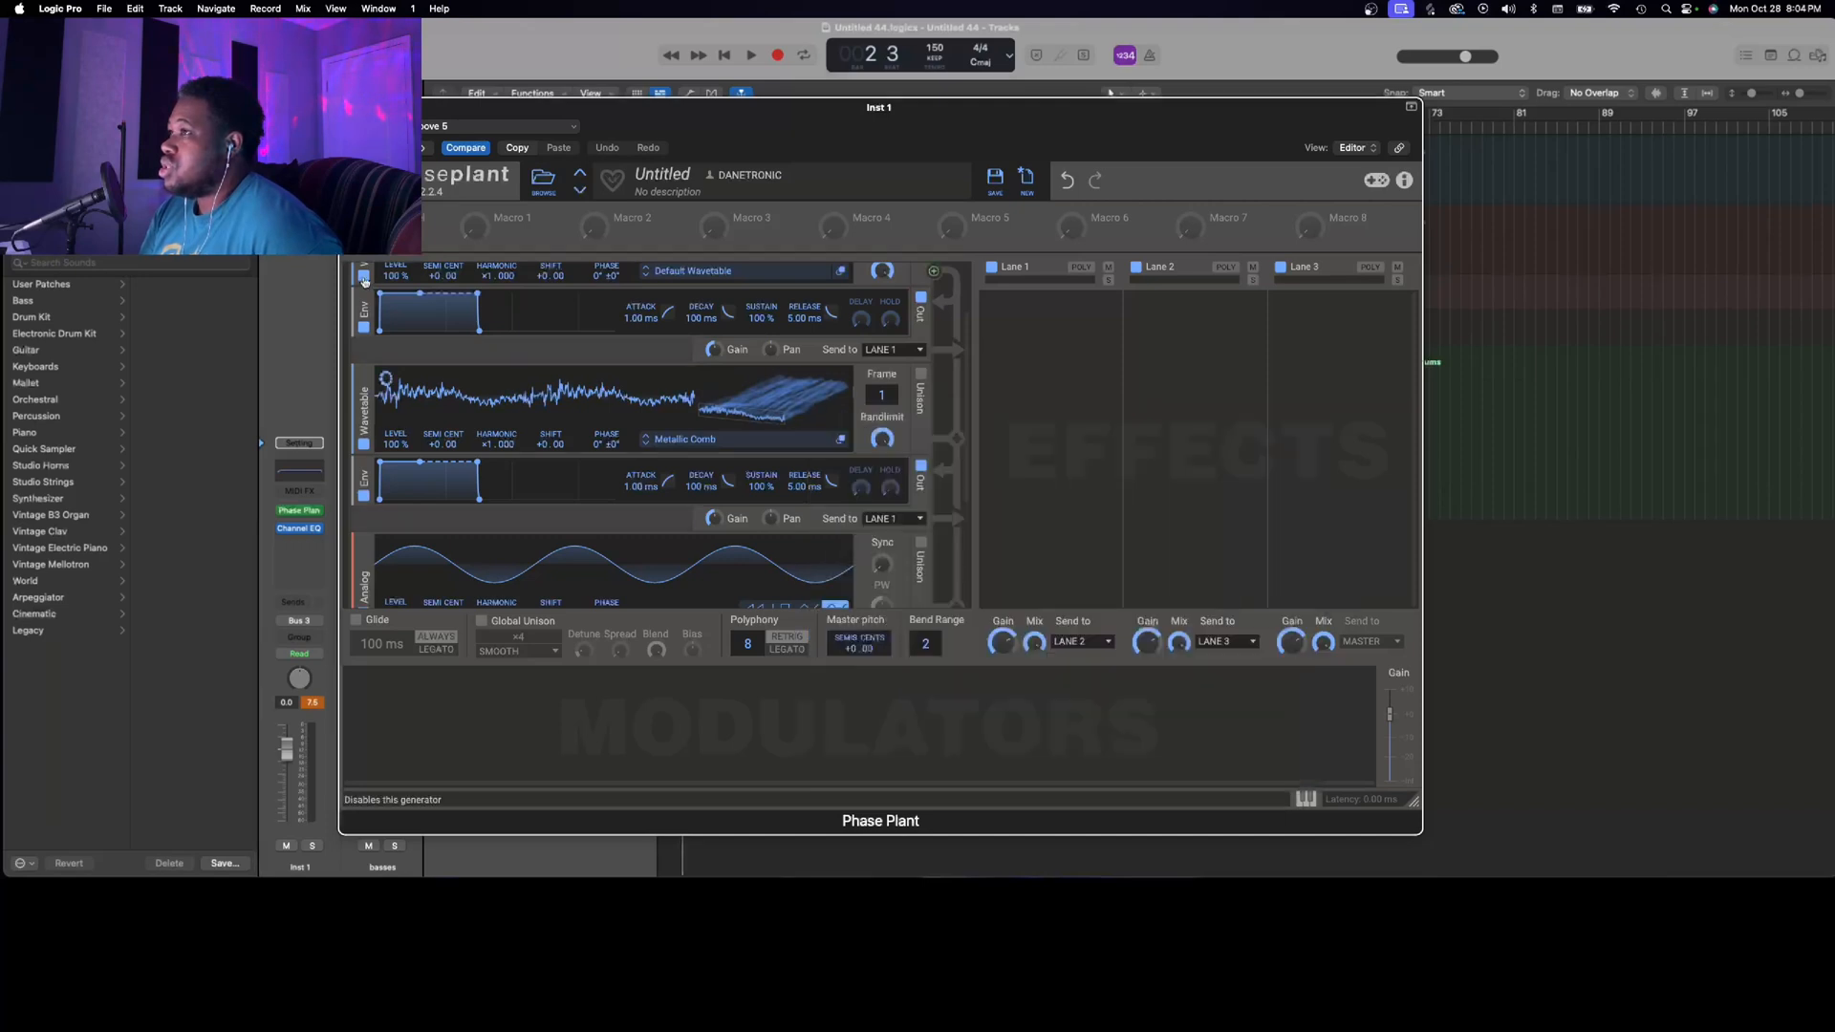
scroll(369, 558, down, 2)
click(366, 557)
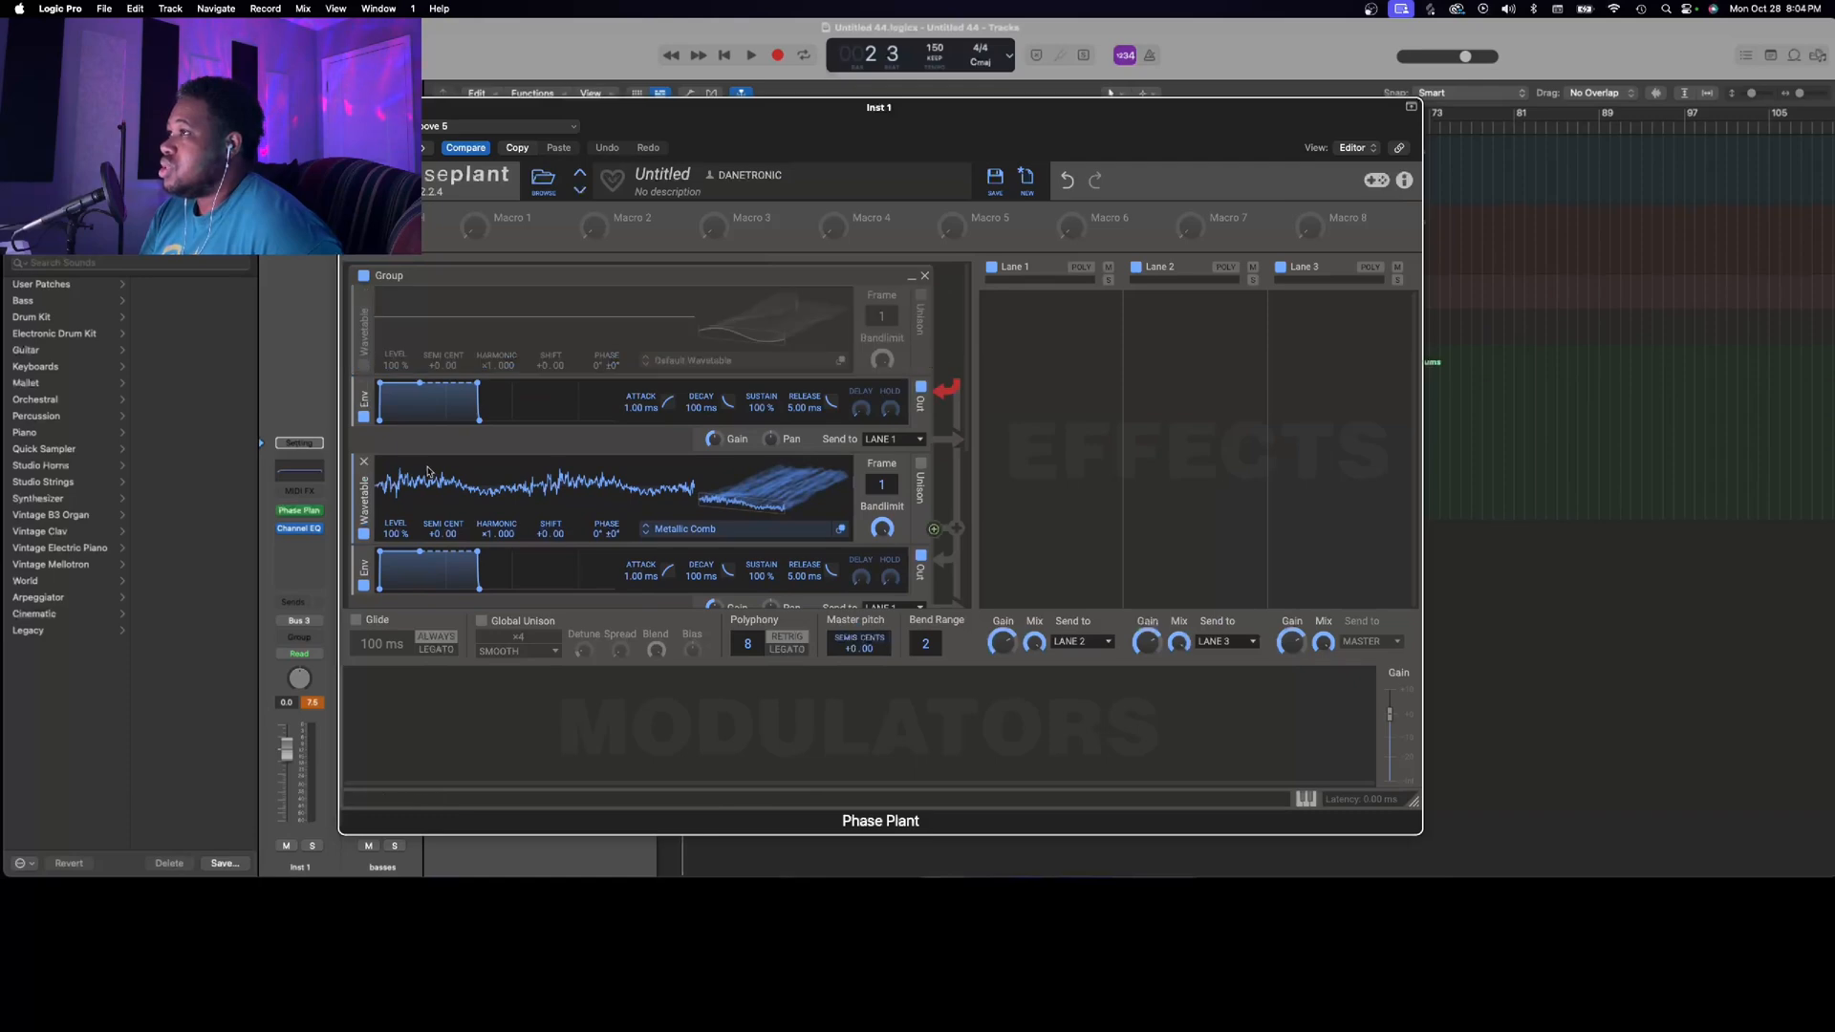
Audition neighbouring Spectral wavetables at different frame positions in the second wavetable generator and settle on Manip
scroll(429, 472, down, 3)
drag(751, 409, 780, 382)
click(646, 429)
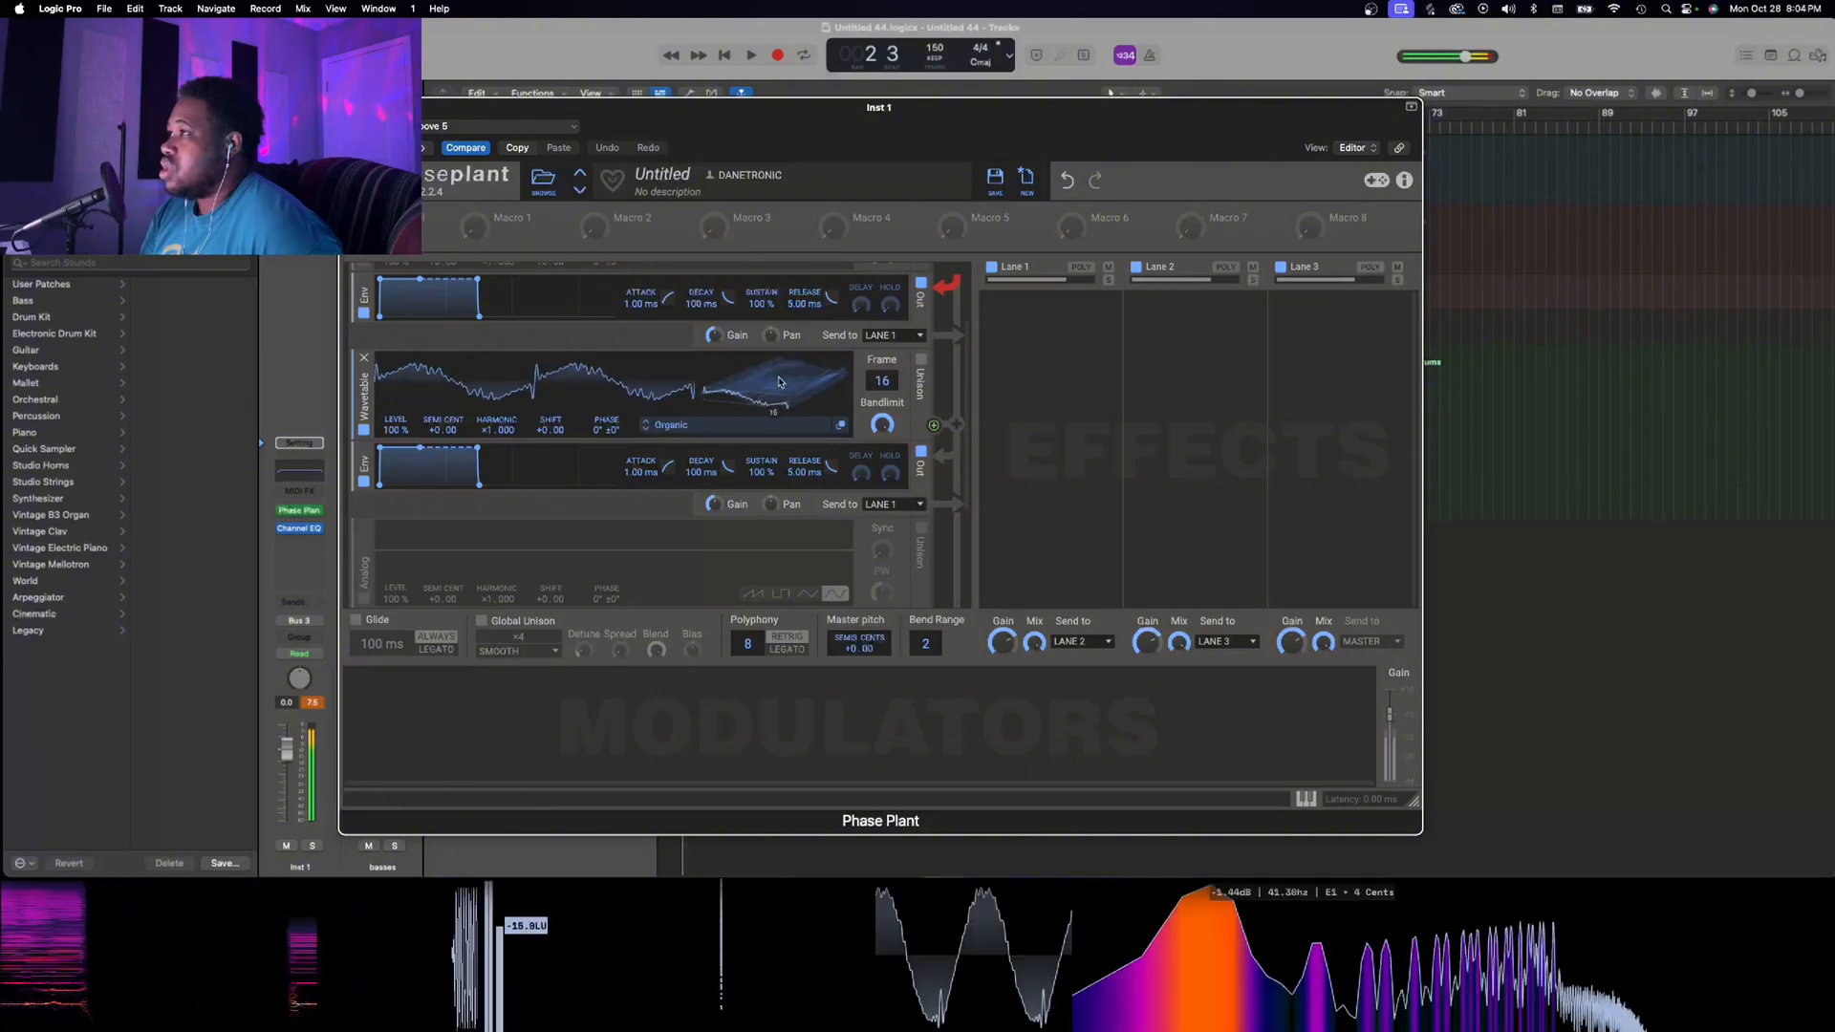
click(645, 427)
drag(762, 406, 782, 397)
click(646, 423)
Re-enable the first wavetable generator at the start of the group
scroll(781, 399, up, 1)
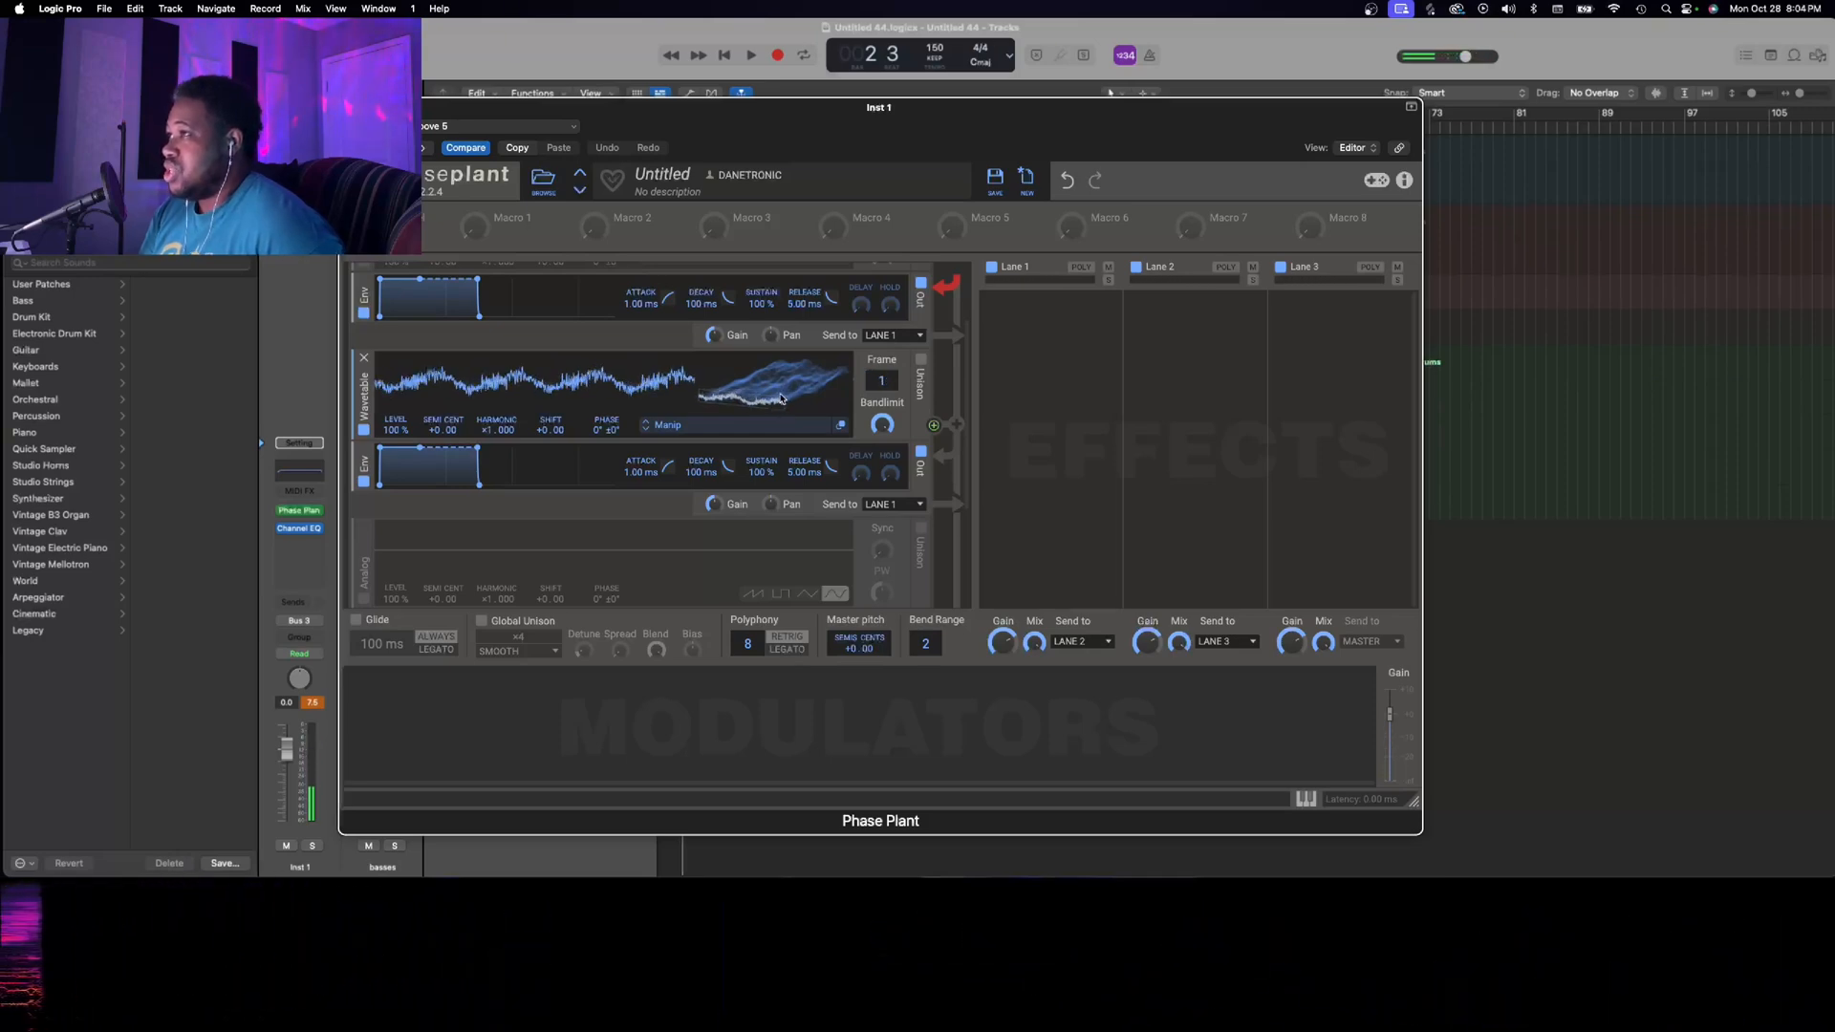
scroll(781, 399, up, 1)
scroll(782, 399, up, 3)
click(362, 366)
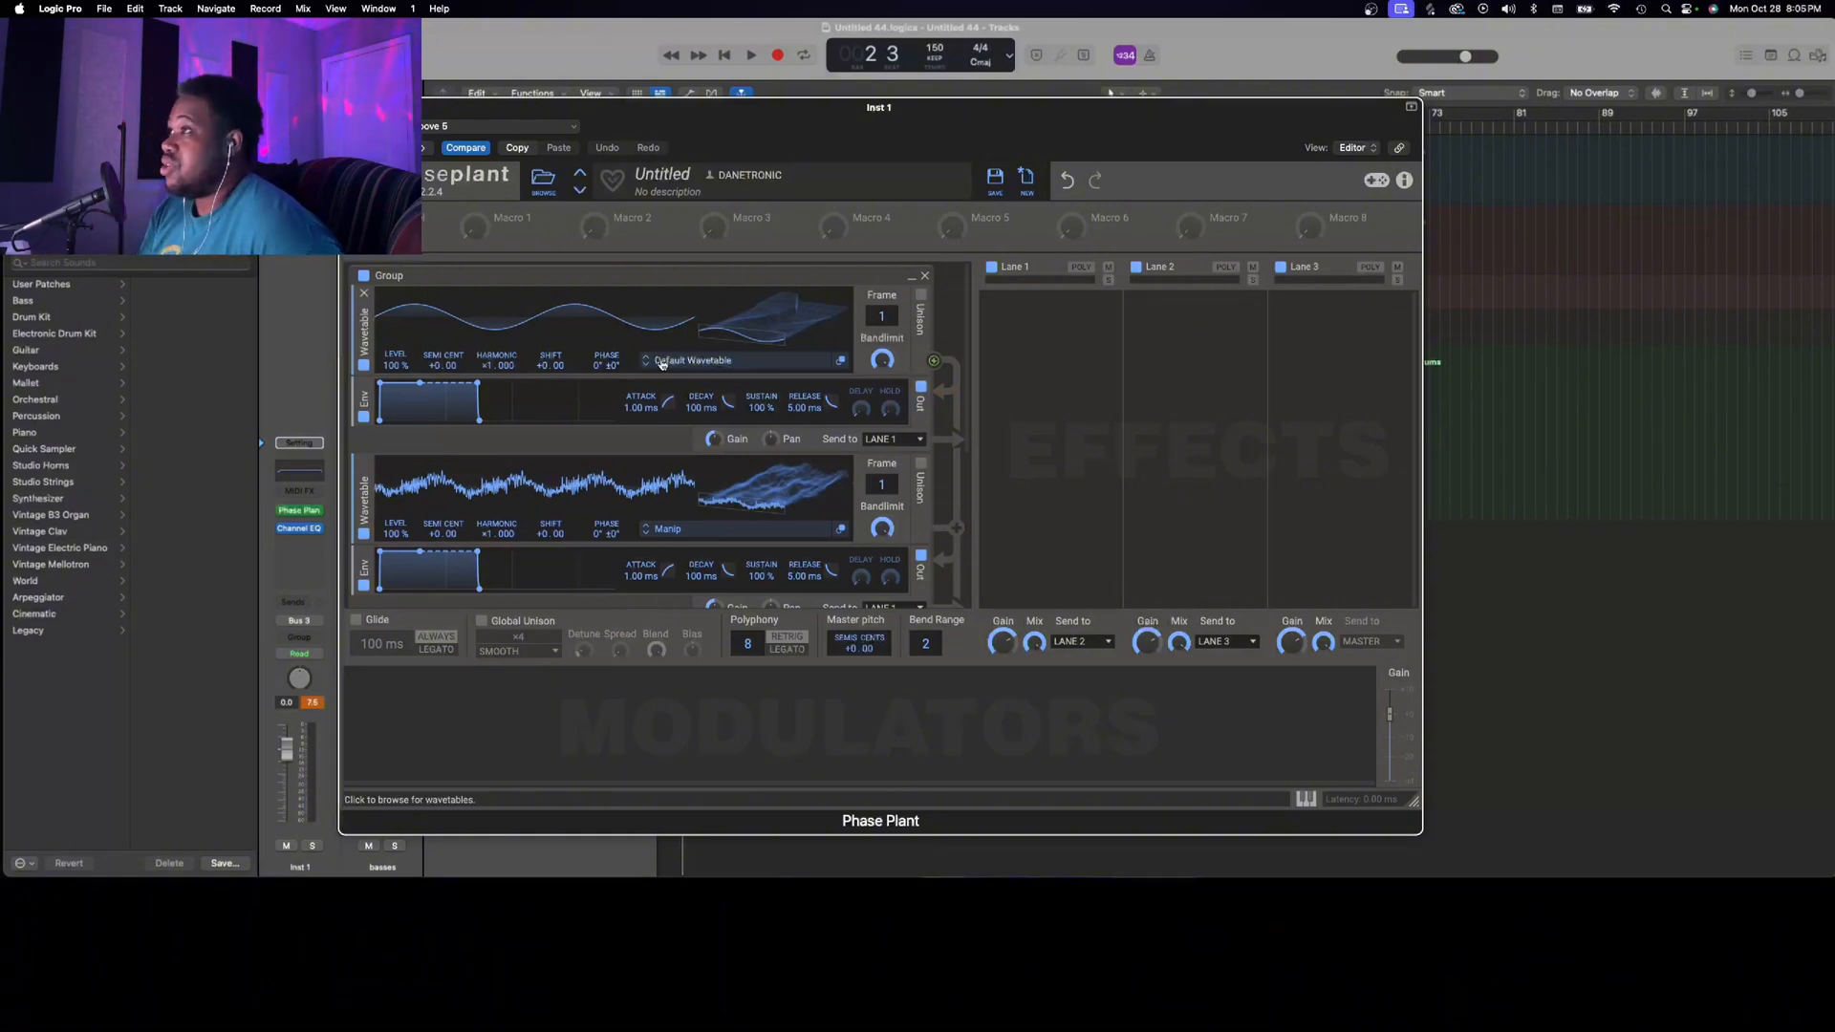
Load the Beep Fade wavetable from the Subscriber Pack 5 folder into the first wavetable generator
click(695, 359)
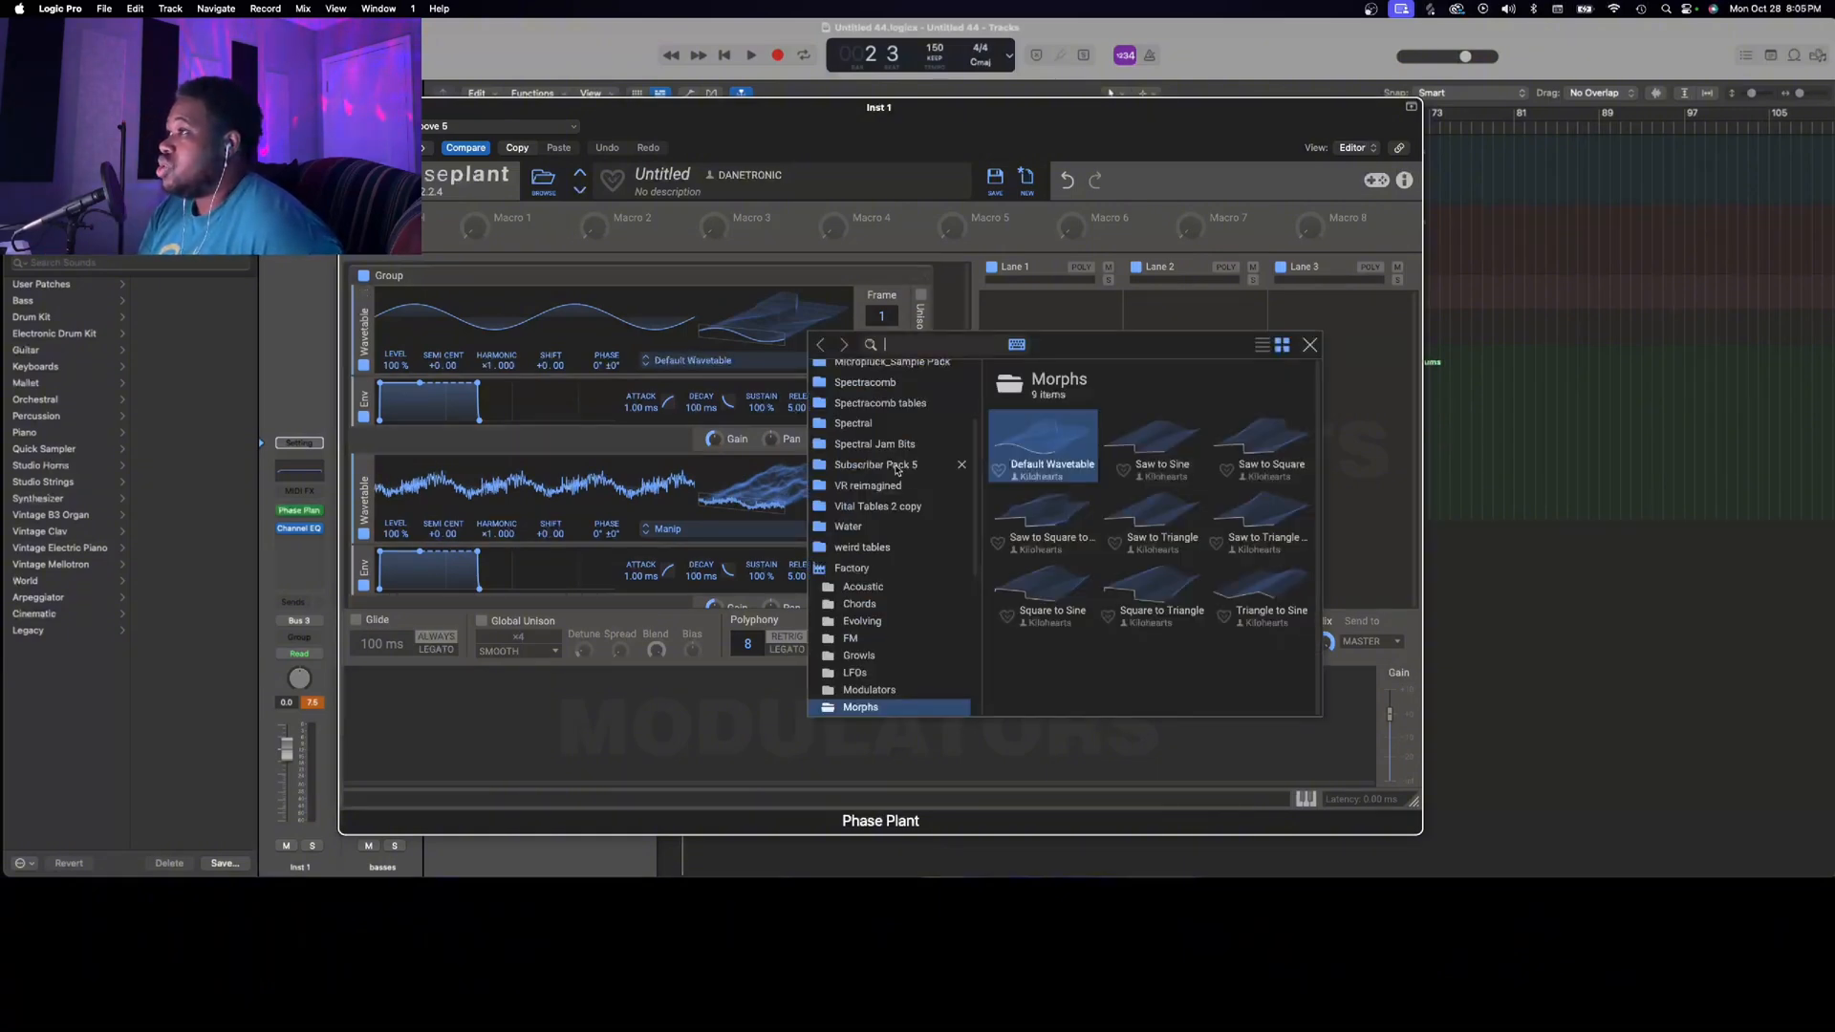
scroll(891, 488, up, 1)
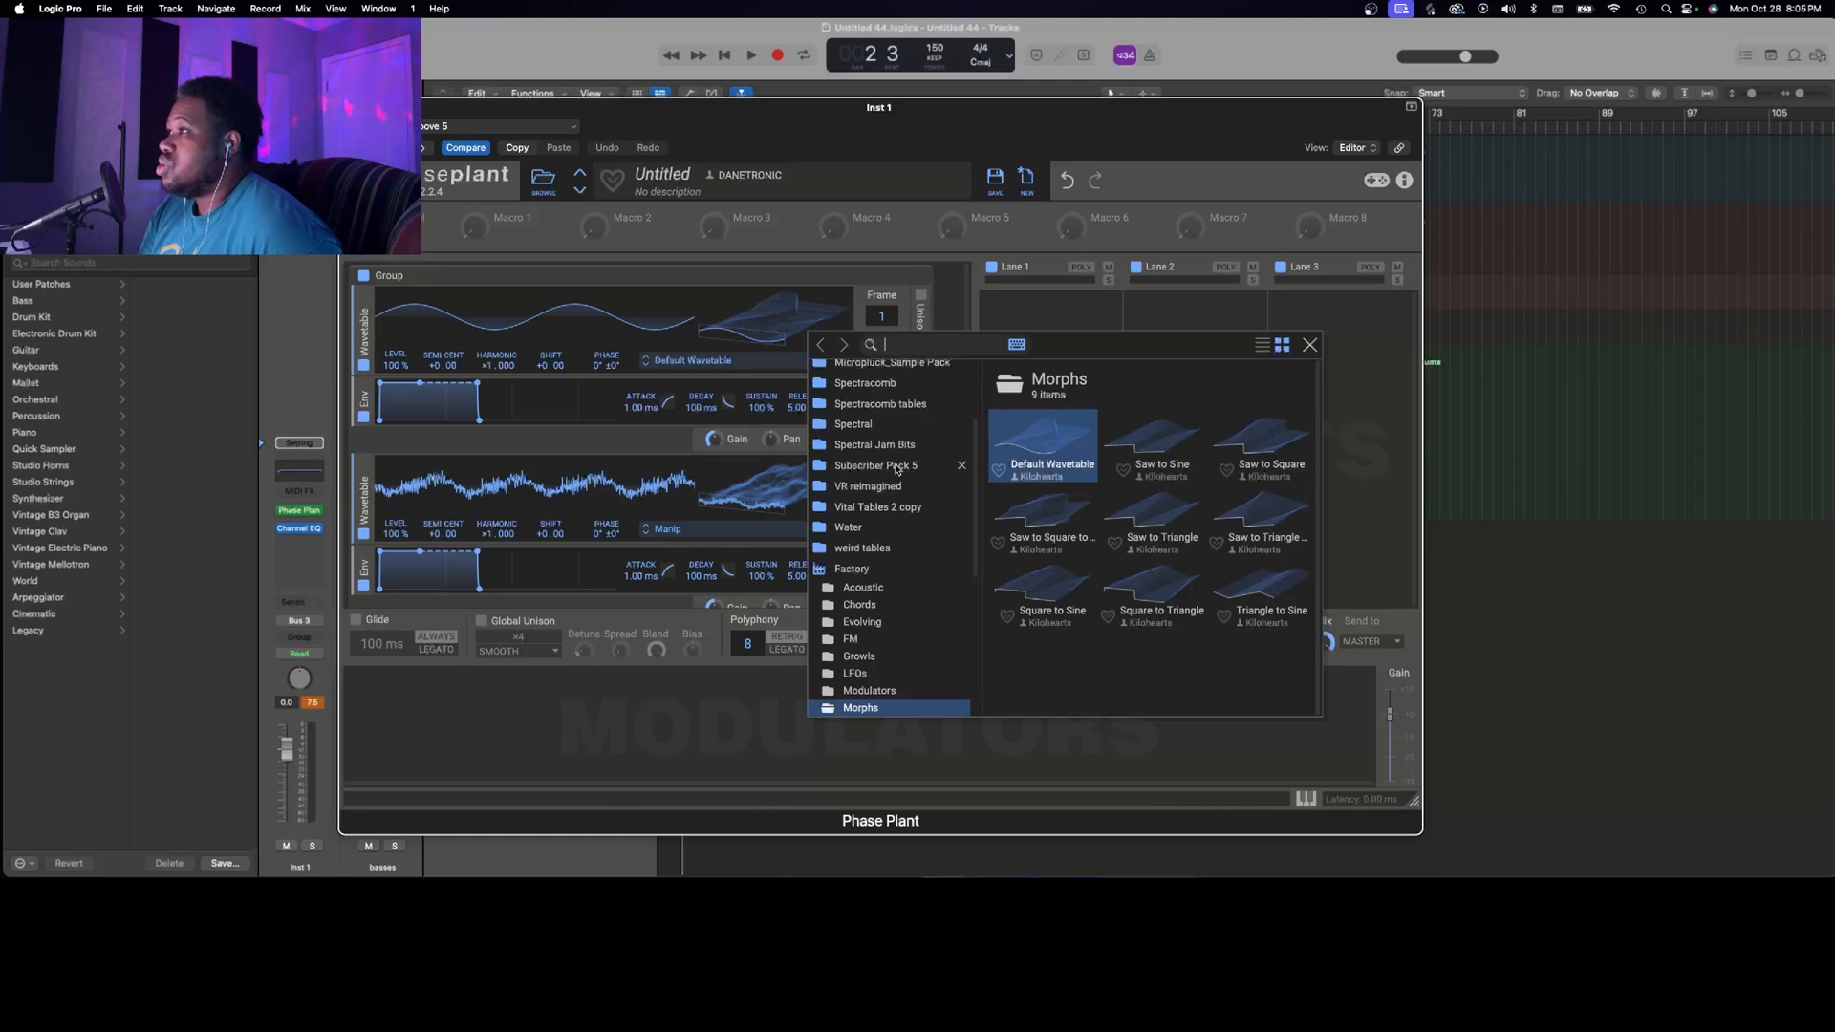
click(884, 516)
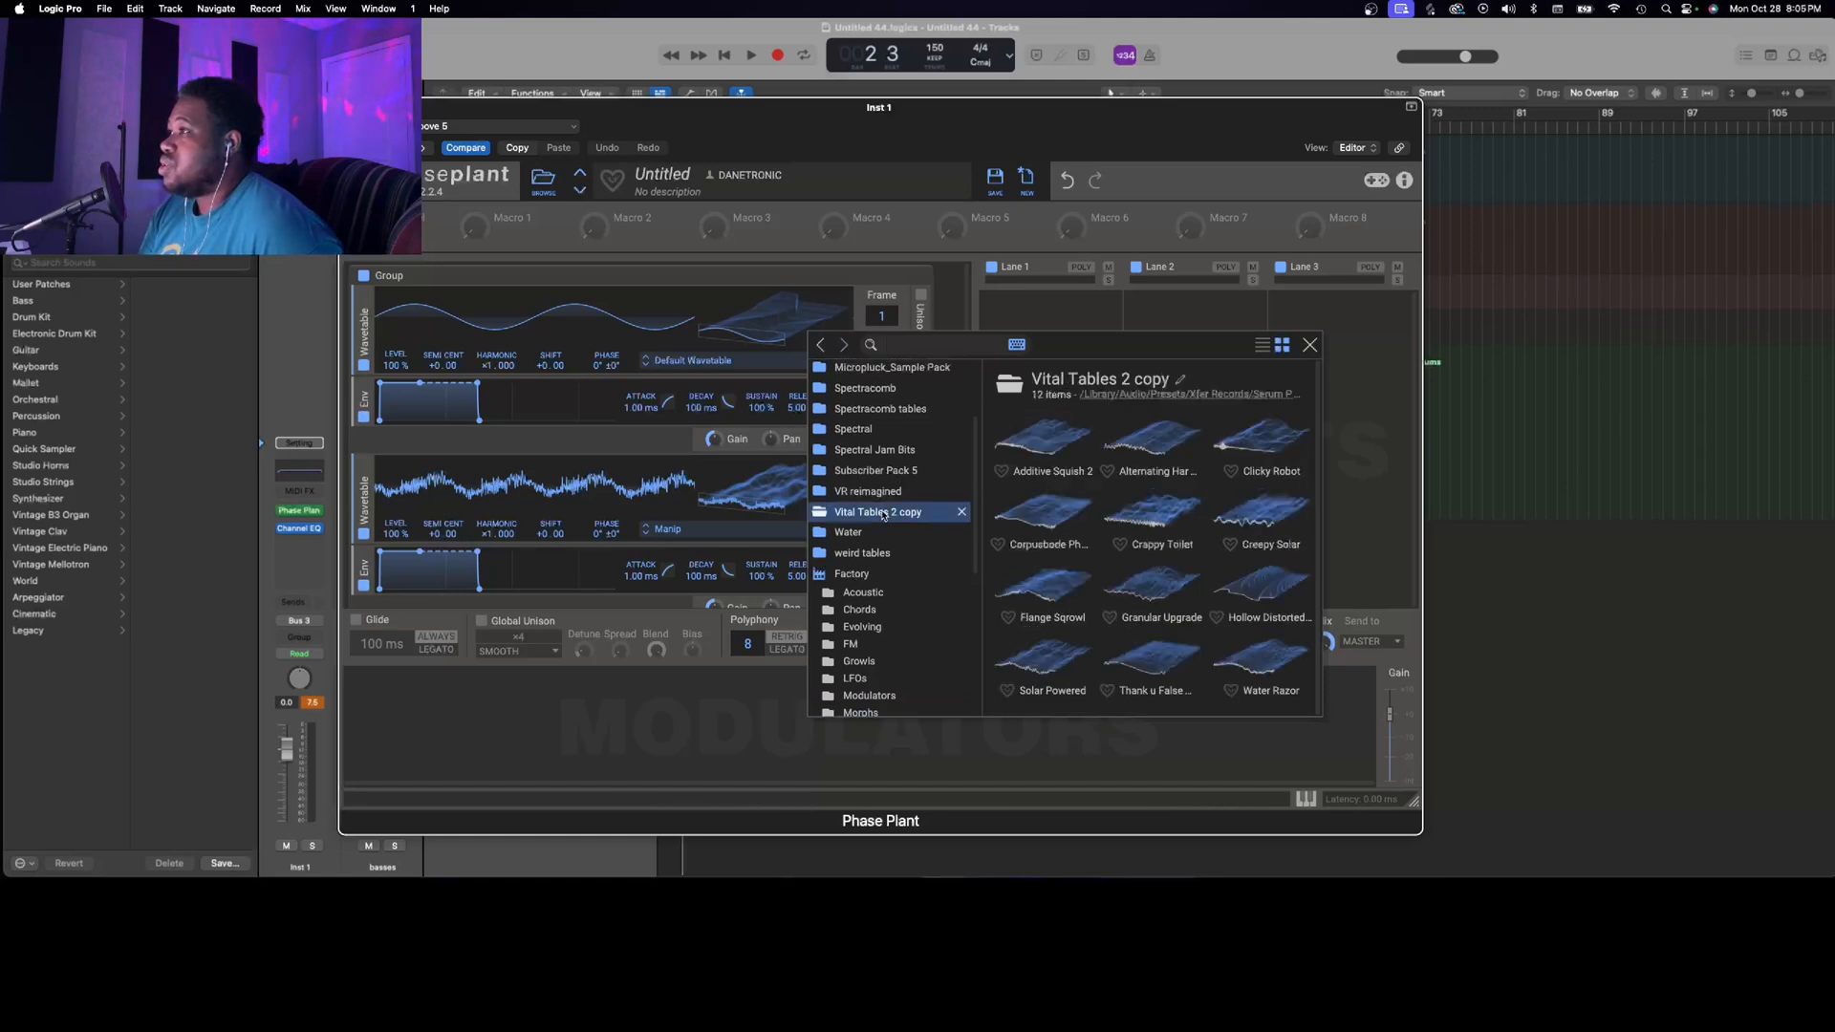
scroll(884, 516, up, 1)
click(899, 485)
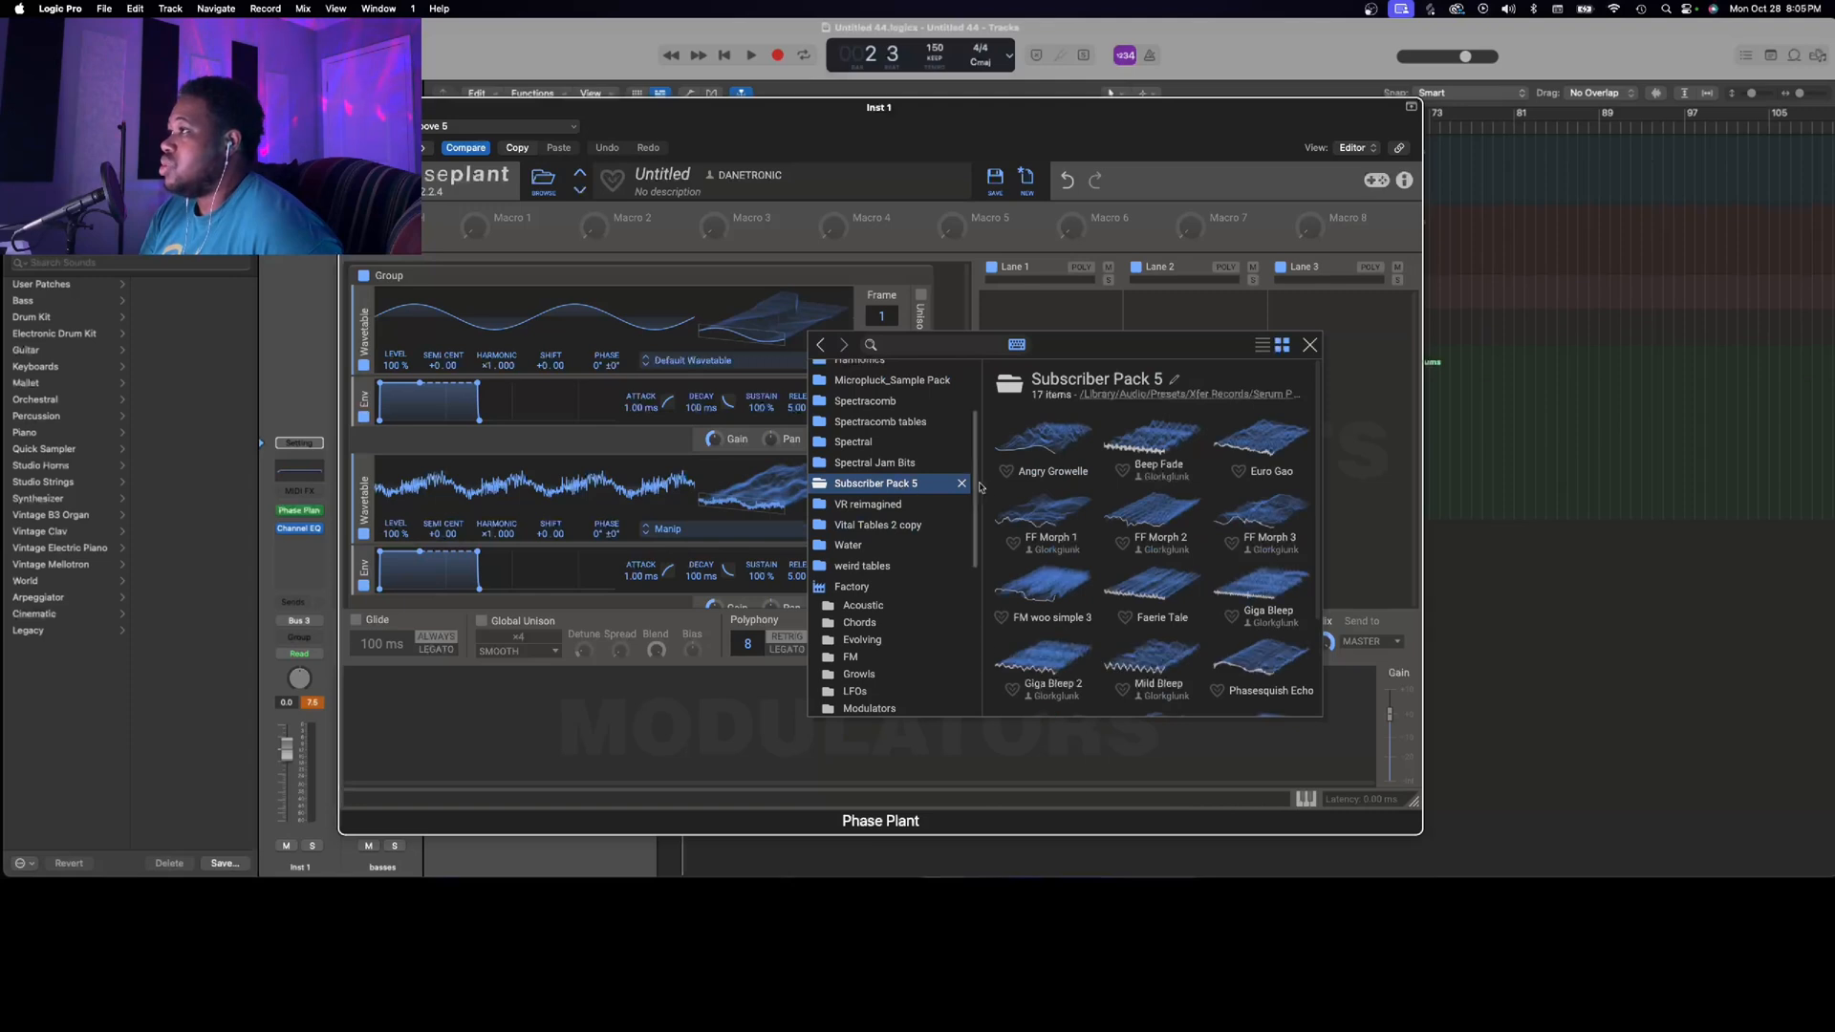
click(1163, 443)
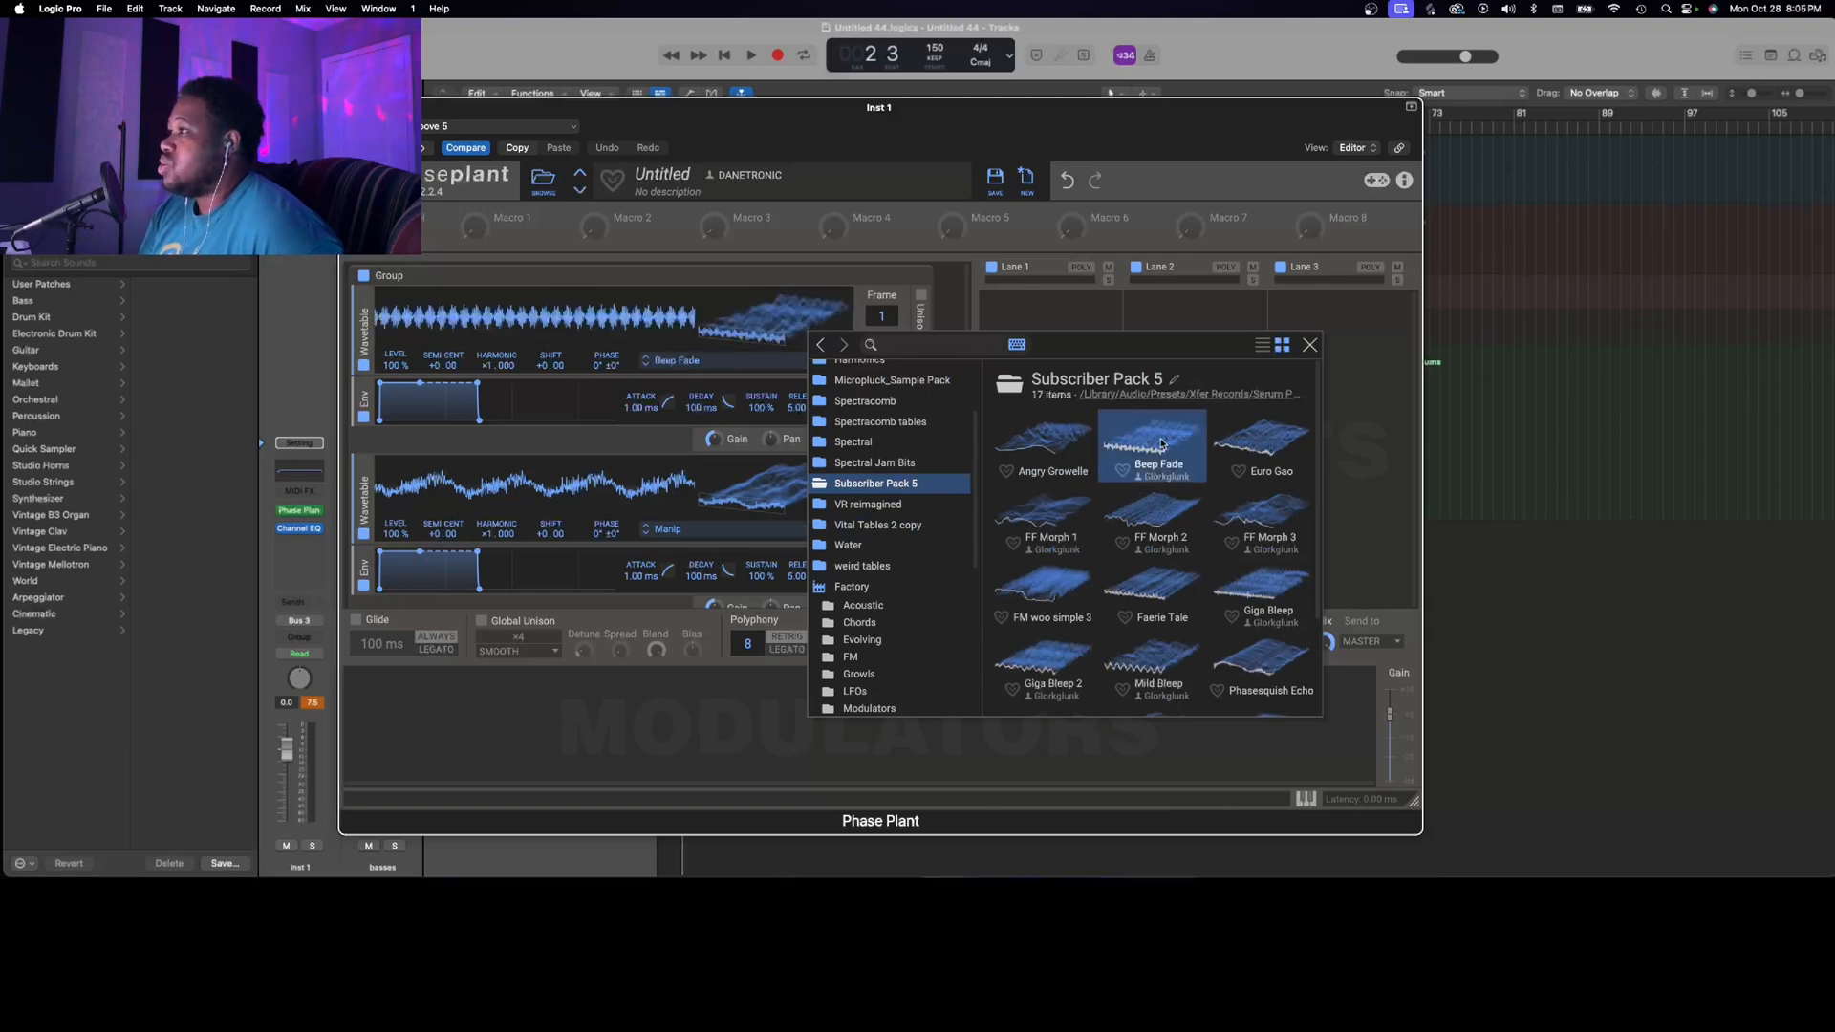
click(1309, 346)
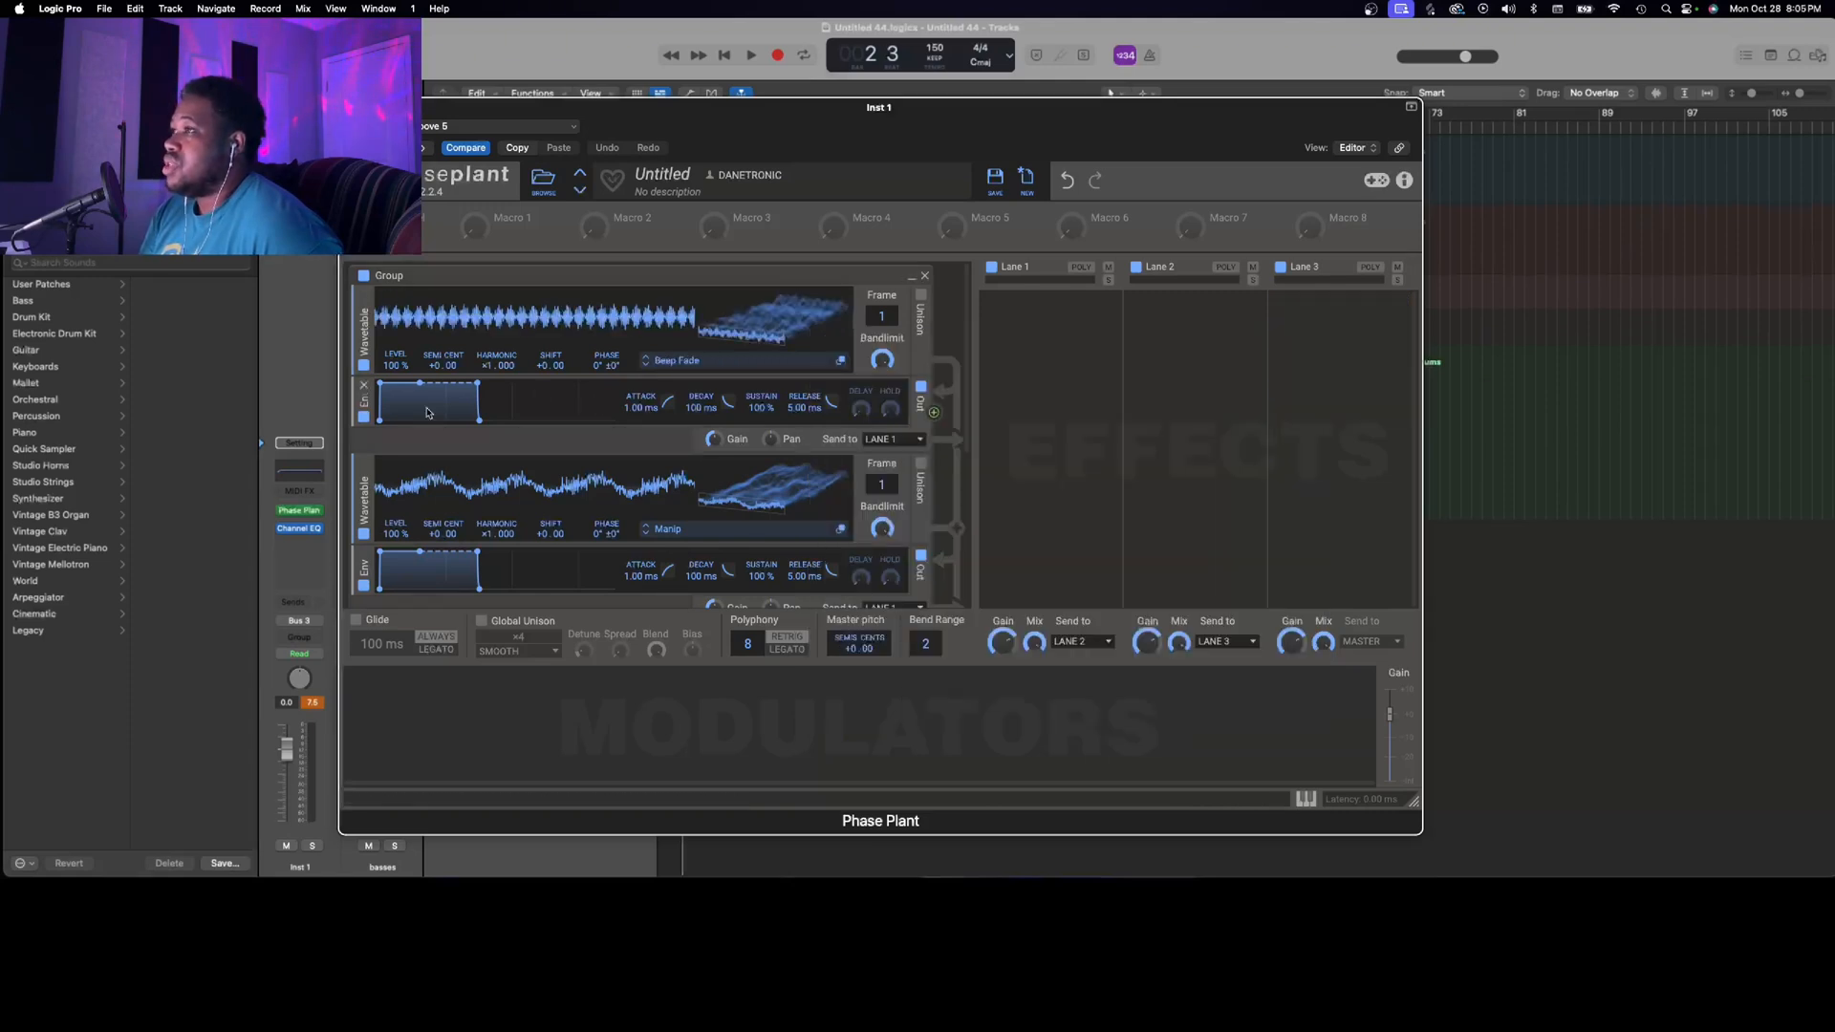
Audition the Beep Fade wavetable with the second wavetable generator temporarily disabled
click(363, 533)
drag(774, 349, 776, 350)
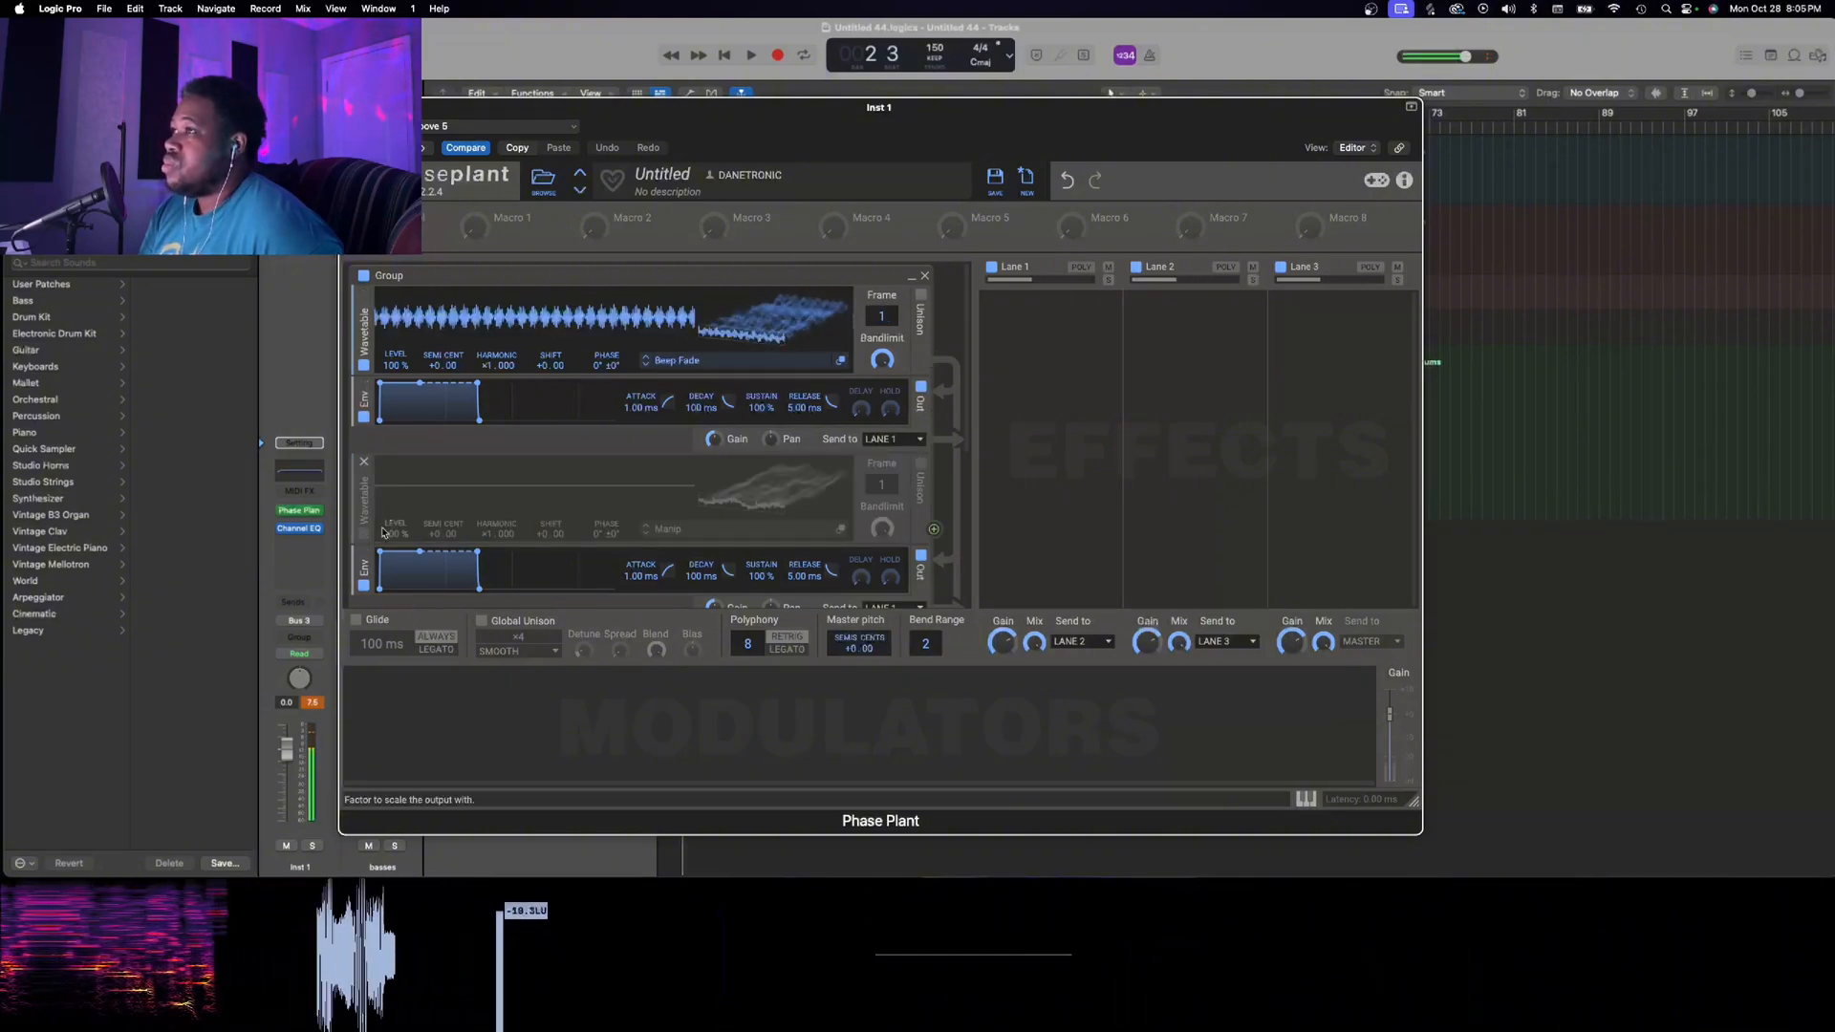
click(363, 535)
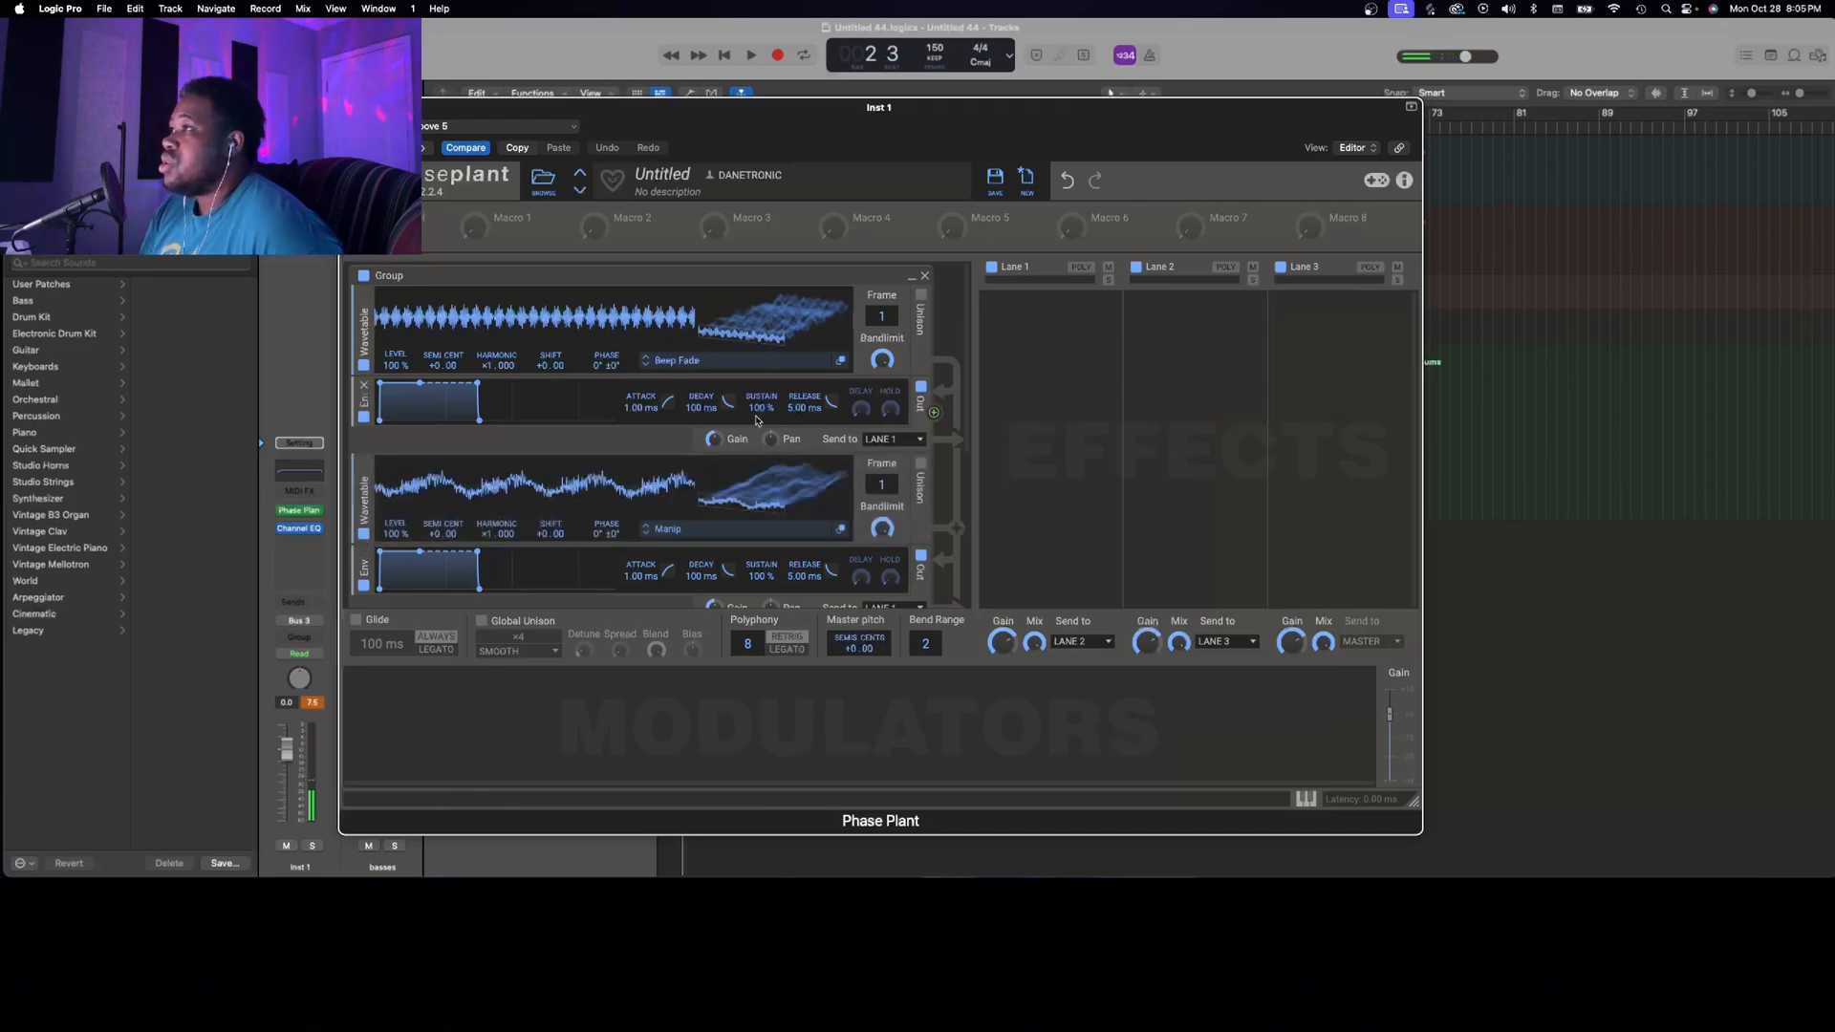
Re-enable the analog sine generator and look over all three generators
scroll(757, 420, down, 3)
scroll(757, 421, down, 5)
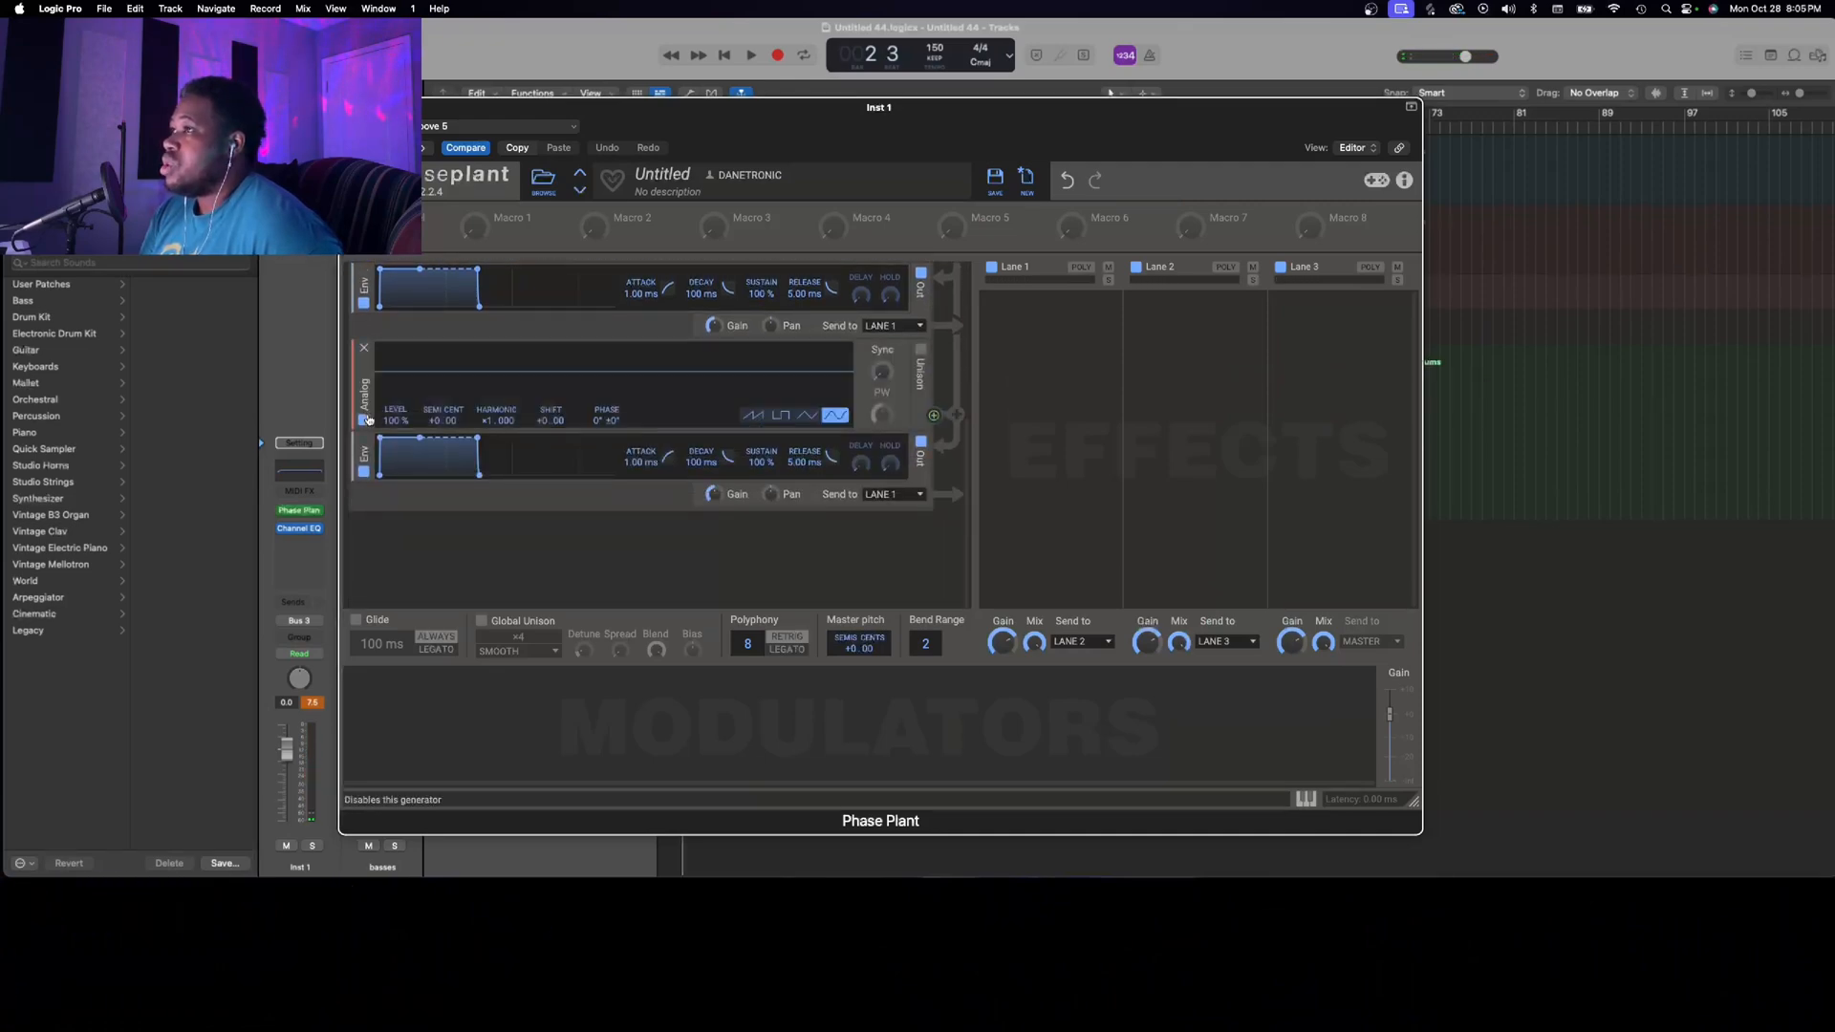
scroll(669, 364, up, 6)
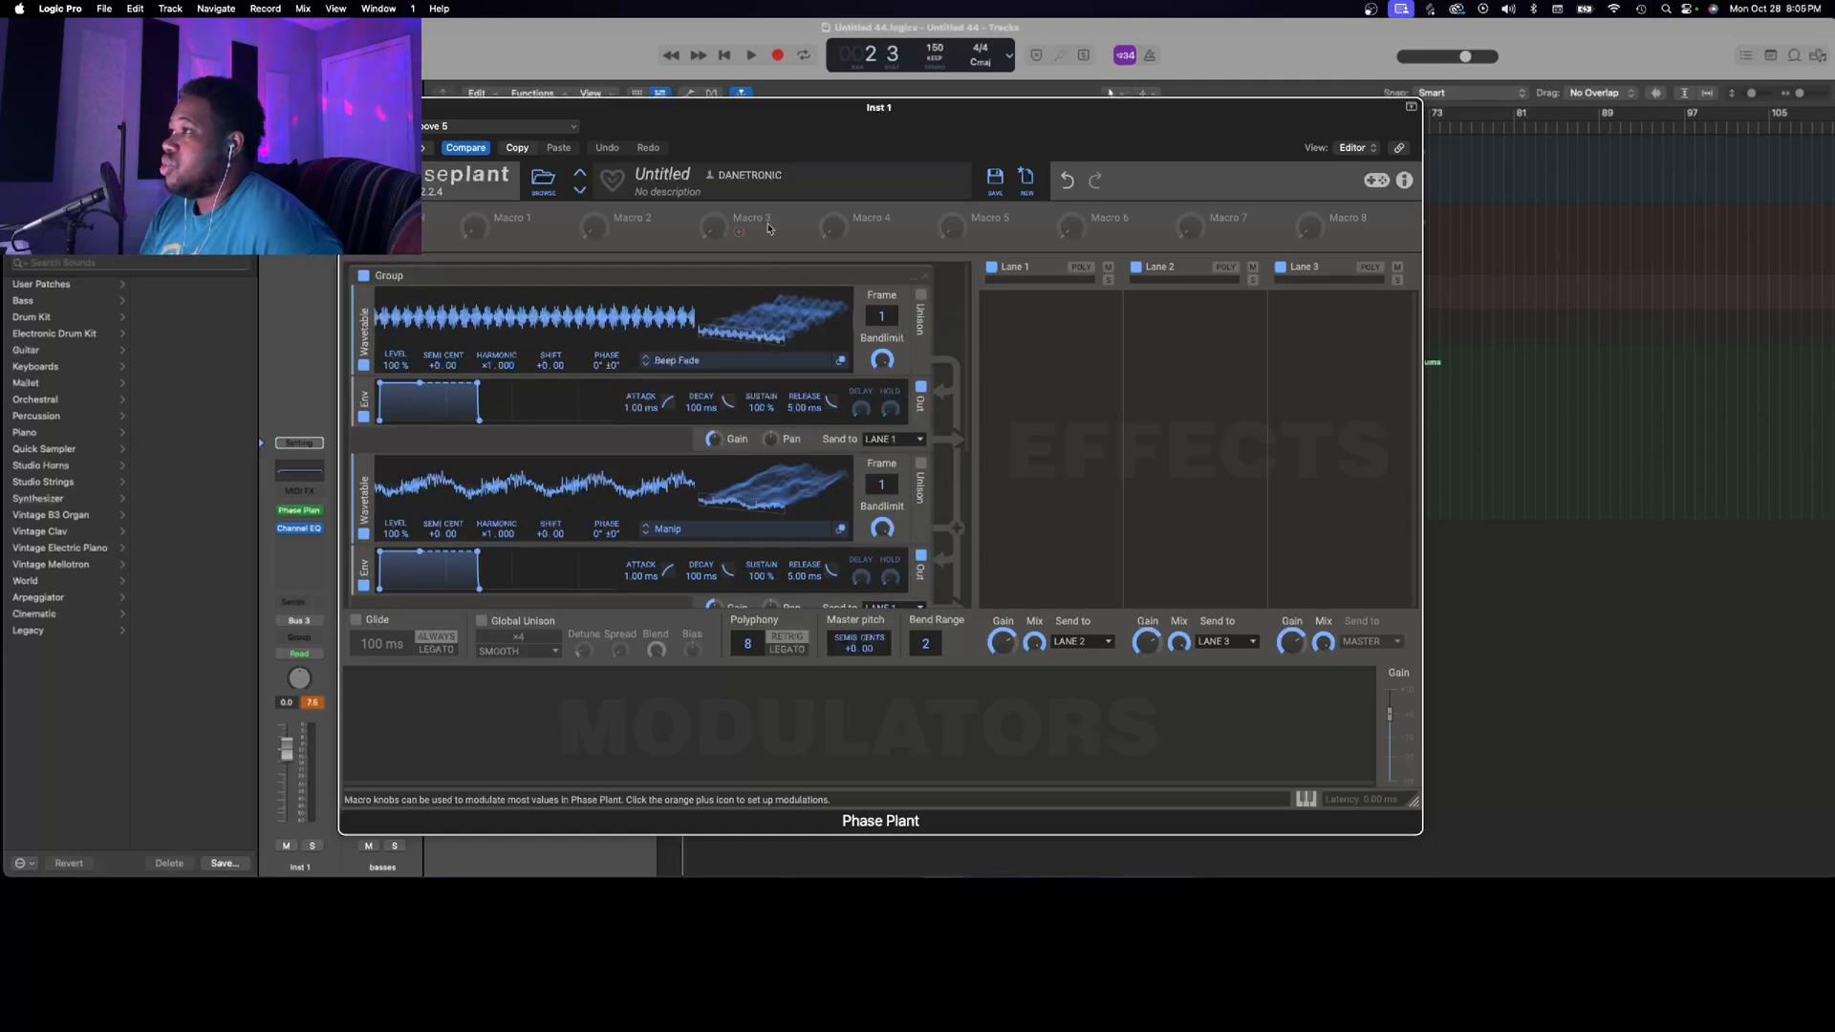
scroll(727, 373, down, 8)
scroll(799, 377, up, 8)
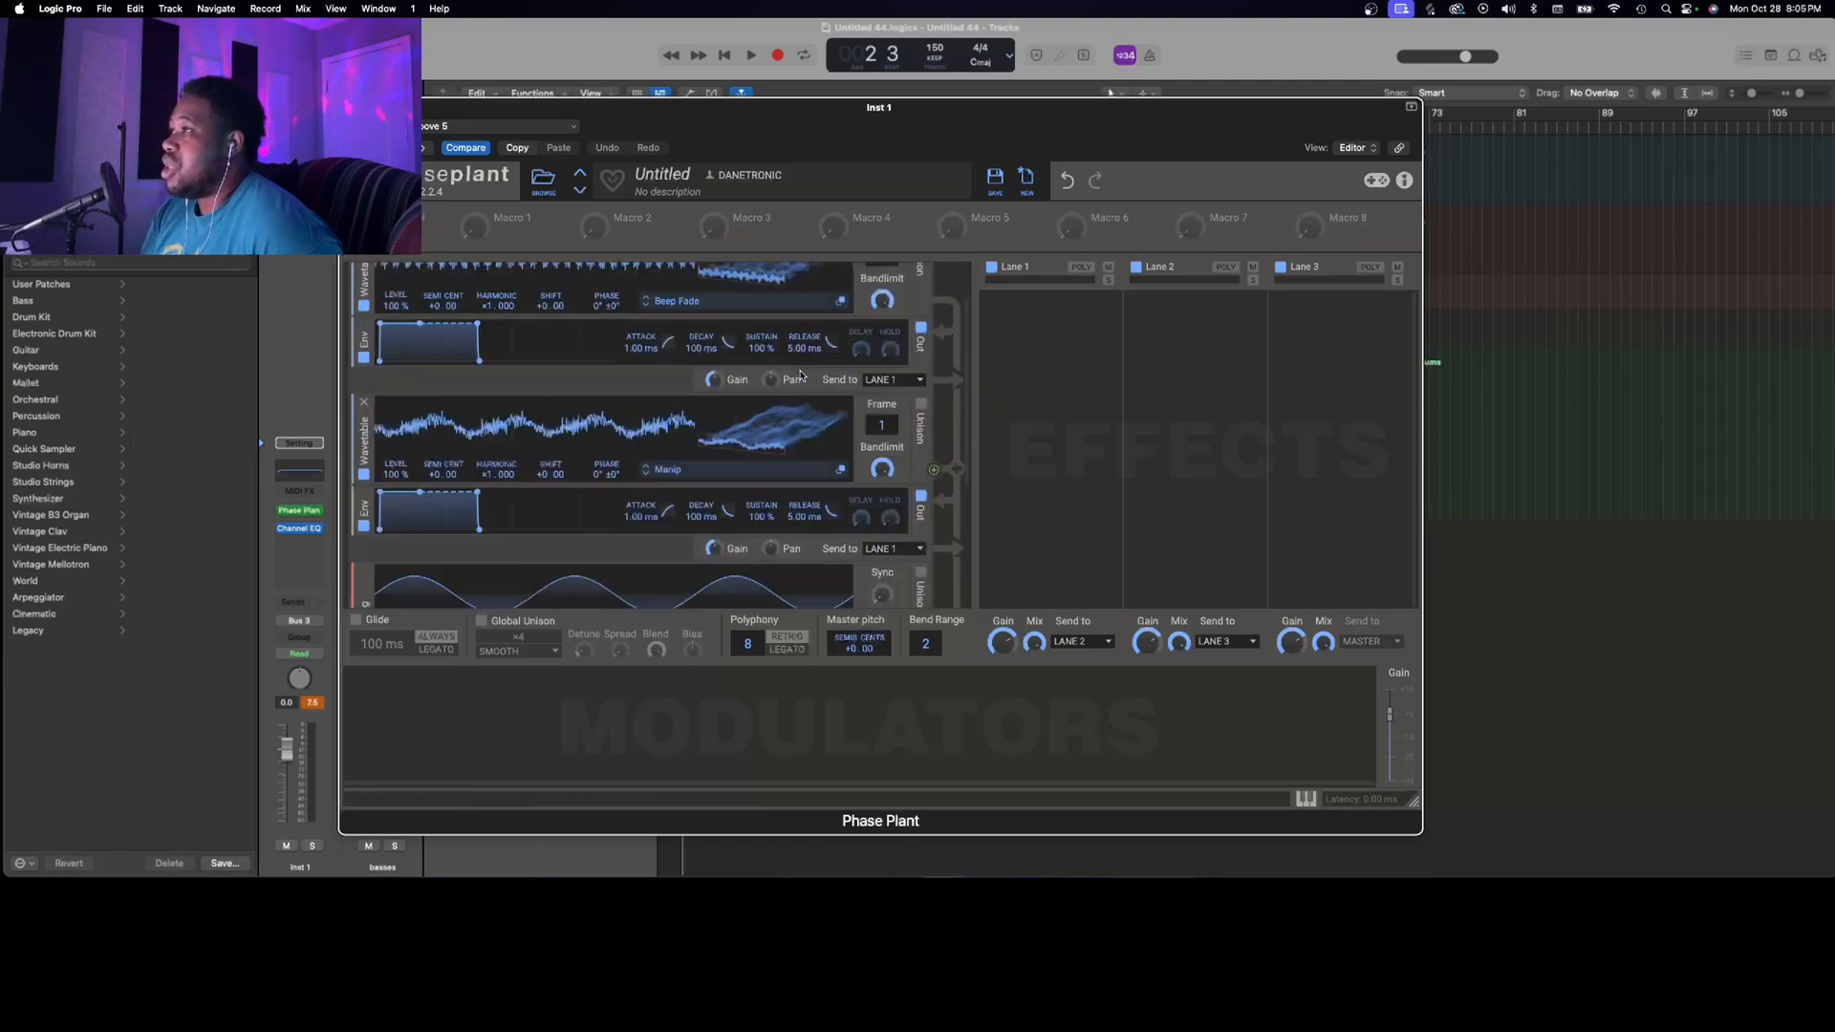
scroll(752, 475, down, 8)
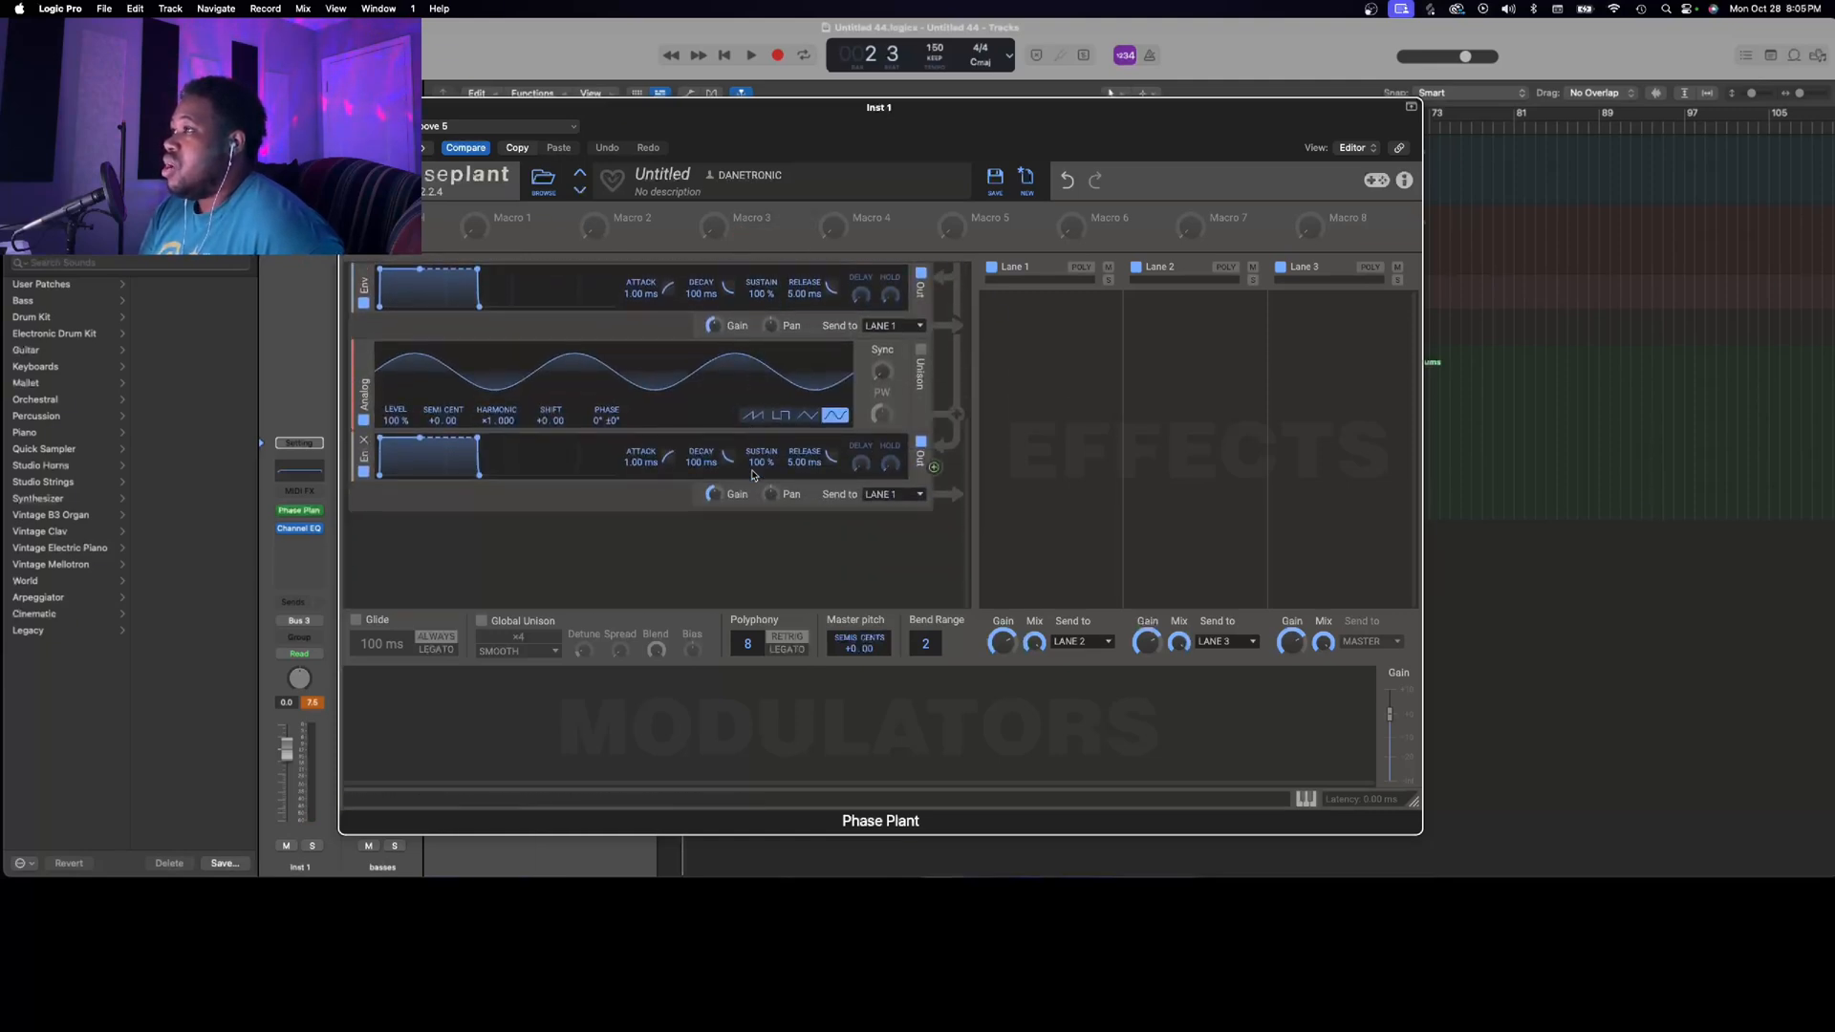
Add an LFO modulator and move the peak of its Pyramid curve close to the start, making a fast rise and long fall
click(445, 742)
click(491, 654)
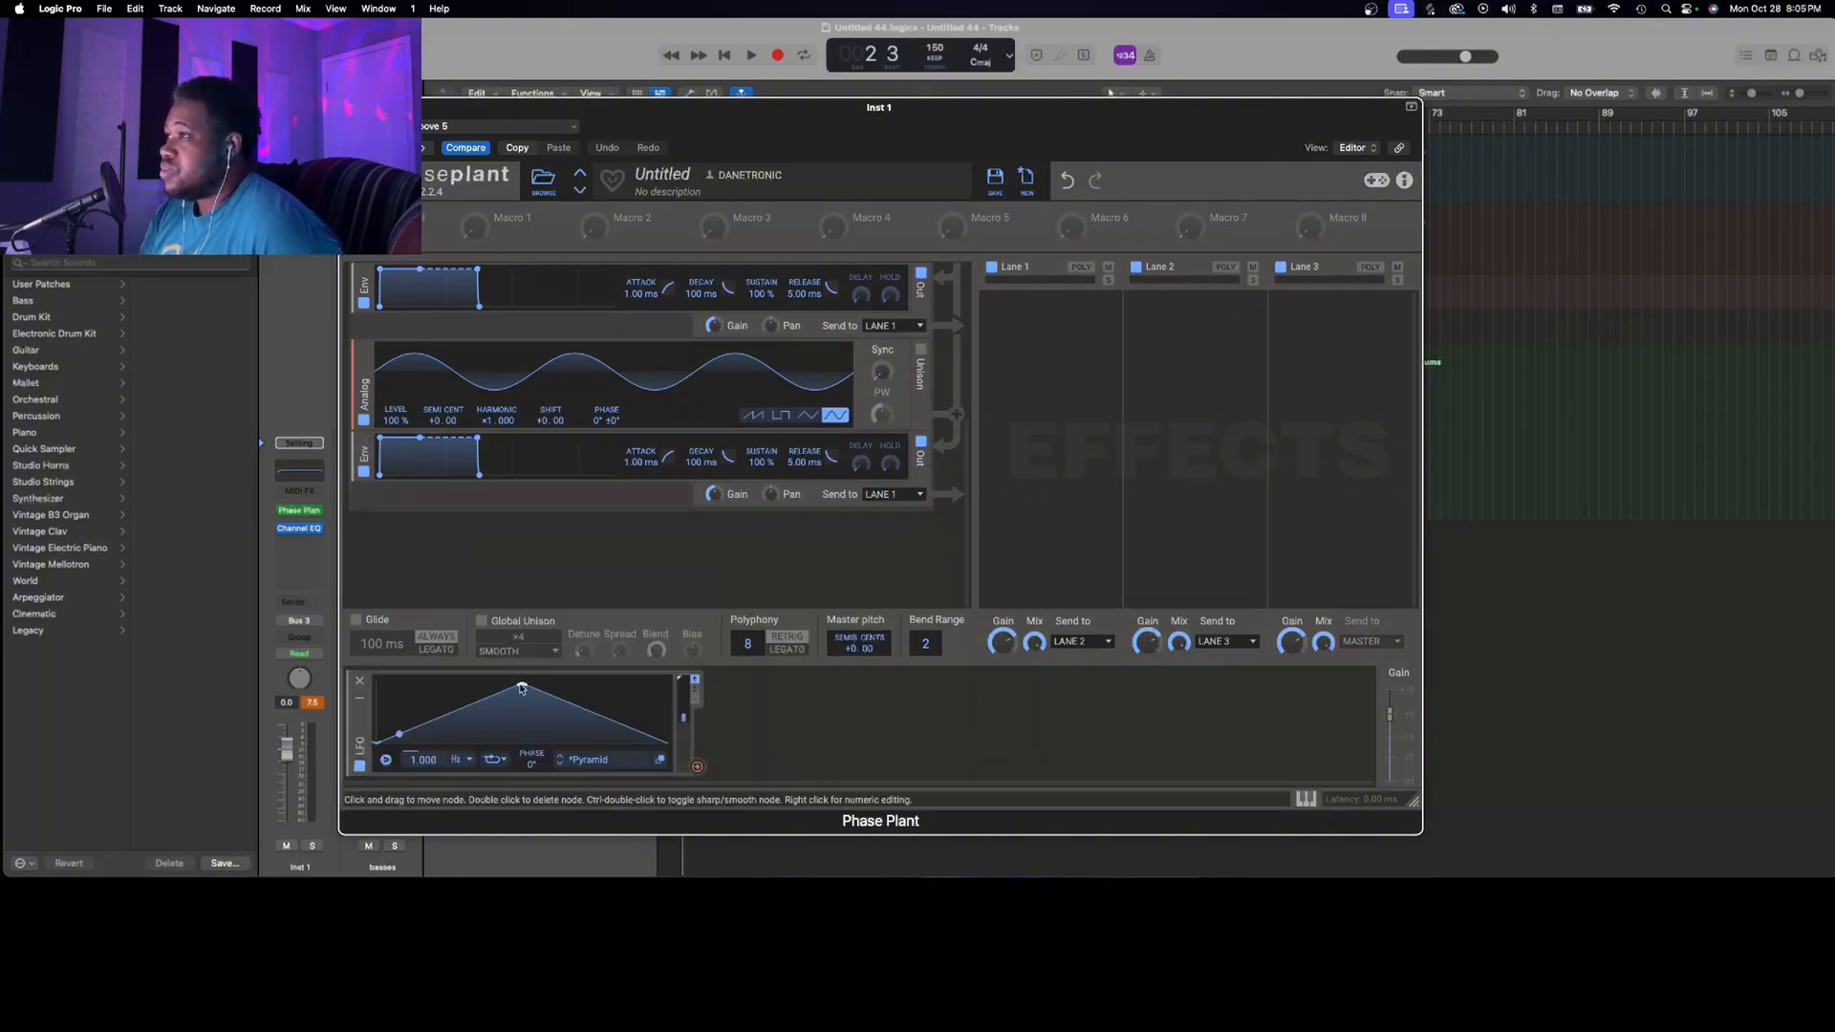
drag(521, 688, 404, 663)
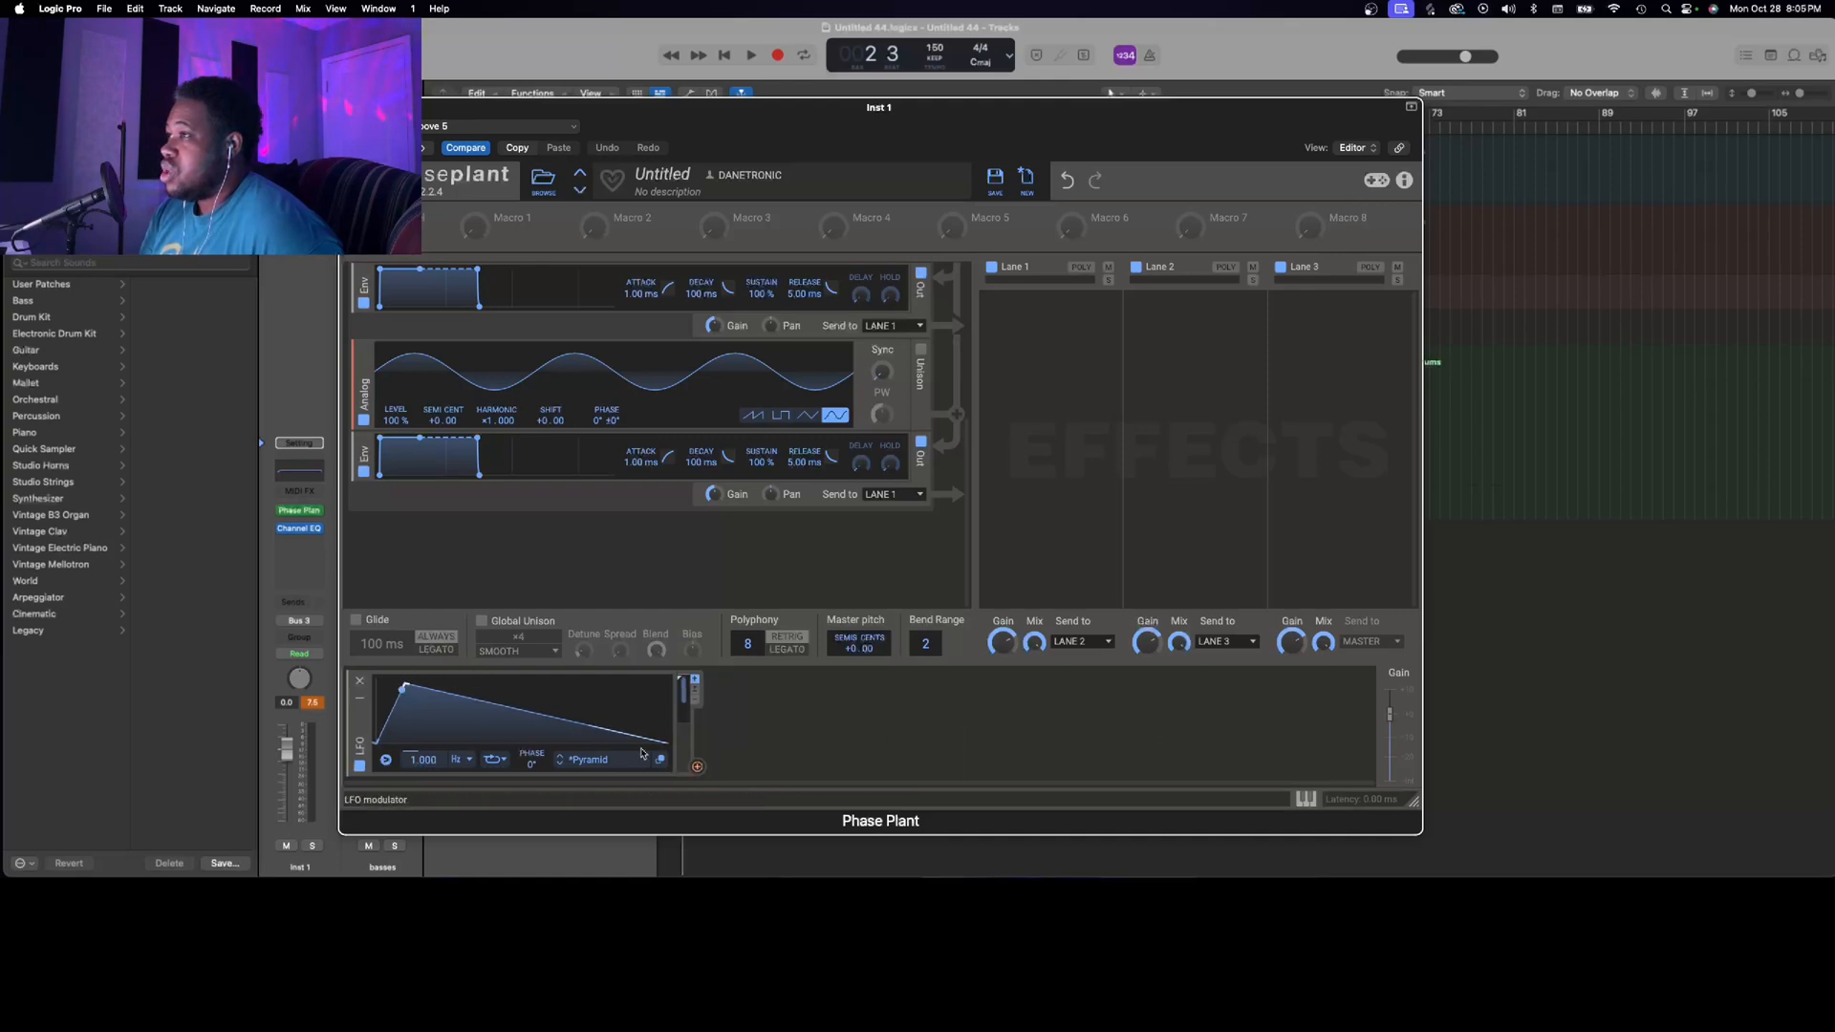
Add a Random modulator and place it ahead of the LFO
click(760, 748)
click(784, 706)
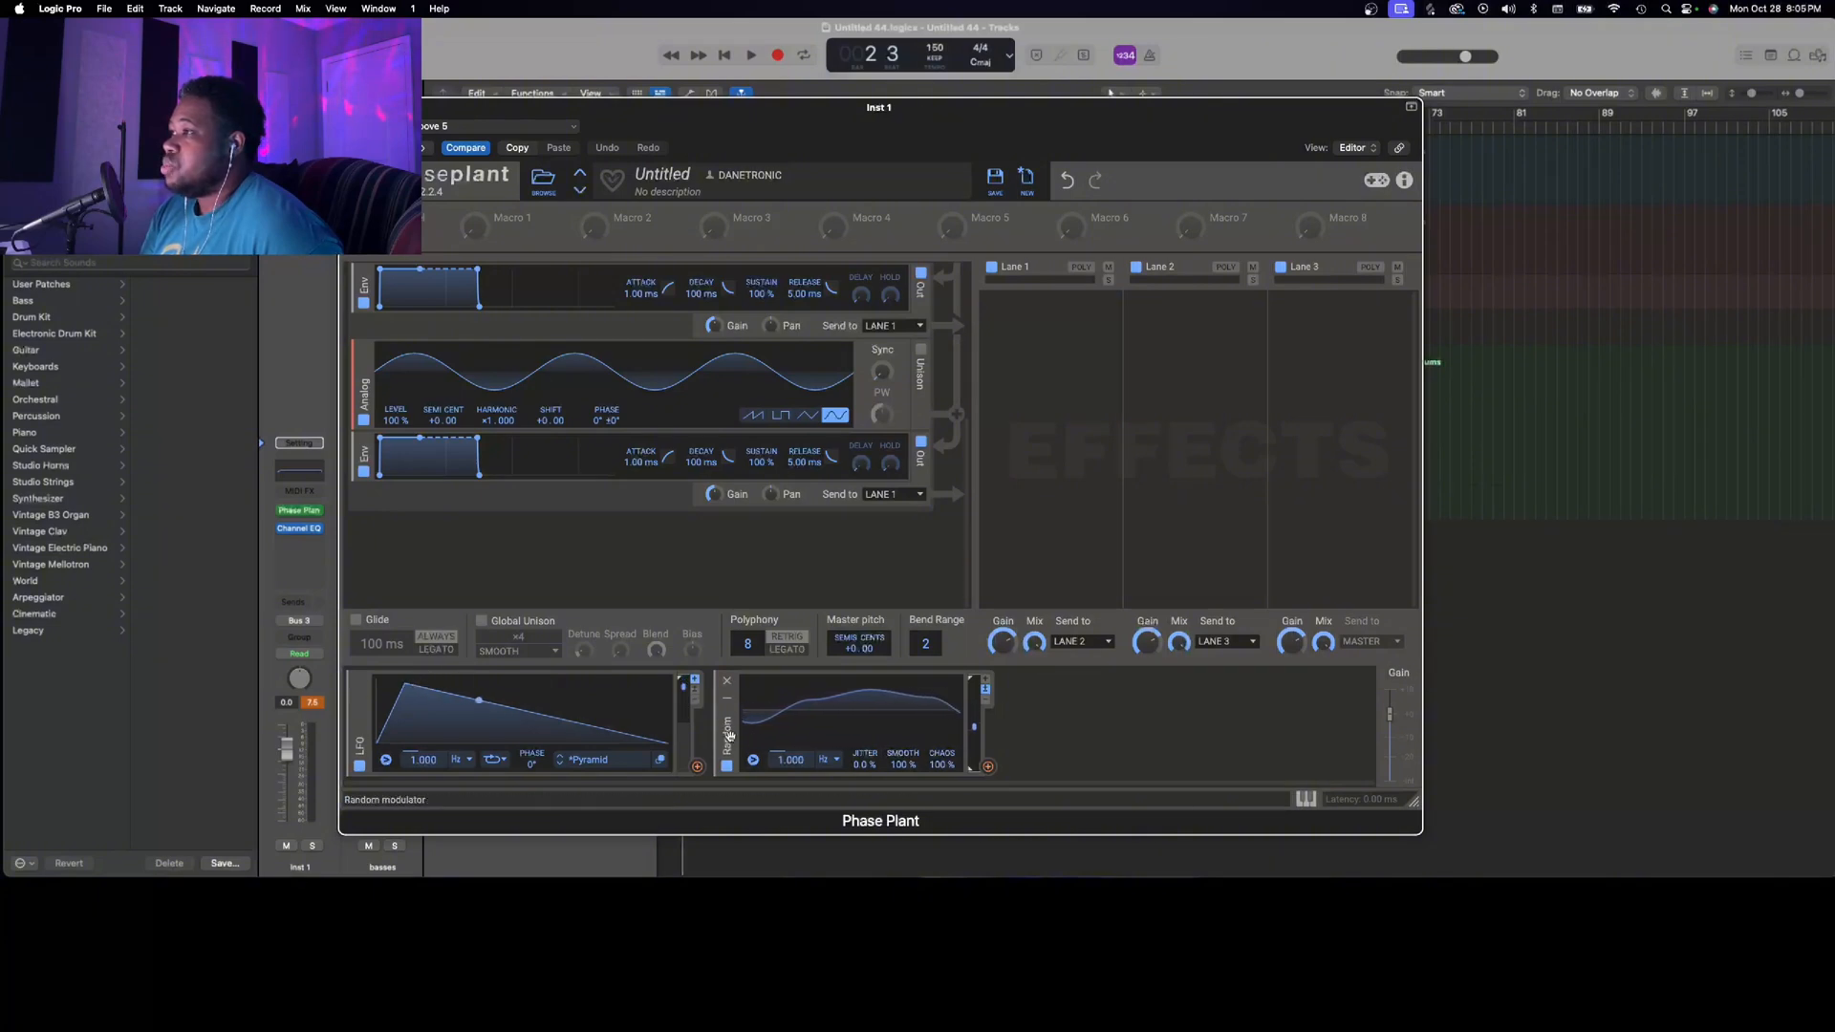
drag(728, 735, 350, 728)
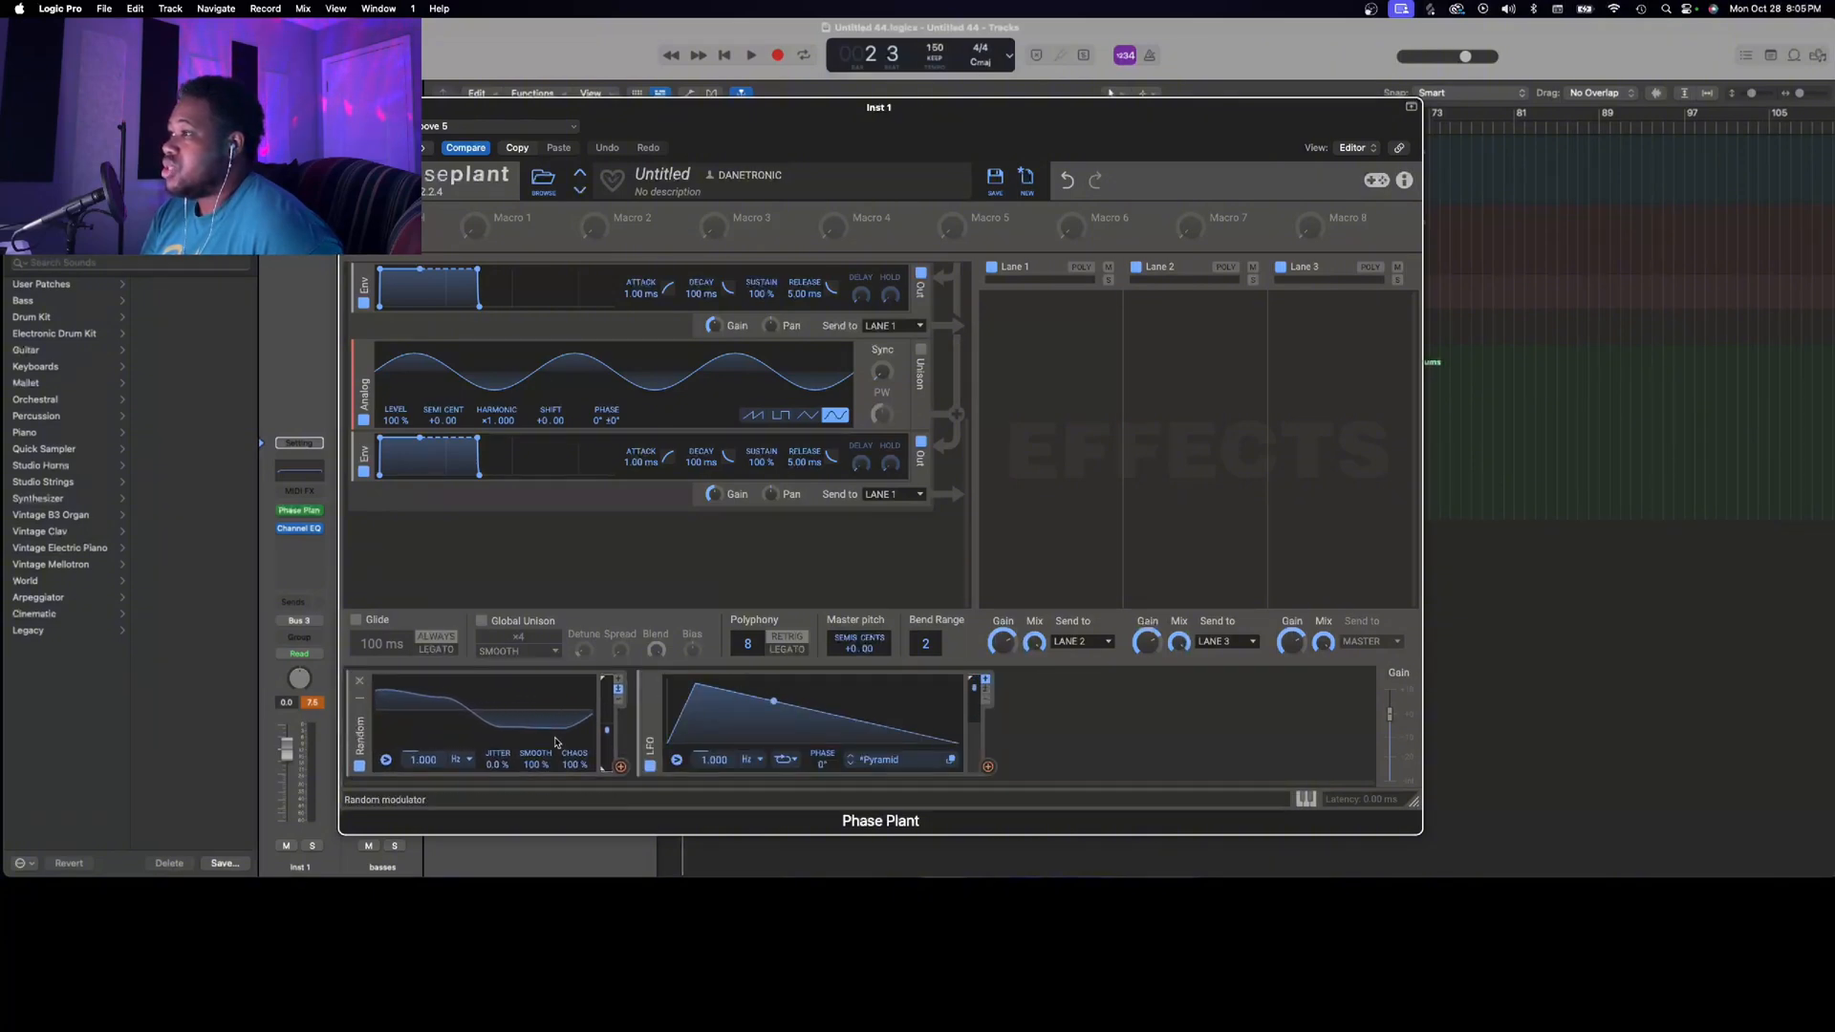
Assign the Random modulator to the frame position of both wavetable generators
click(621, 769)
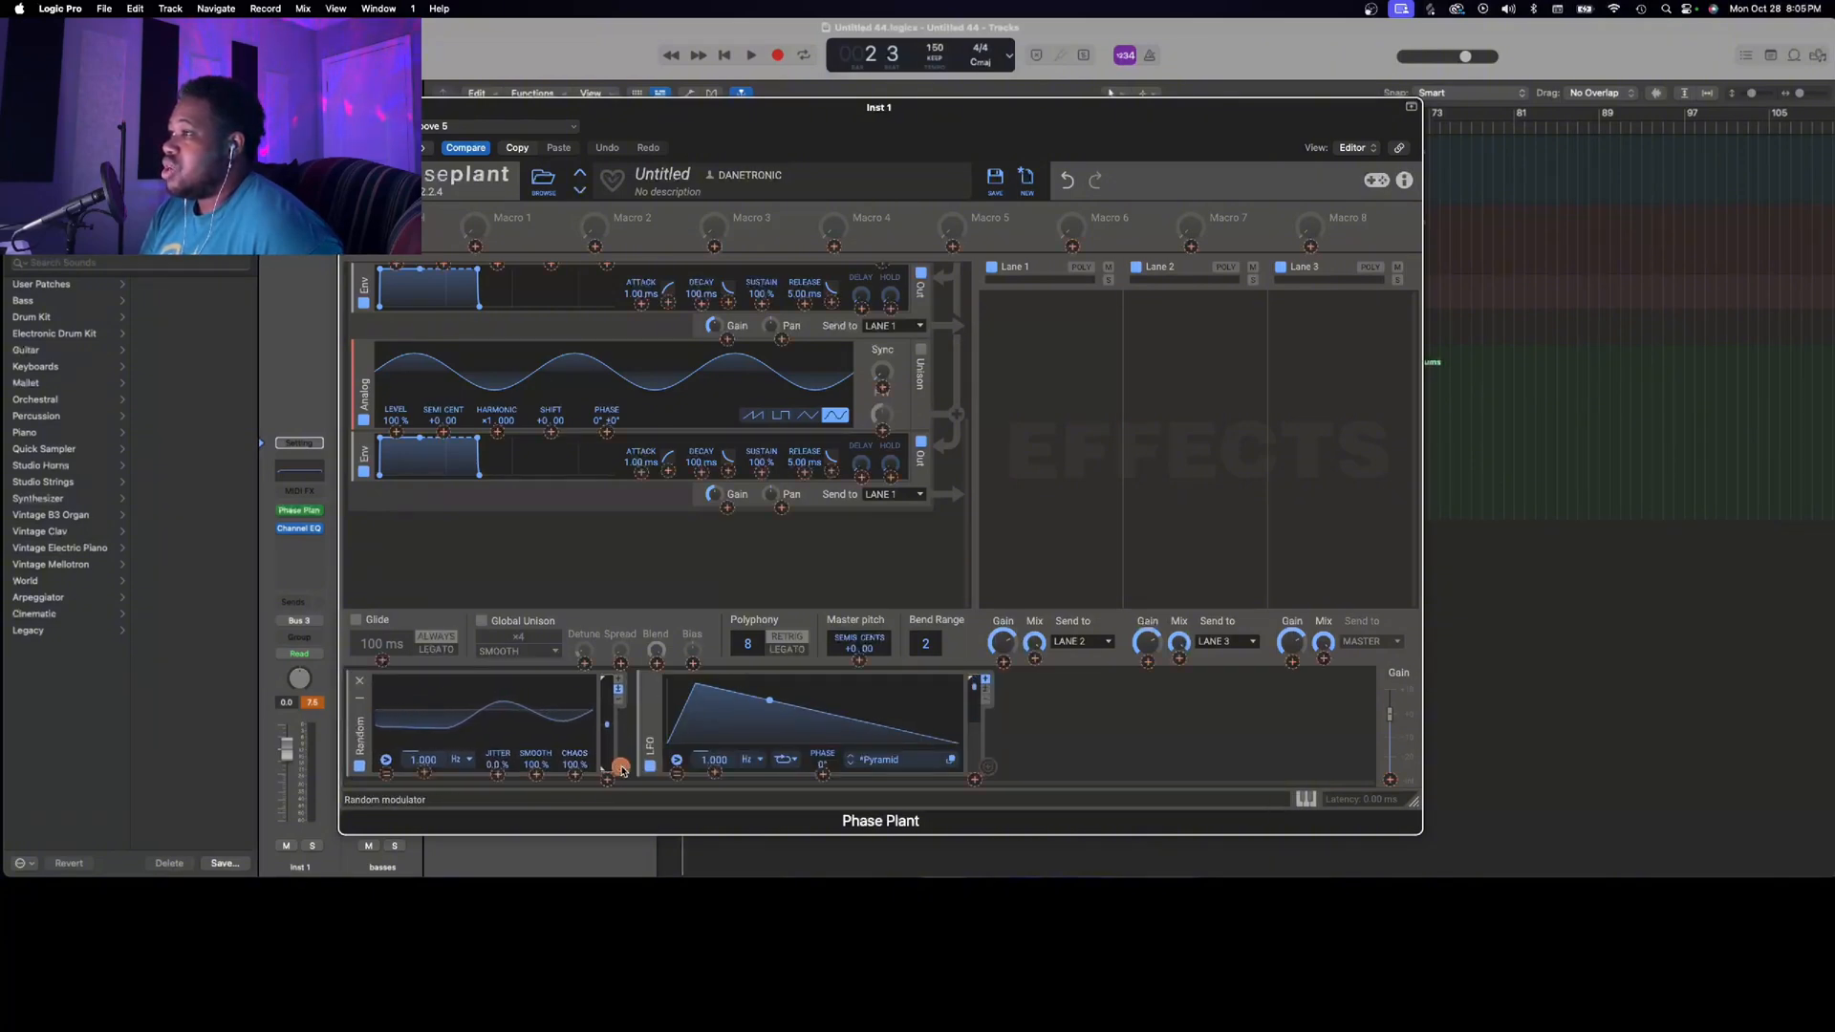
scroll(790, 478, up, 4)
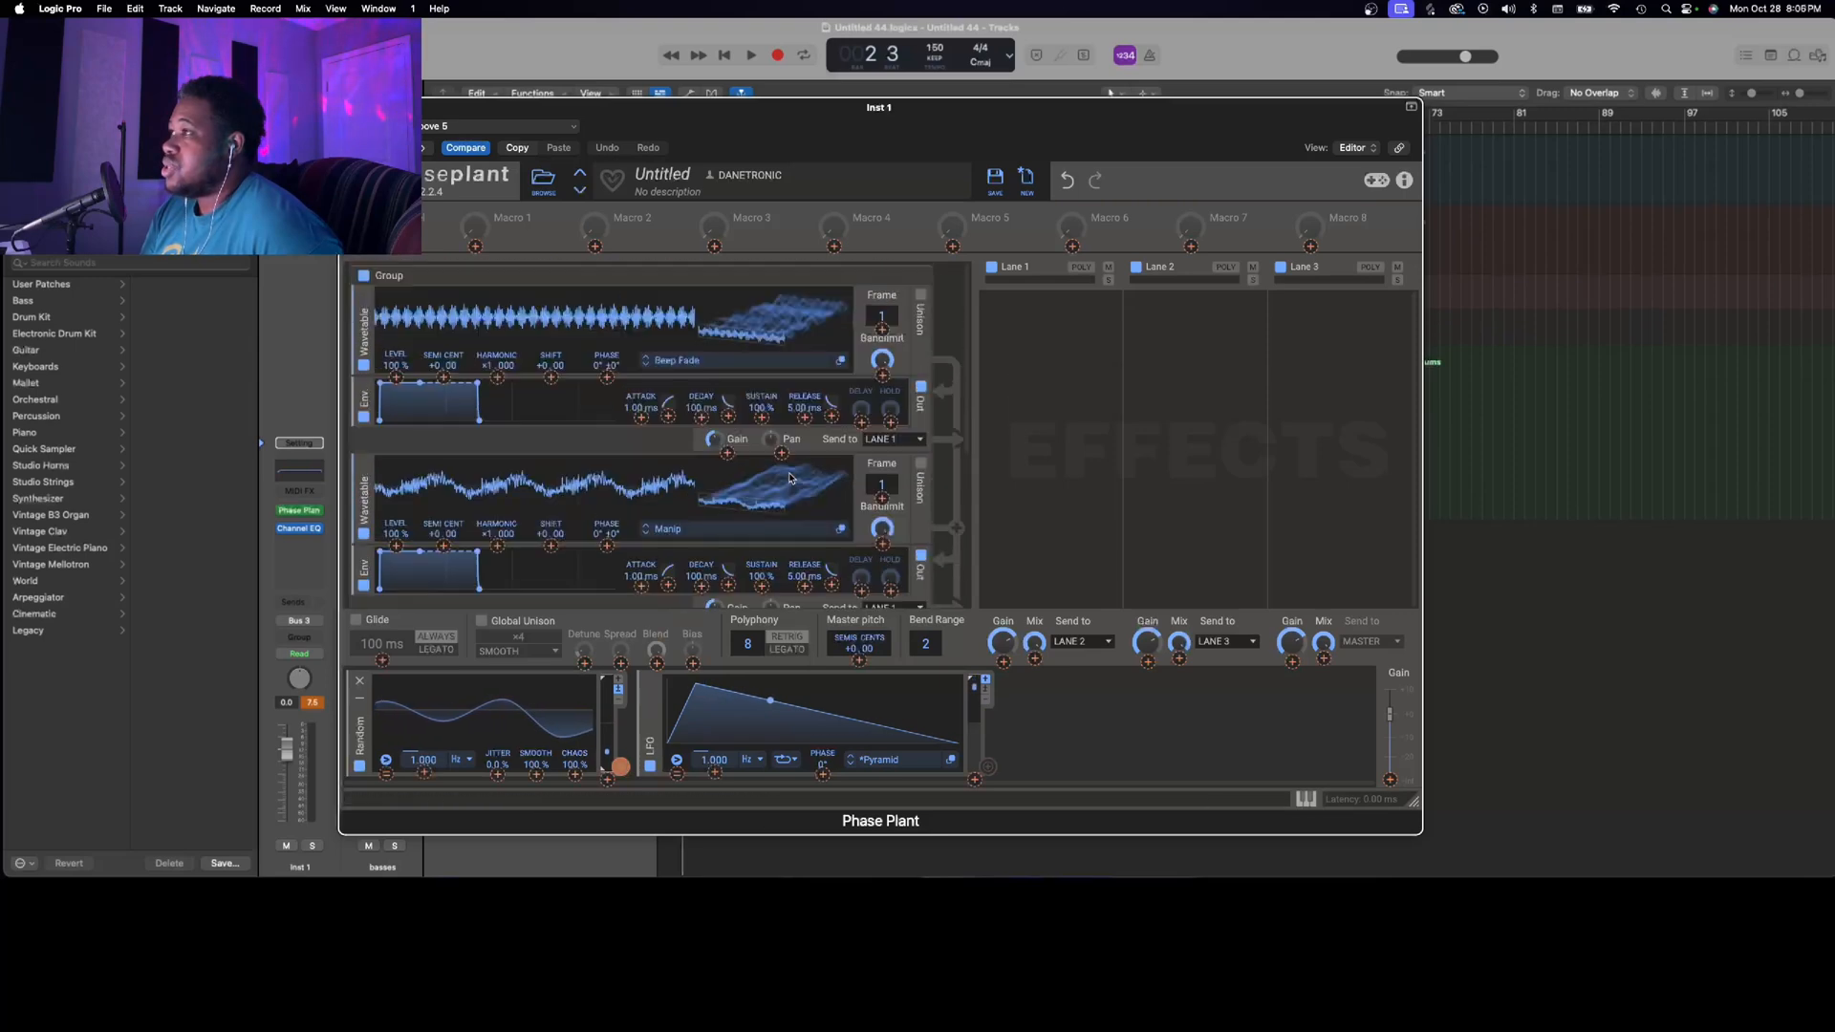
drag(621, 765, 883, 421)
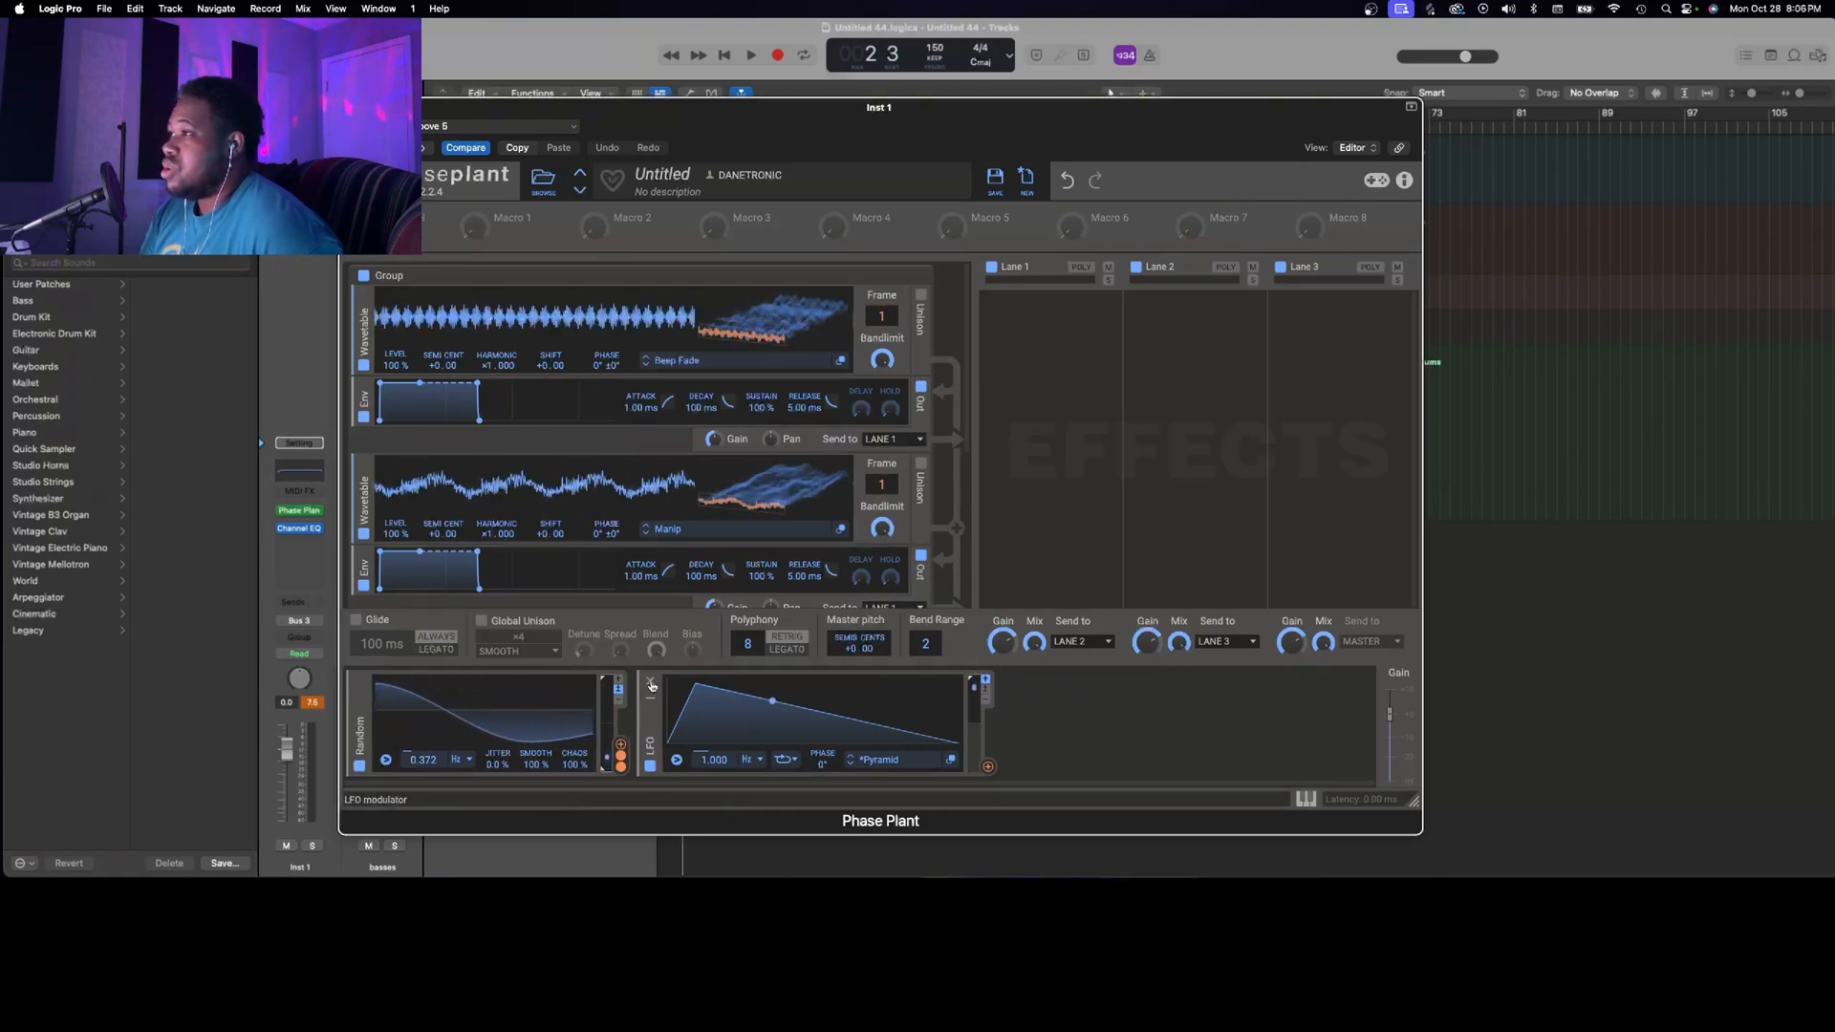
Replace the LFO modulator with a new one, moving its Pyramid peak near the start and curving the long fall into an S-shape
click(650, 680)
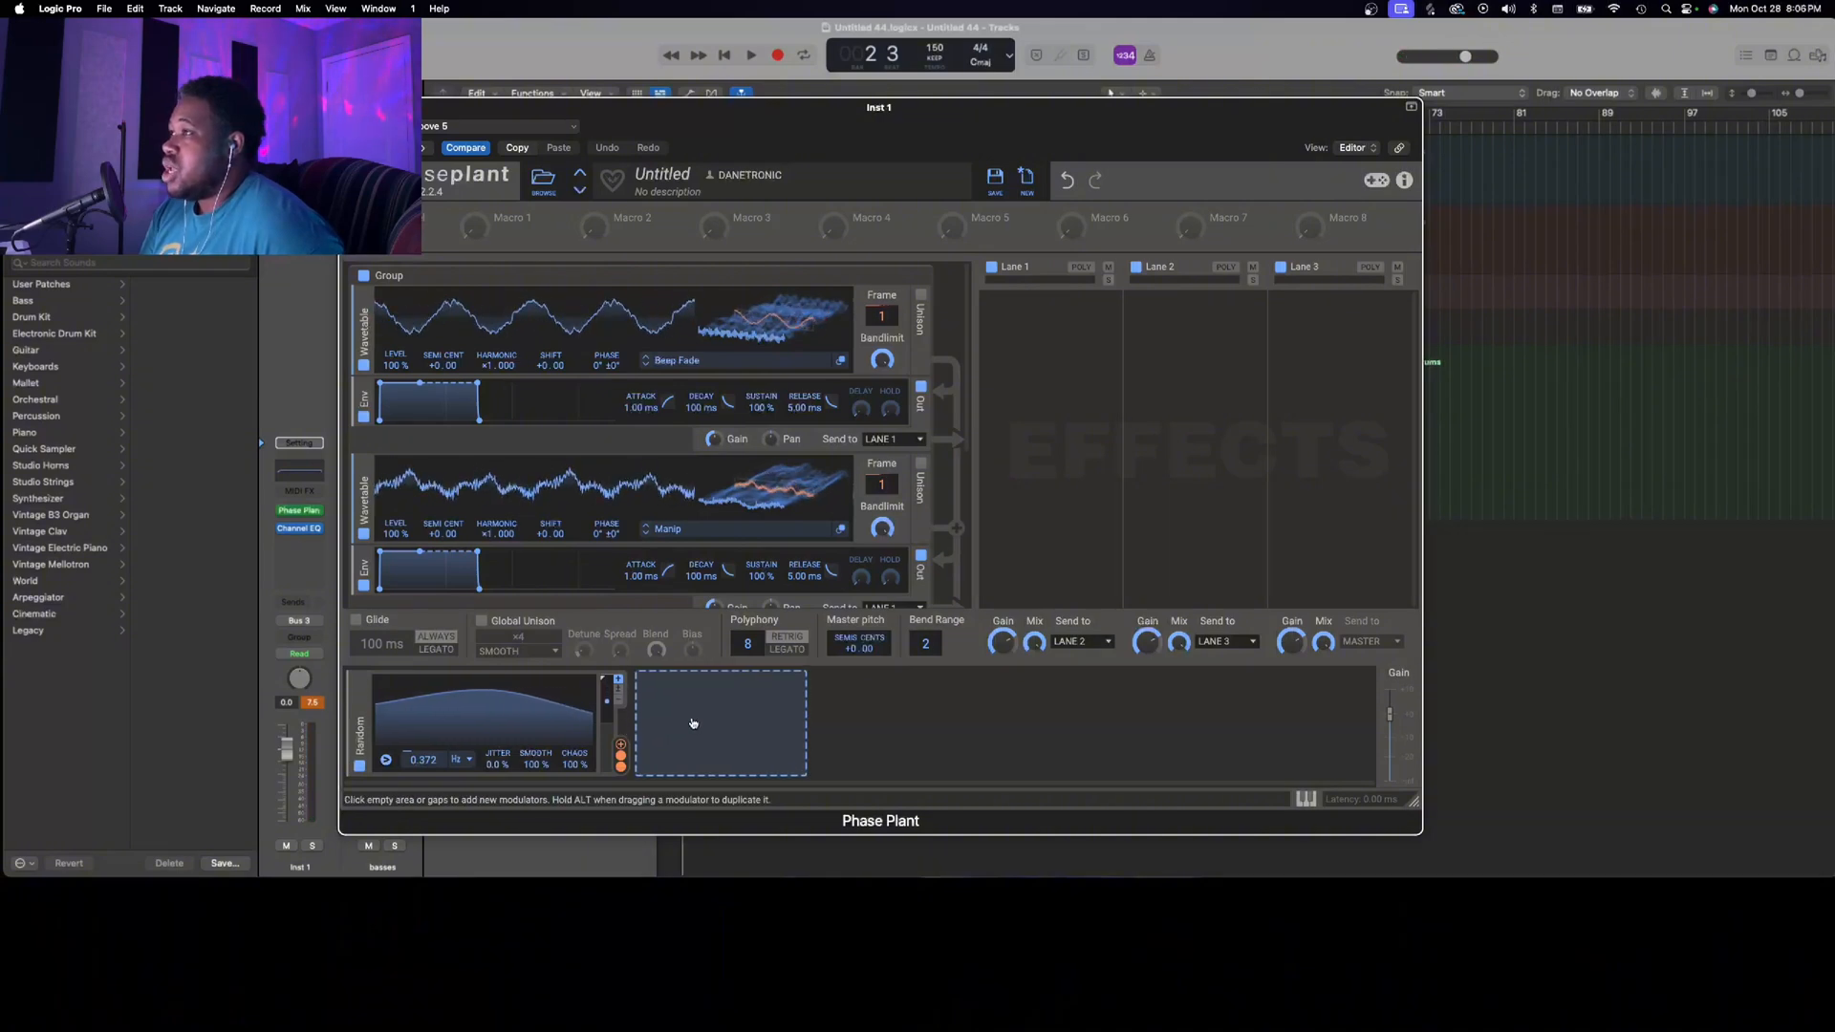
click(693, 724)
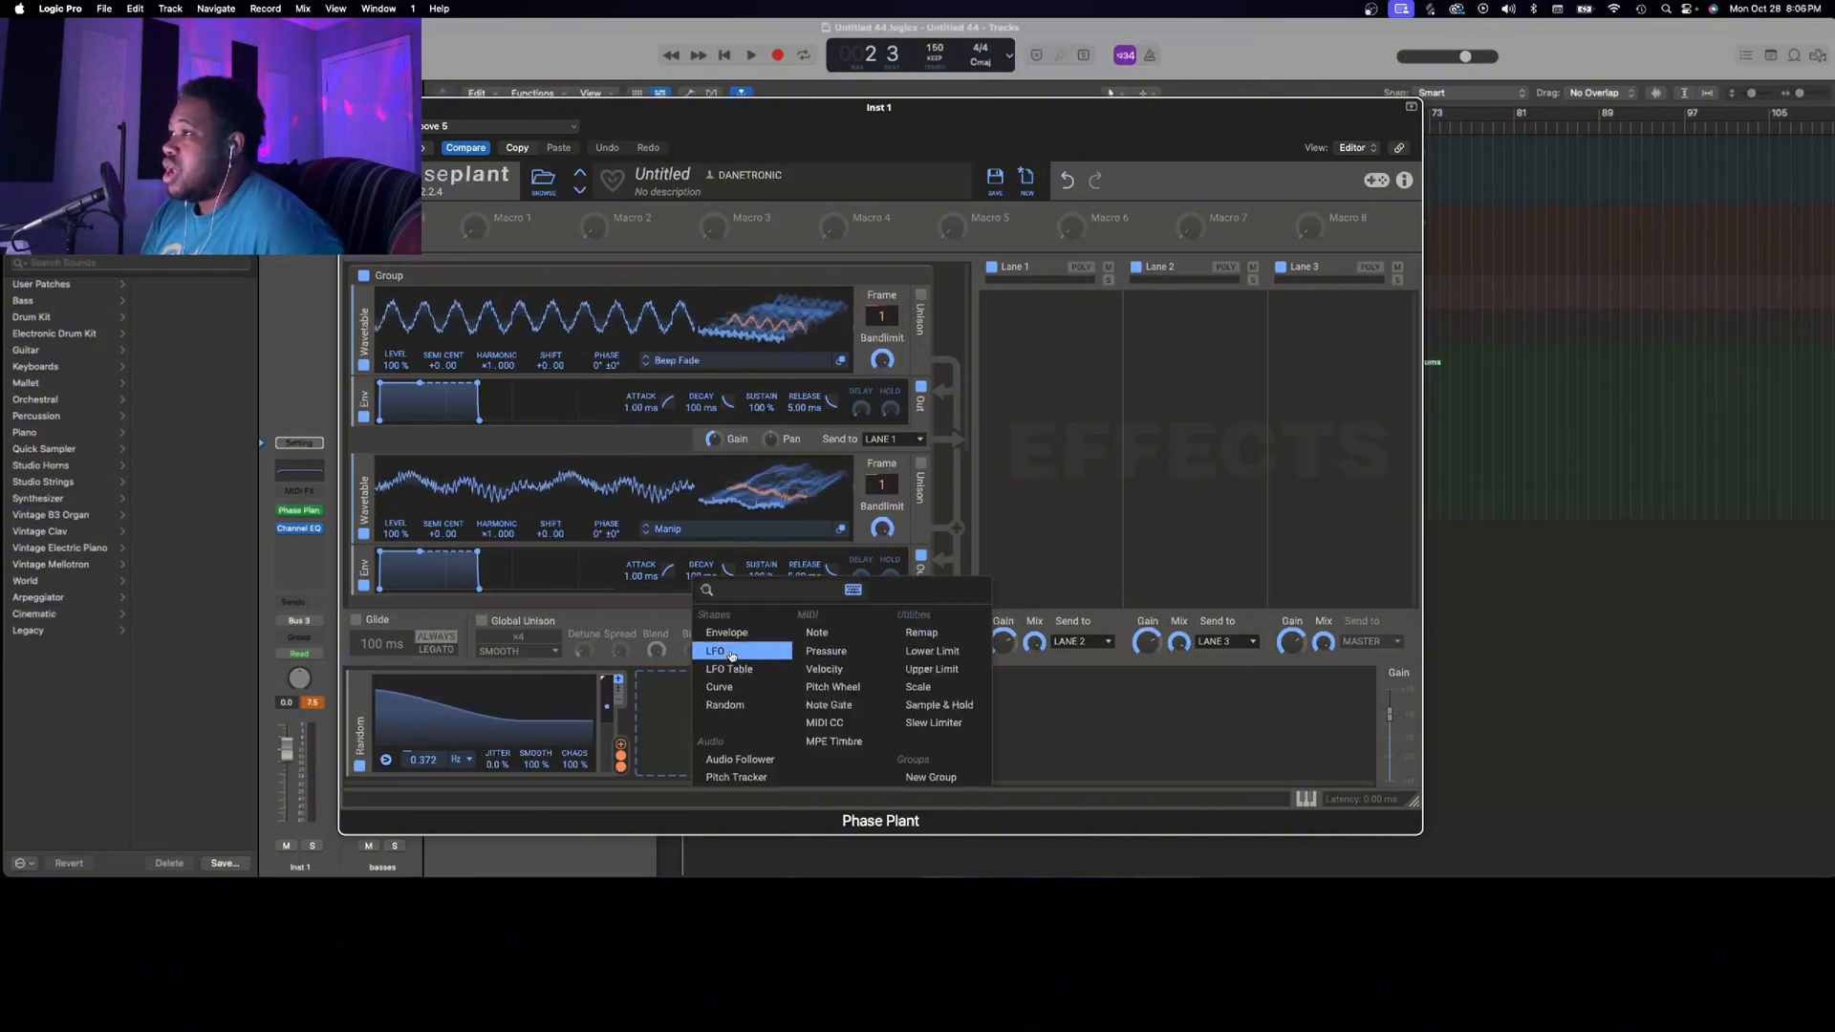
click(732, 654)
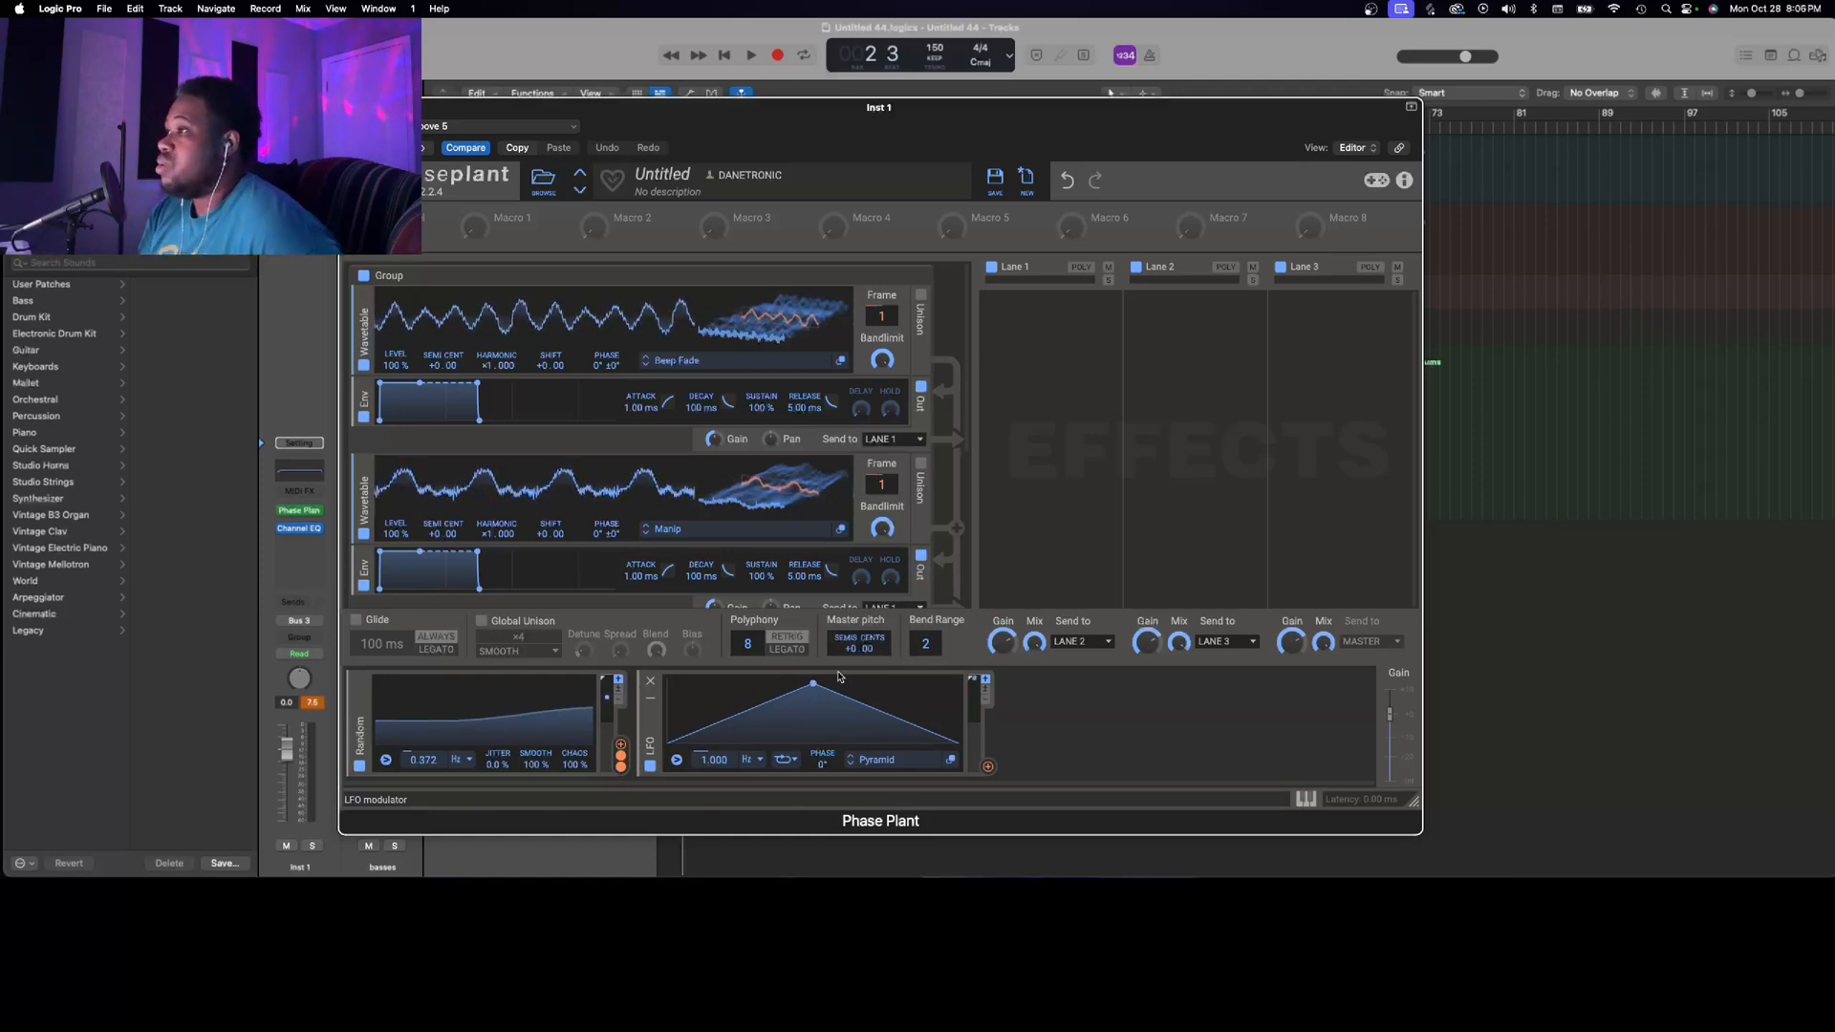
drag(812, 690, 708, 684)
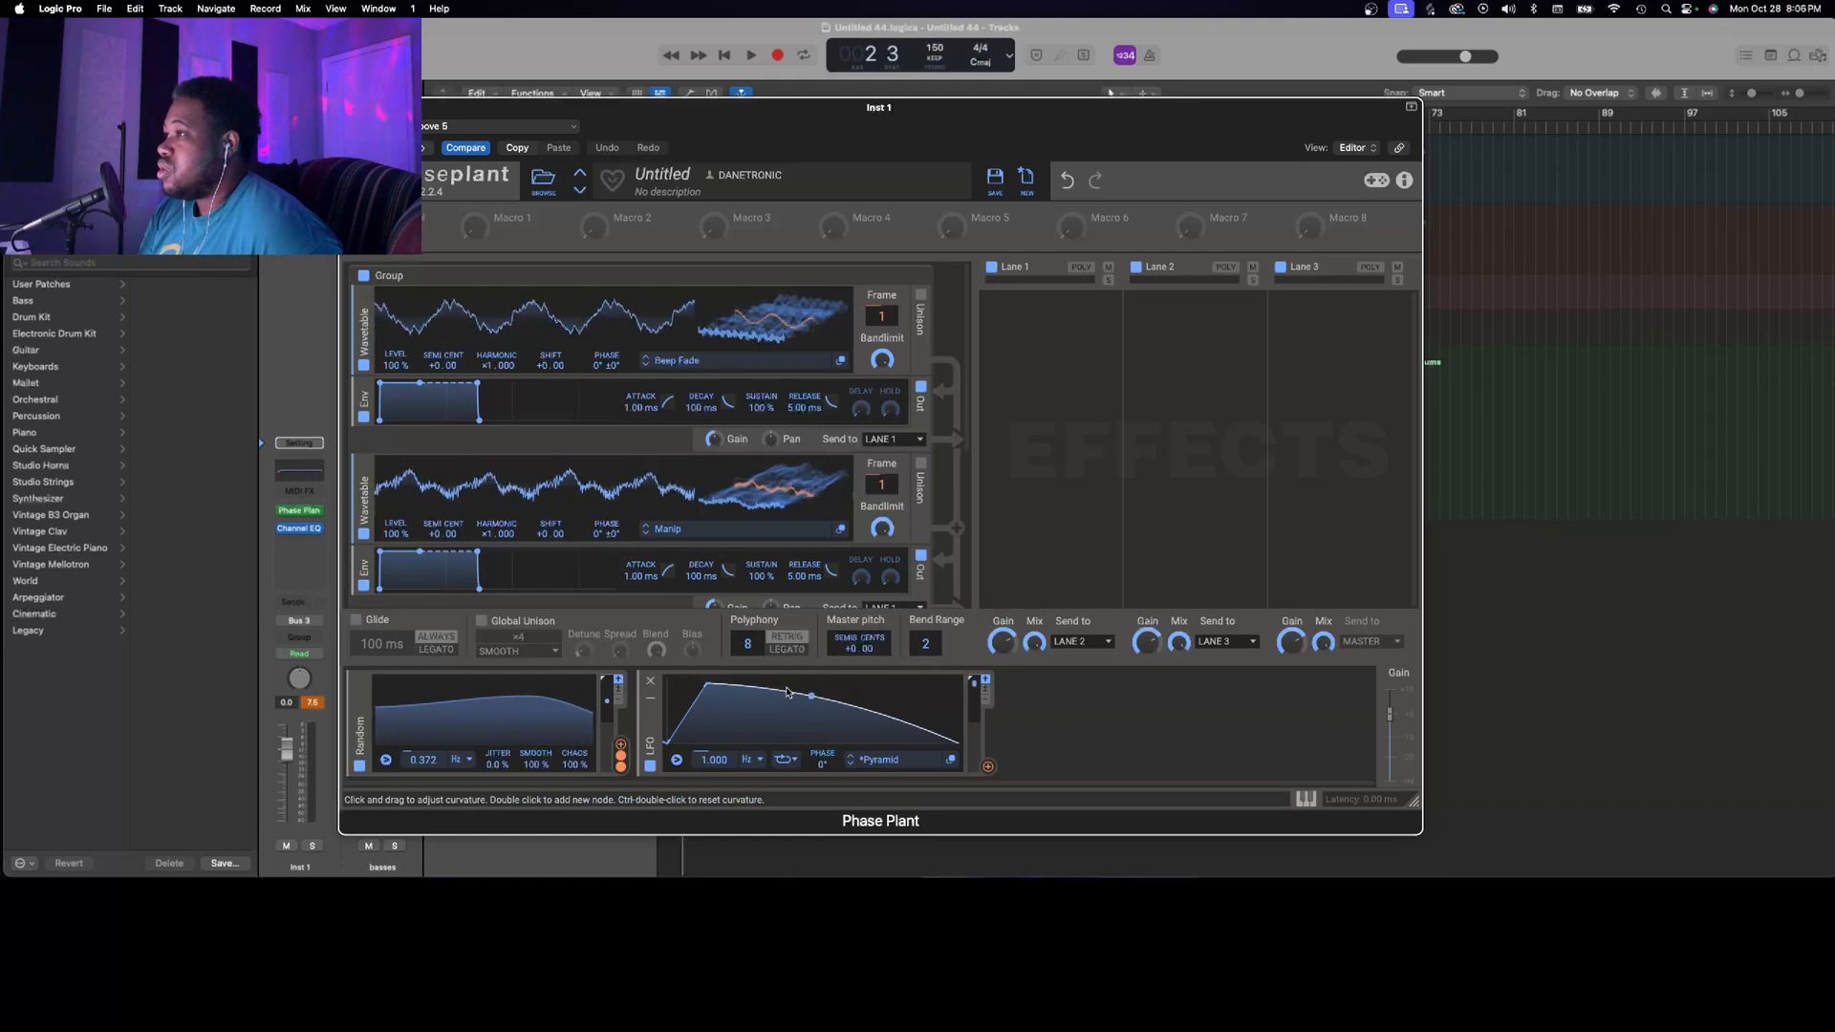
double_click(791, 696)
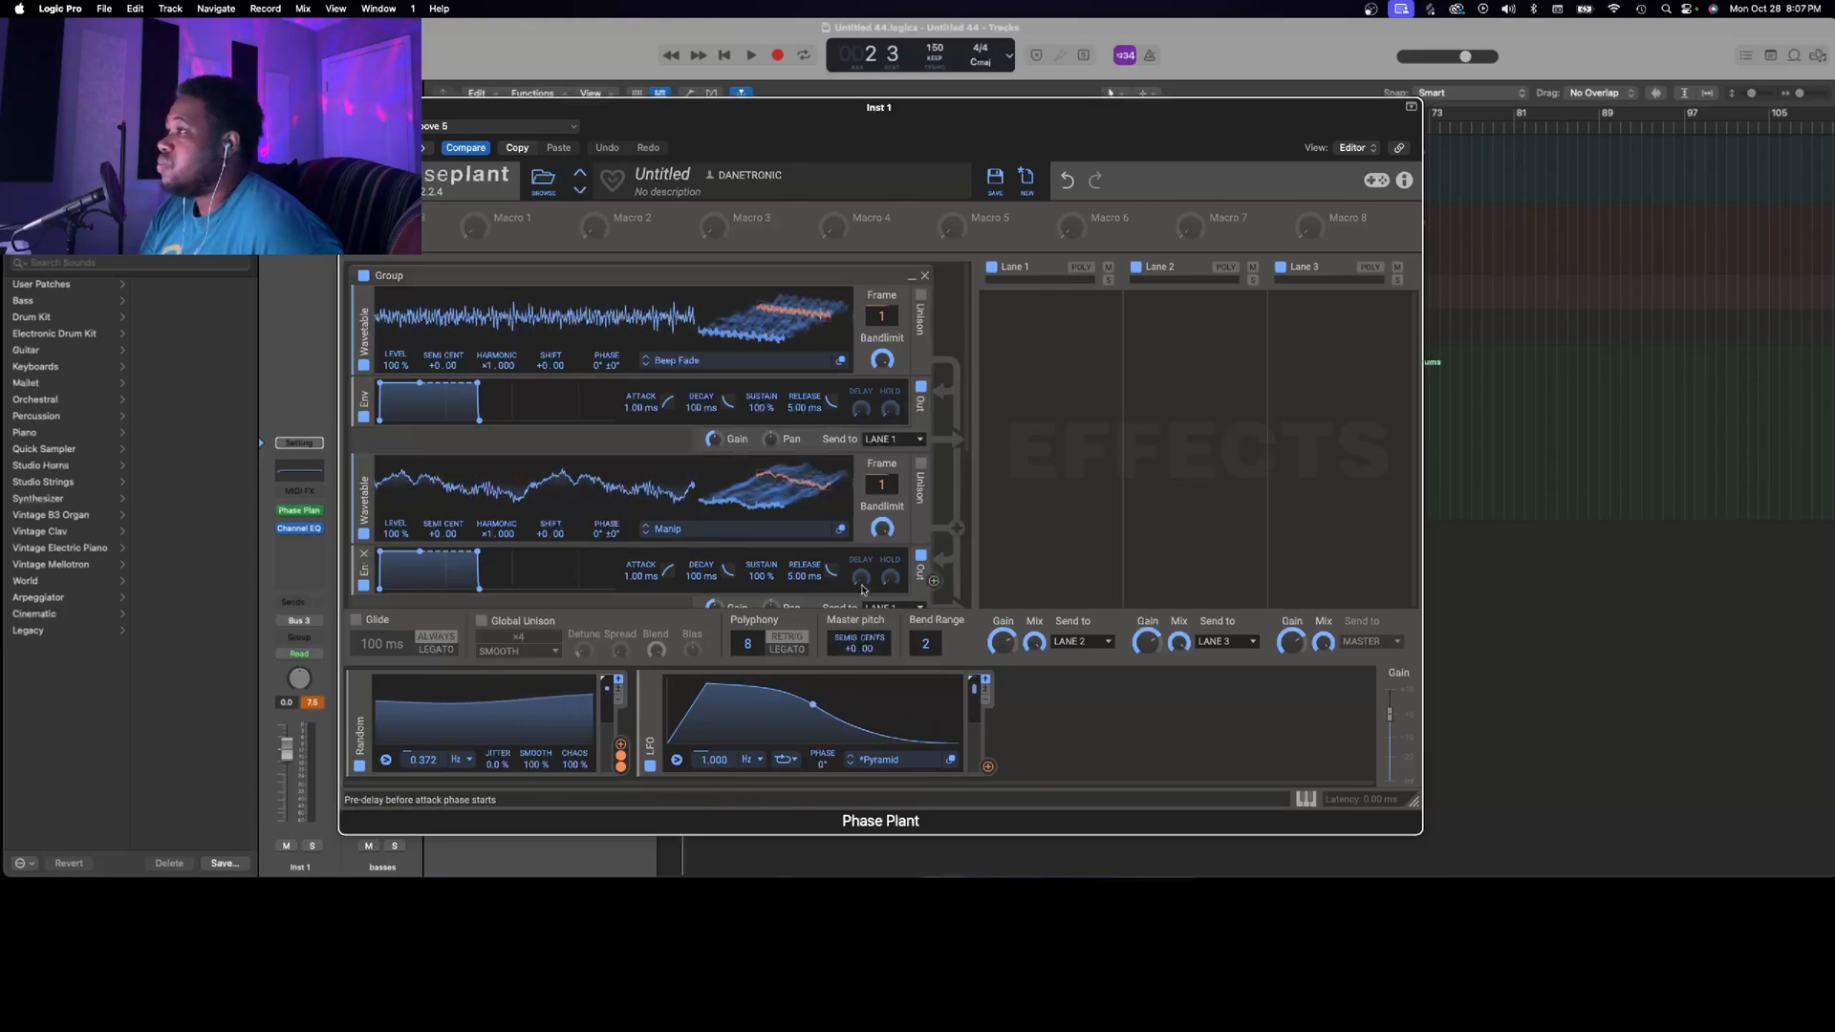
Add a Filter effect to Lane 1 and assign the LFO to its cutoff
click(1042, 304)
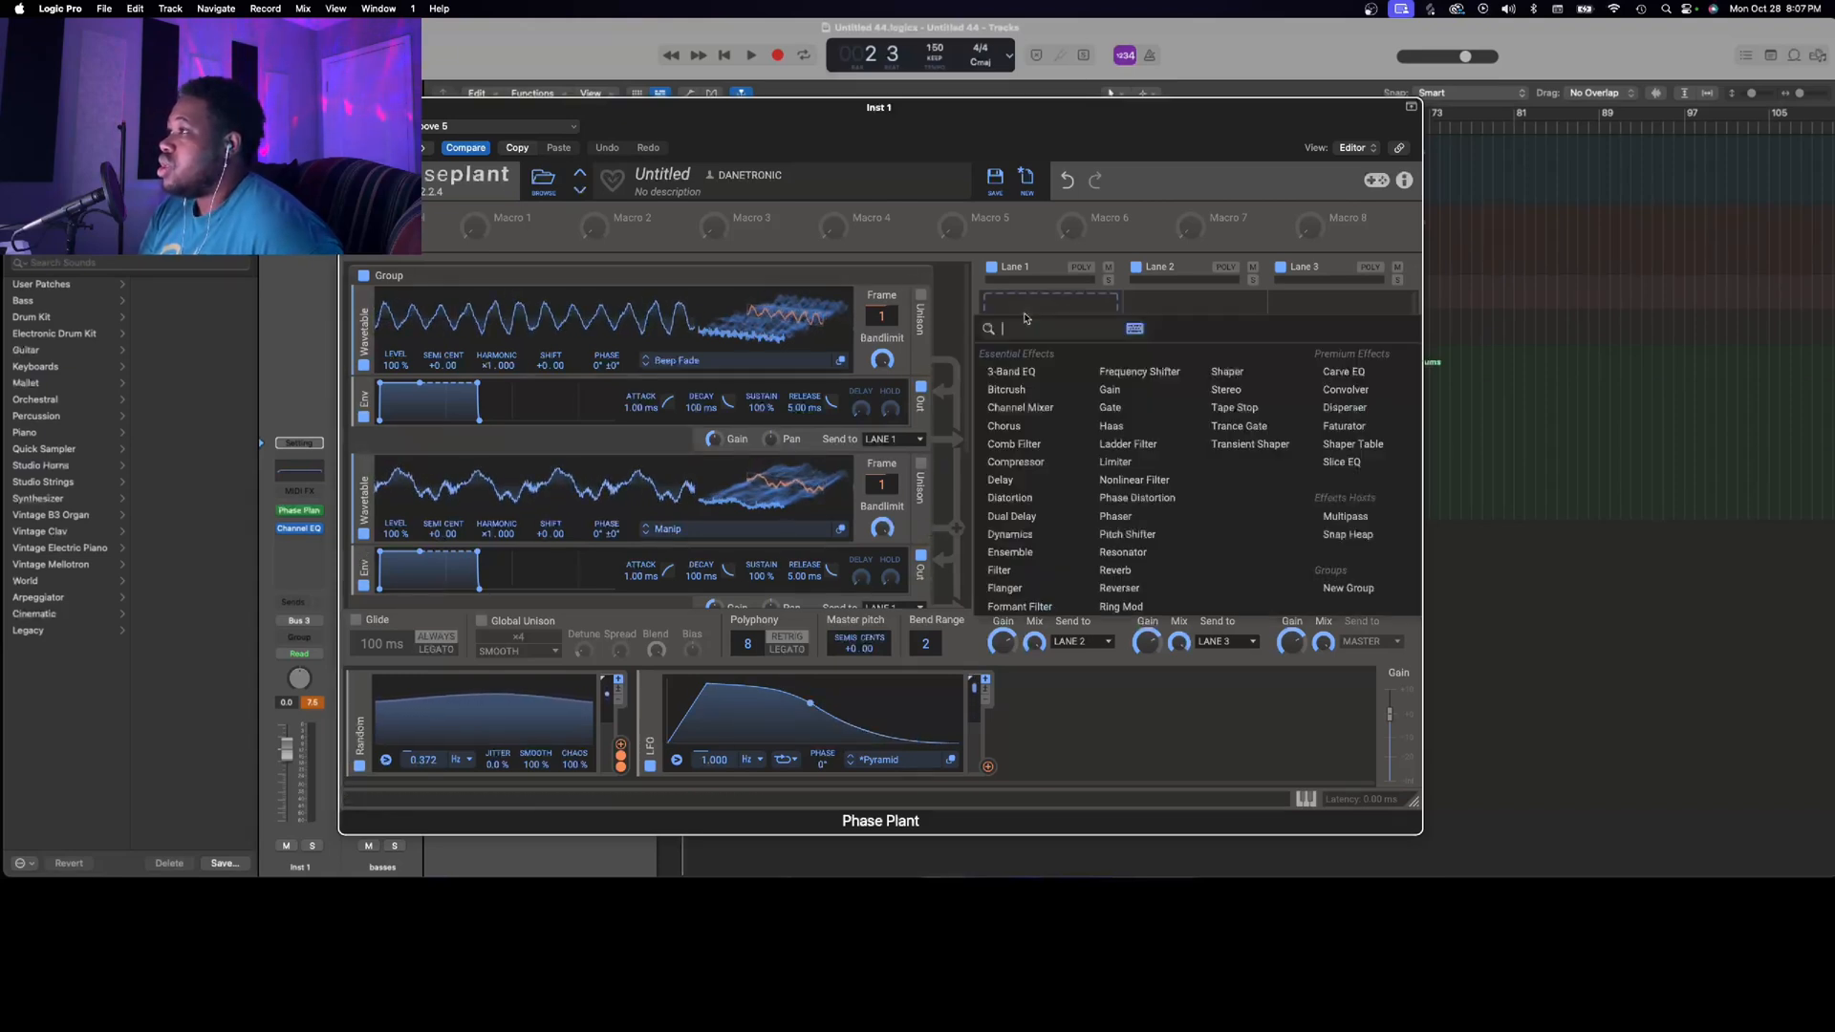
click(1024, 571)
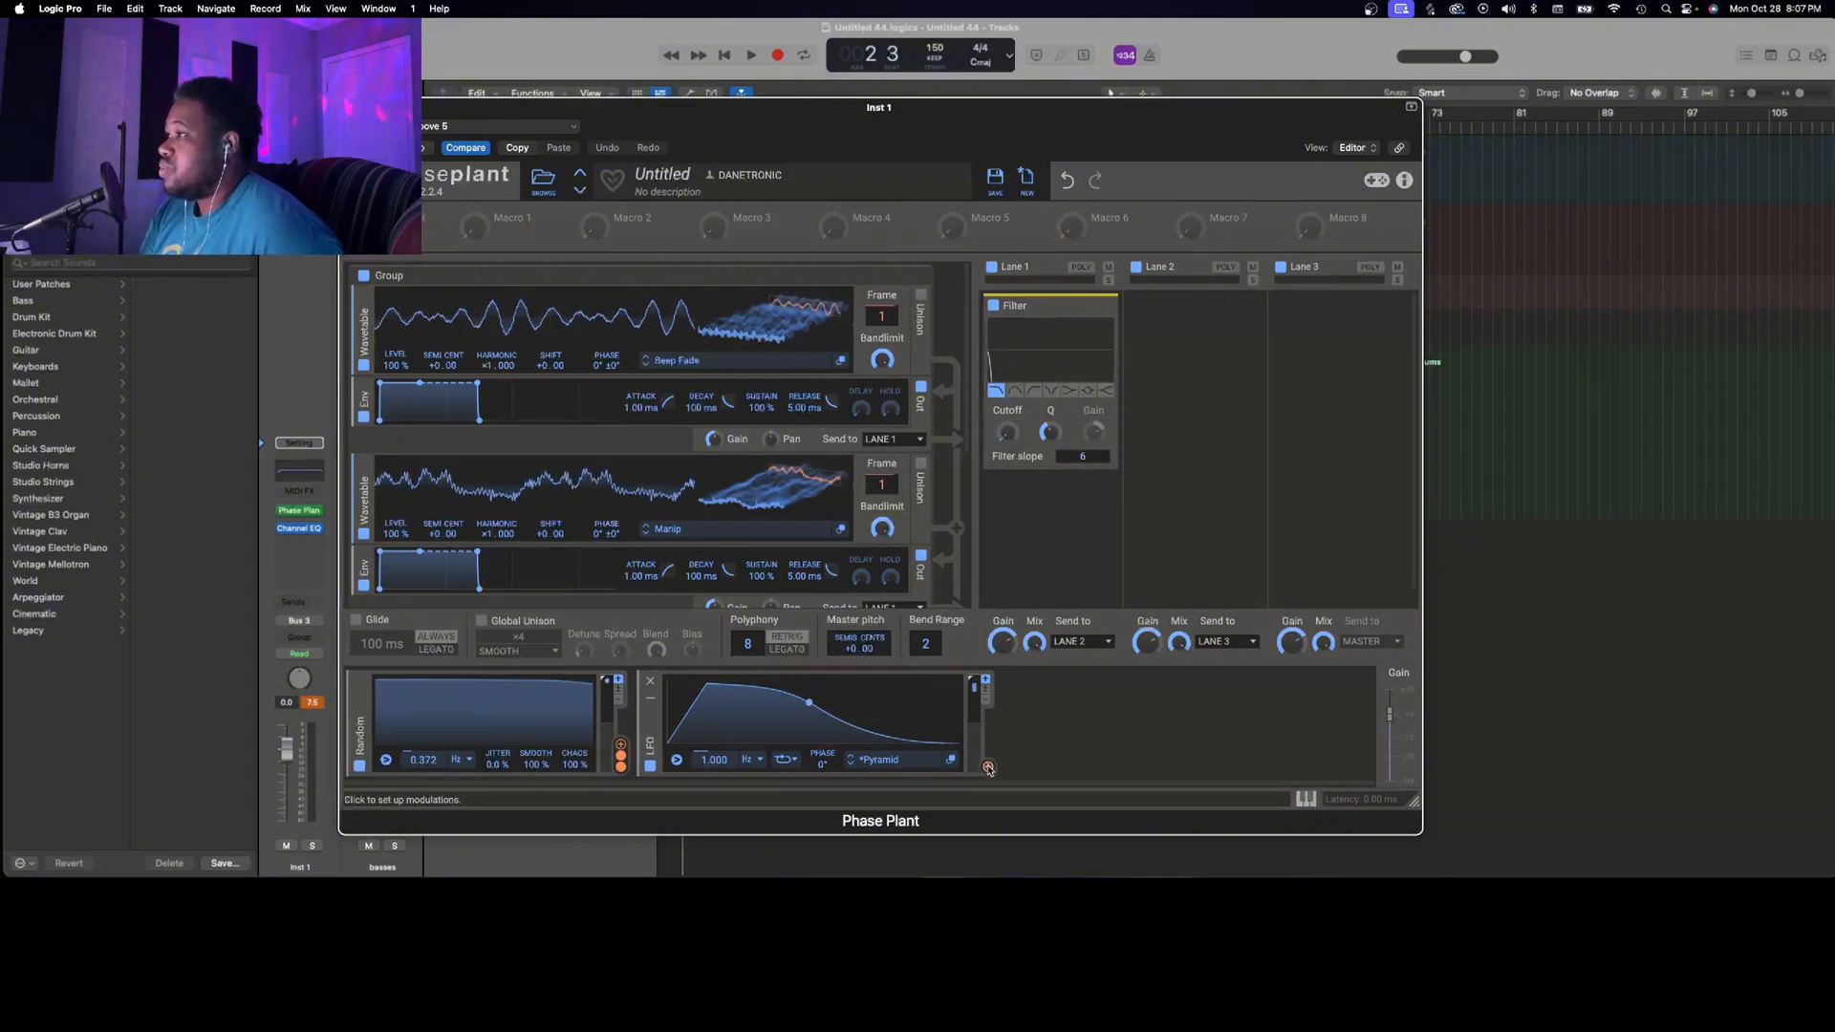
drag(989, 768, 1008, 449)
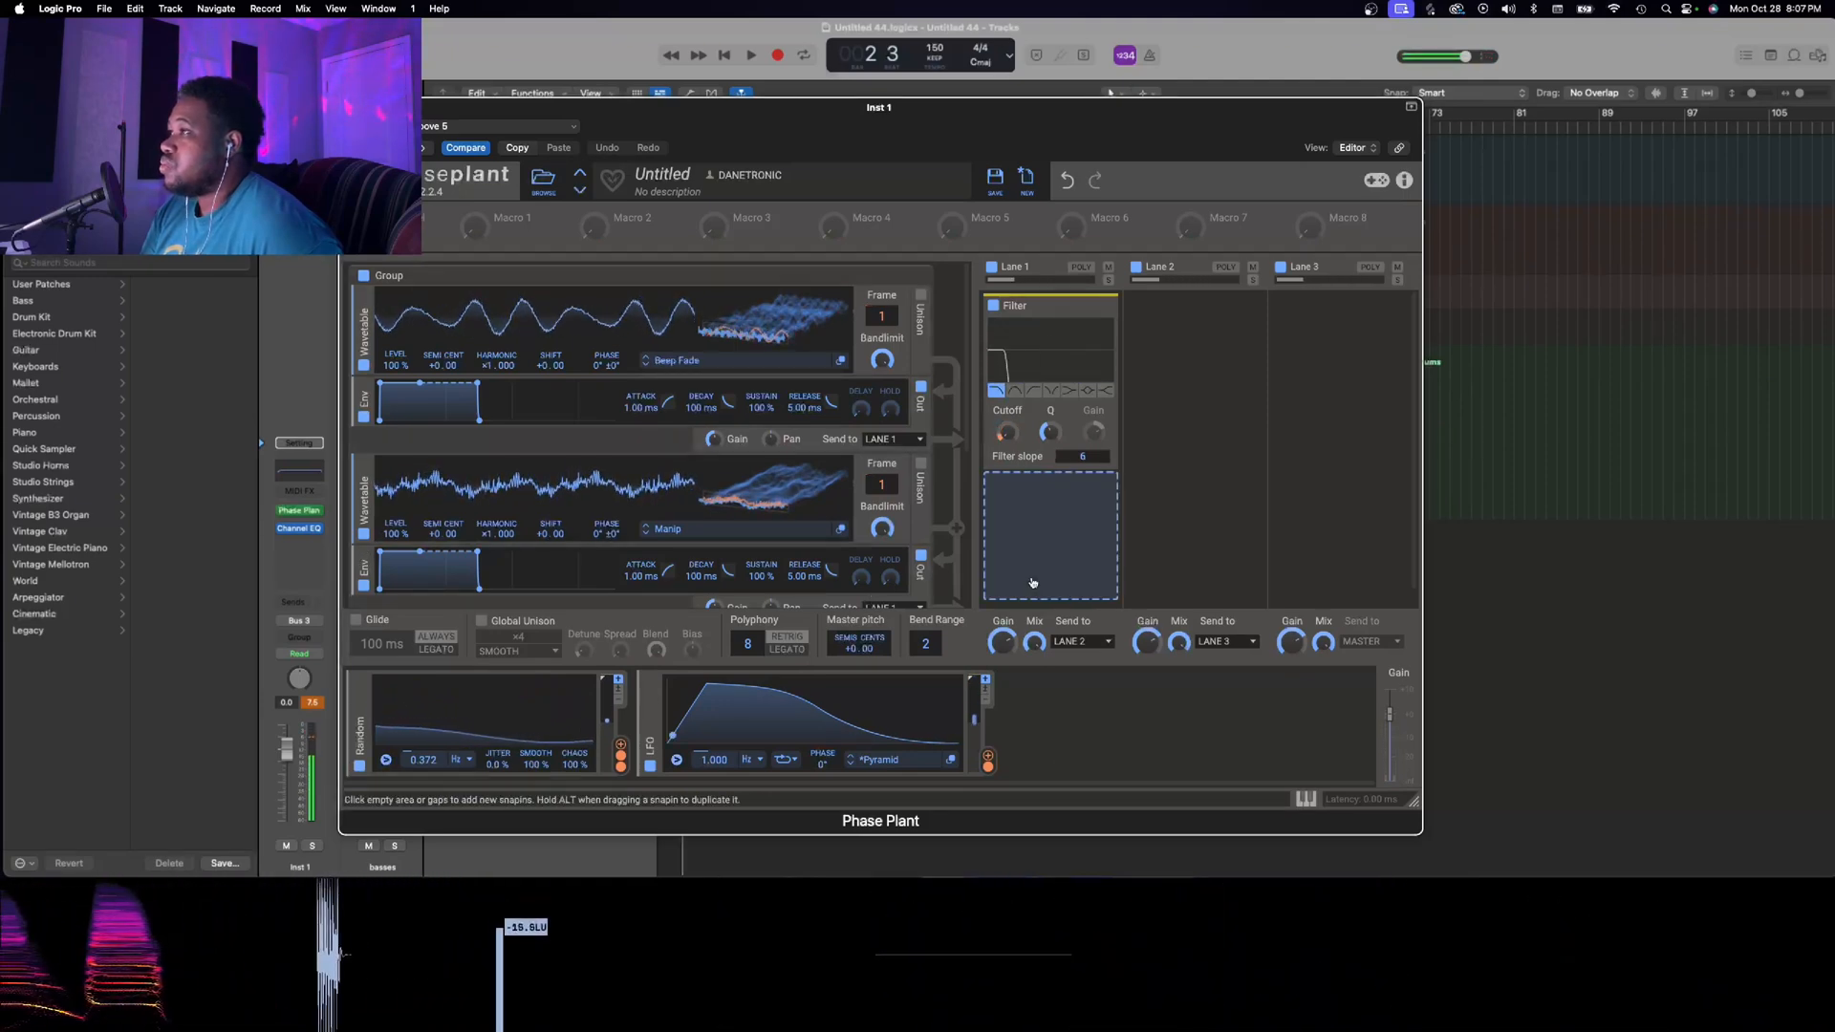
Add a second Random modulator with Smooth at 100% and assign it to the LFO's rate
click(1071, 745)
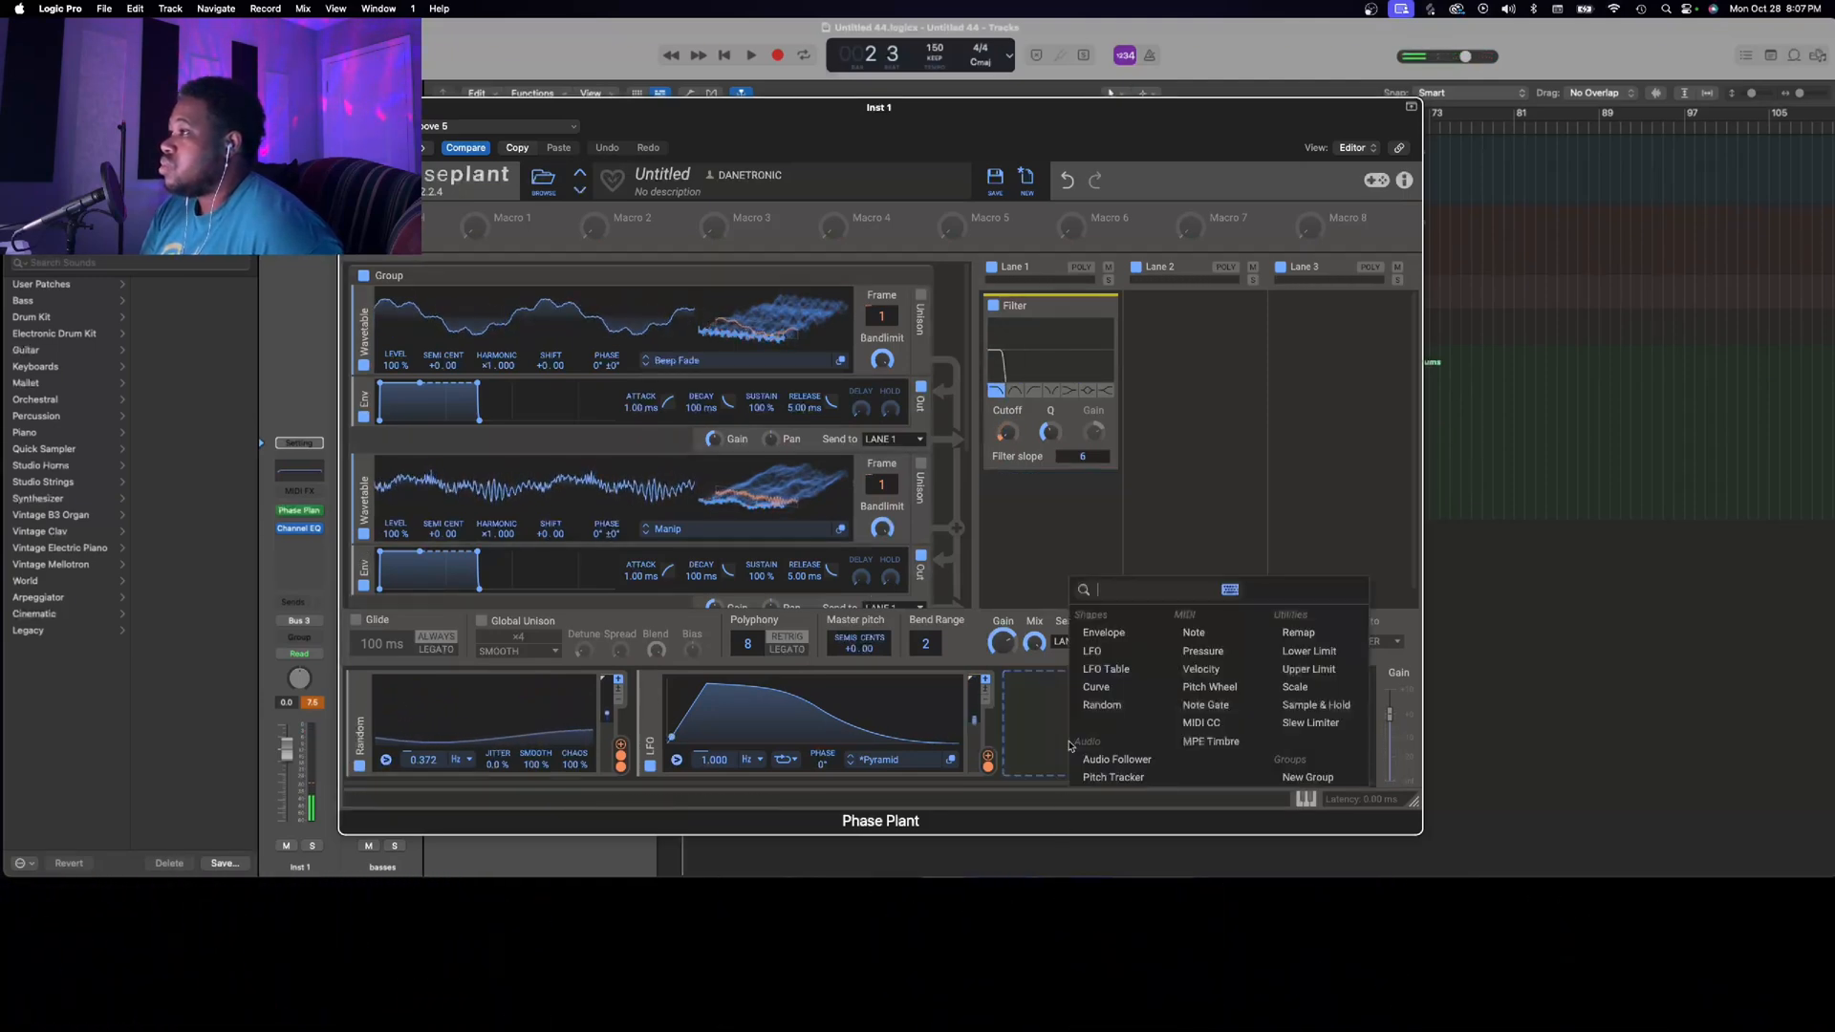
click(1102, 705)
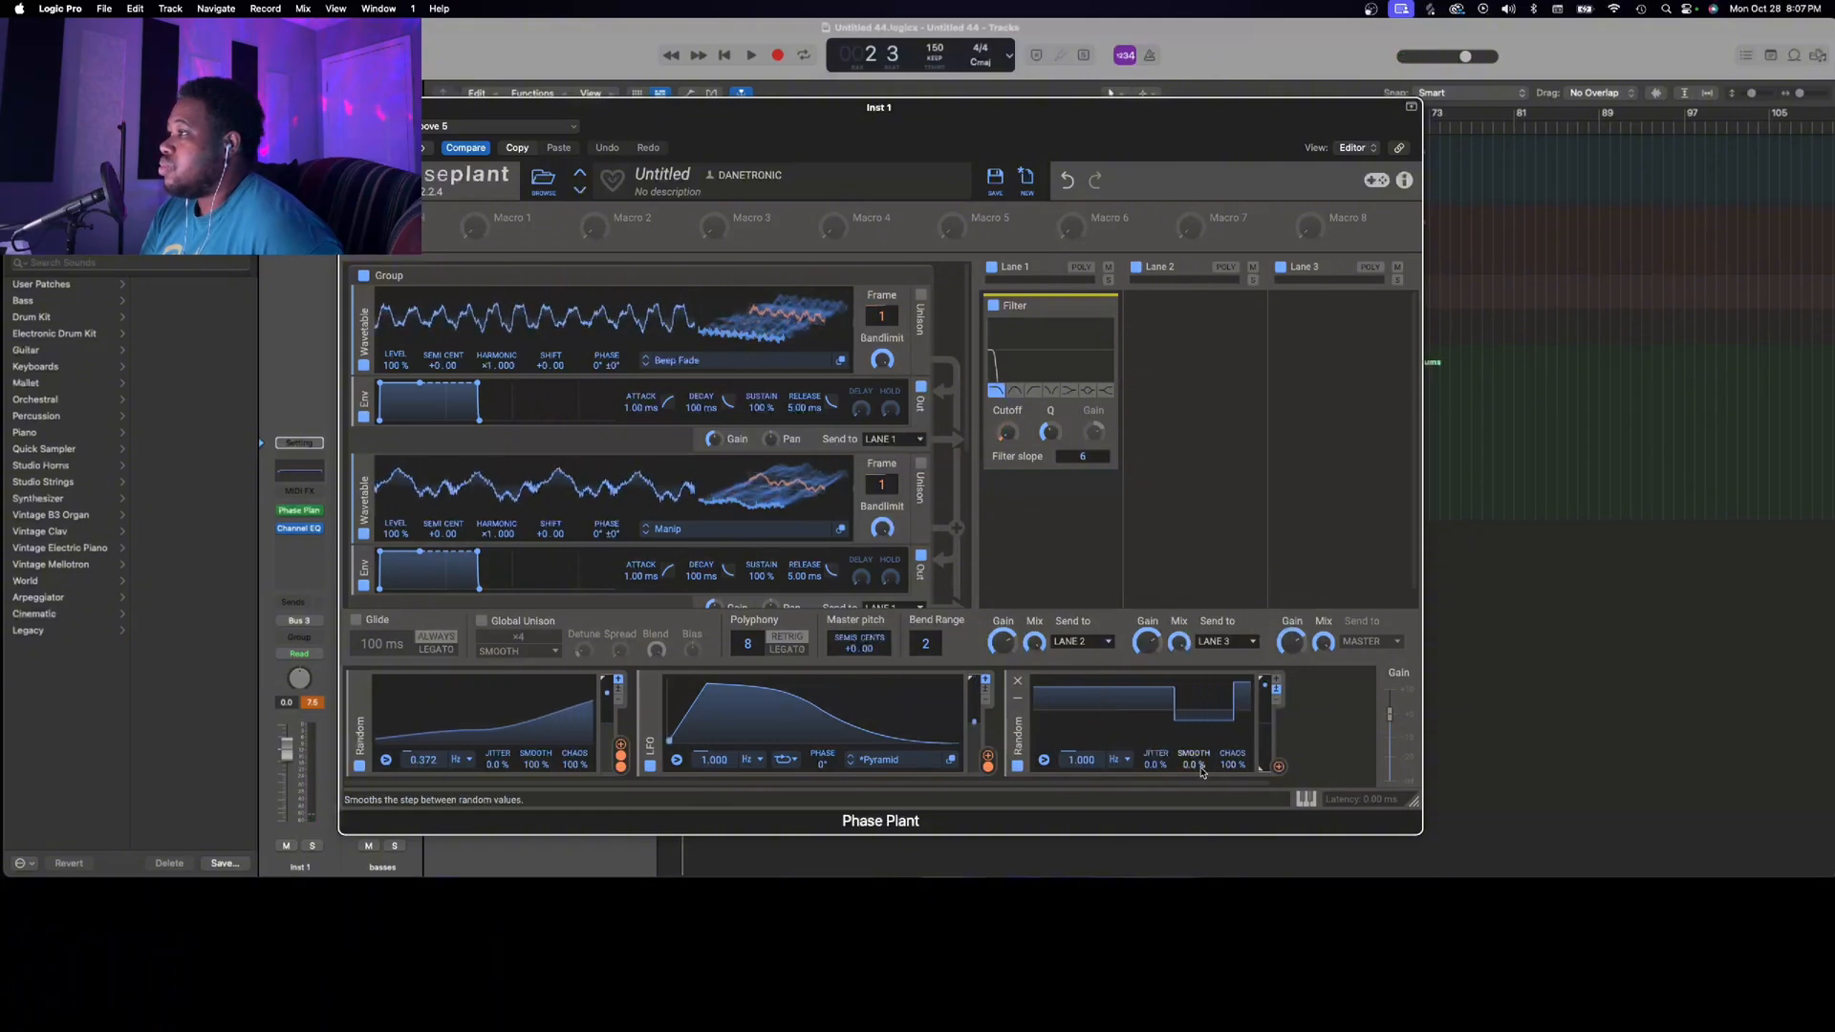
drag(1202, 770, 1202, 669)
click(1281, 770)
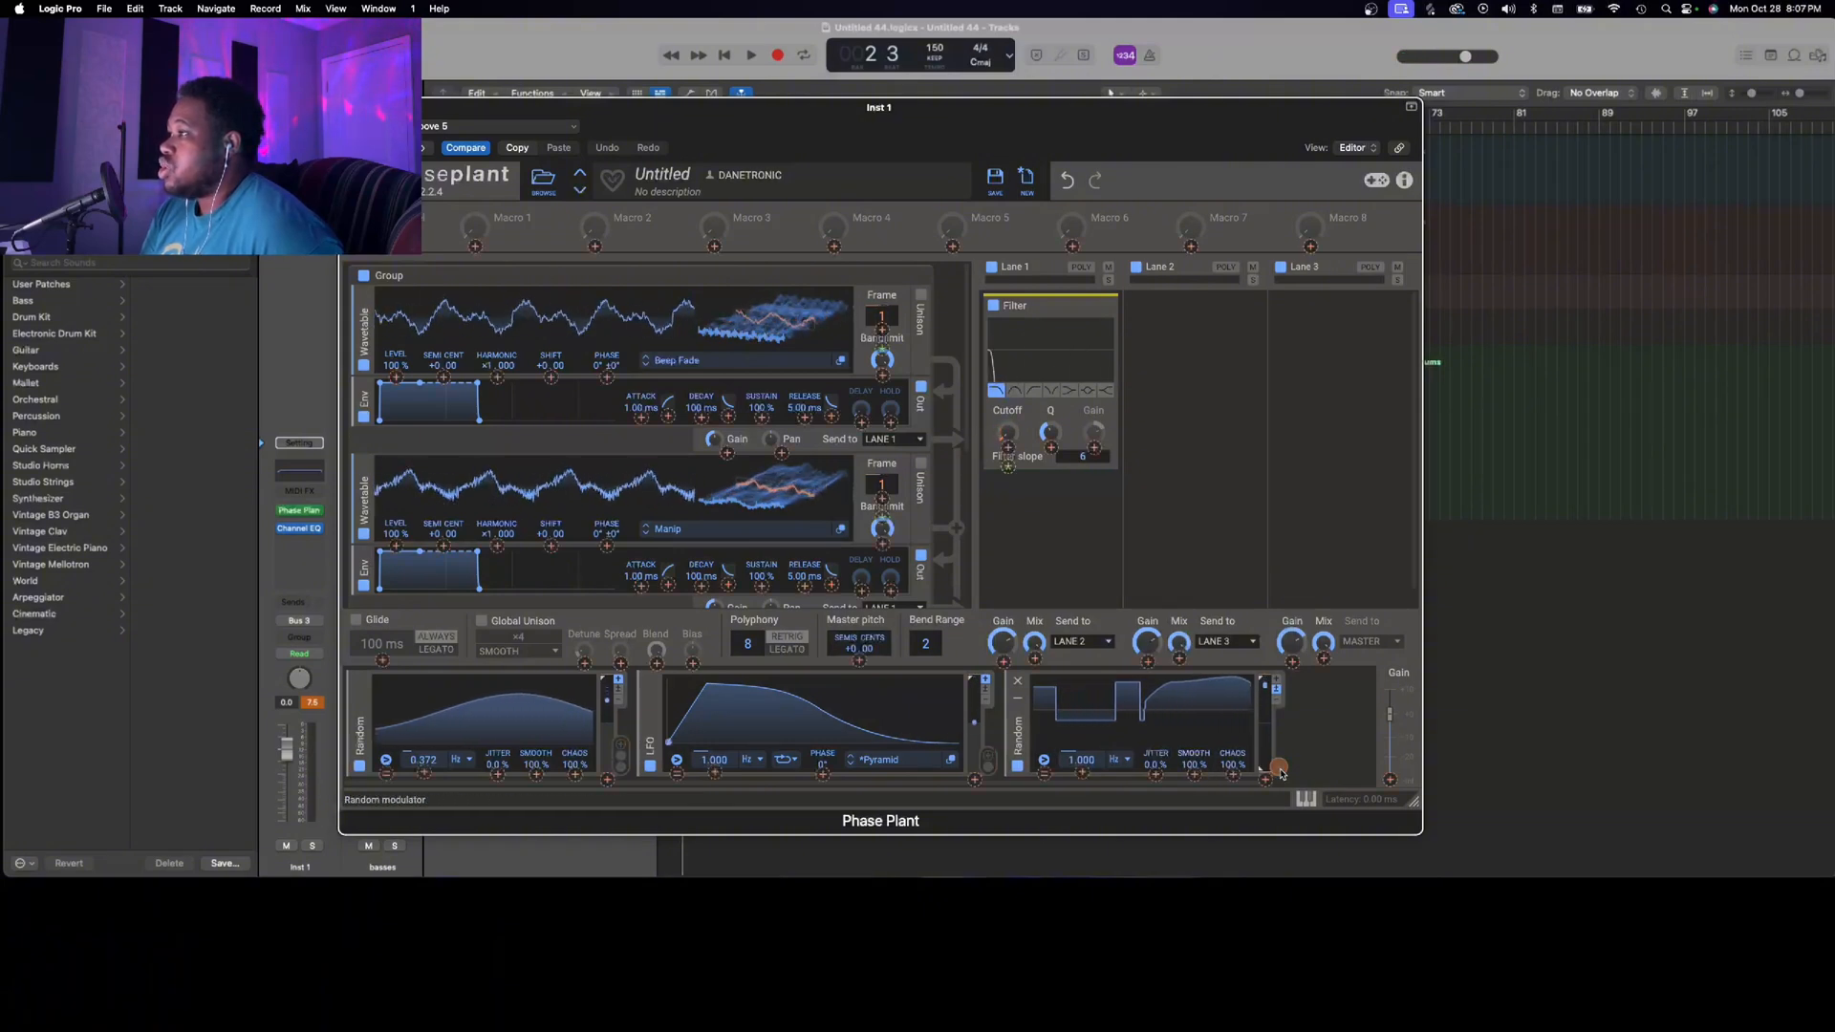
drag(1281, 772, 718, 749)
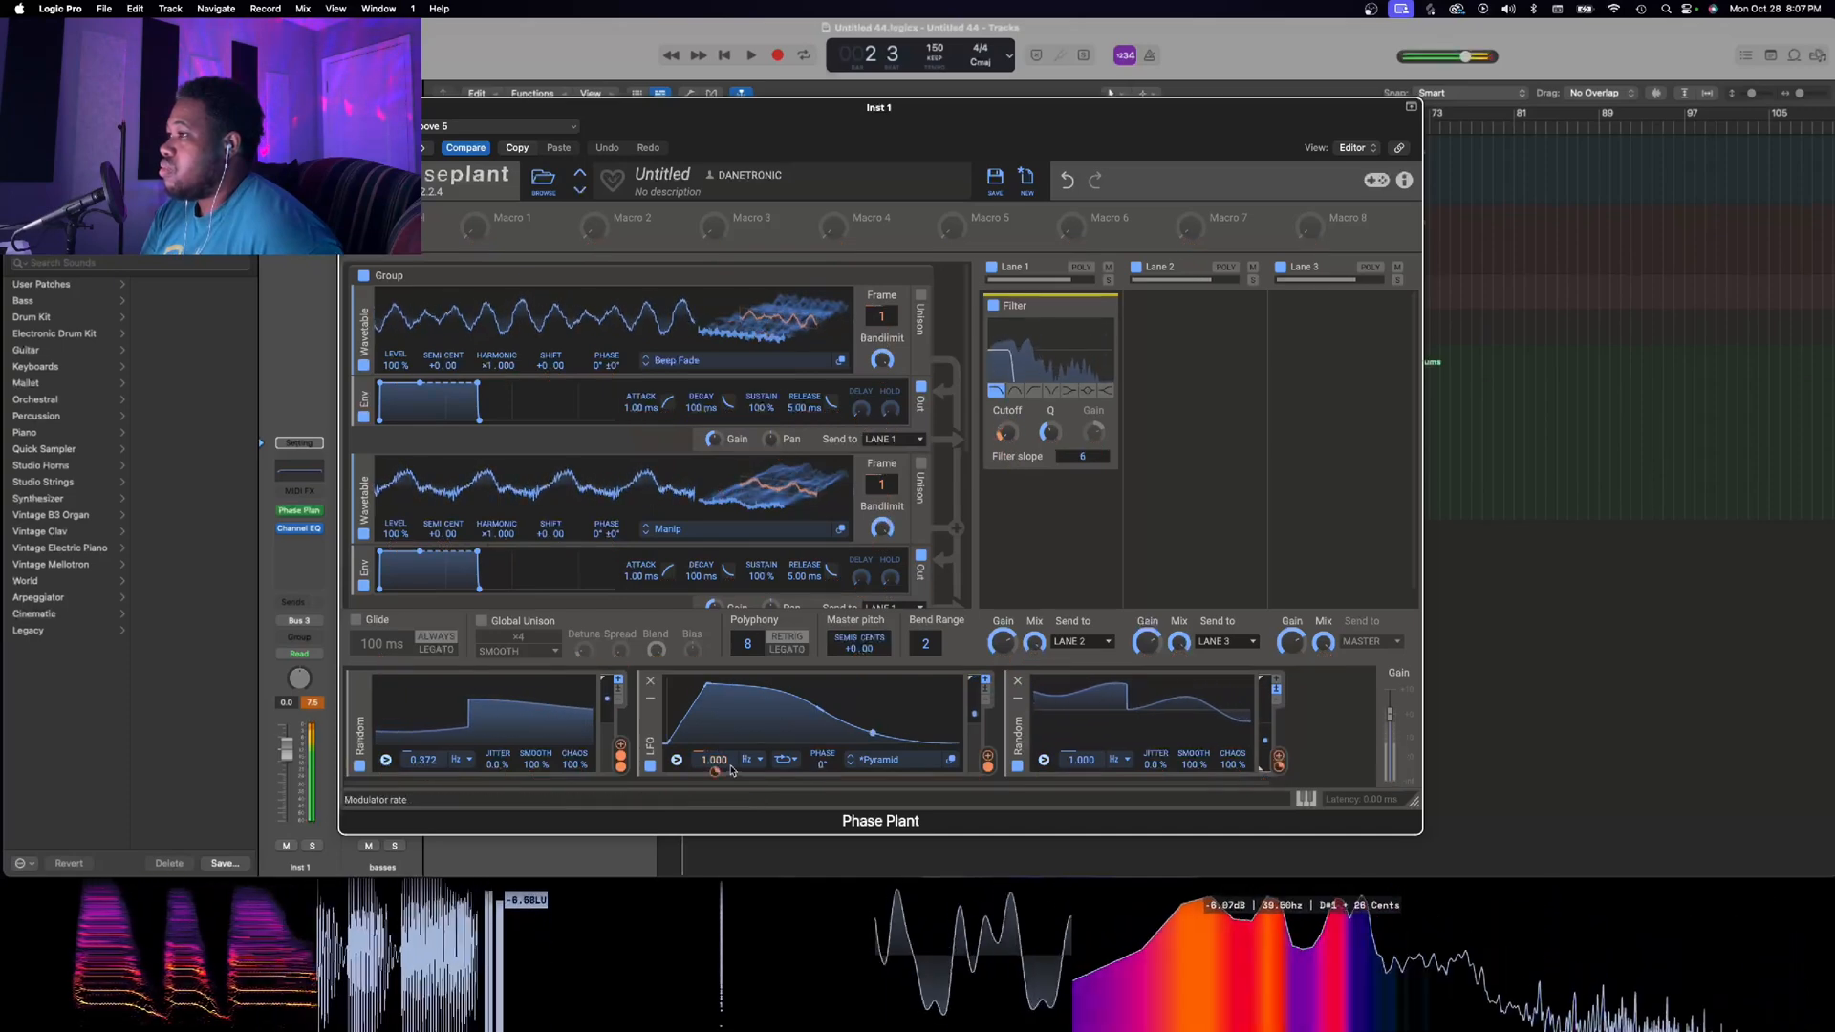
mouse_move(717, 775)
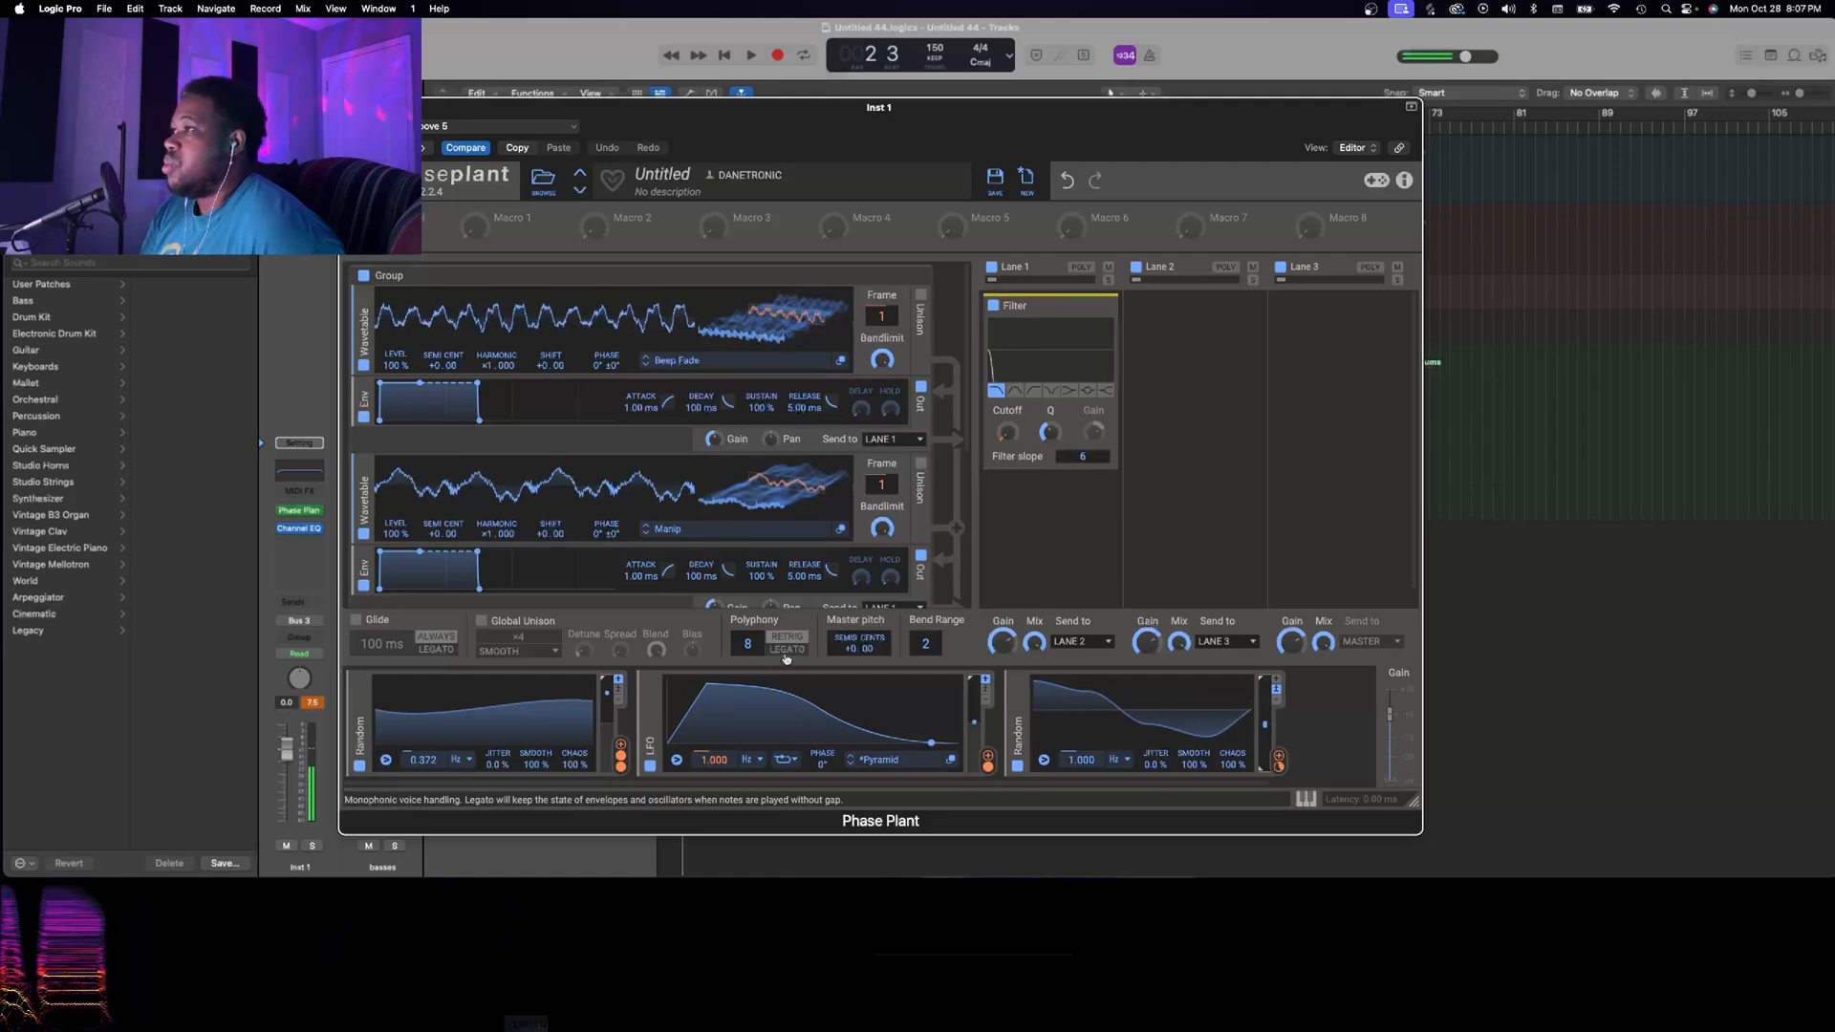
Insert a high-pass Filter with a ×6 slope after the Beep Fade wavetable and adjust its cutoff
scroll(684, 488, down, 5)
scroll(683, 488, up, 5)
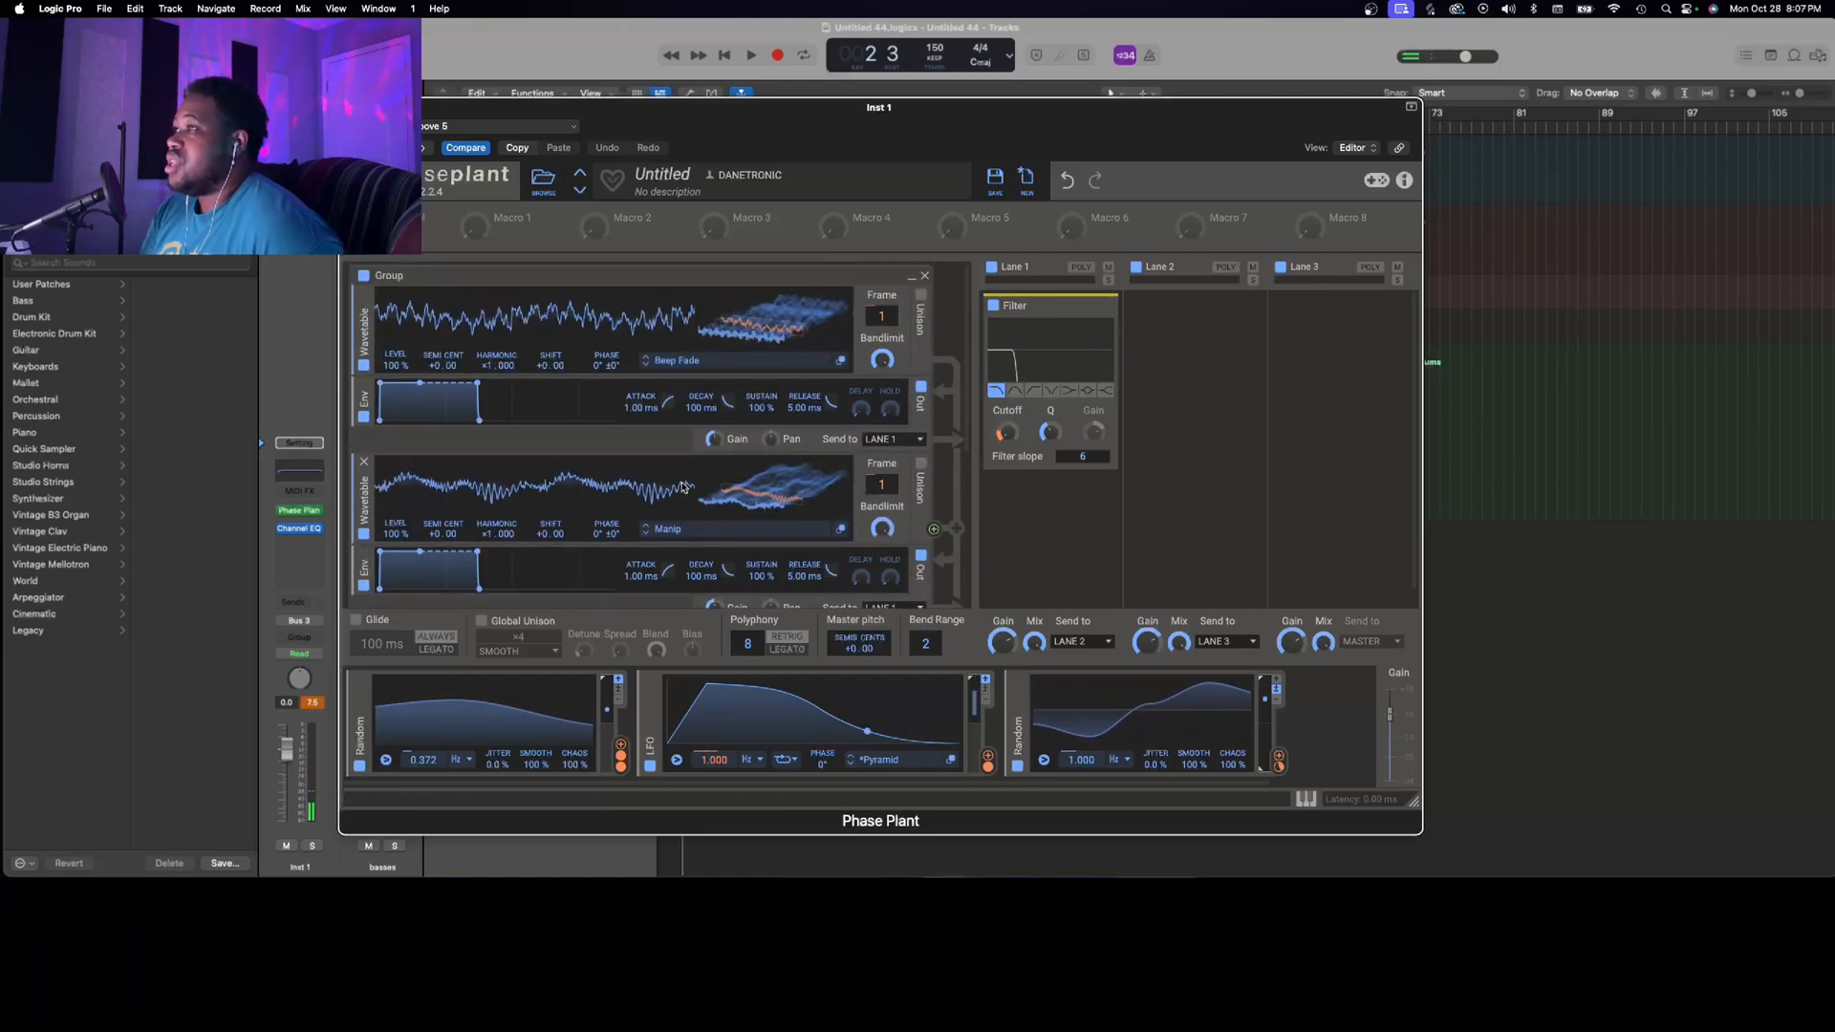
scroll(683, 488, down, 3)
scroll(683, 487, up, 3)
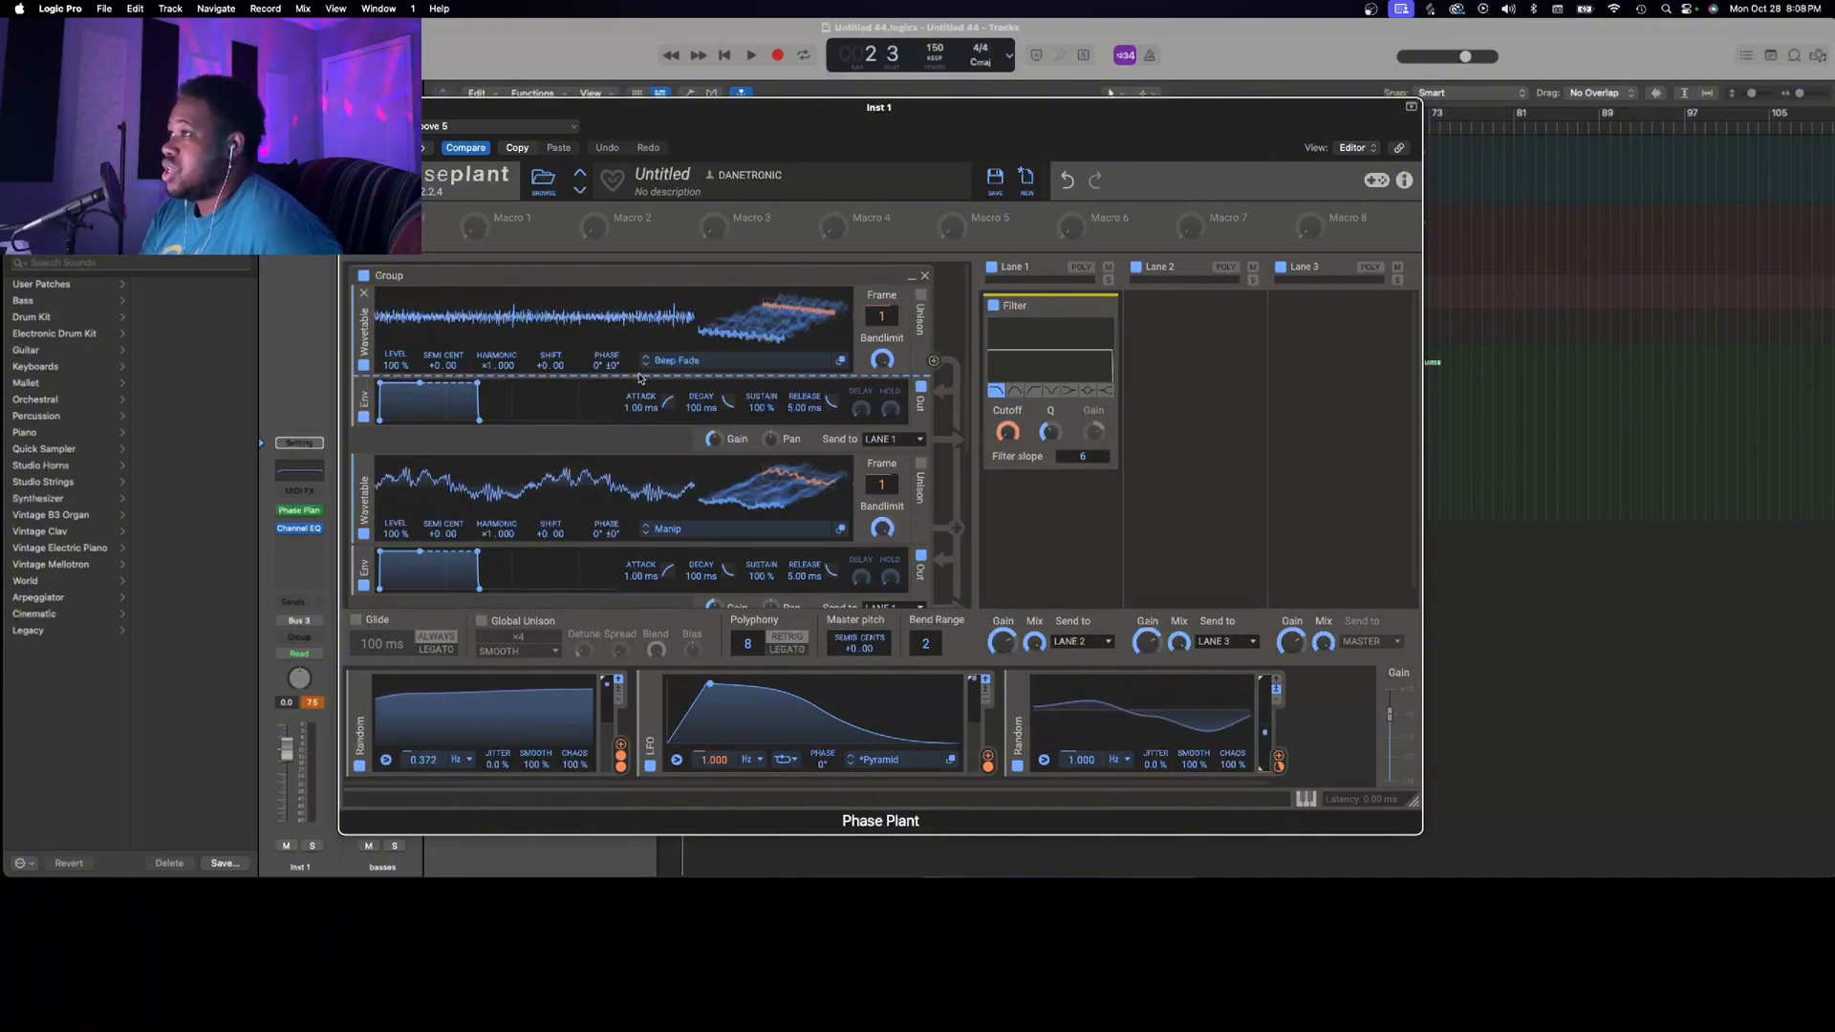
click(649, 379)
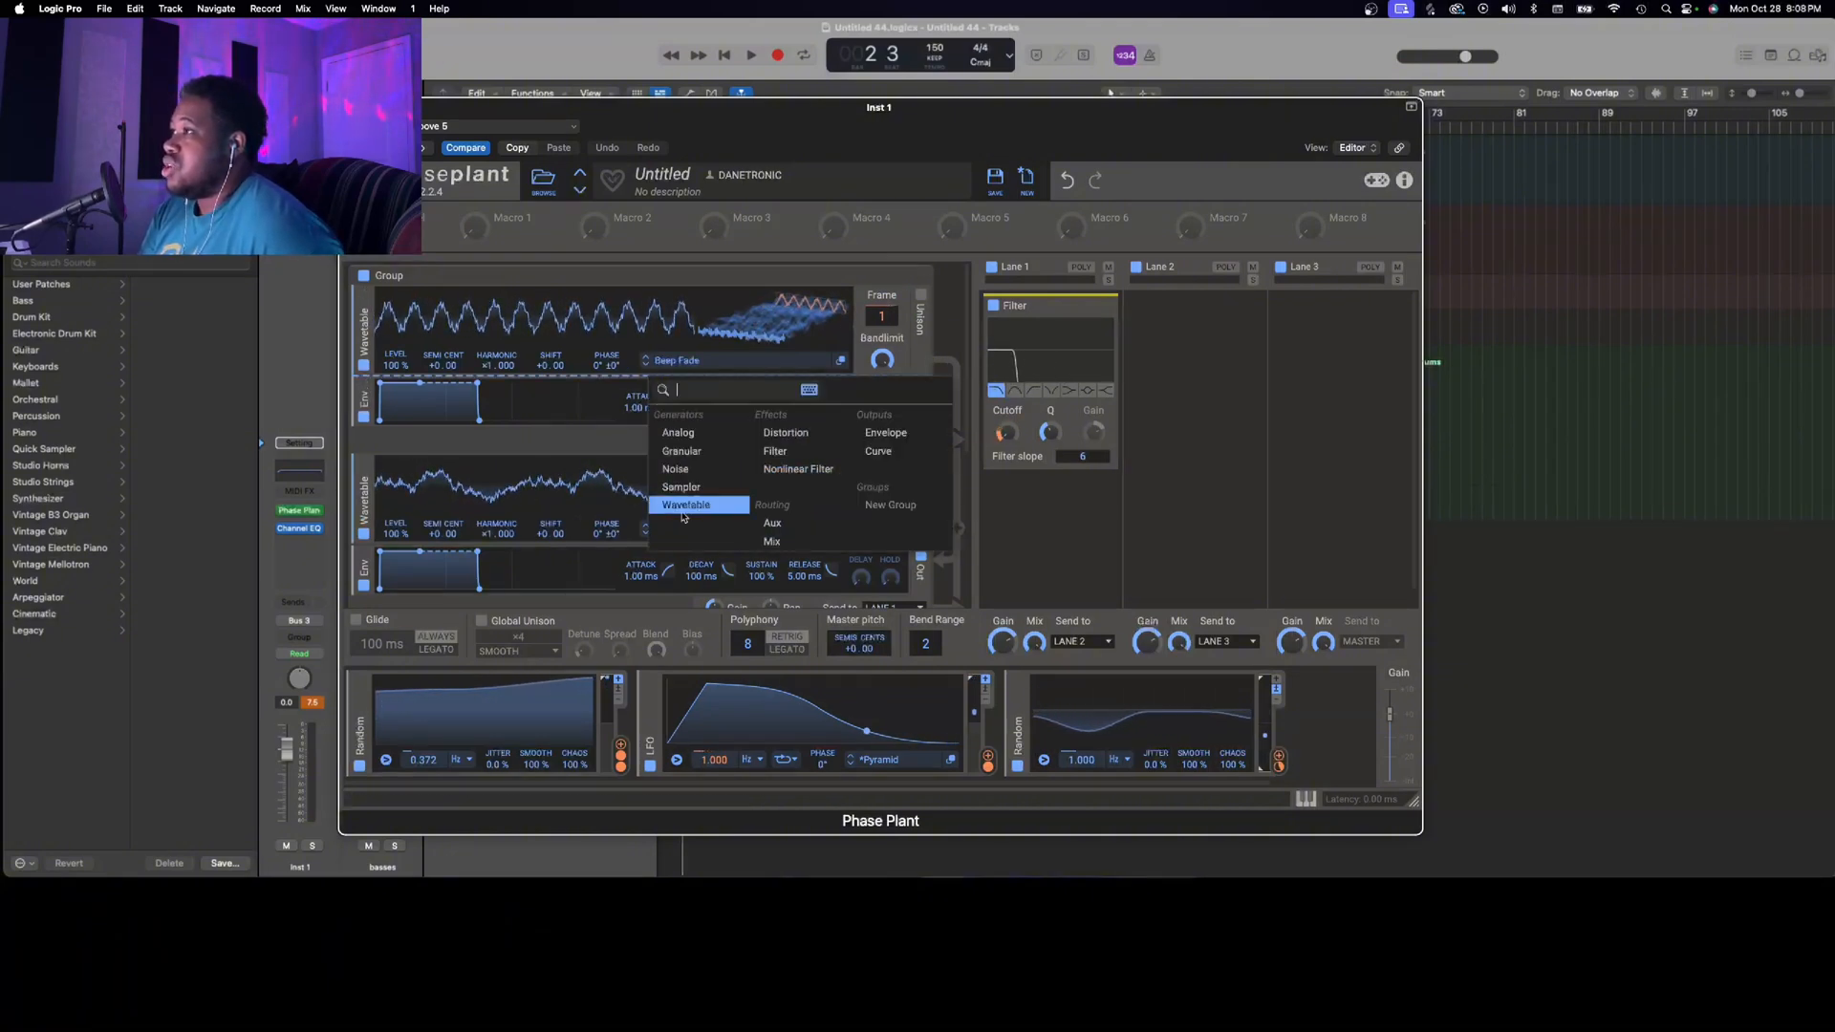
click(775, 451)
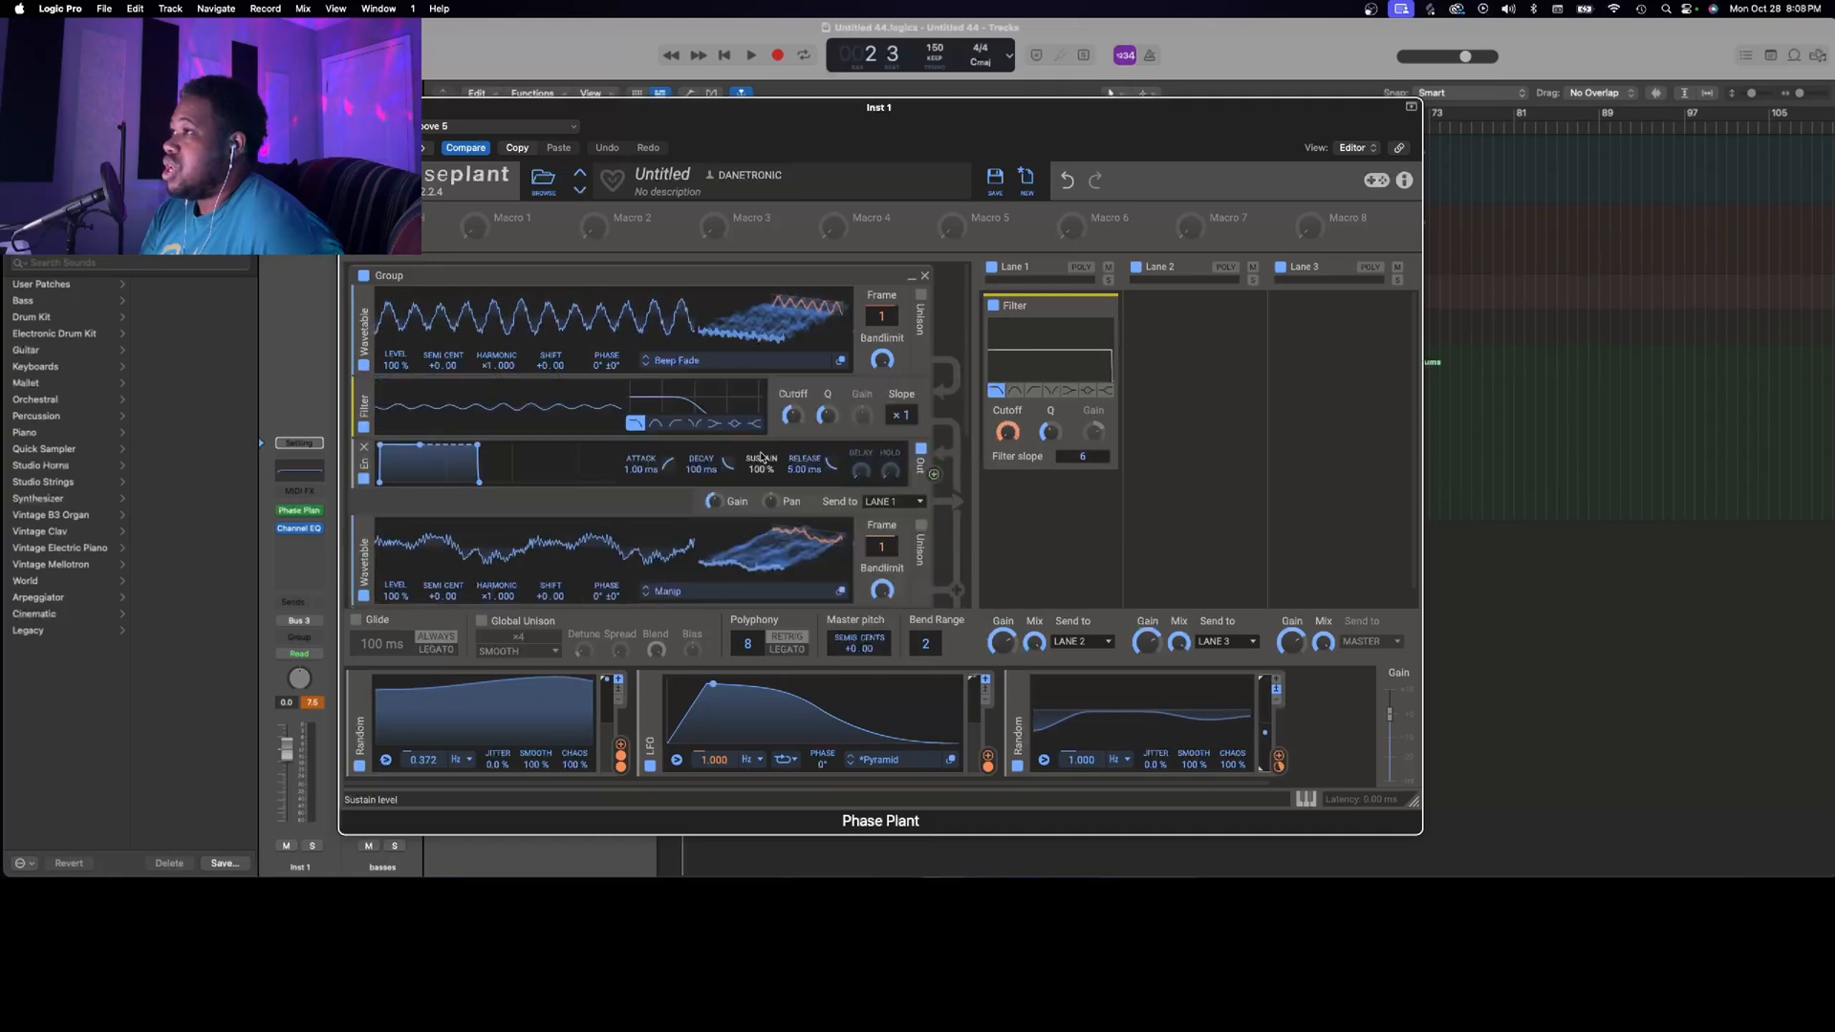
click(682, 429)
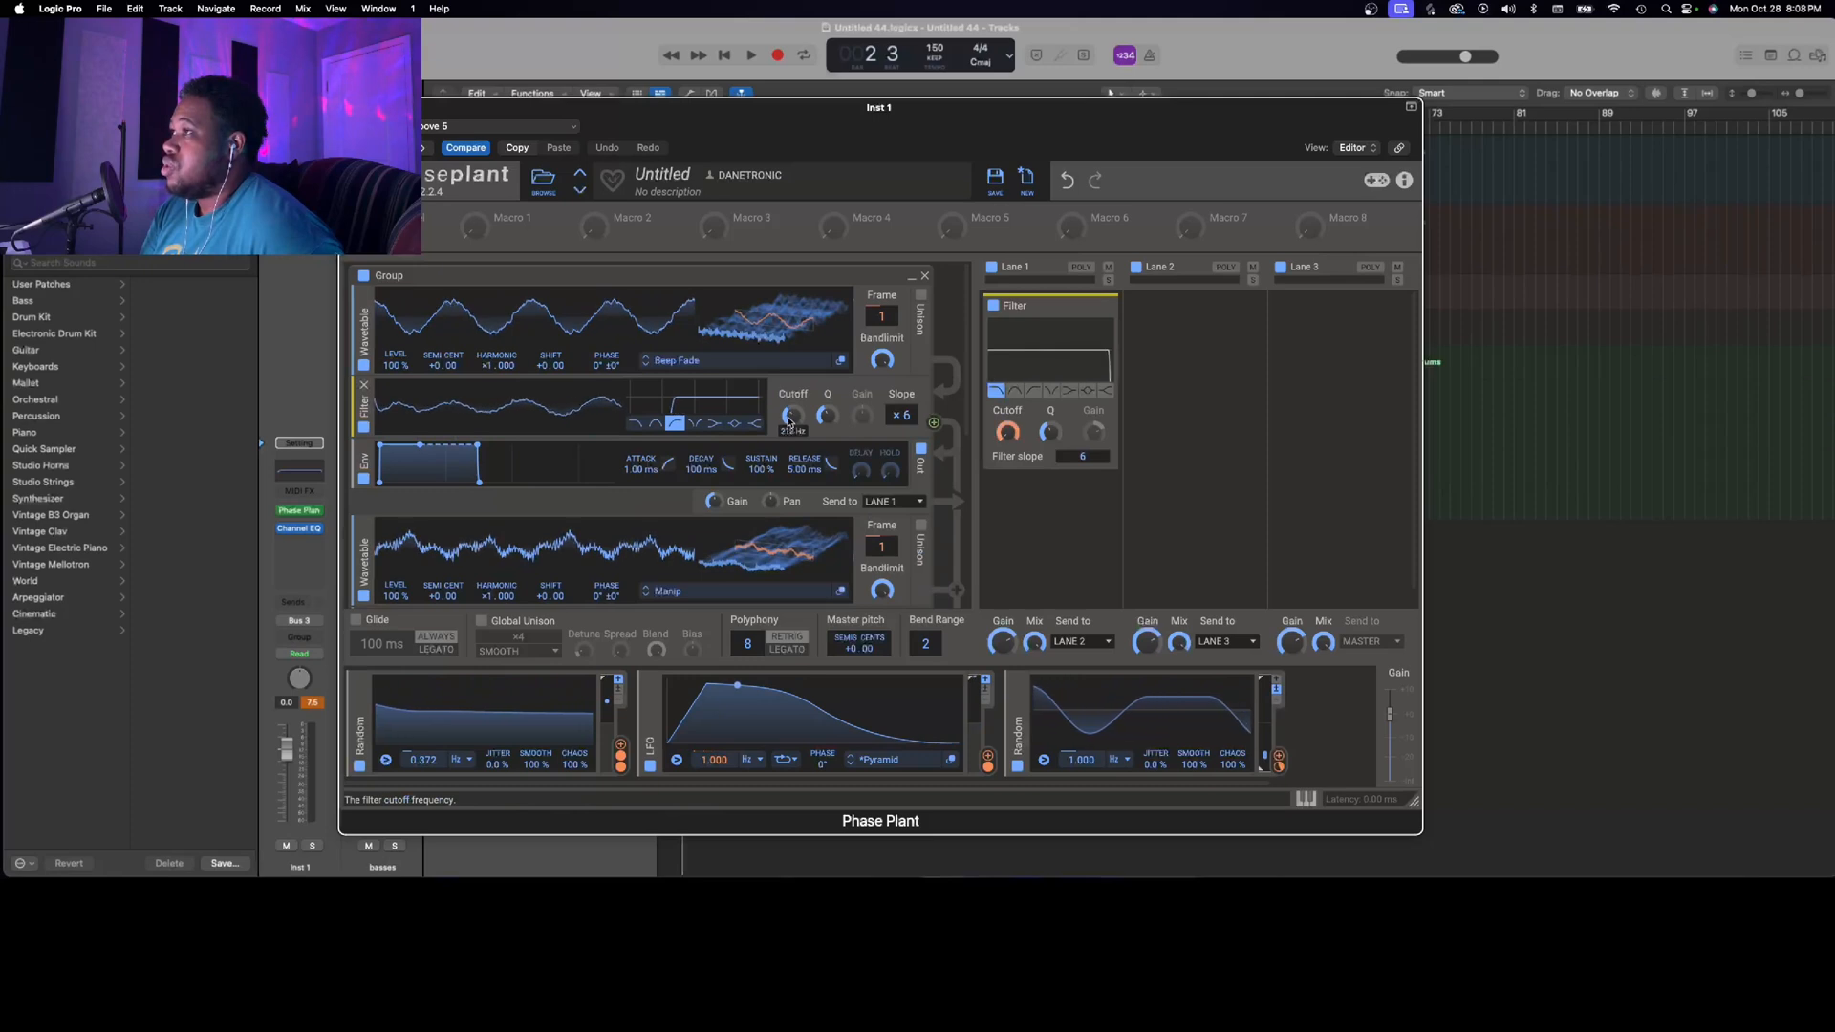
drag(788, 422, 789, 423)
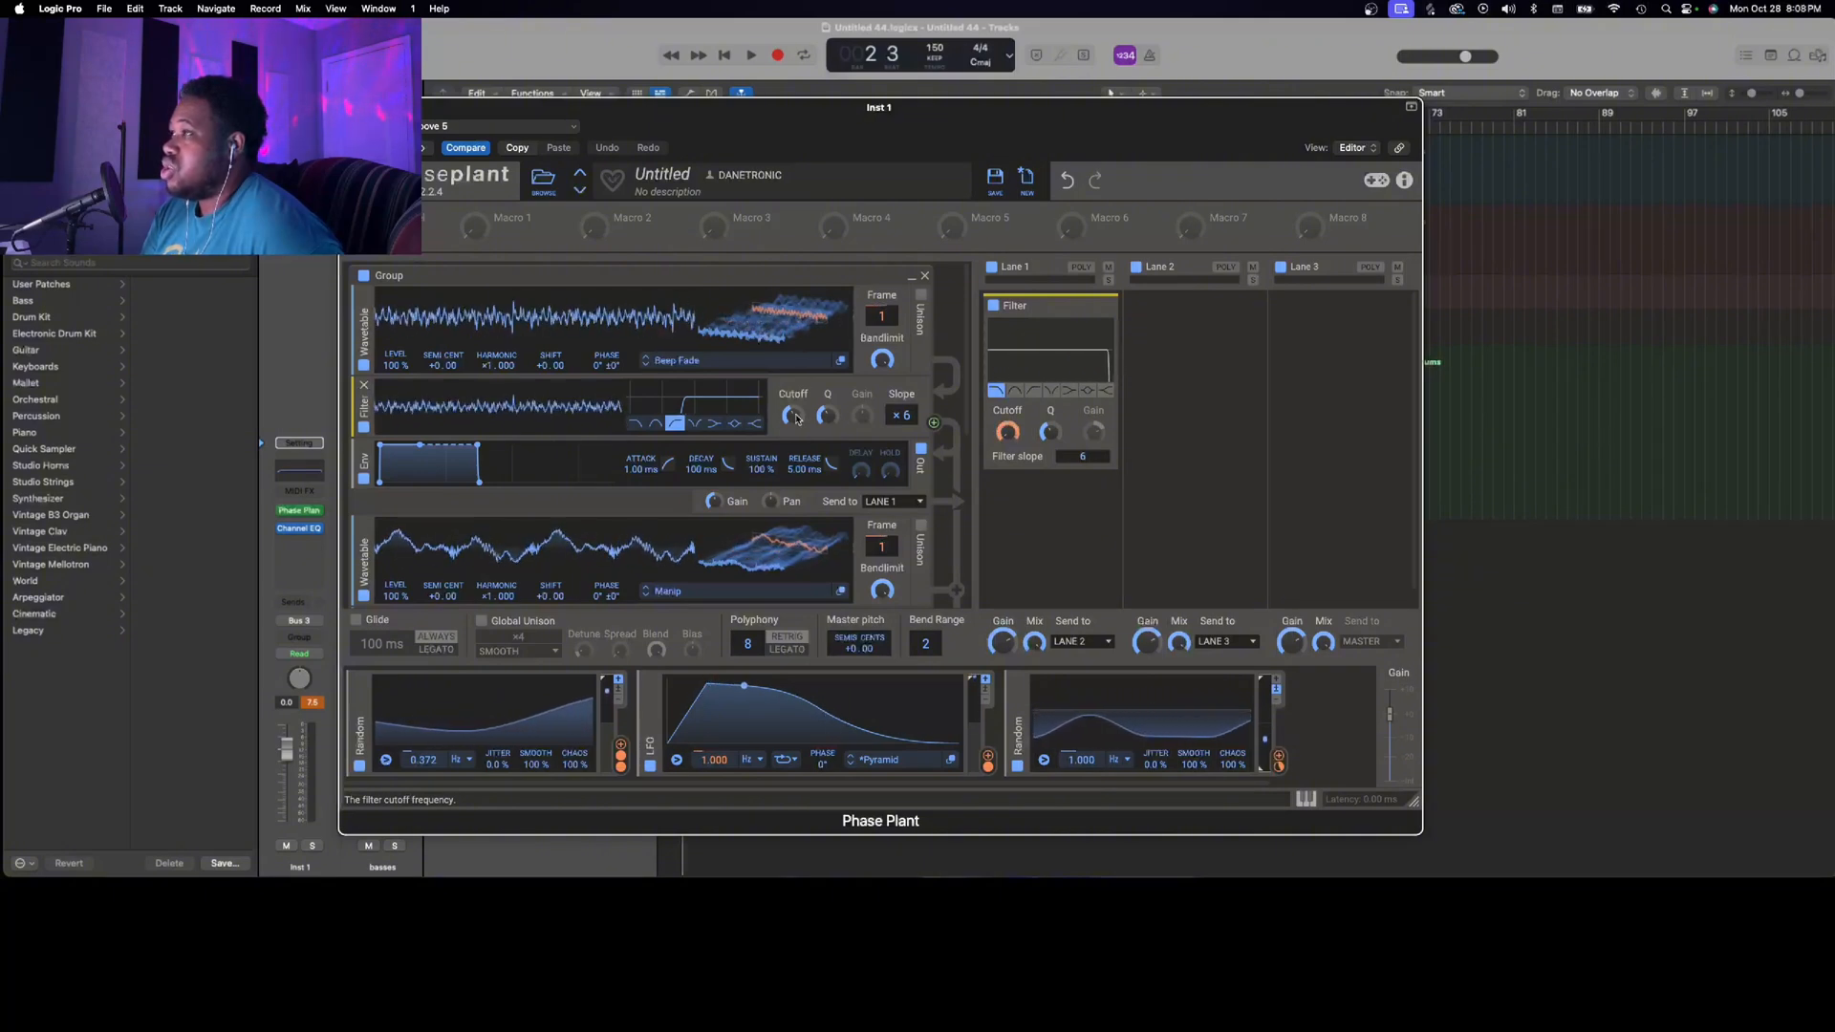
Insert a high-pass Filter with a ×6 slope after the Manip wavetable
scroll(715, 443, down, 5)
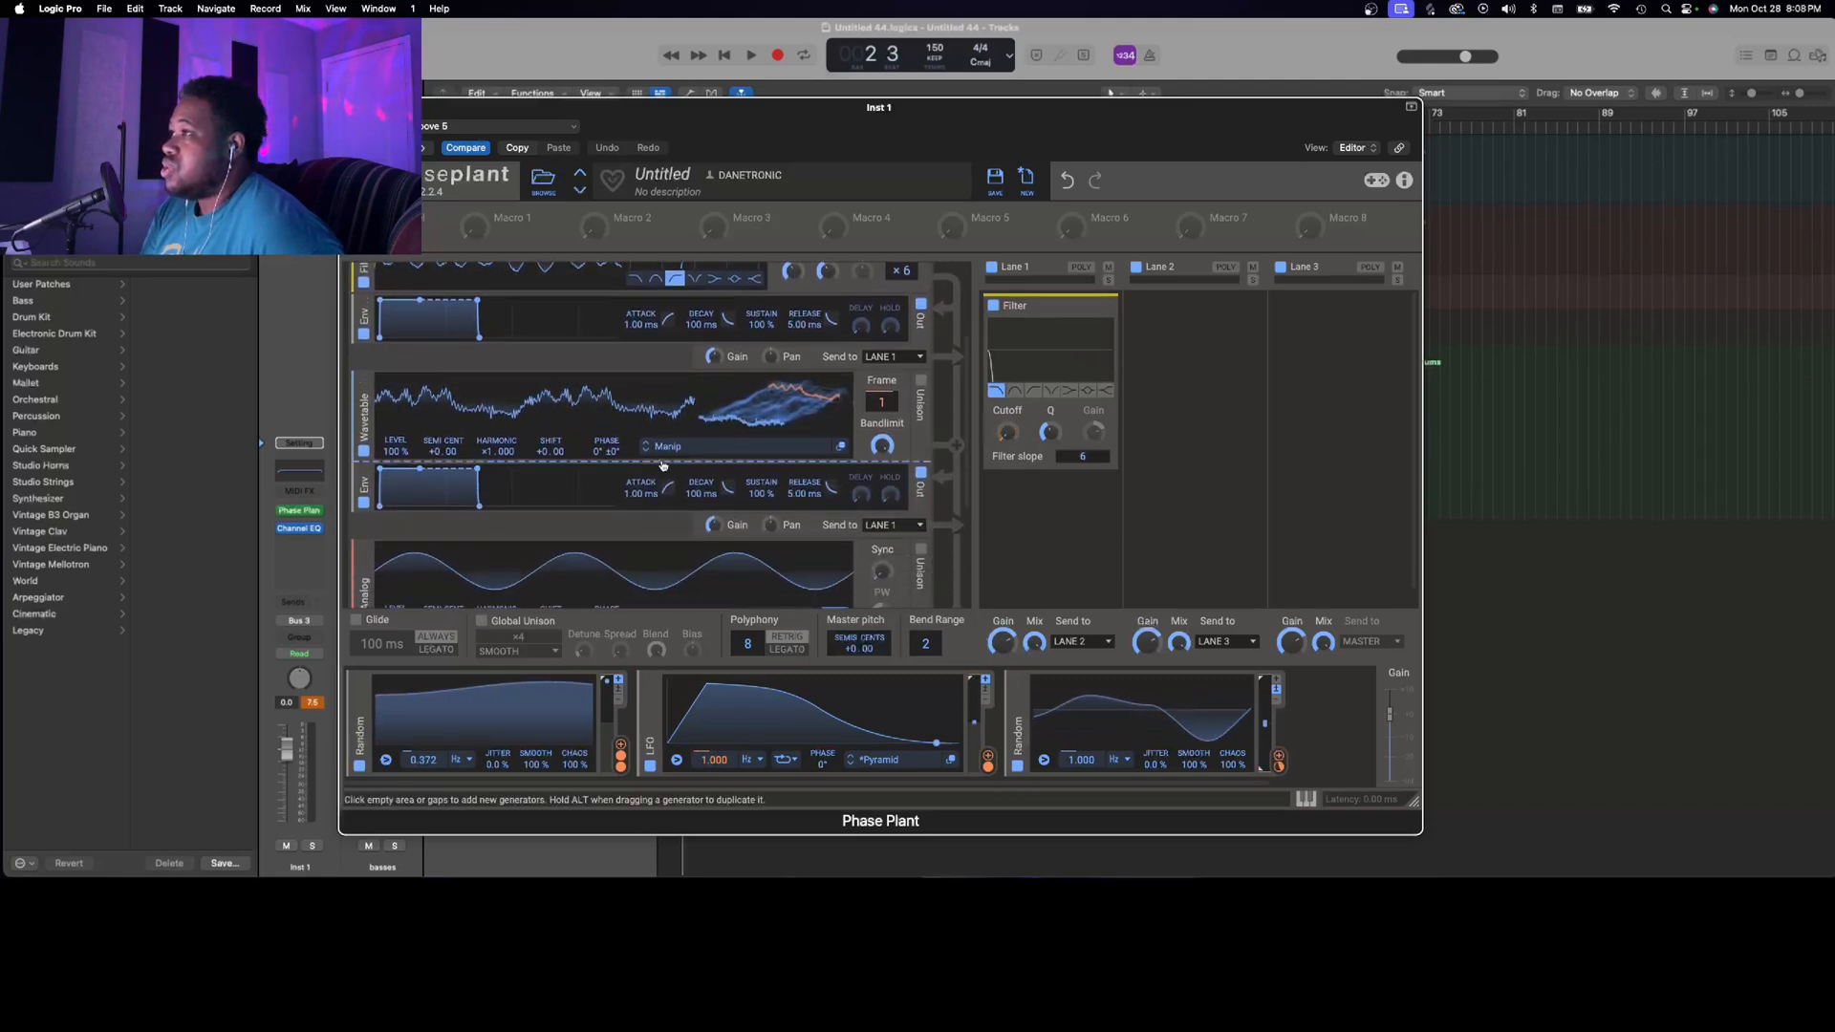
click(663, 463)
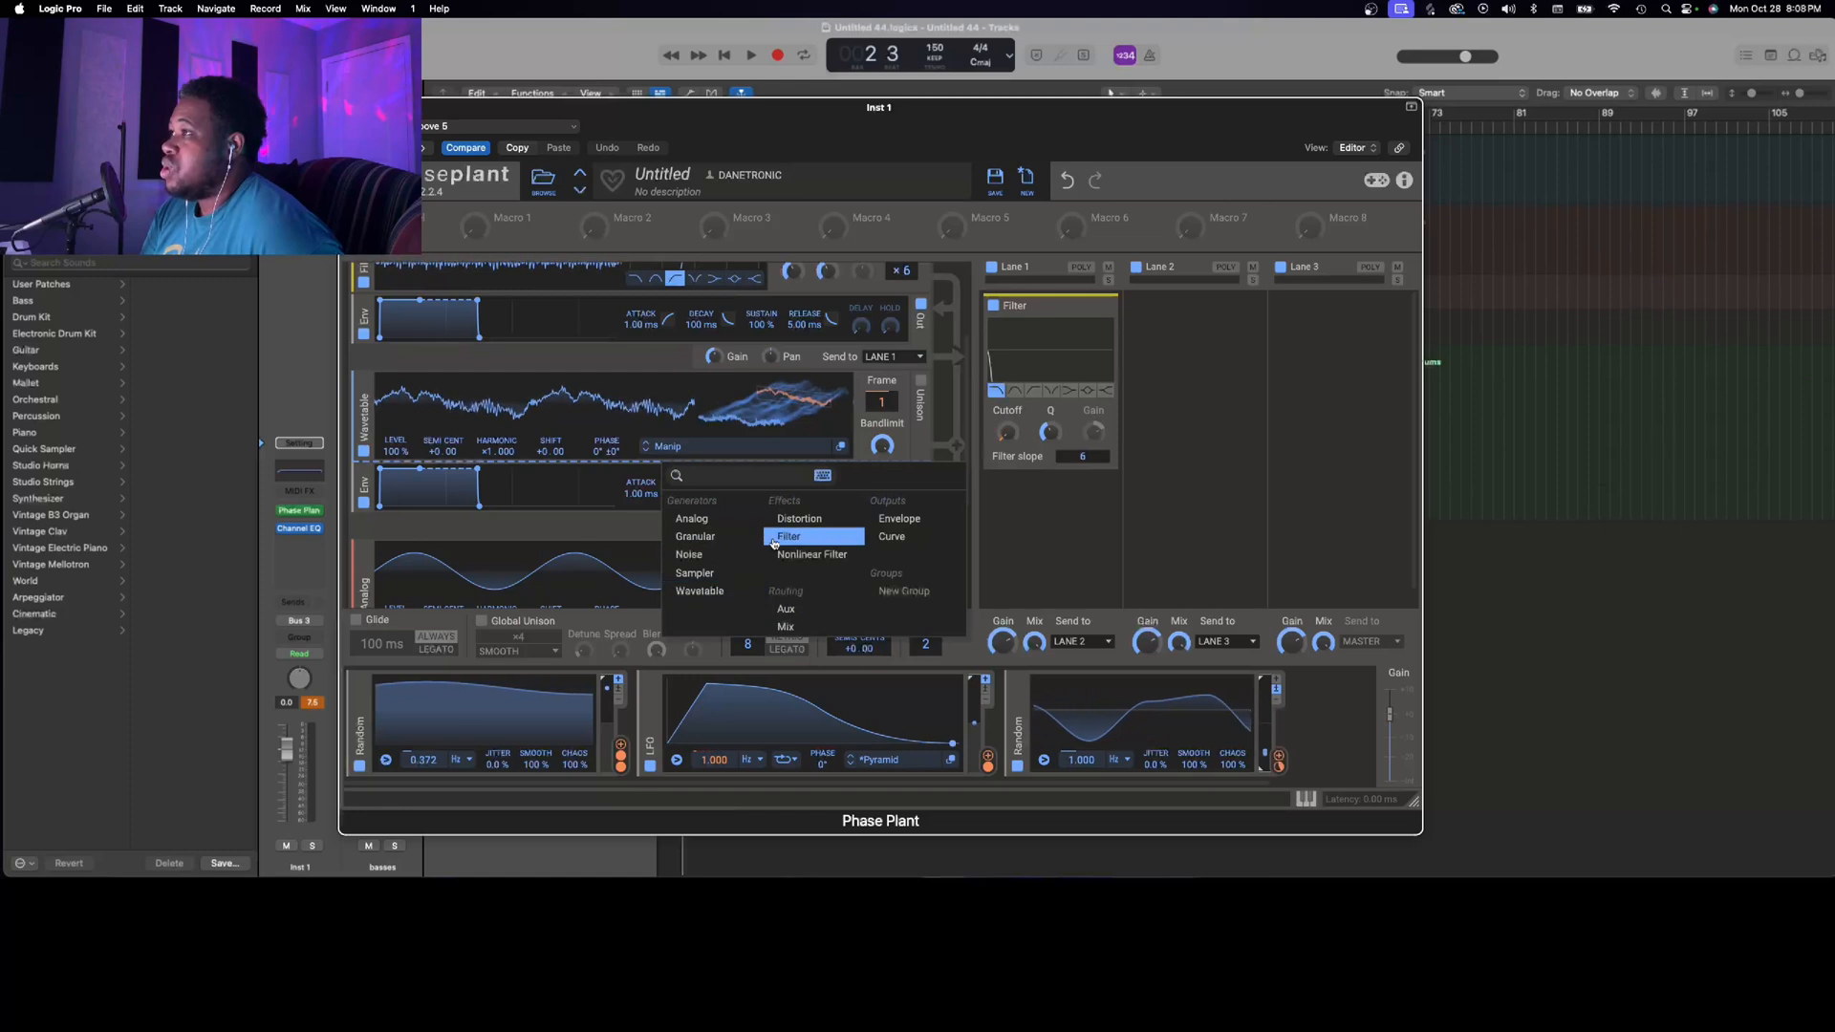
click(786, 536)
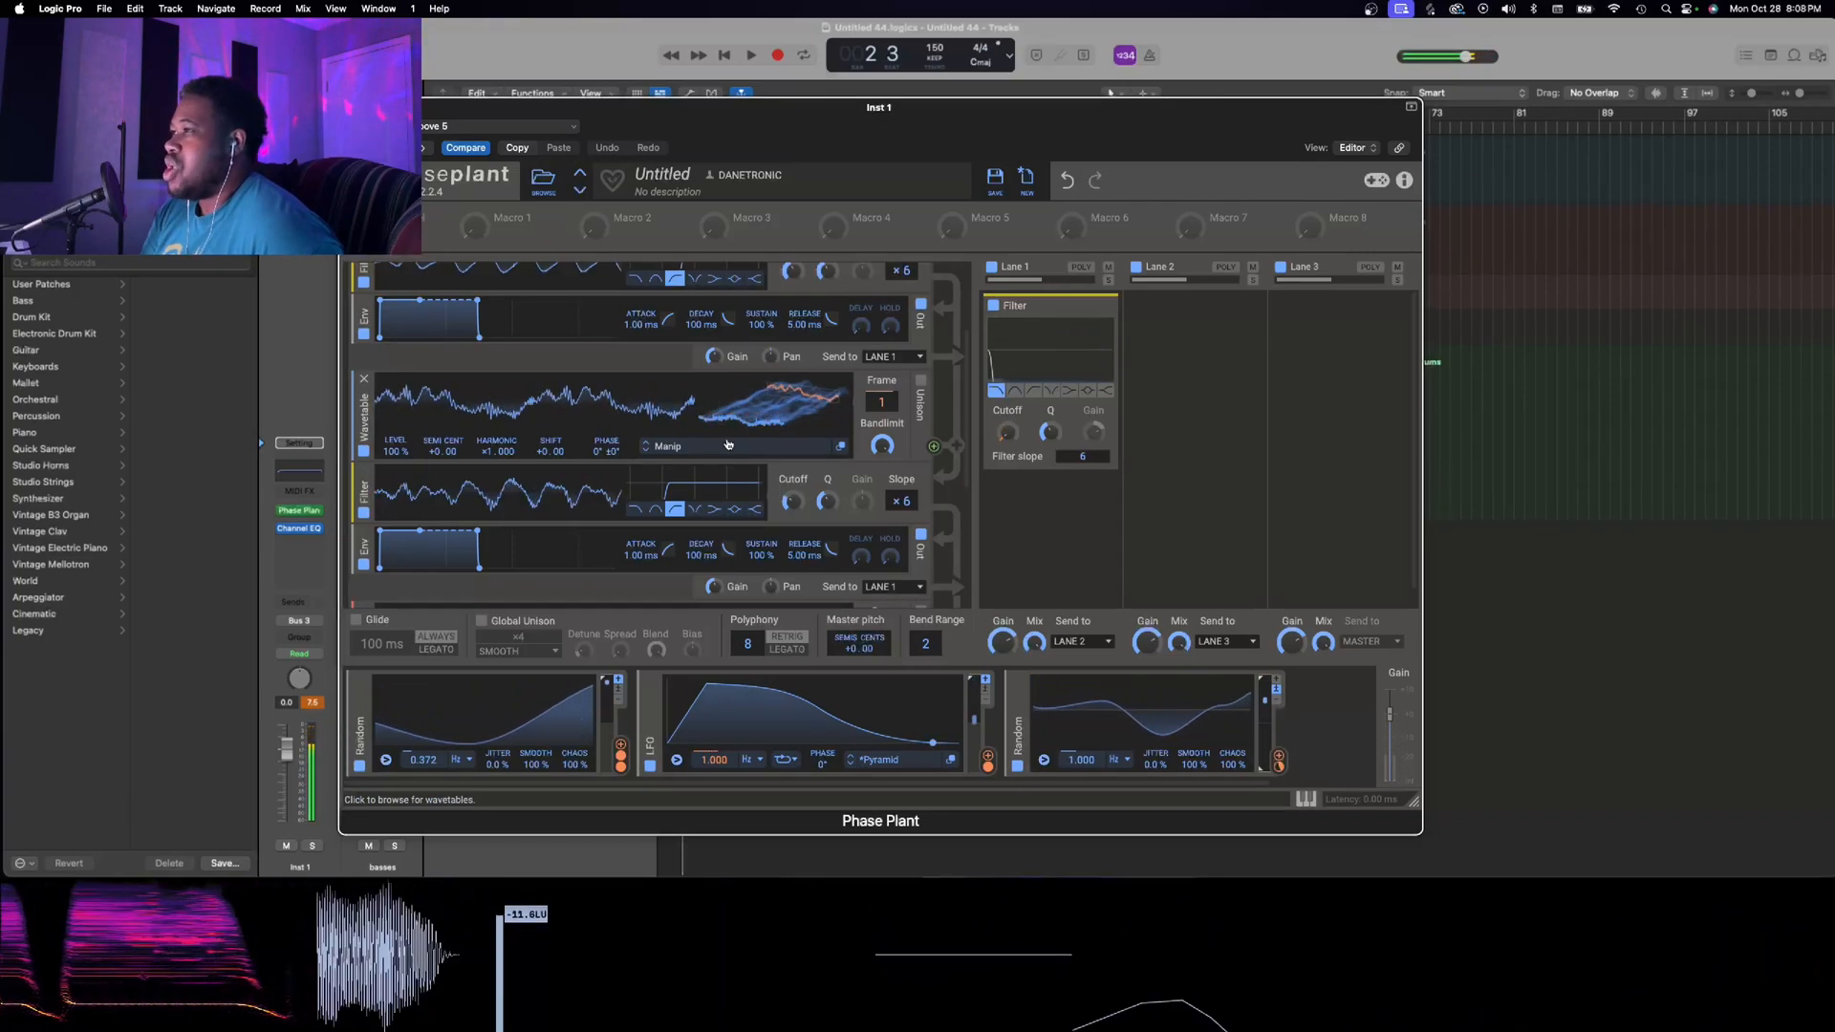
Try a Saturate distortion with increased drive after the analog sine generator, and remove the distortion module
scroll(652, 514, down, 5)
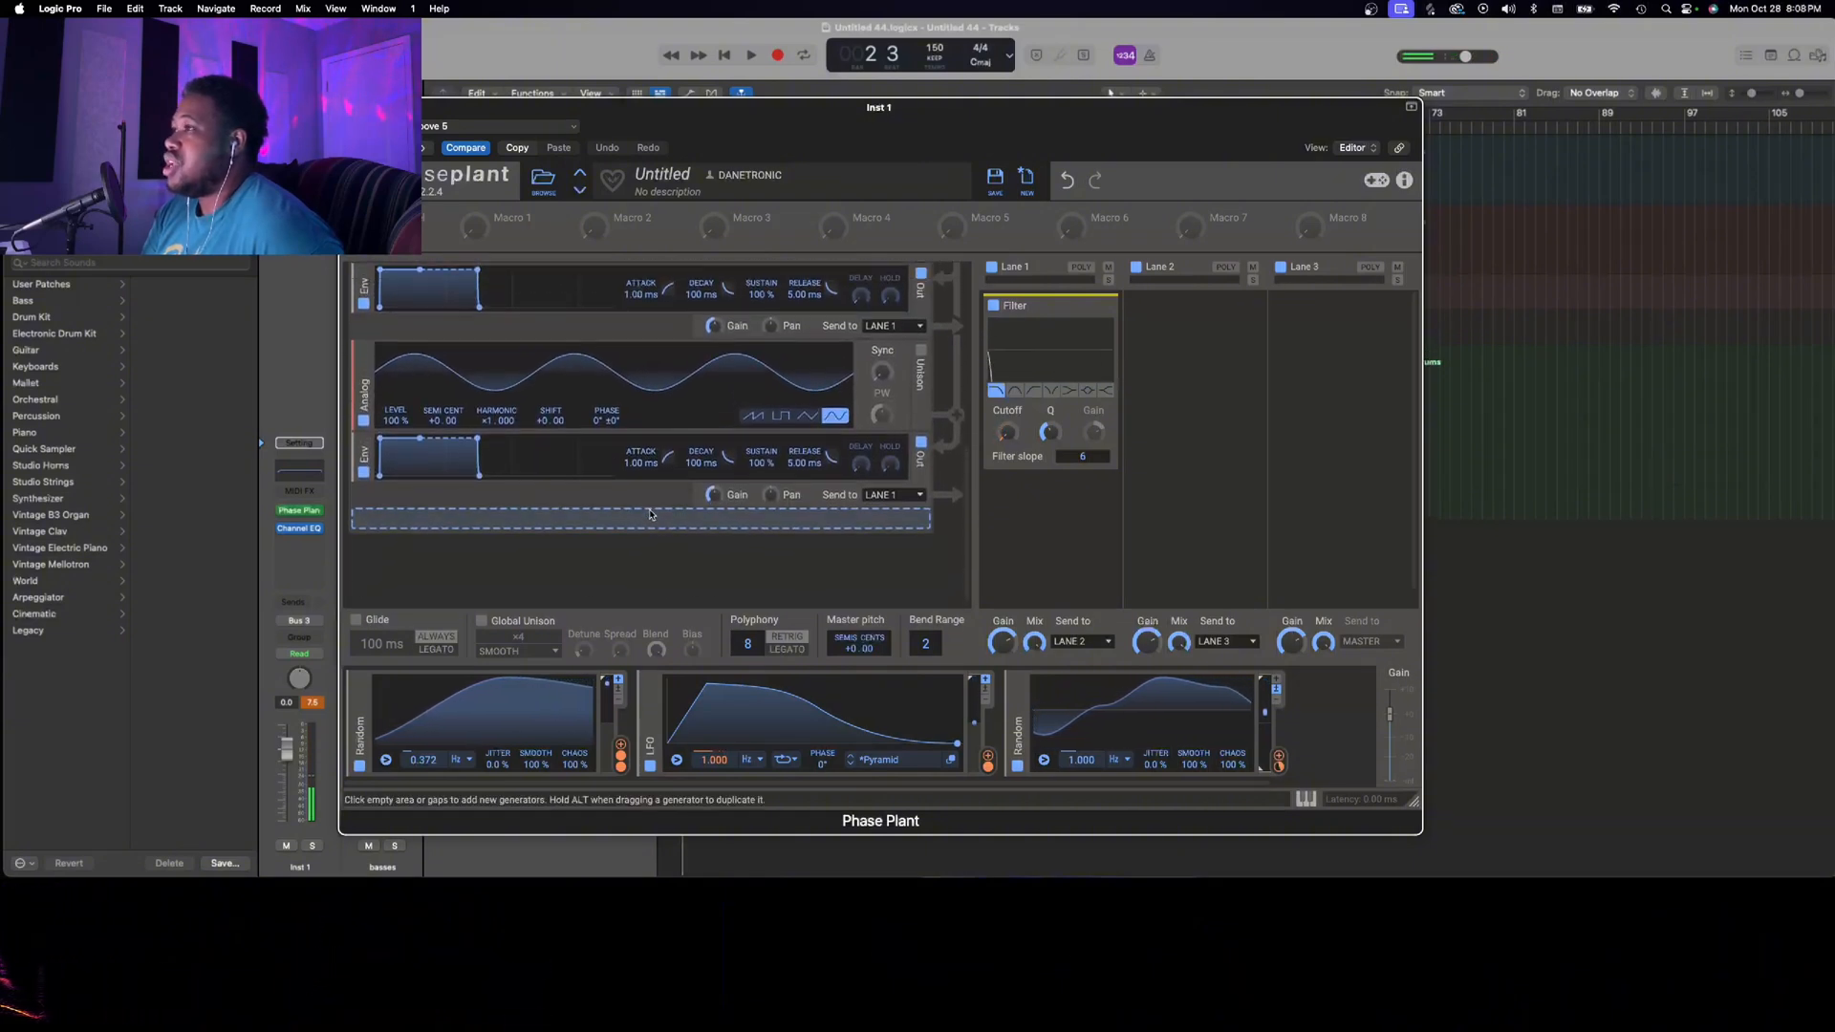
scroll(724, 460, up, 2)
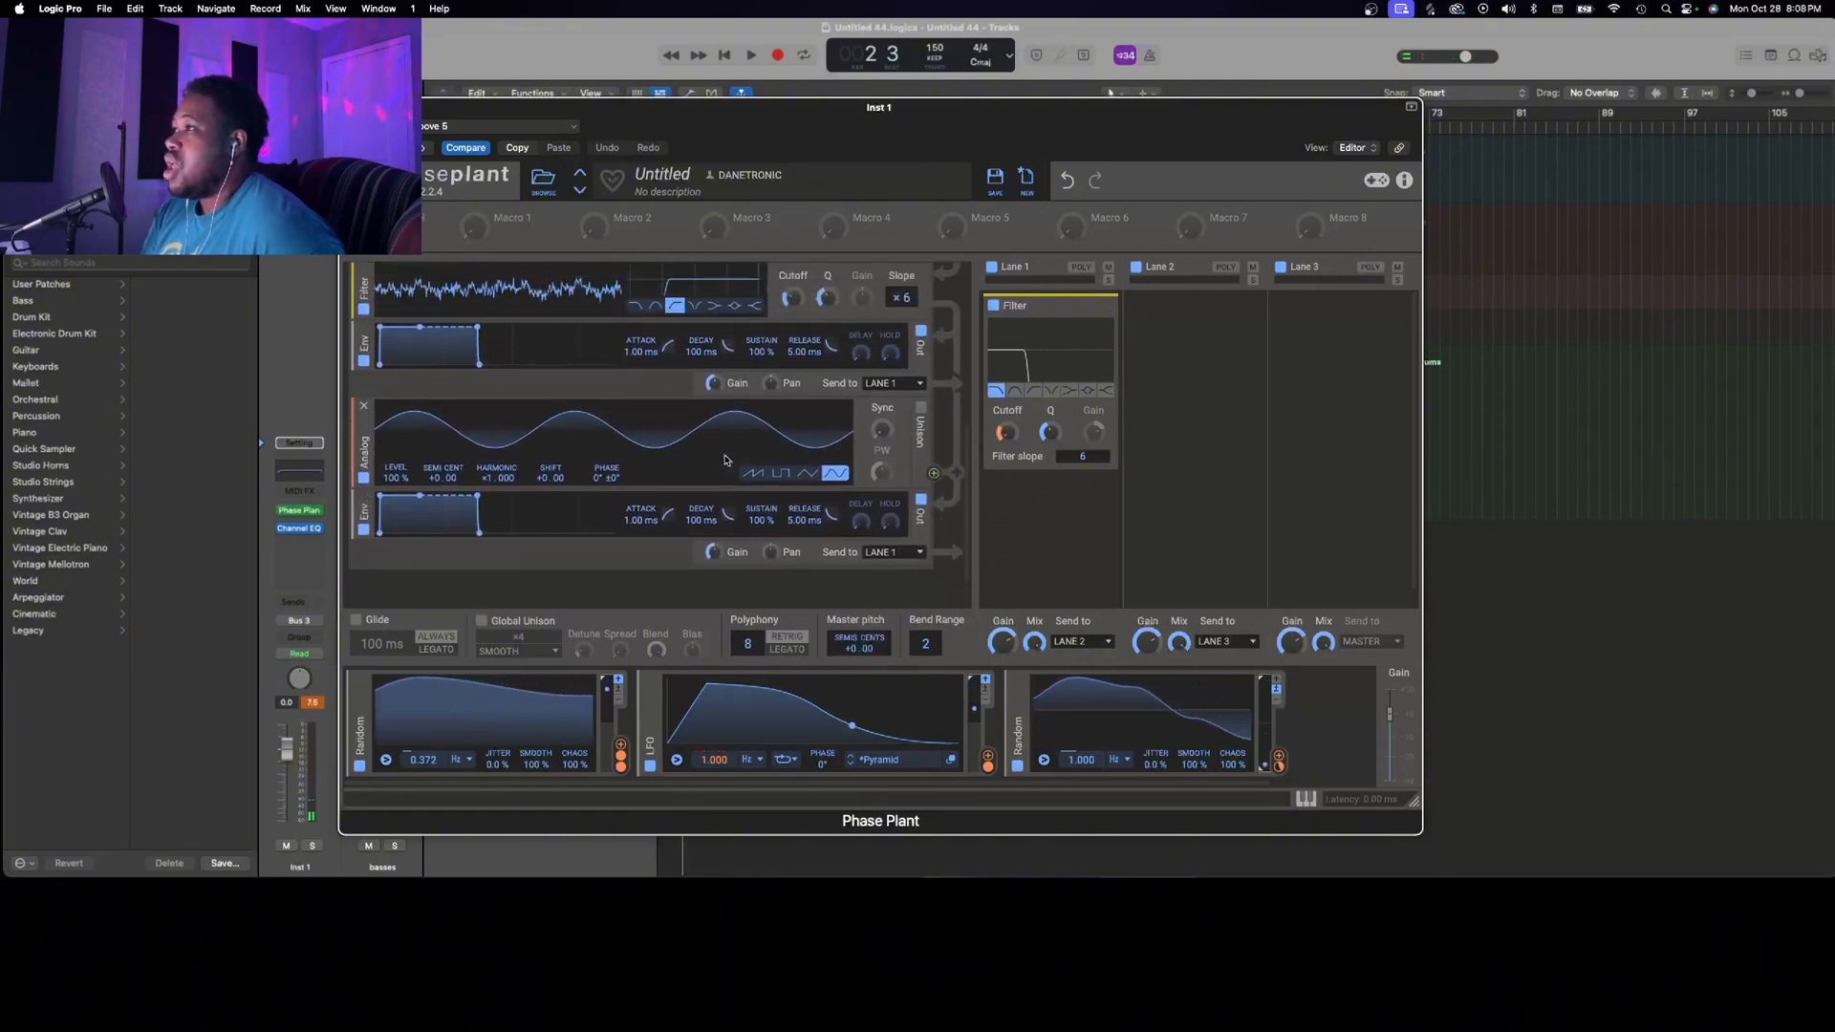
click(695, 494)
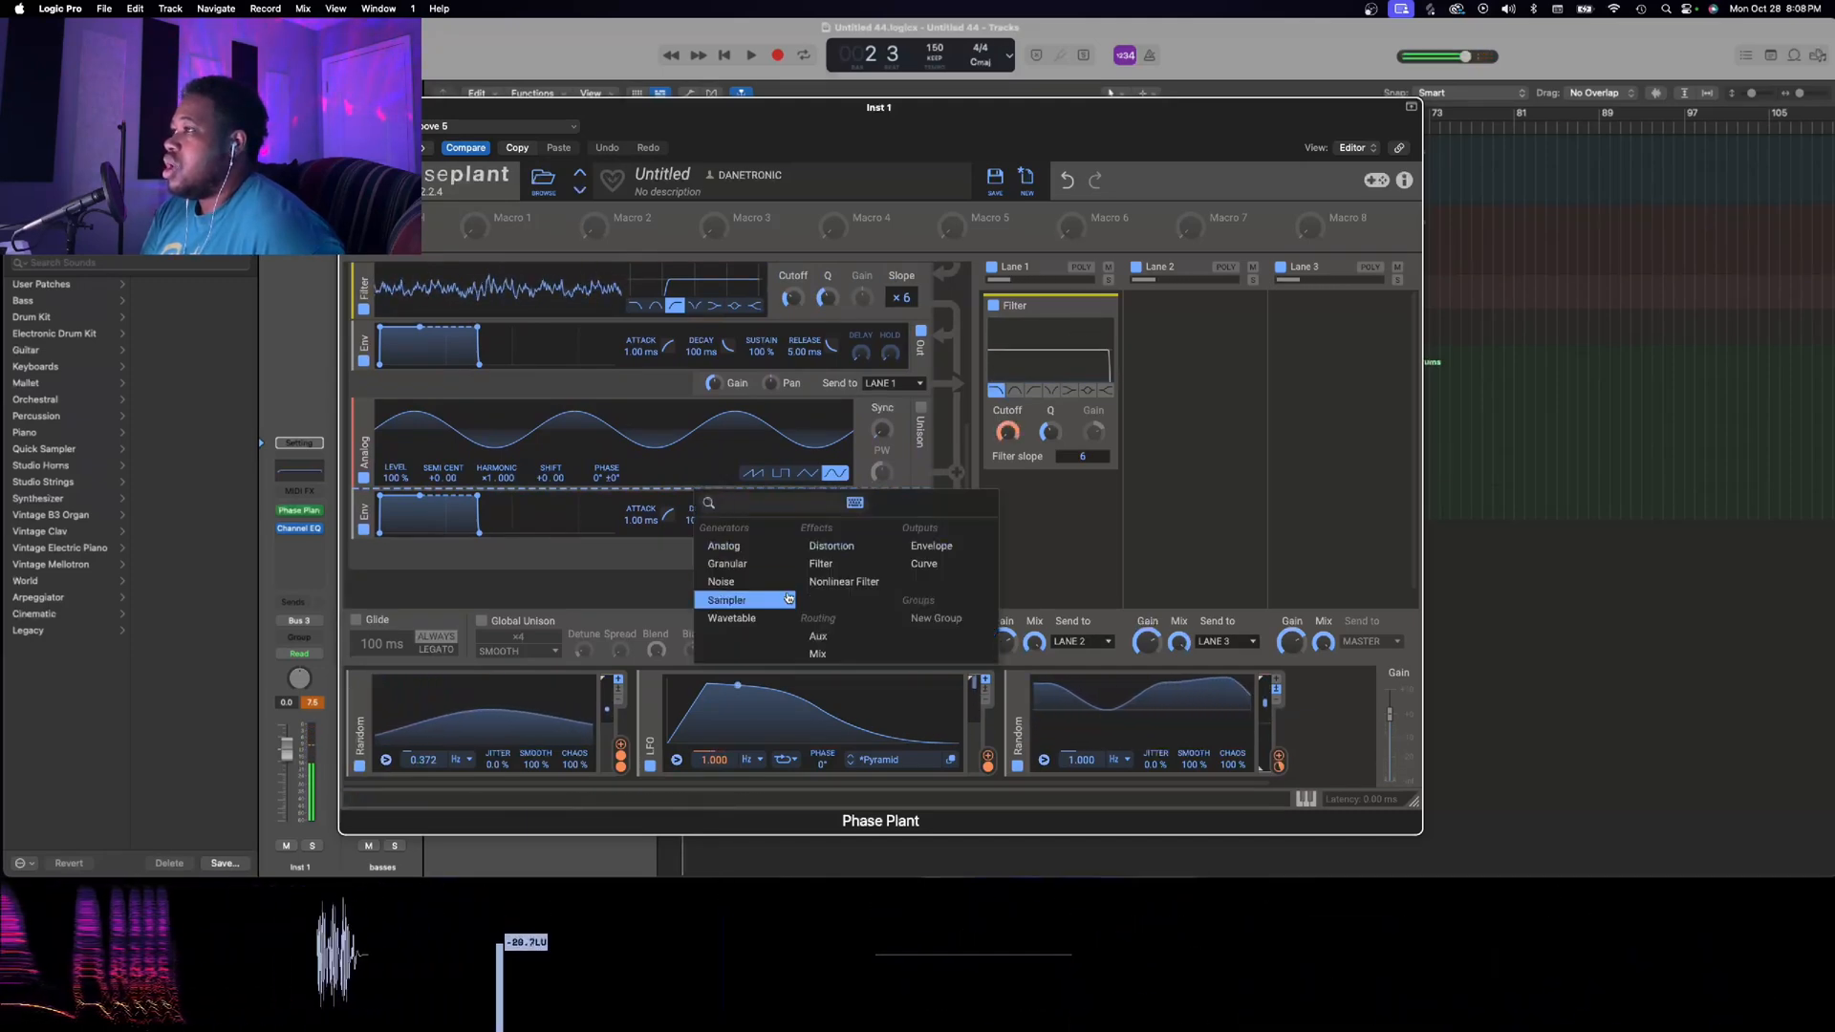
click(822, 547)
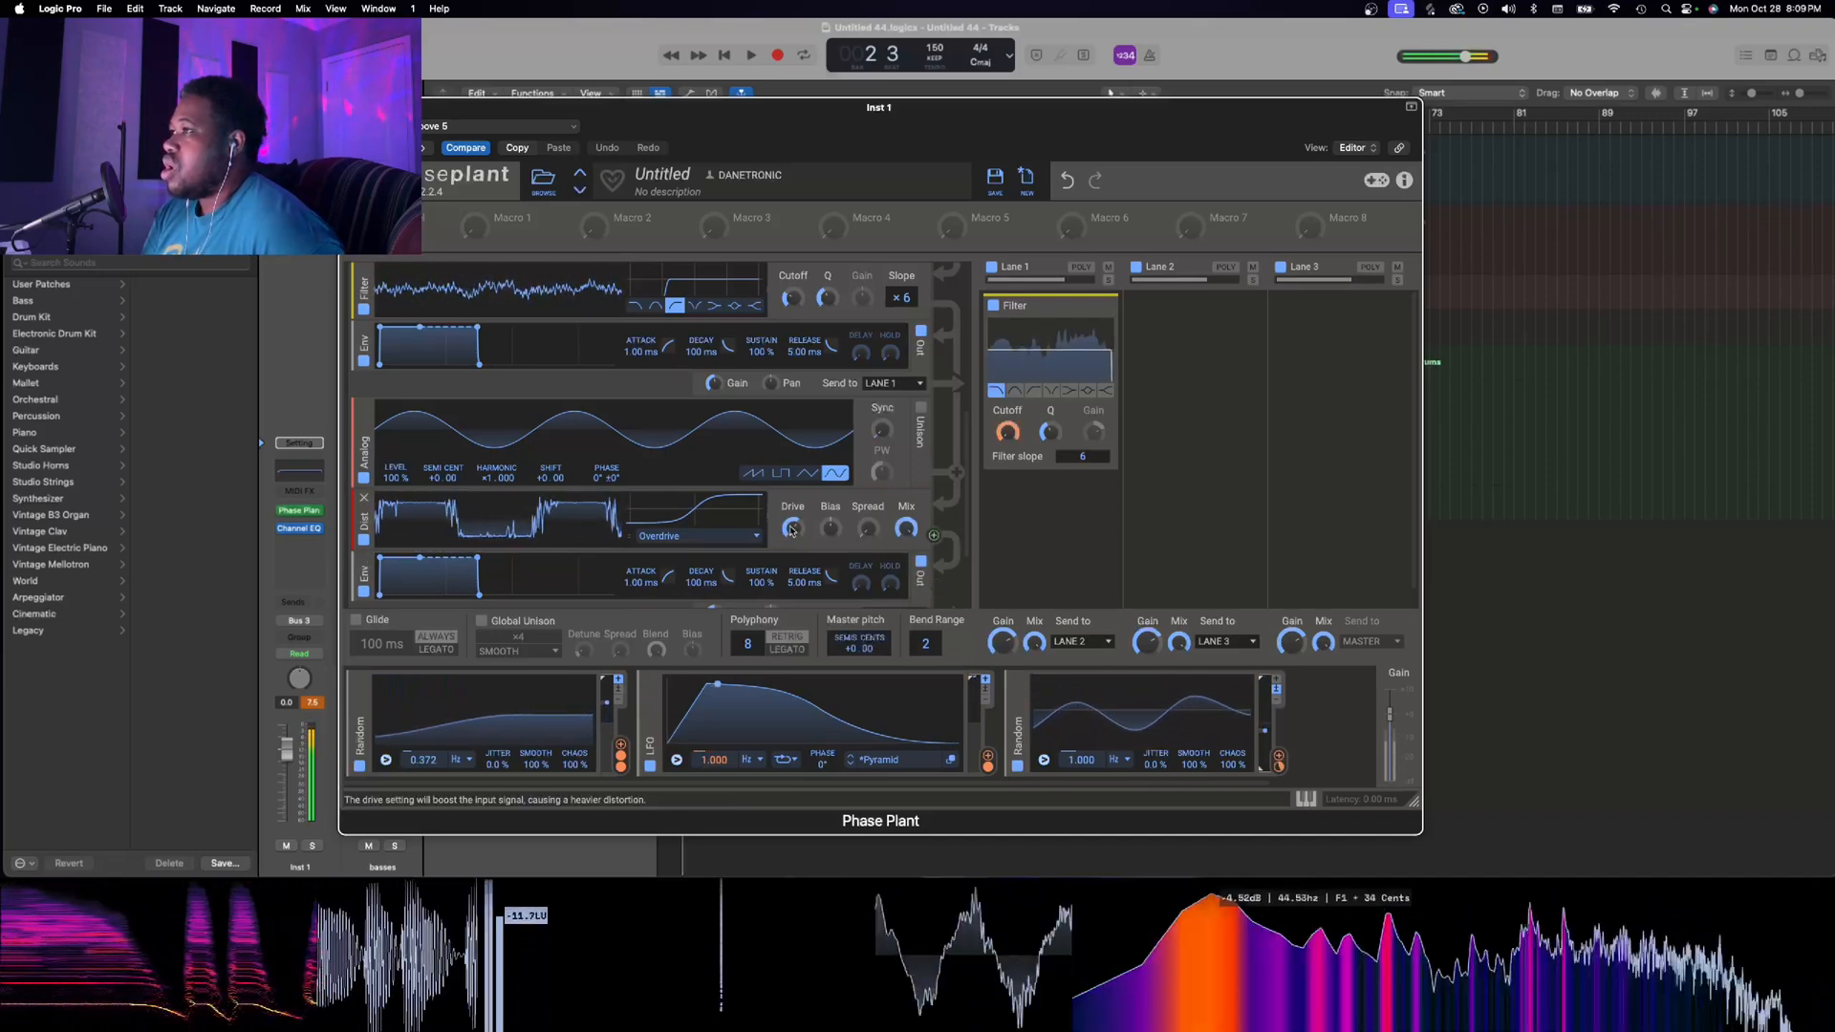
click(736, 535)
click(669, 554)
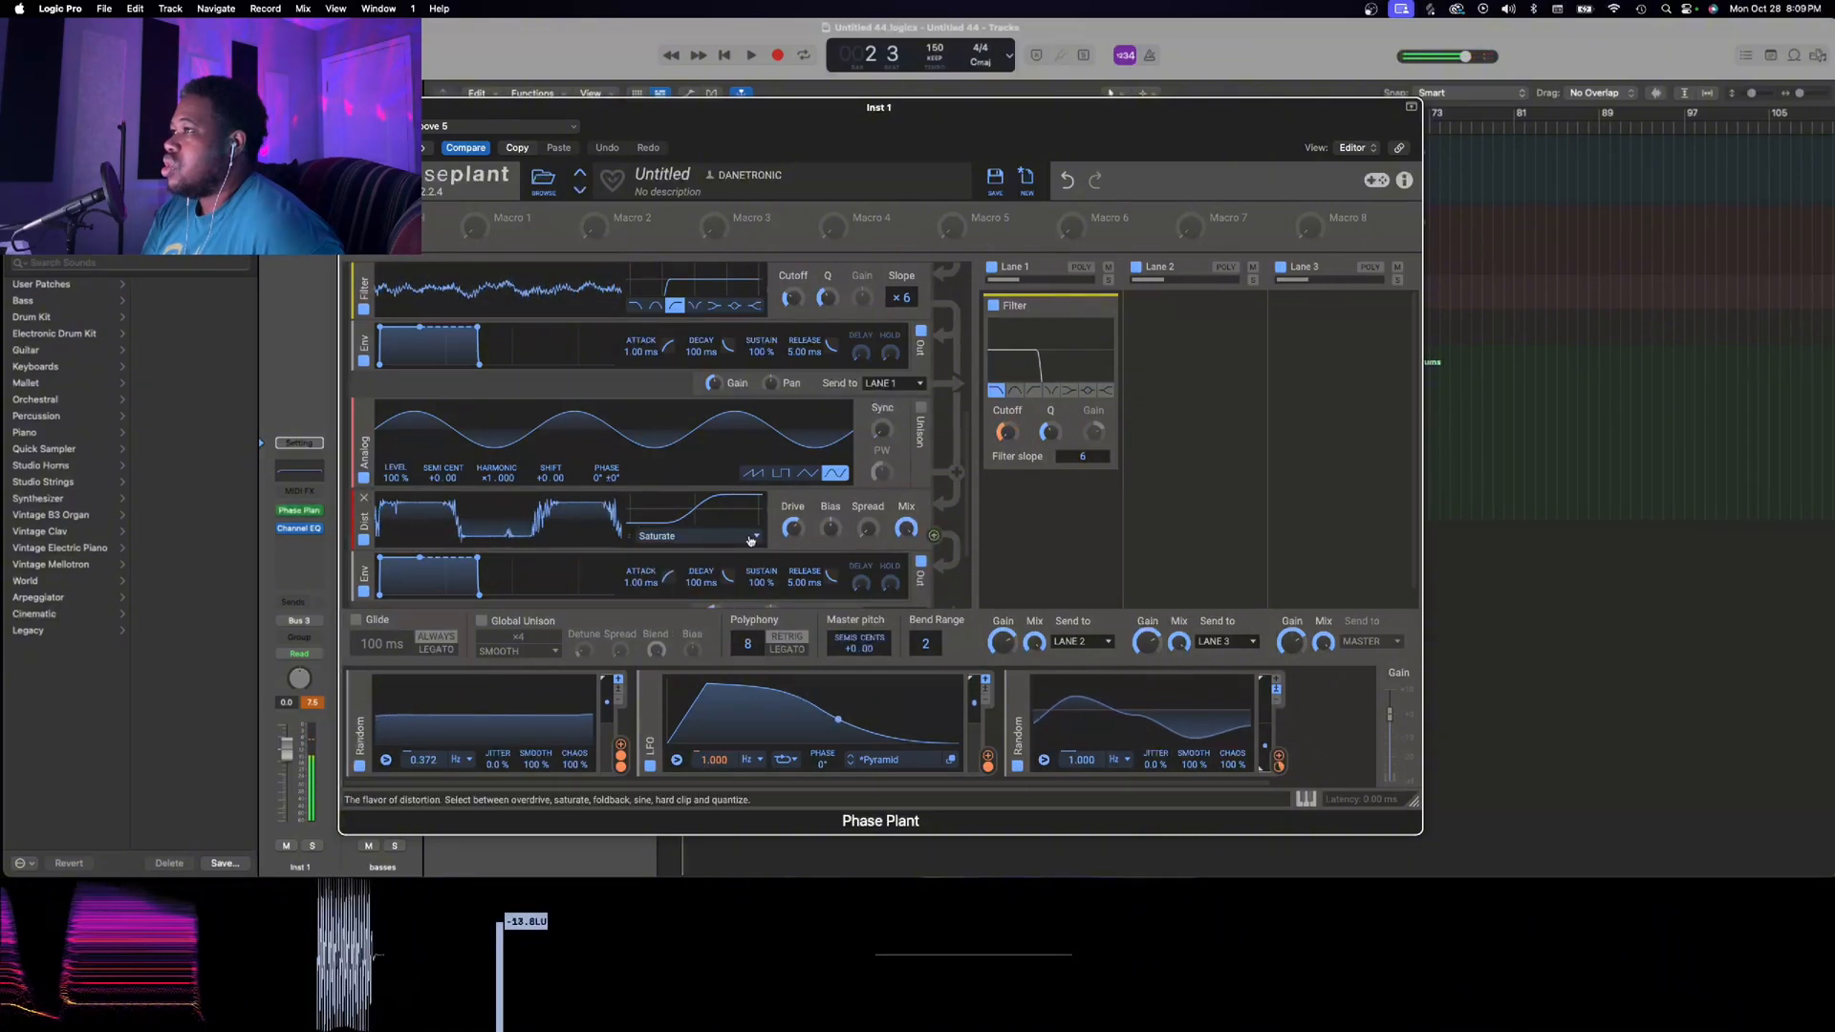
drag(793, 529, 795, 534)
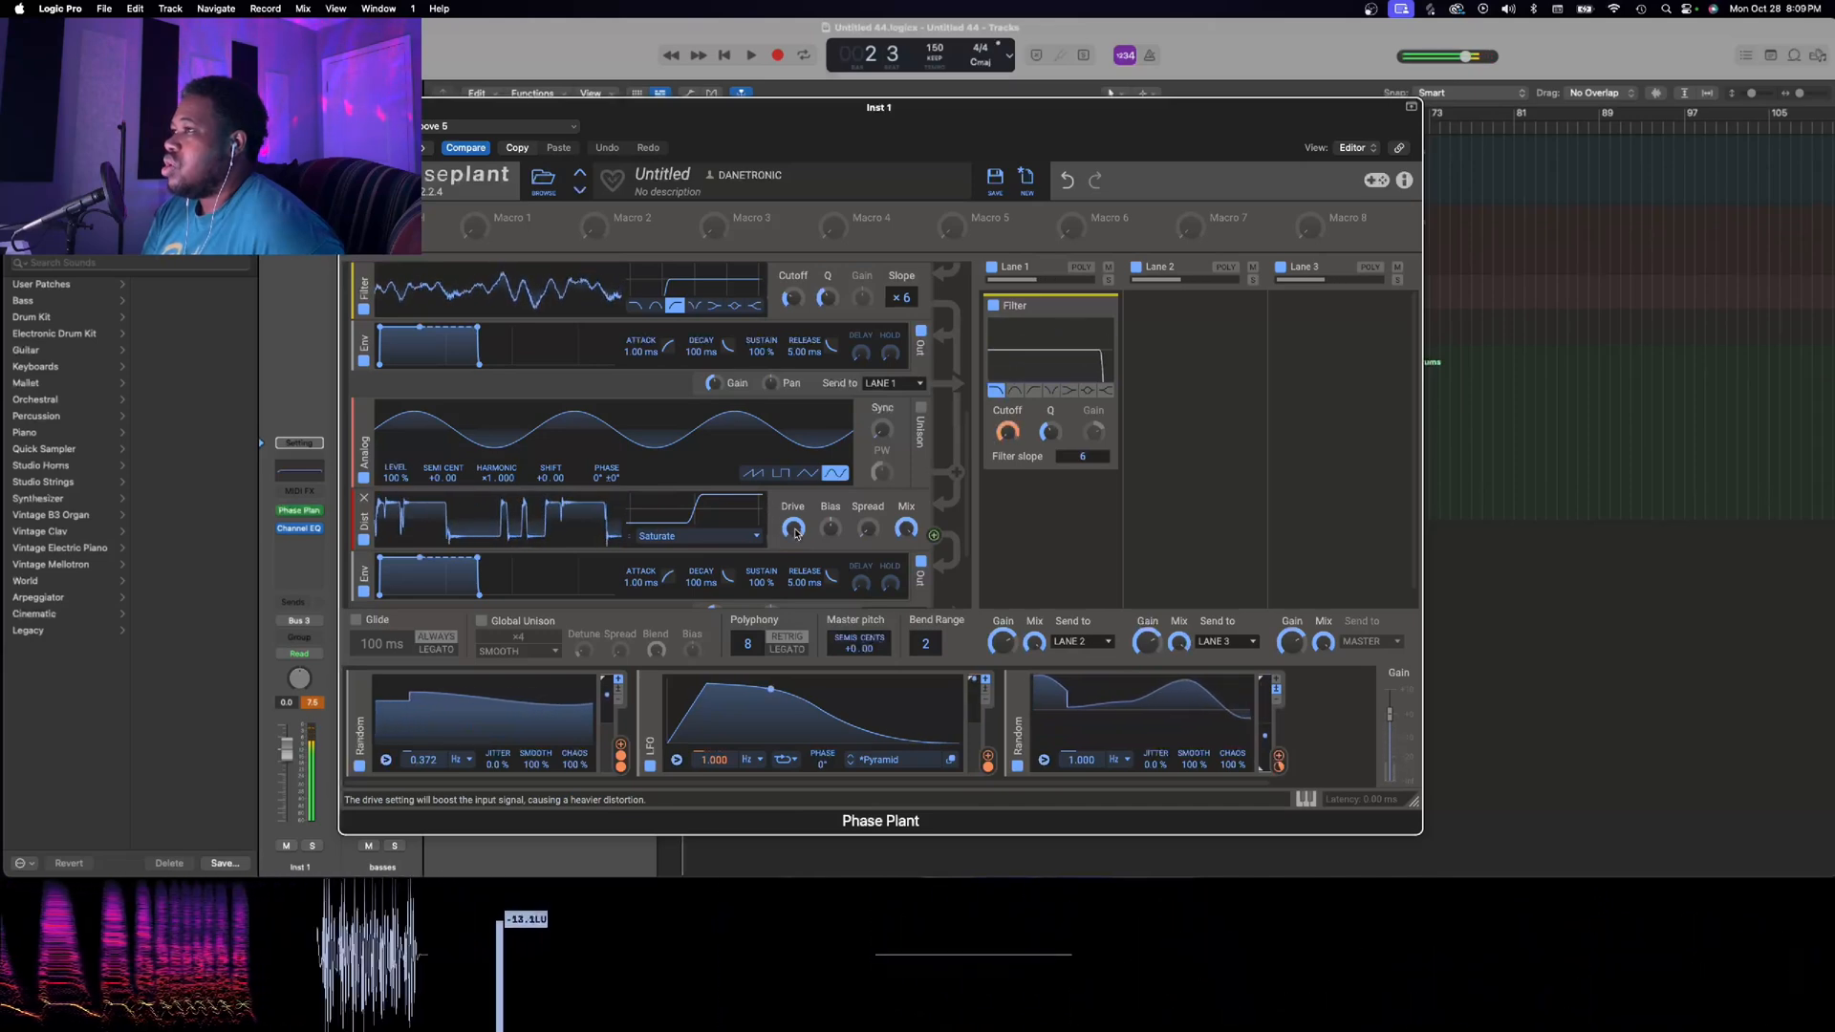
click(363, 498)
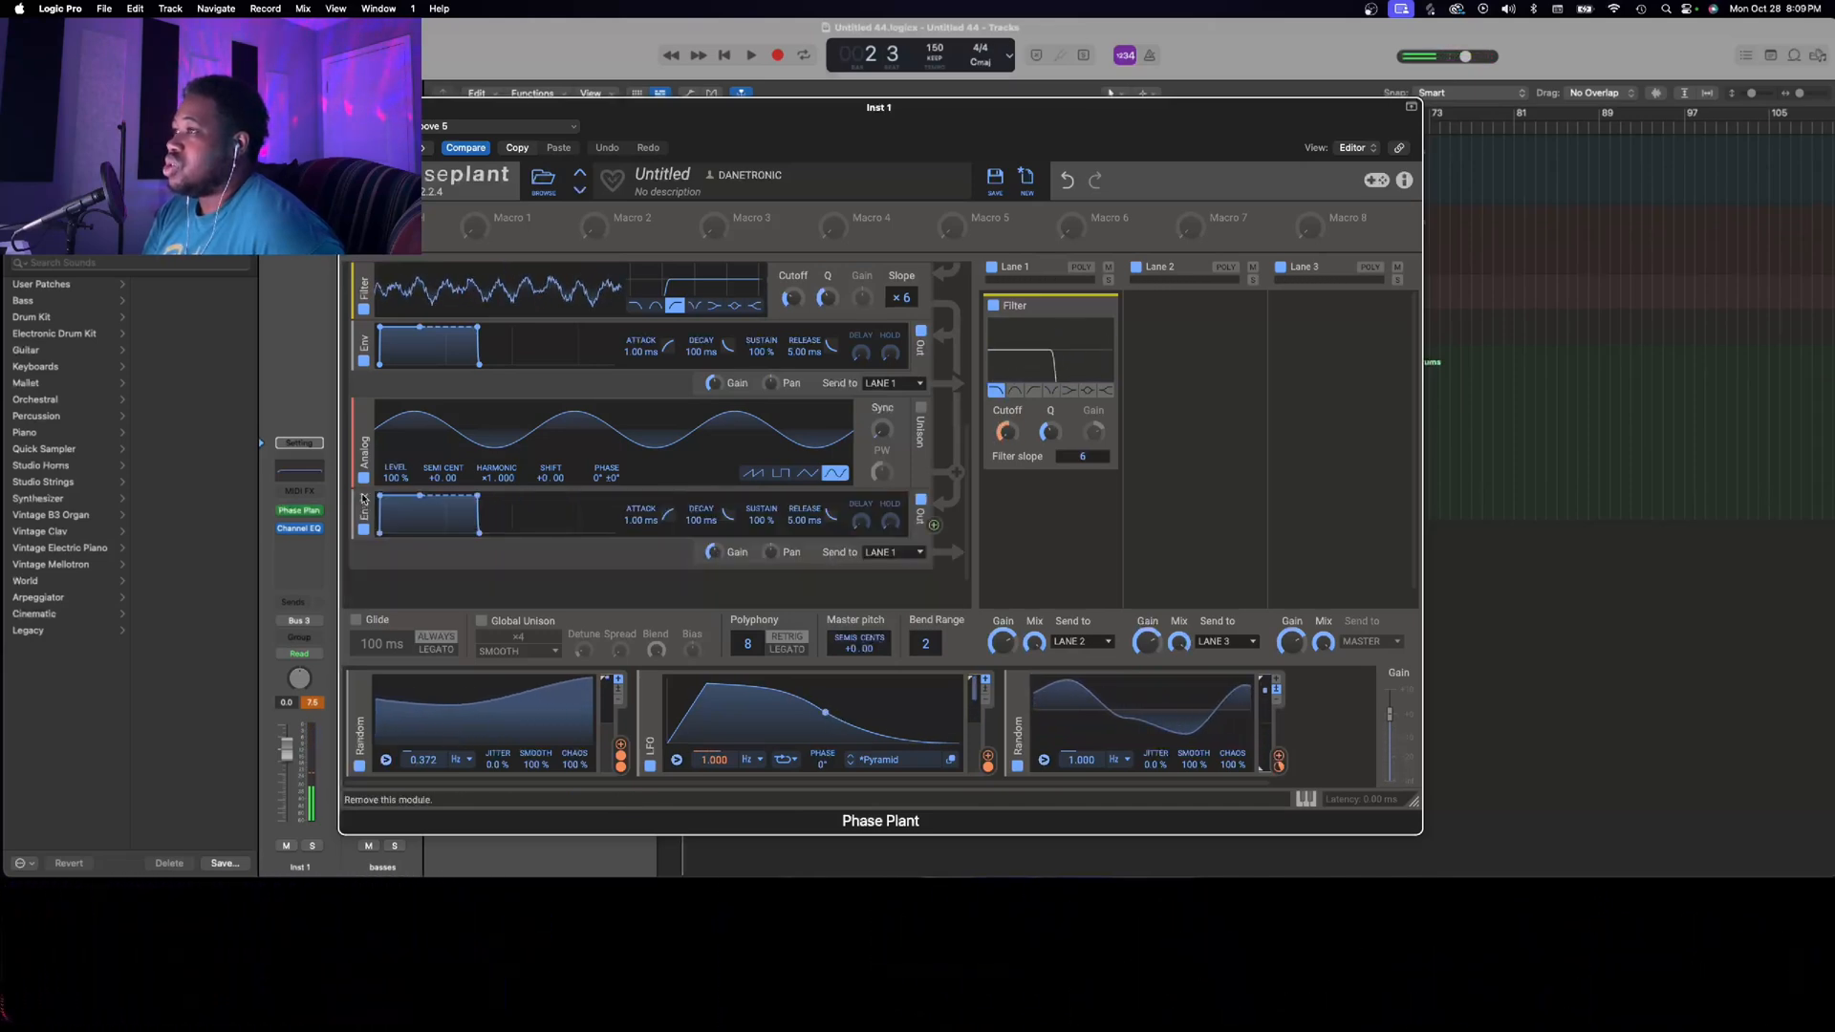
Insert a Distortion module between the Manip wavetable and its filter, and set its type to Saturate
scroll(547, 439, up, 6)
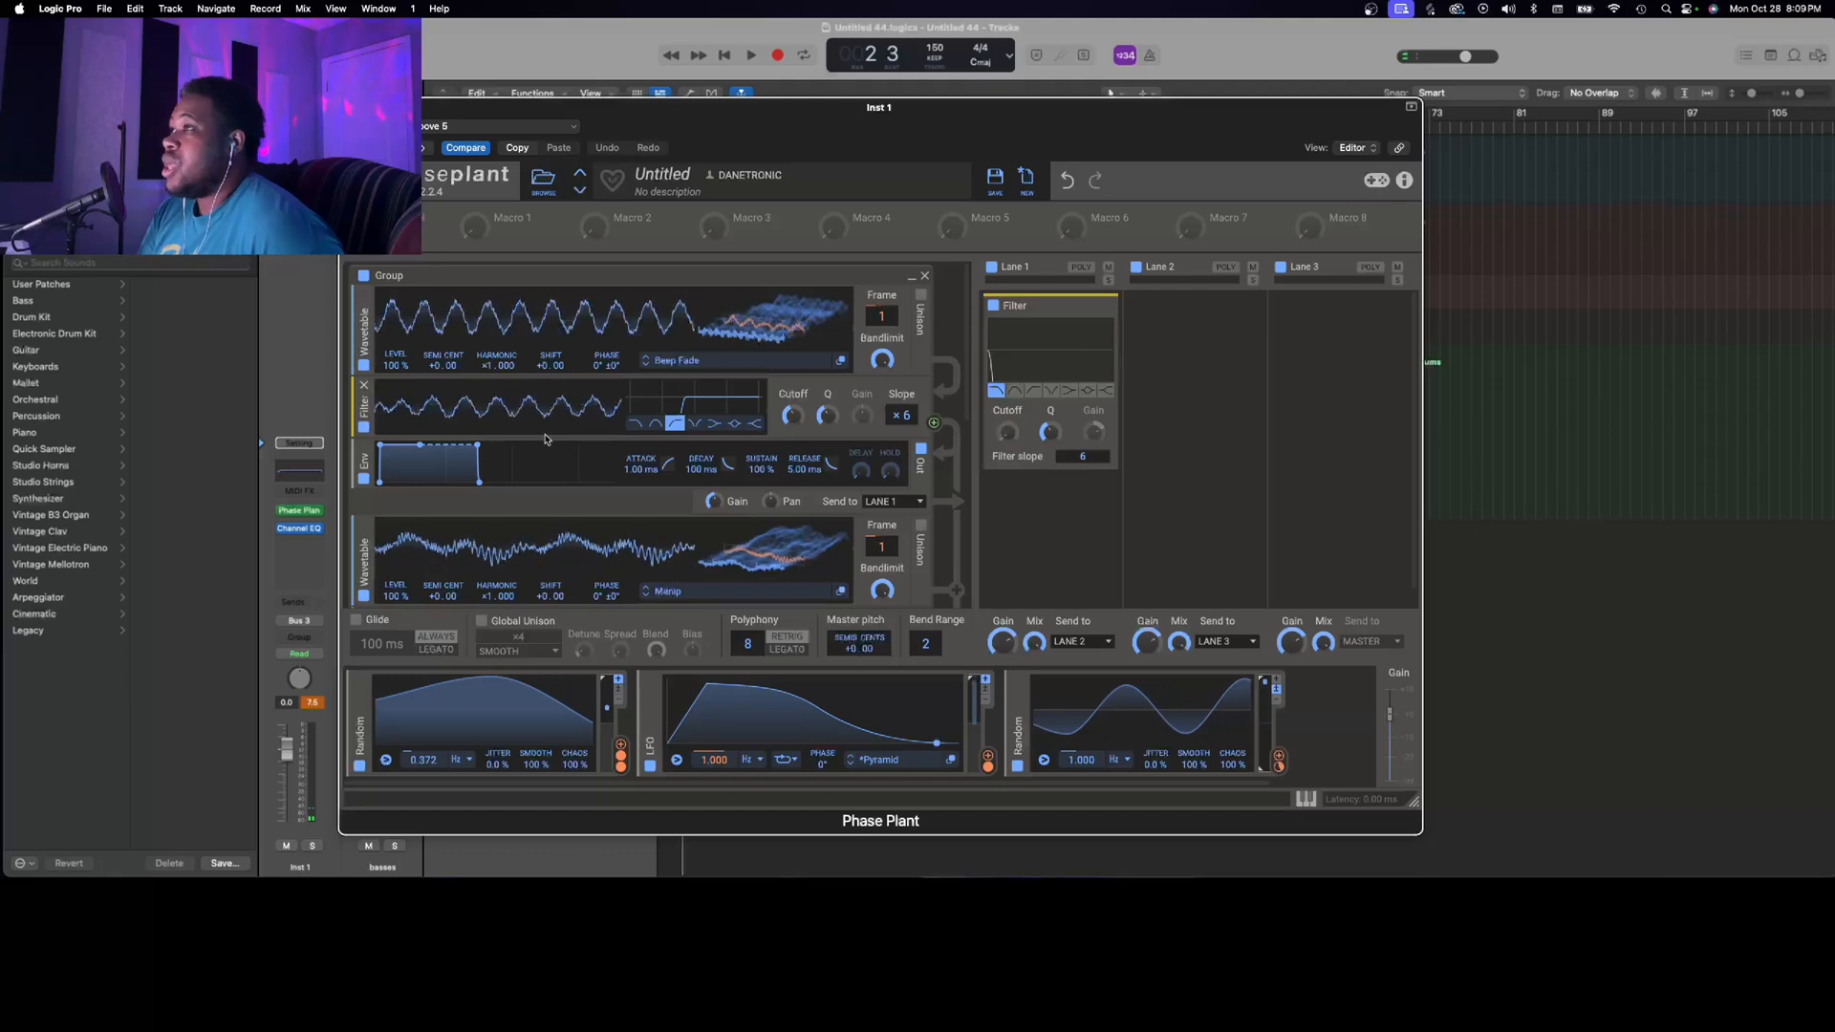
scroll(588, 437, down, 3)
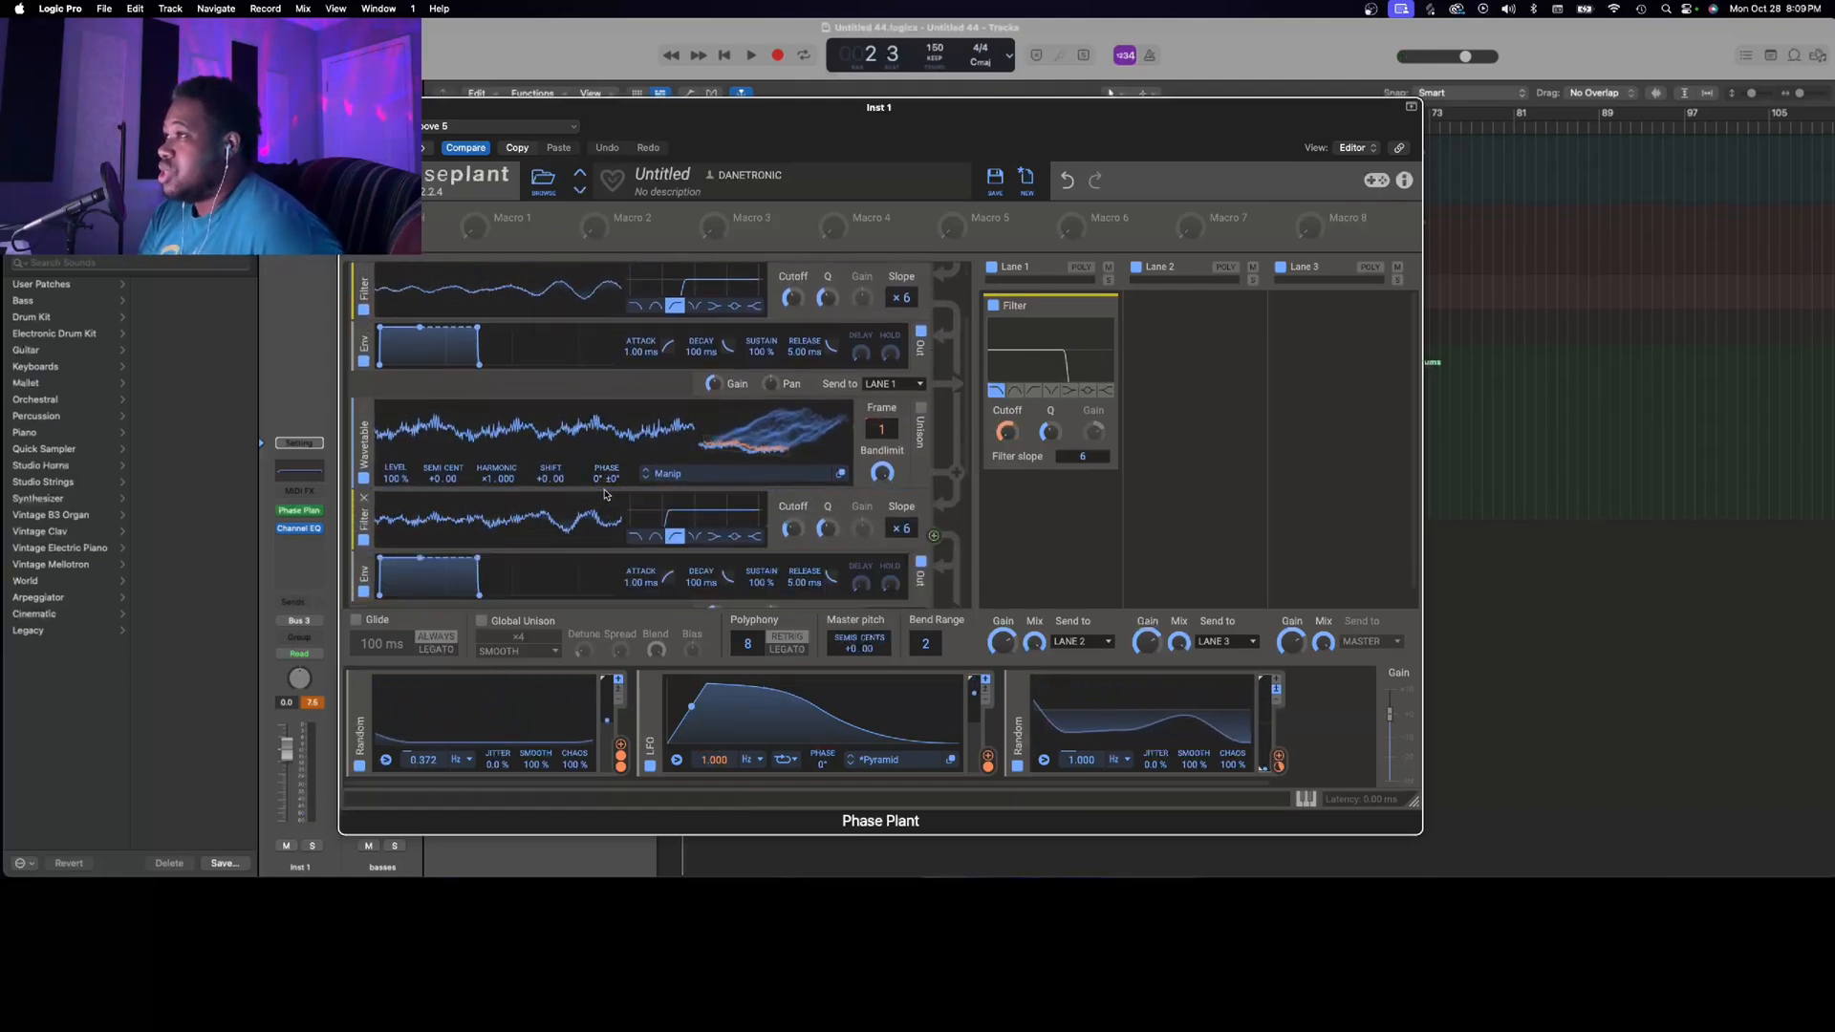
click(616, 490)
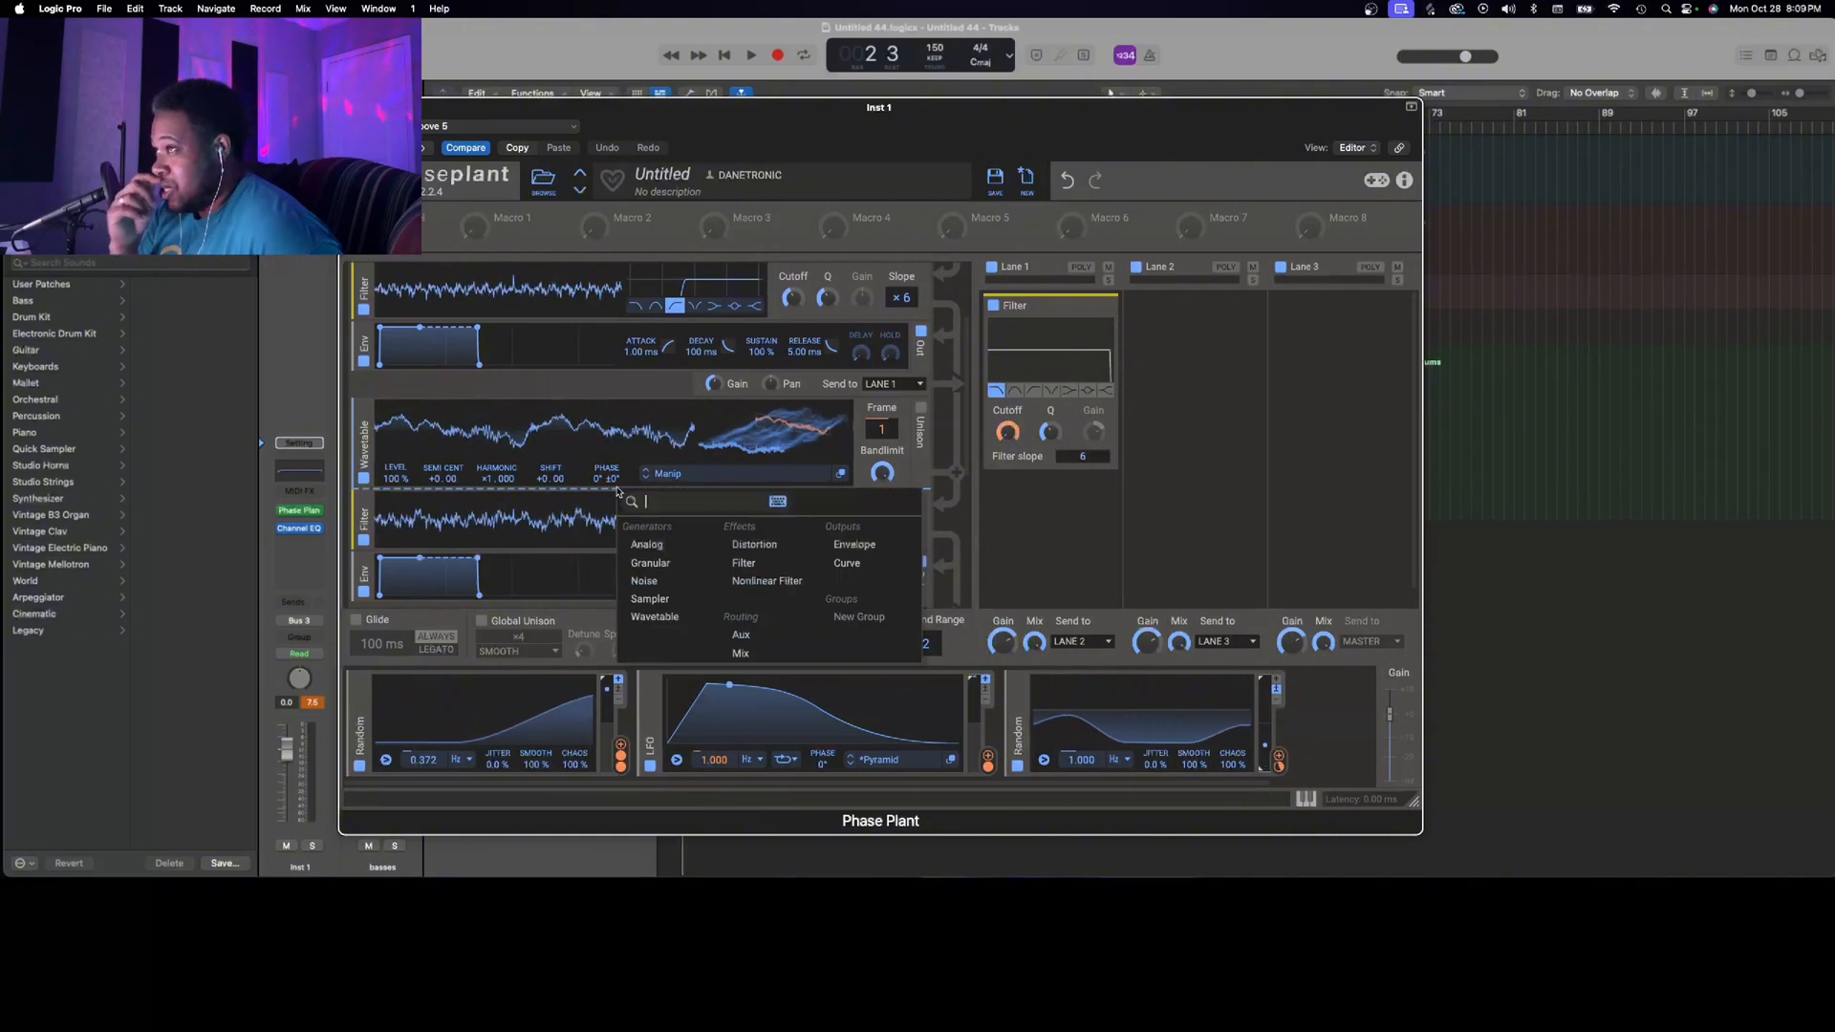
click(778, 546)
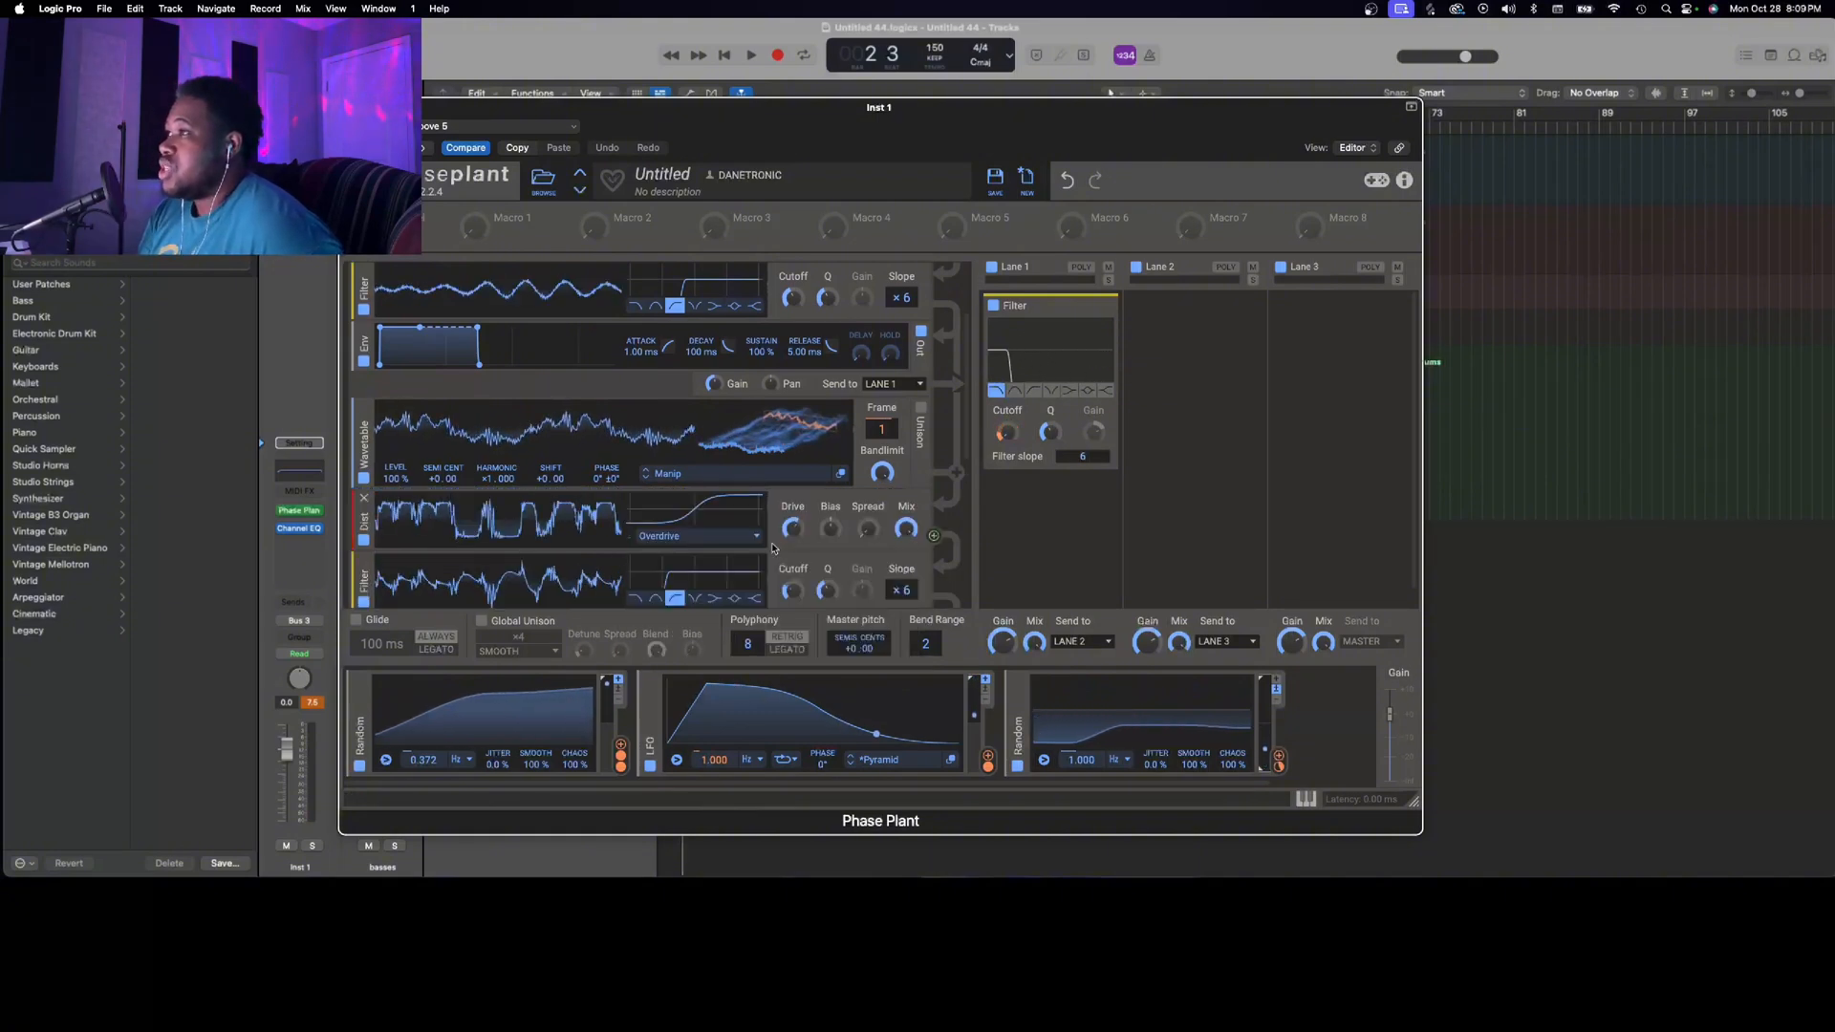
click(742, 540)
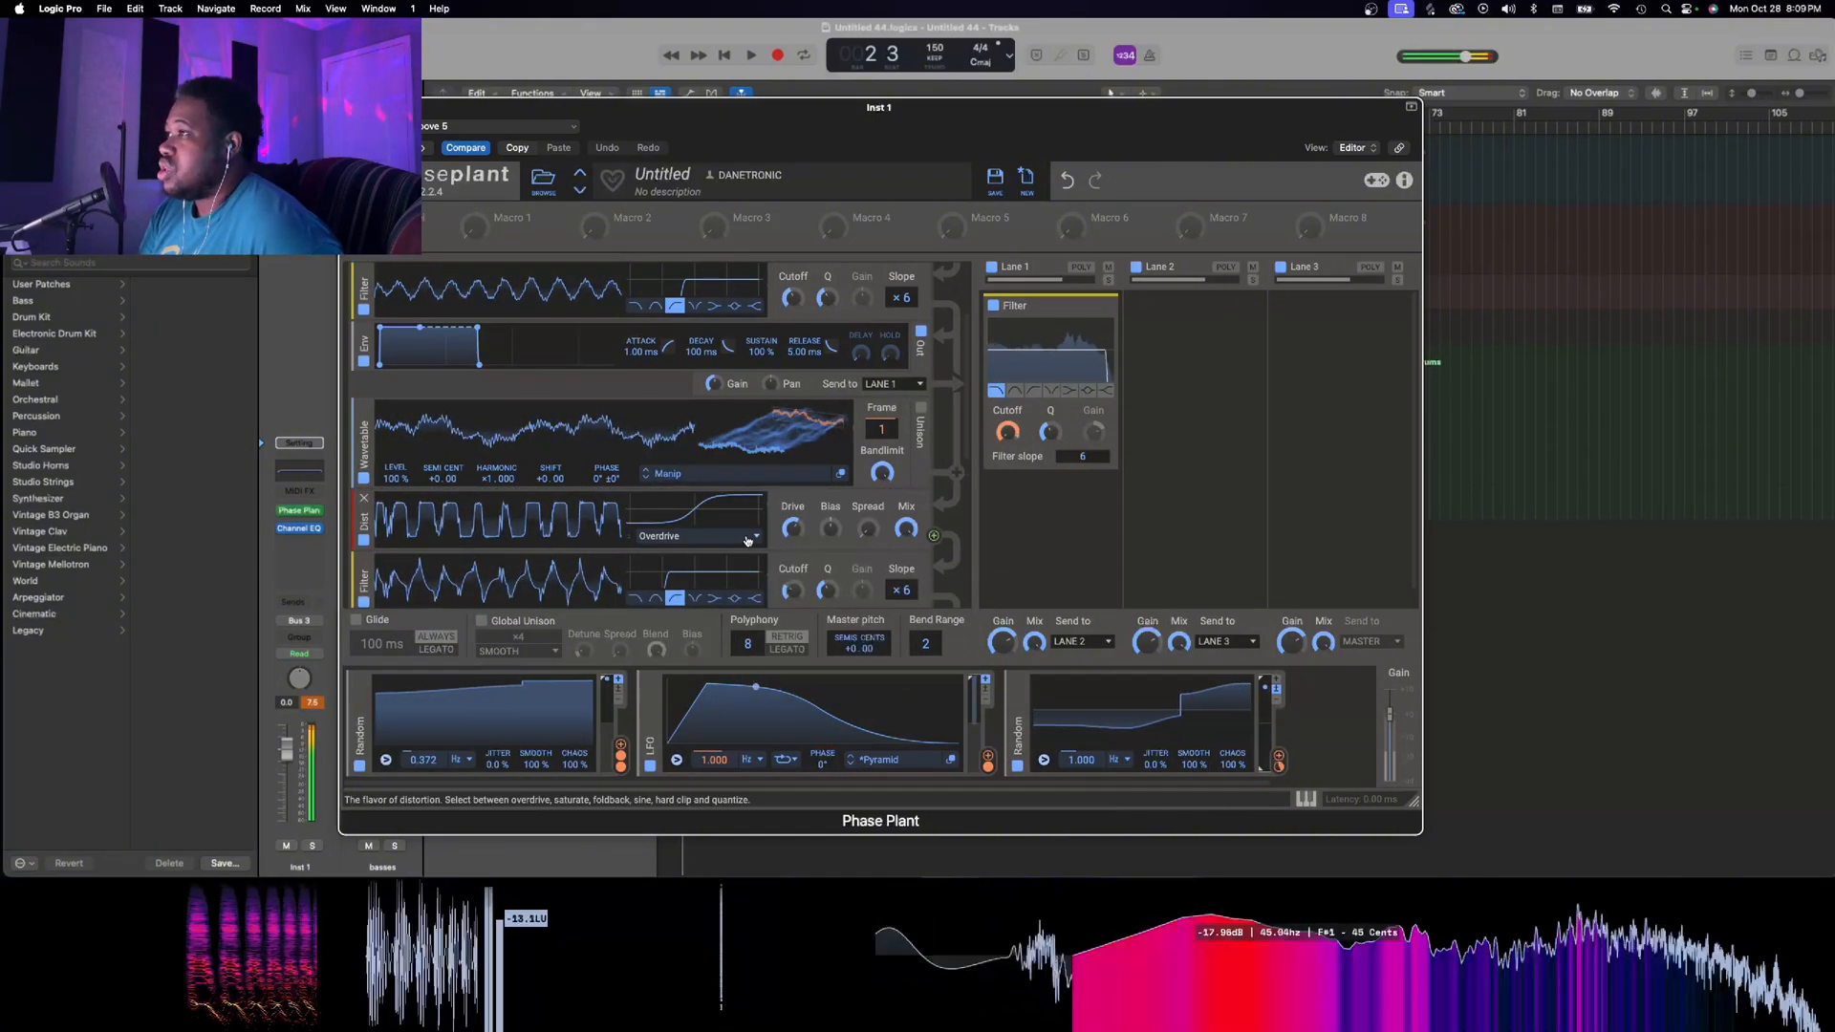
click(743, 552)
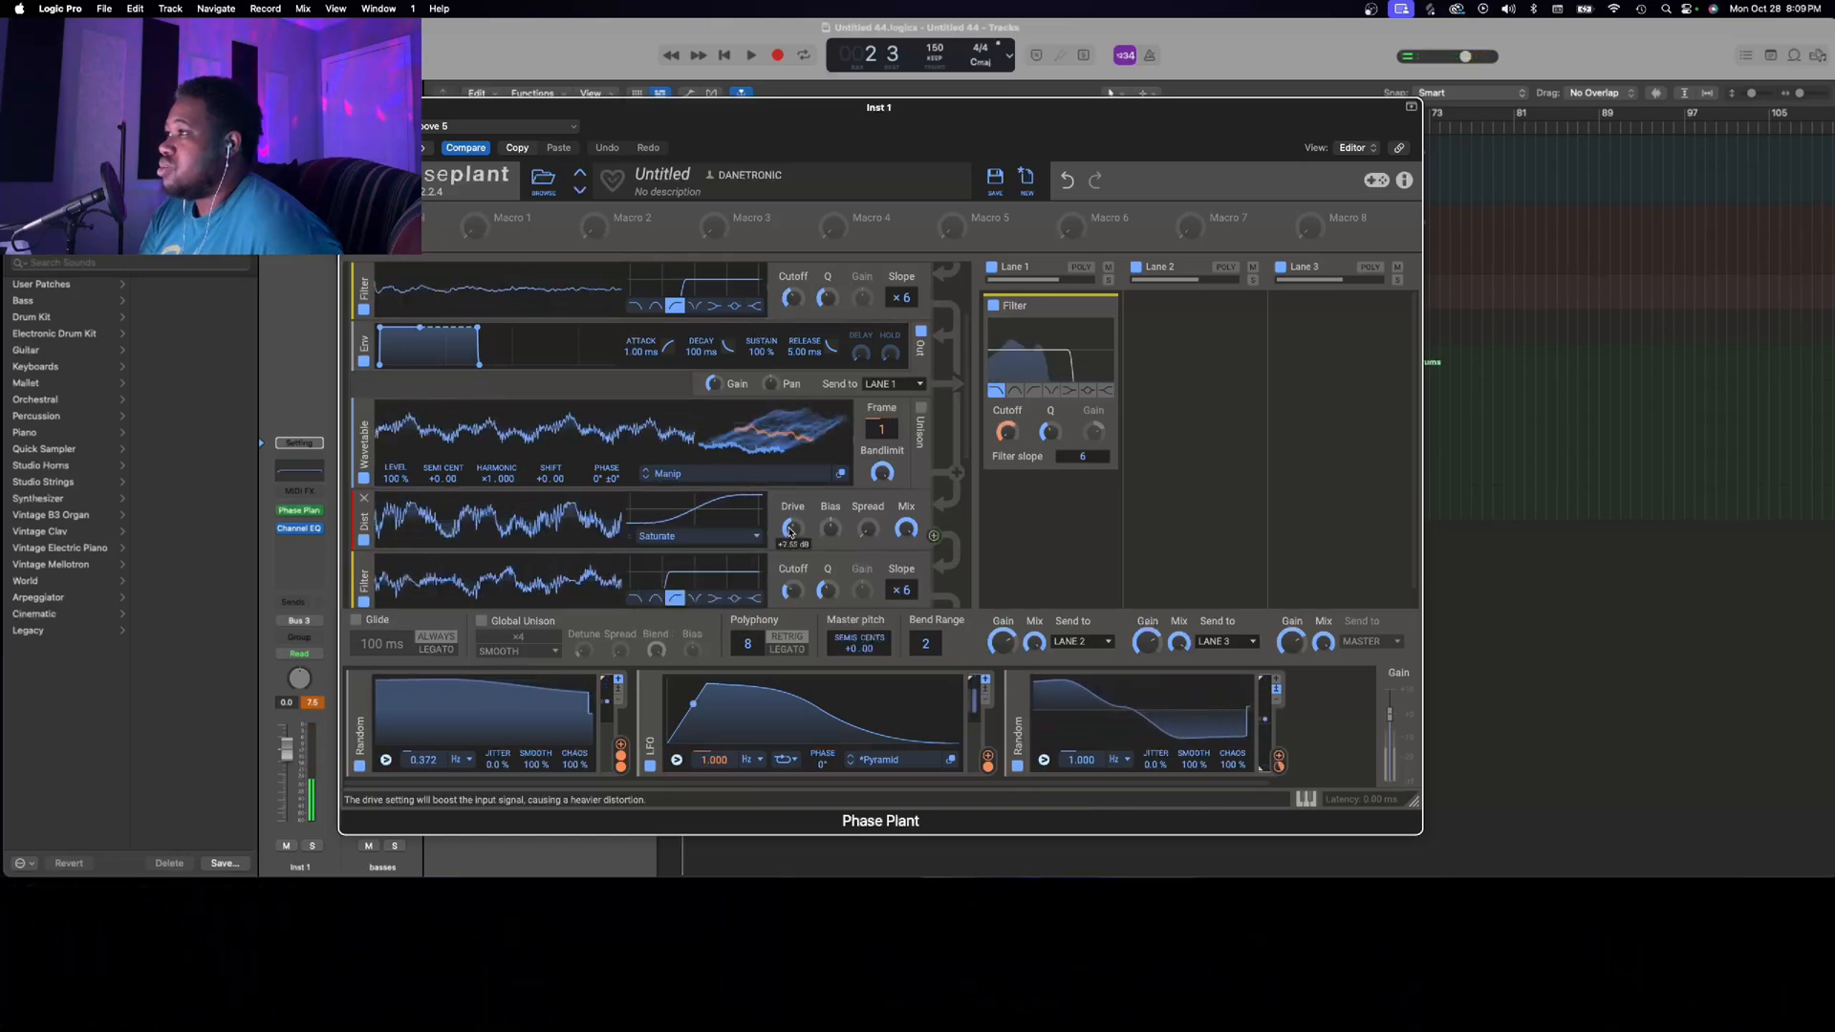
Adjust the Saturate drive after the Manip wavetable, and insert an Overdrive Distortion with increased drive between the Beep Fade wavetable and its filter
drag(790, 531, 790, 532)
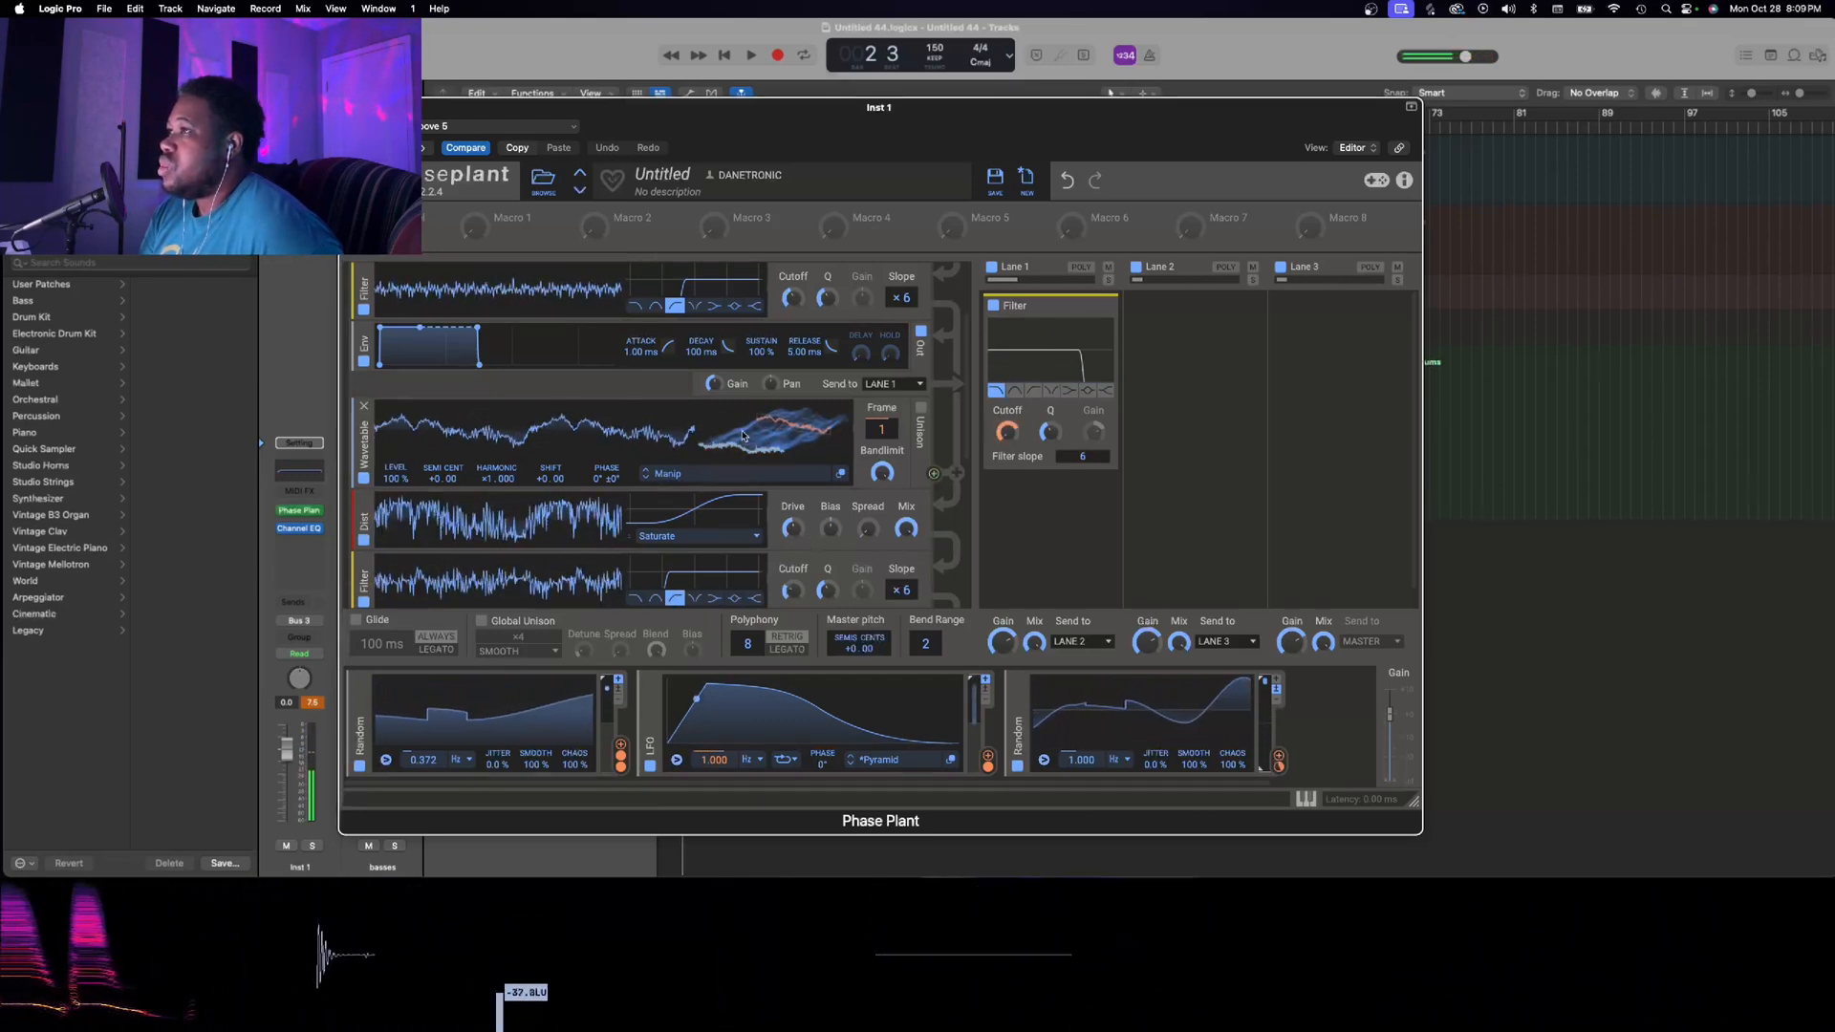
scroll(689, 420, up, 3)
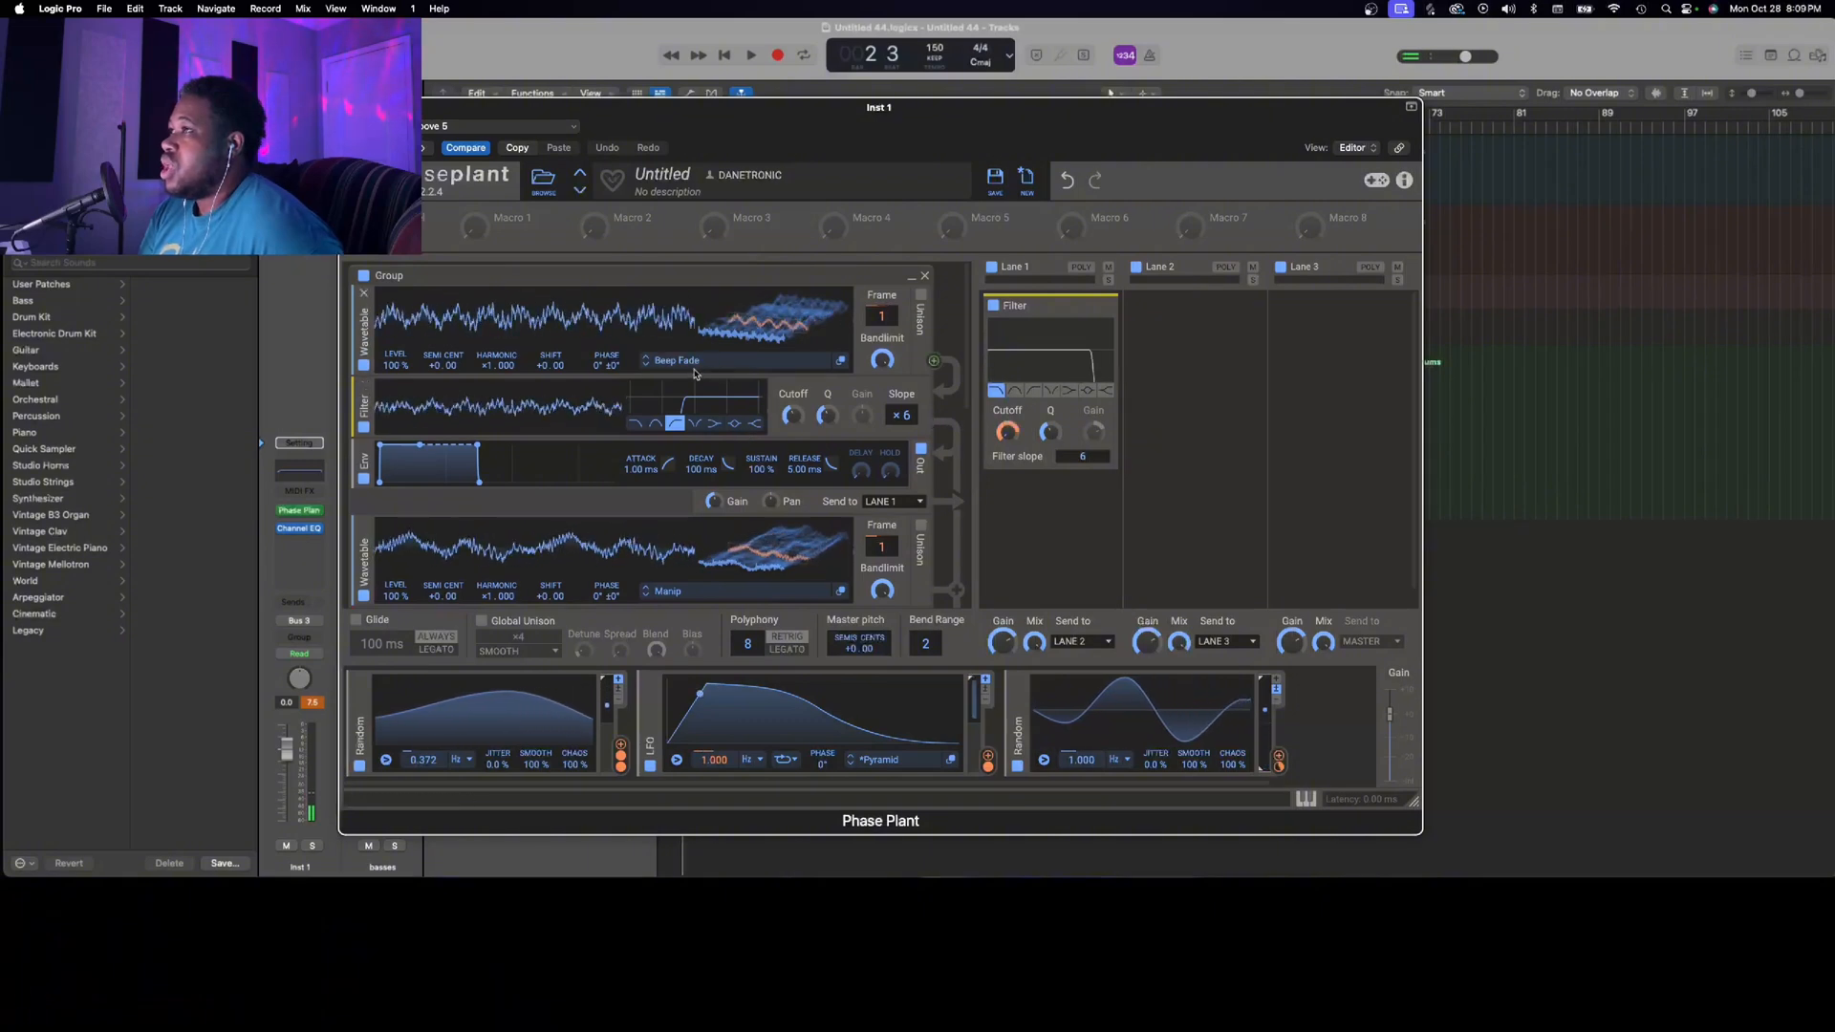
click(691, 376)
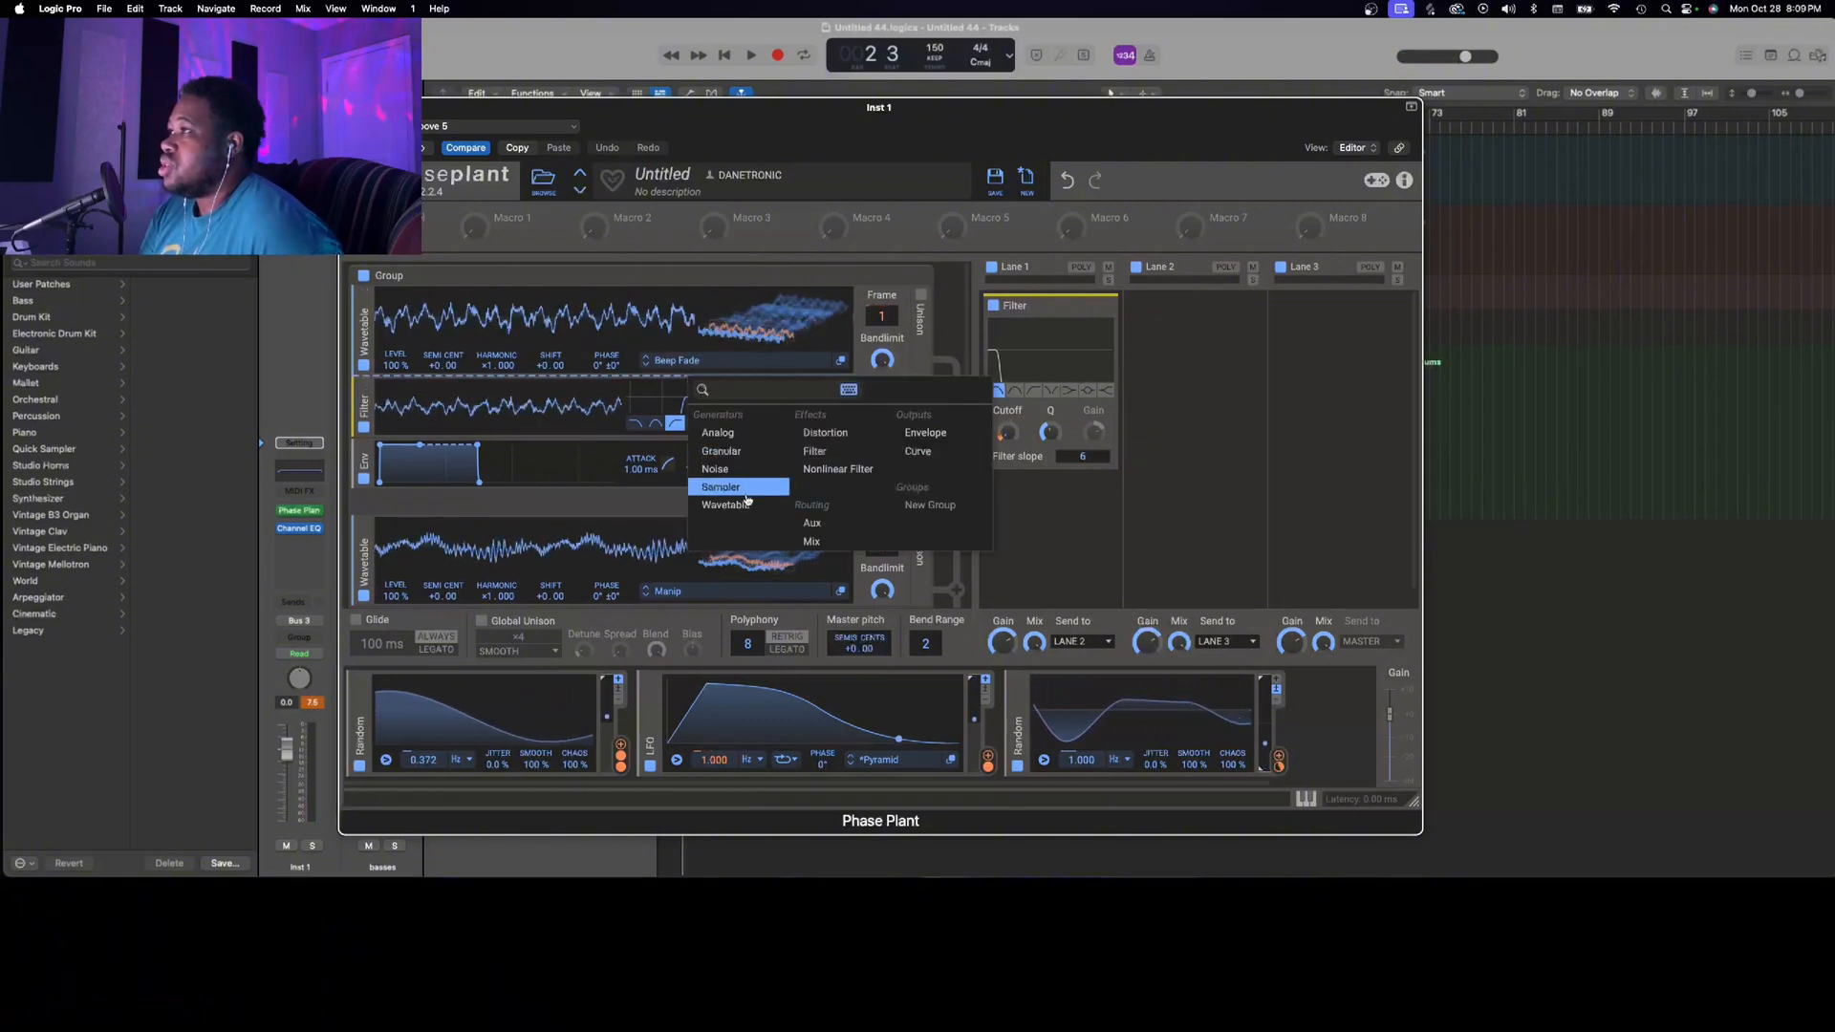
click(819, 438)
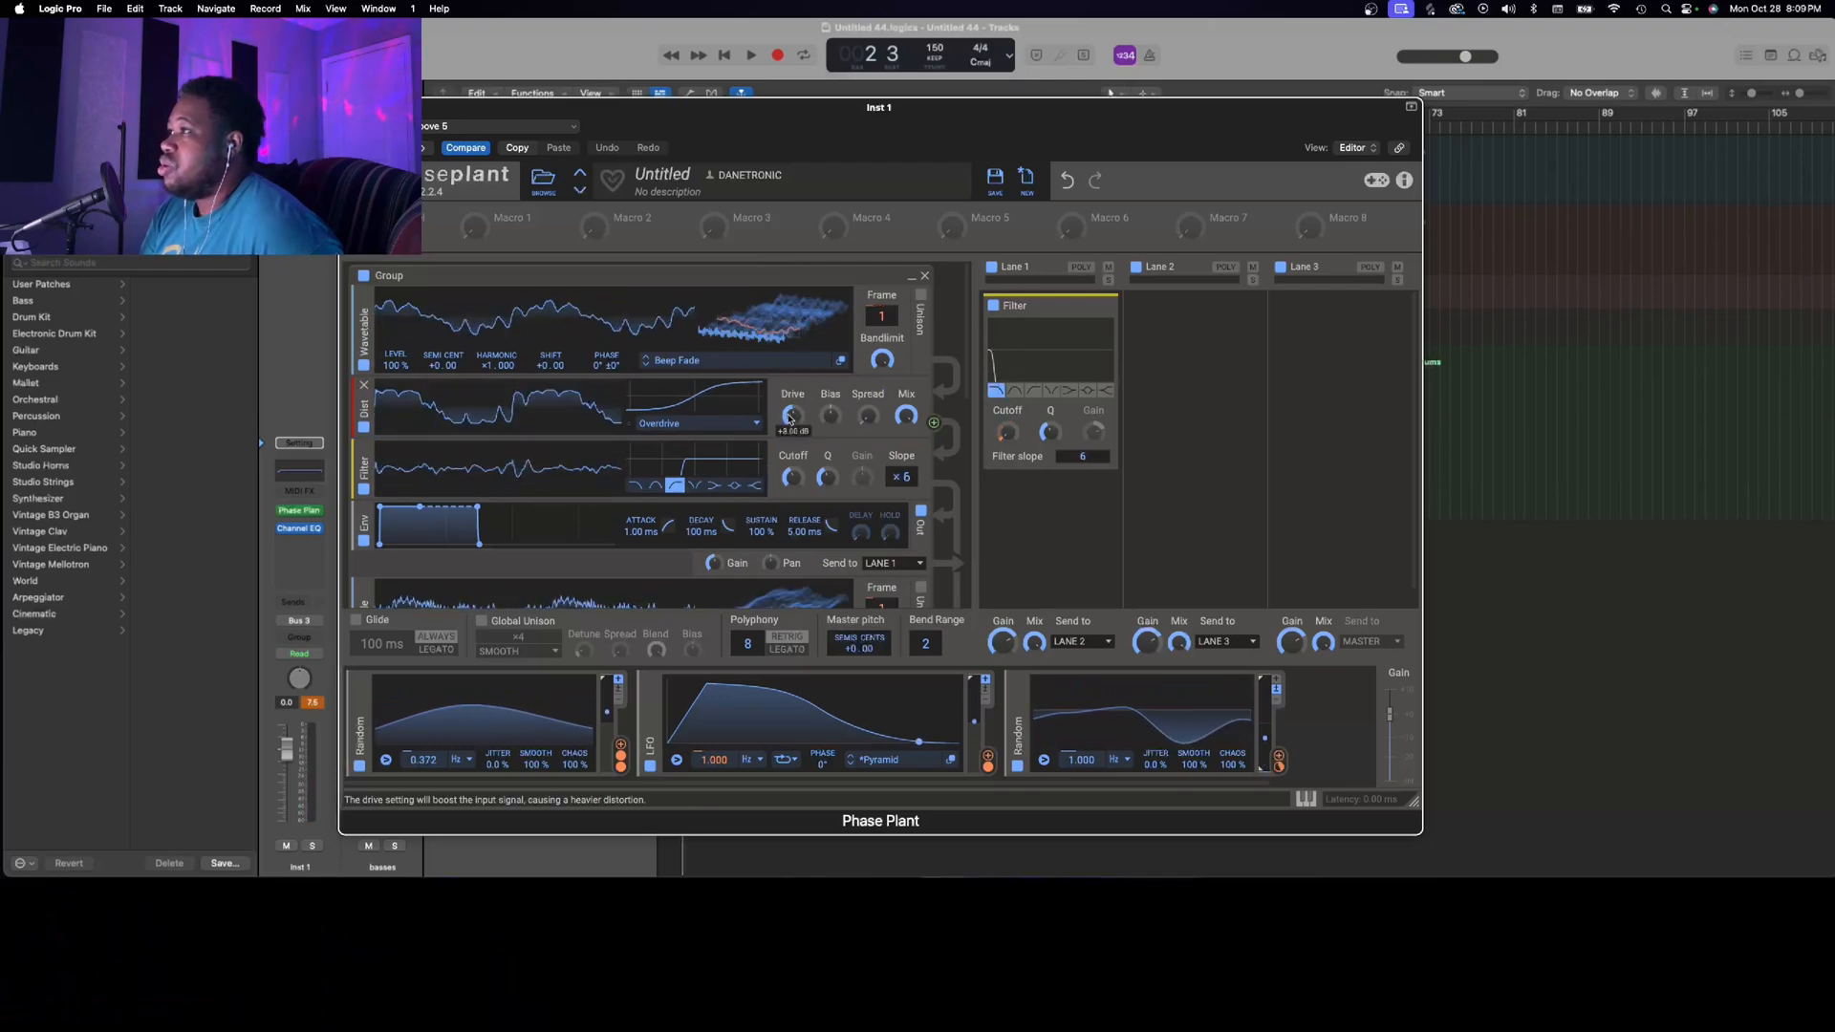
drag(790, 418, 789, 418)
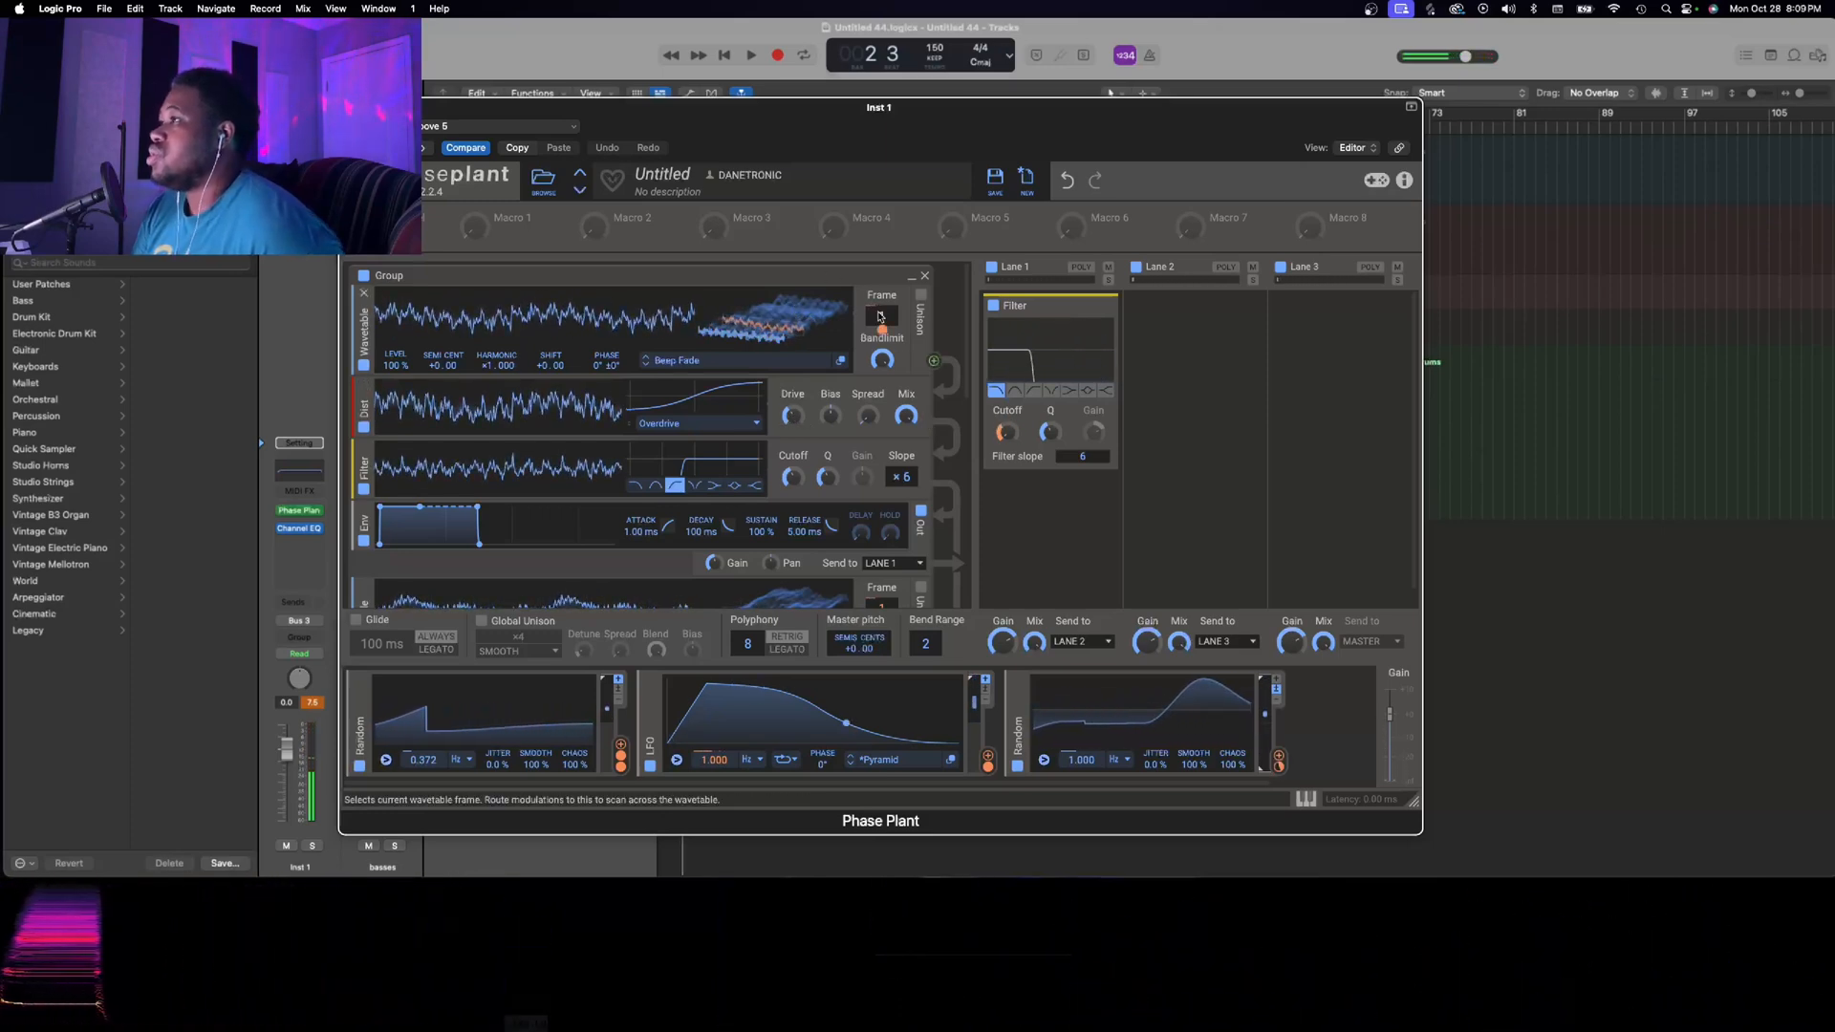
Enable unison on both the Beep Fade and Manip wavetable generators
click(920, 296)
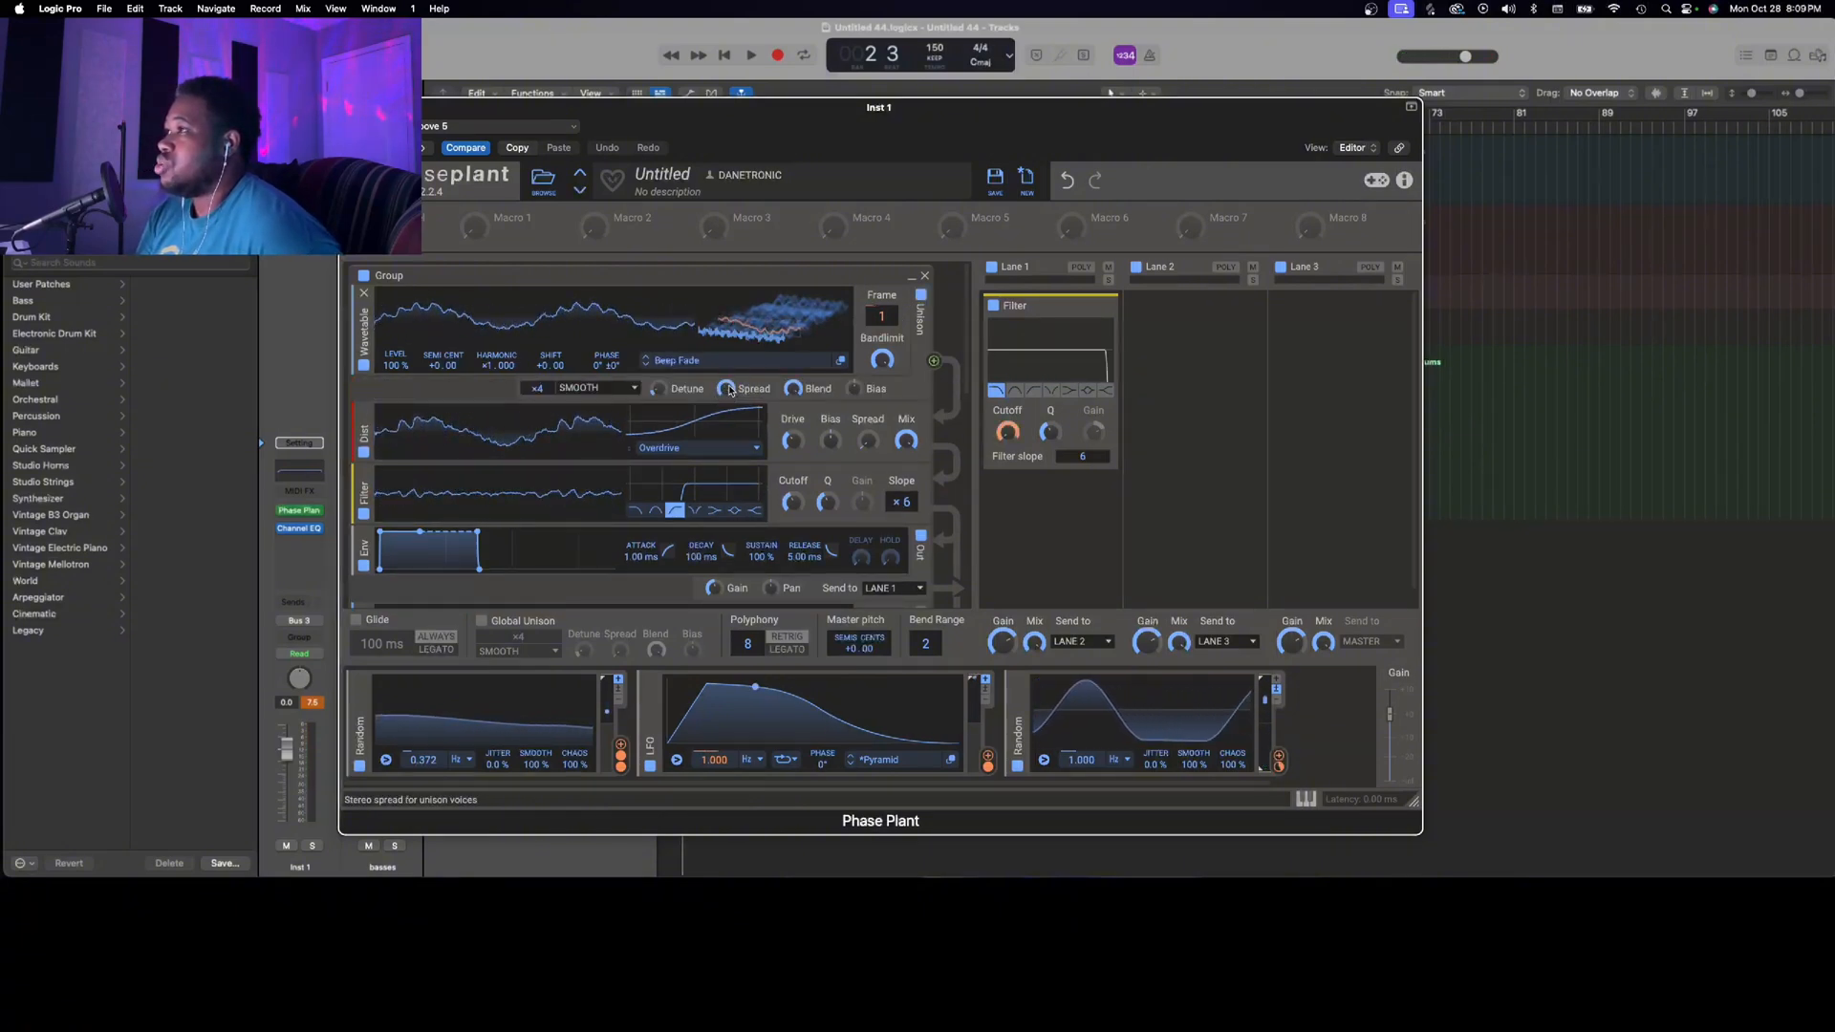
scroll(782, 450, down, 3)
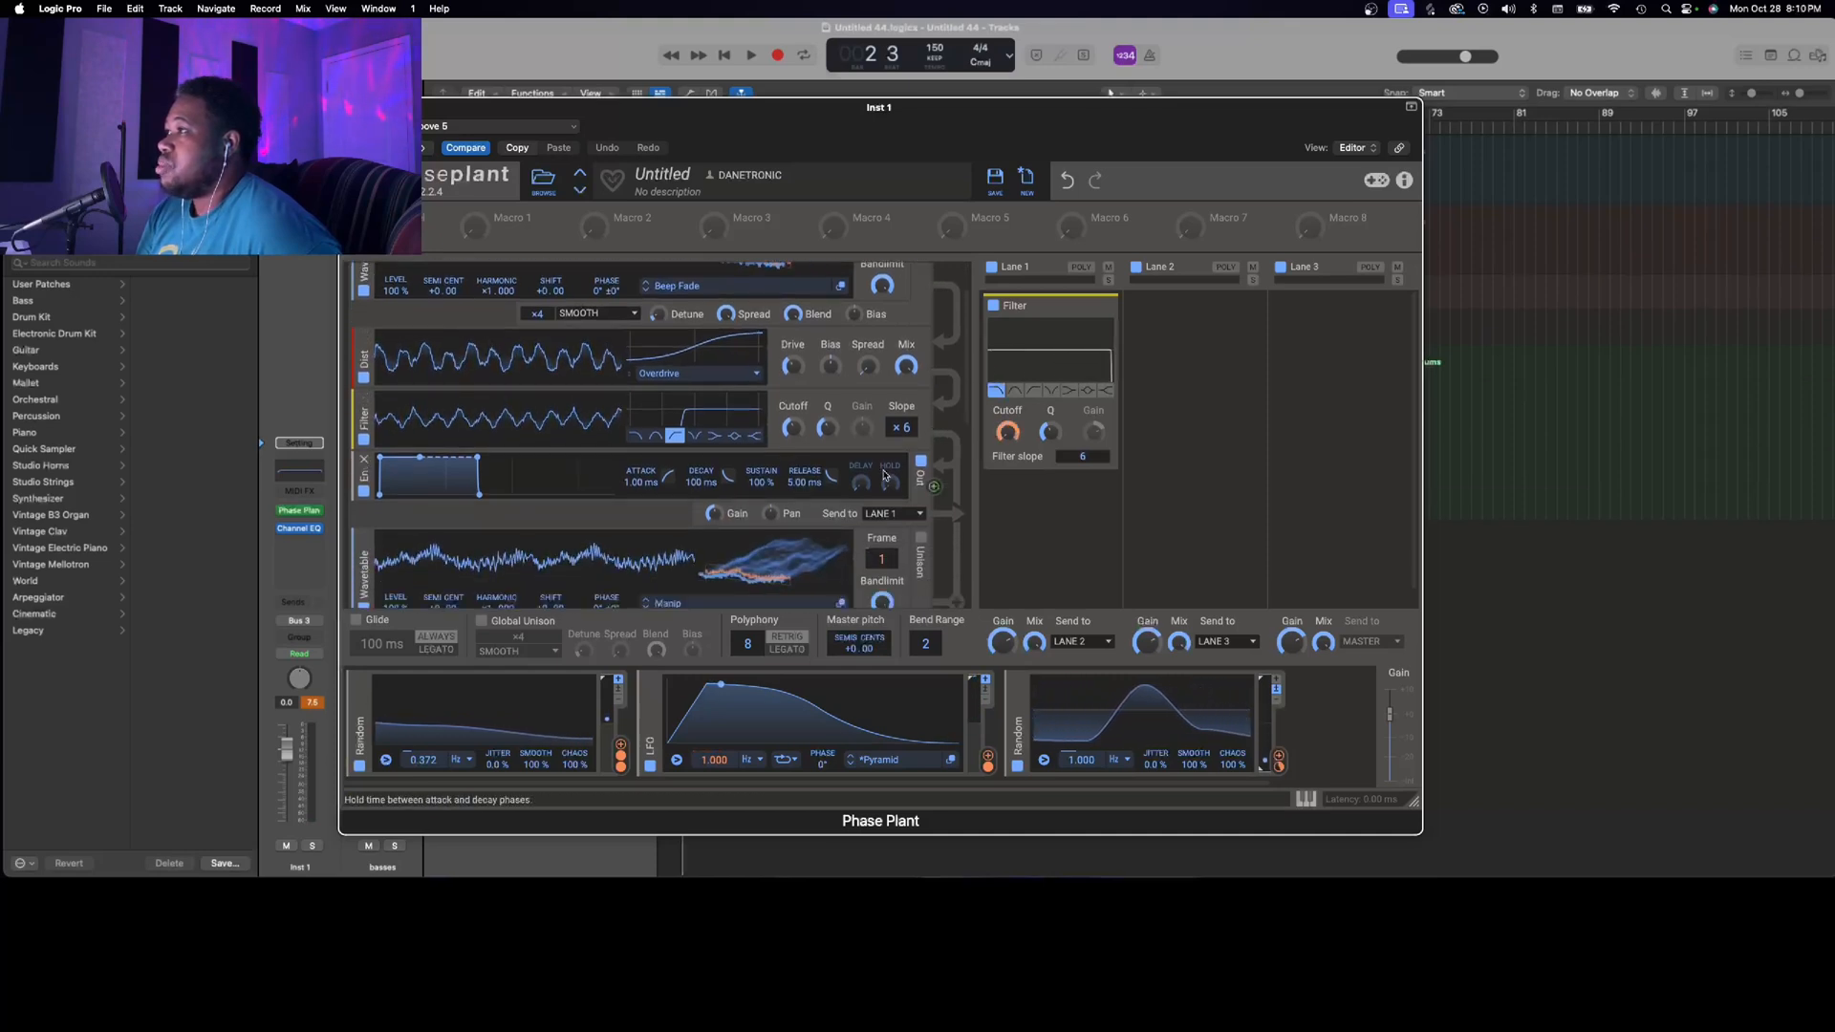
scroll(884, 475, down, 6)
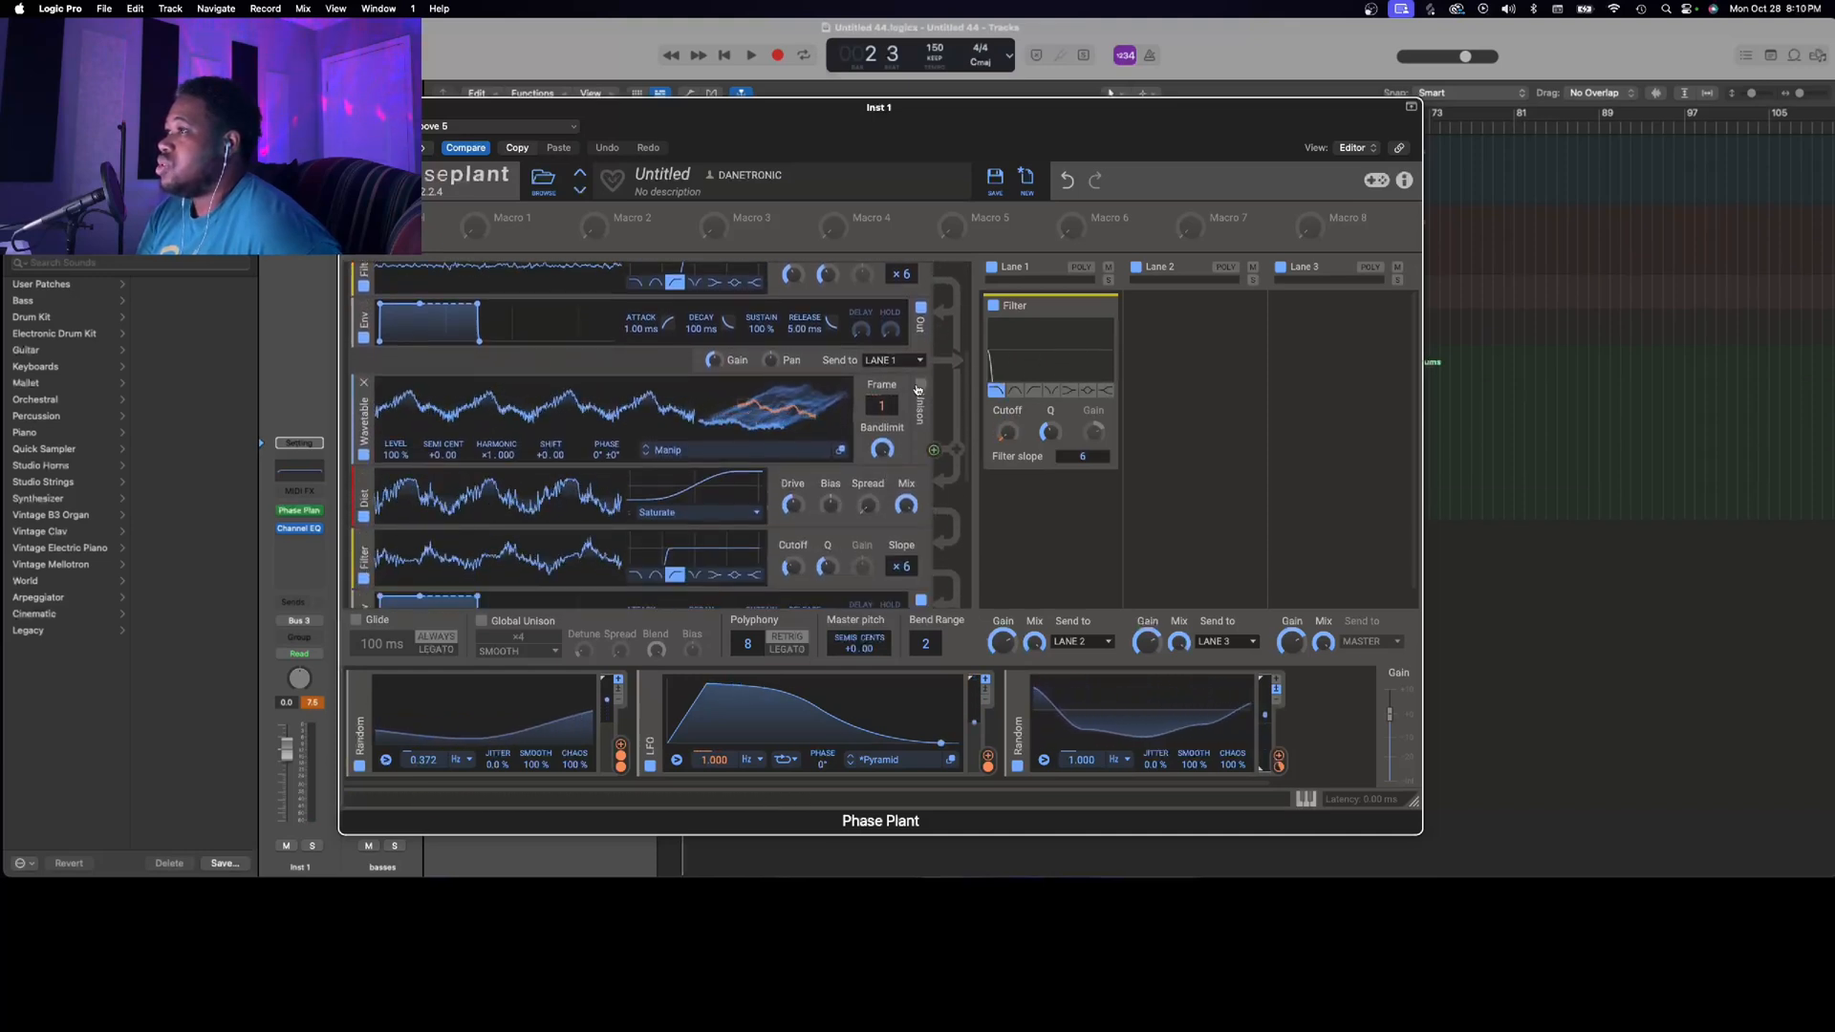
click(919, 386)
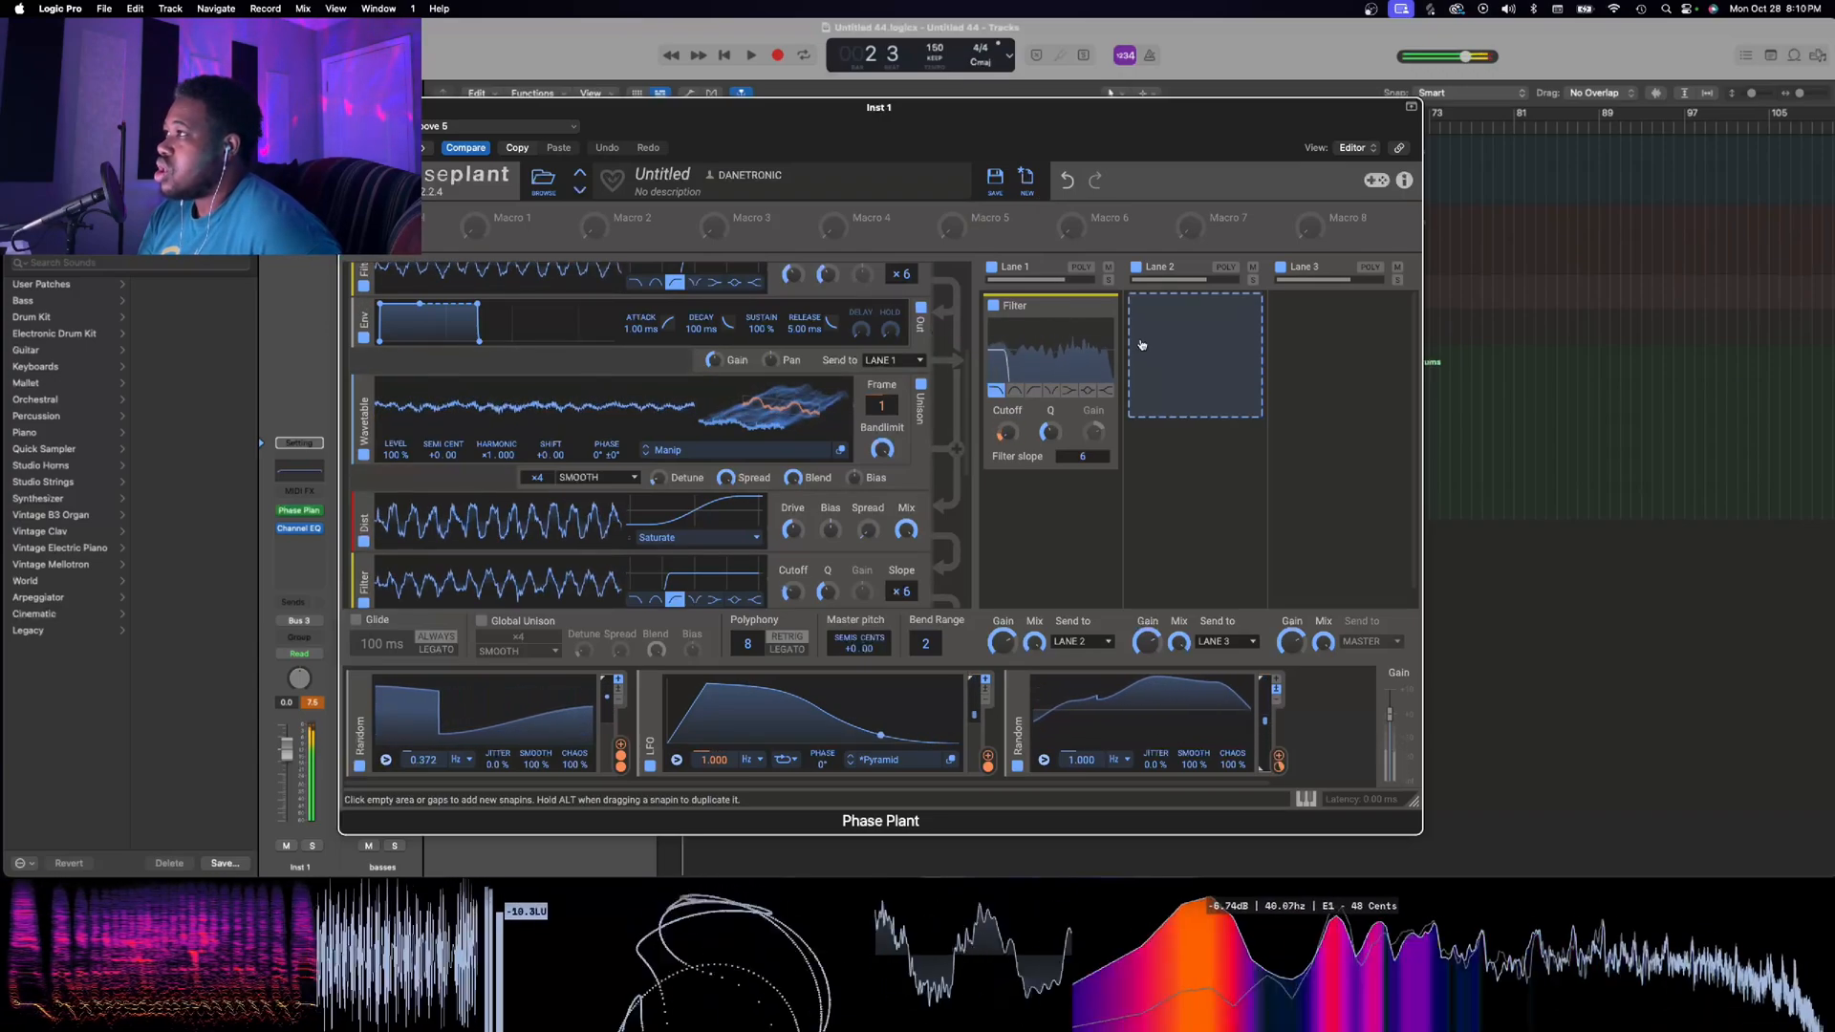
Collapse the Filter in Lane 1 and insert a Compressor below it
click(1101, 314)
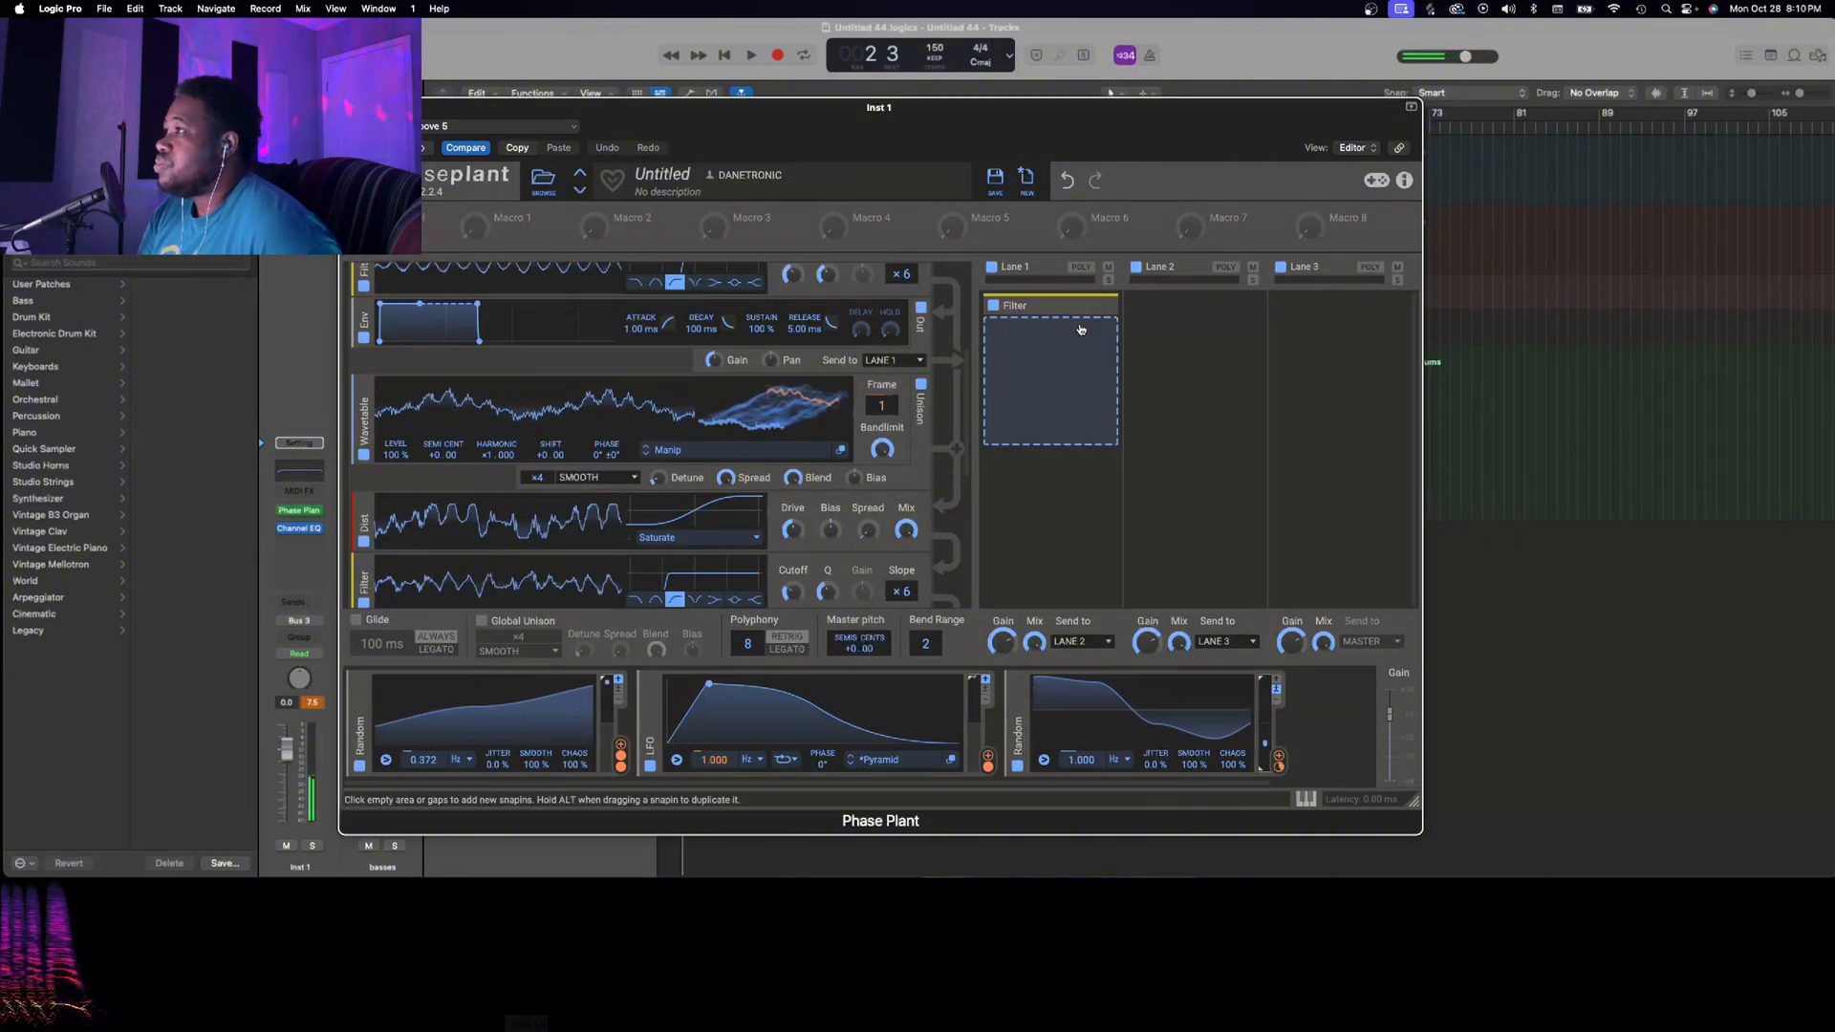
click(1081, 326)
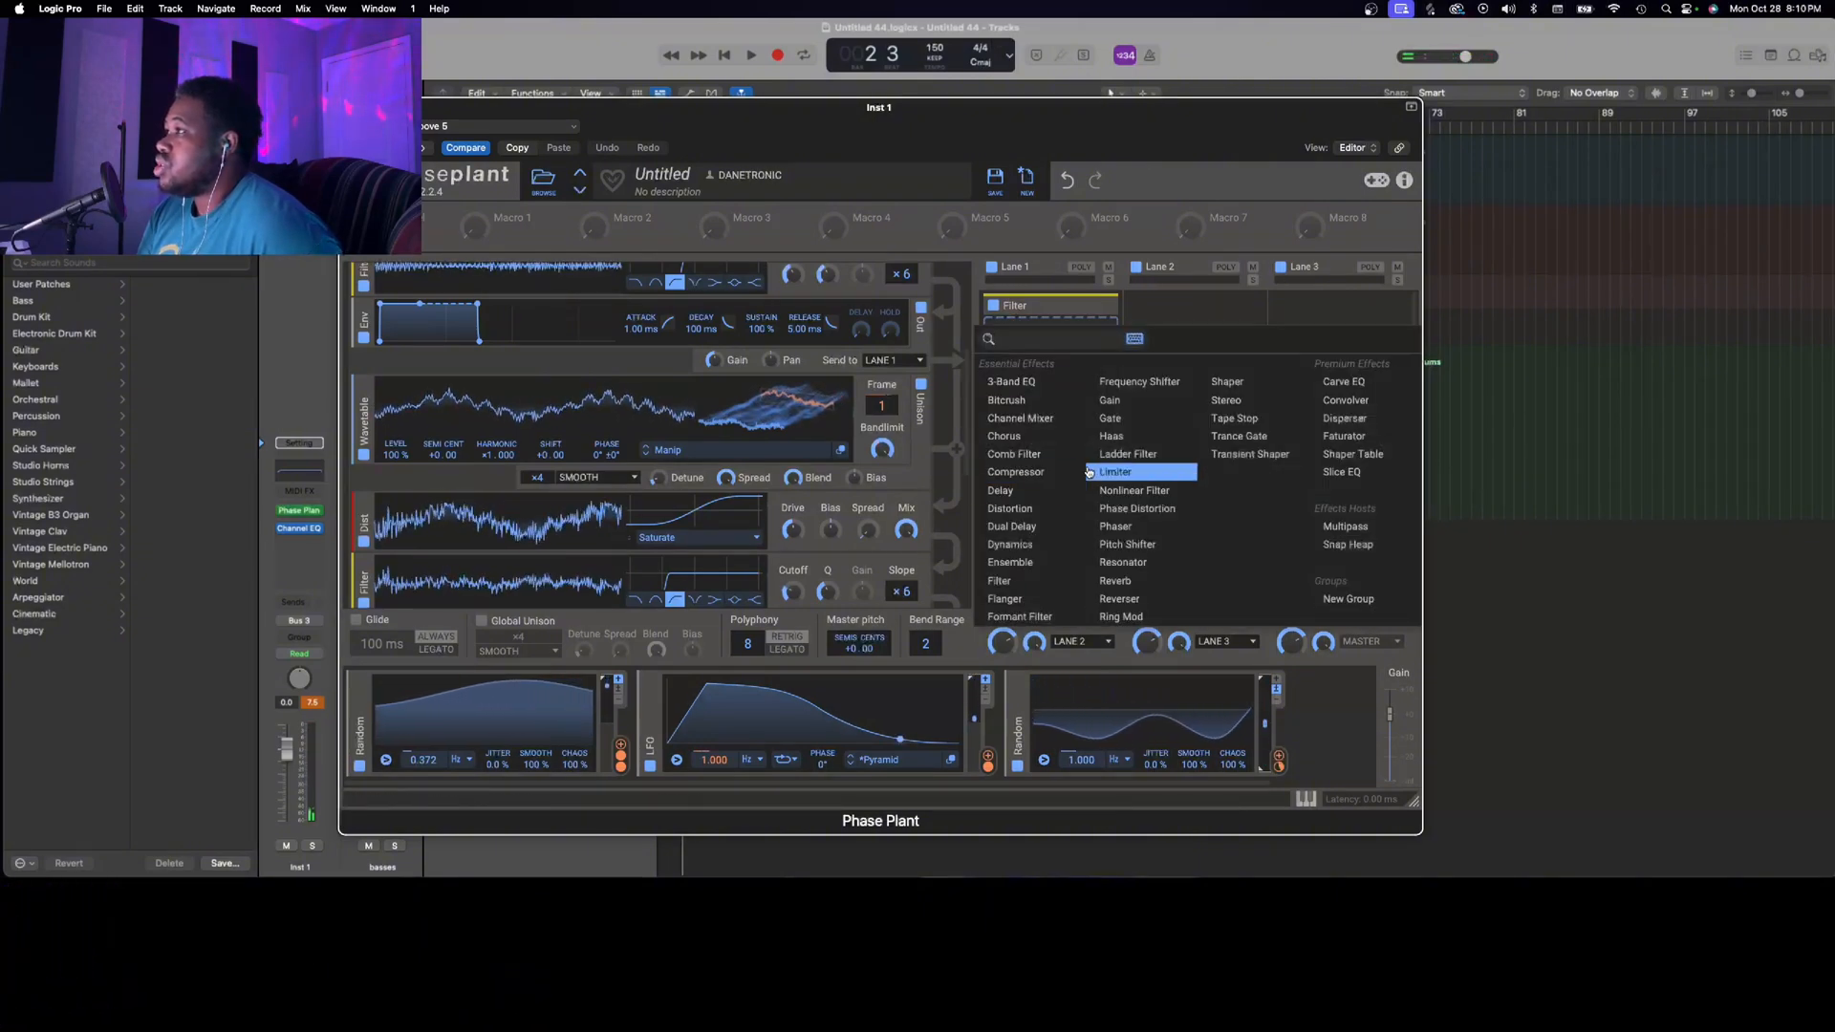
click(1082, 475)
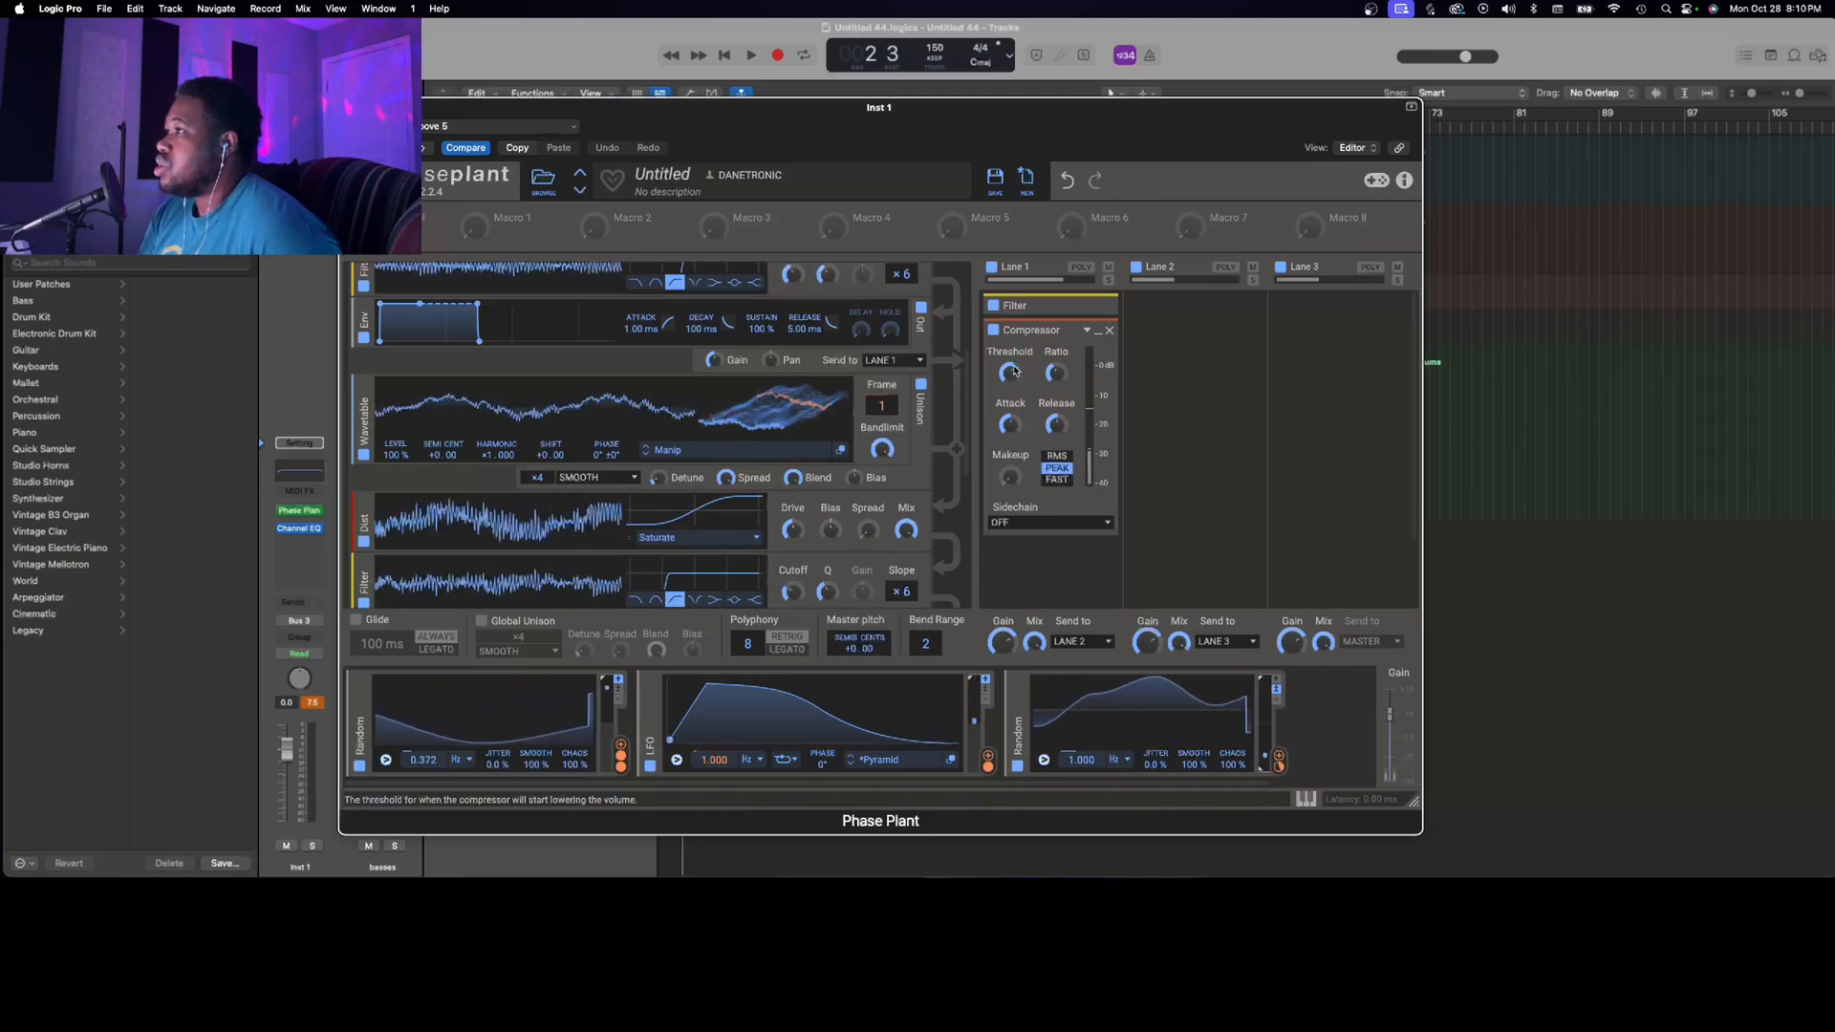
click(1098, 332)
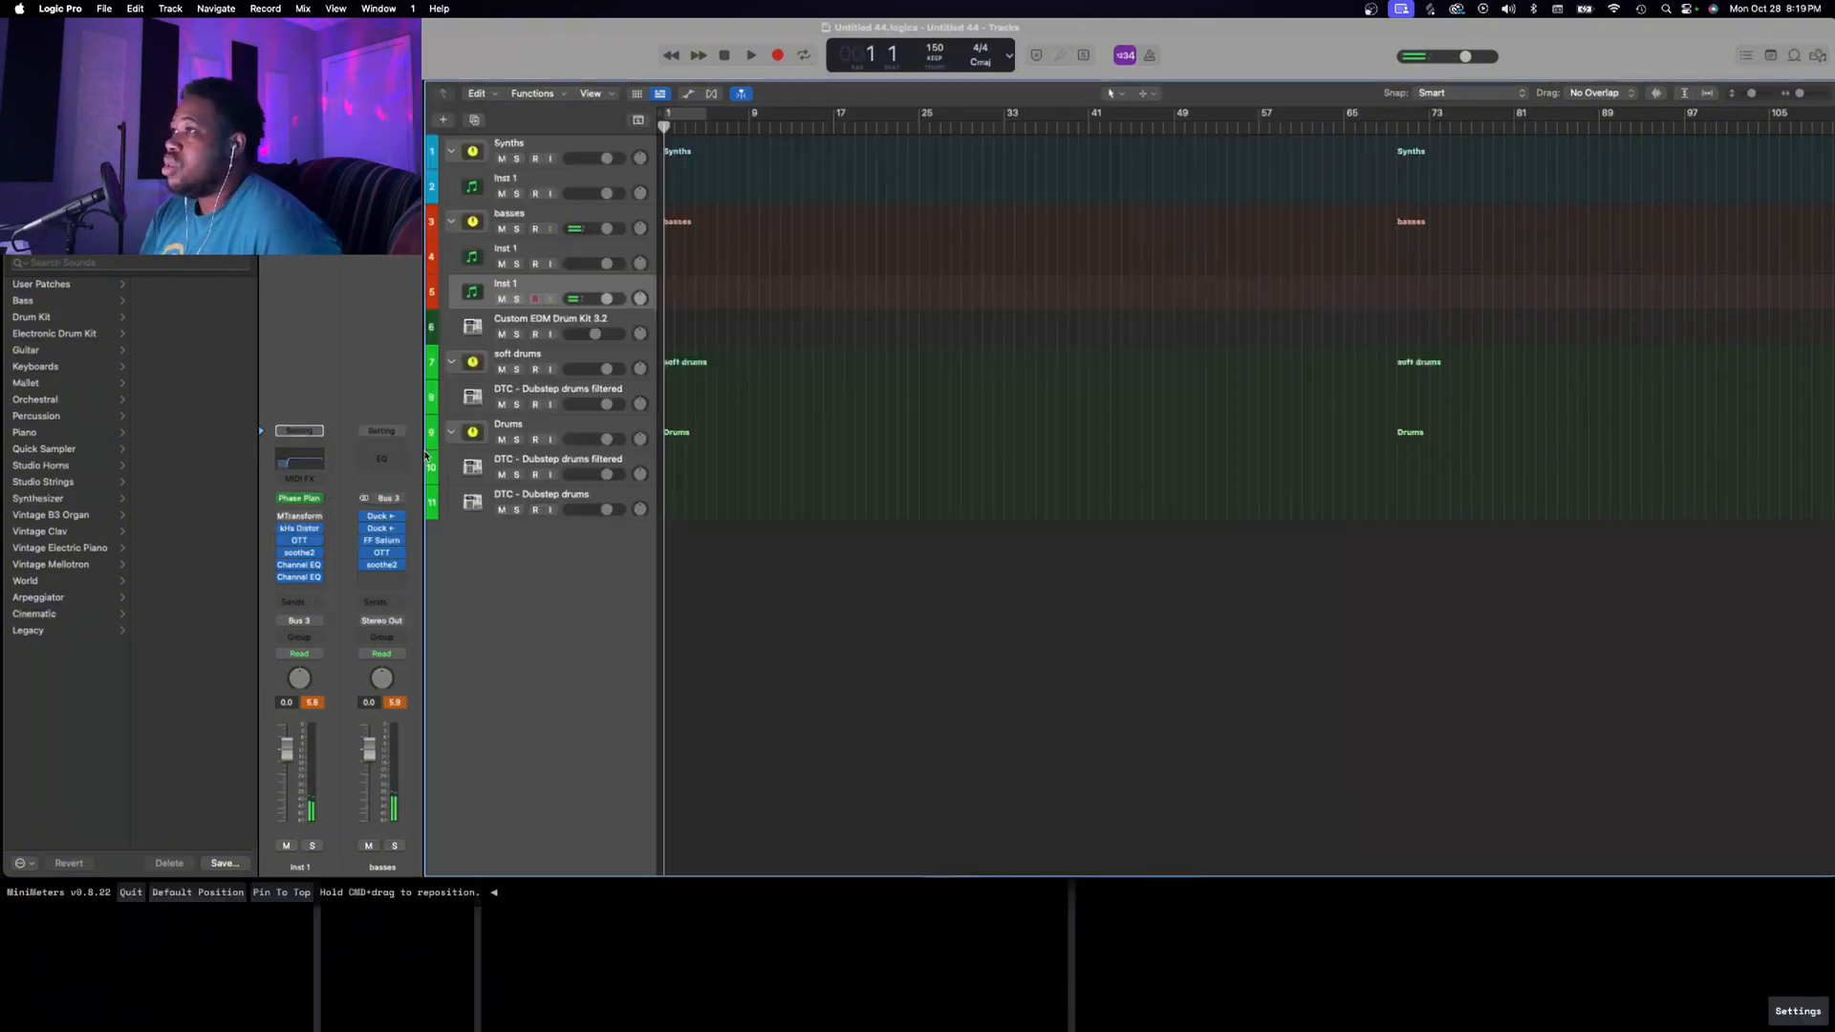
Duplicate the first Inst 1 track in the basses stack together with its Serum instrument
click(572, 255)
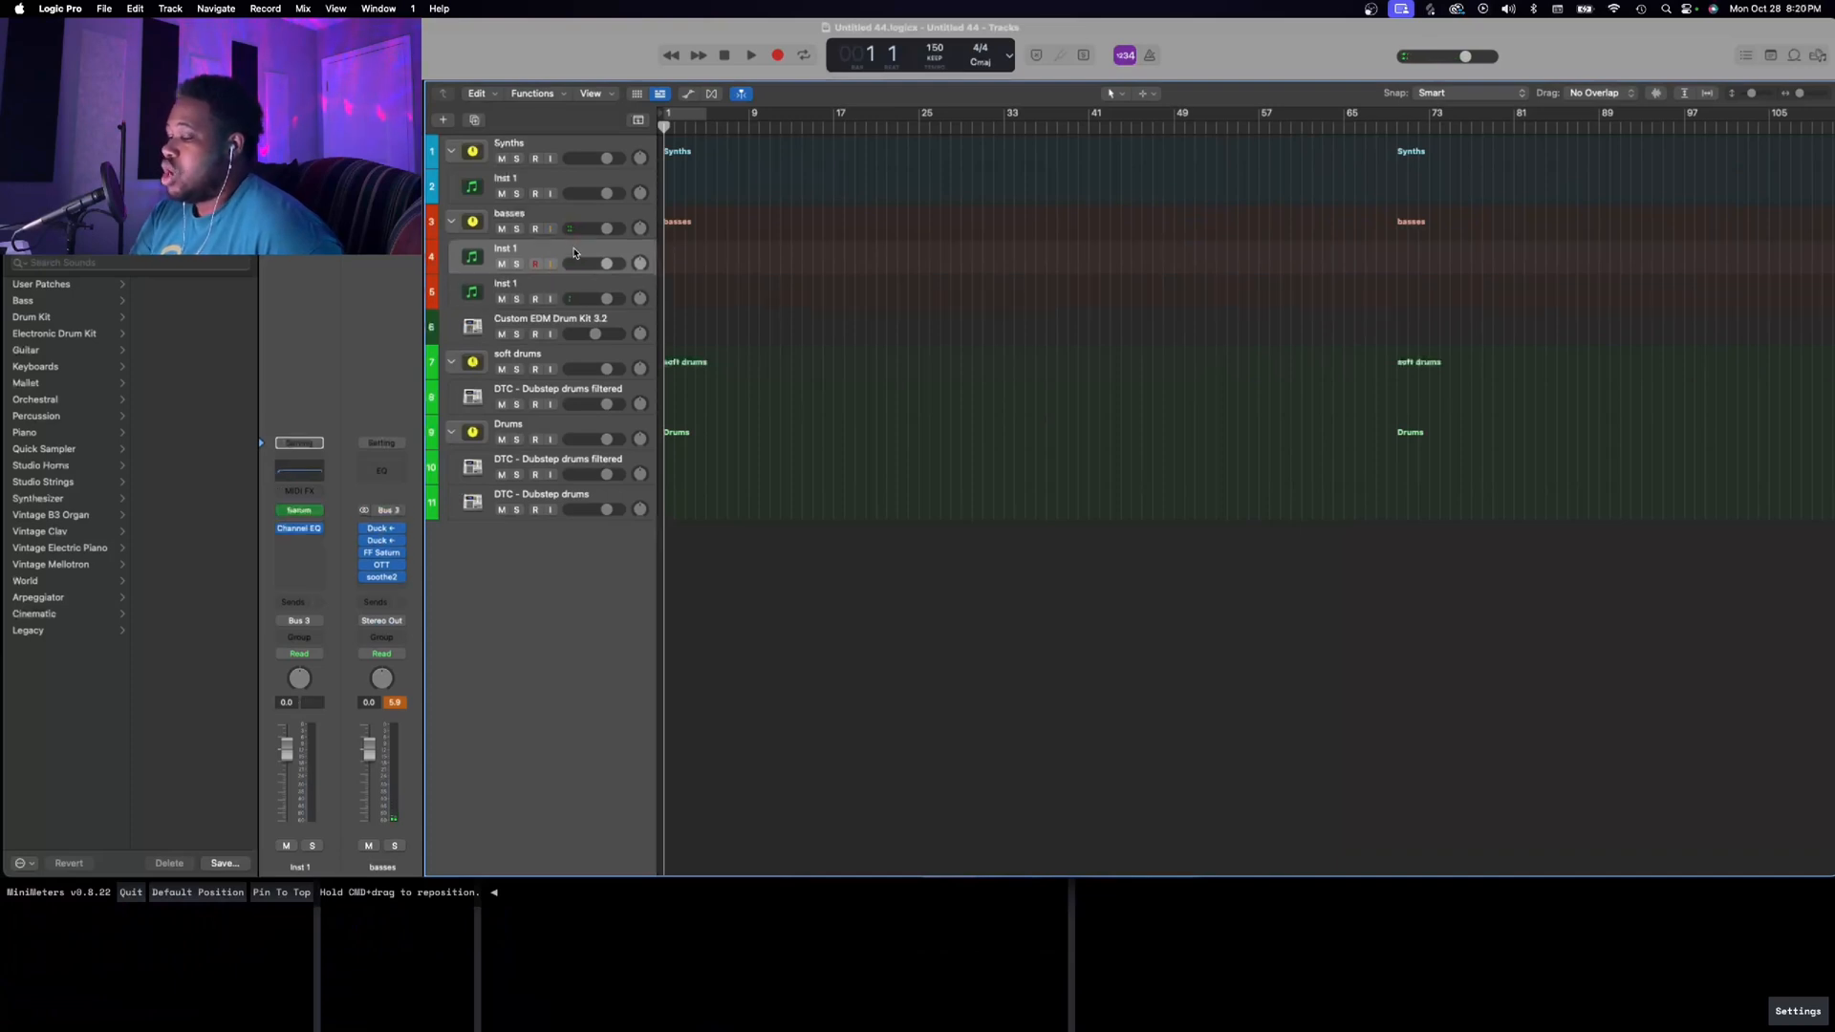
key(super+d)
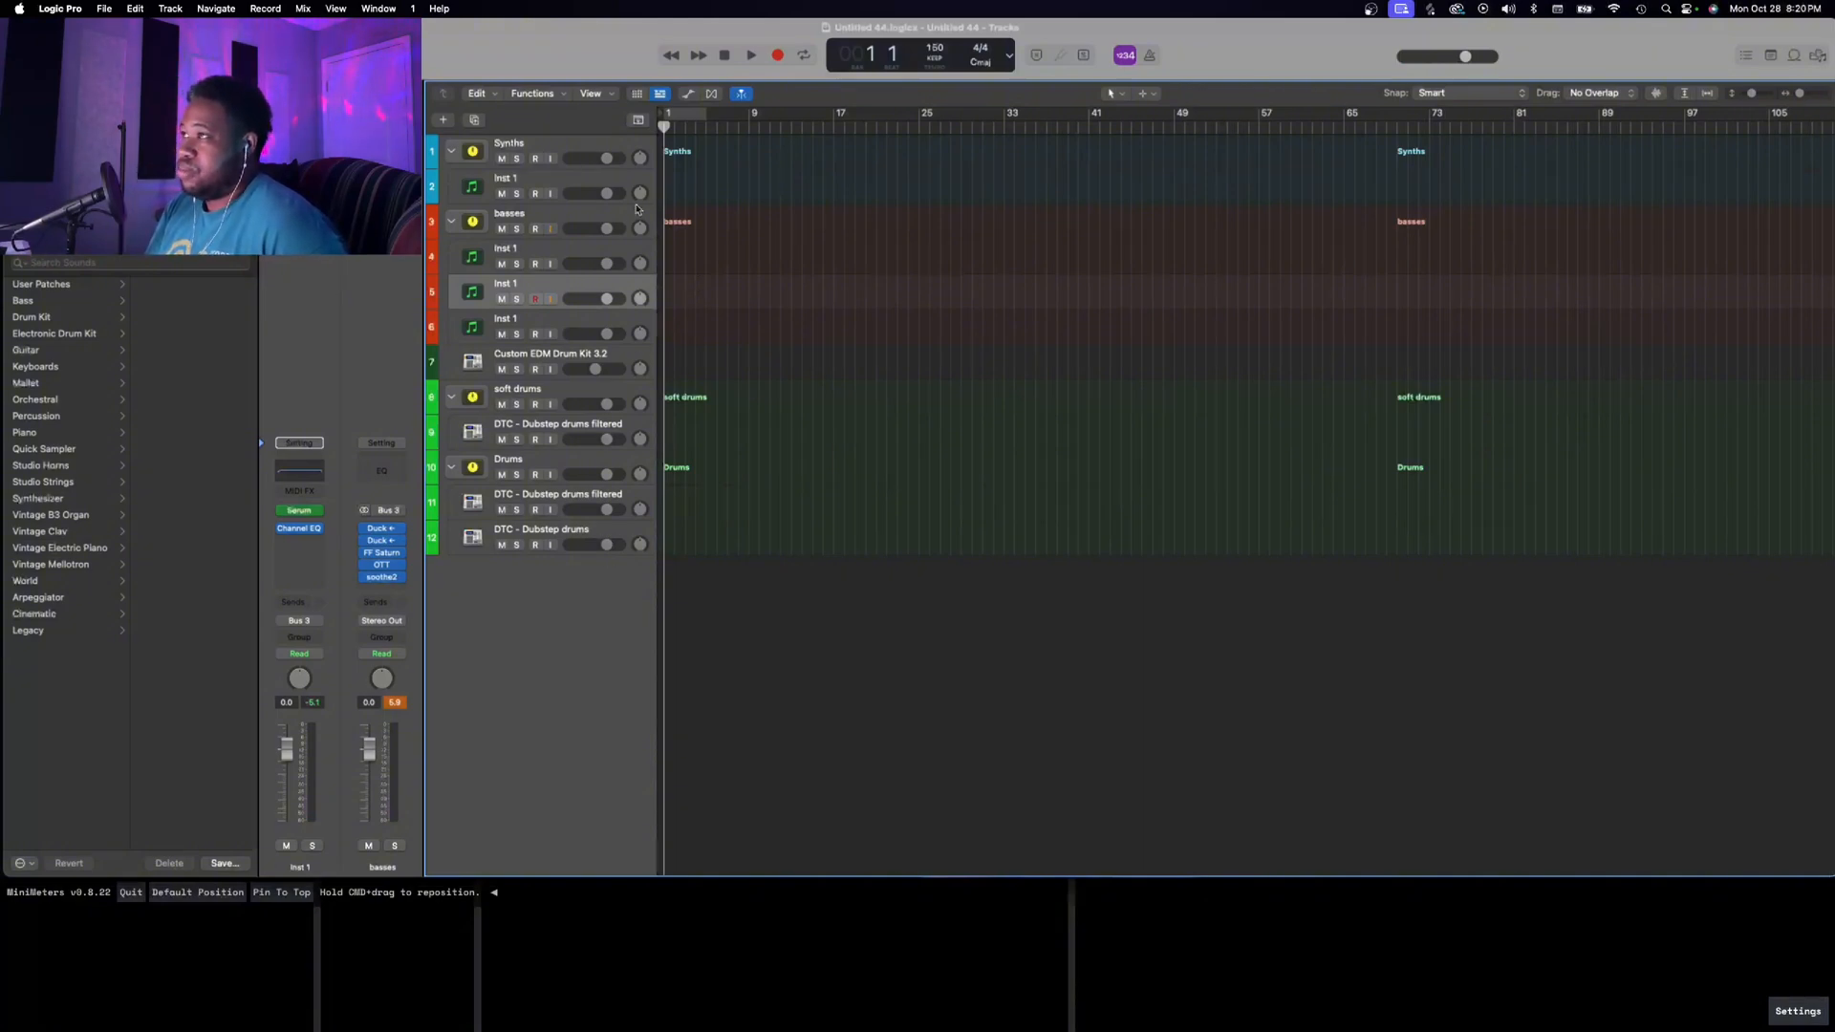
Select the DTC - Dubstep drums track, set the project tempo to 120 BPM, and check the tempo against the metronome
click(593, 533)
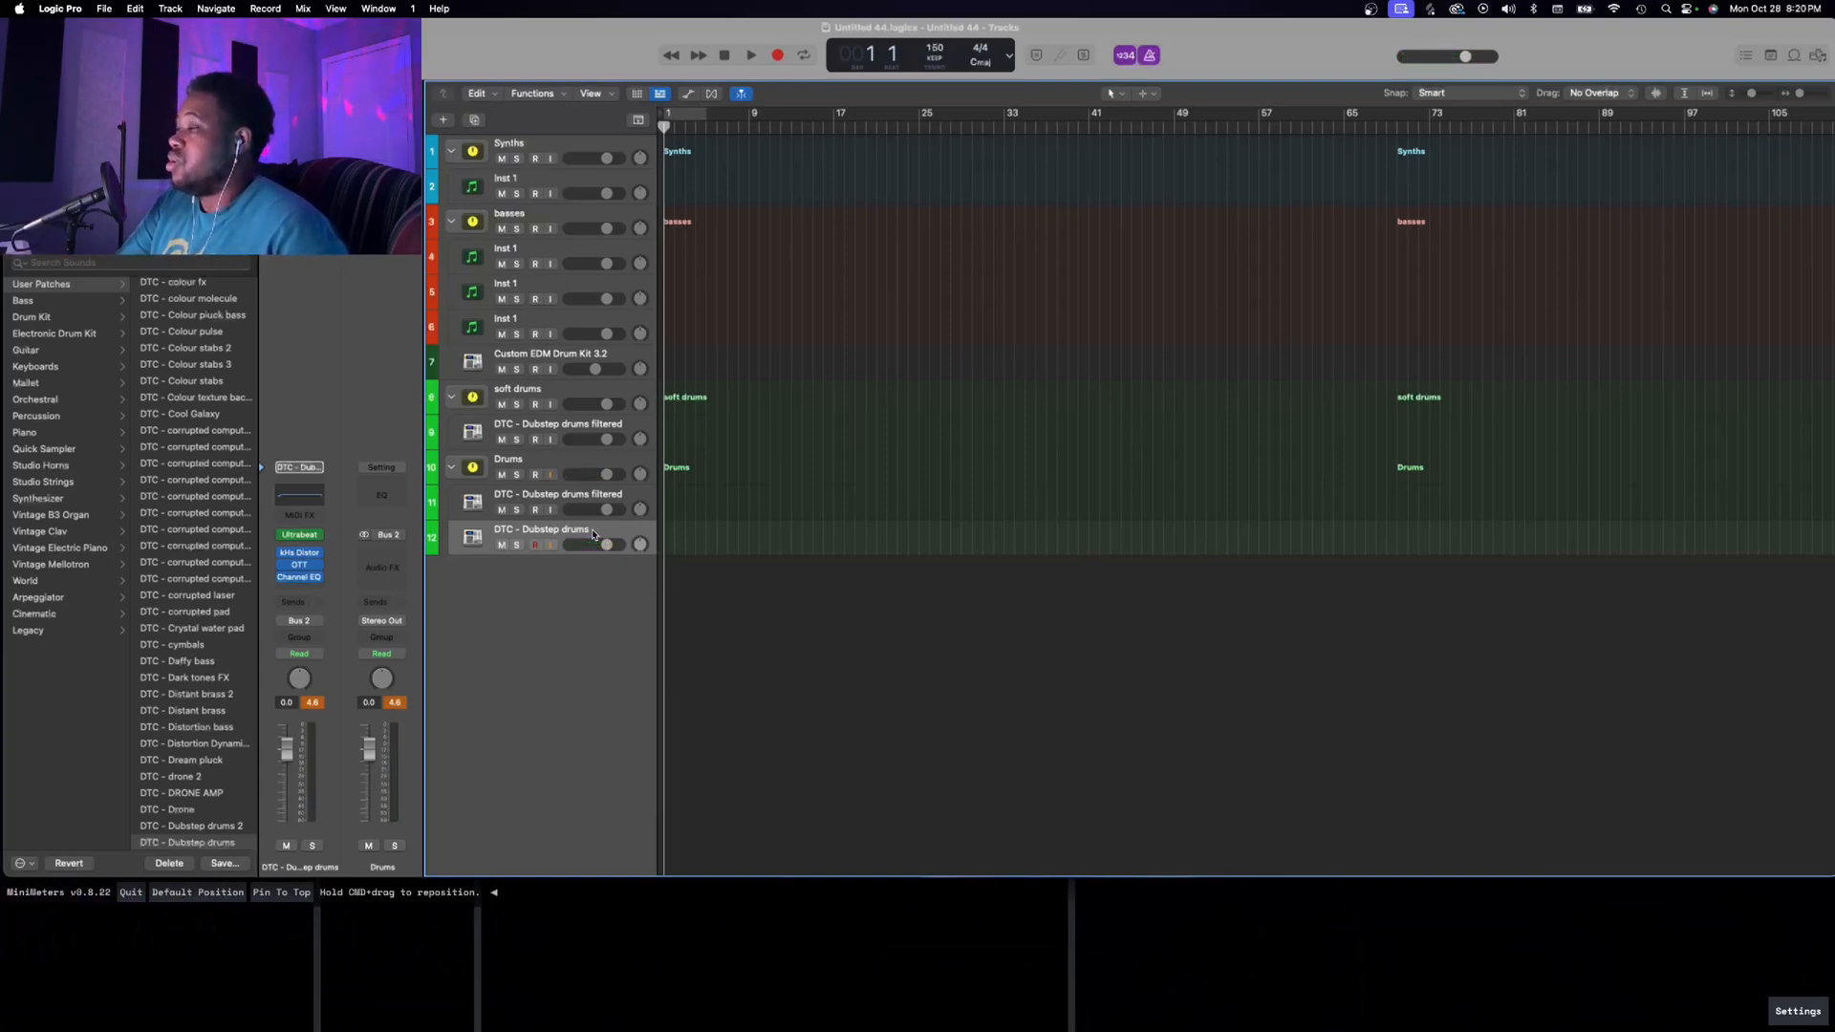
key(space)
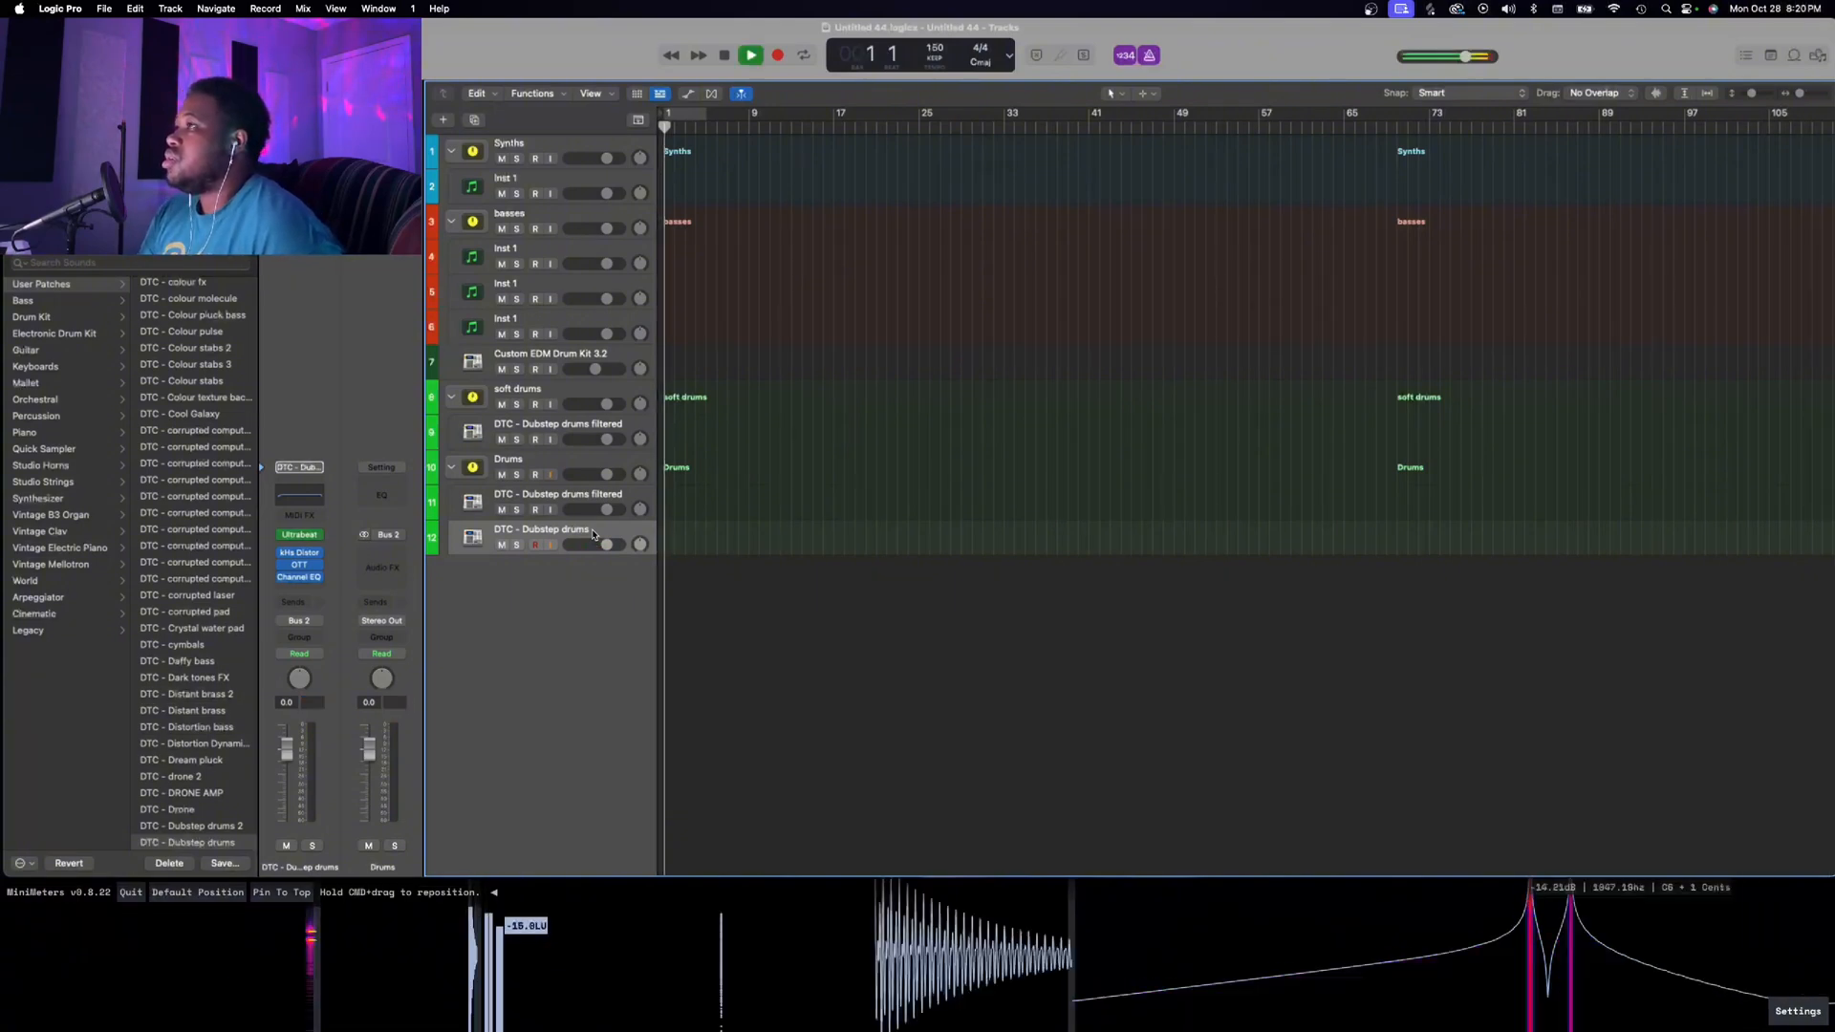
key(space)
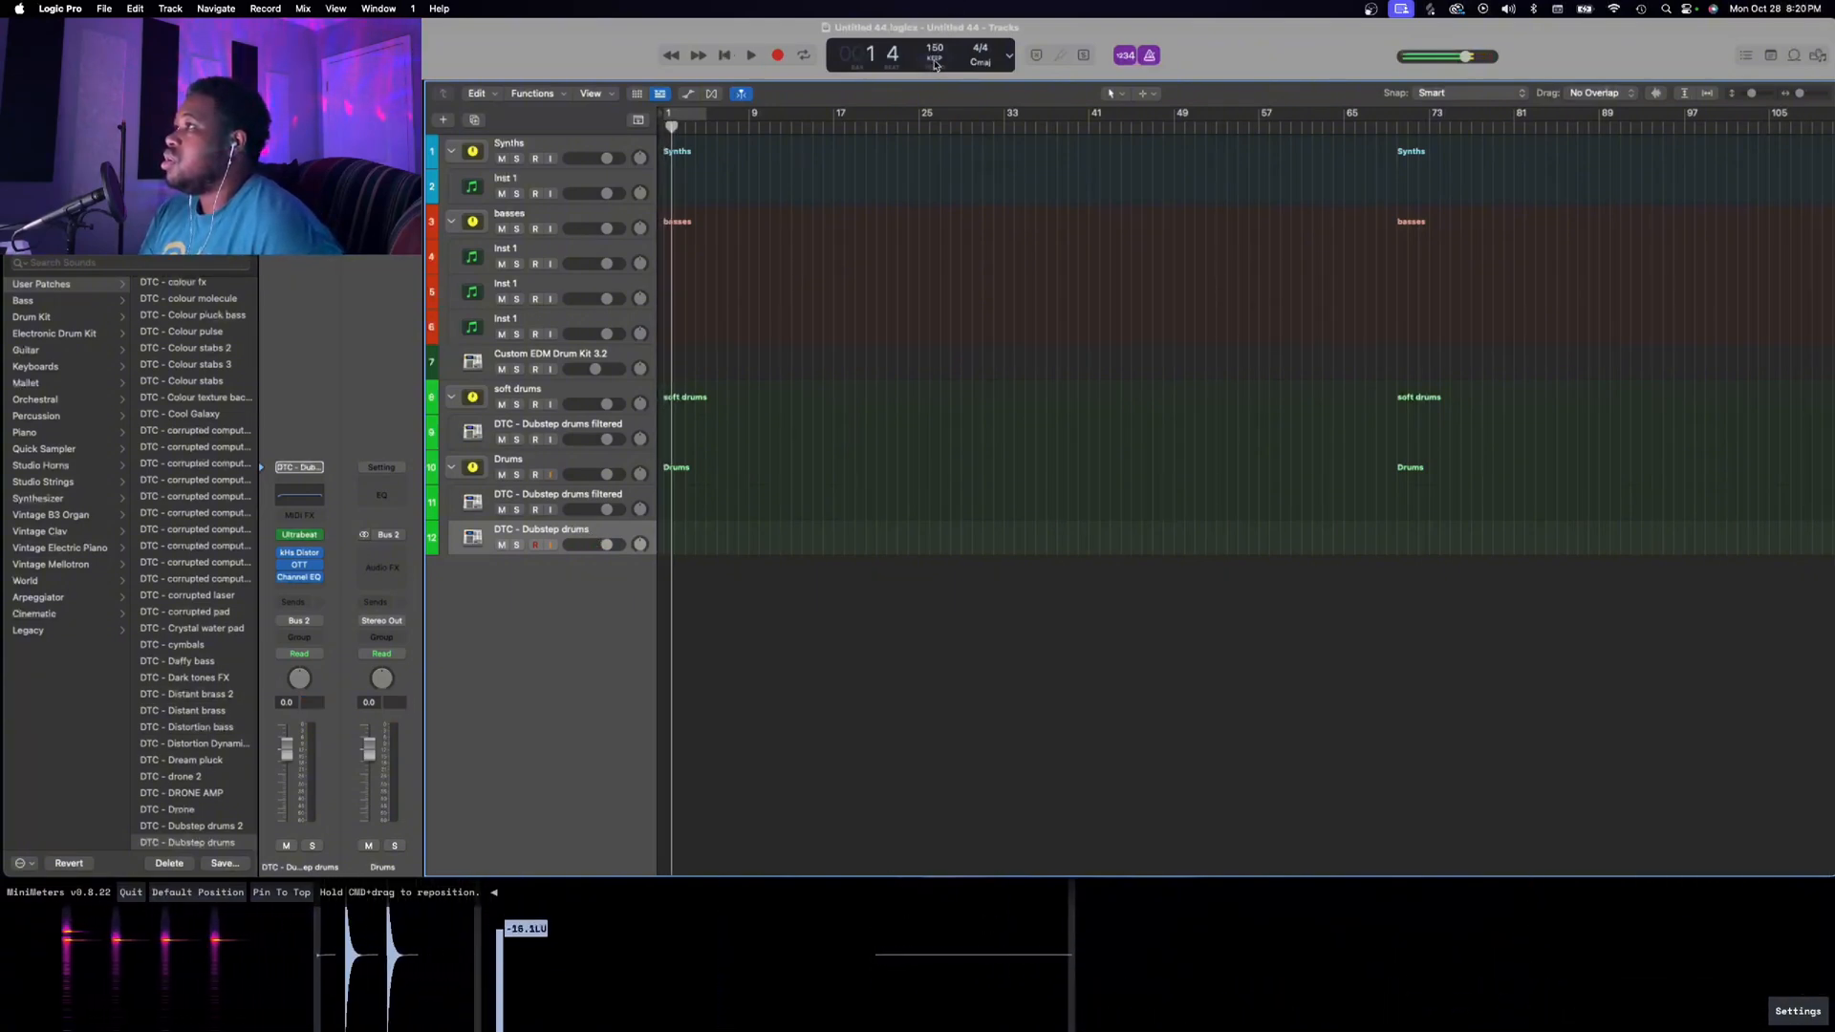
drag(935, 49, 935, 64)
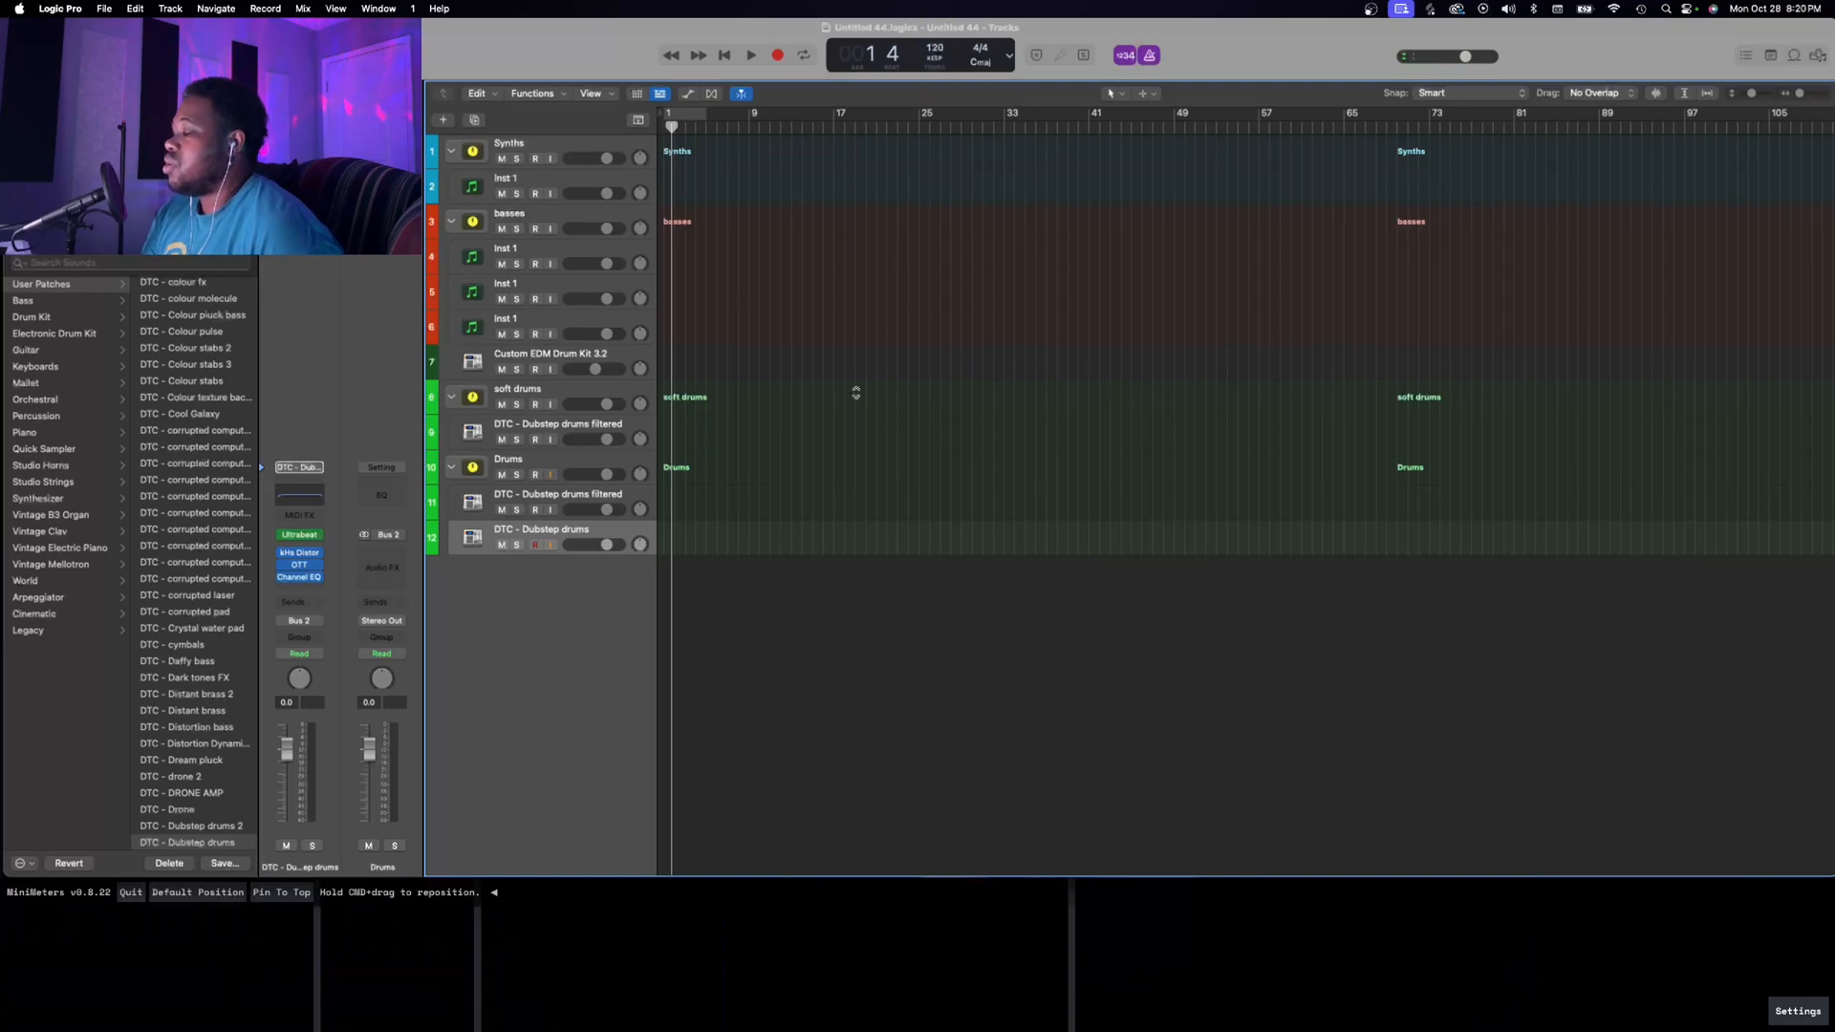
key(space)
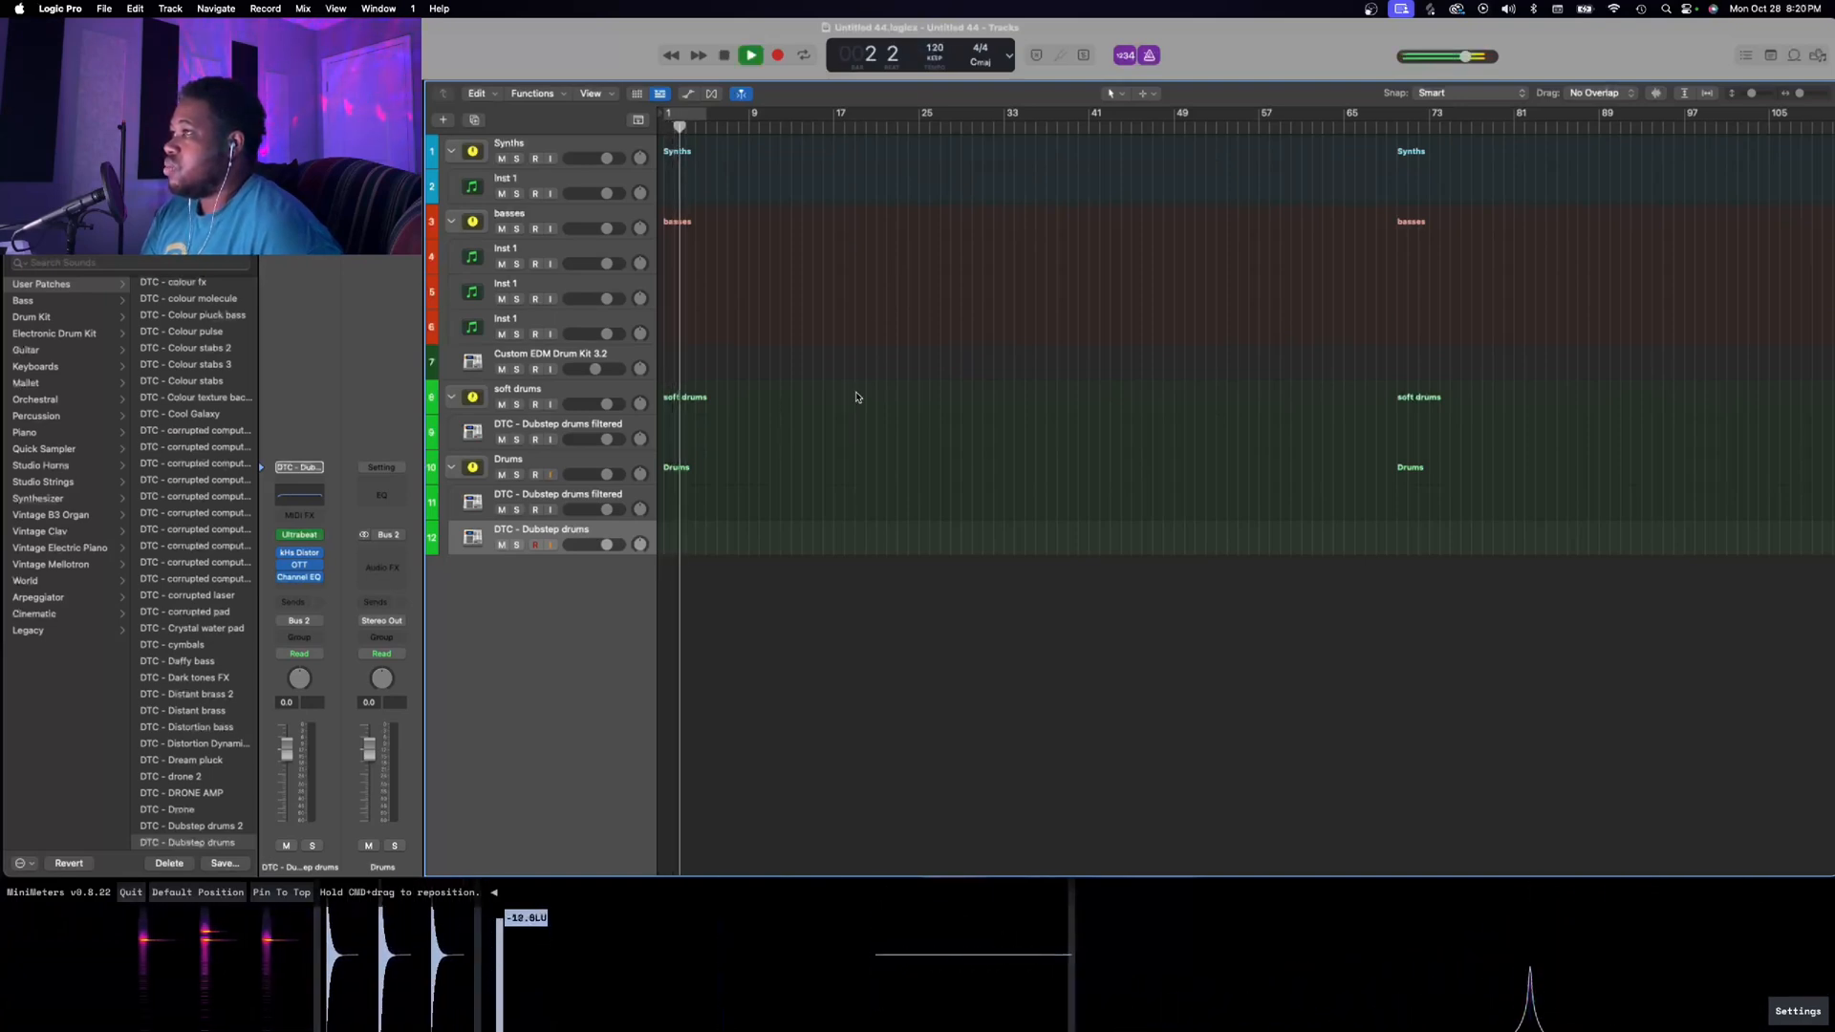
key(space)
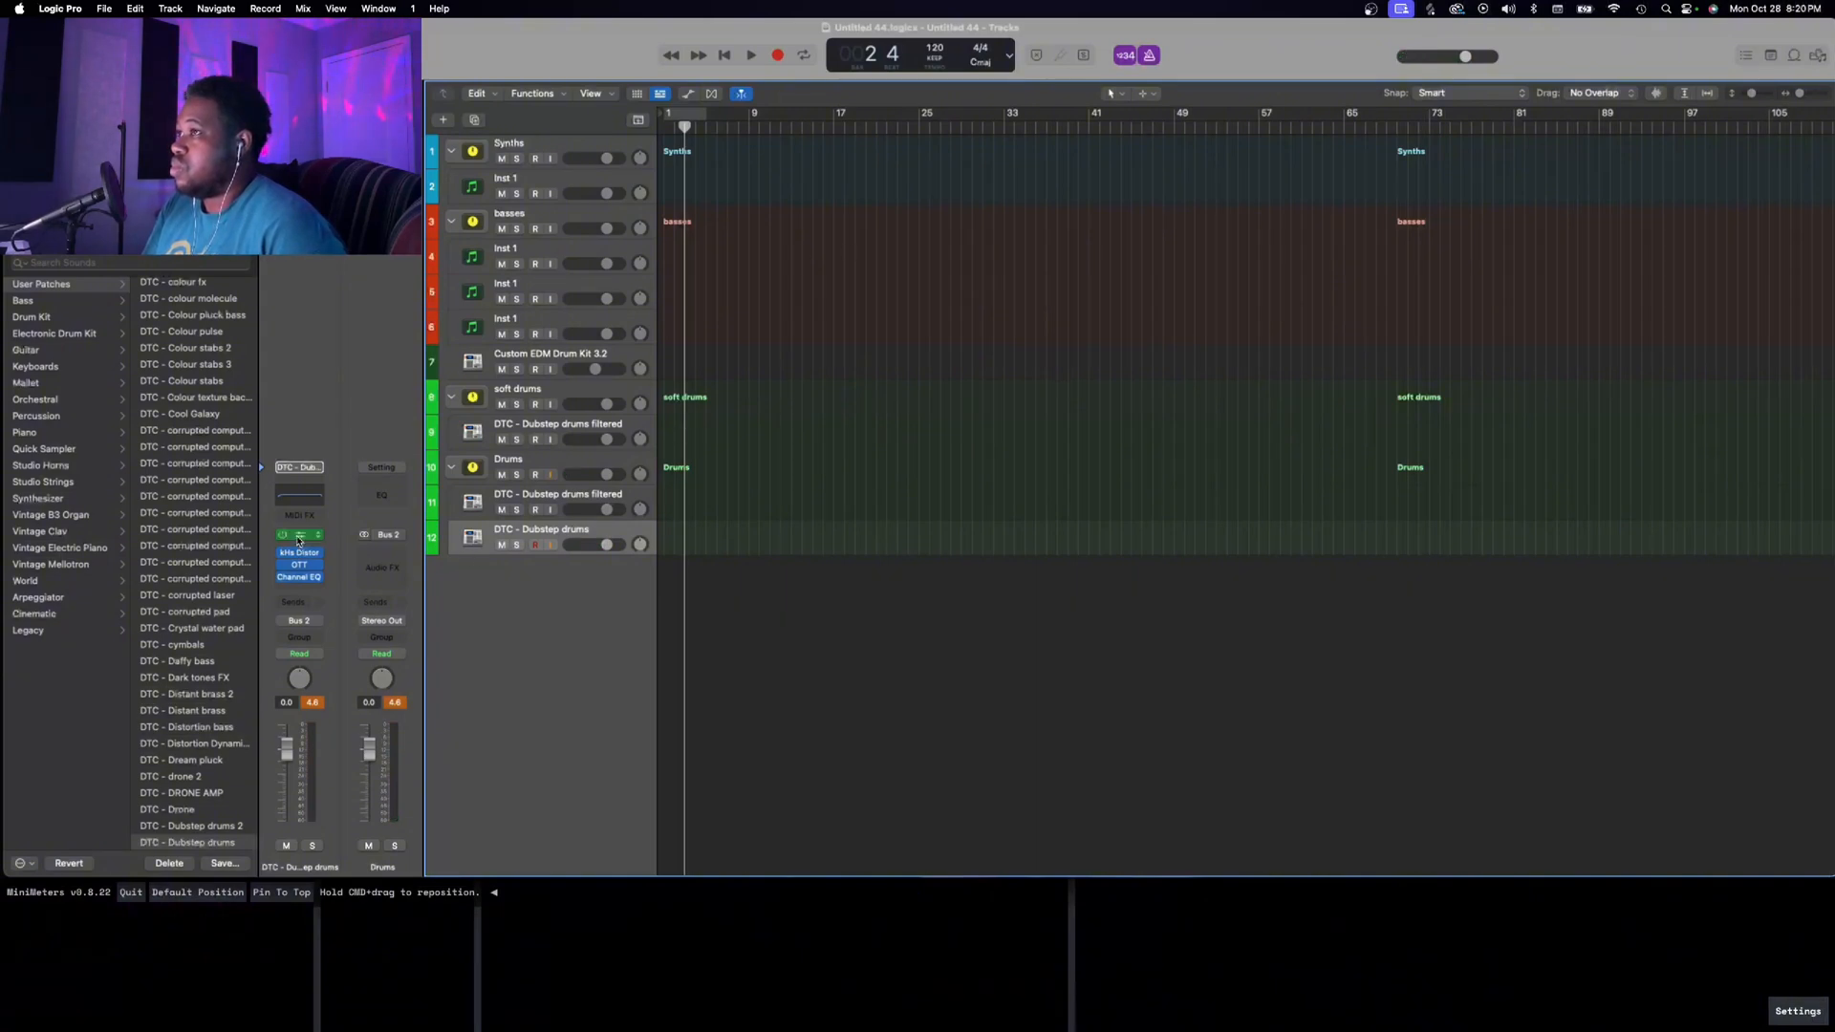
Shorten the envelope decay of the snare voice in the Dubstep drums track's Ultrabeat instrument
click(299, 535)
click(619, 561)
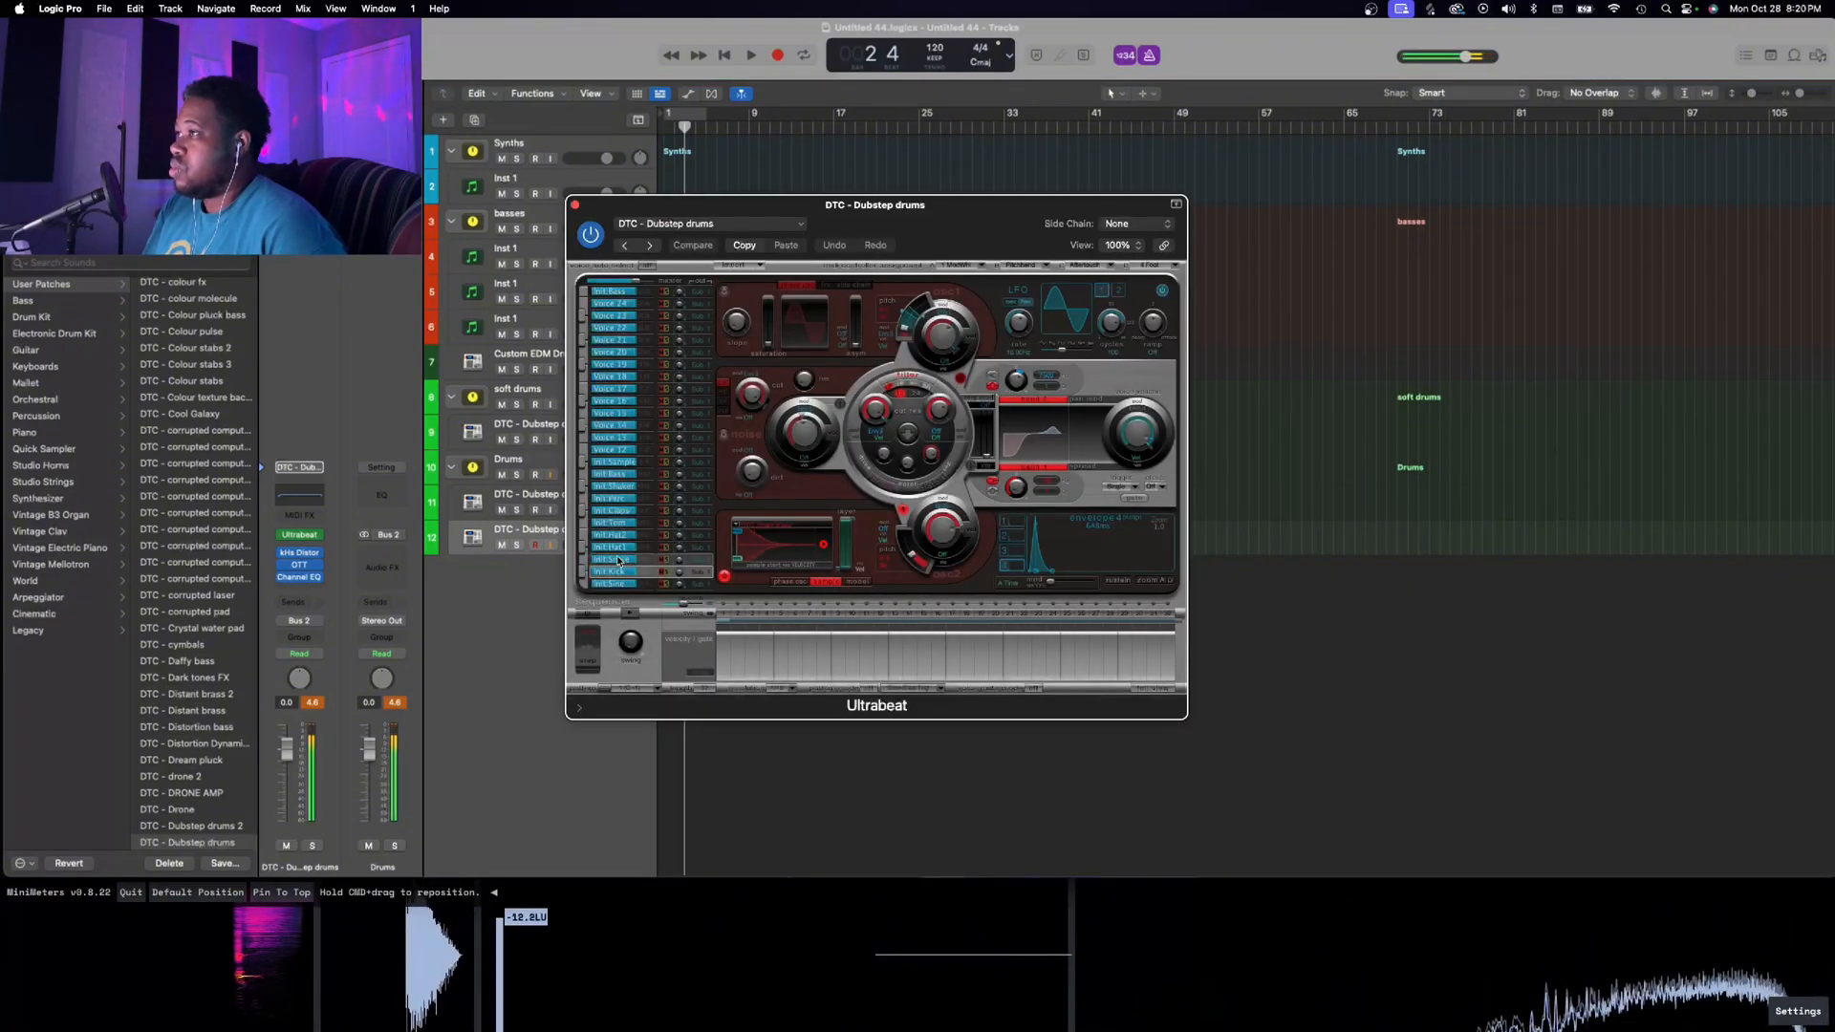
click(620, 561)
mouse_move(1065, 575)
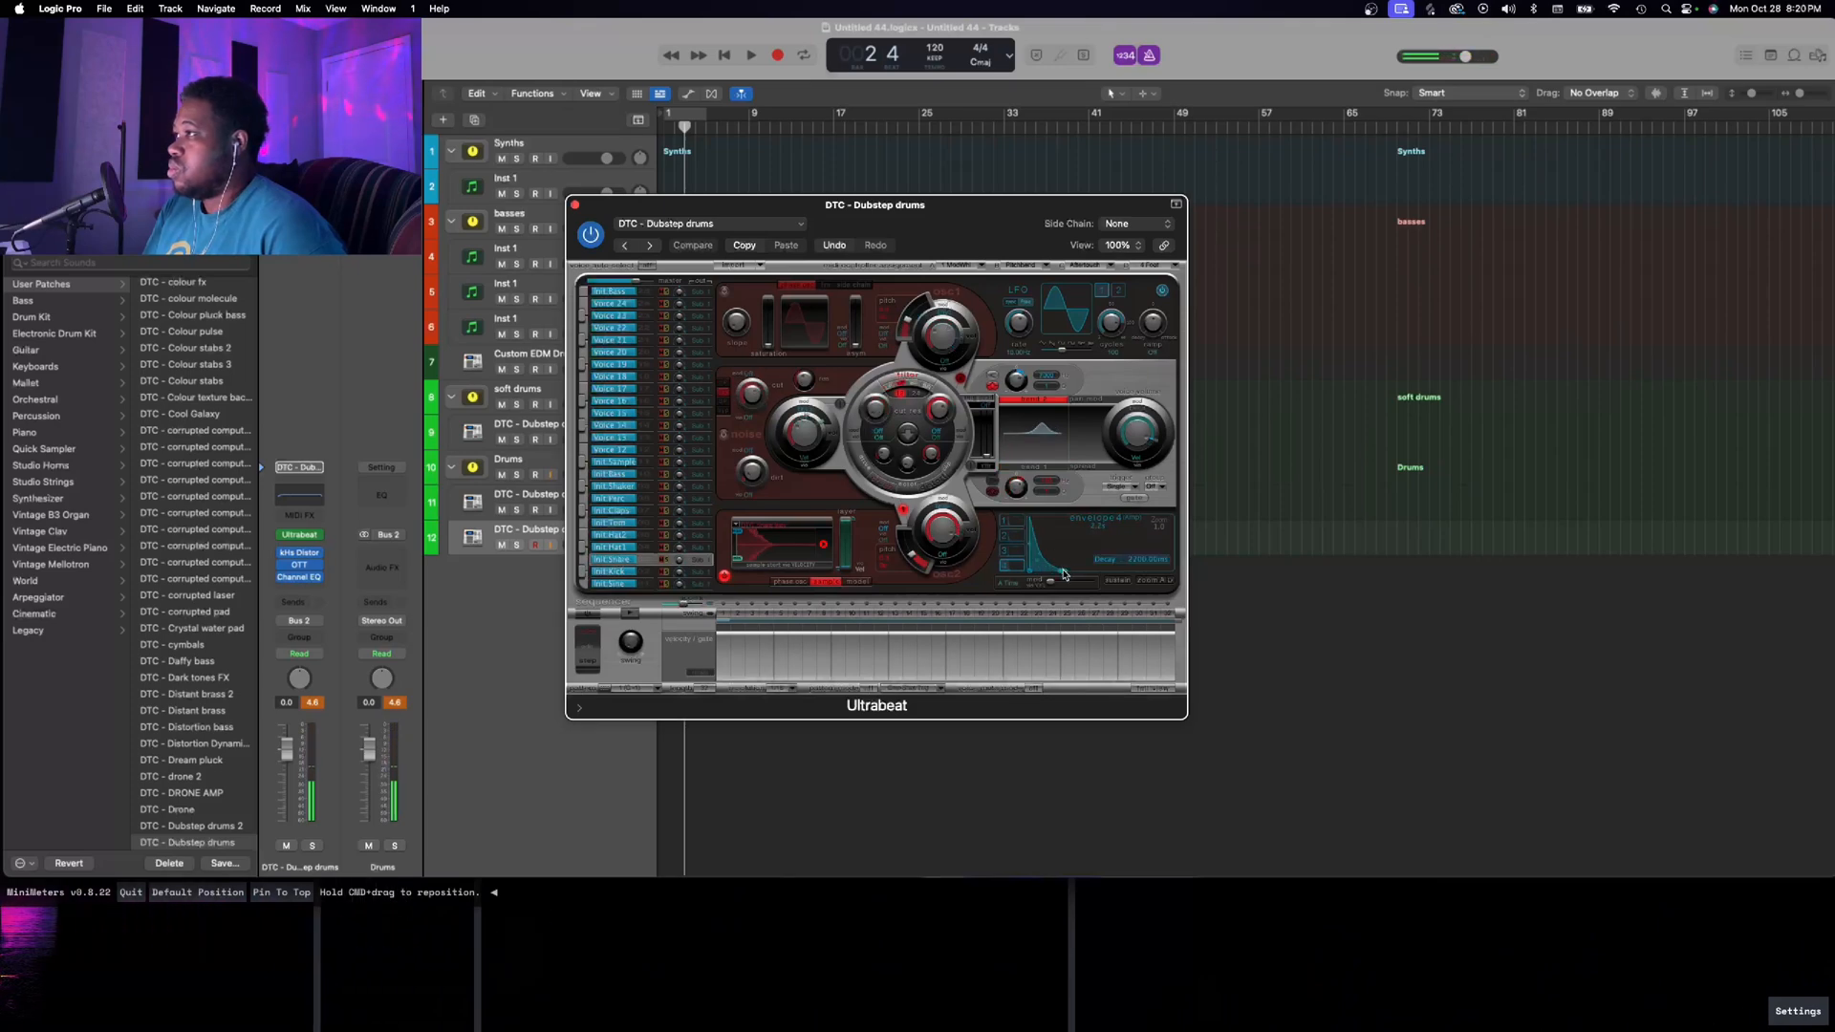
drag(1046, 575, 1041, 580)
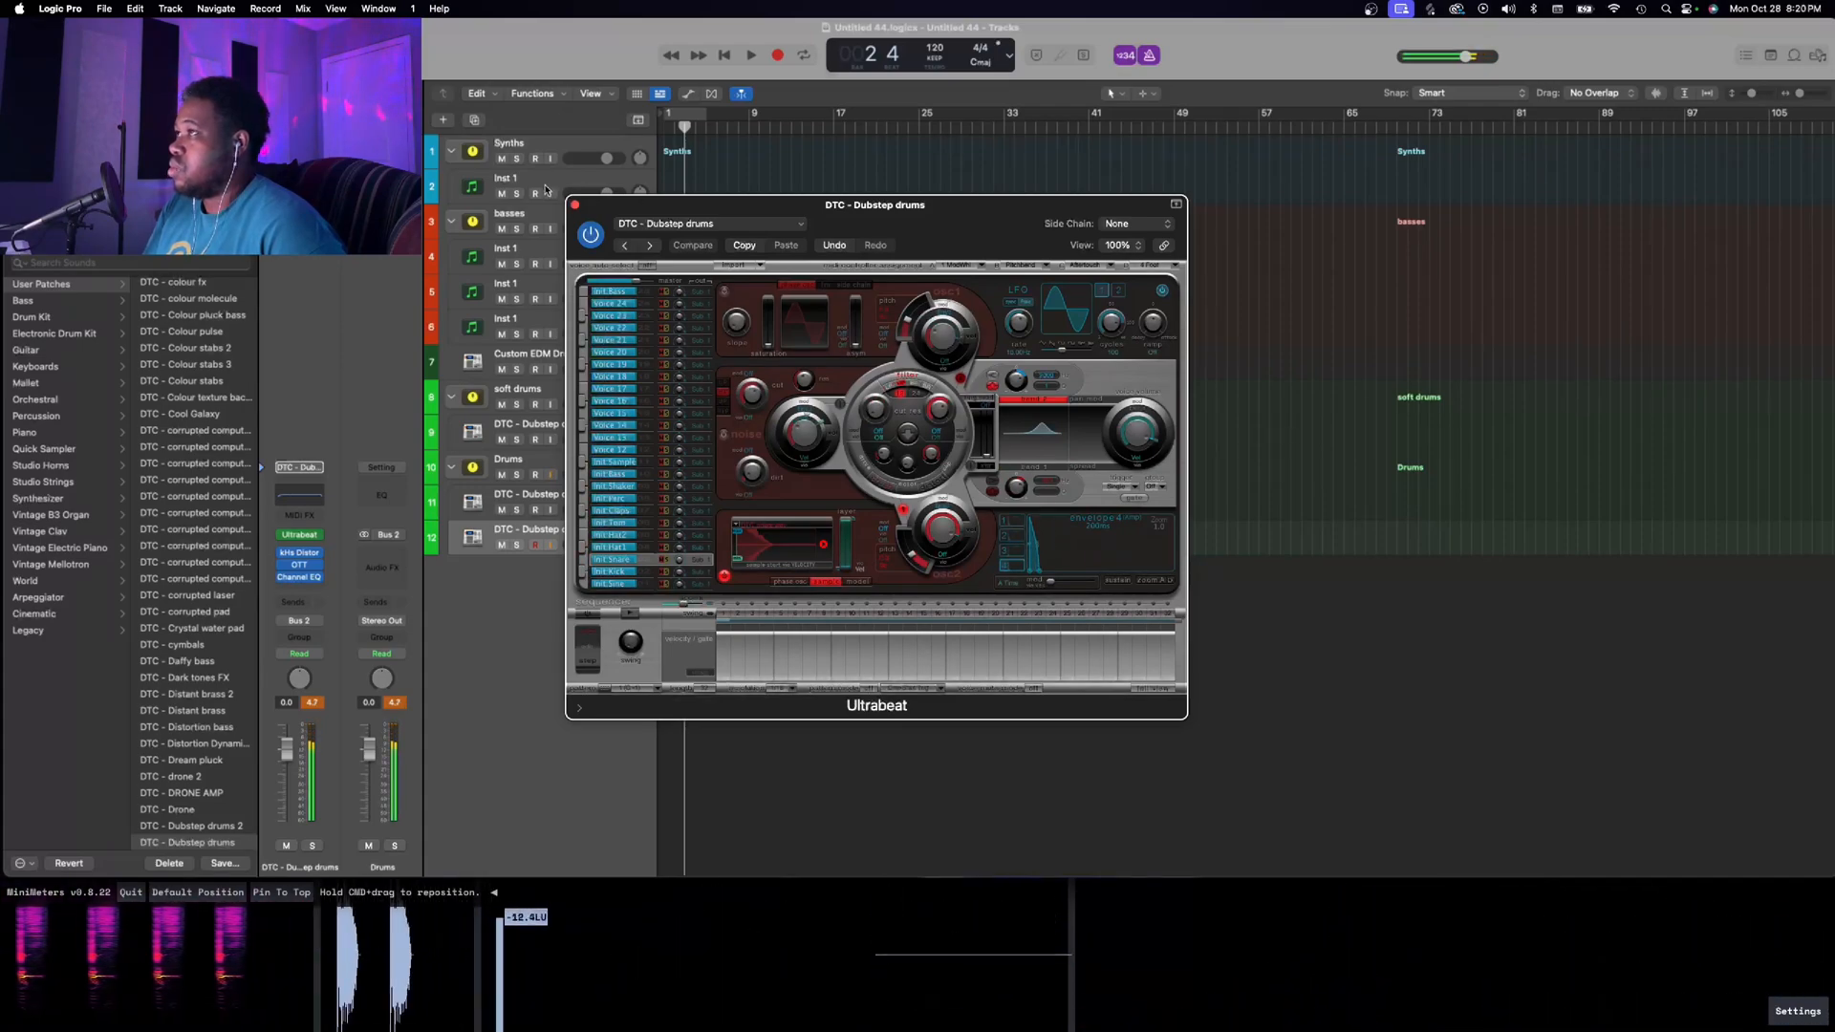
click(574, 205)
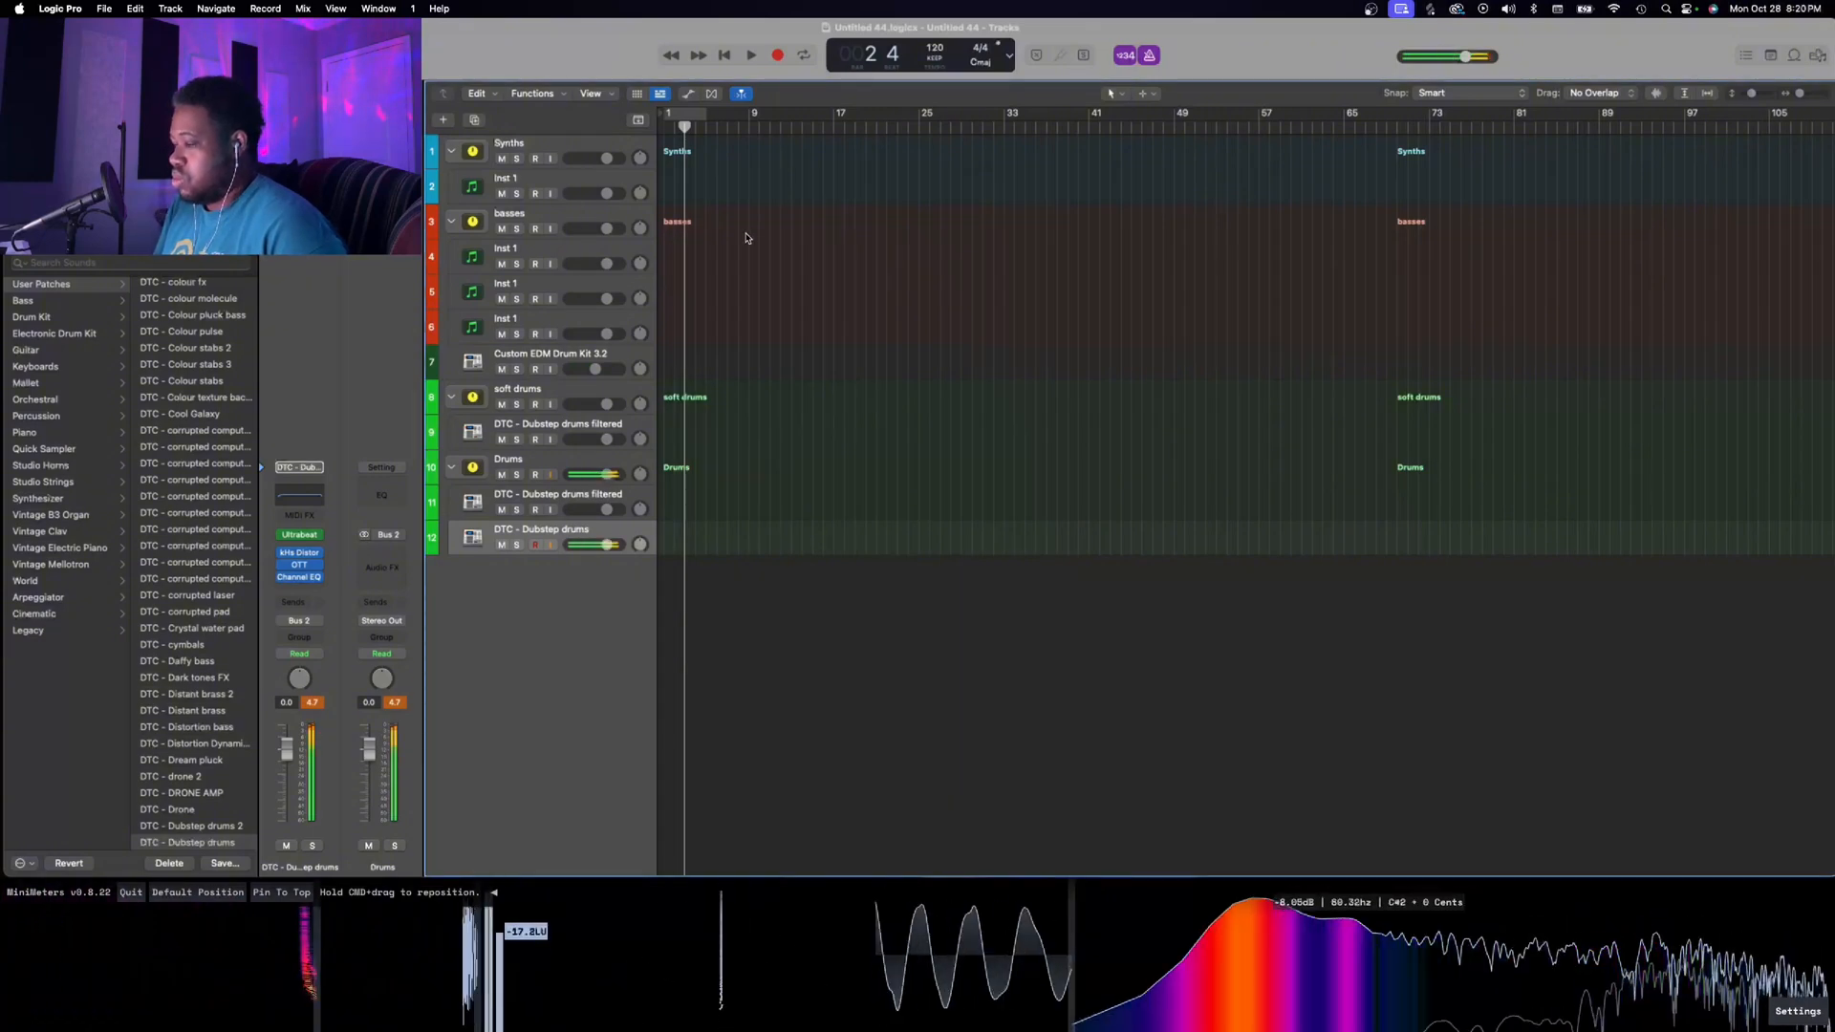
Rehearse from bar 1 and record a four-bar drum pattern on the DTC - Dubstep drums track
key(Return)
key(space)
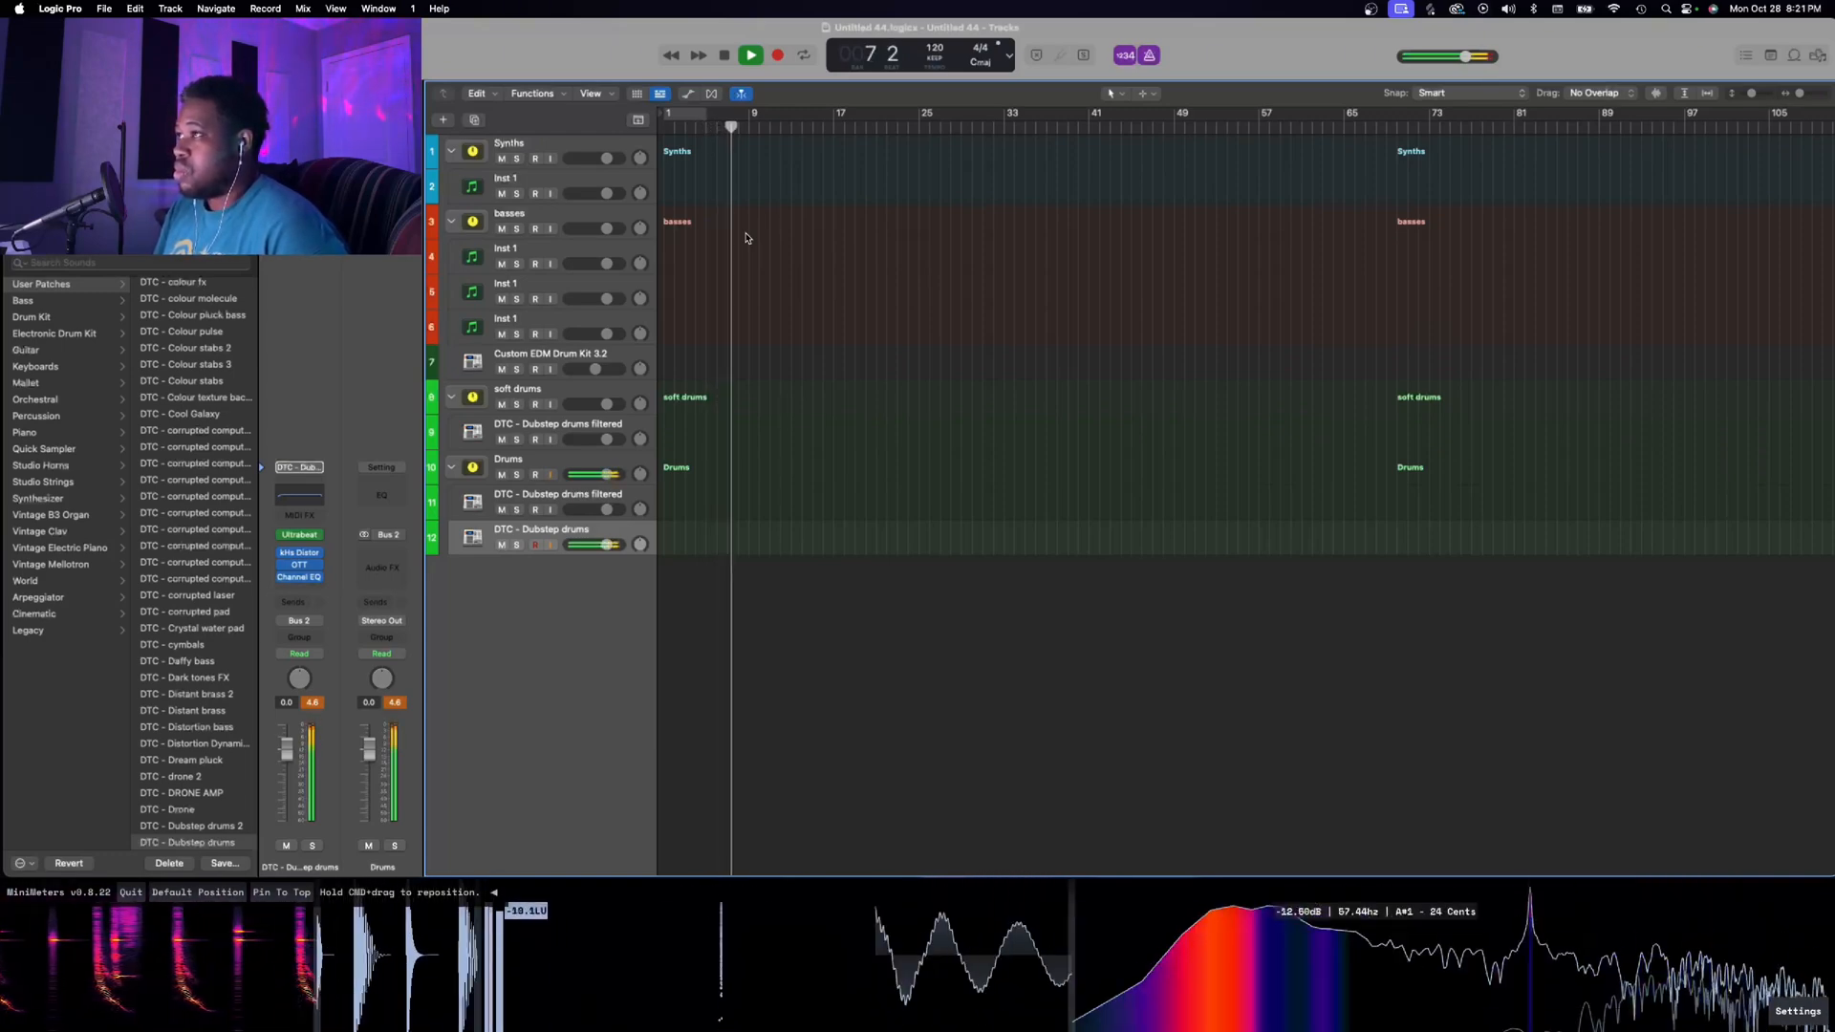
key(space)
key(r)
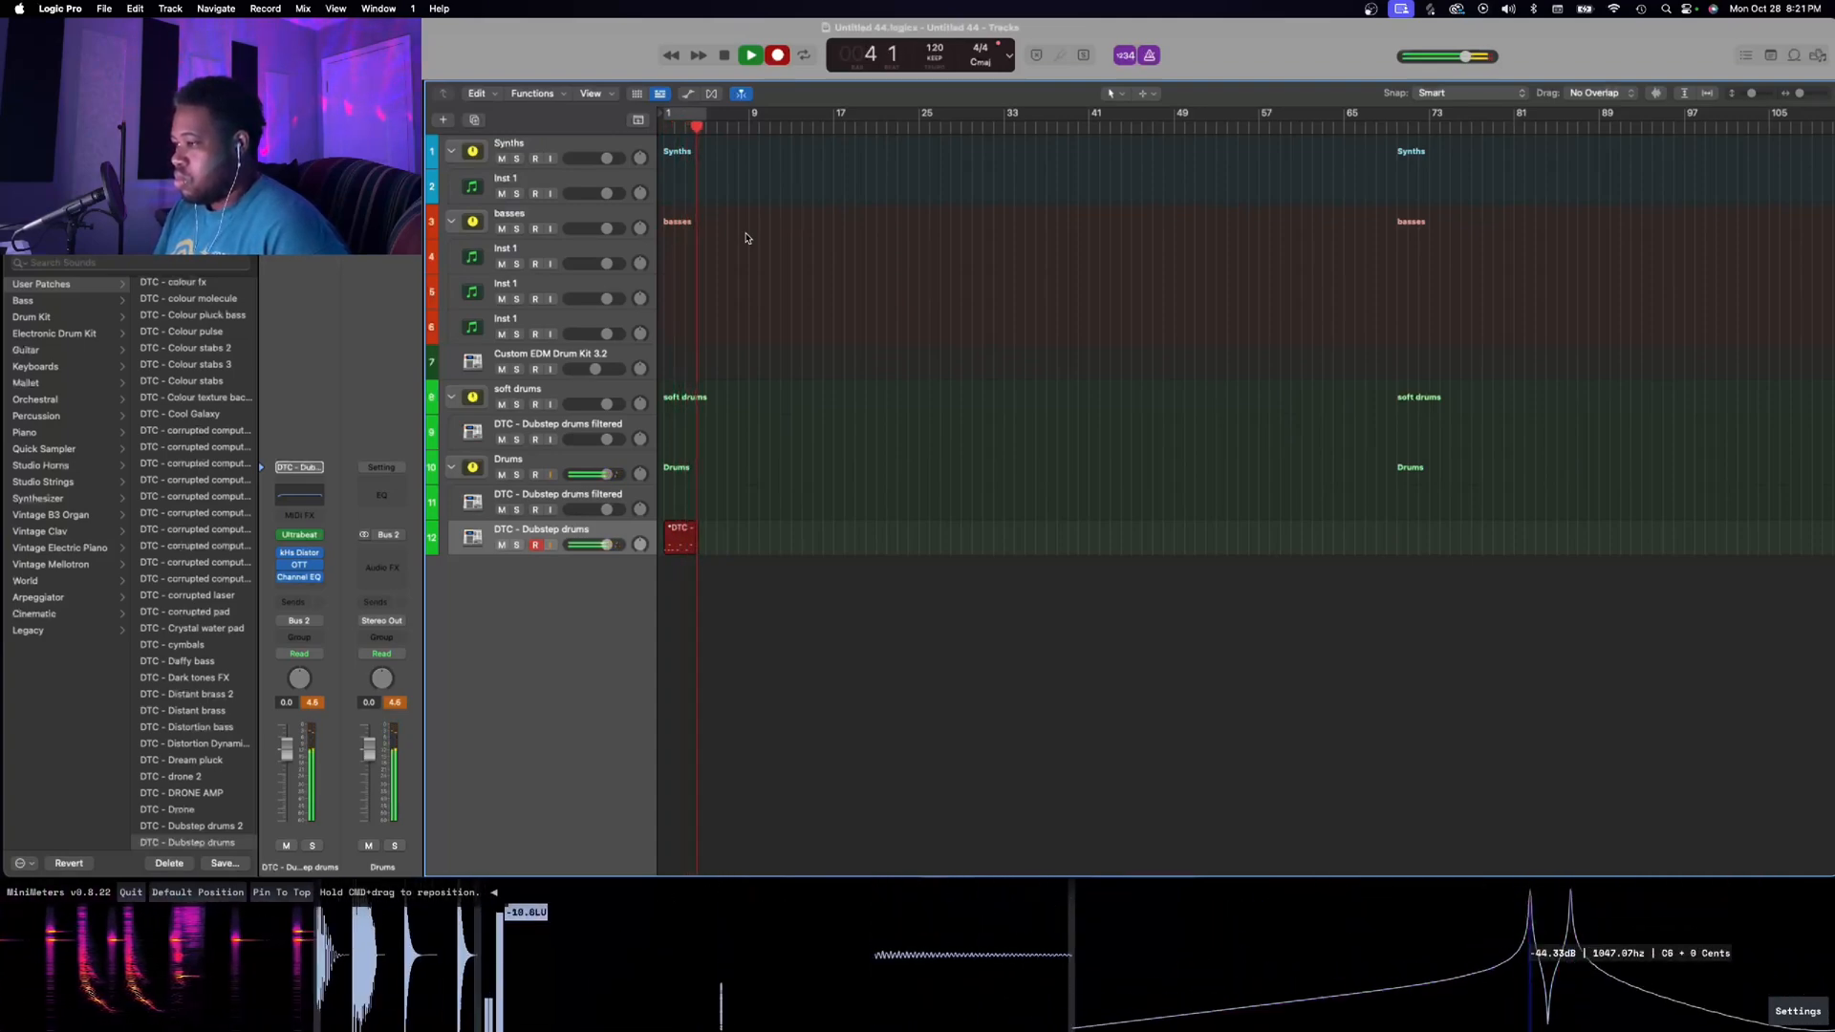
key(space)
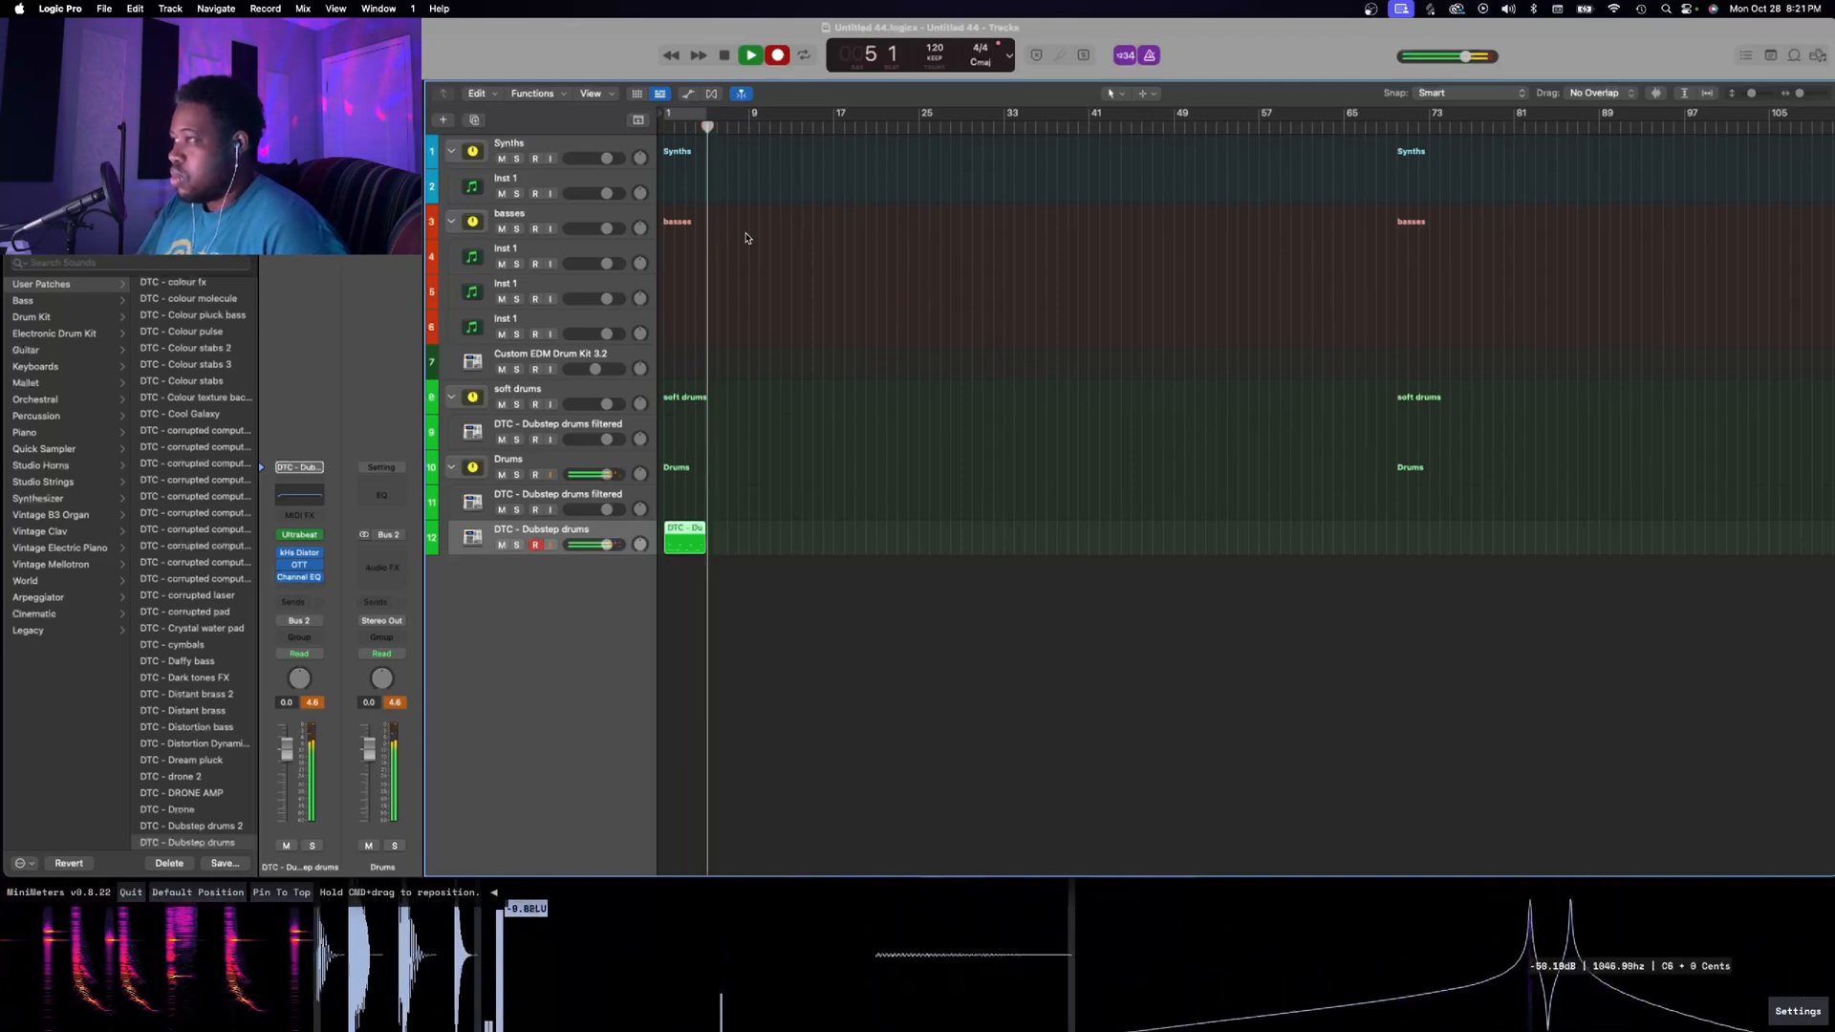
Review the recorded drum region in the Piano Roll with all of its notes selected
key(p)
key(super+Right)
key(super+Right)
key(super+Right)
key(super+Right)
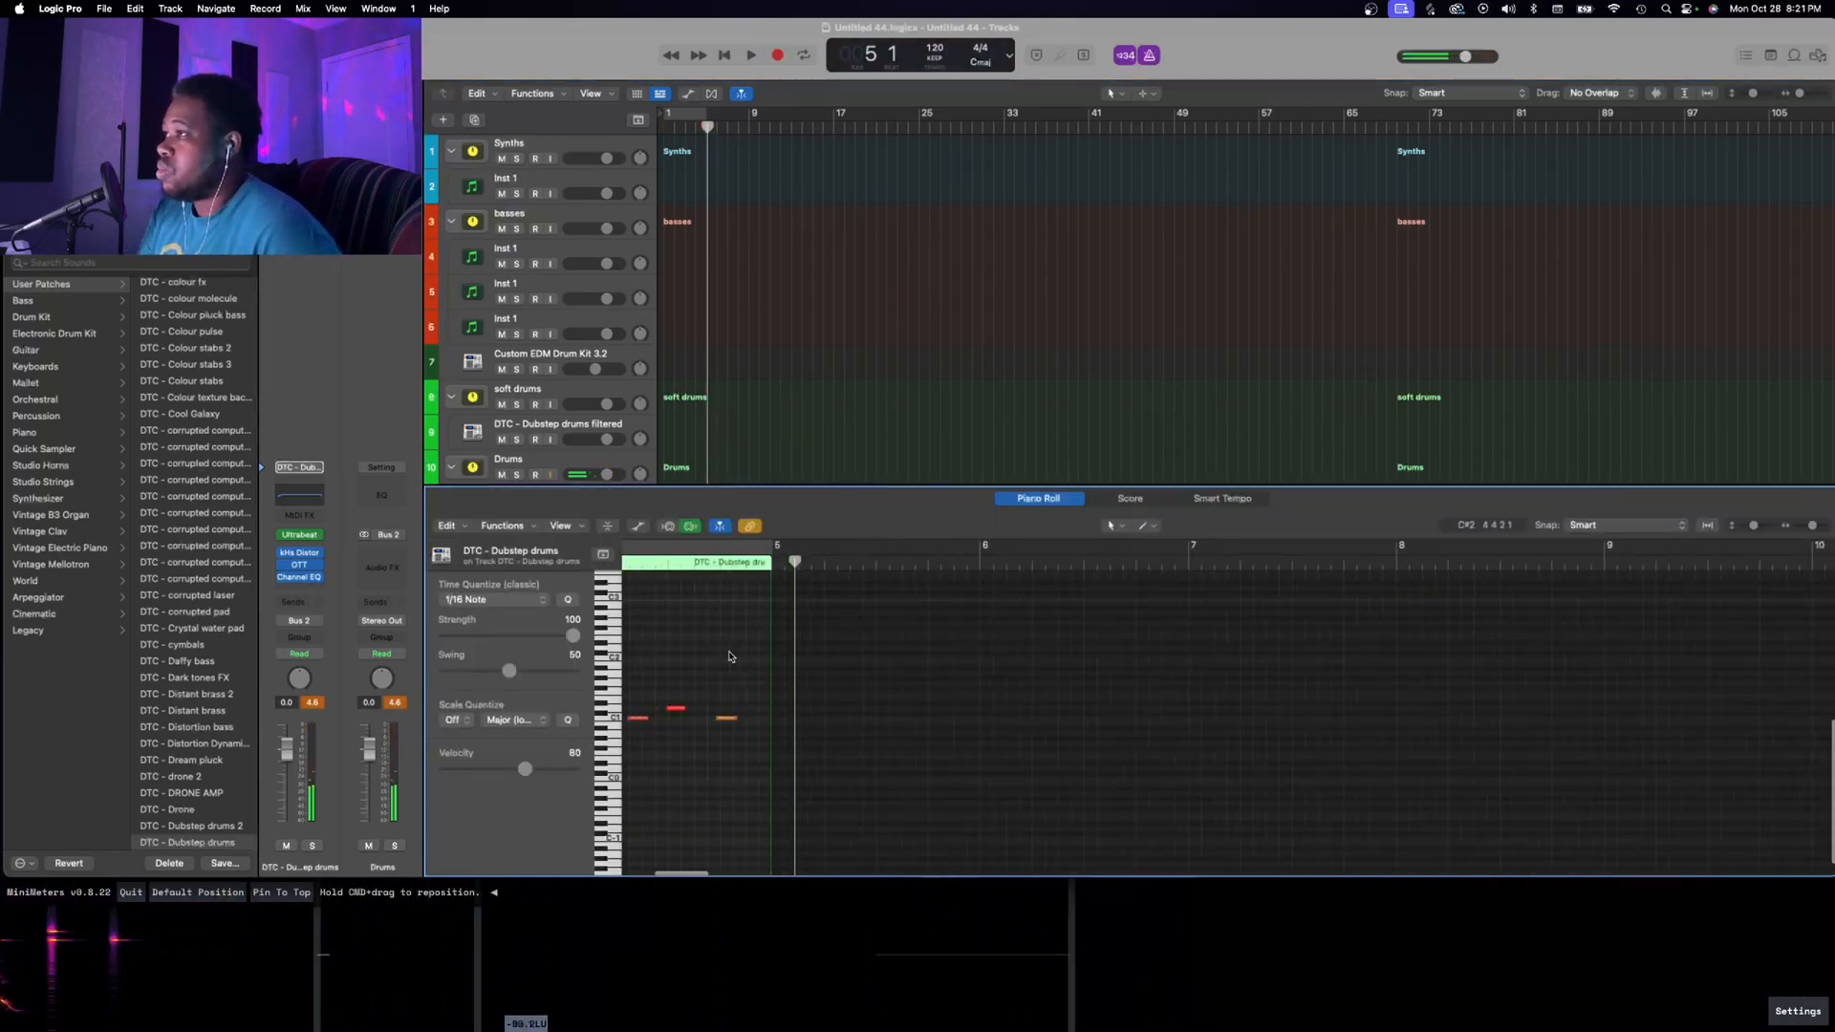
key(super+Left)
scroll(731, 656, left, 5)
key(super+a)
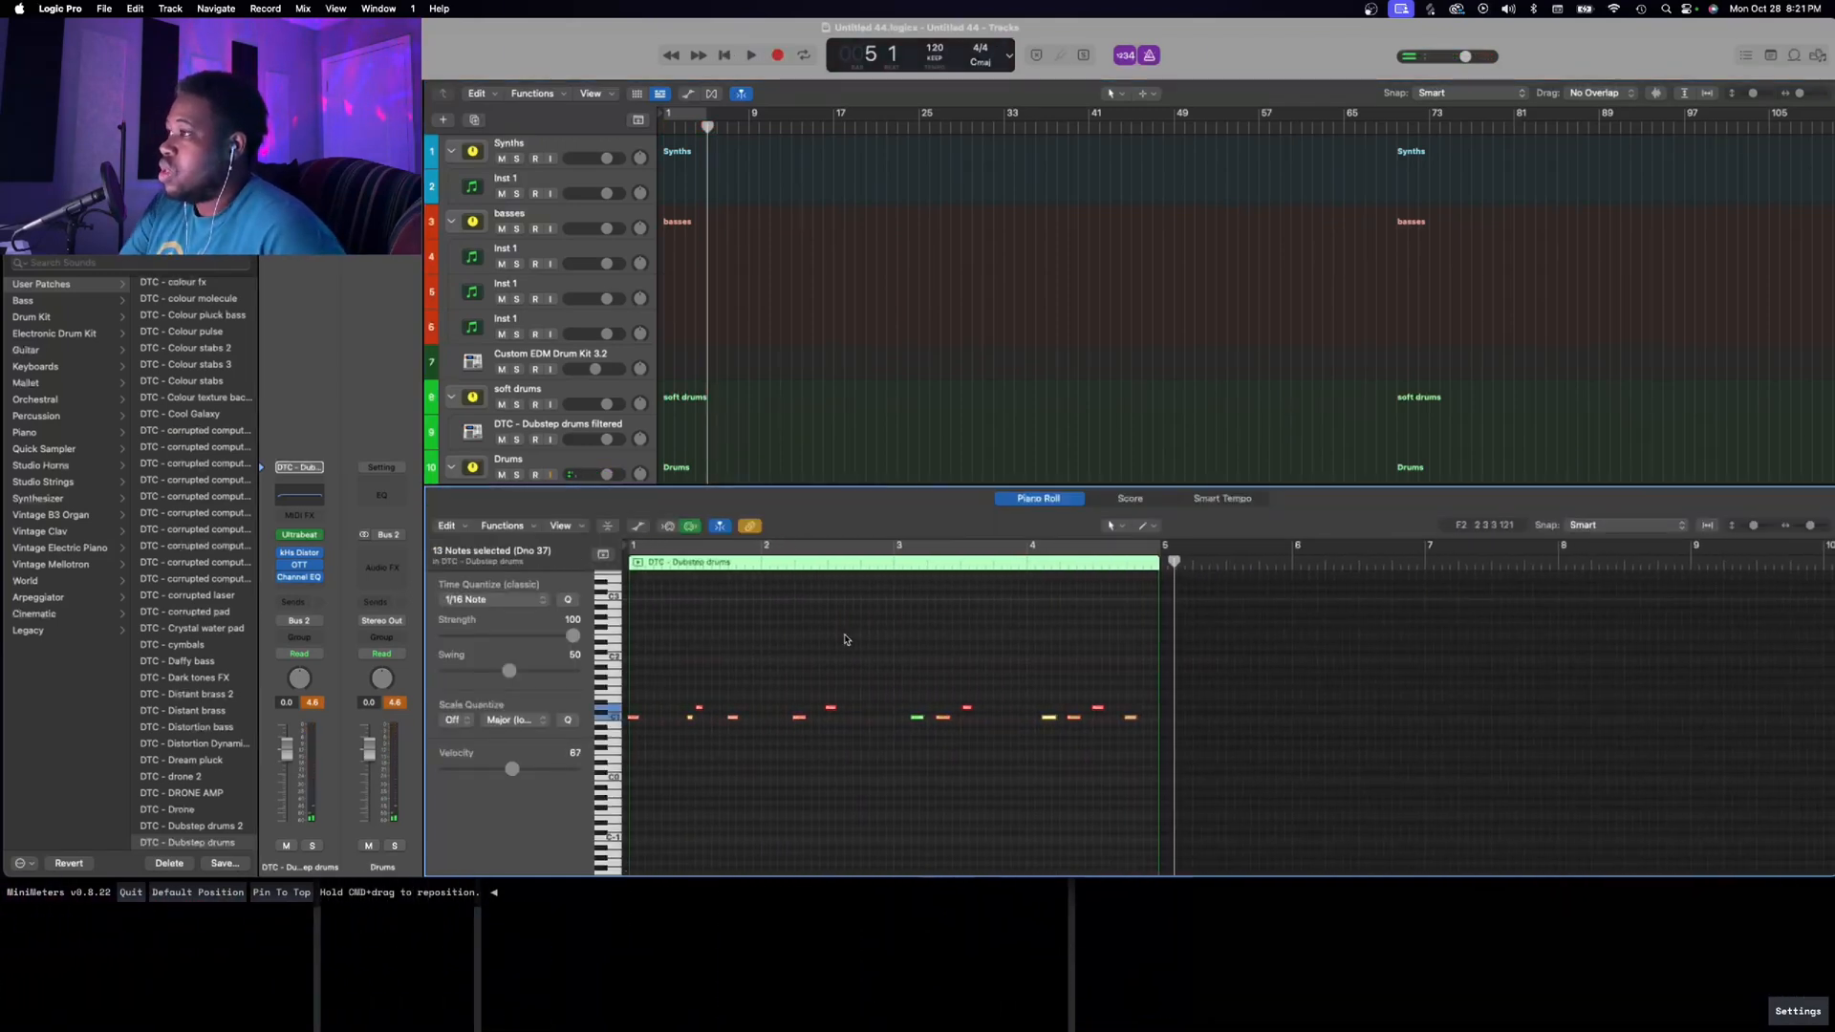
key(p)
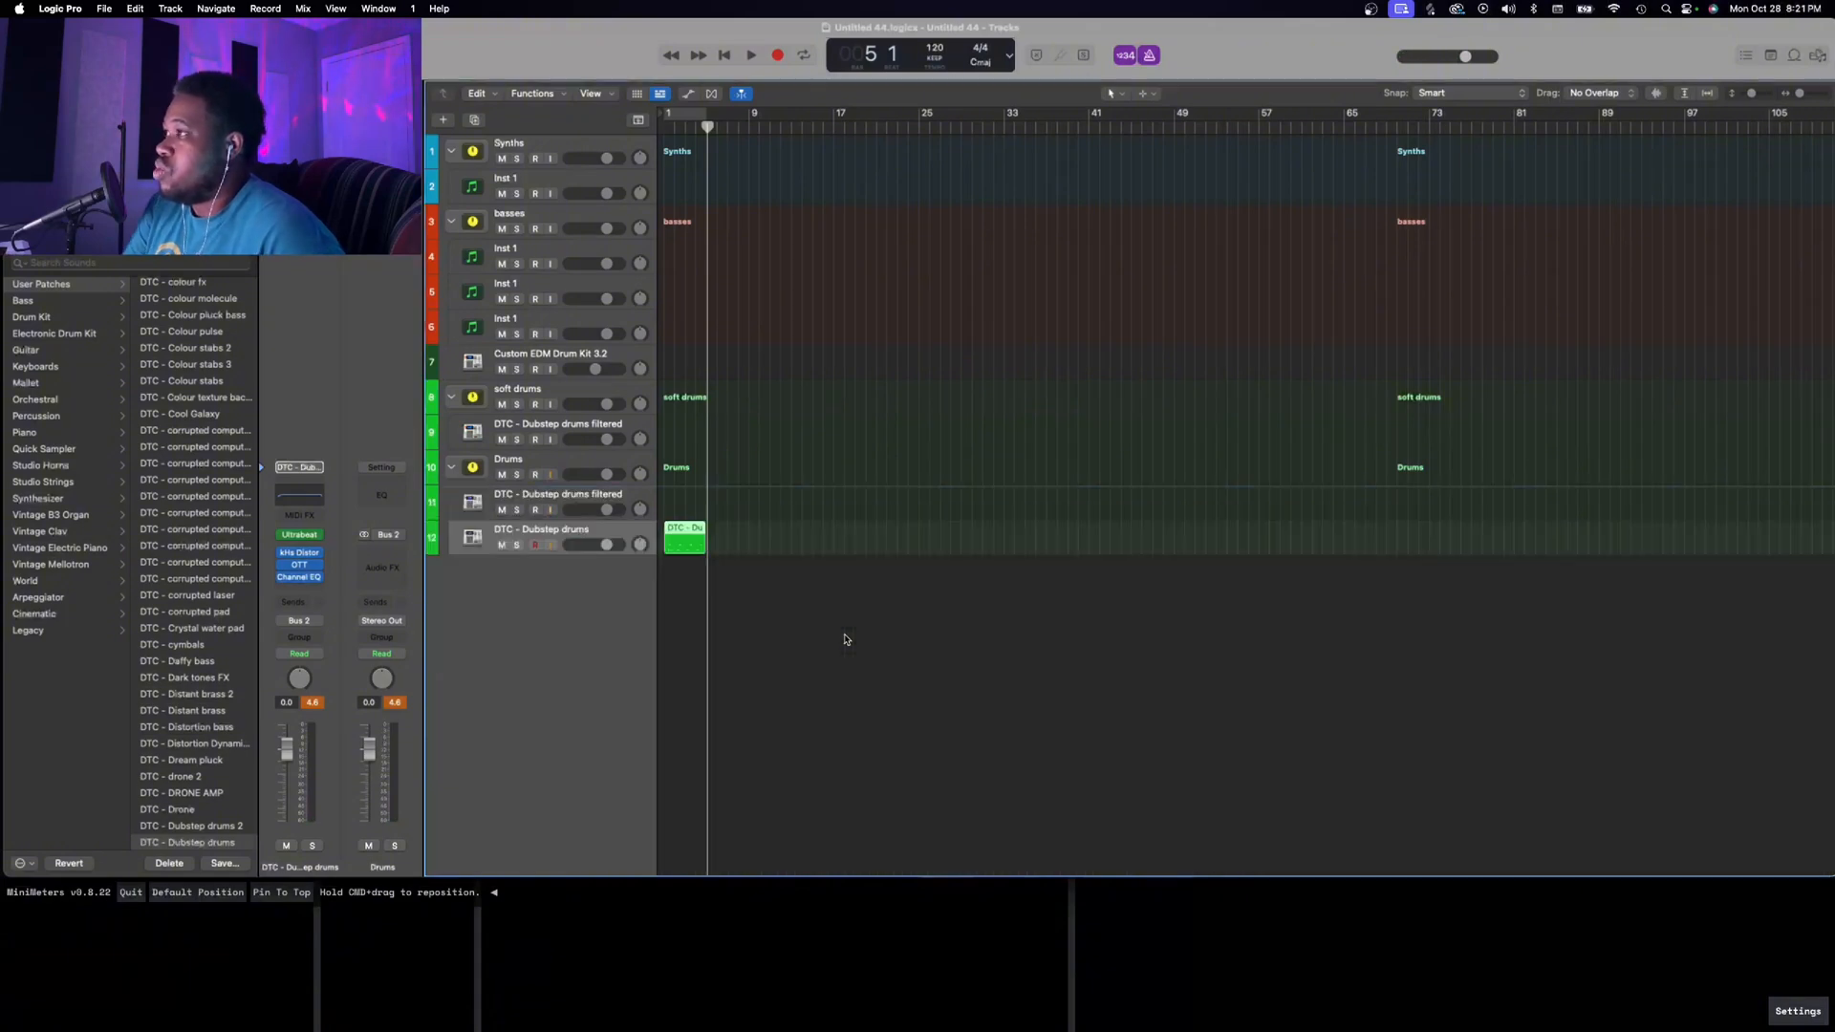
Record a bass line of about four bars from bar 1 on the duplicated Serum track, over the drum pattern
key(Return)
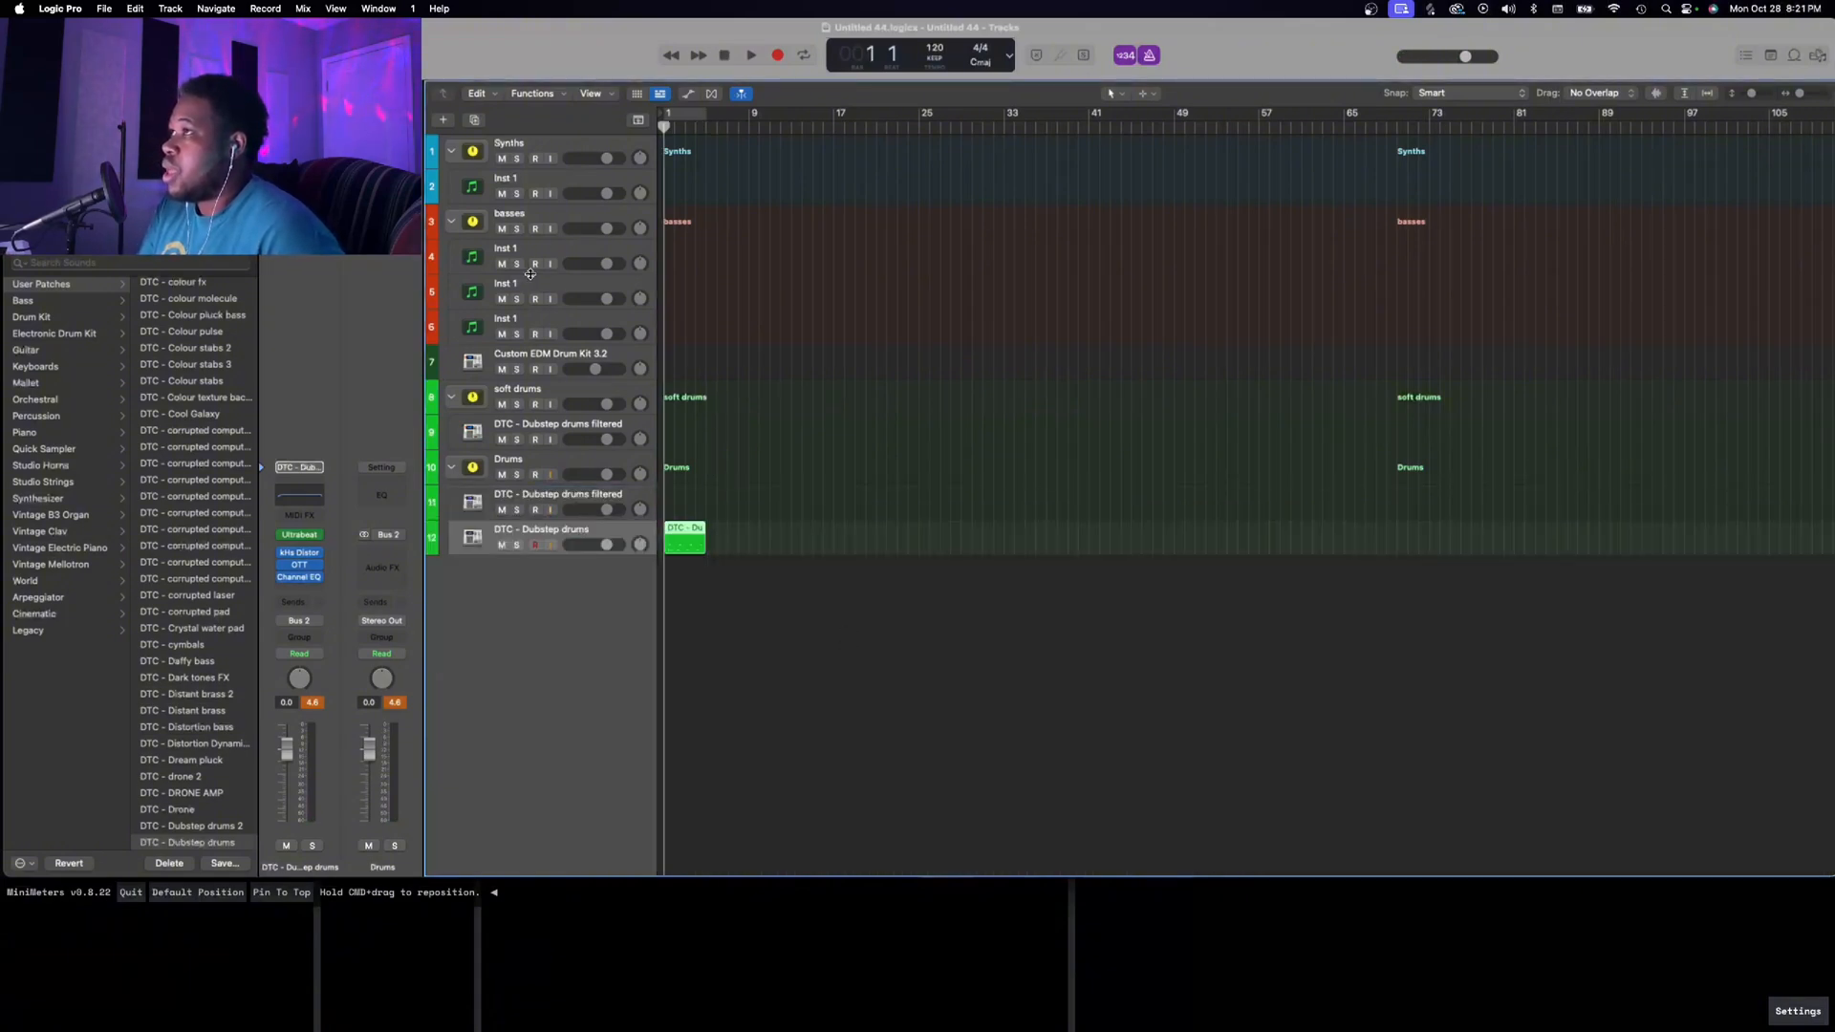
click(565, 260)
click(561, 283)
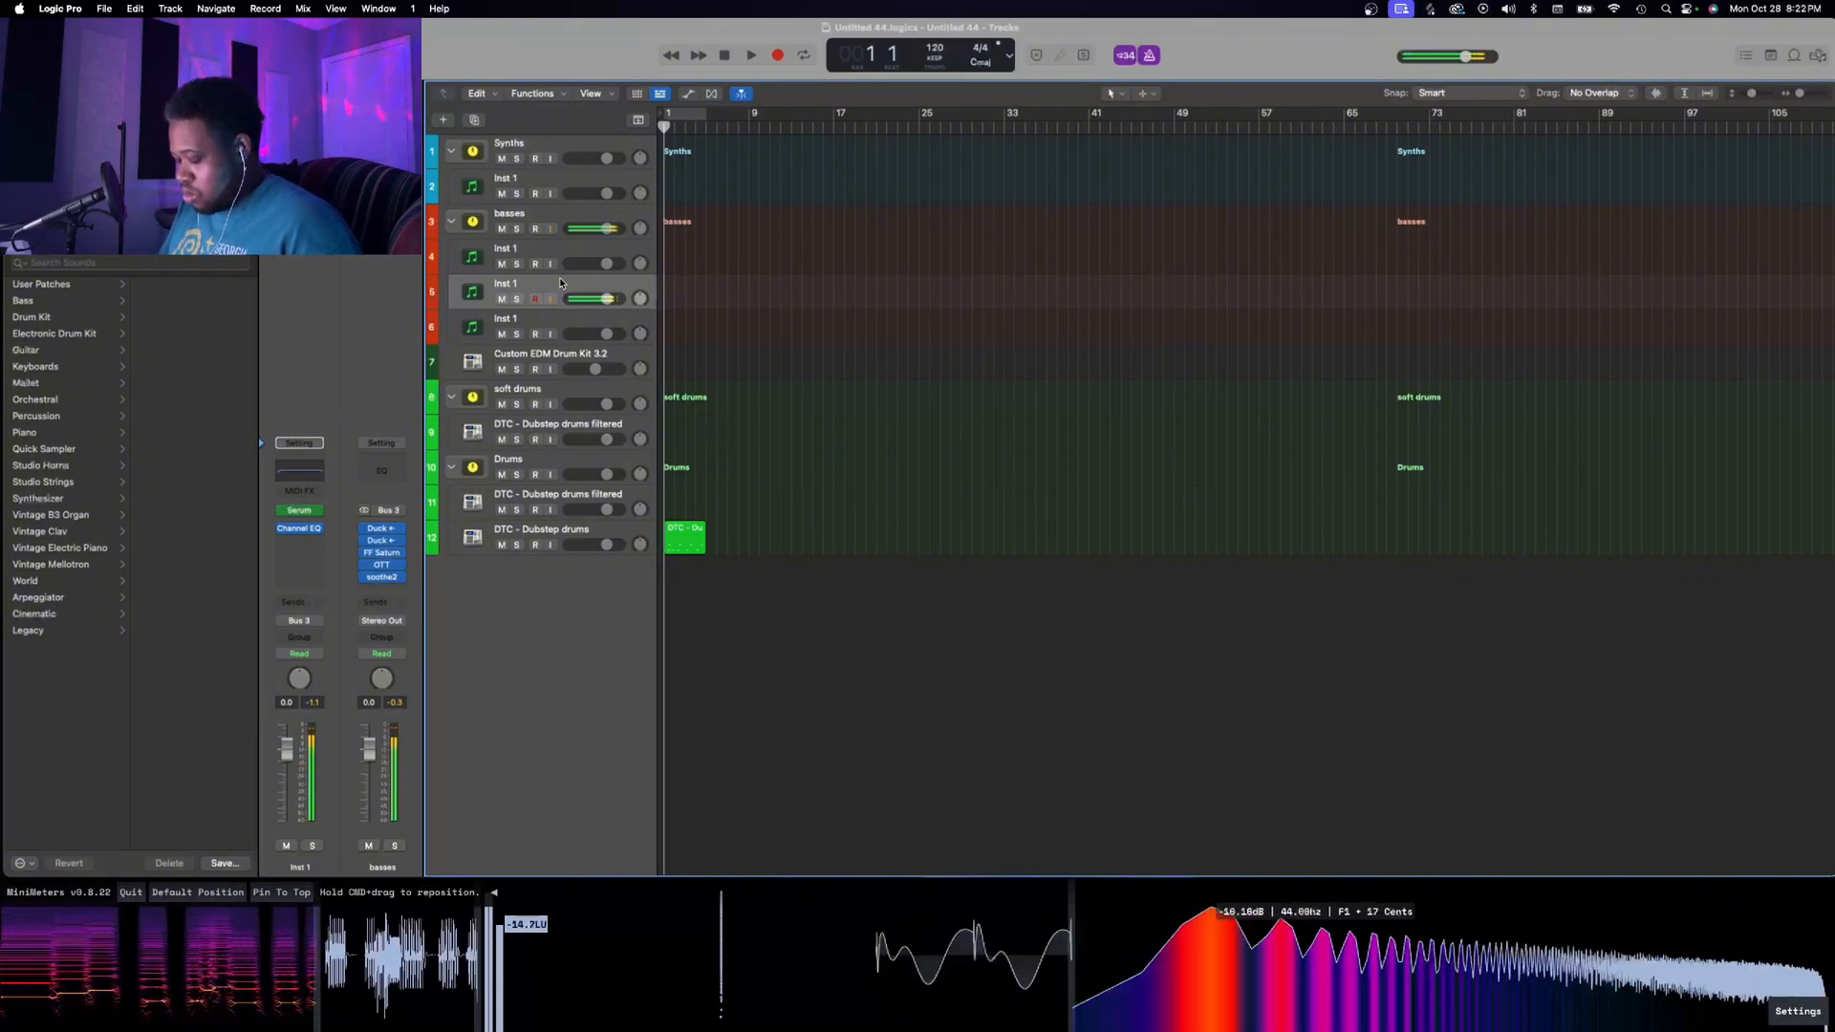
key(r)
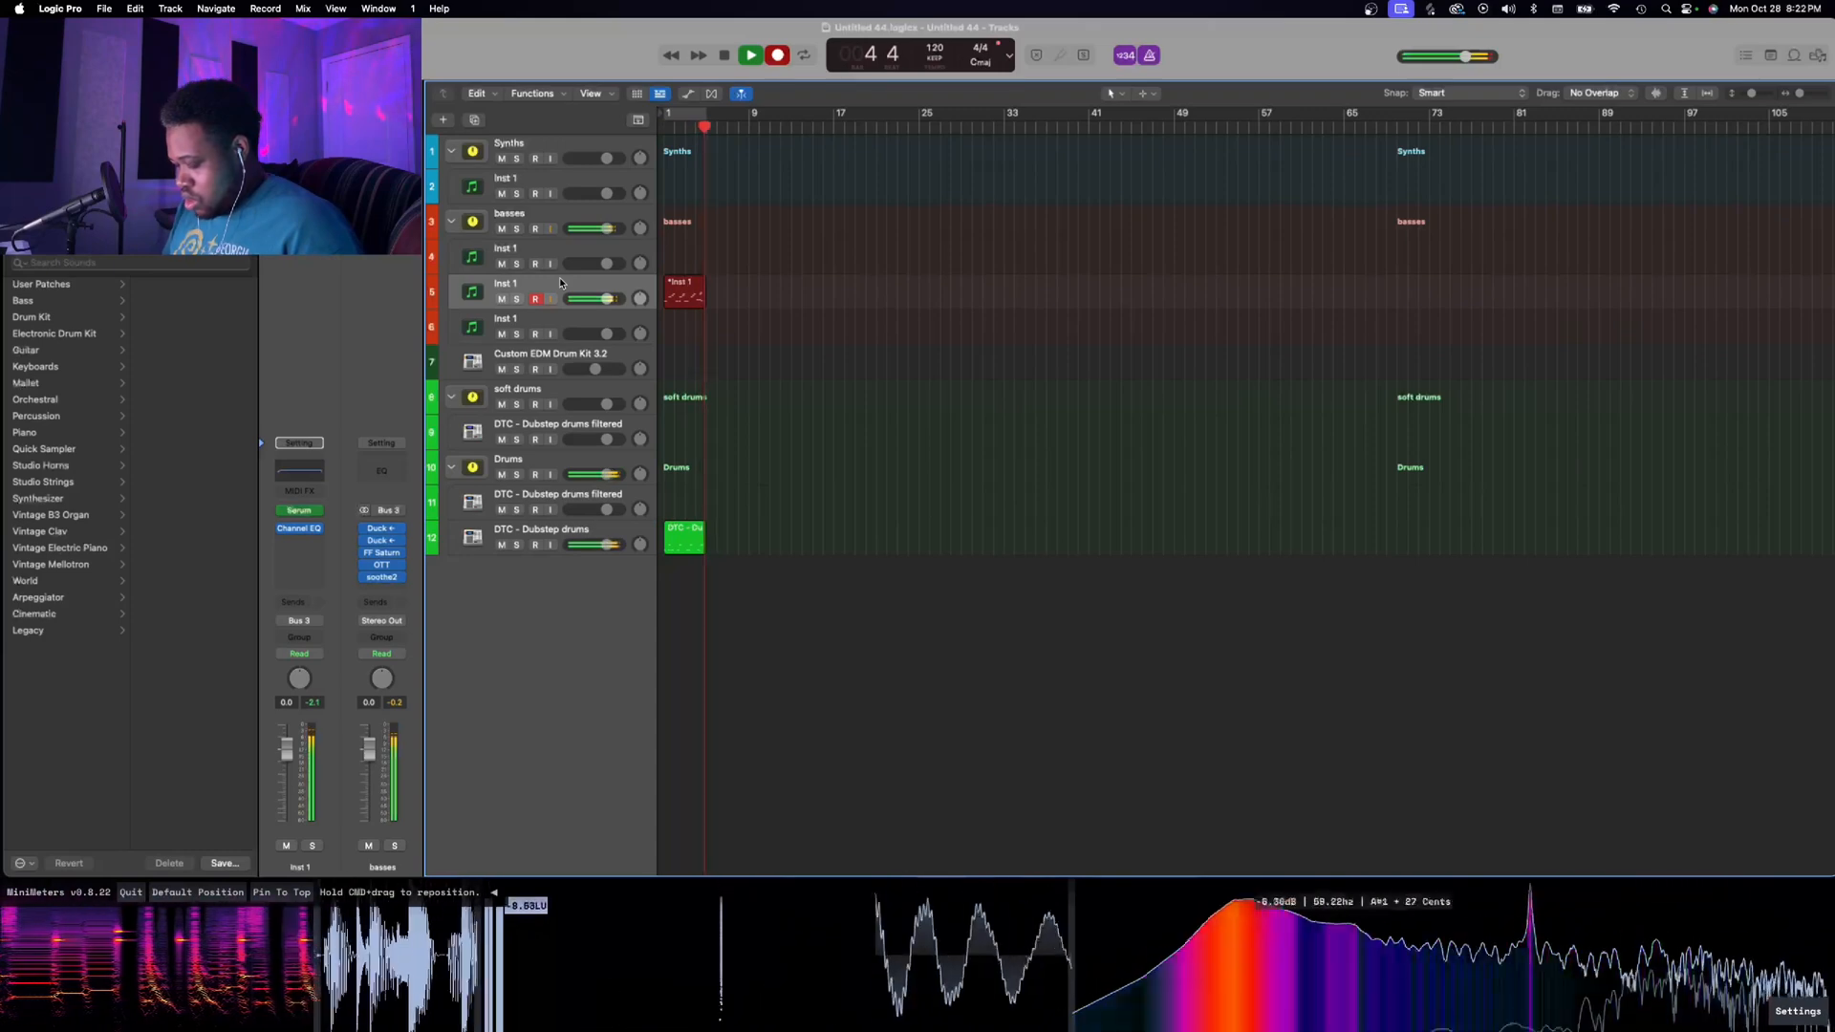
key(space)
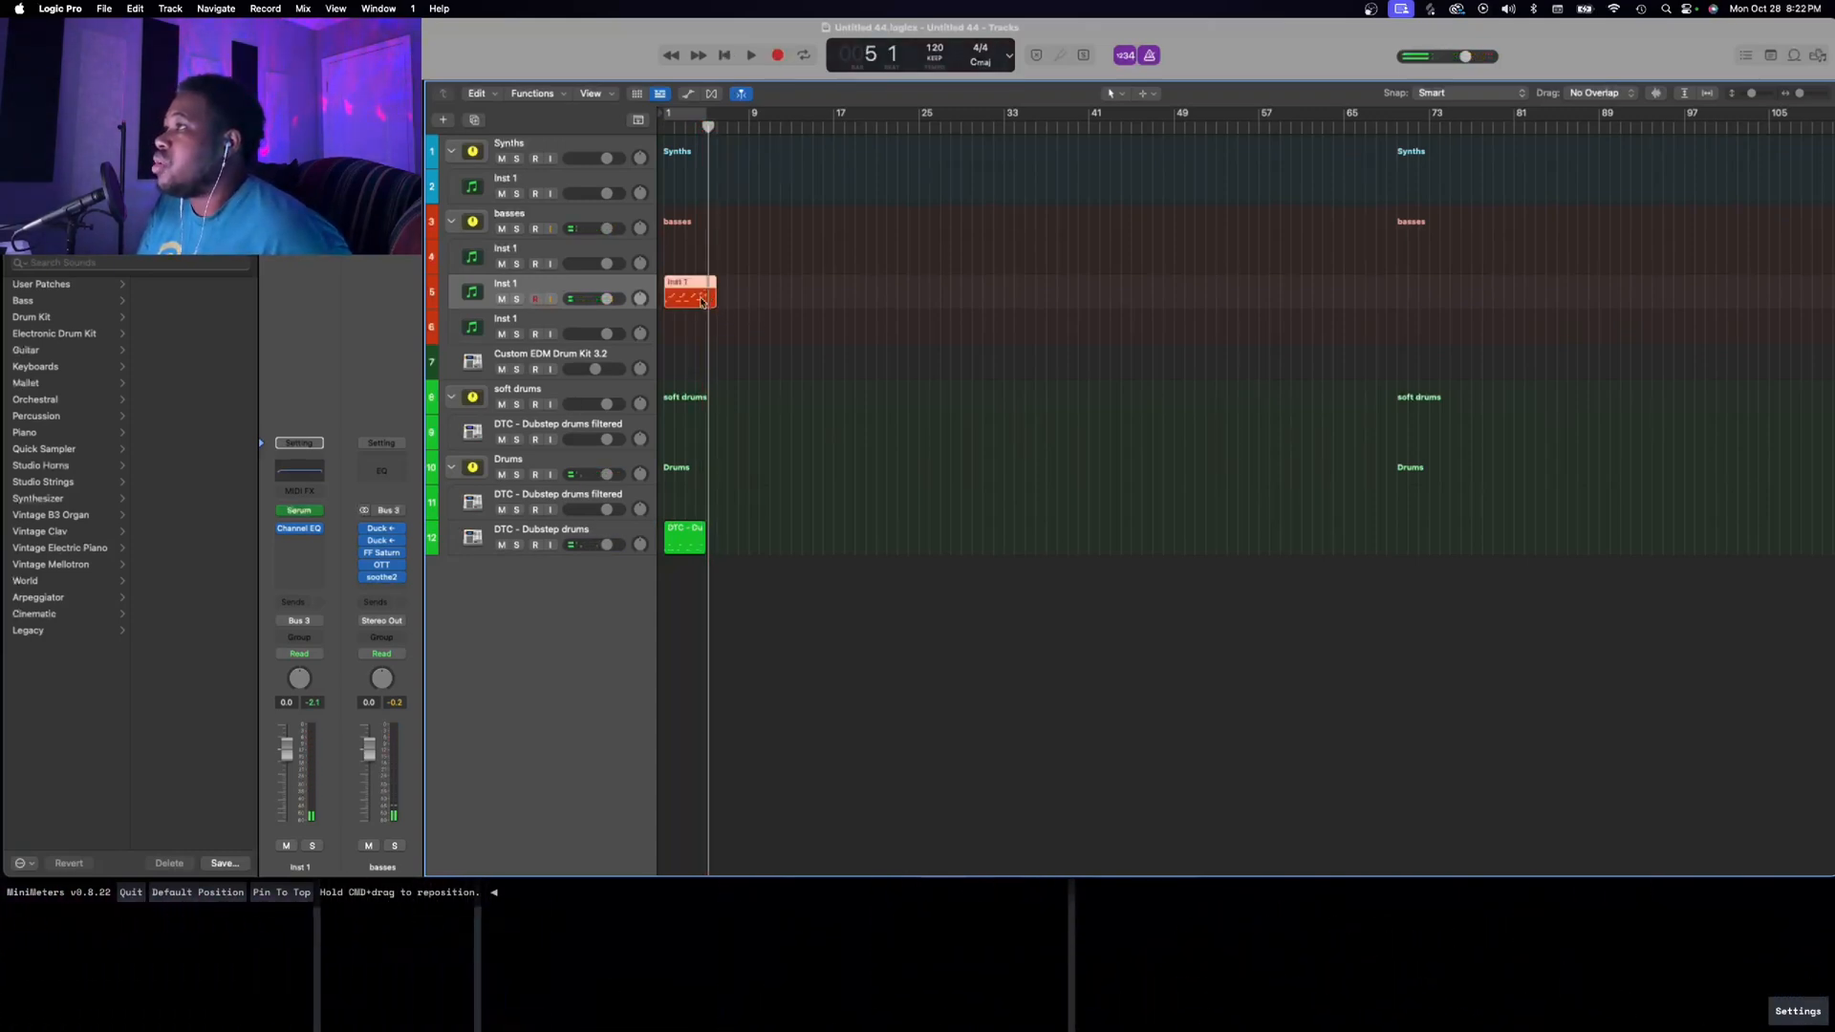
Quantize all notes of the recorded Inst 1 bass region to 1/16 notes and return the playhead to bar 1
double_click(703, 302)
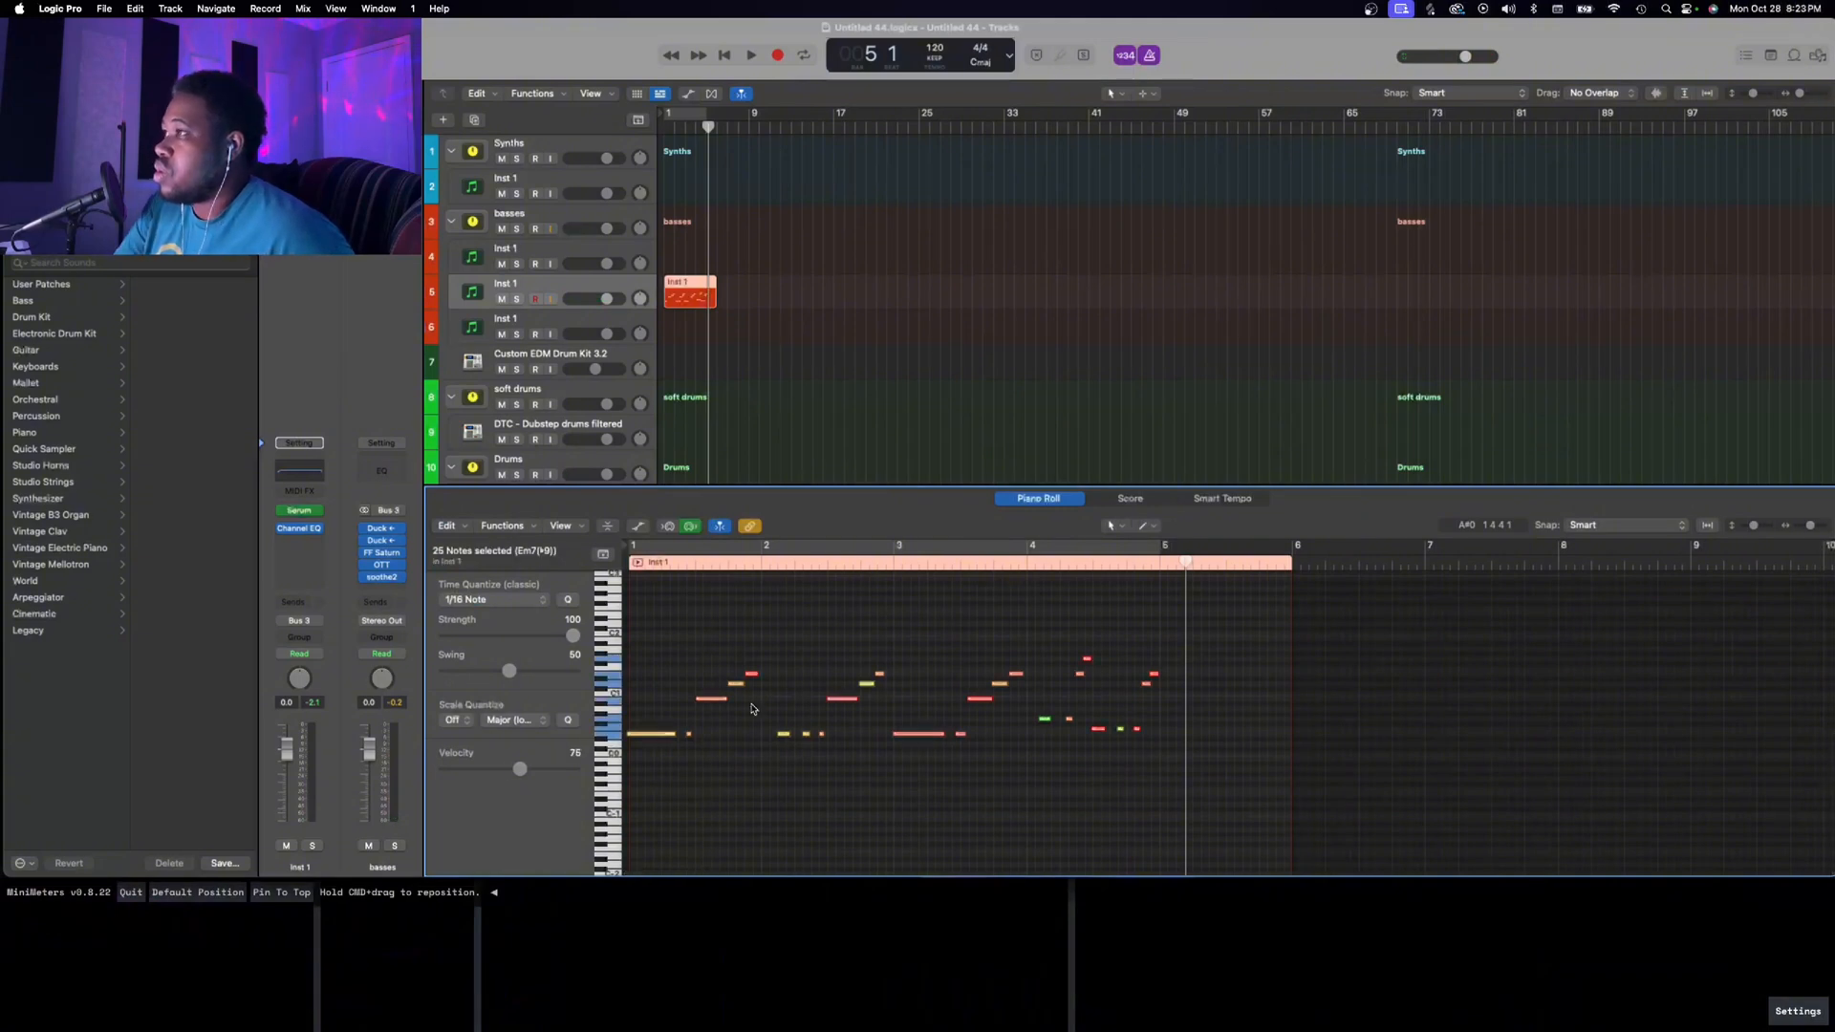
key(Return)
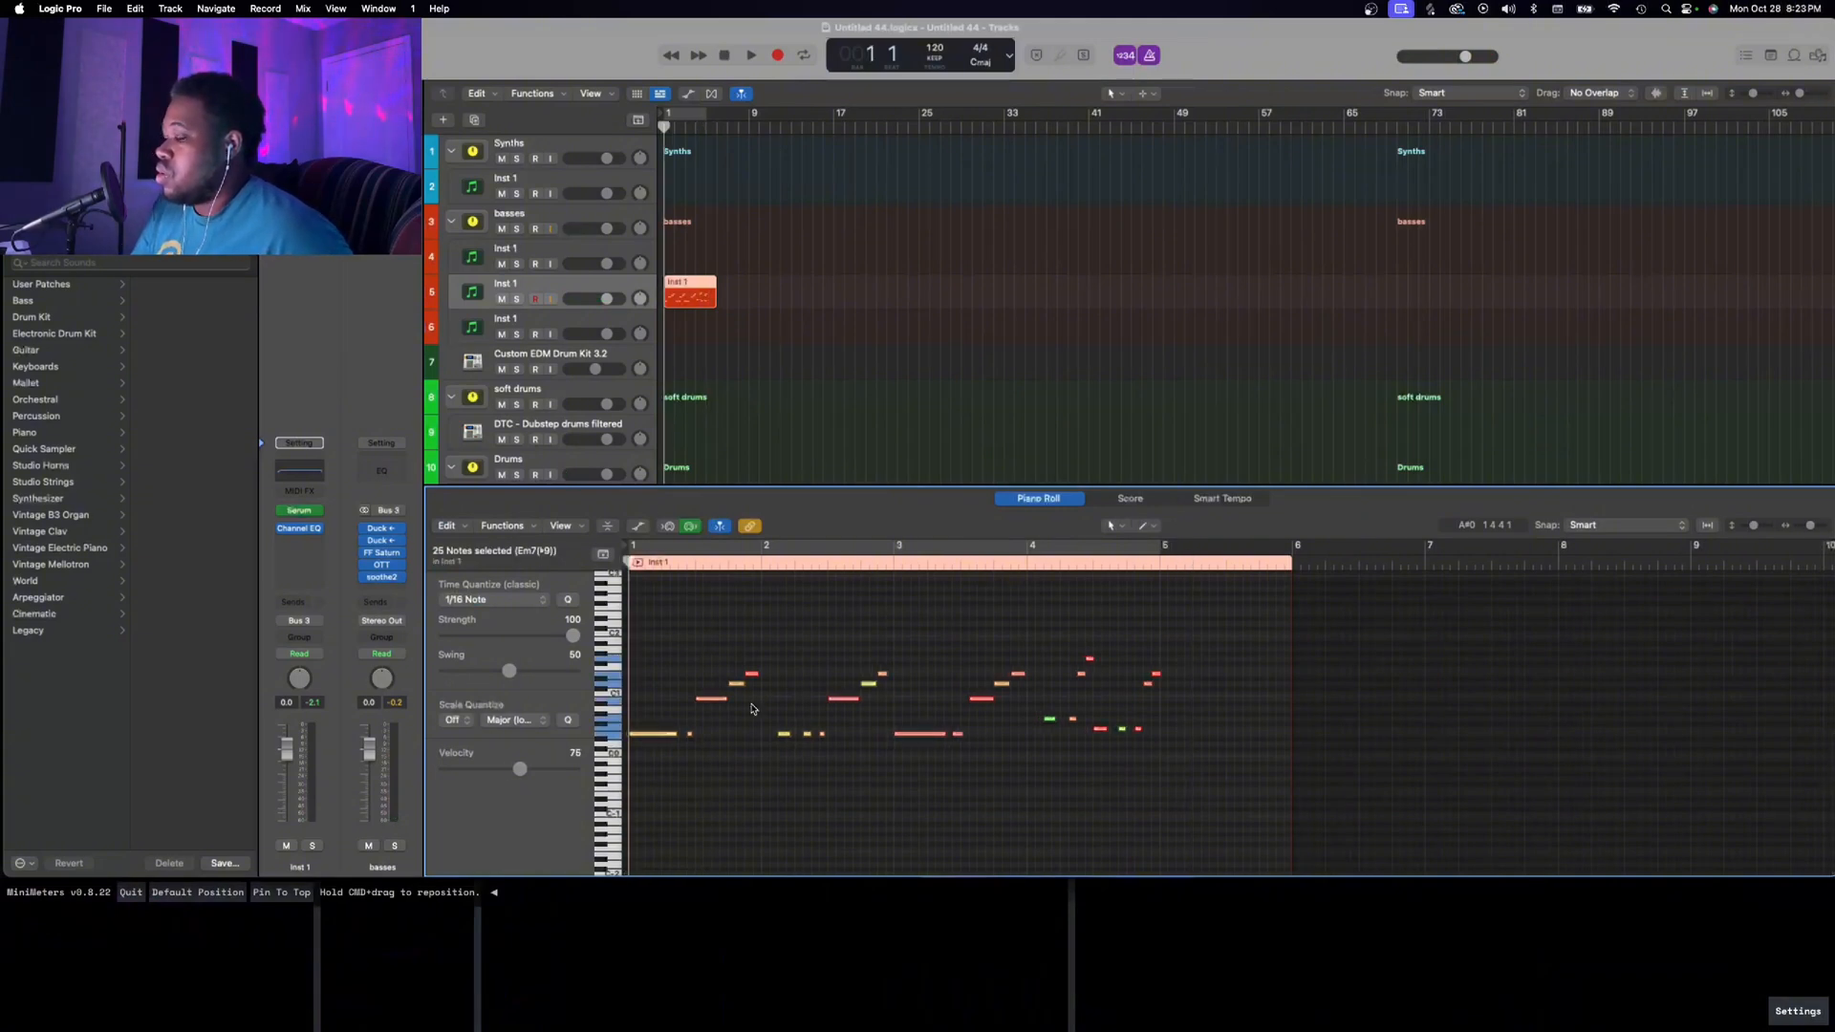
key(e)
Delete the DTC - Dubstep drums region and record a new four-bar drum pattern on that track from bar 1
click(688, 553)
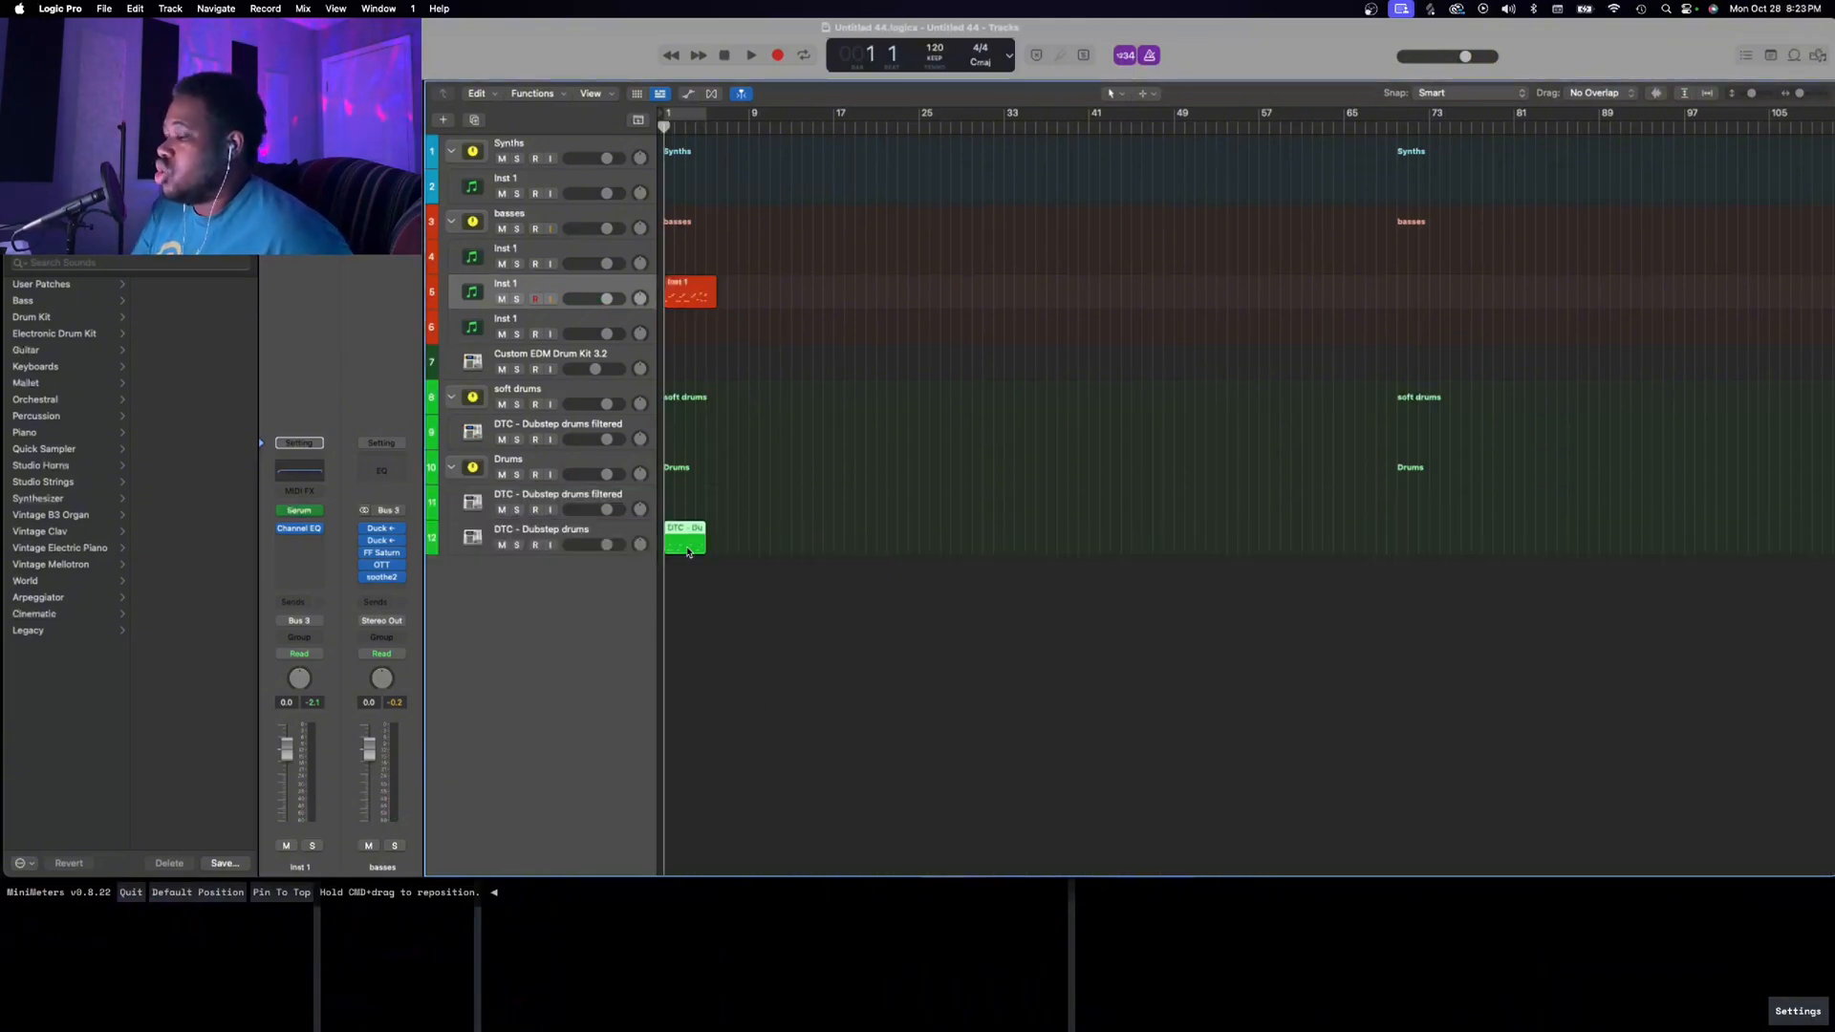
key(Delete)
click(728, 525)
key(space)
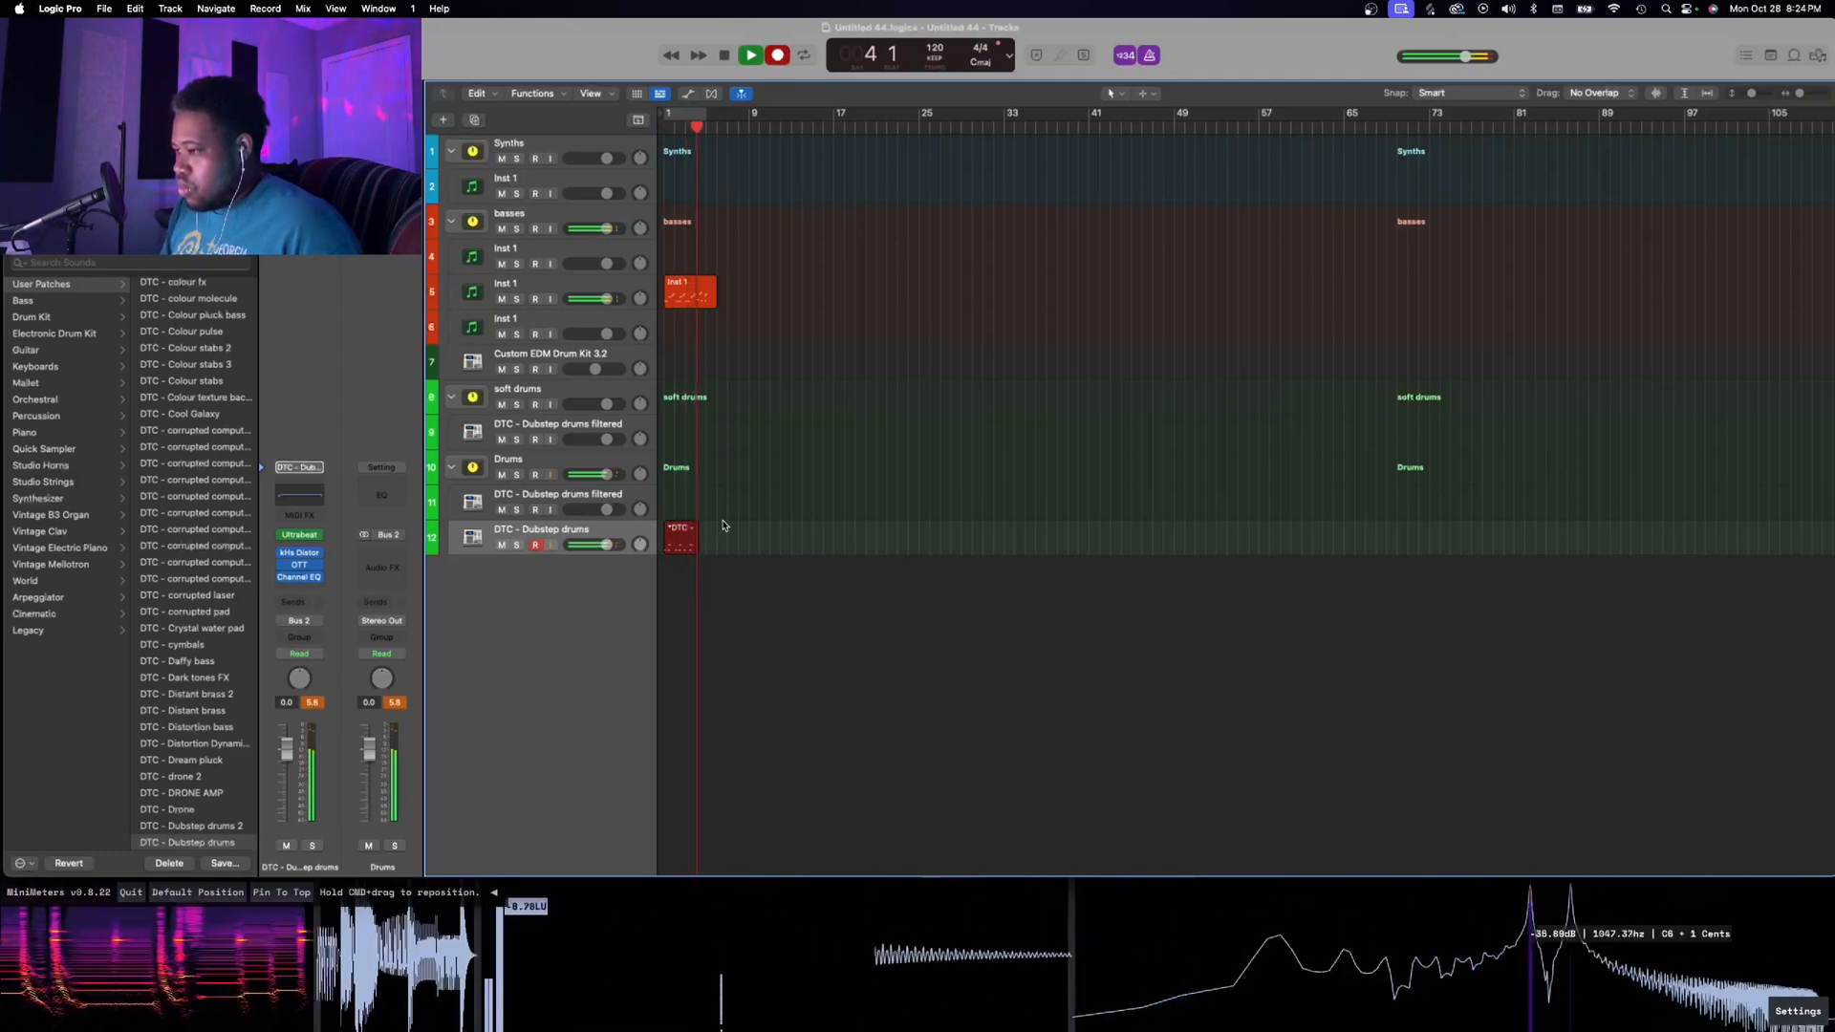
key(space)
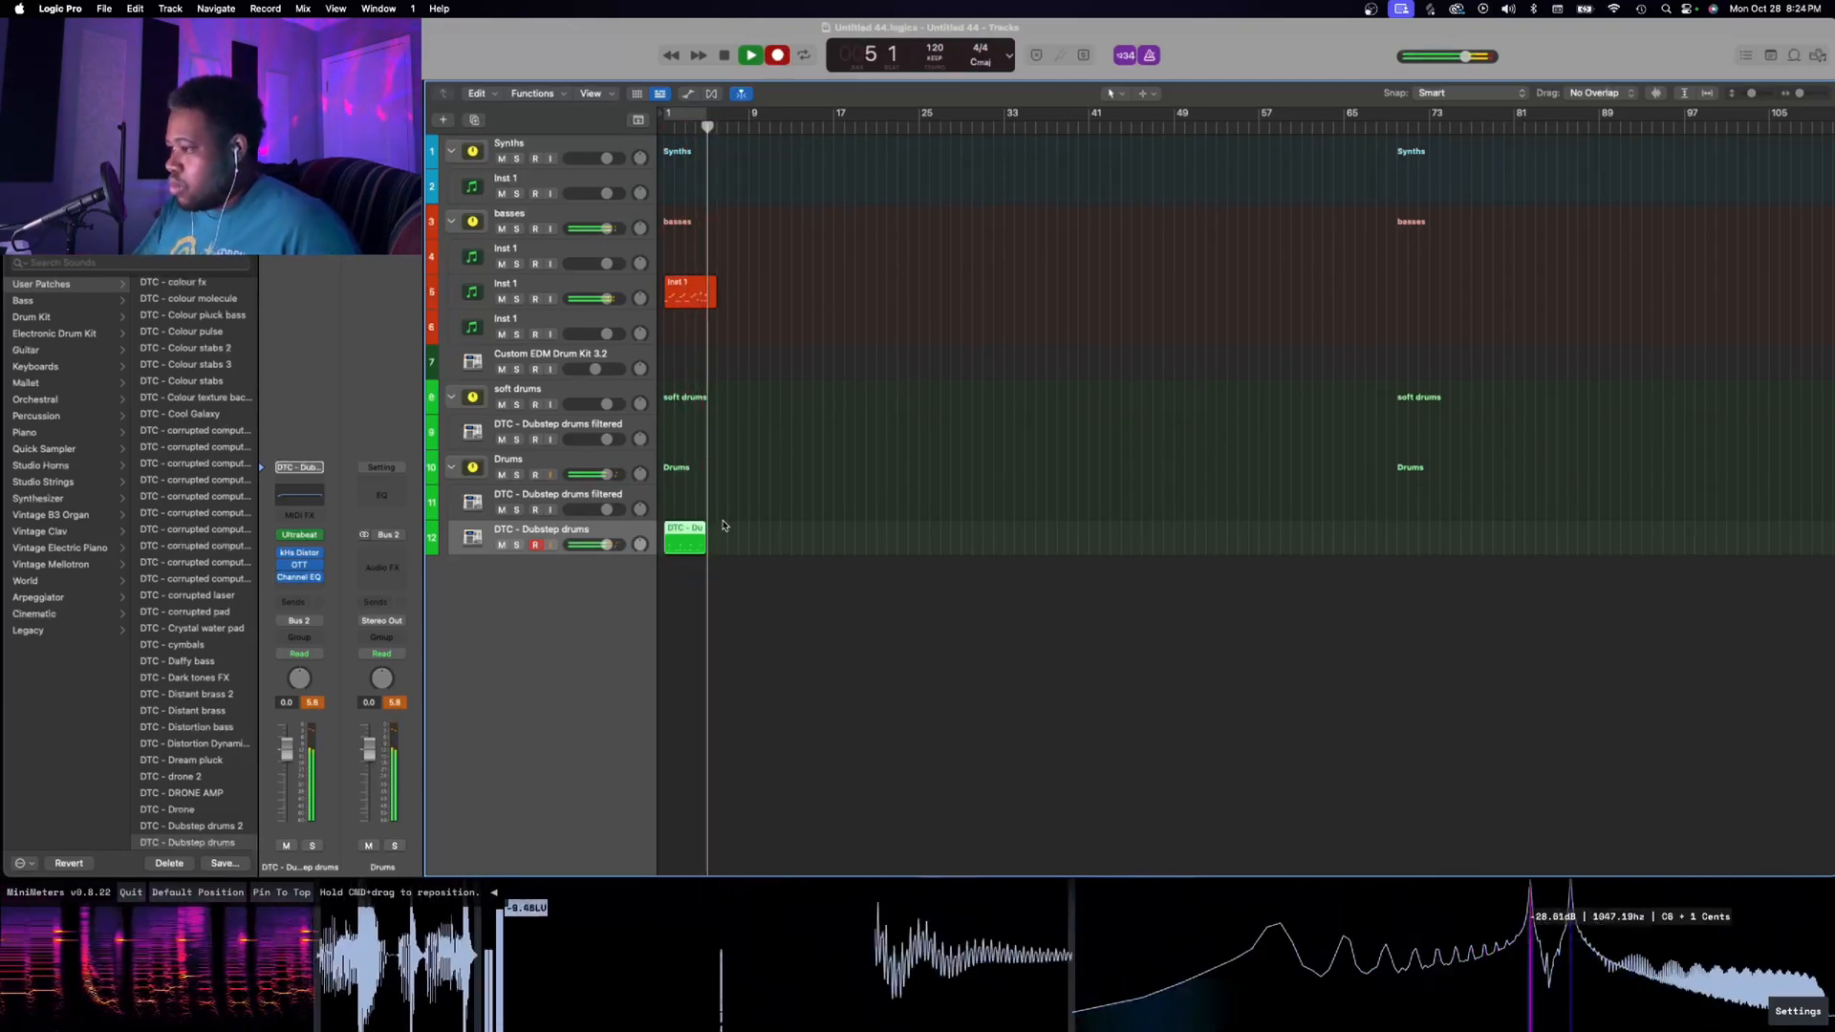
Lower the Custom EDM Drum Kit 3.2 track's volume to -12.2 dB and adjust the low cut in its Channel EQ
drag(592, 369, 583, 369)
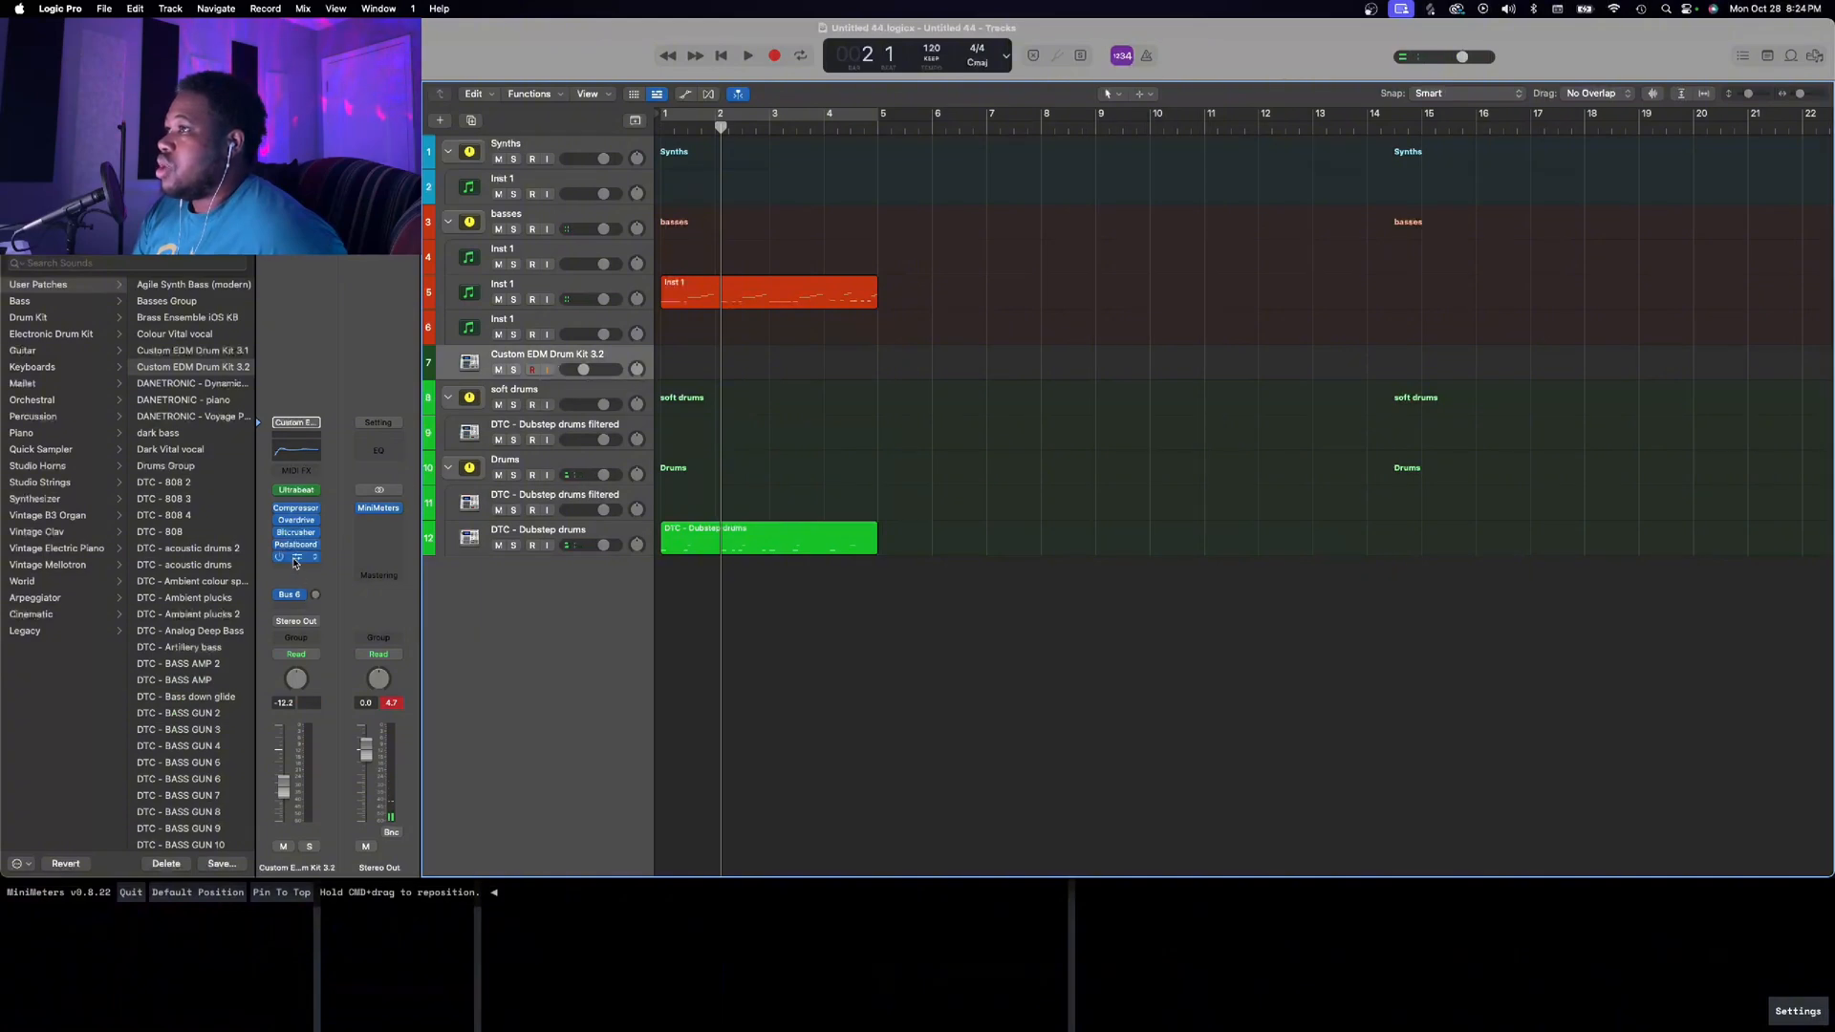
click(295, 559)
drag(622, 475, 621, 377)
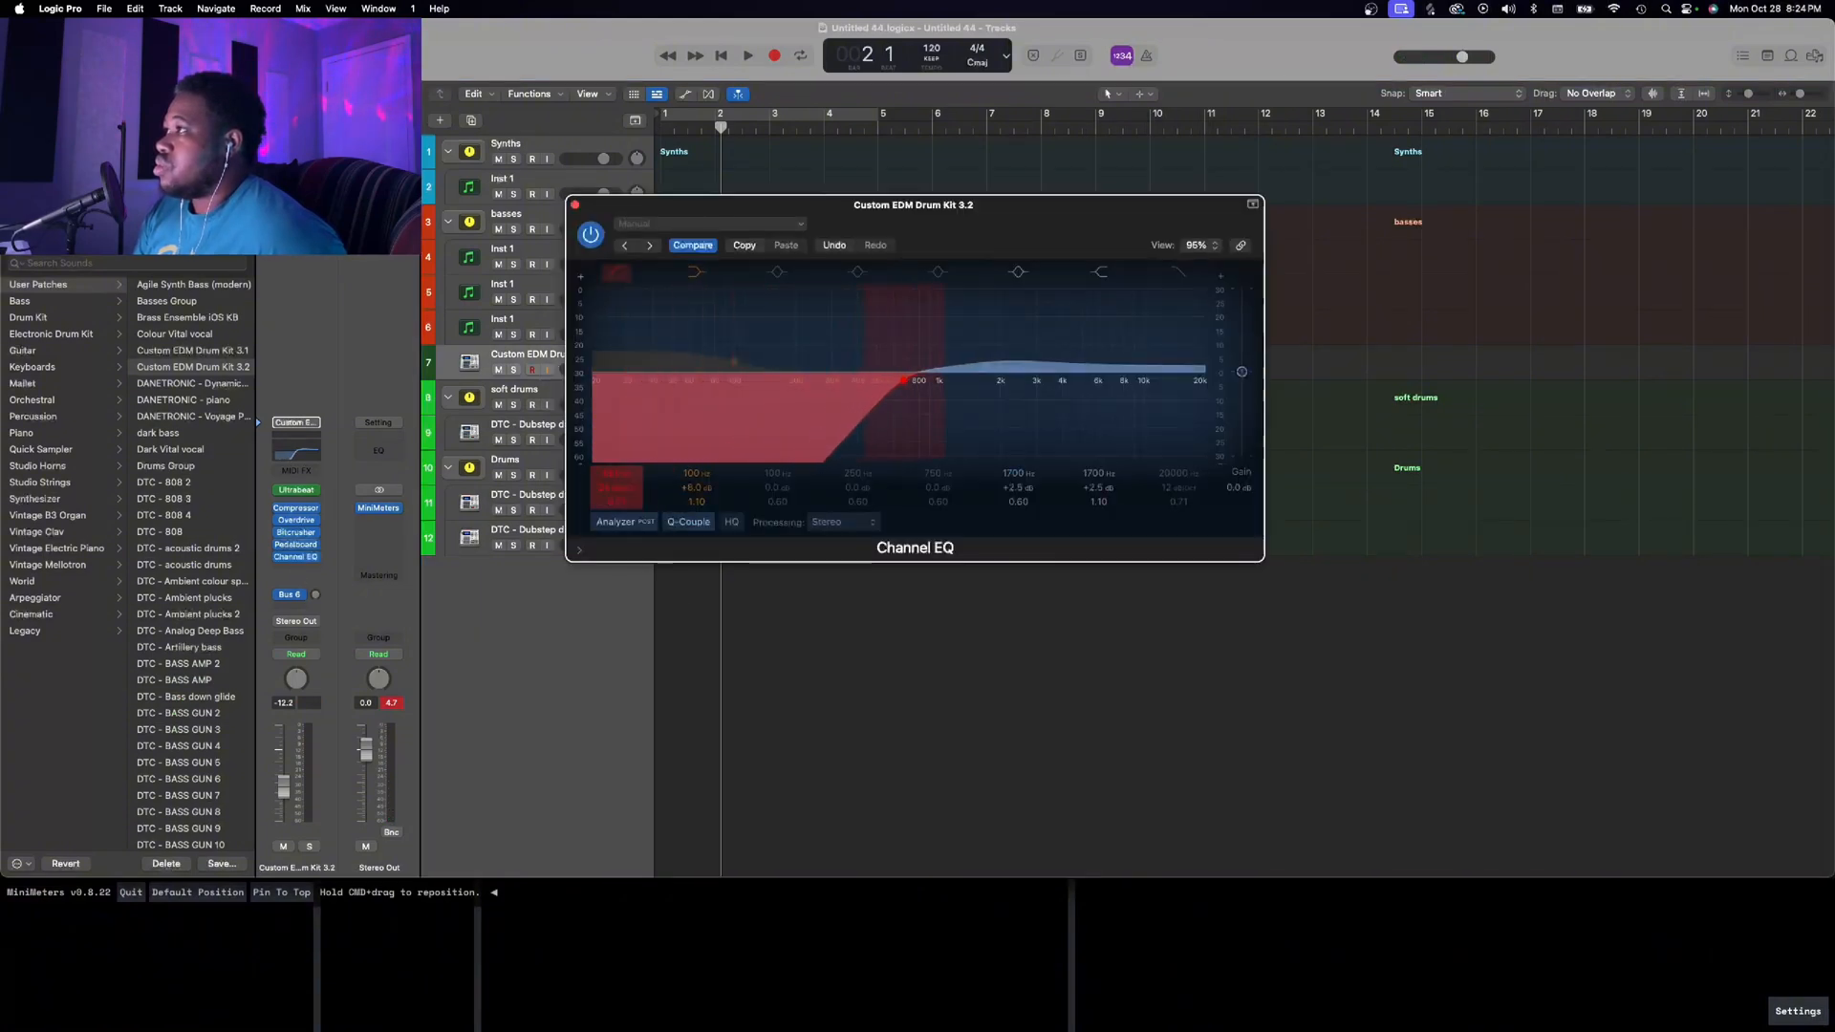
click(574, 205)
Record a four-bar pattern on the Custom EDM Drum Kit 3.2 track and quantize all its notes to 1/16 notes
key(r)
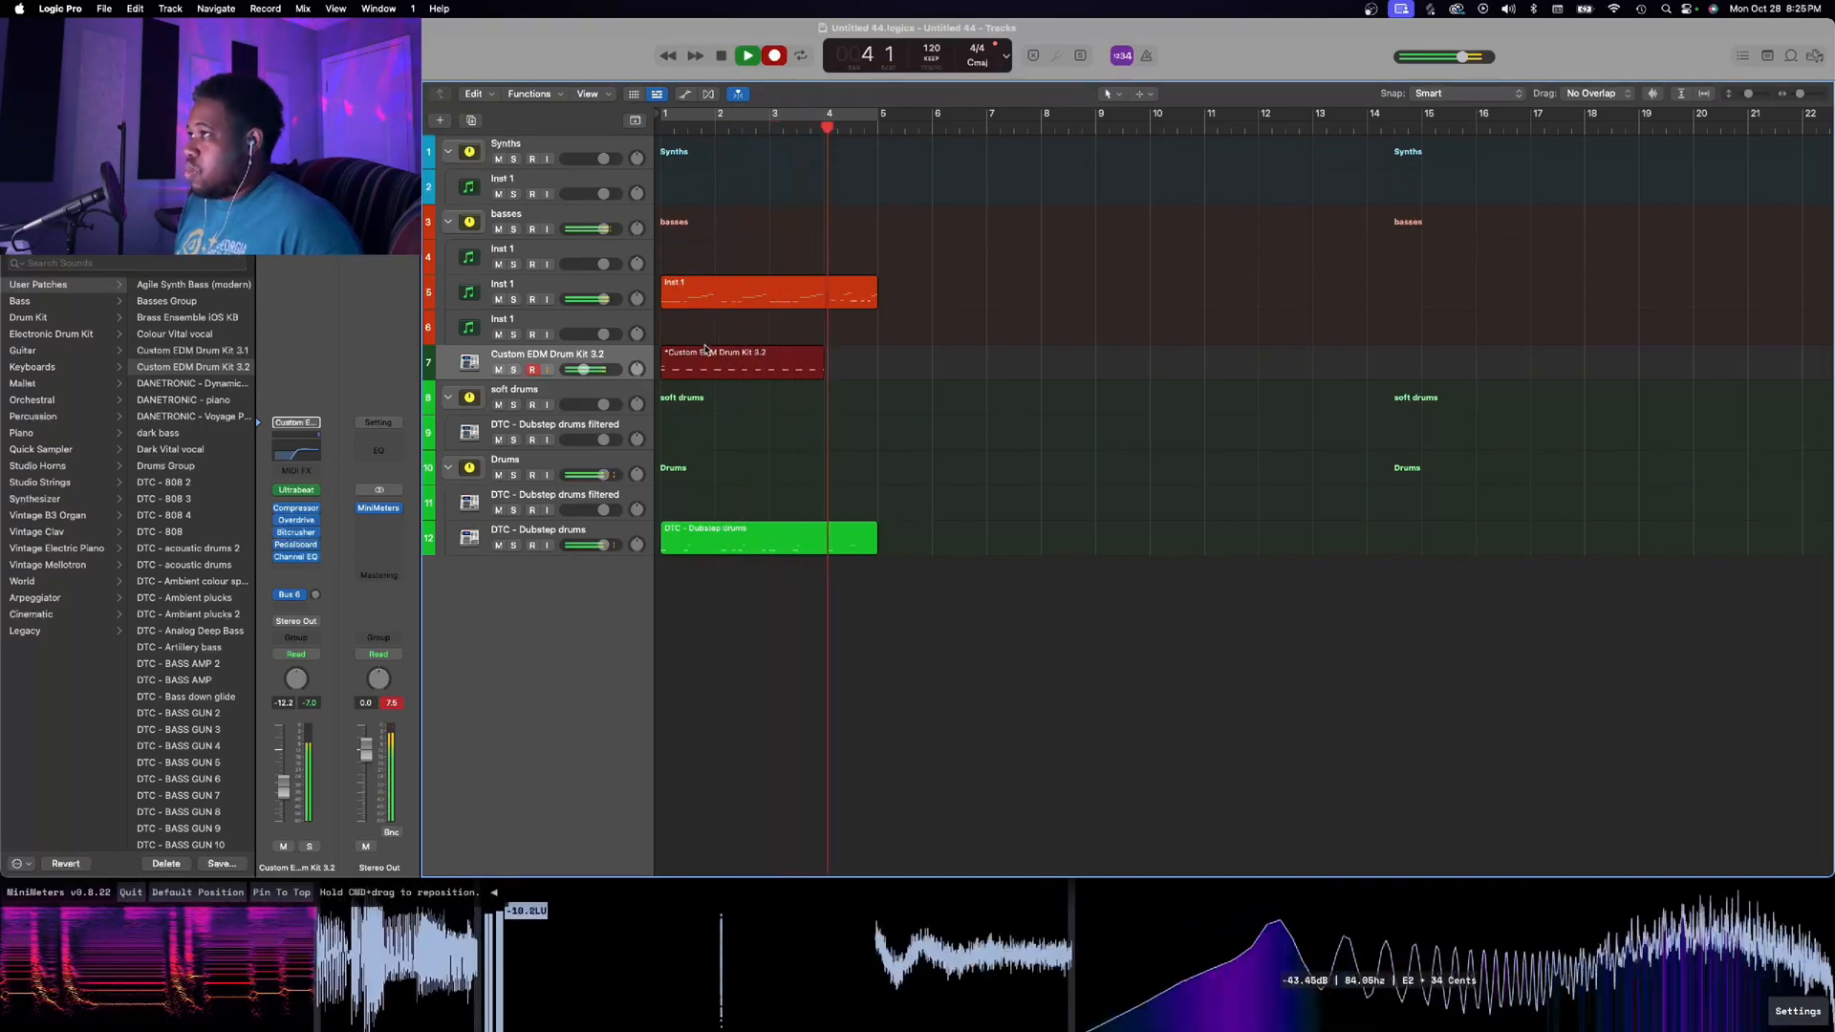
key(space)
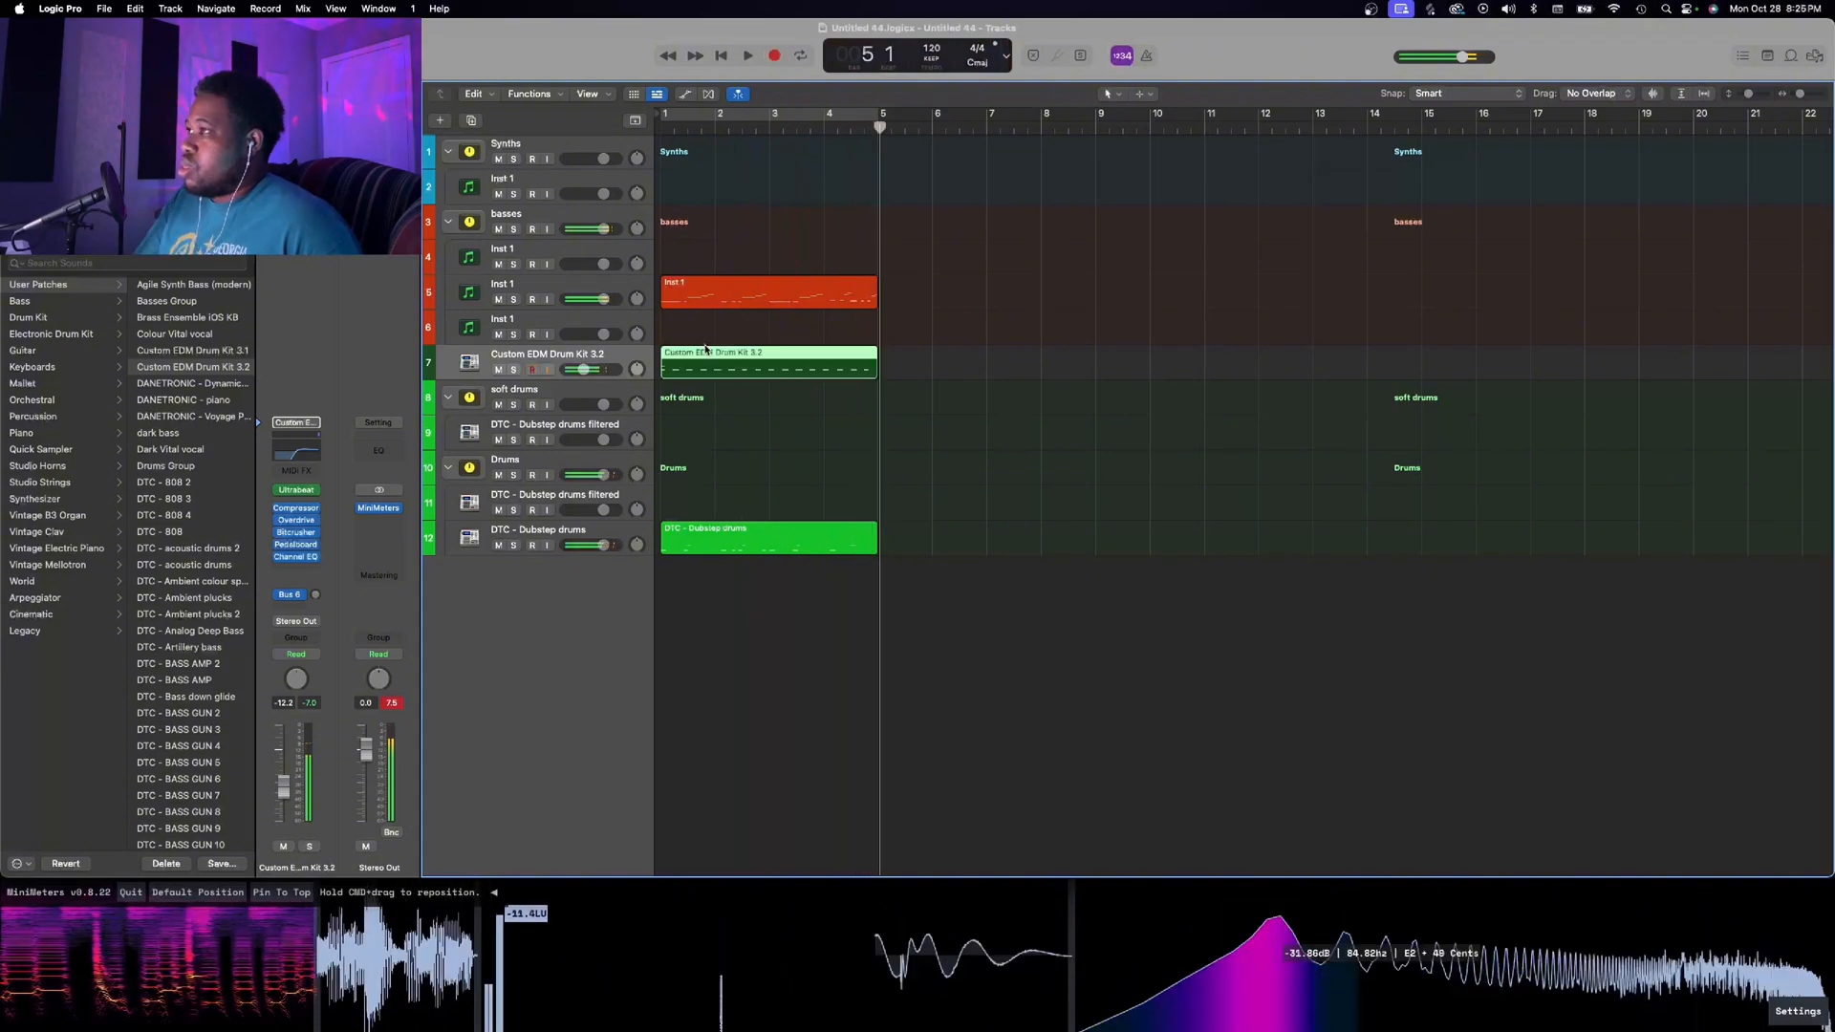
double_click(704, 355)
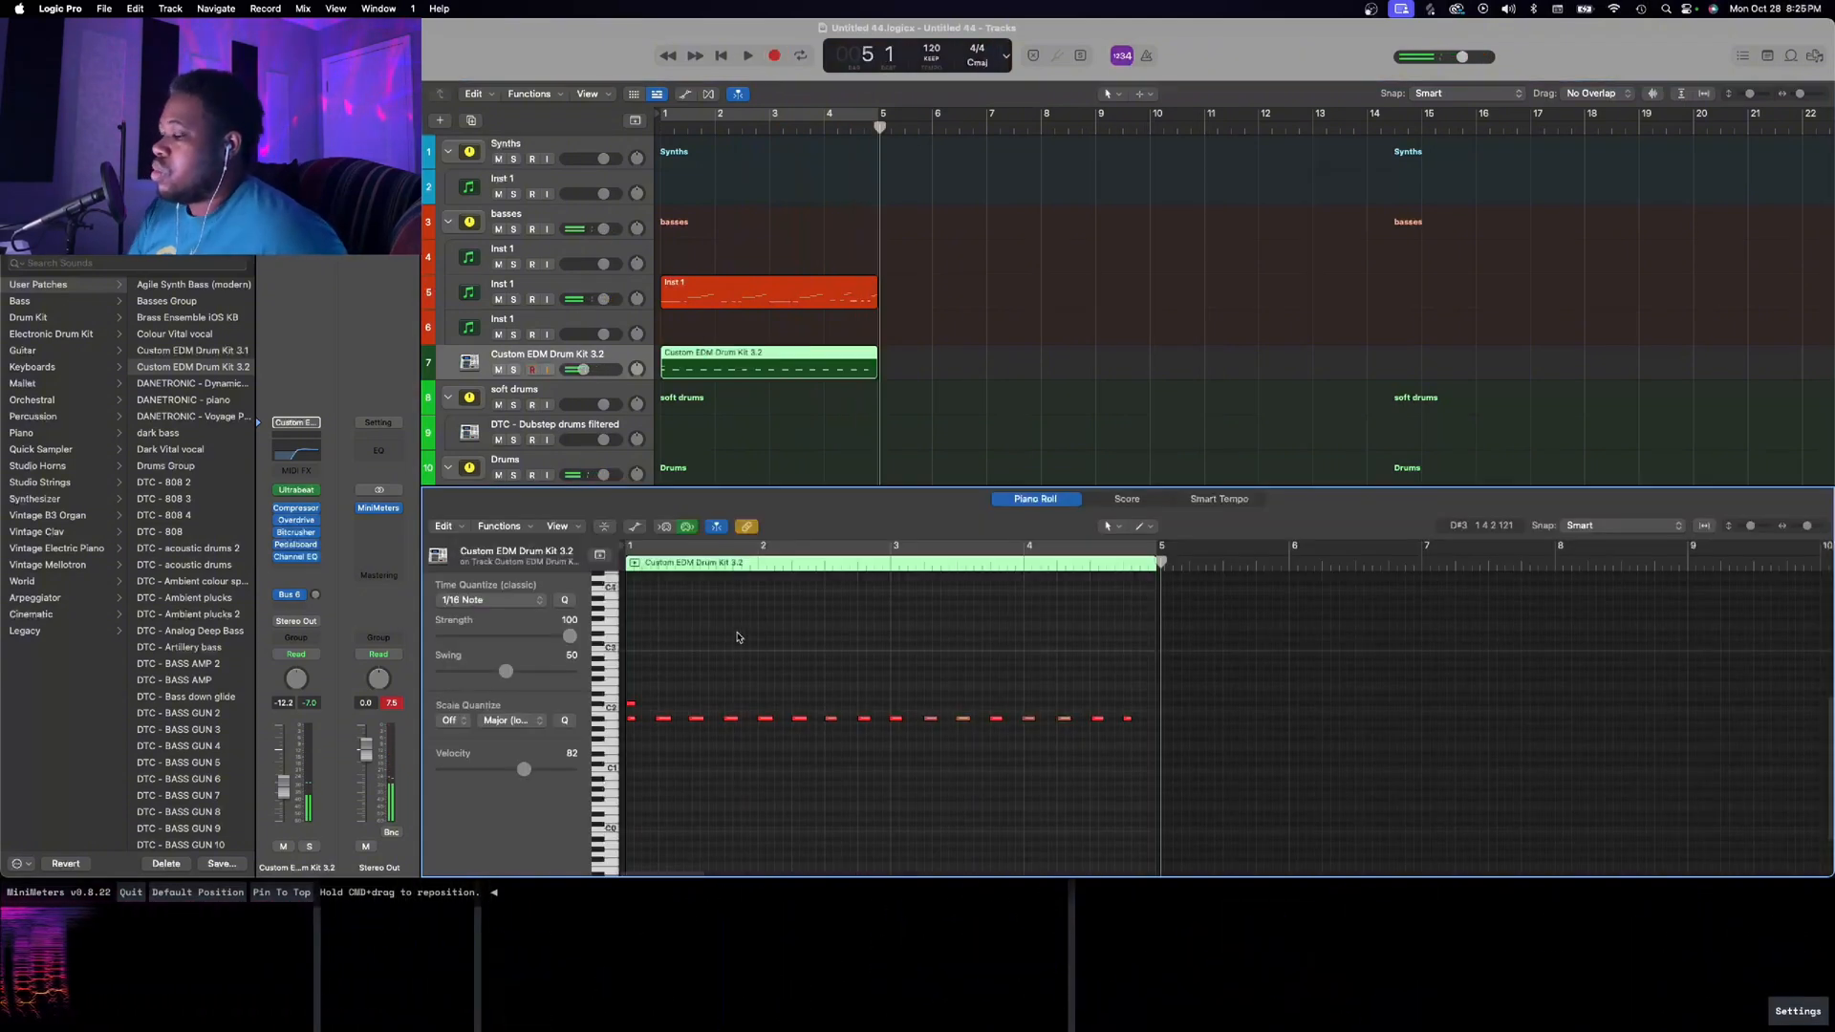
key(super+a)
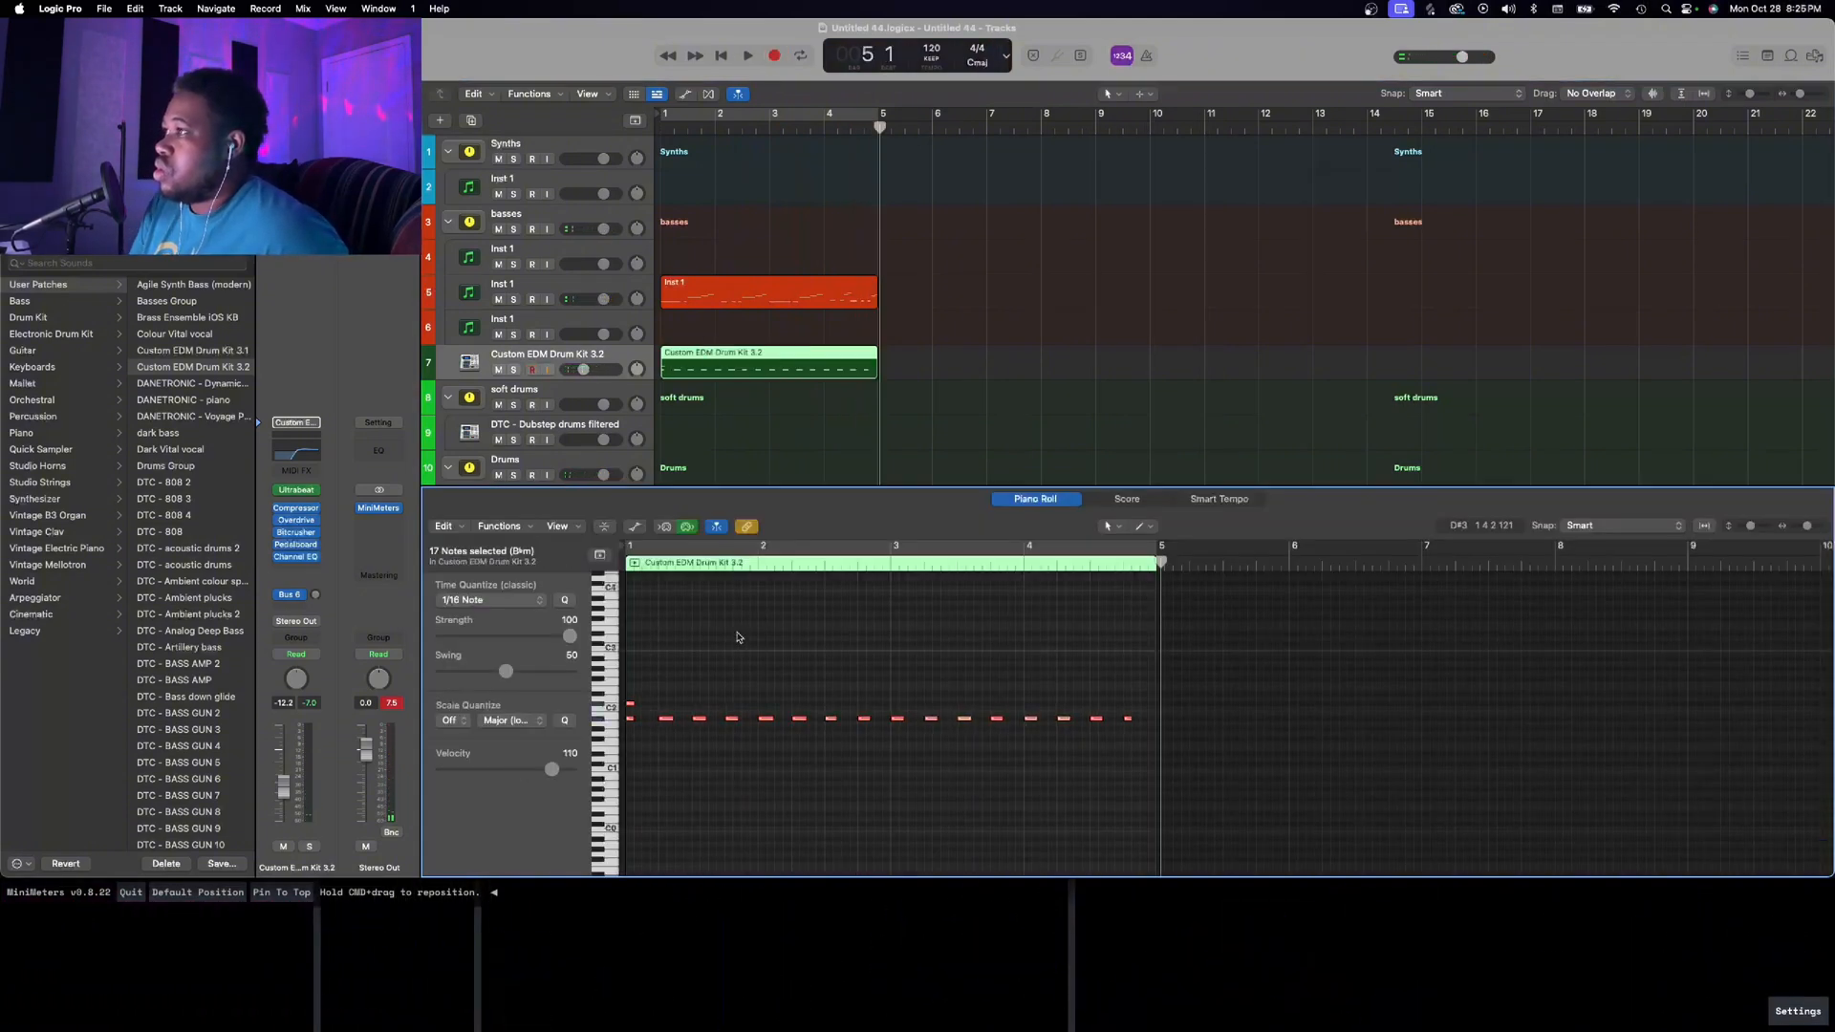
key(e)
Play the arrangement from bar 1 and mute the Custom EDM Drum Kit 3.2 region
key(Return)
key(space)
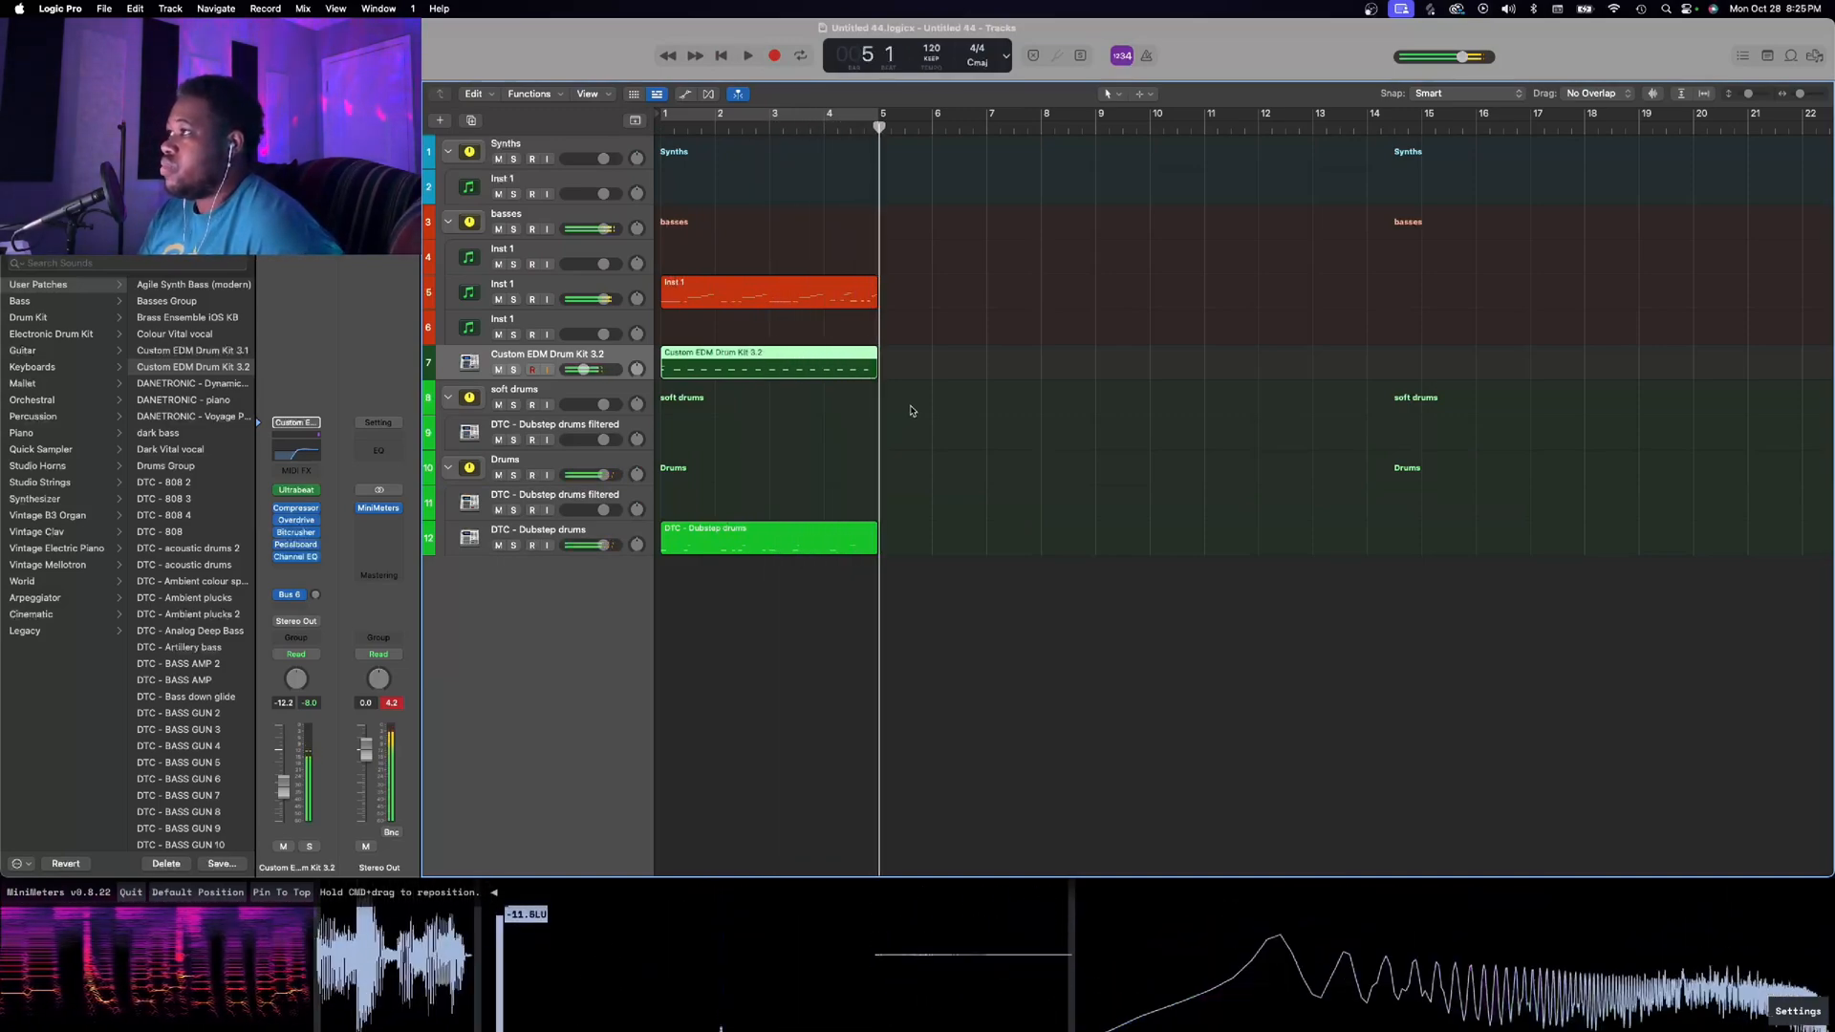
click(911, 411)
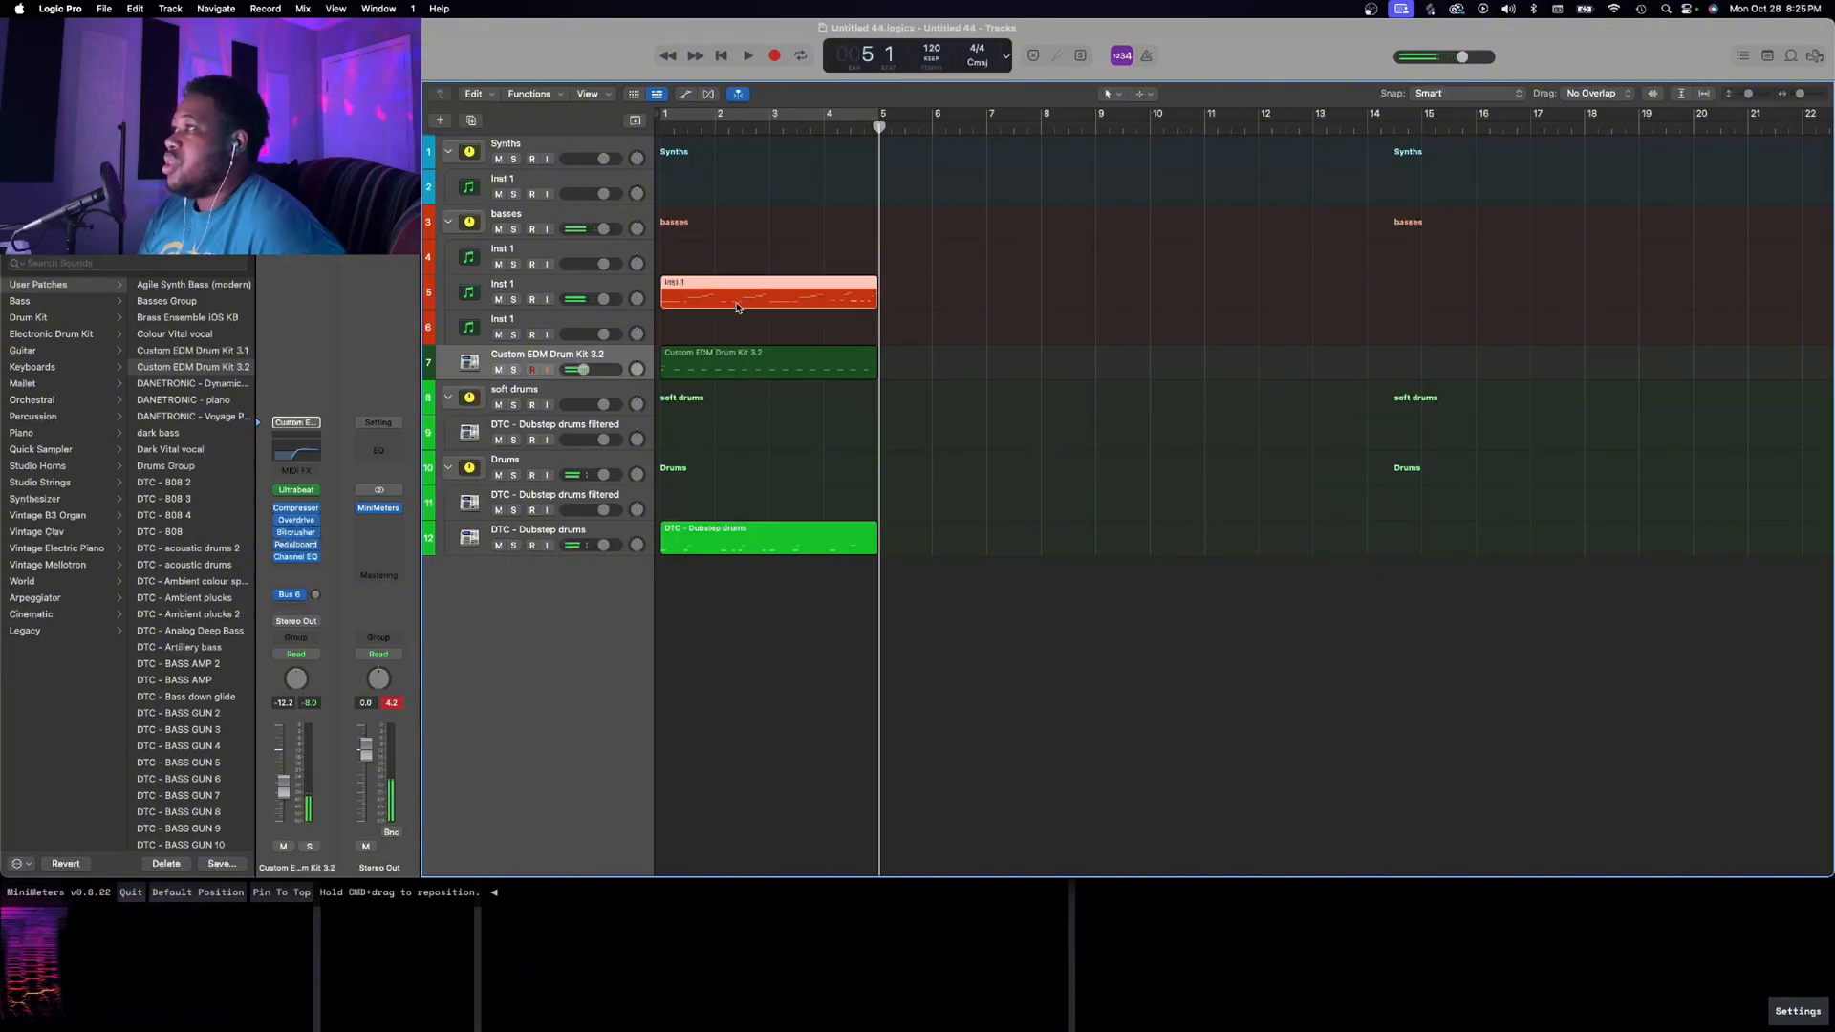
Move the bass region down to the Phase Plant track at bar 1 and audition it with the drums
drag(737, 306, 737, 323)
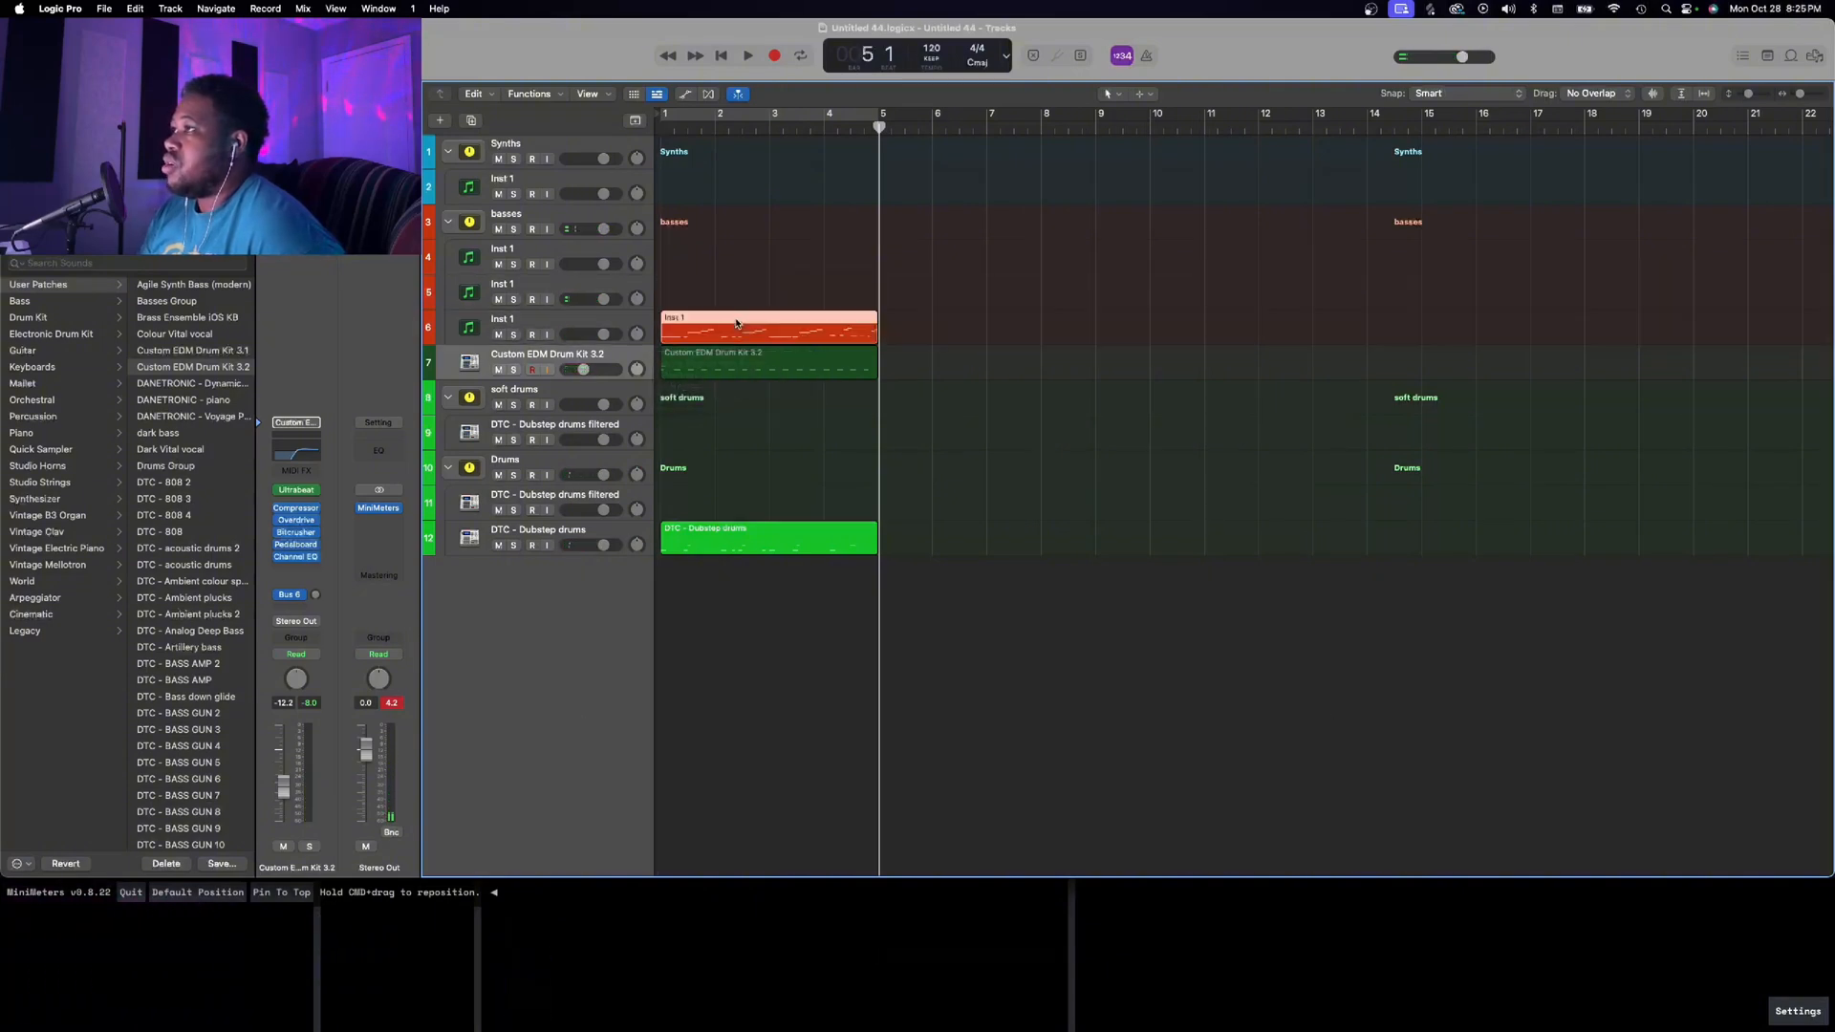
key(Return)
key(space)
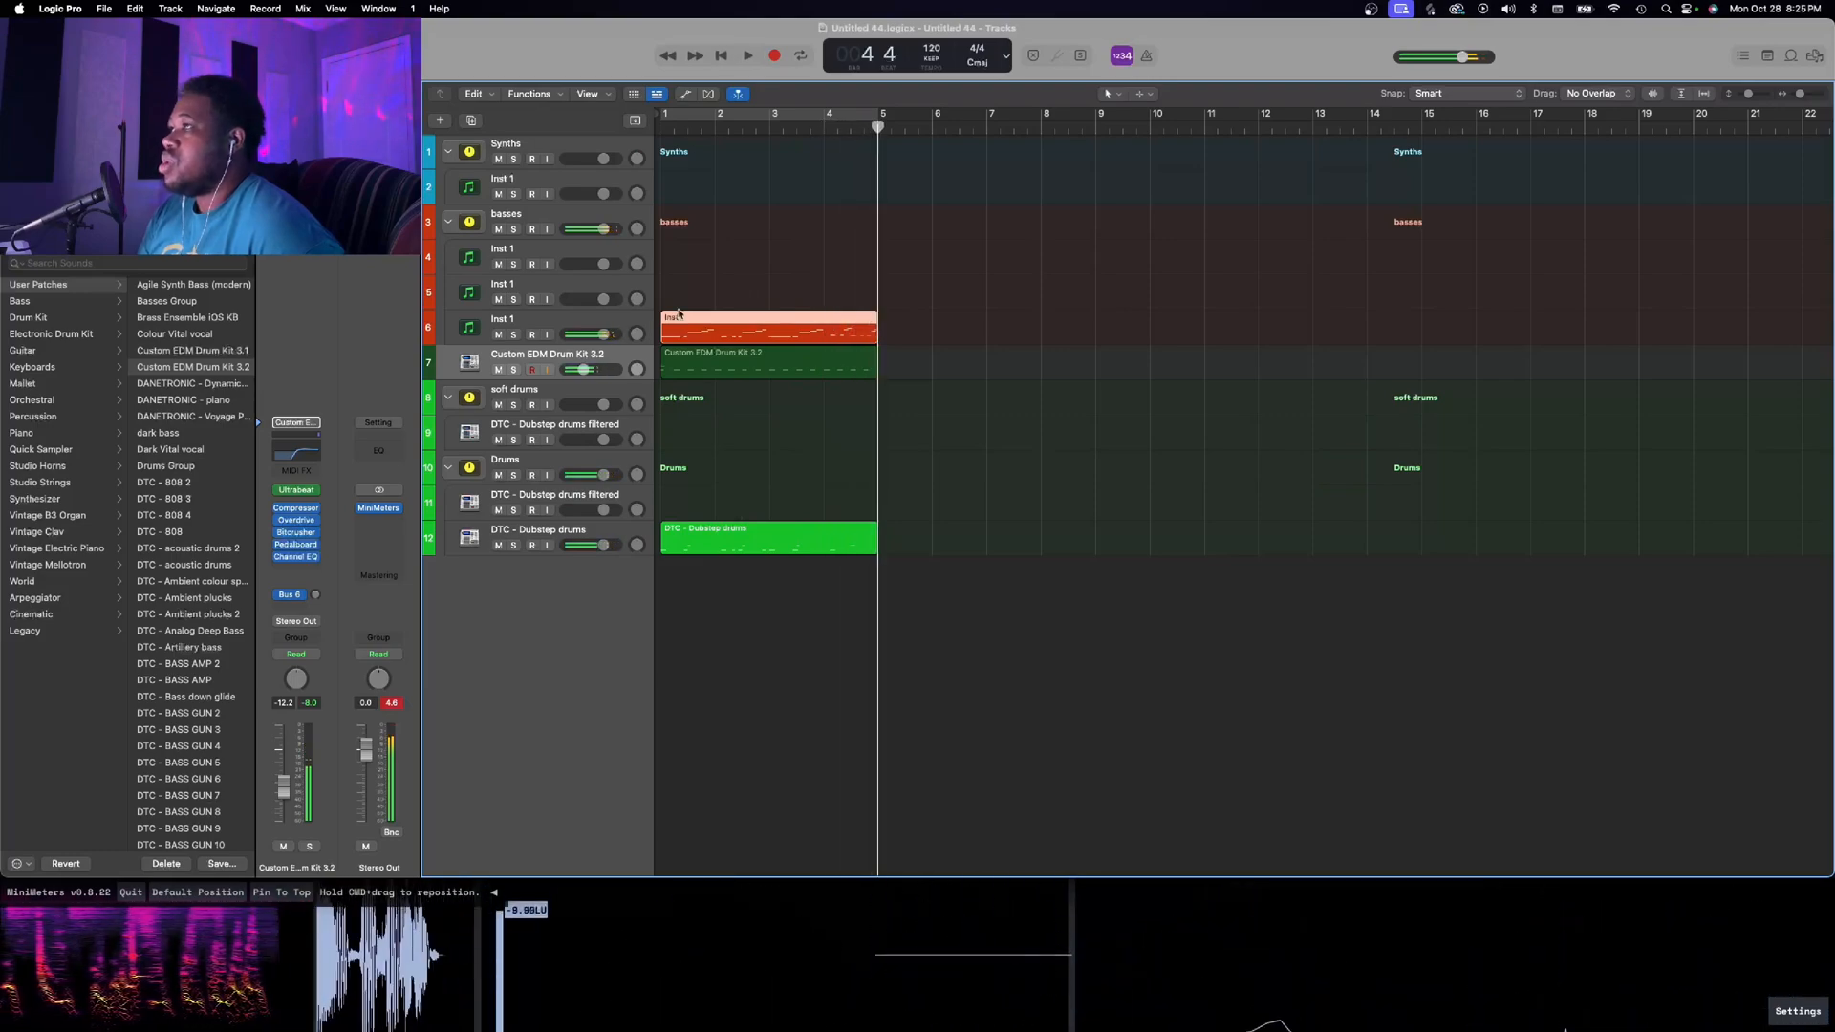
key(super+Right)
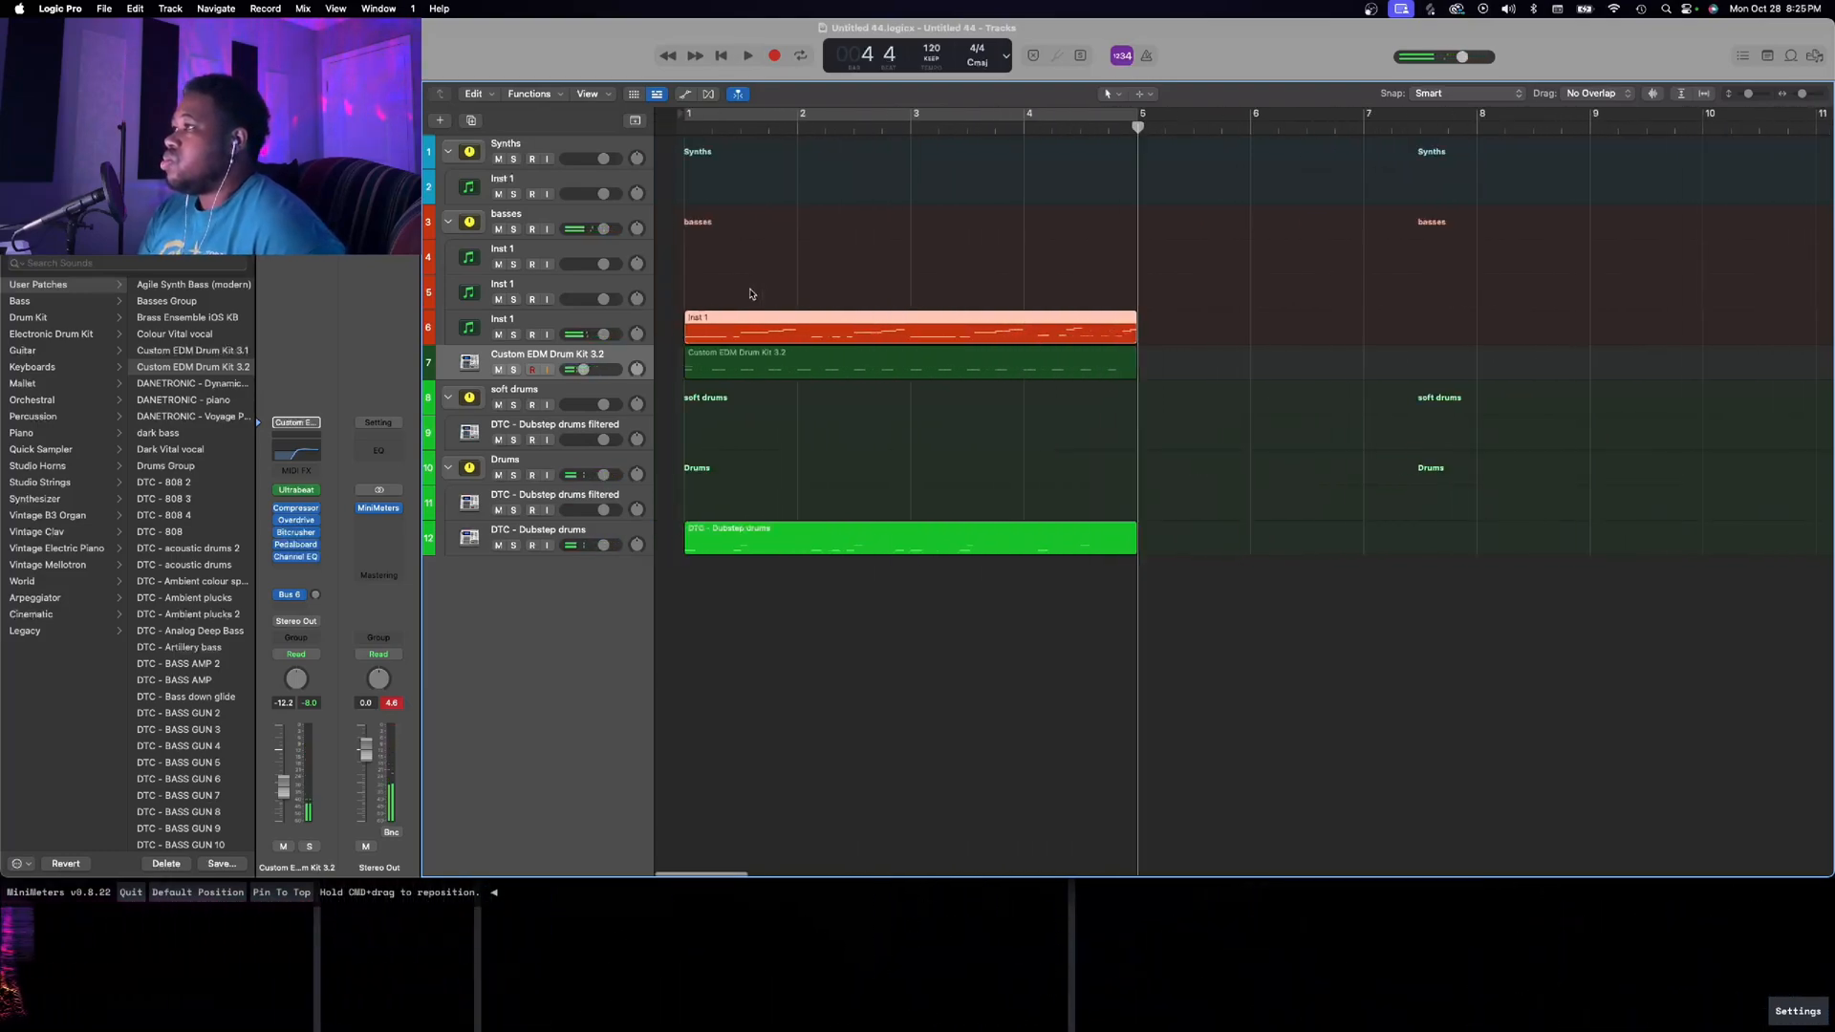
Try a rate of 2.474 Hz on the second Random modulator in Phase Plant and audition the bass from bar 1
key(Return)
click(568, 330)
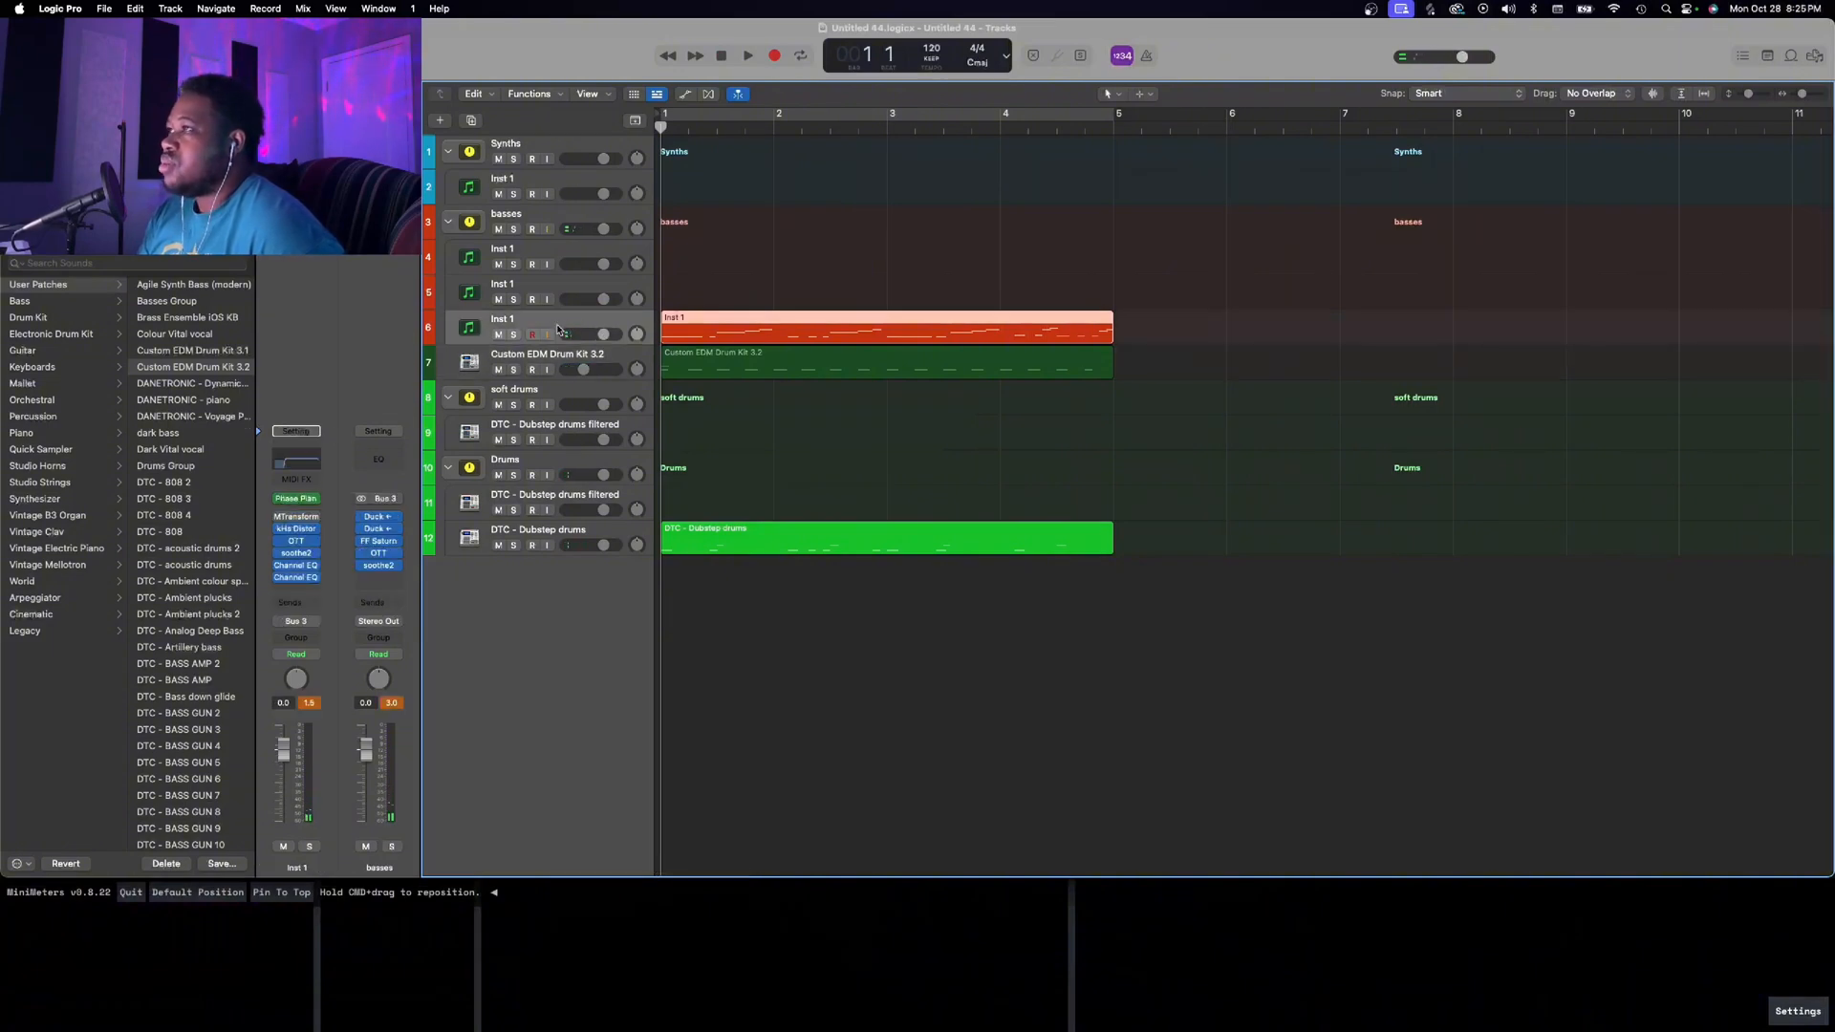
click(298, 501)
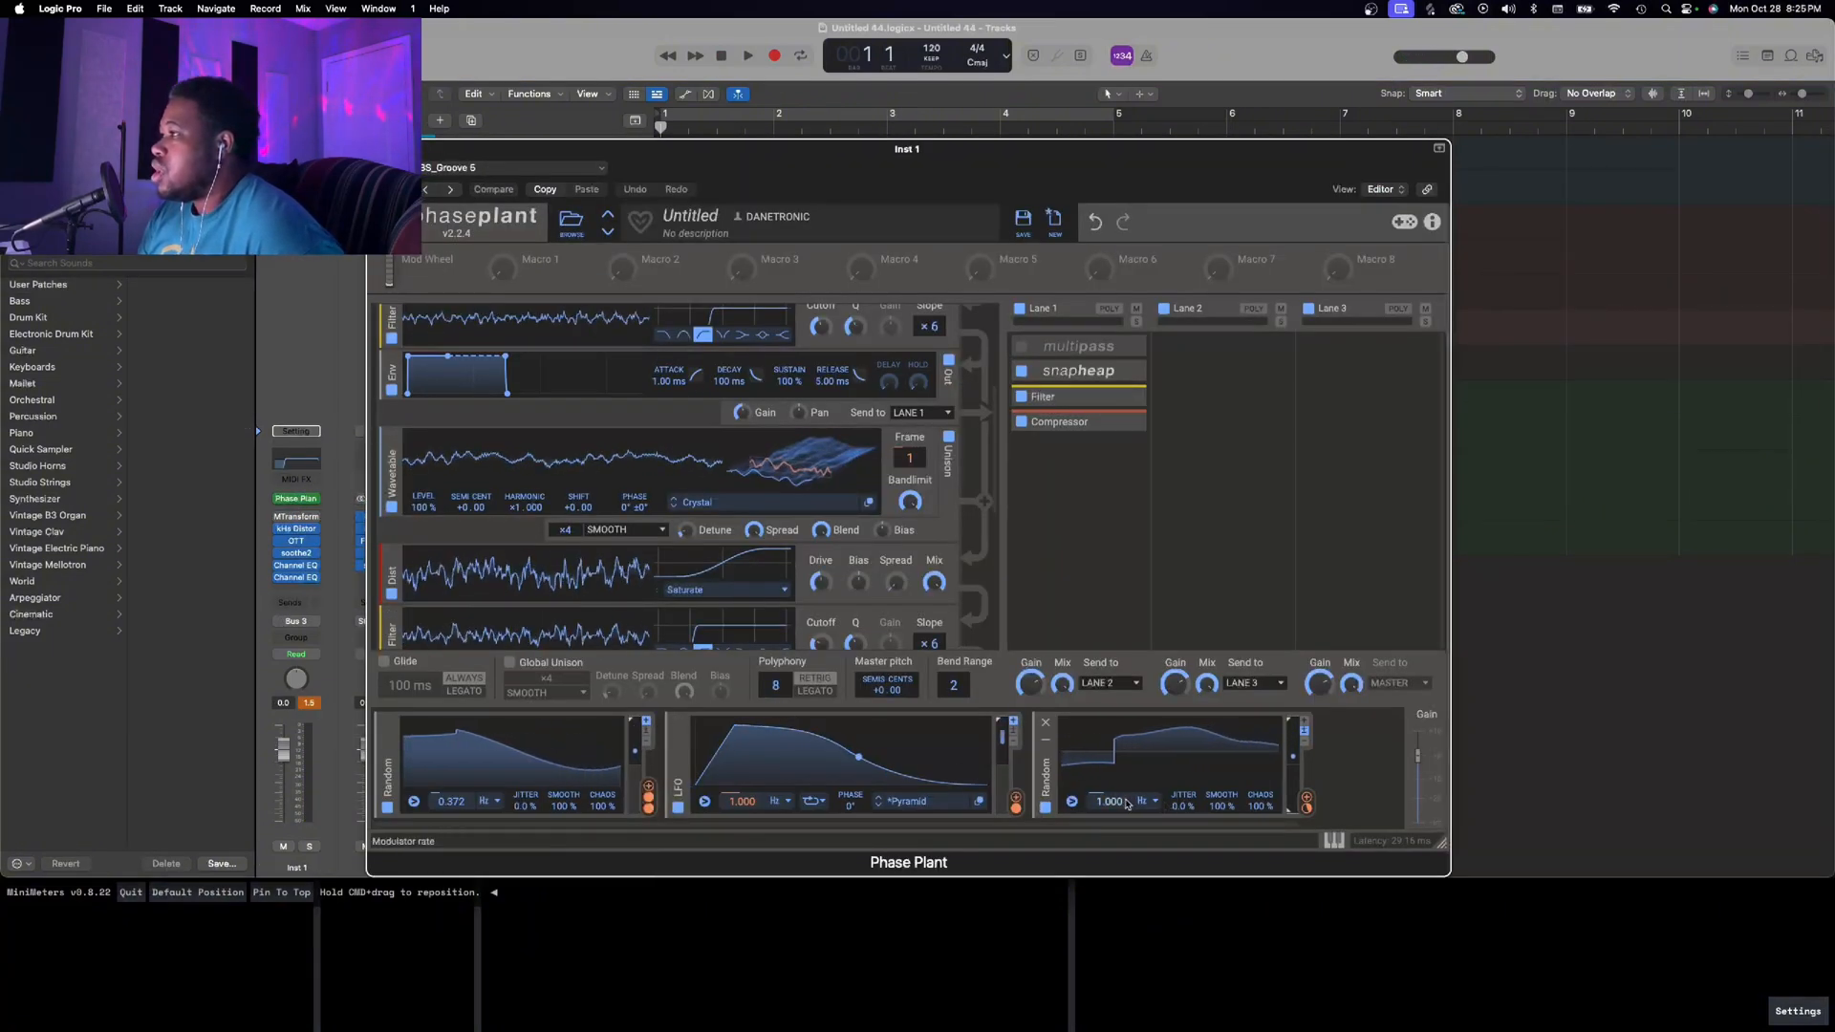
scroll(1126, 803, up, 5)
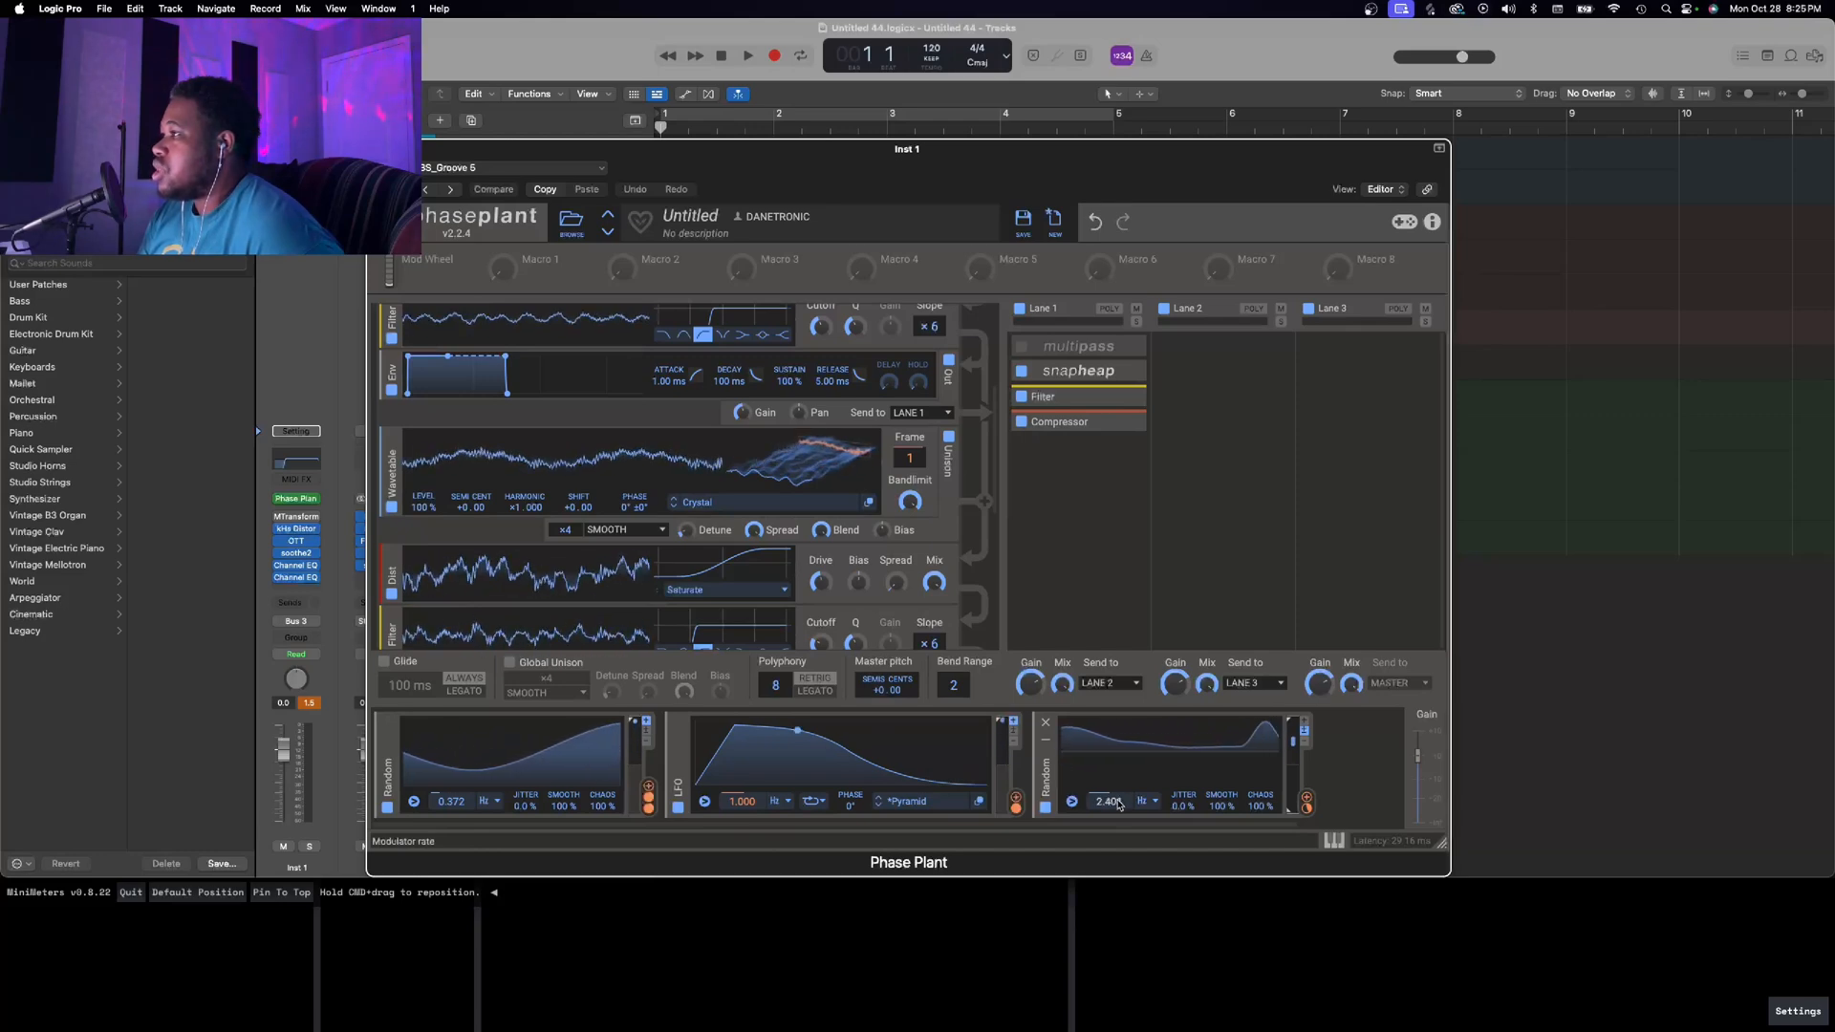
scroll(1118, 805, up, 1)
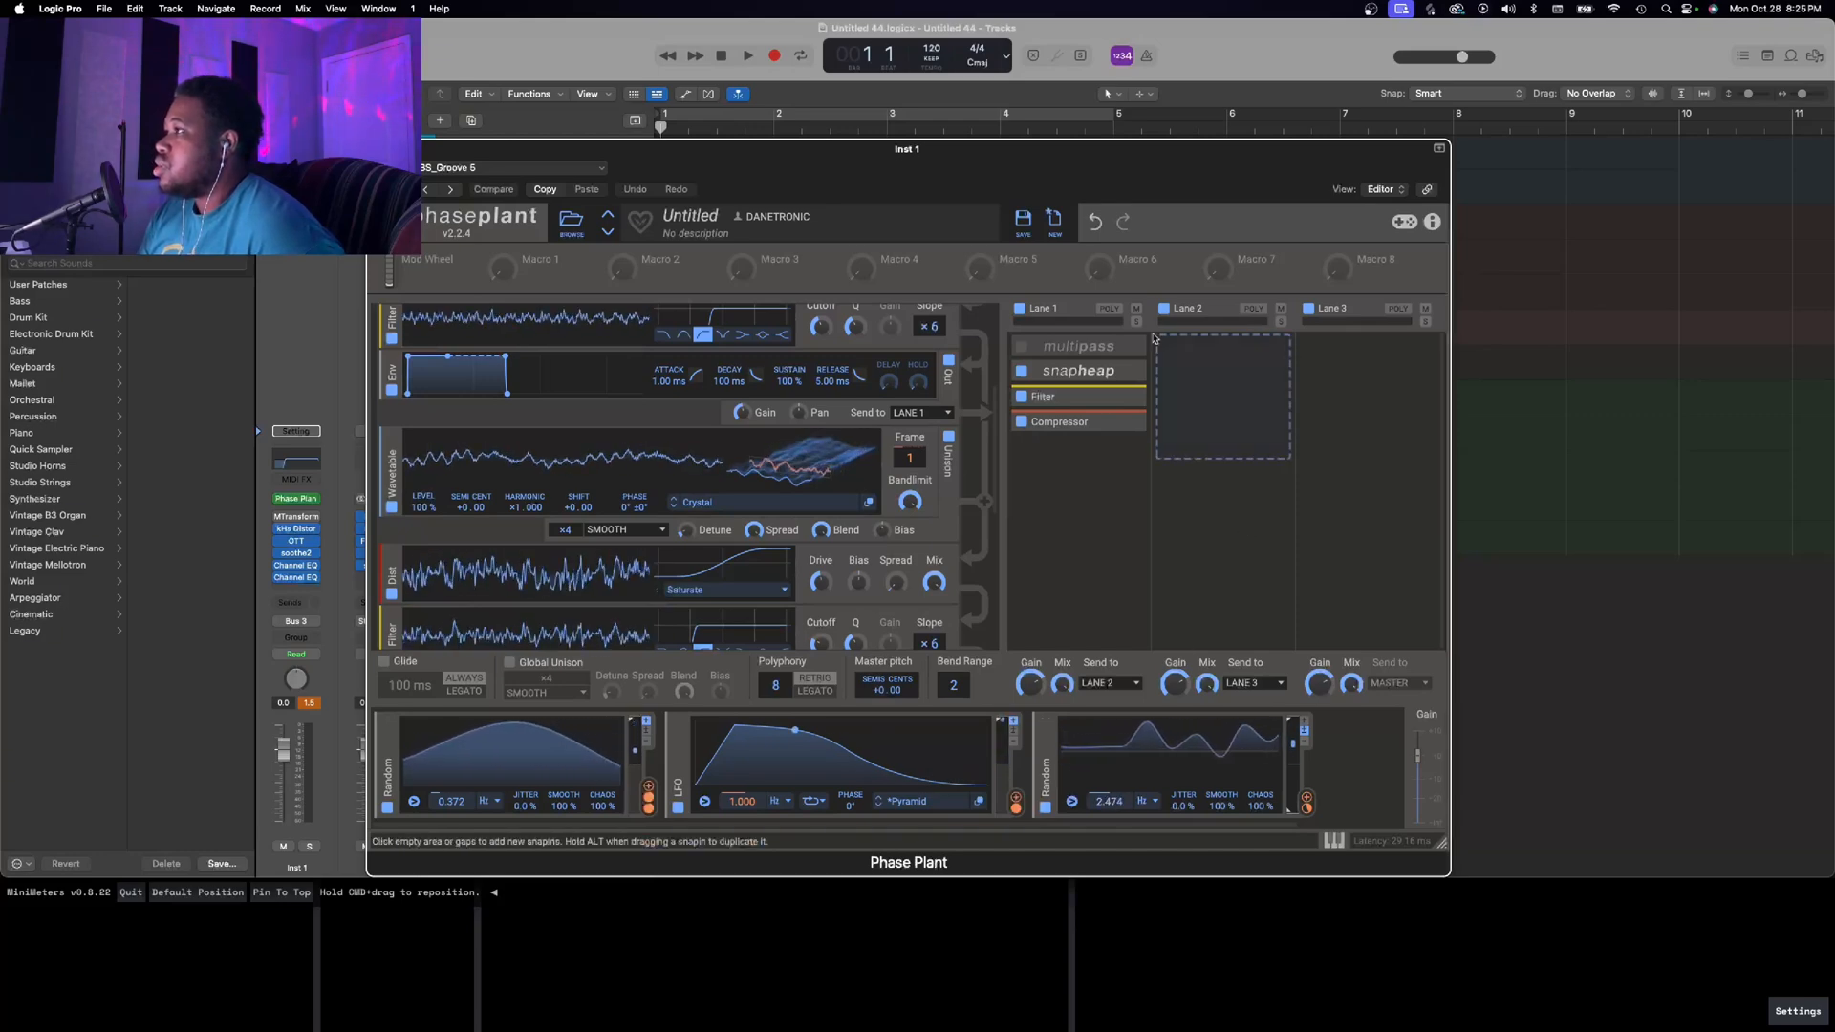
drag(1131, 177, 1066, 299)
key(space)
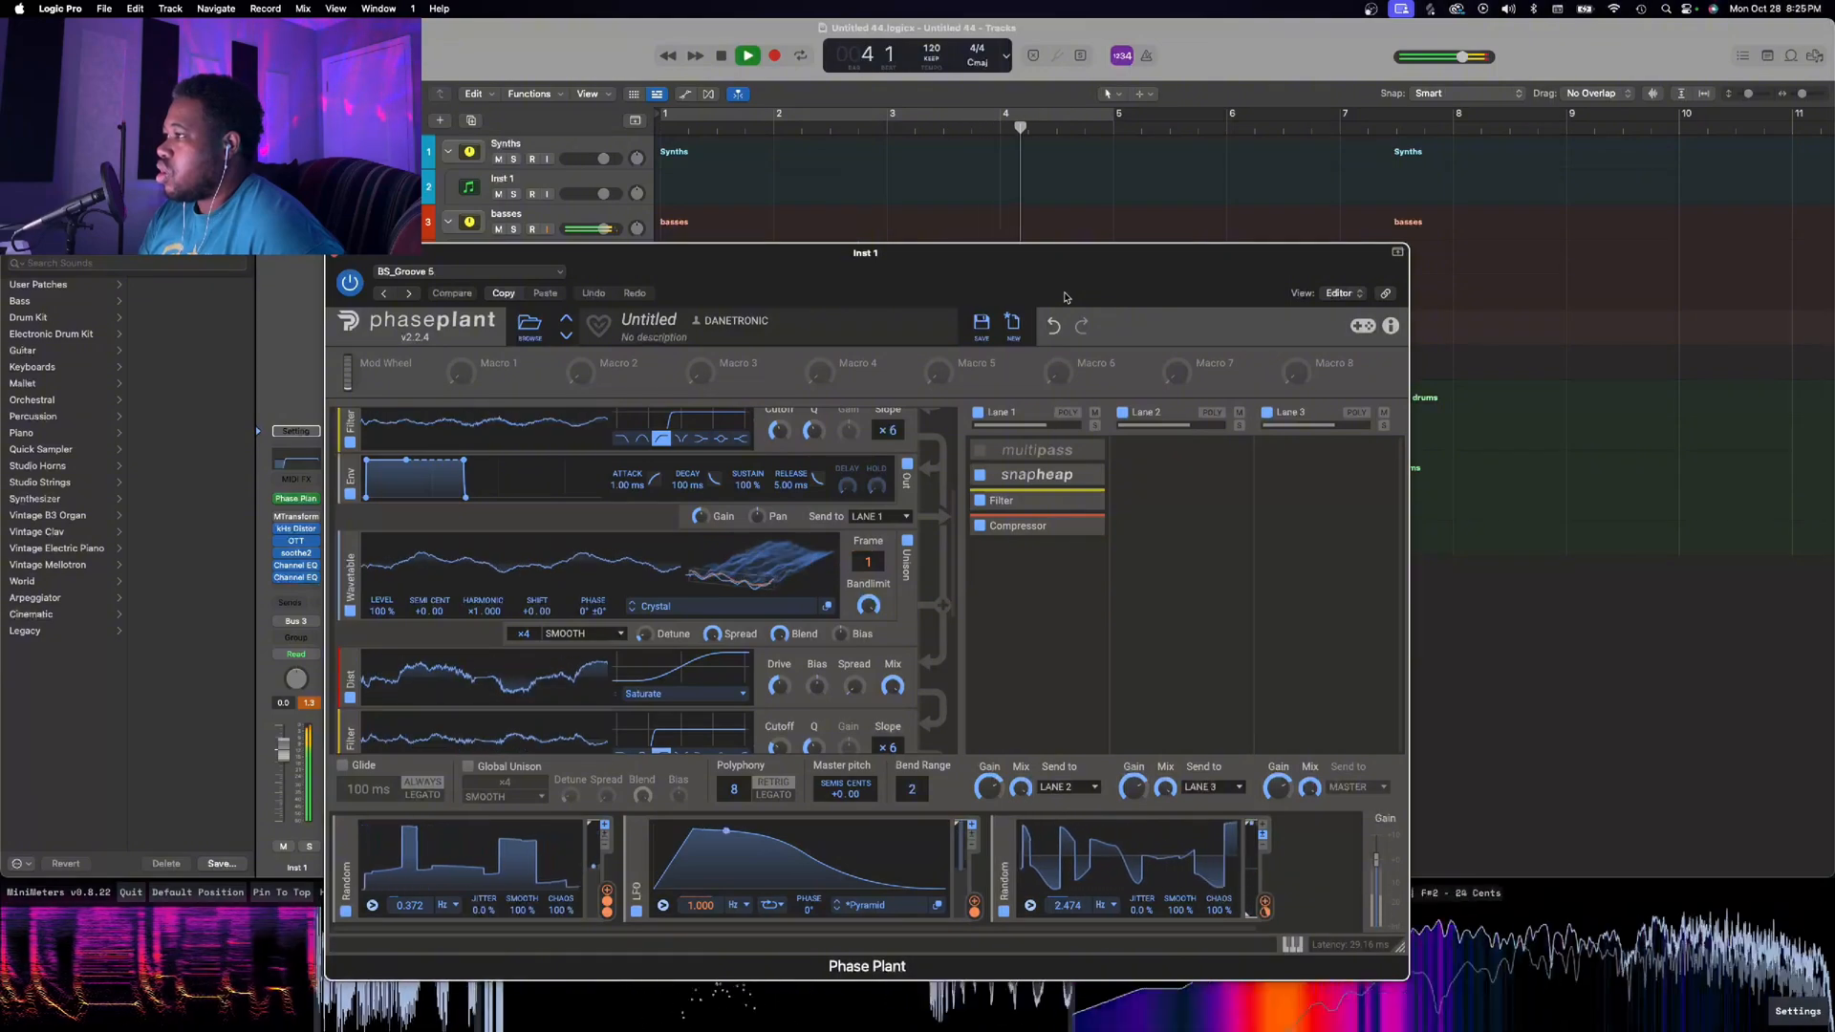
key(space)
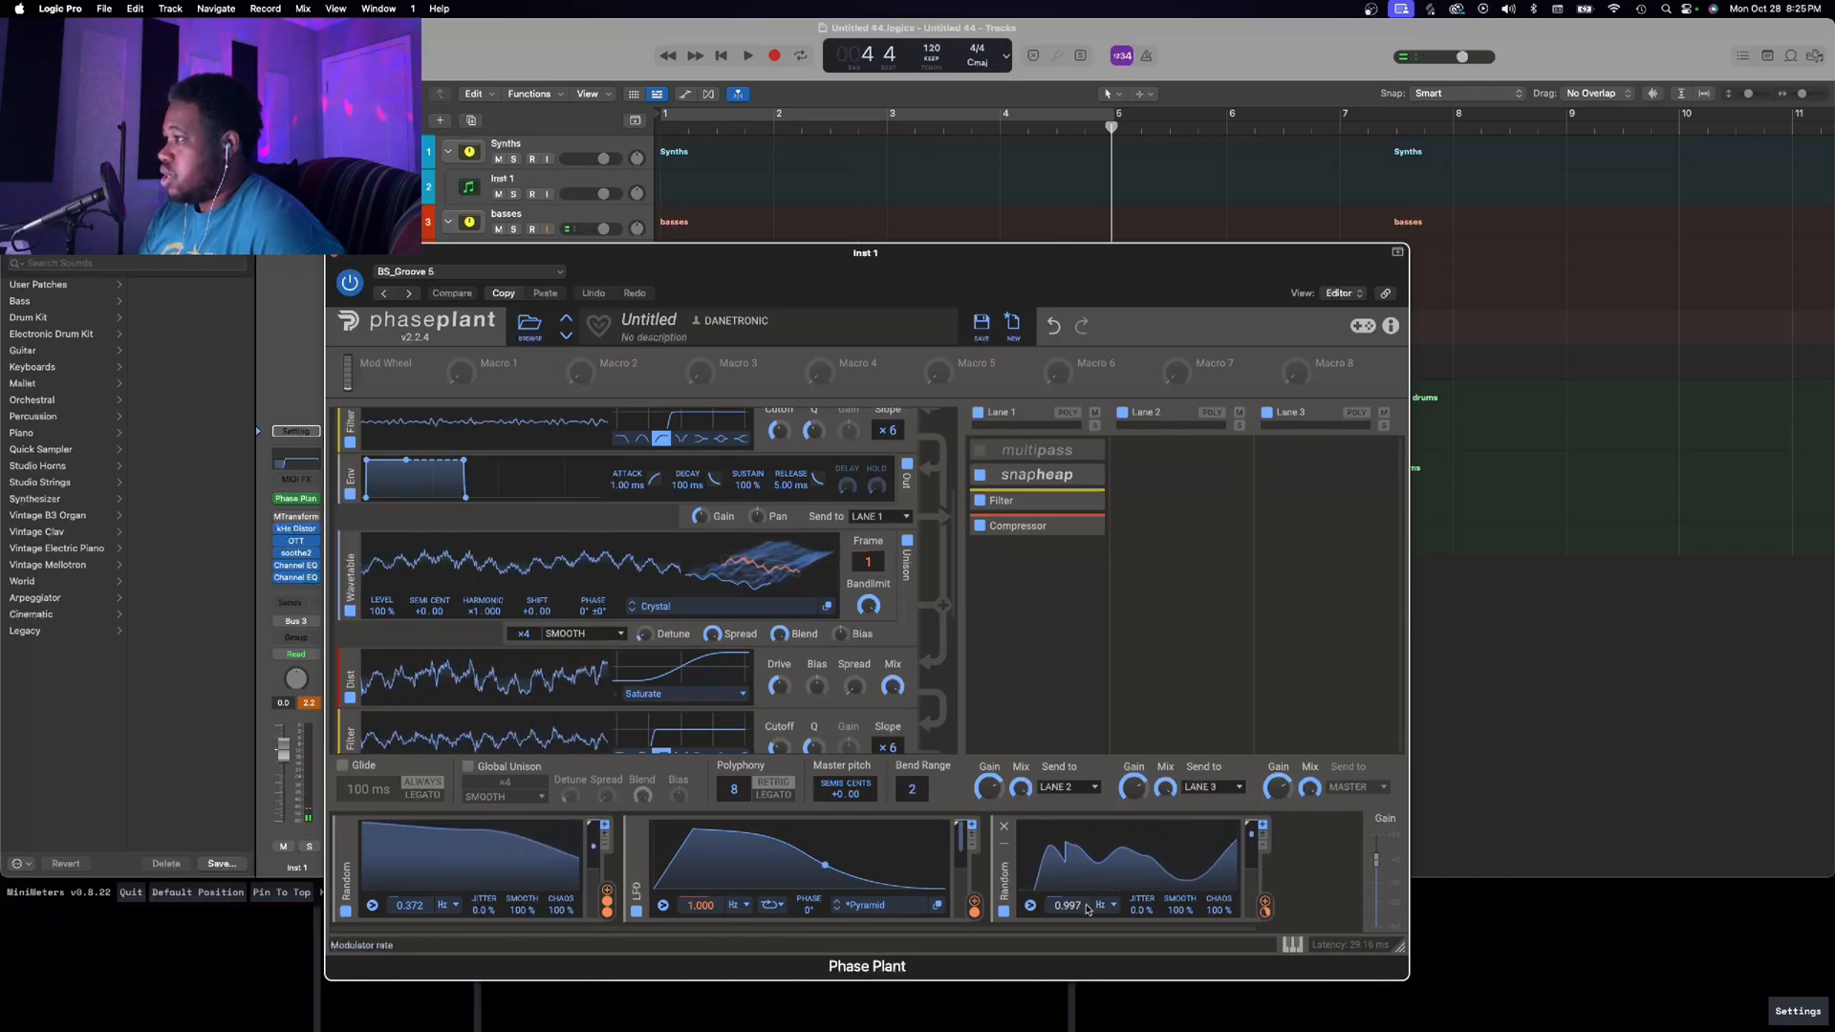
Set the second Random modulator's rate to 0.998 Hz and audition the bass with the drums from bar 1
key(Return)
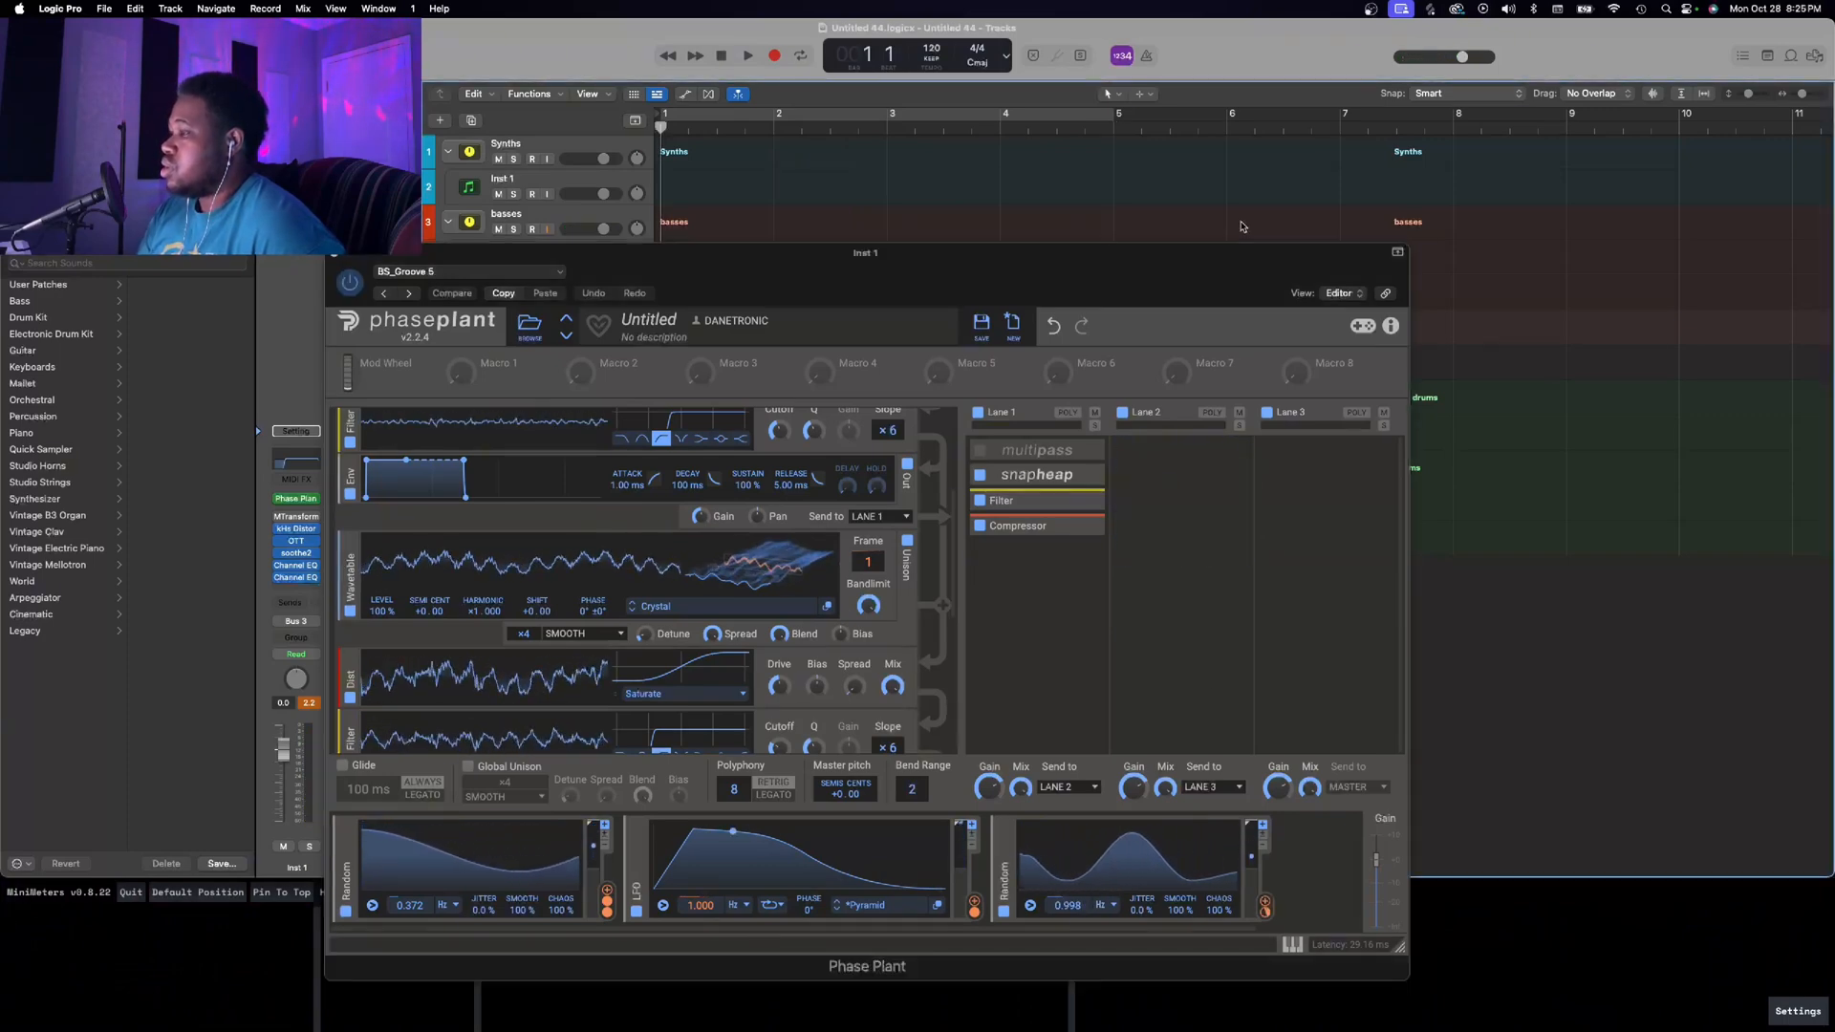
key(space)
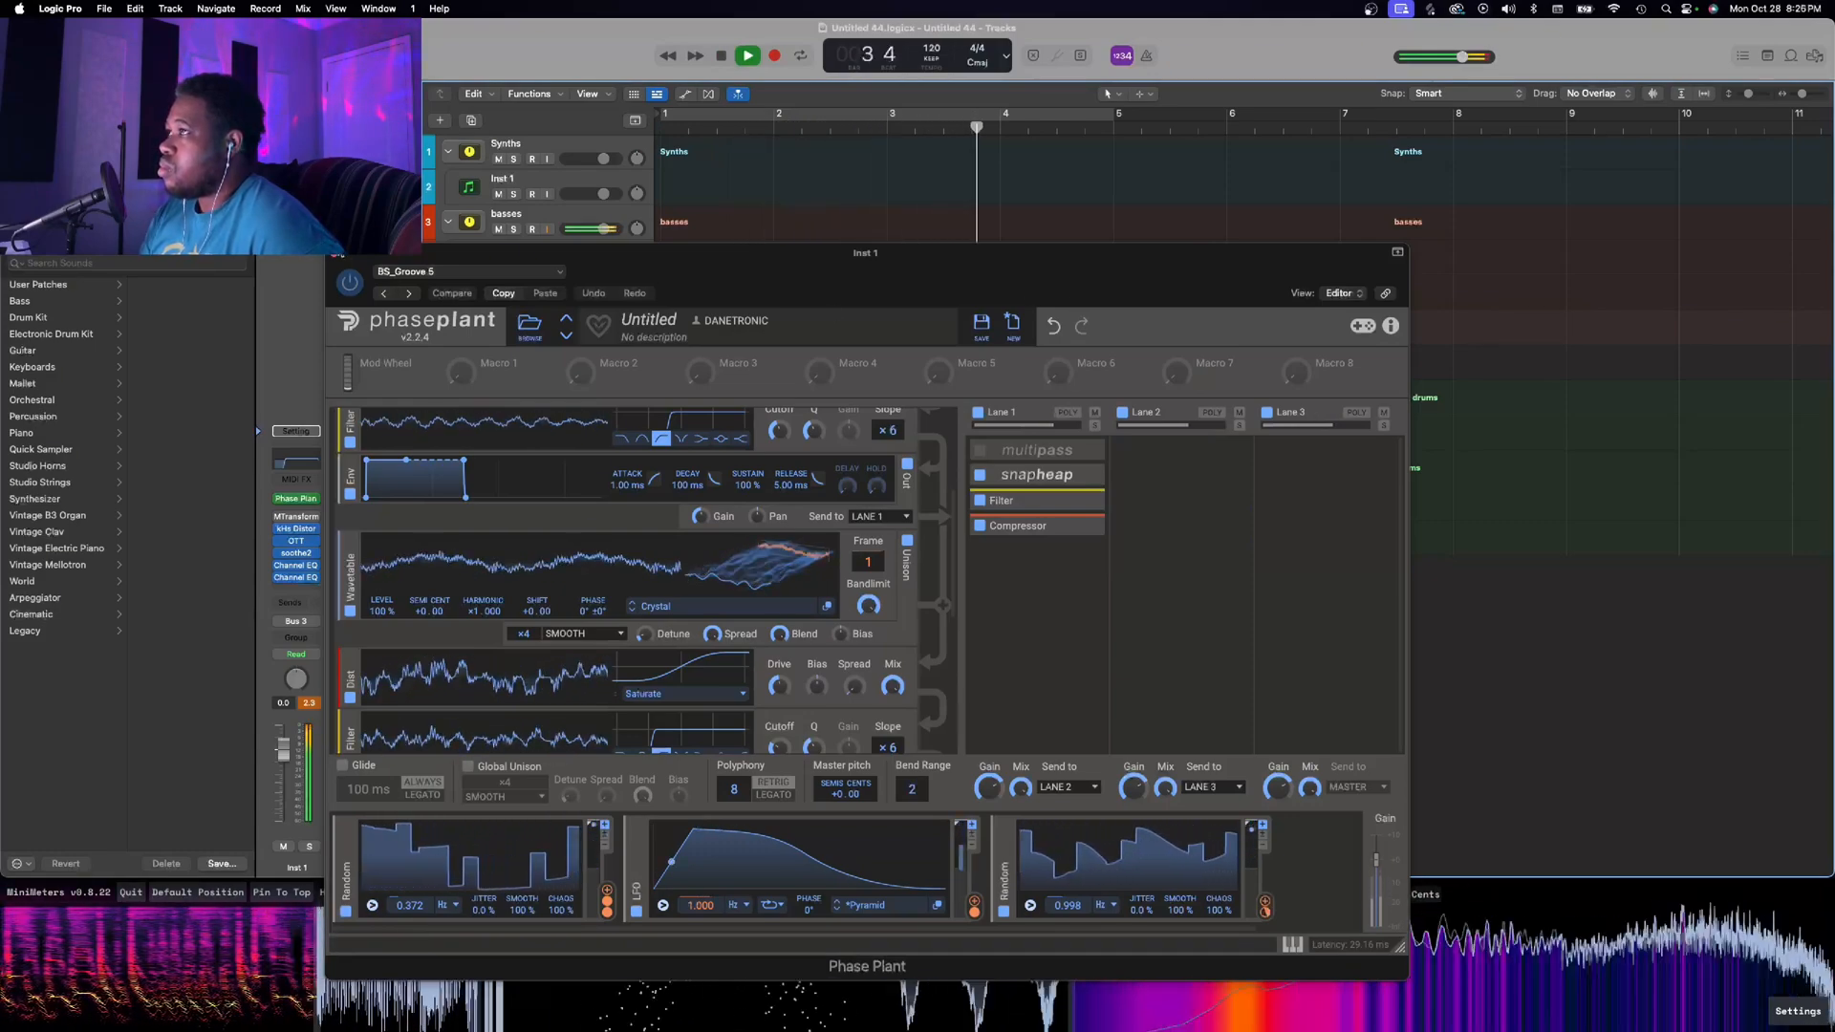
key(super+w)
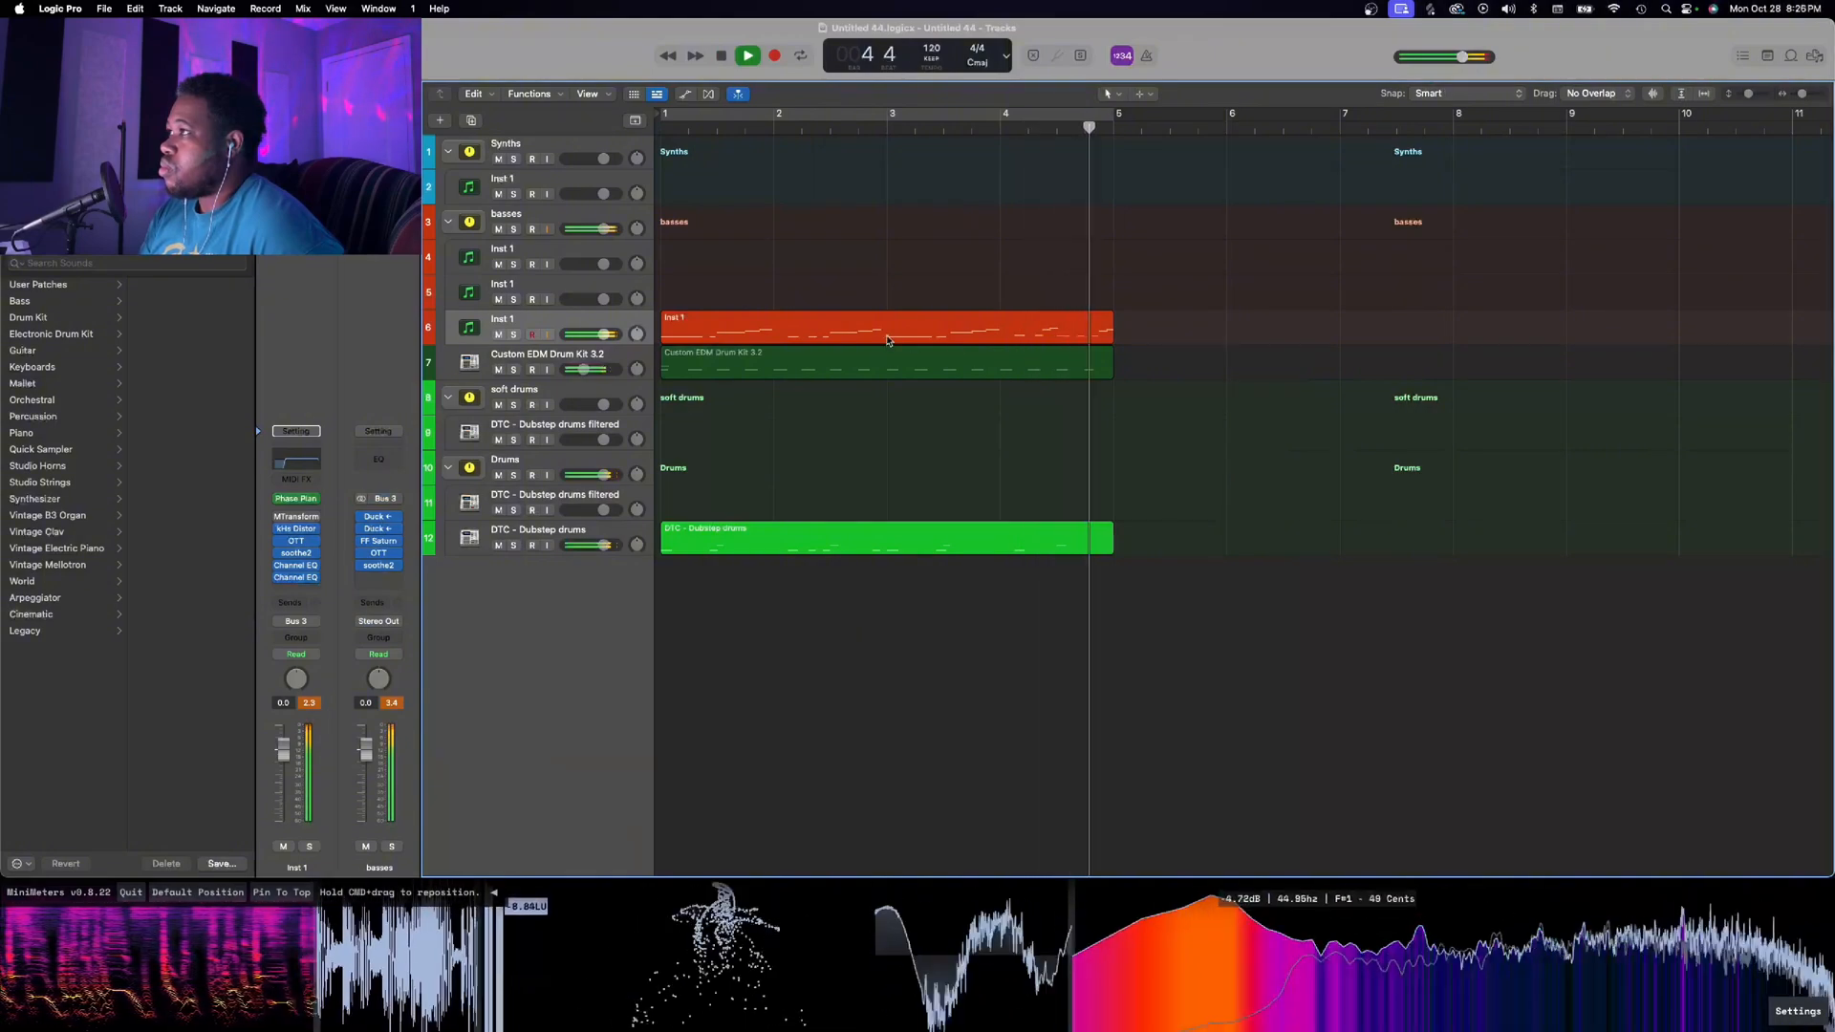
key(space)
Set the second Random modulator's influence on the Phase Plant LFO rate to +31.0% and play the arrangement from bar 1
click(299, 498)
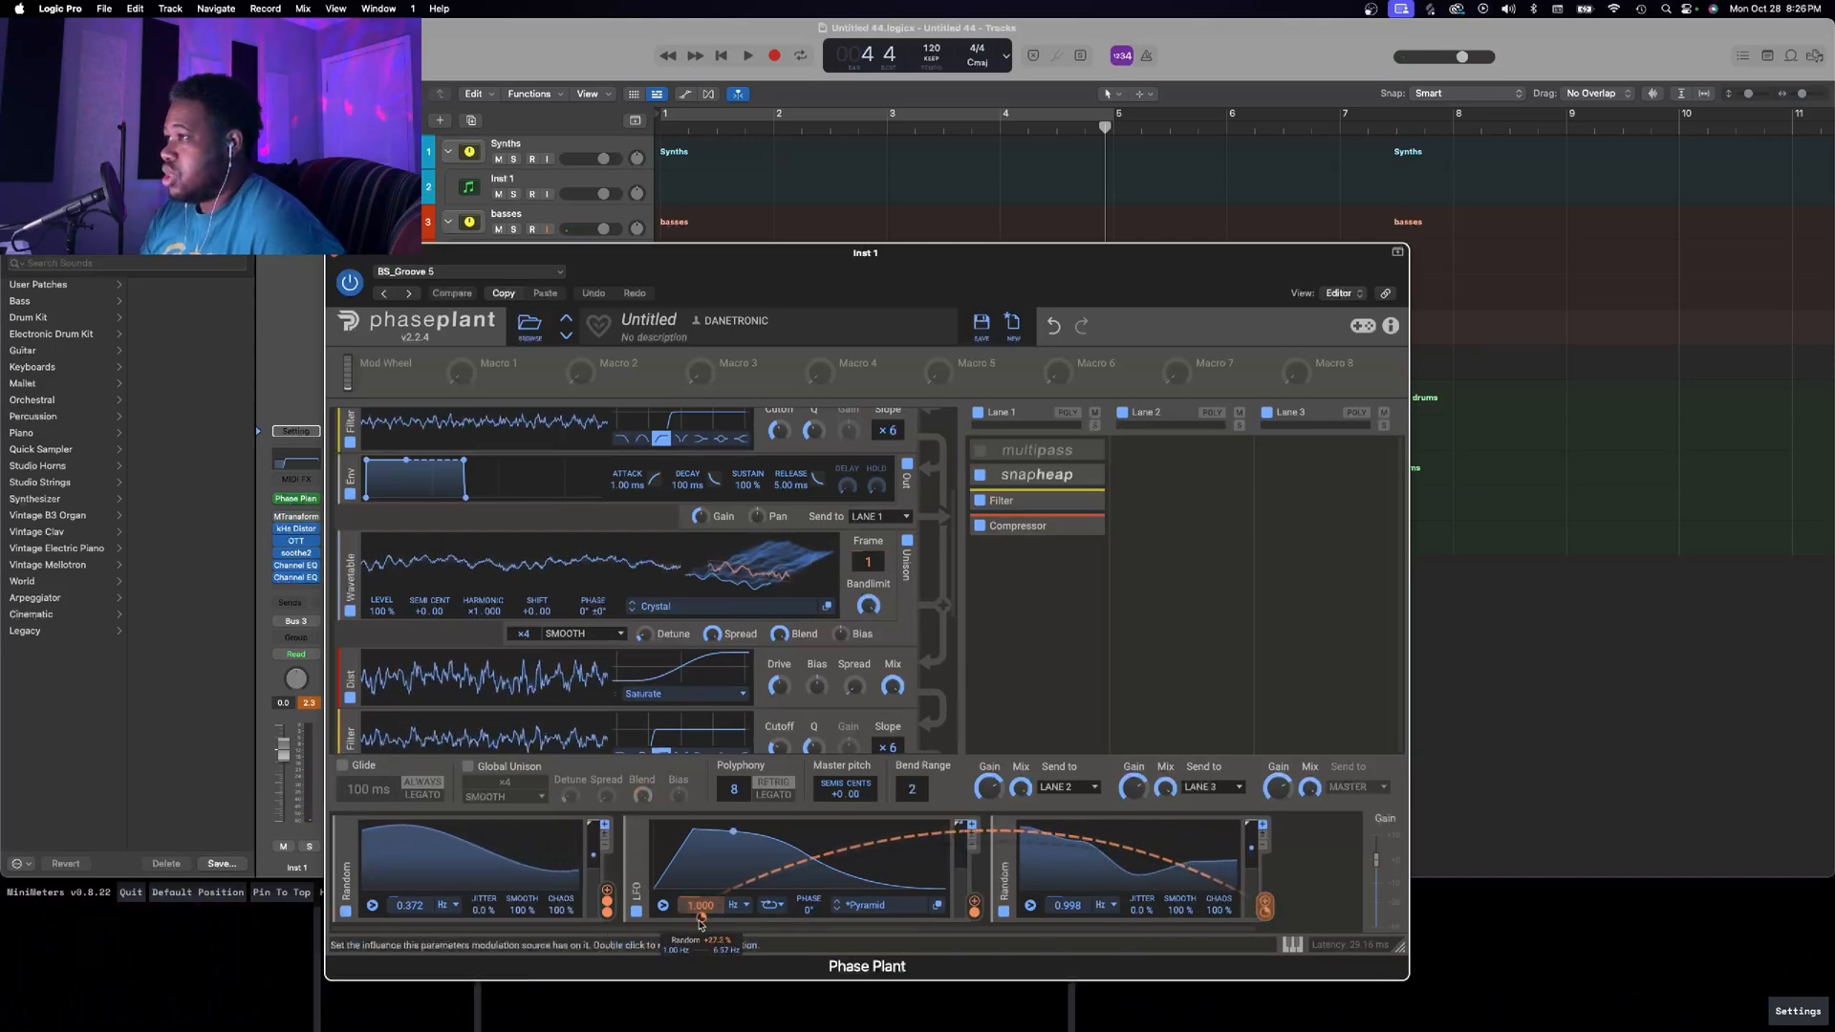
click(1073, 195)
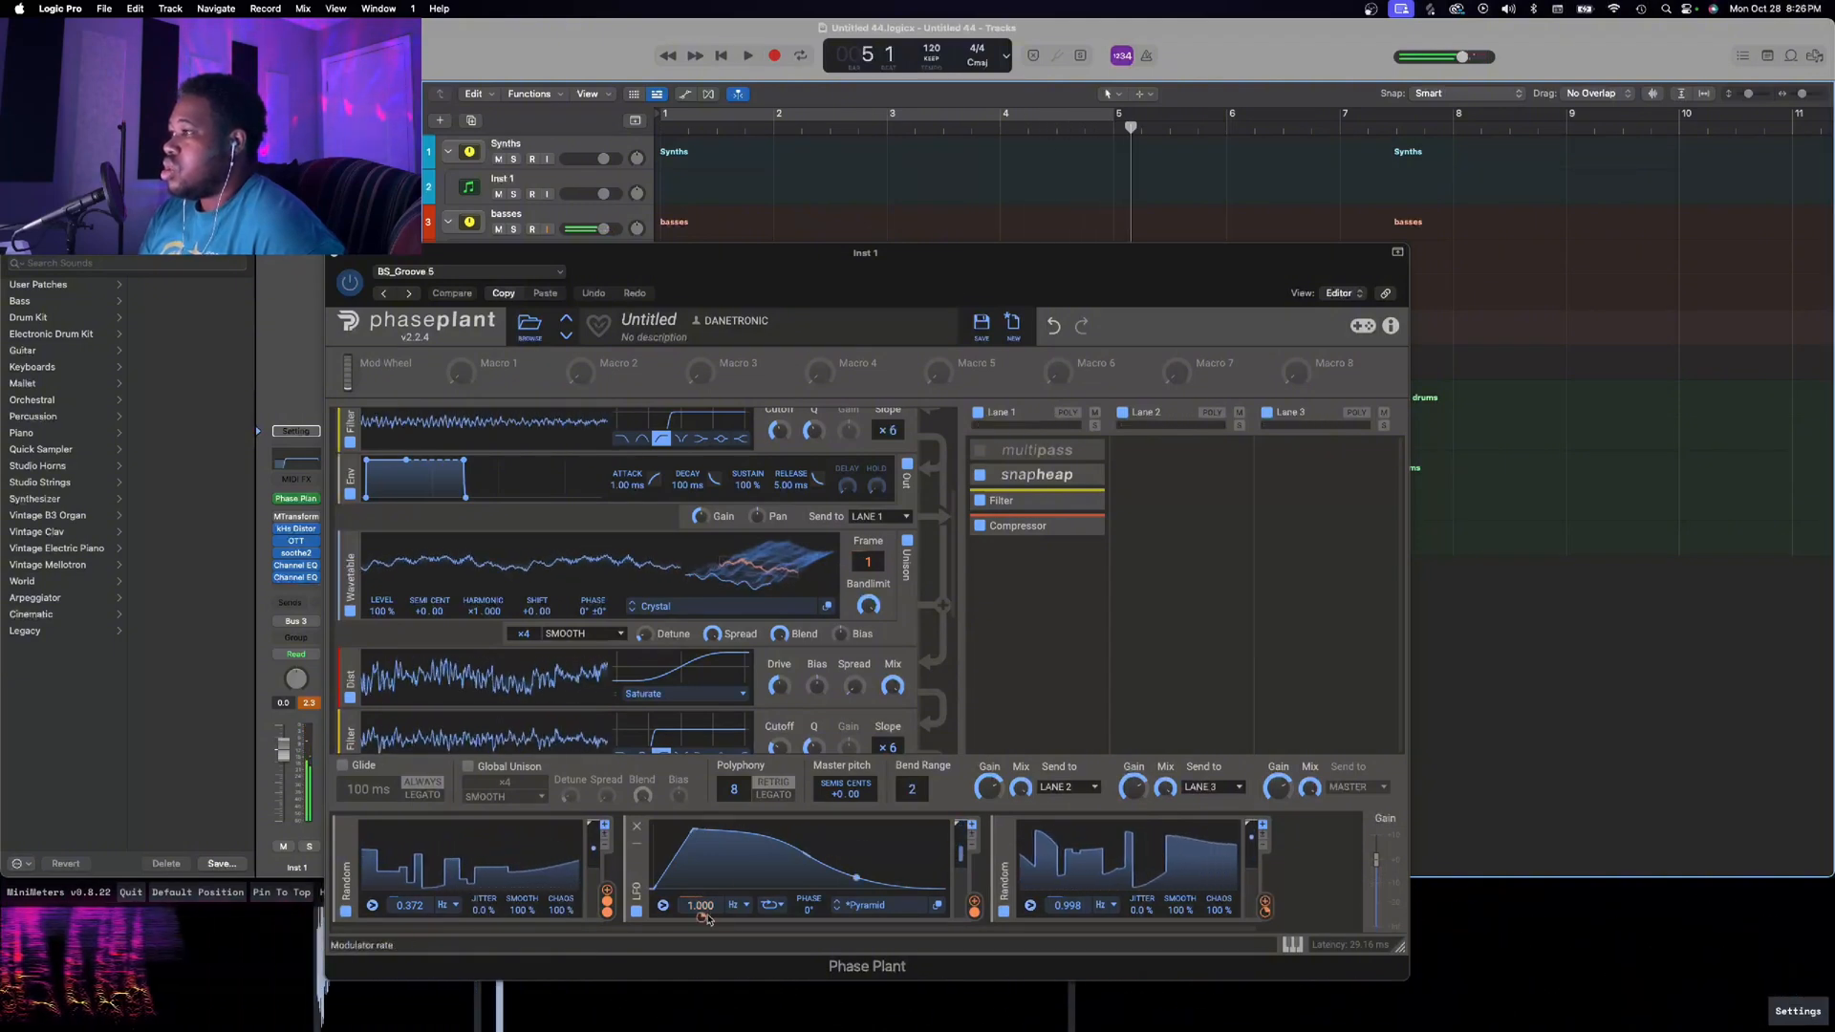
drag(705, 922, 705, 922)
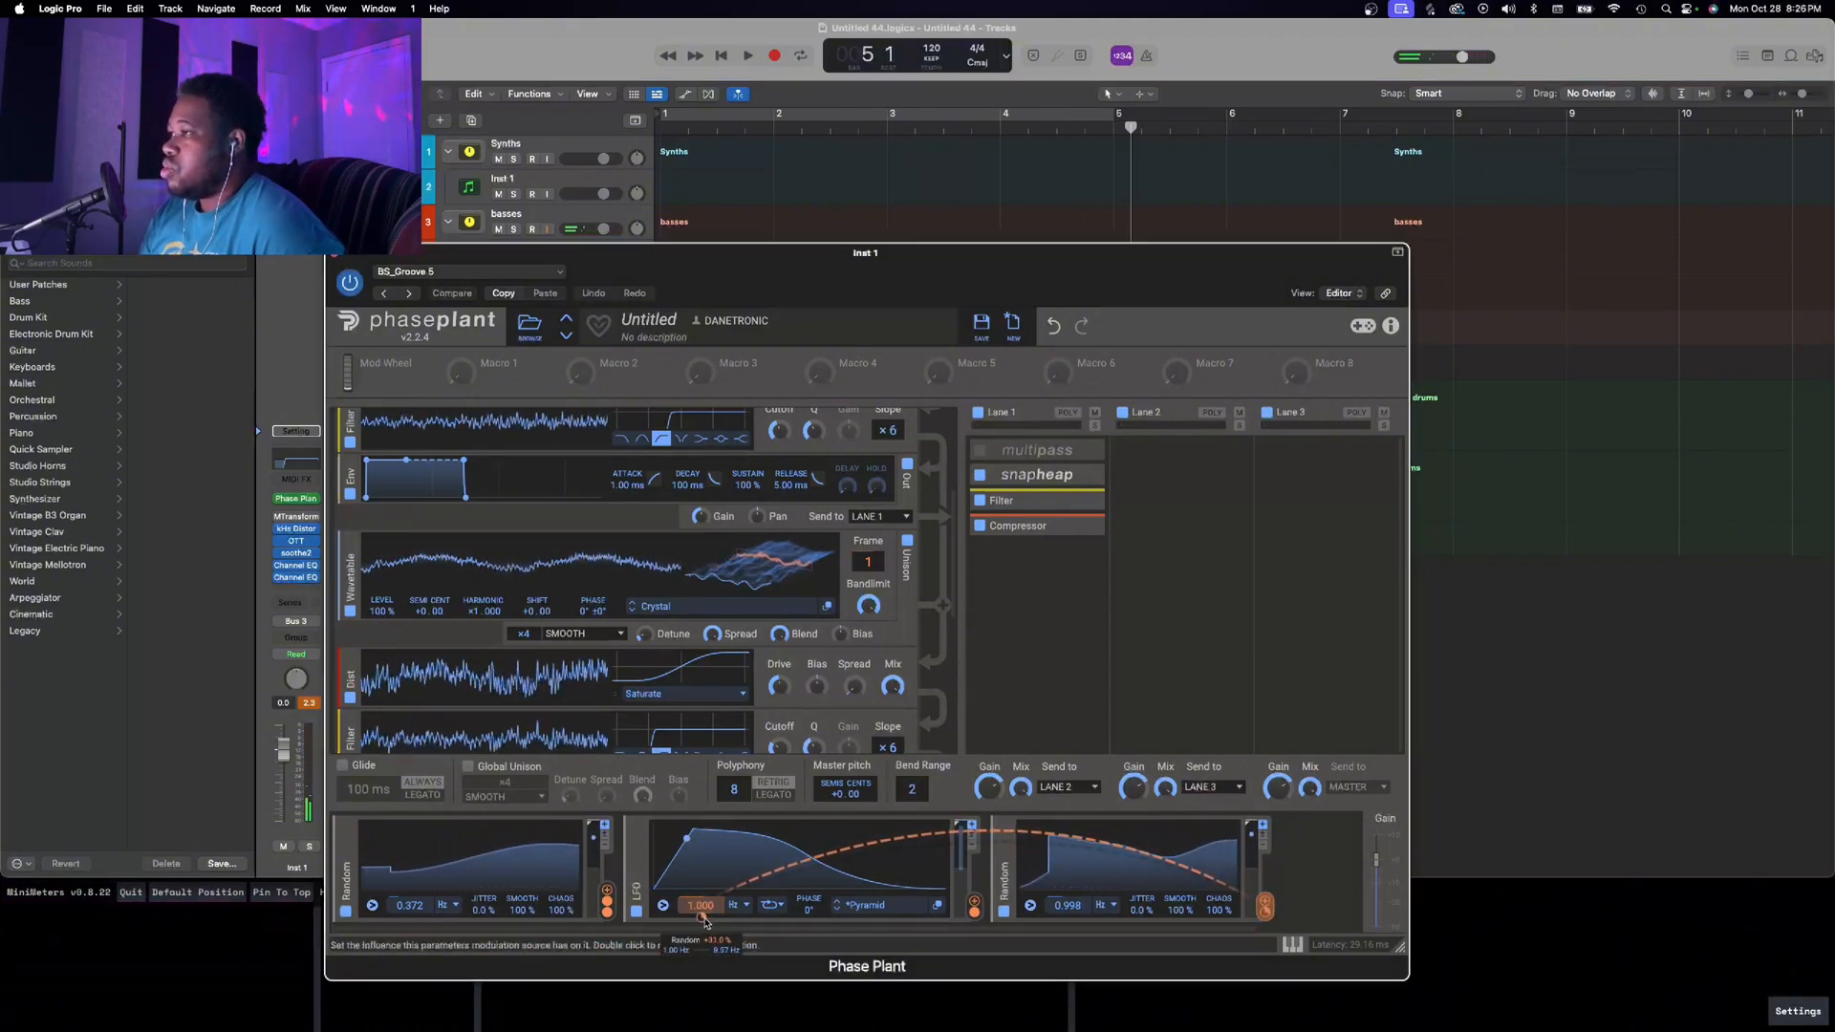
click(336, 253)
key(Return)
key(space)
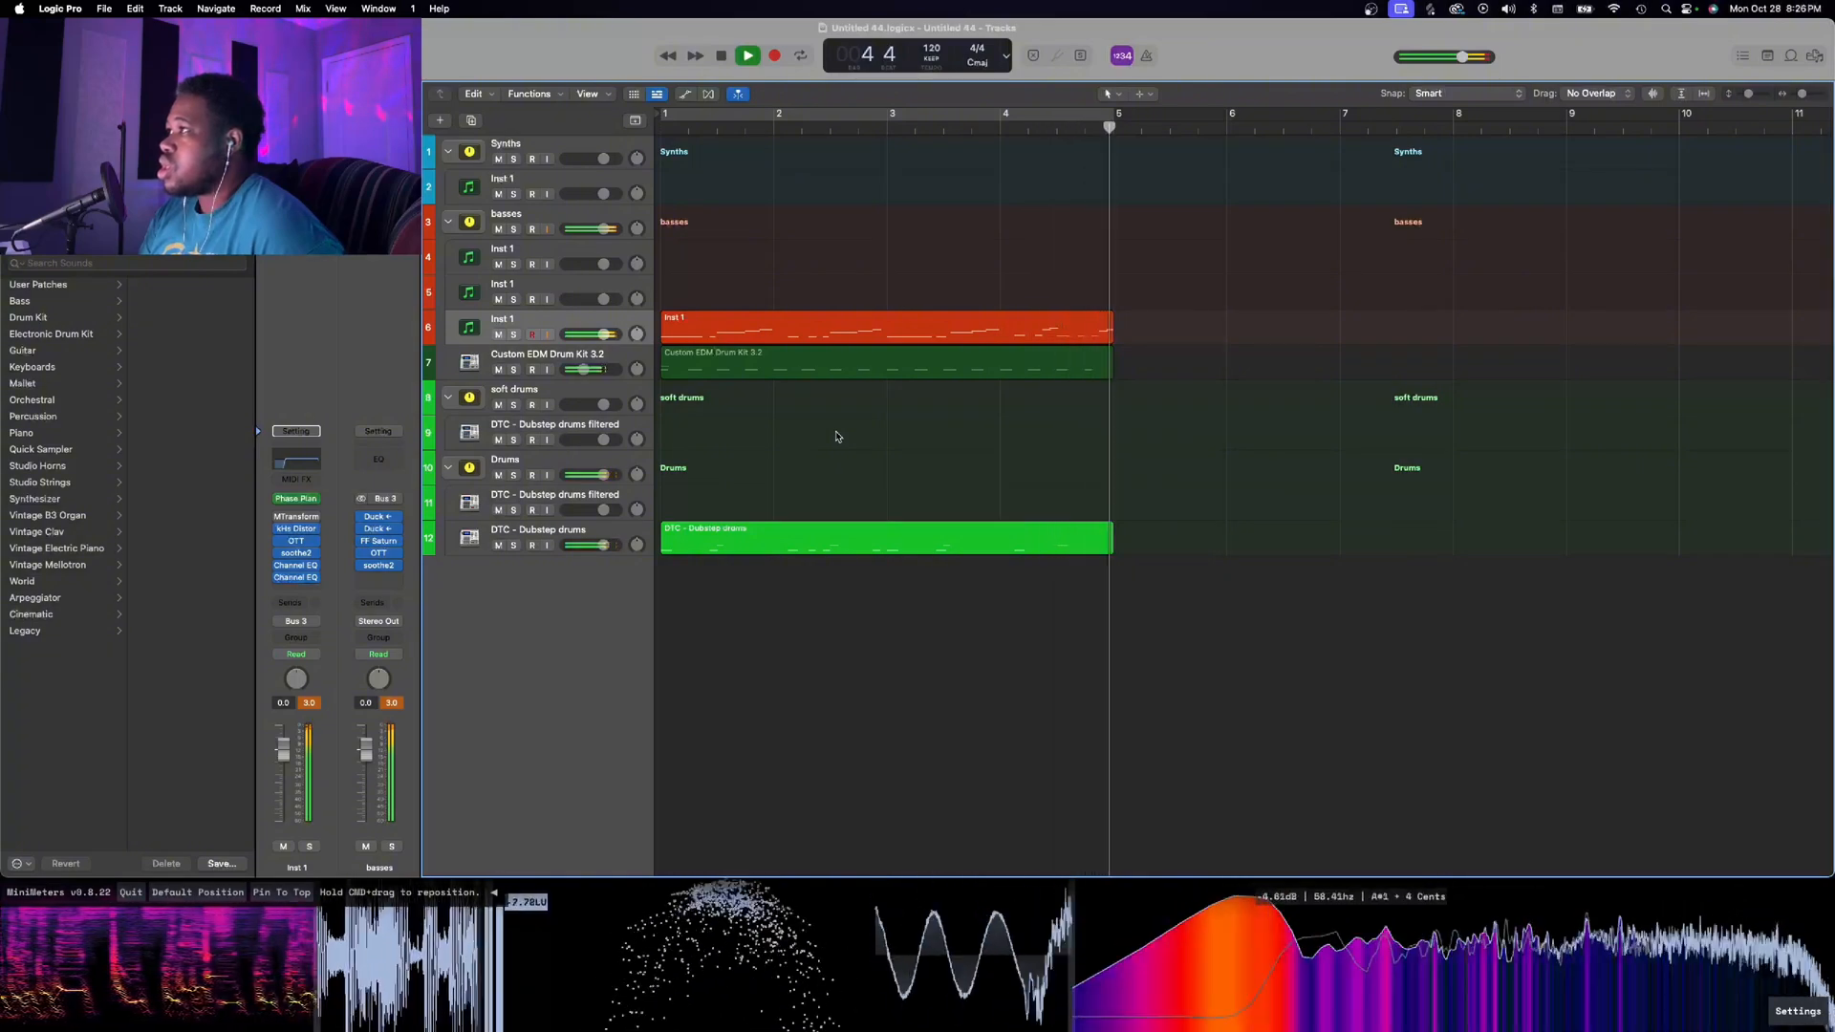
Bounce the Phase Plant bass region in place to a new track named Groove, leaving the source region
click(829, 321)
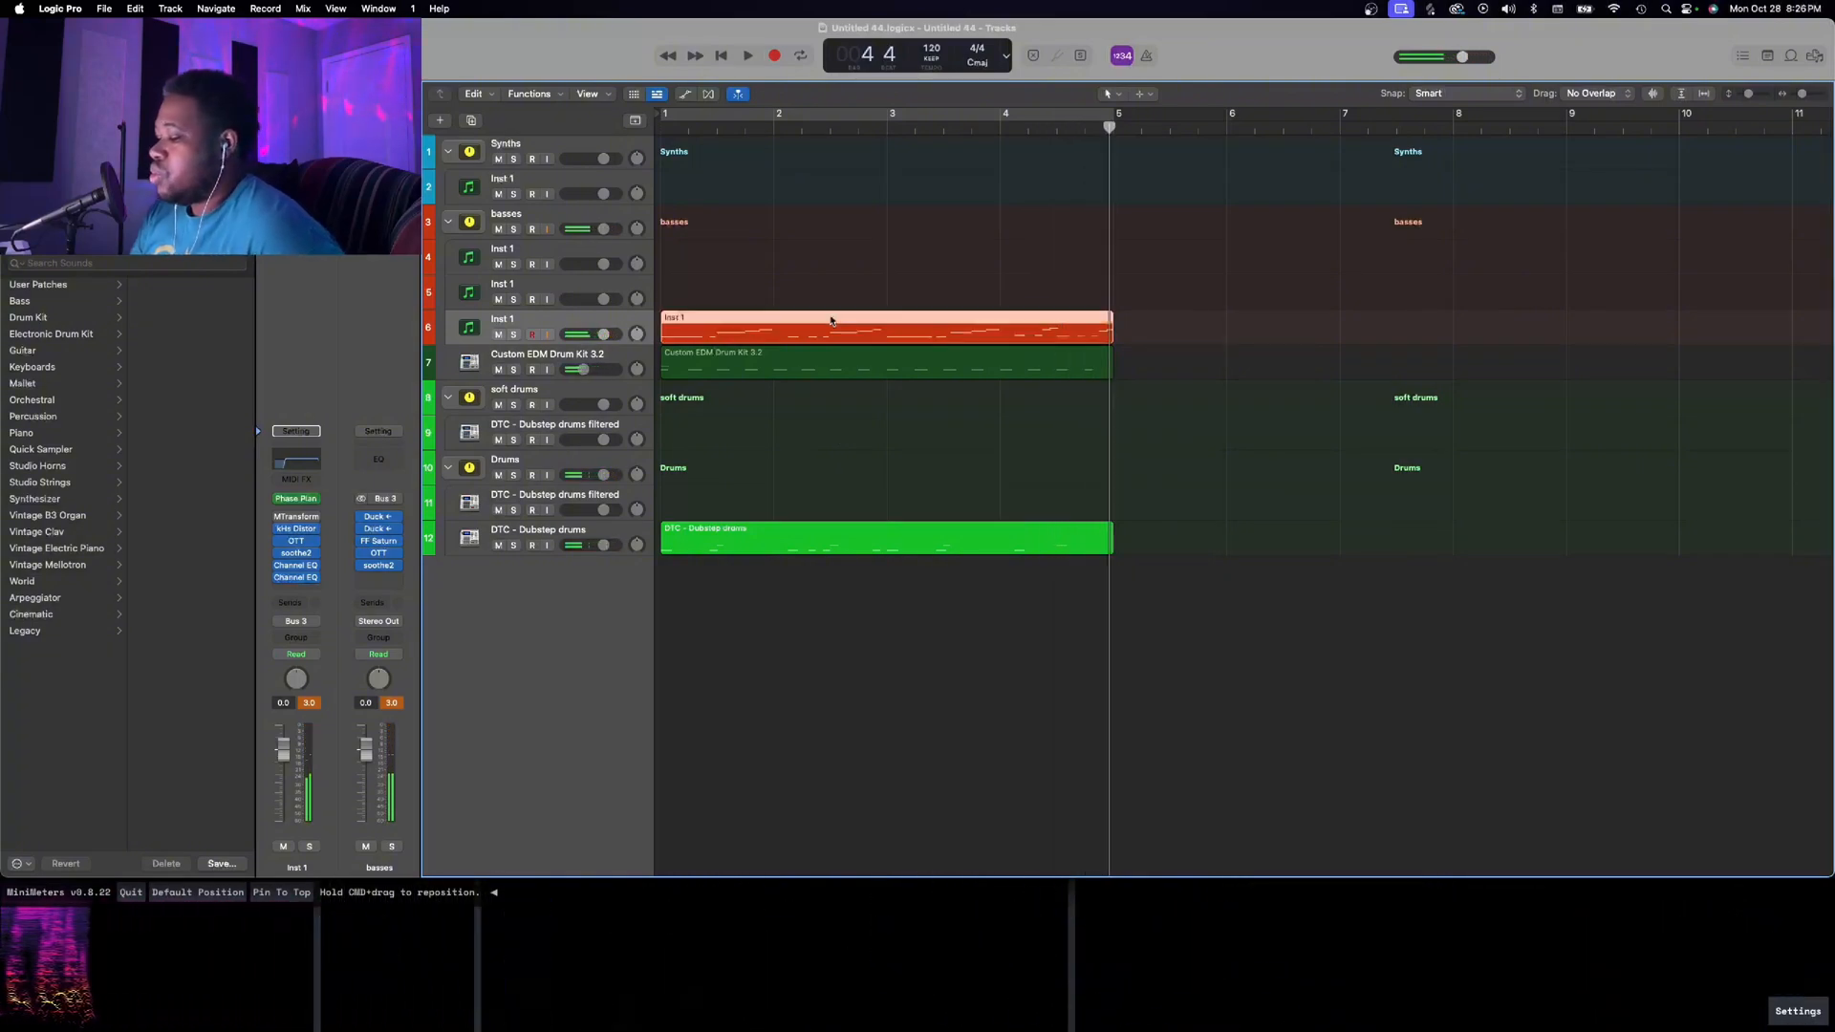
key(ctrl+b)
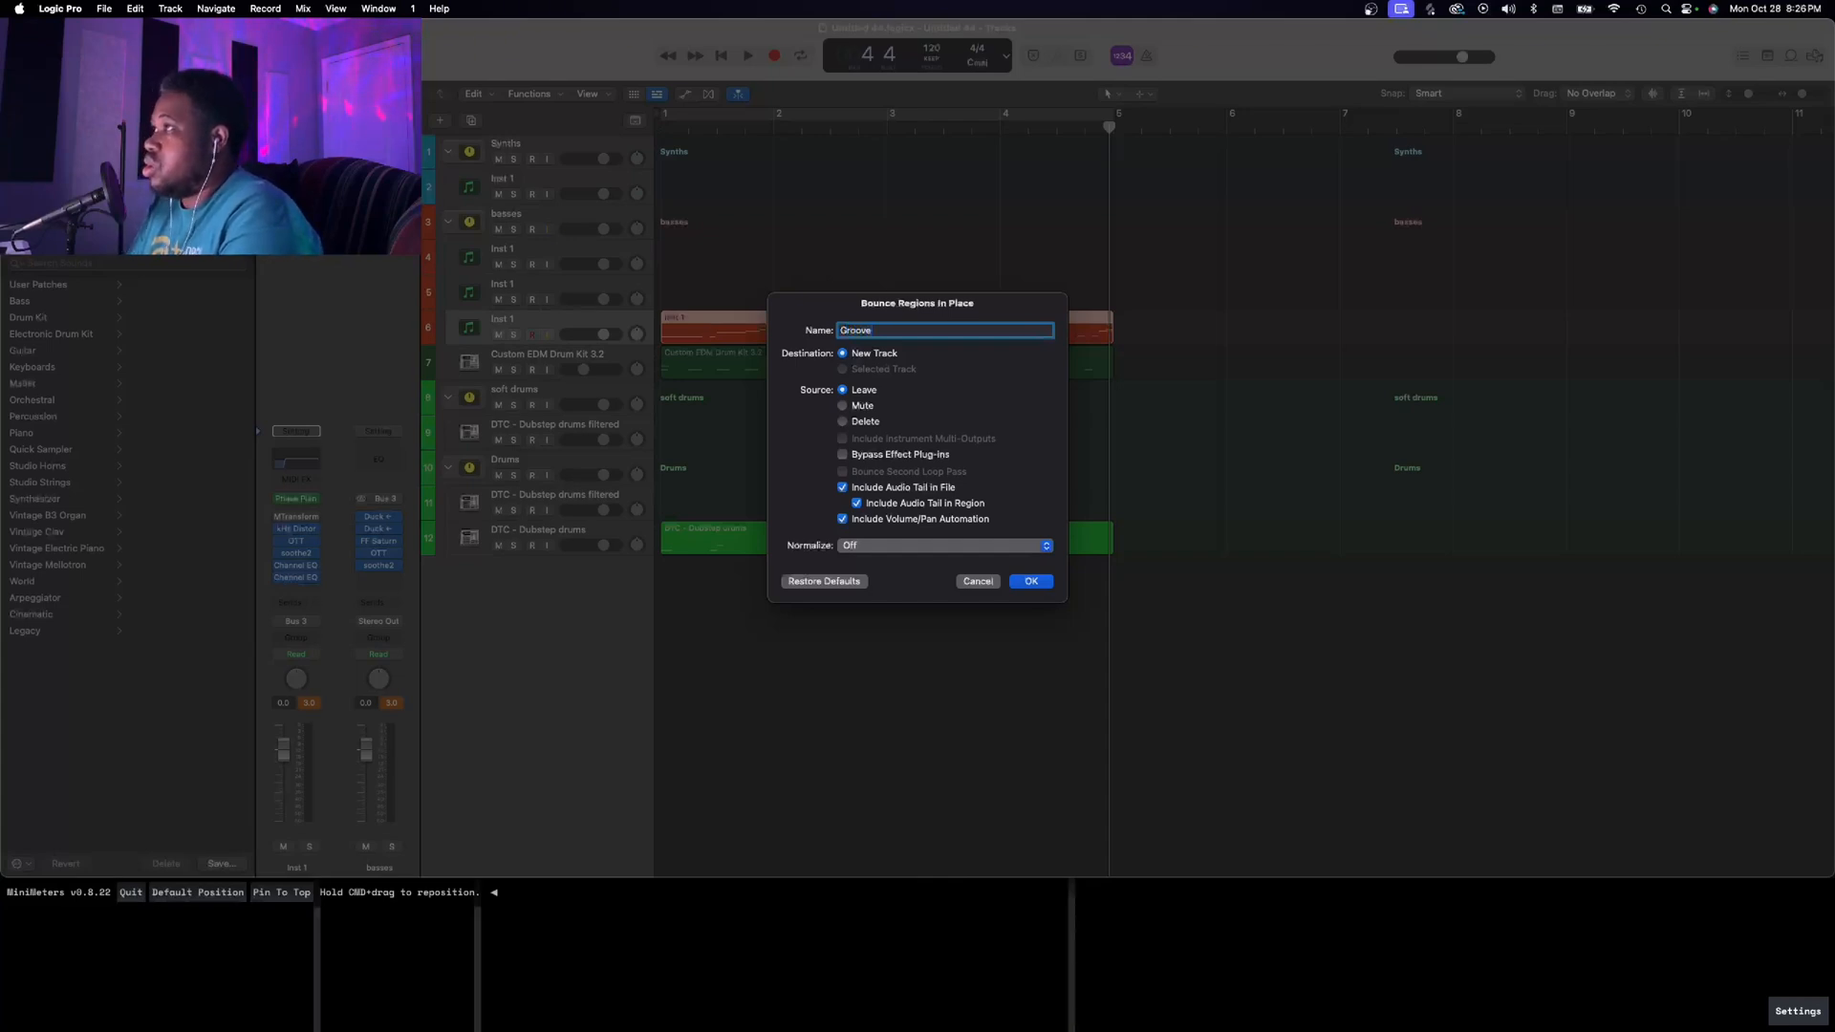
key(Return)
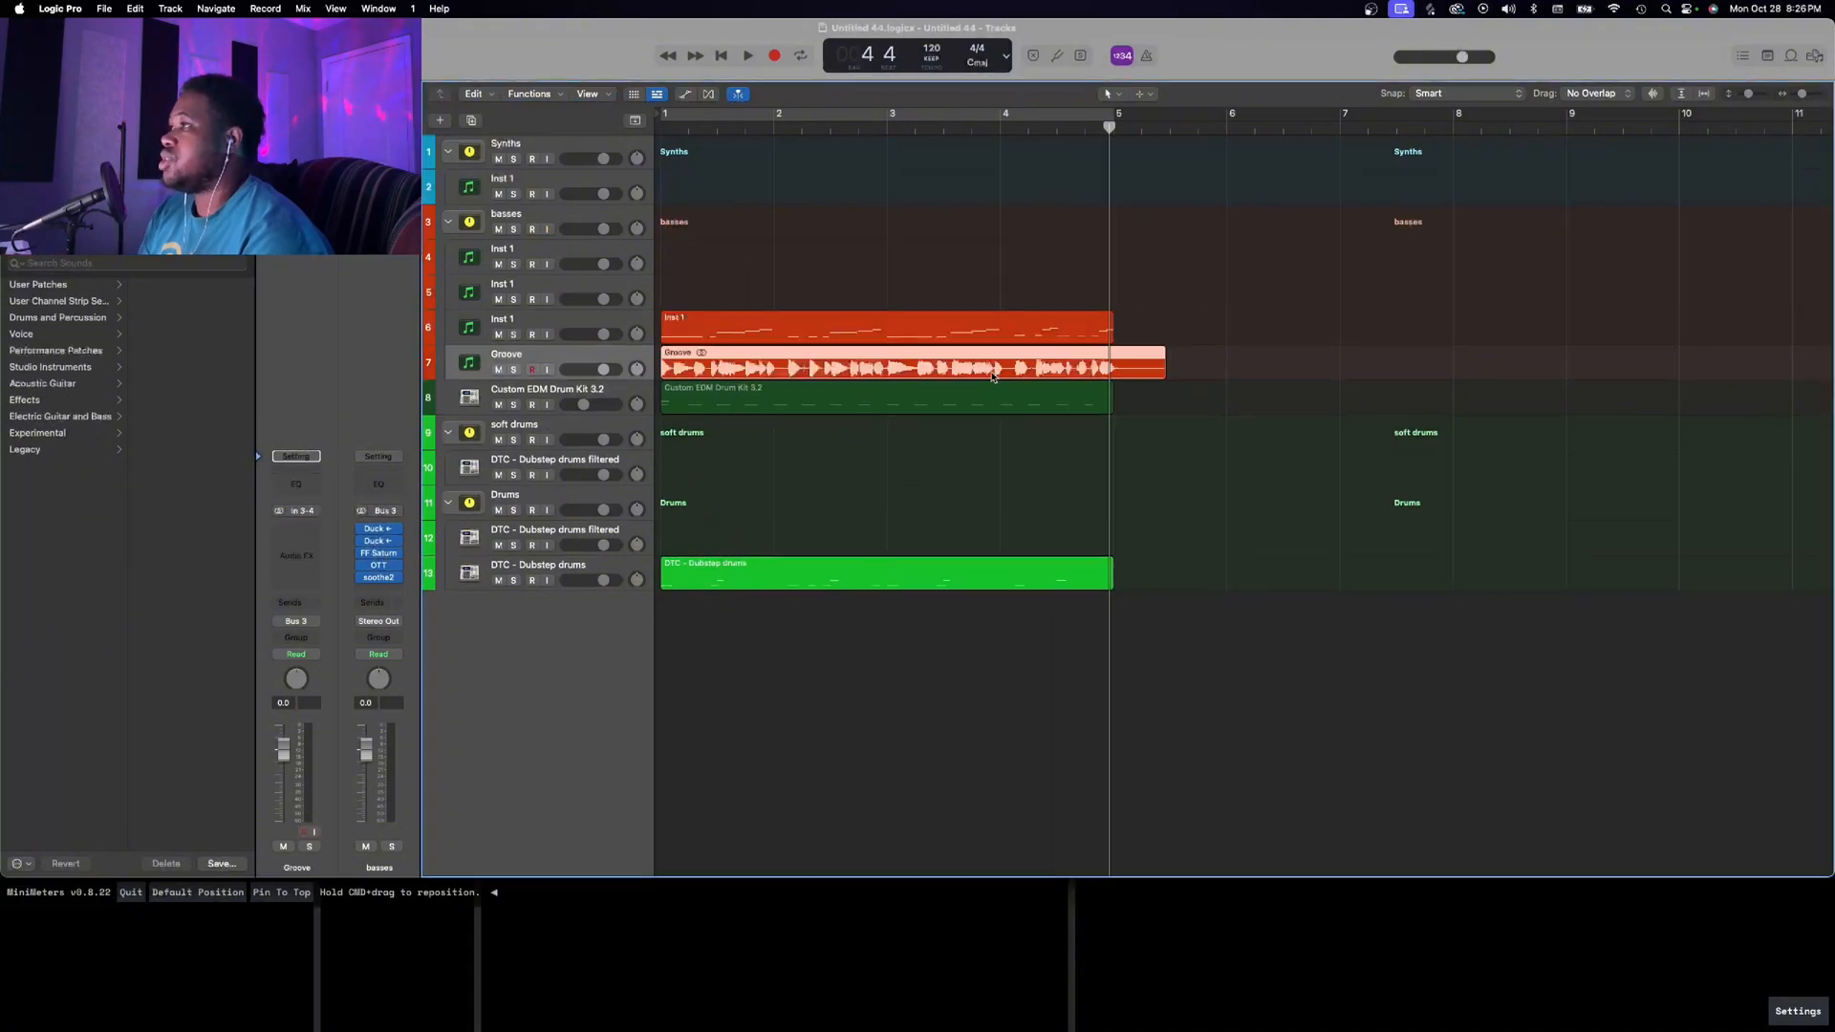
Bounce the same bass MIDI region in place again to another new track, keeping the name Inst 1_bip
click(870, 327)
key(ctrl+b)
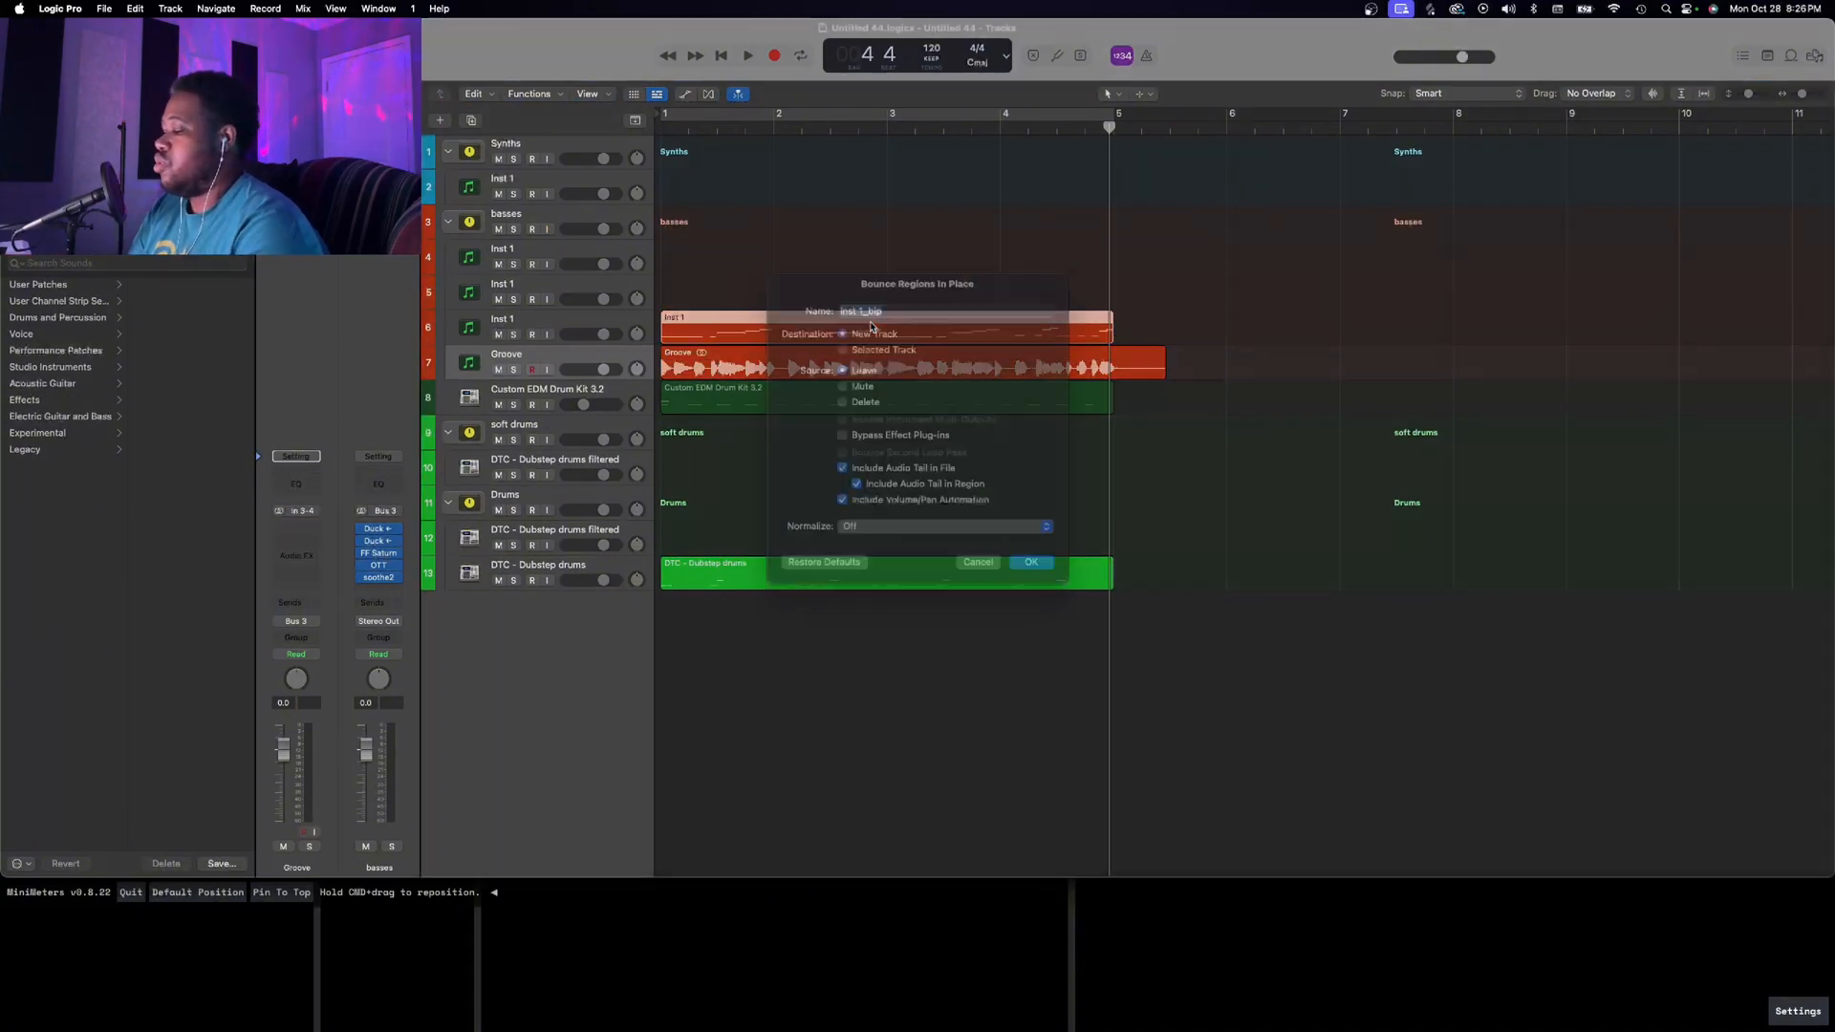
key(Return)
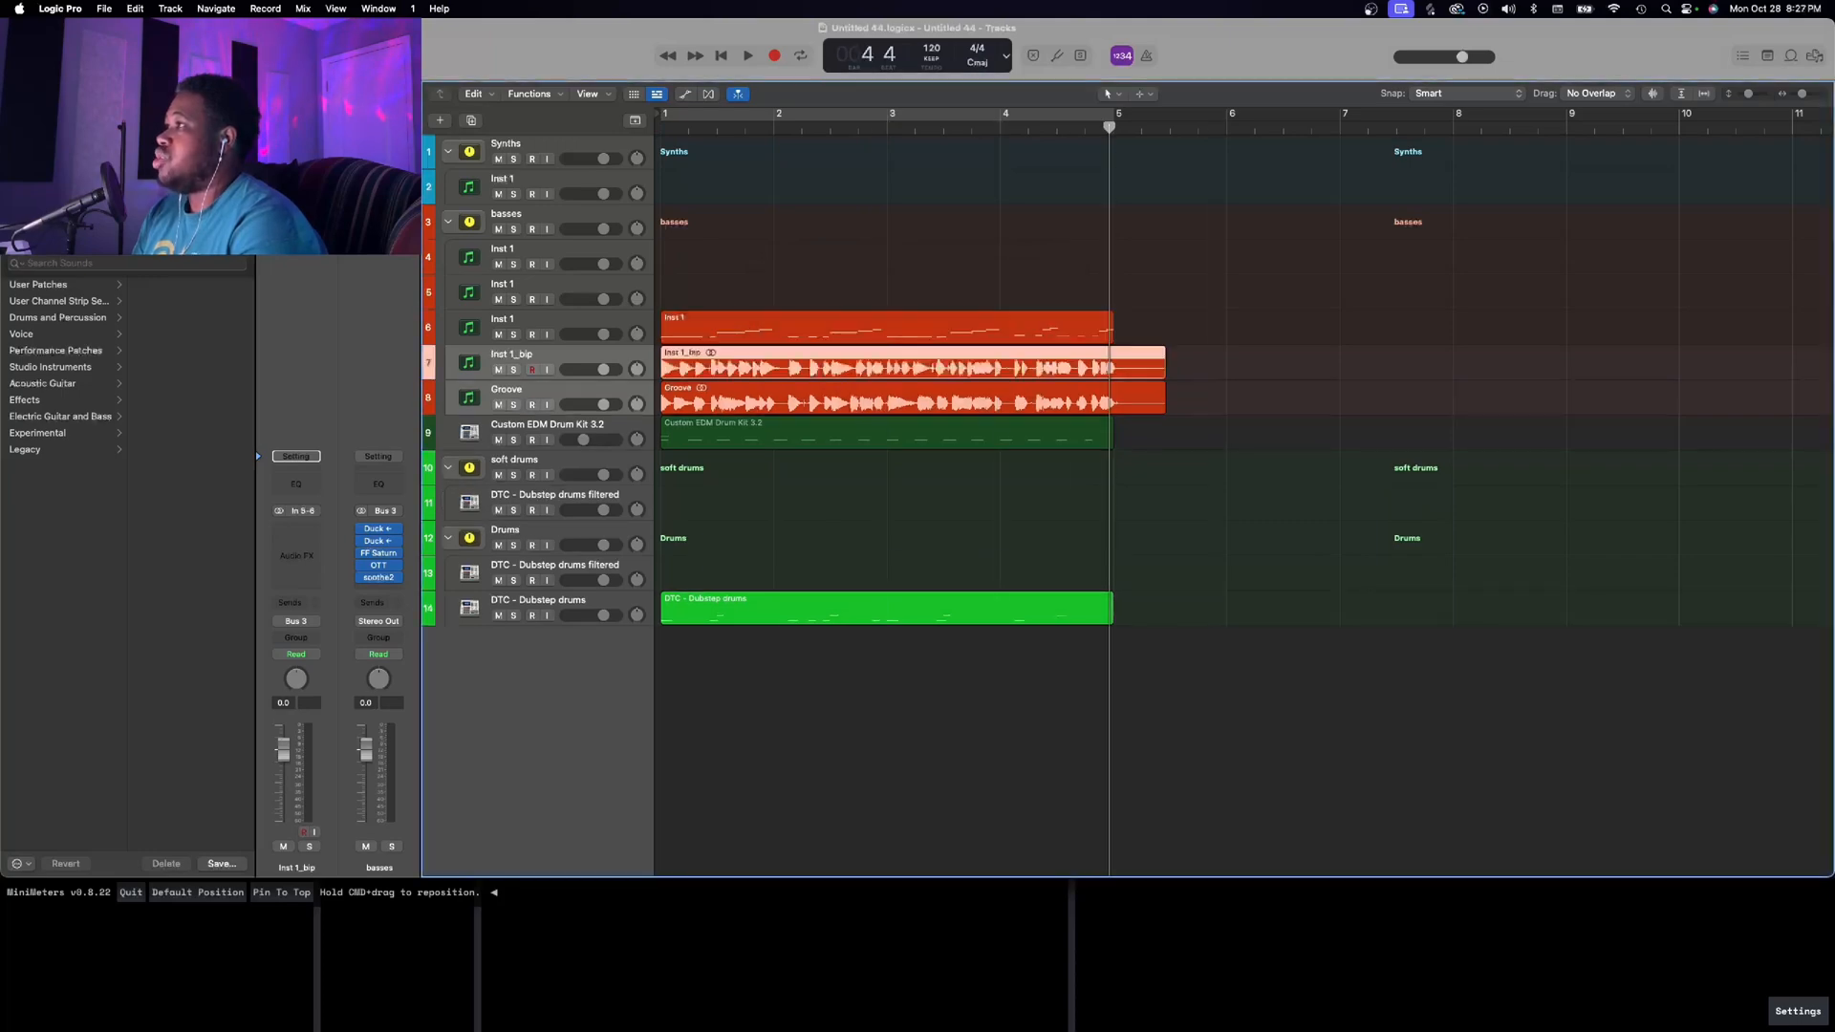
Bounce the bass MIDI region in place to new tracks until seven Inst 1_bip takes exist, then mute the source region
click(825, 328)
key(ctrl+b)
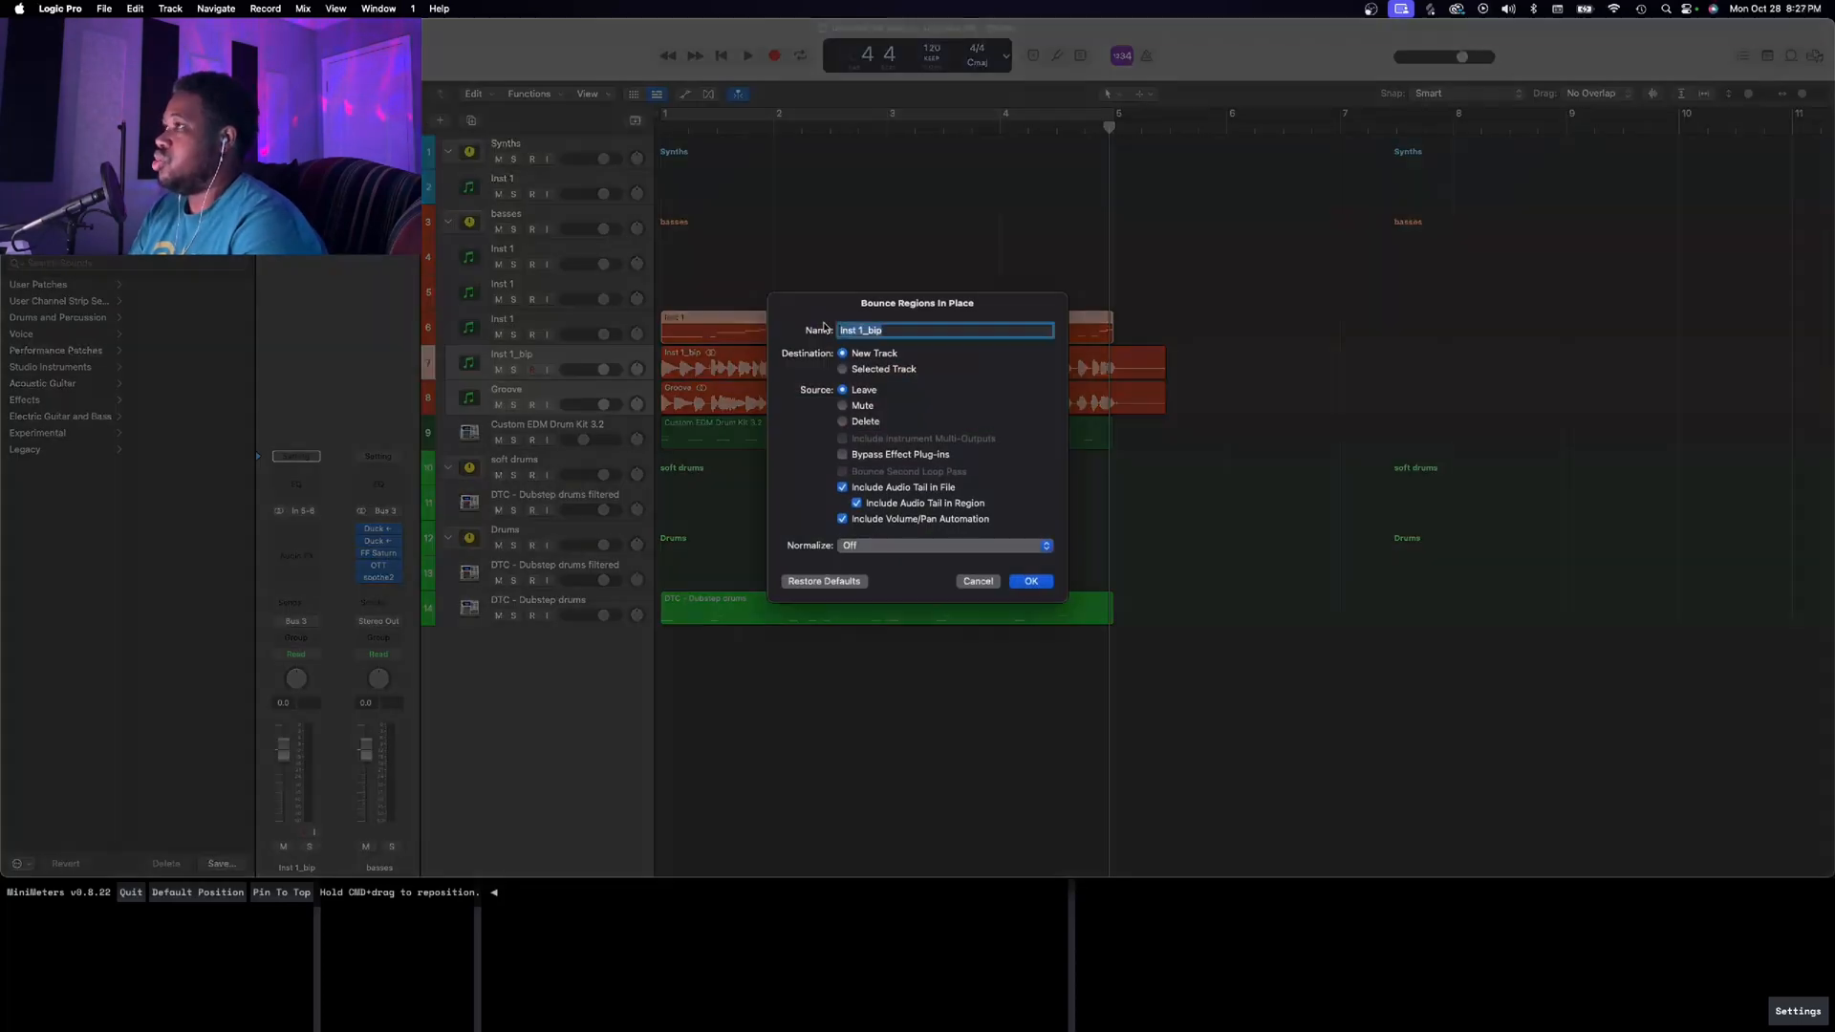
key(Return)
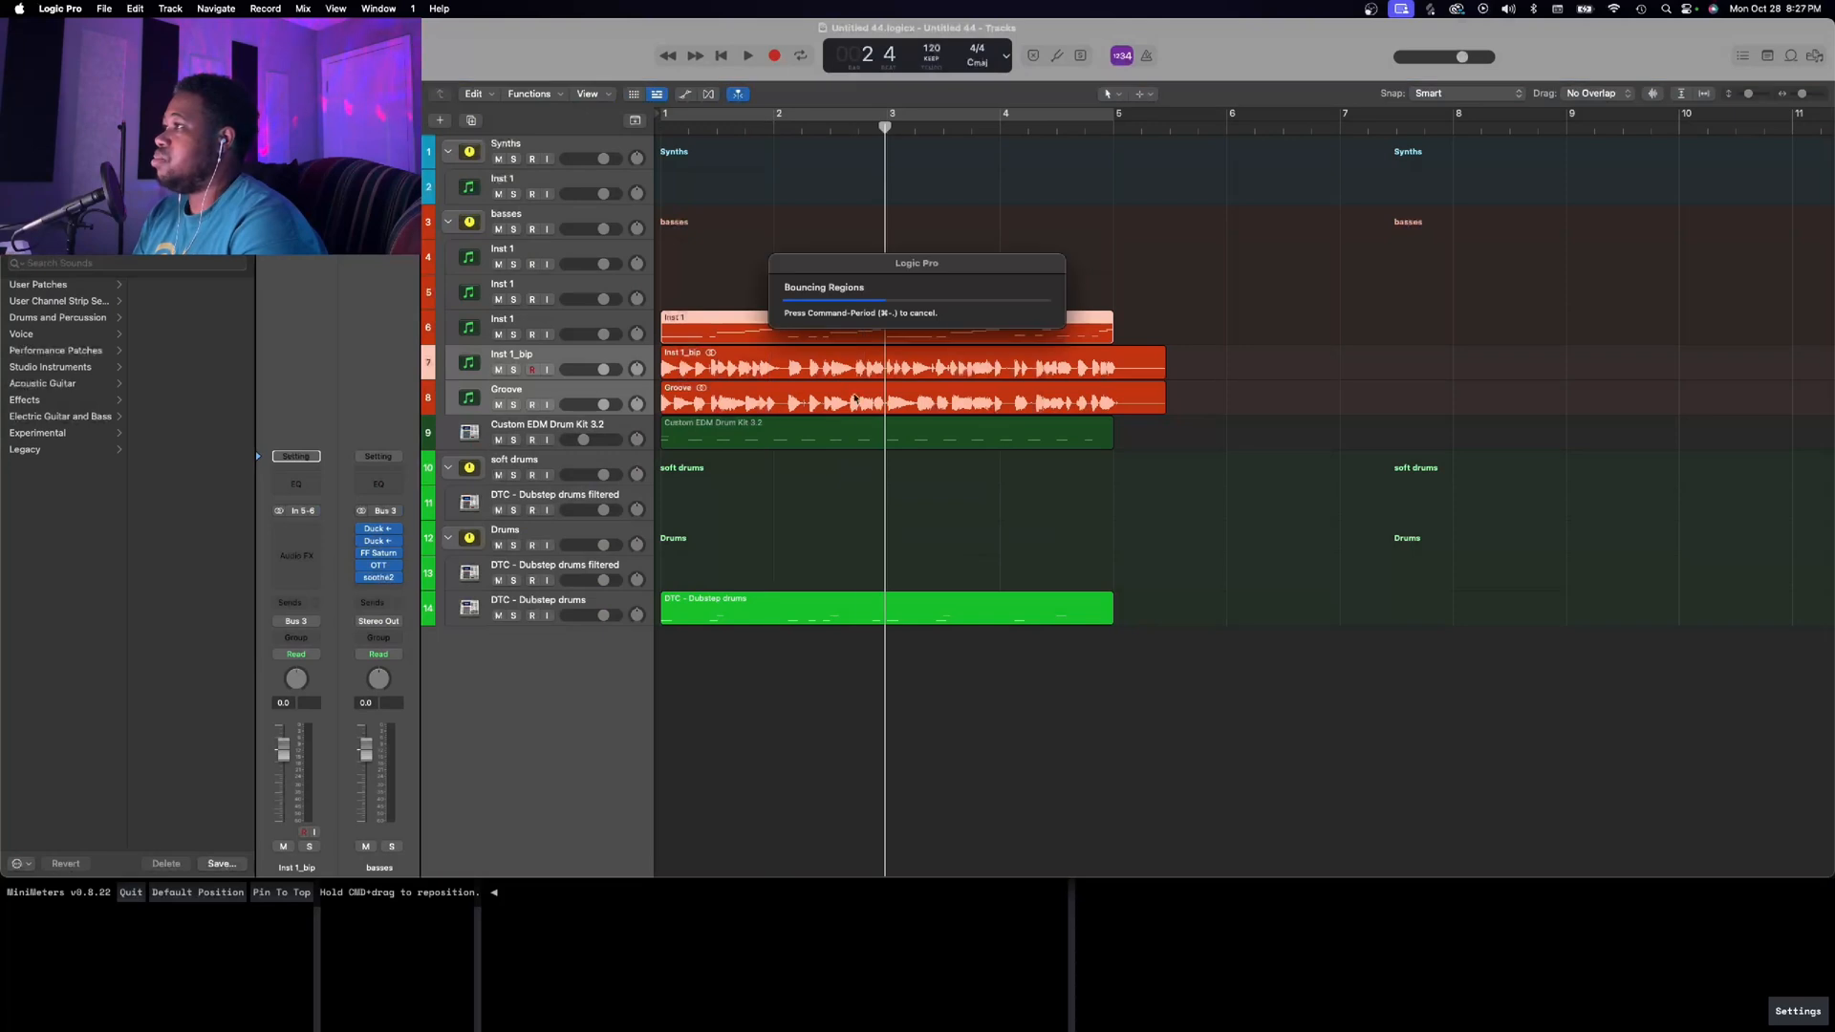
click(870, 333)
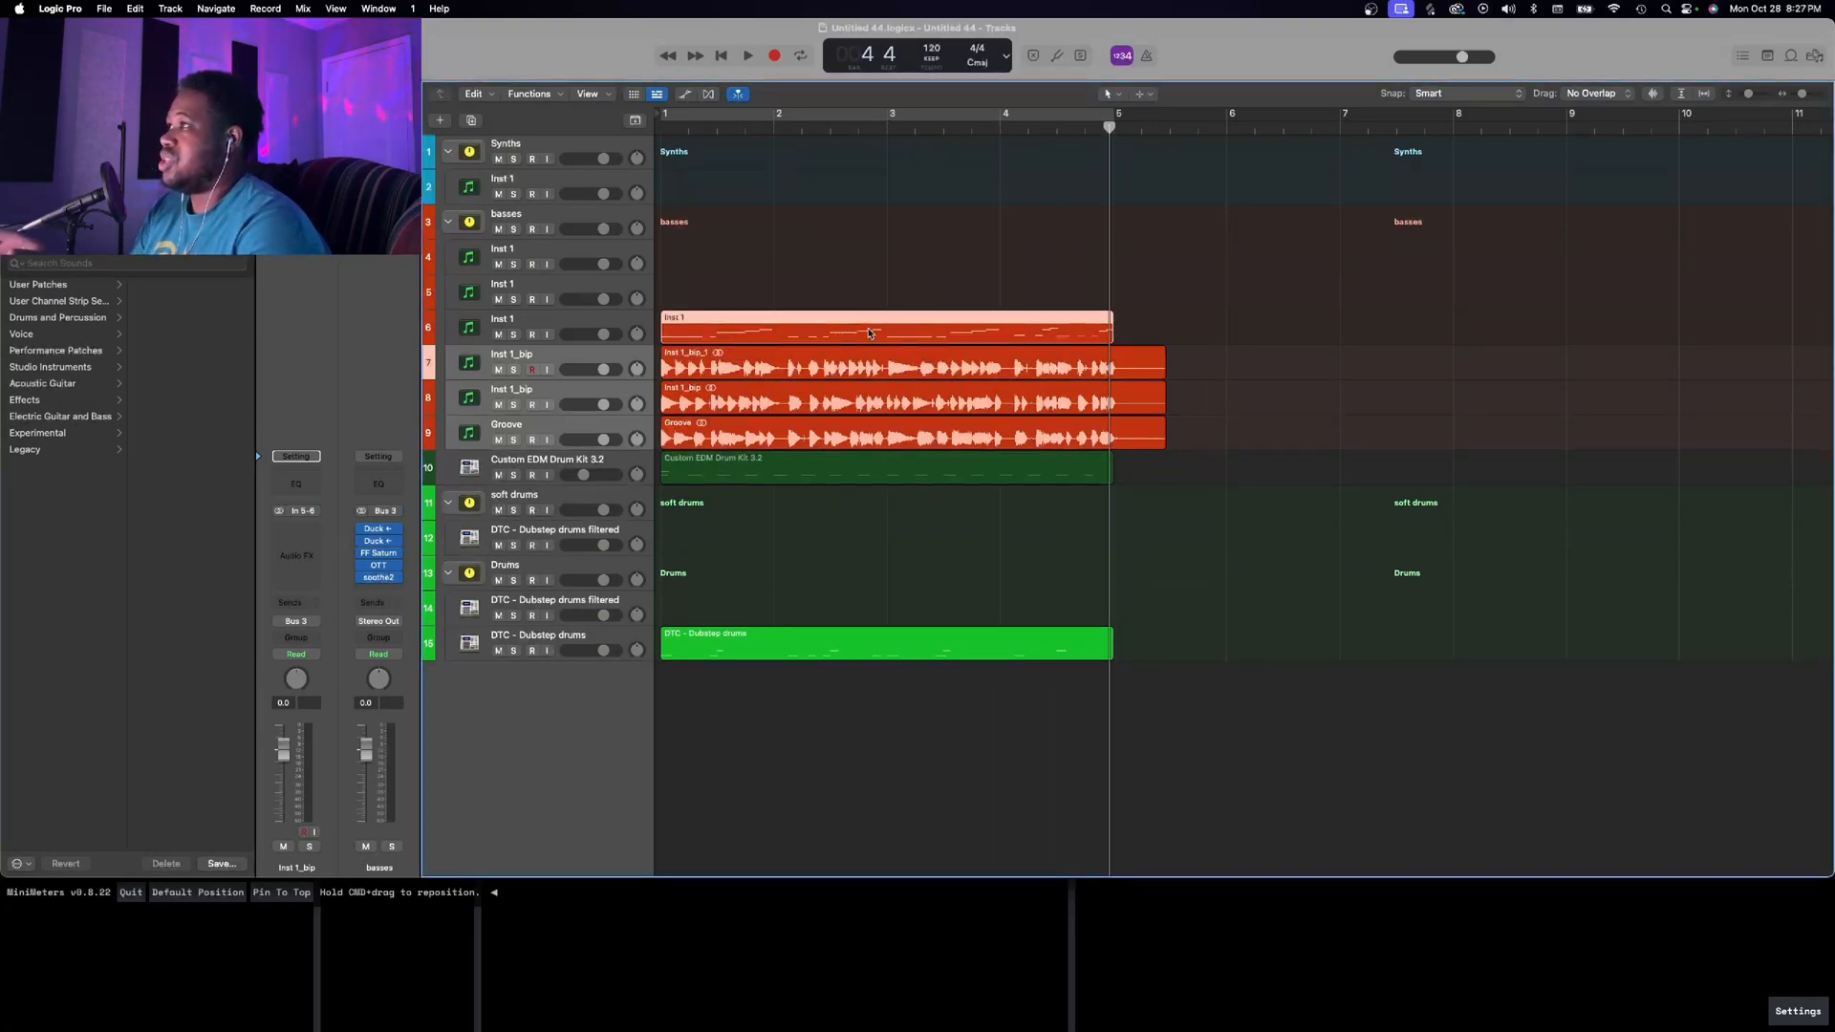
key(ctrl+b)
key(Return)
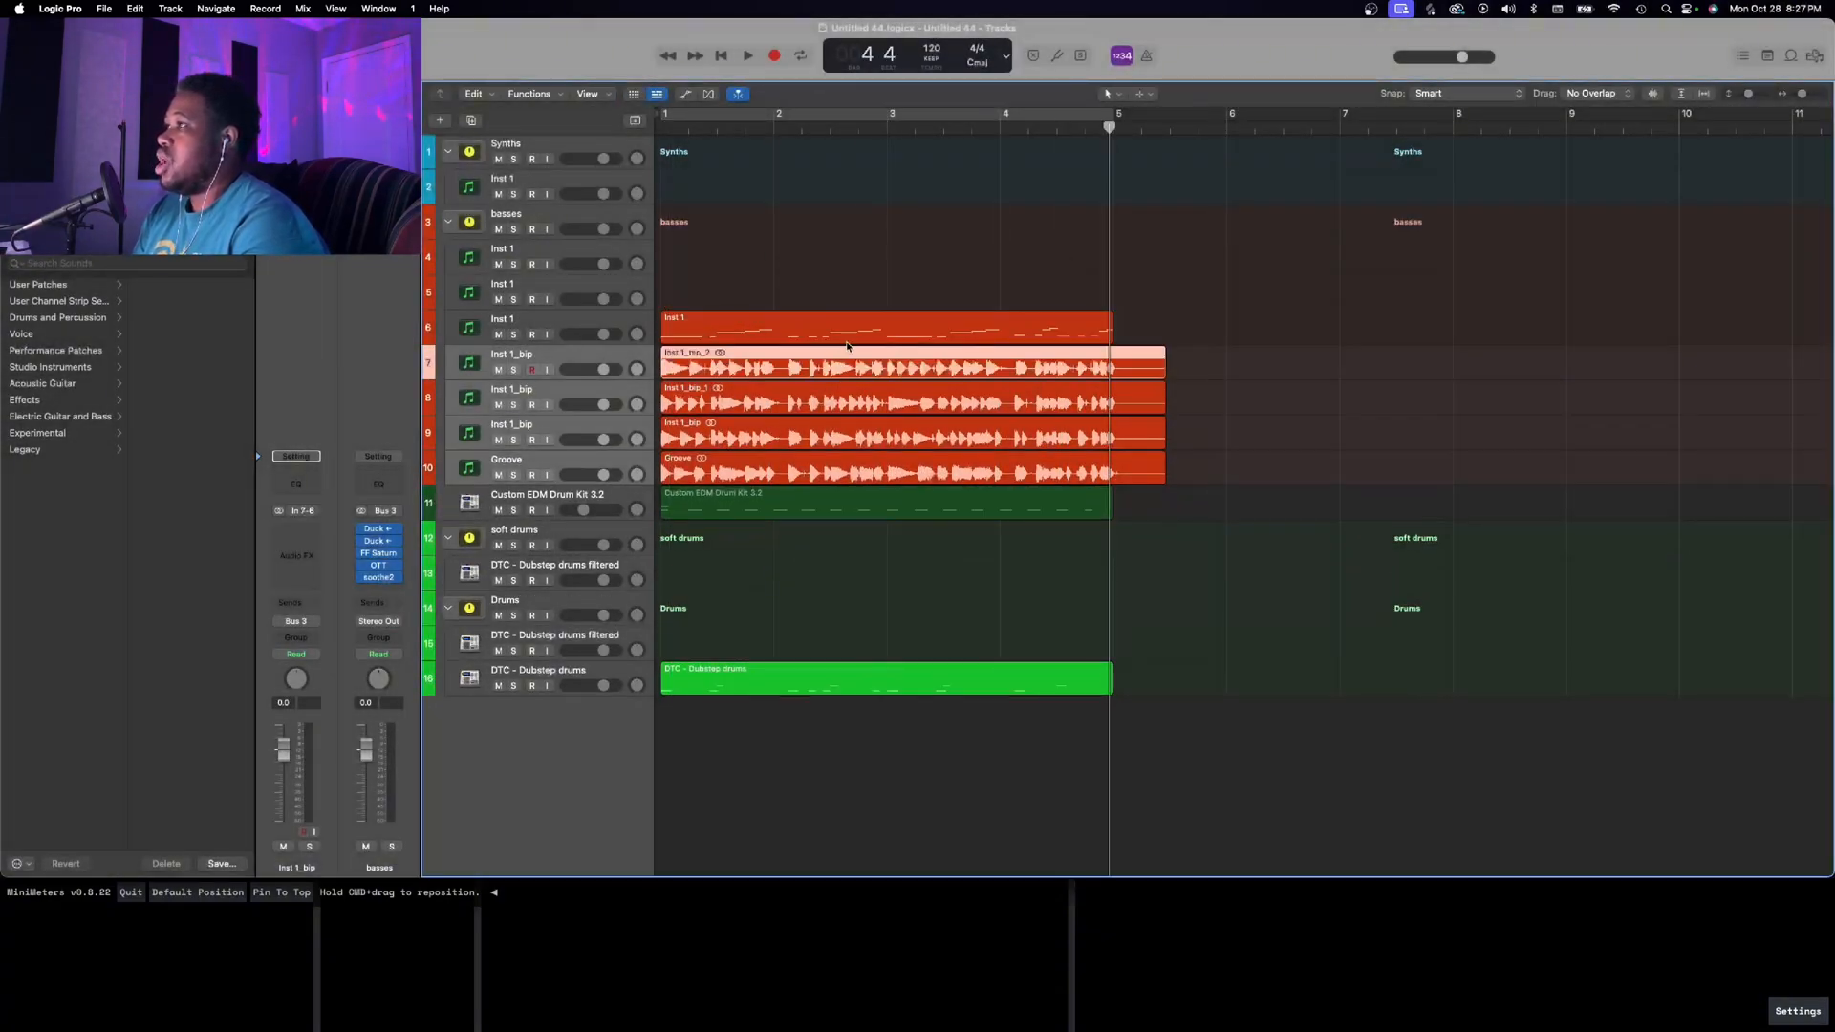
click(849, 331)
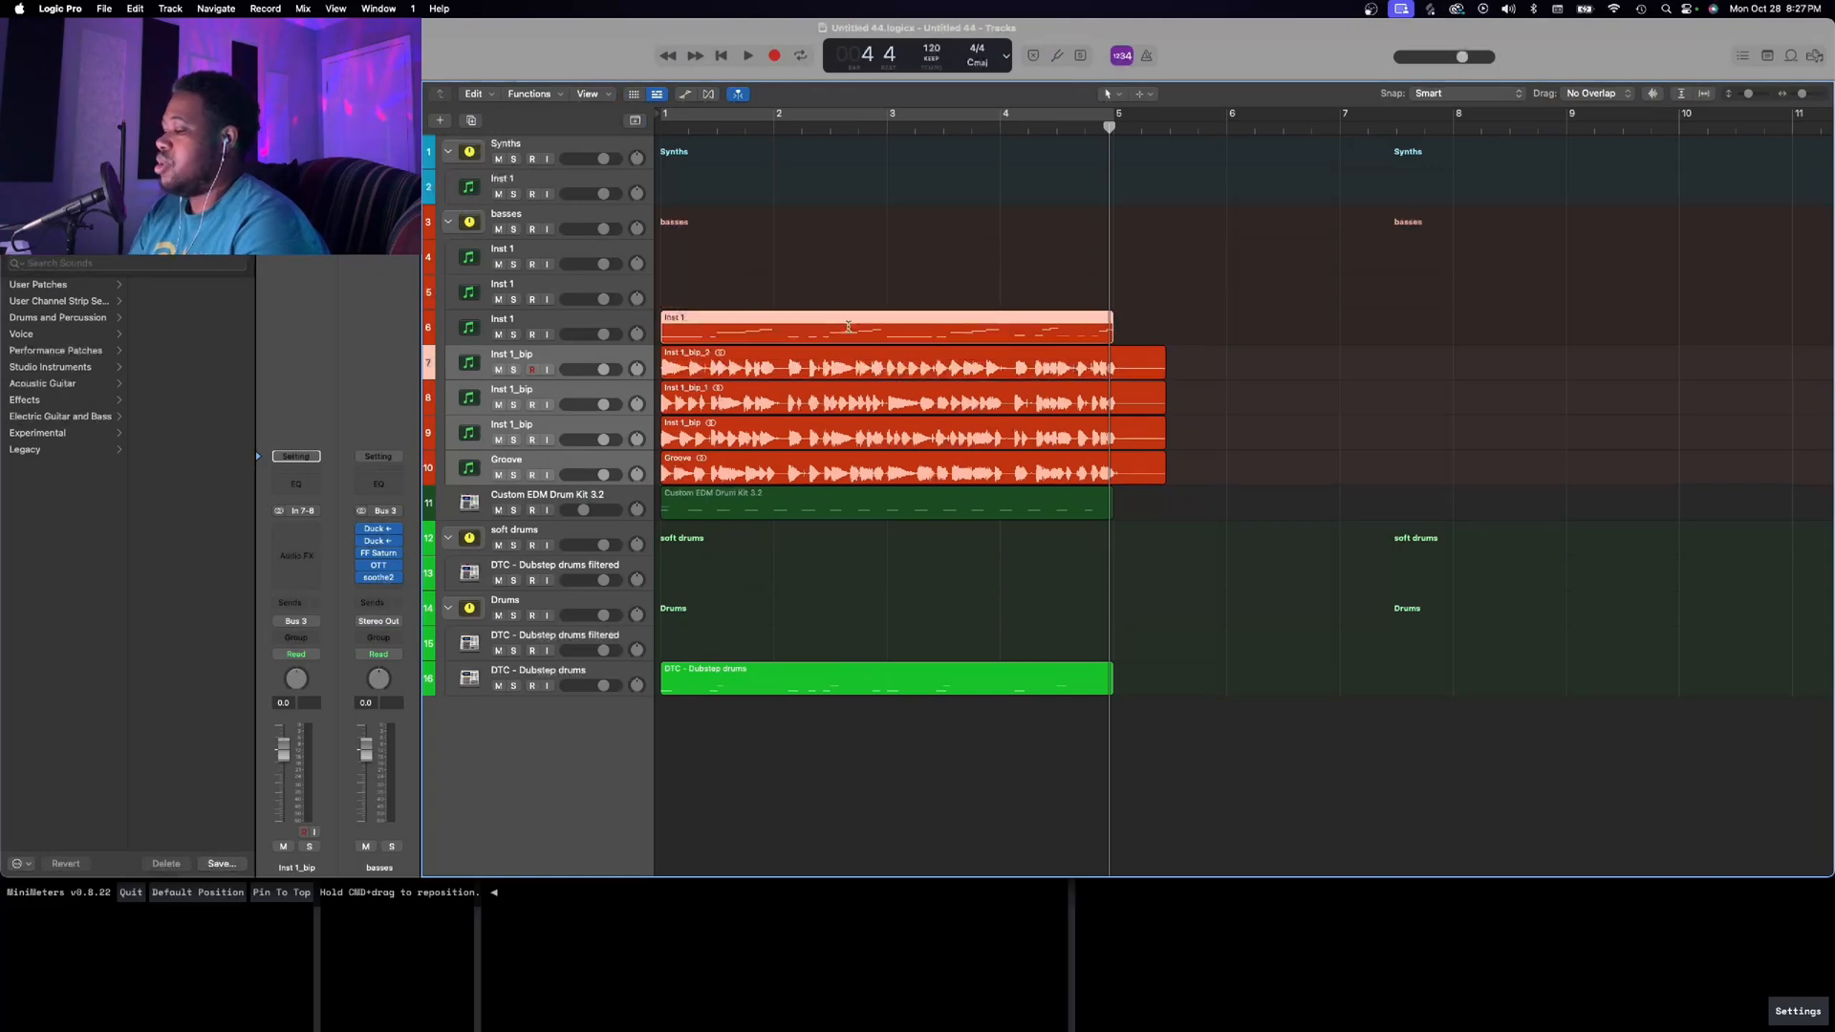
key(ctrl+b)
key(Return)
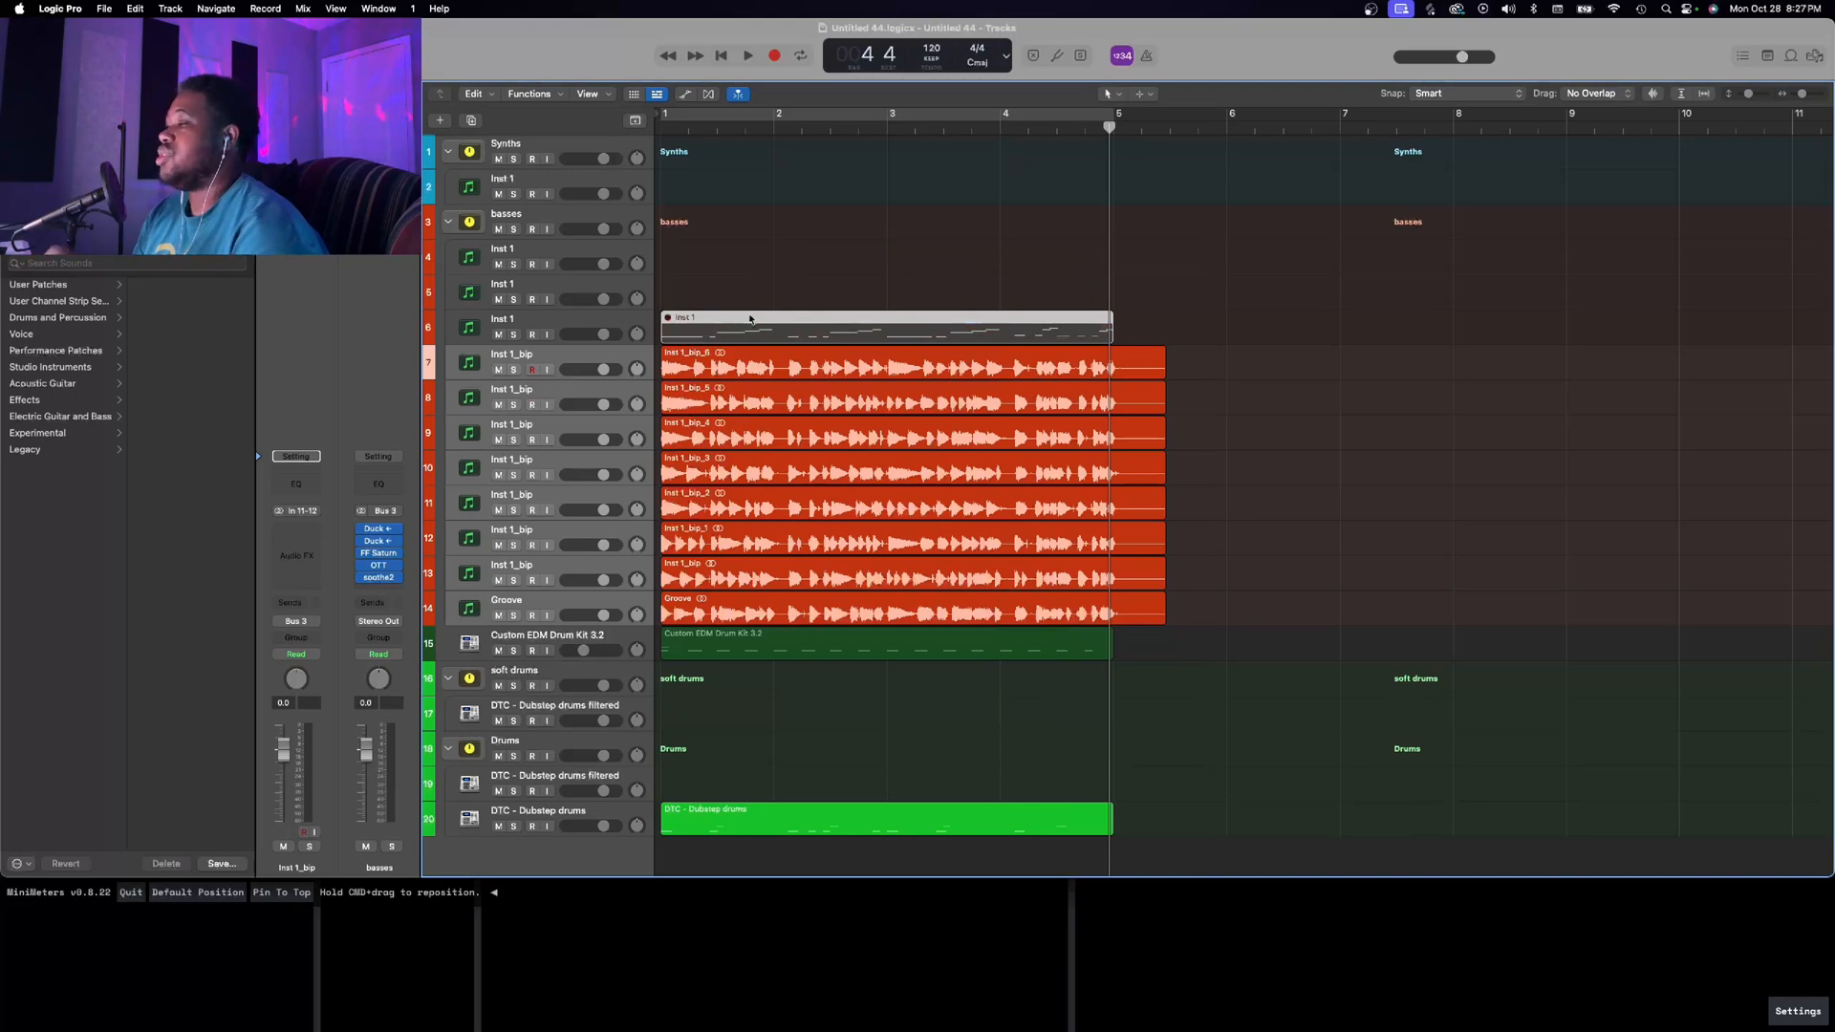
Mute the Groove track and every Inst 1_bip take except the newest one, and audition that take from bar 1
click(582, 357)
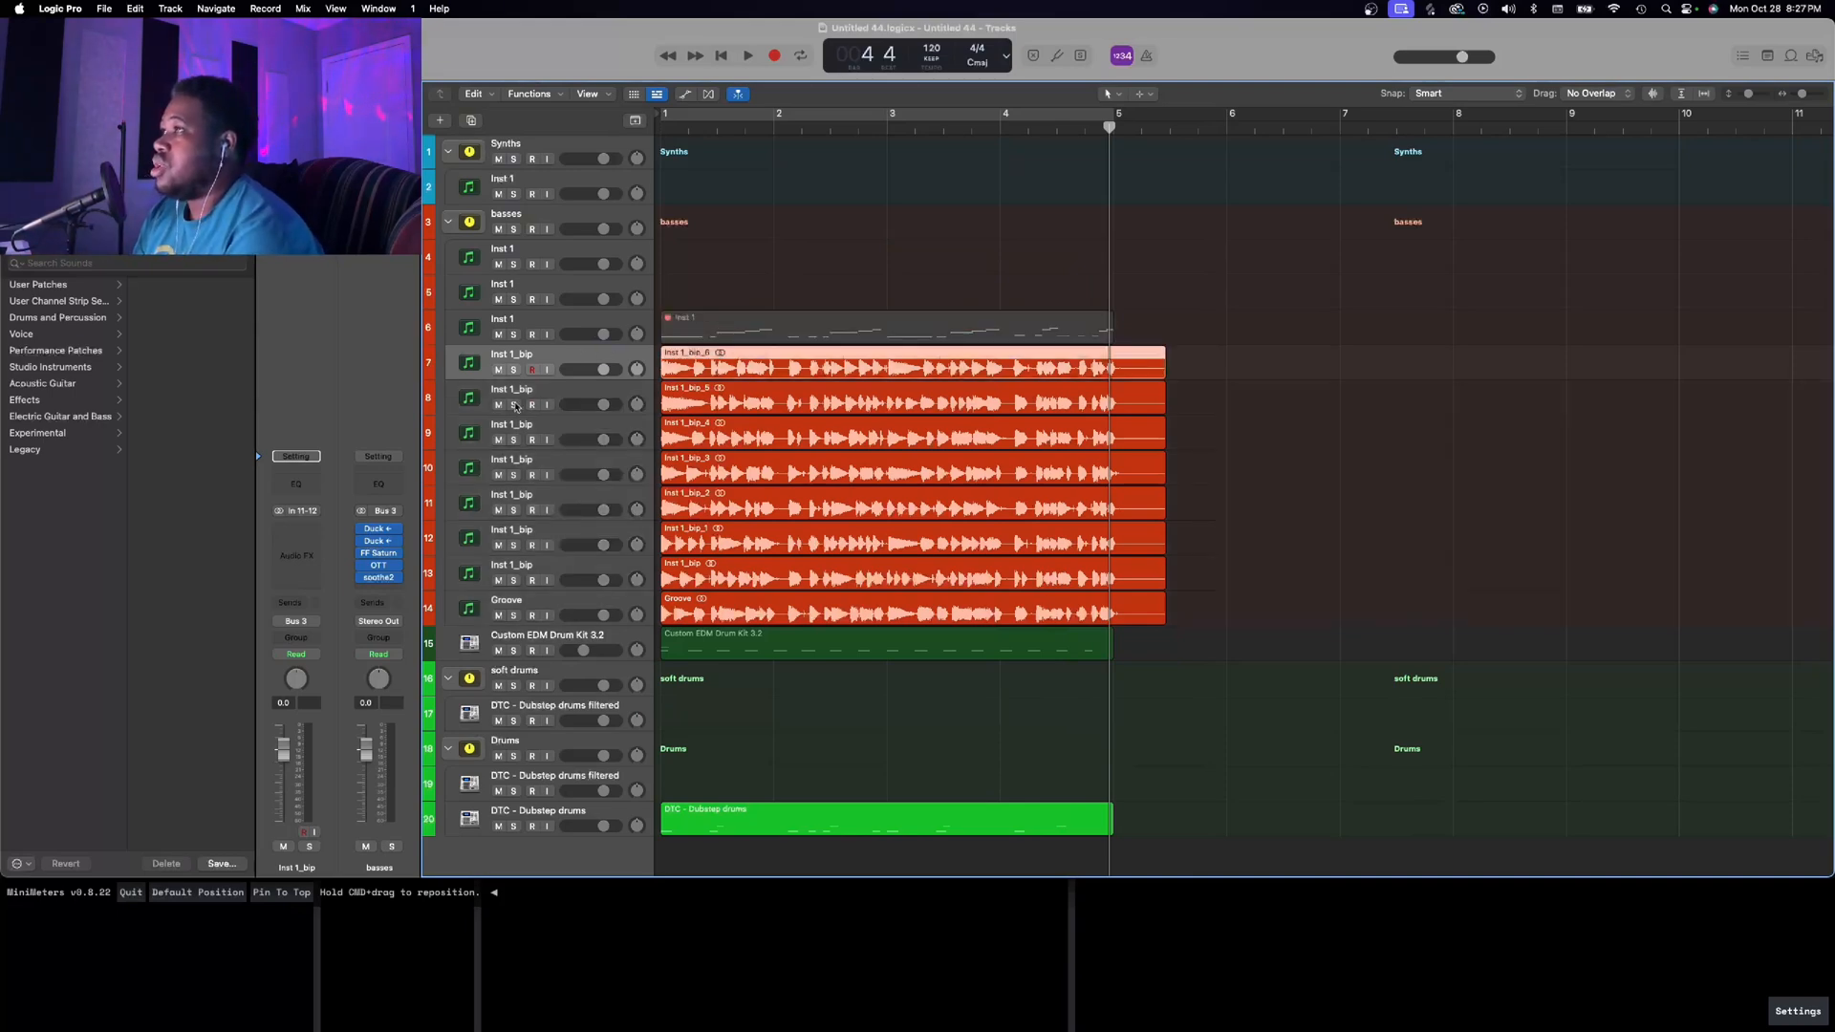
drag(498, 405, 498, 615)
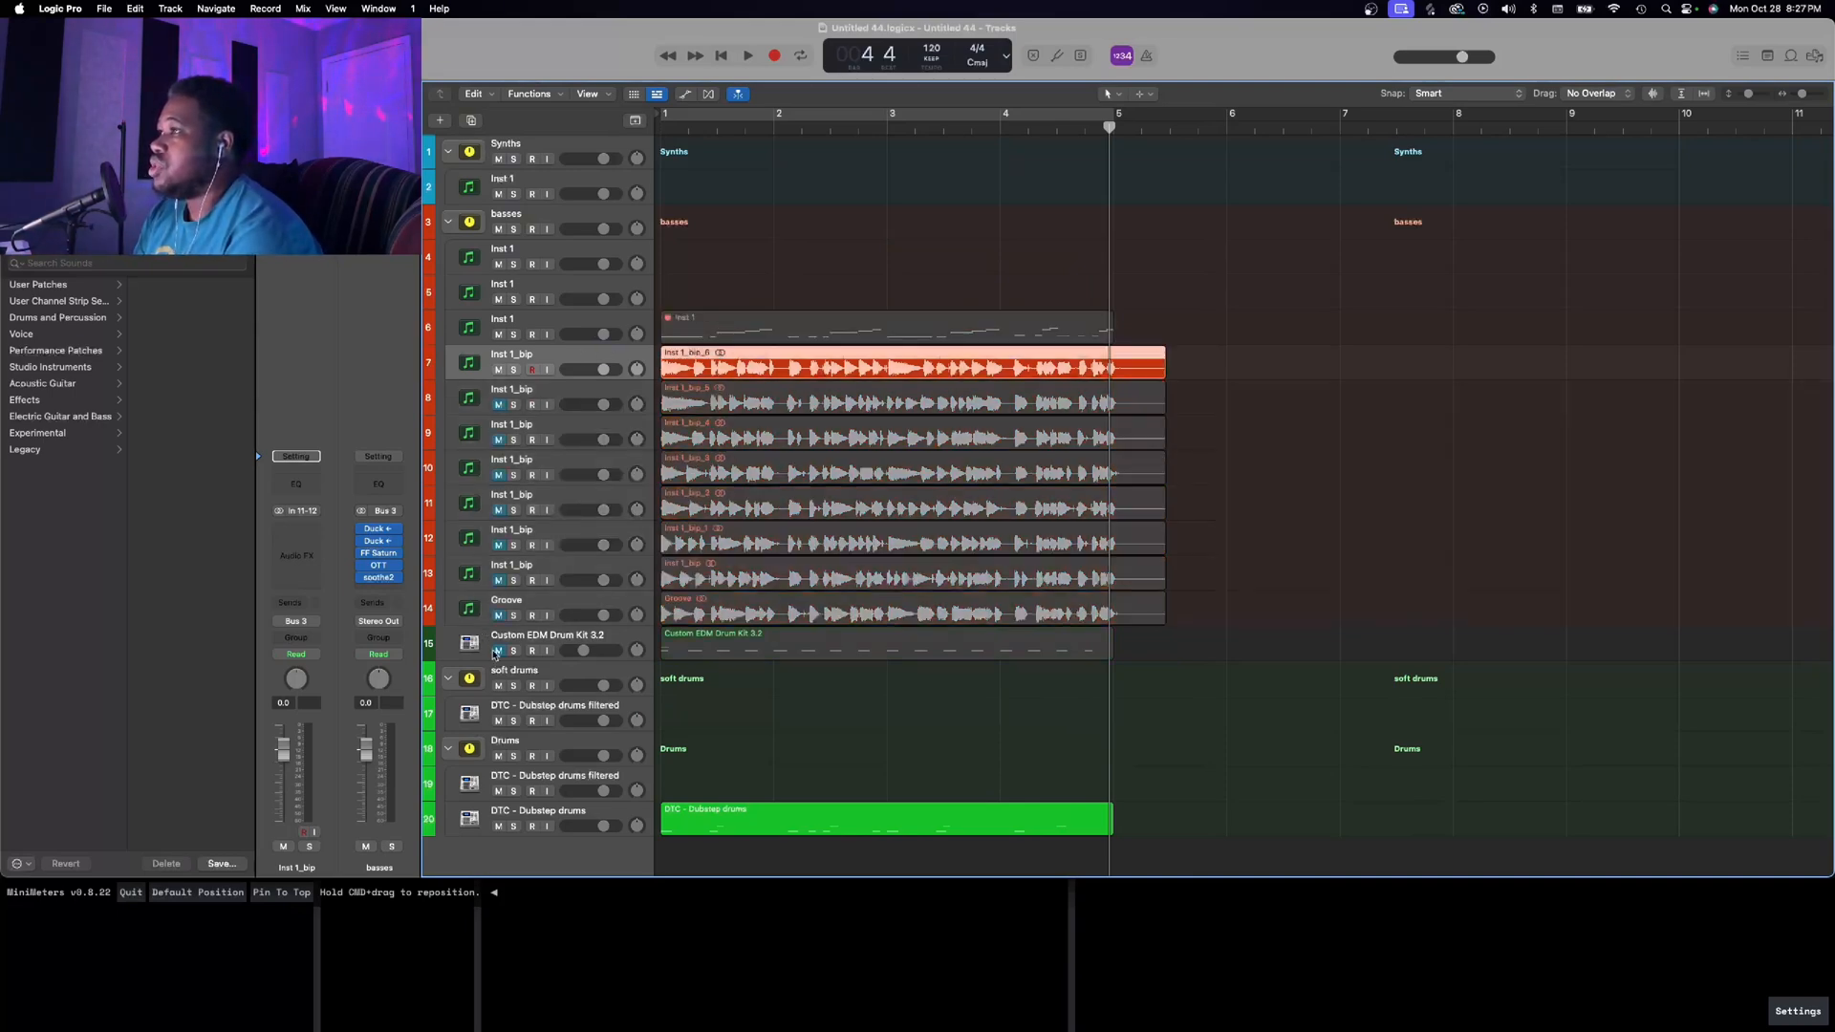
key(super+Right)
key(super+Right)
key(super+Right)
key(super+Right)
key(super+Right)
key(super+Left)
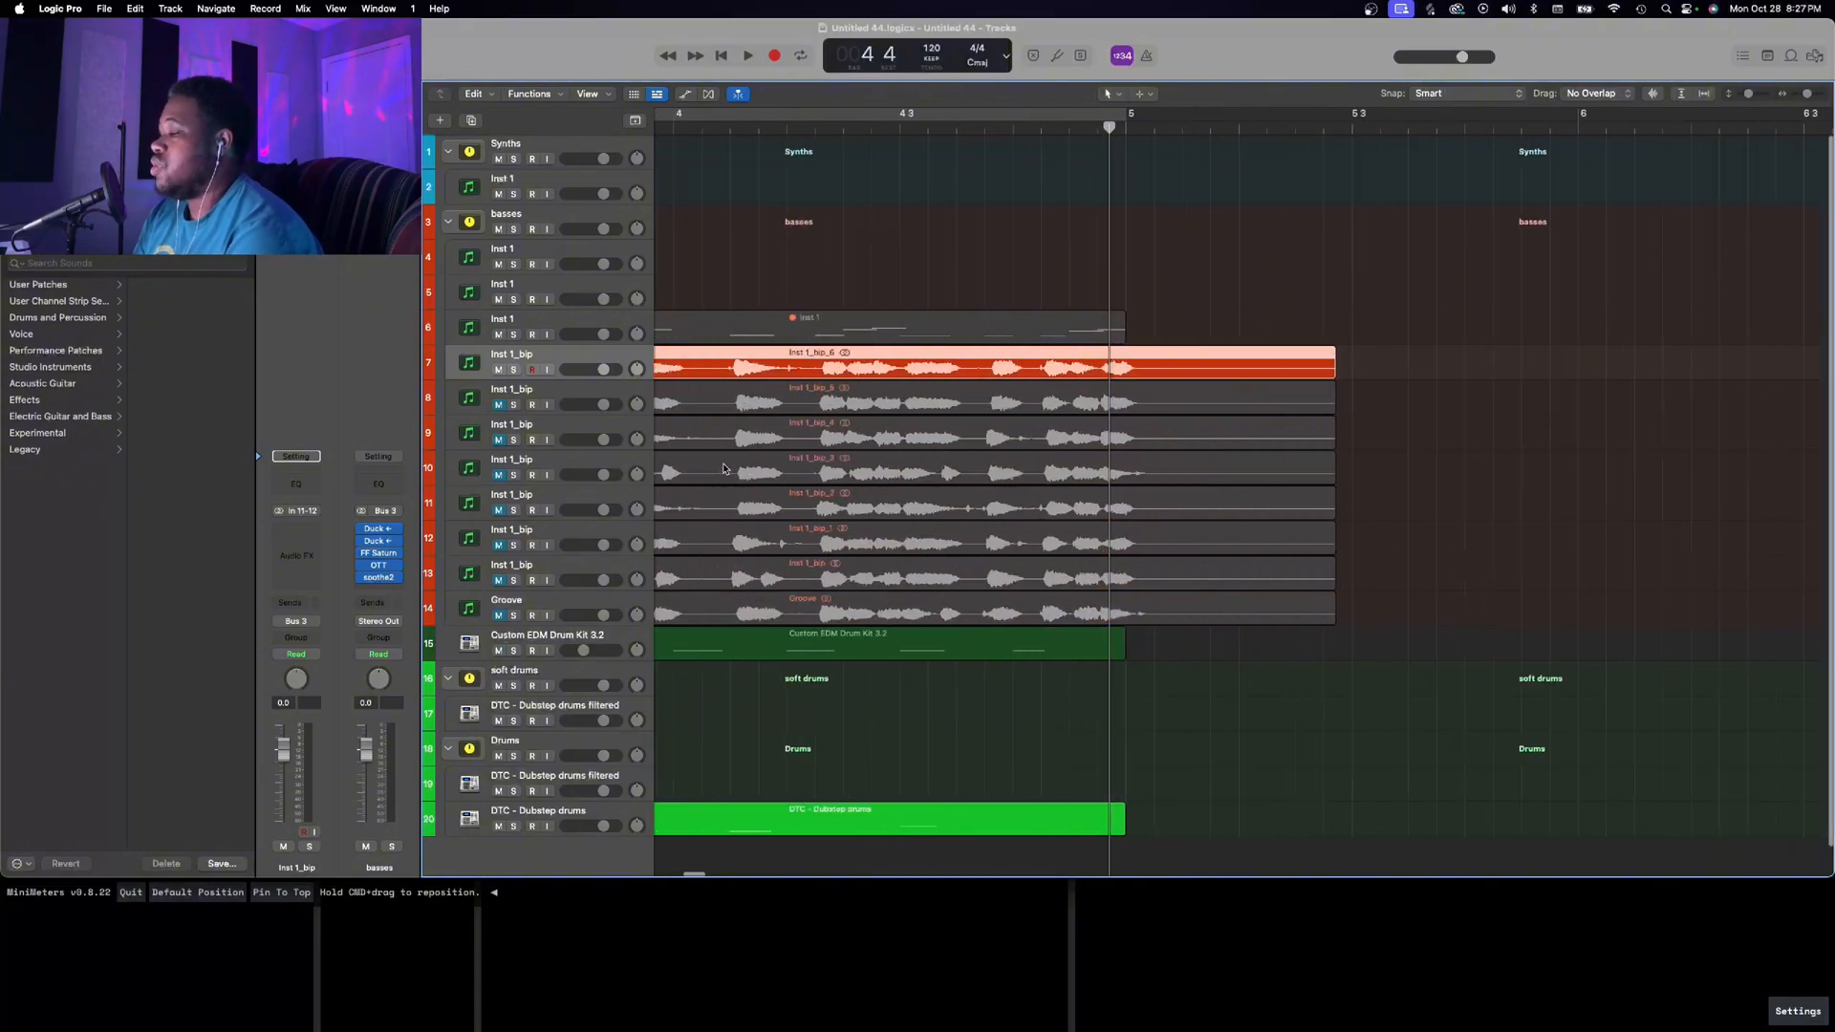
key(Return)
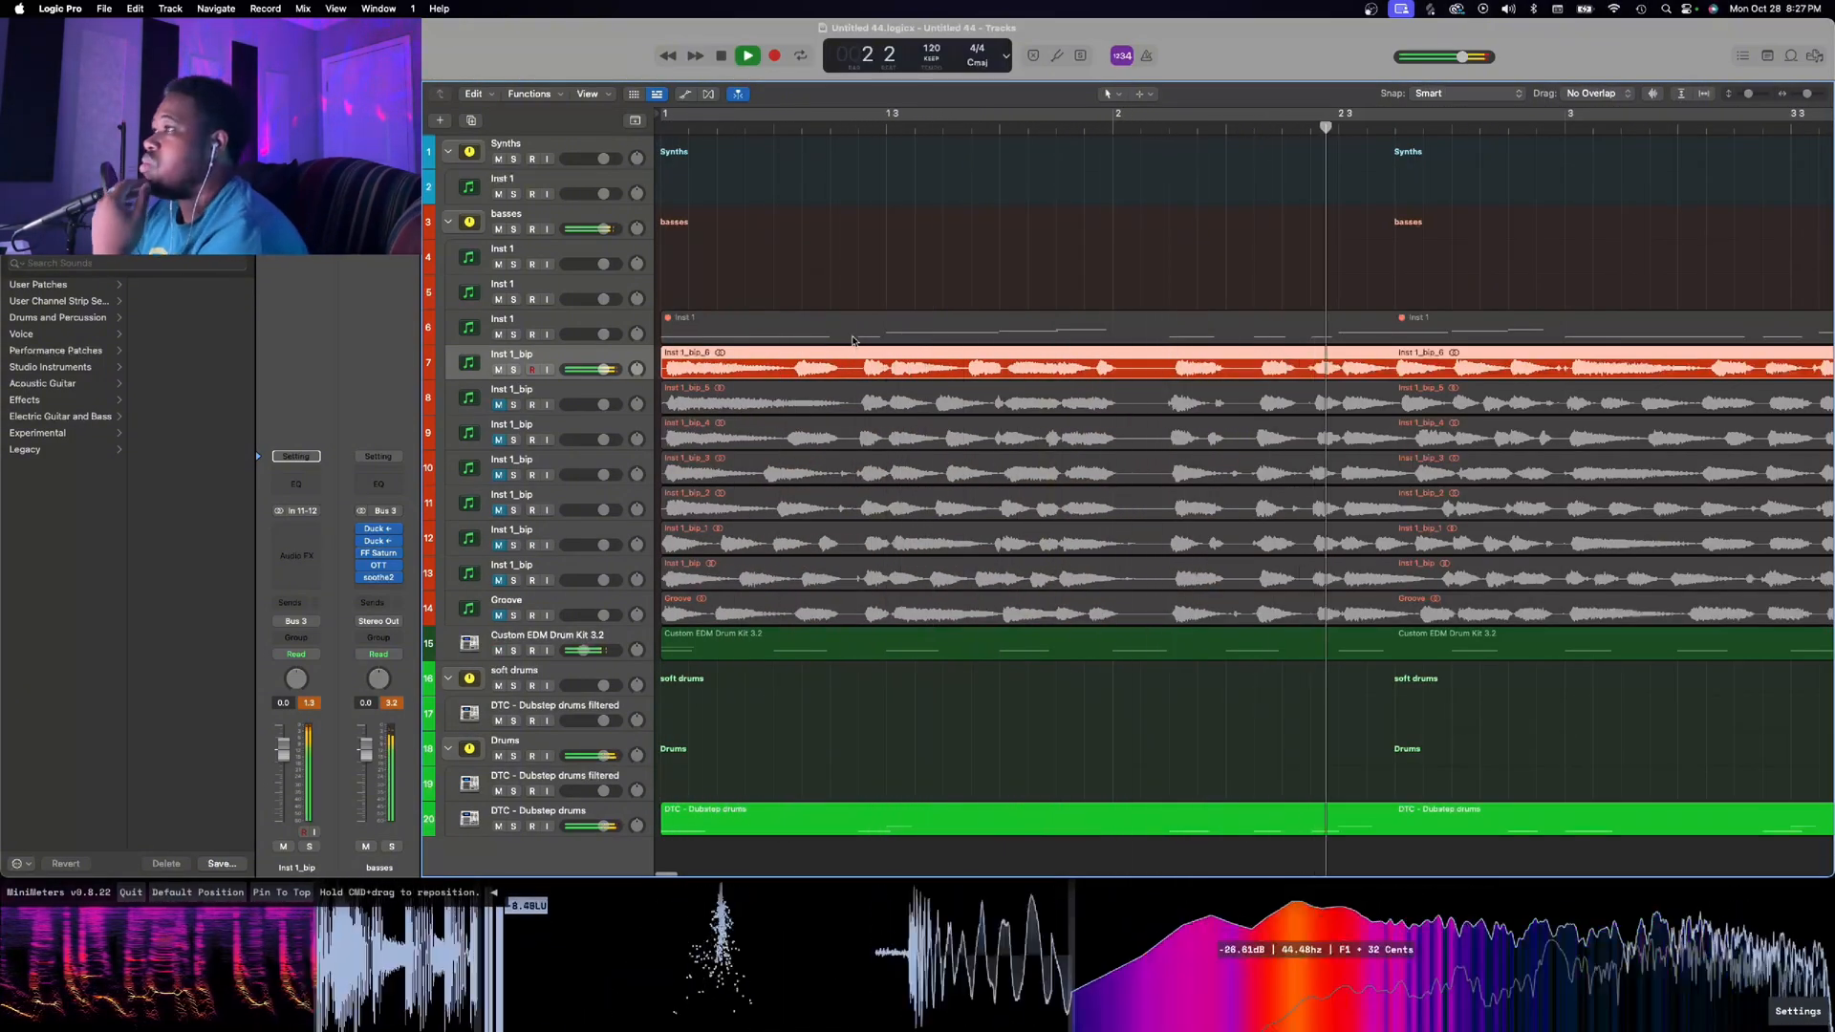
key(super+Left)
key(super+Left)
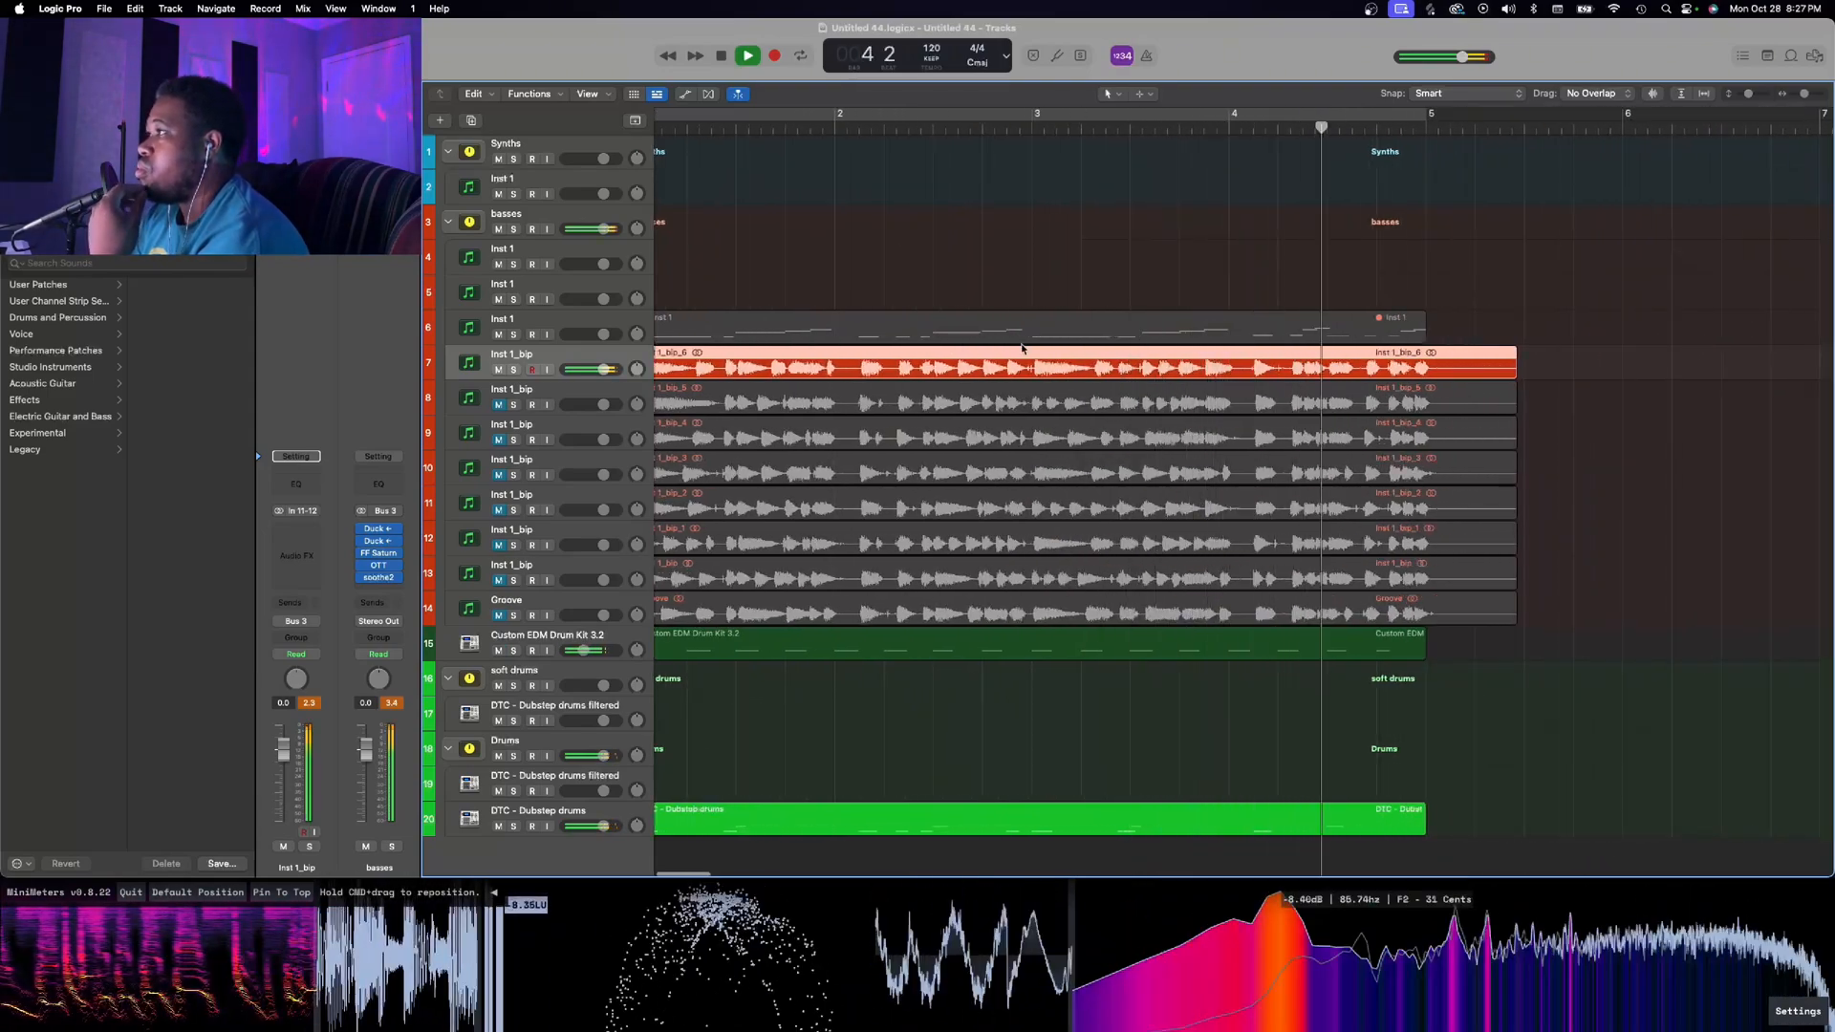
key(space)
Split off the newest take's opening phrase, from bar 1 to just past beat 2, mute the remainder, and play the phrase
key(super+Right)
key(super+Right)
key(super+Right)
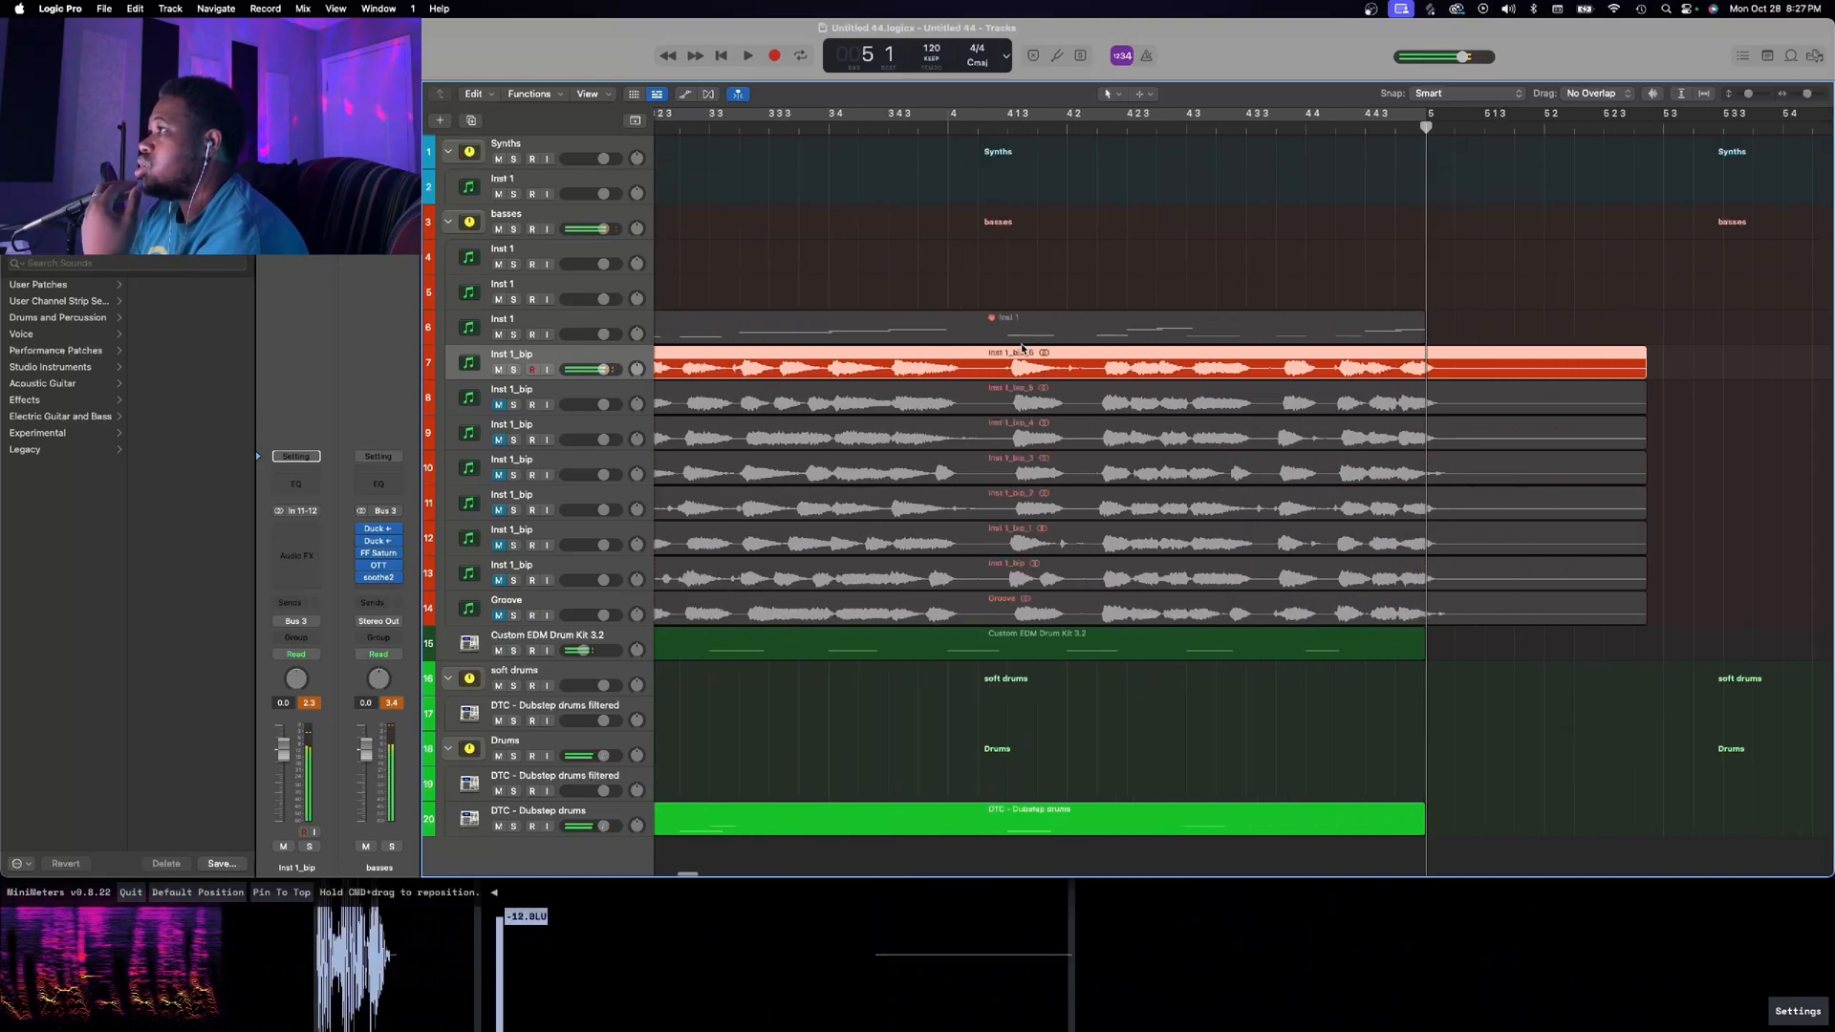
key(super+Left)
key(Return)
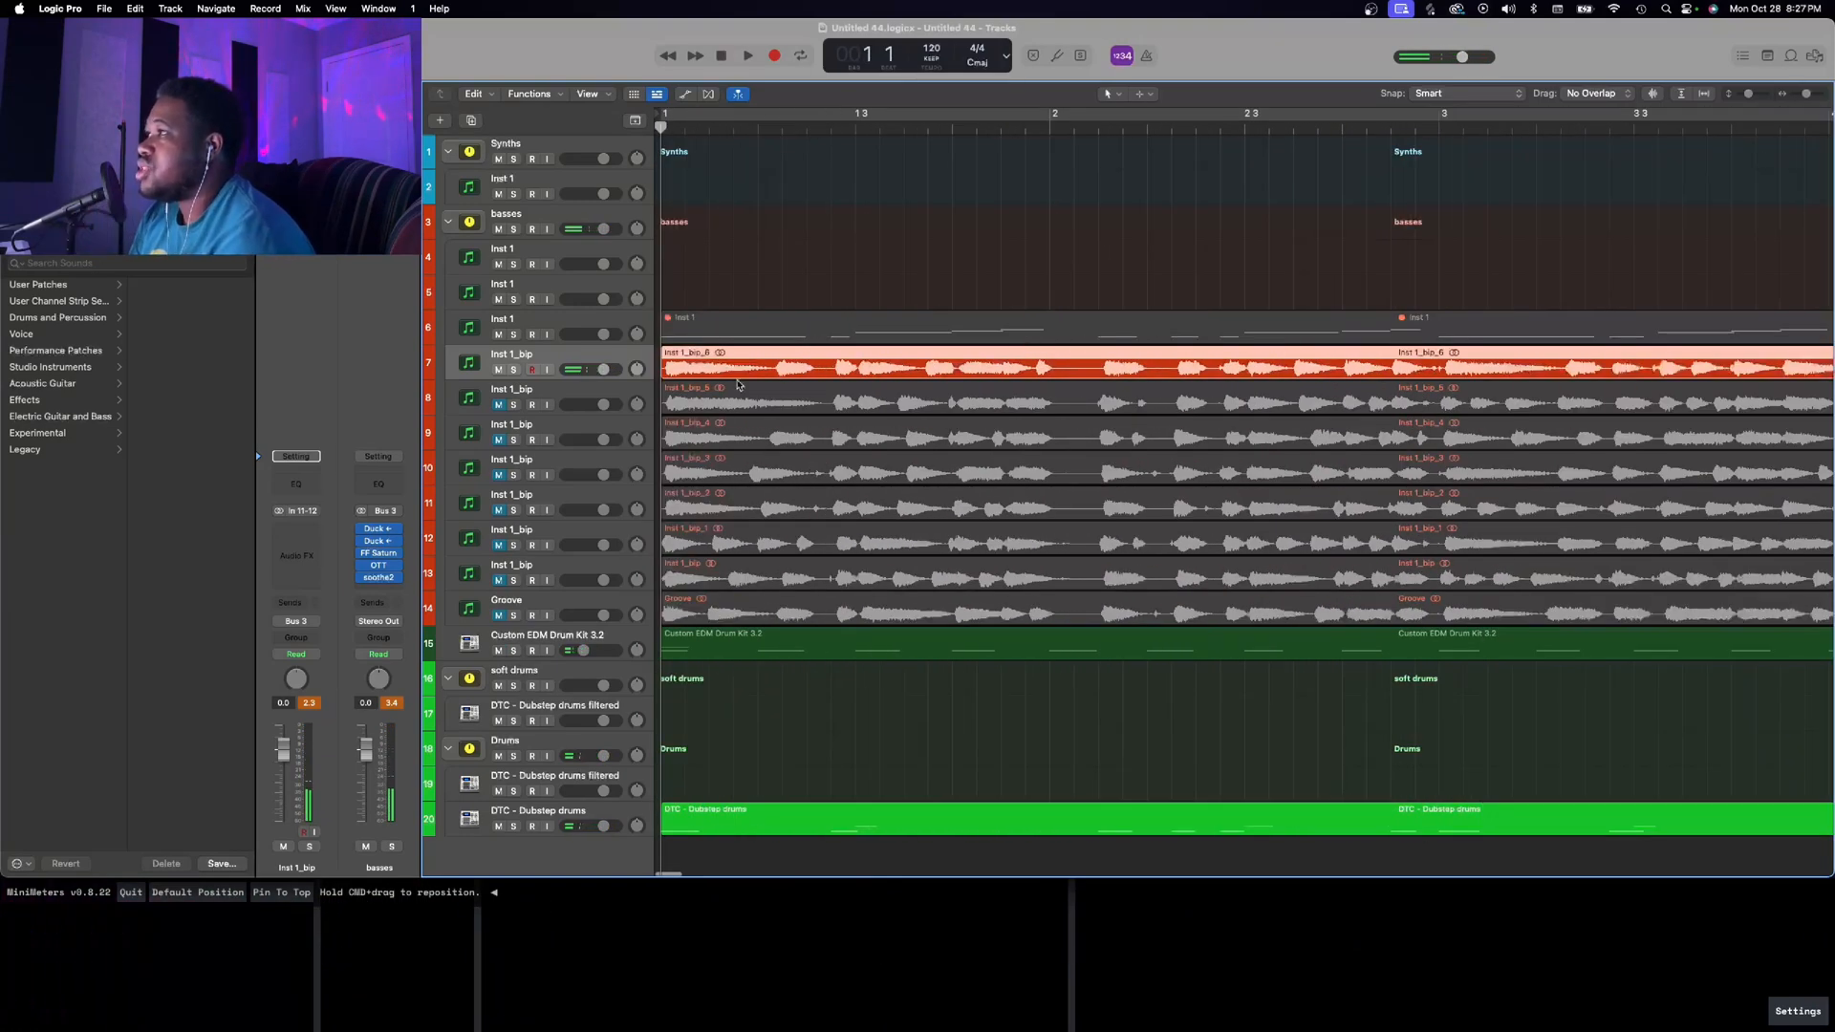
key(super+Right)
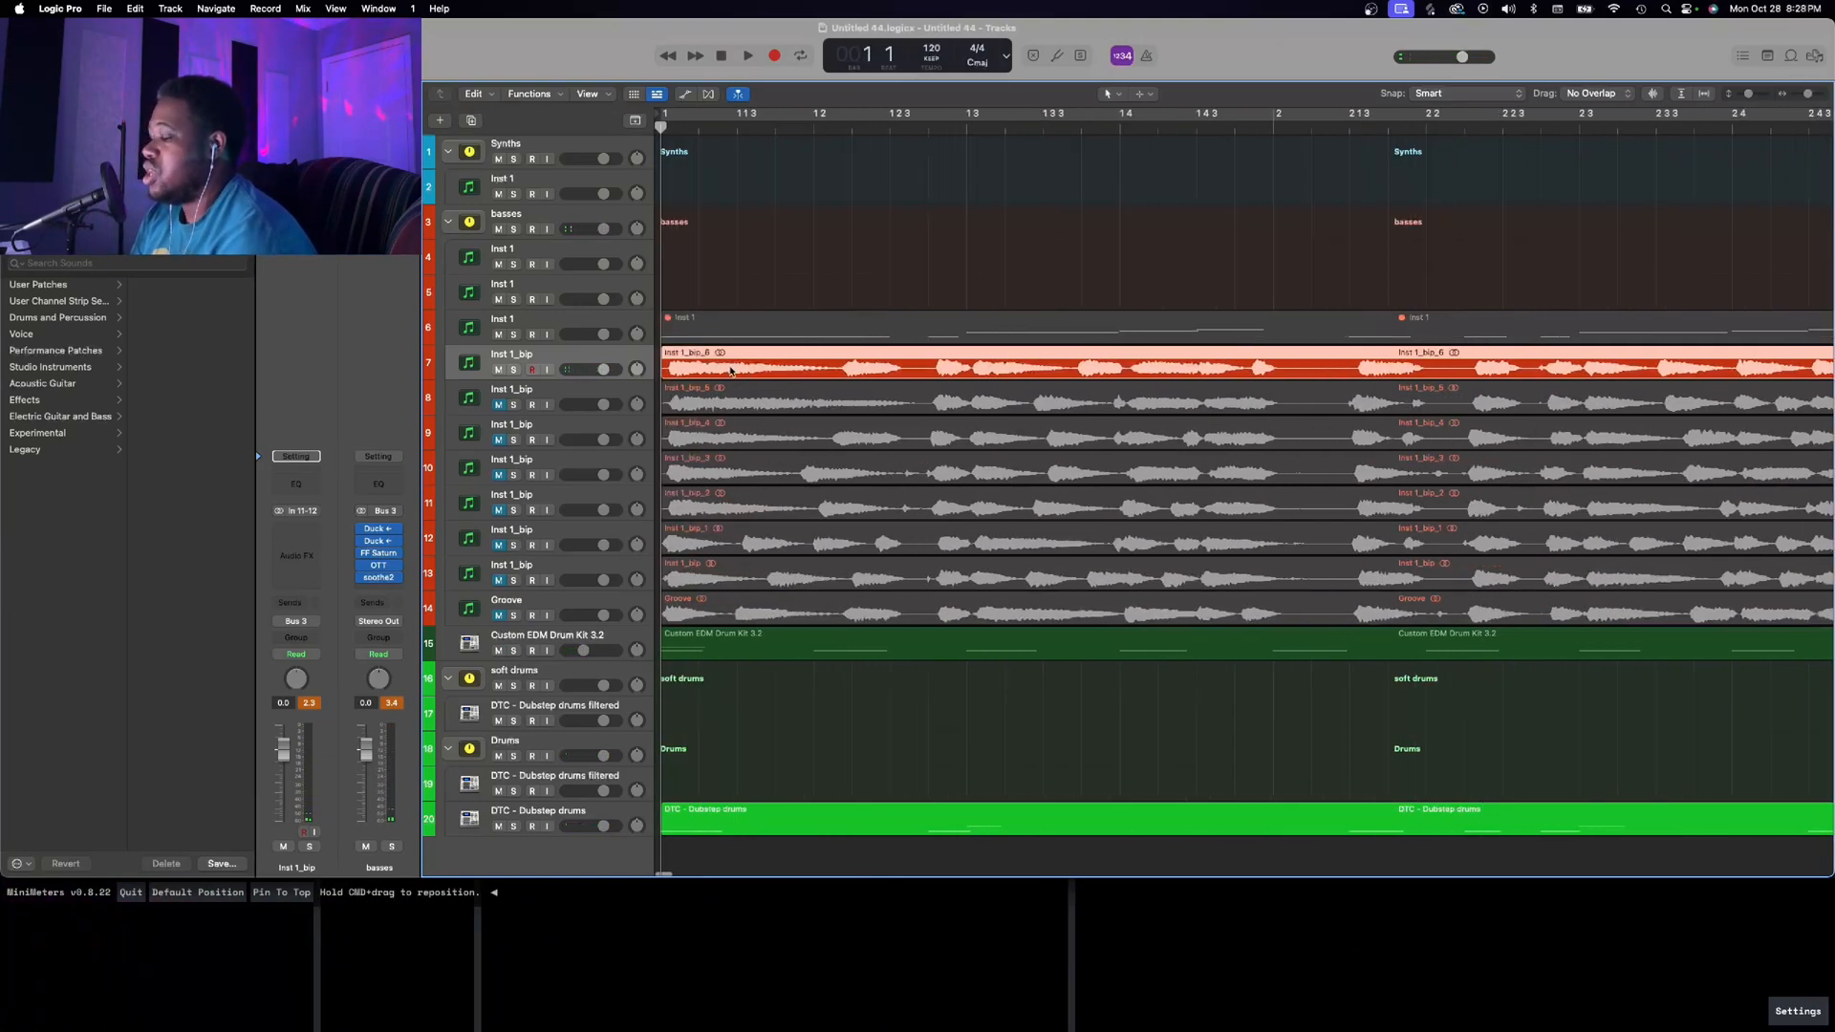
drag(662, 371, 839, 373)
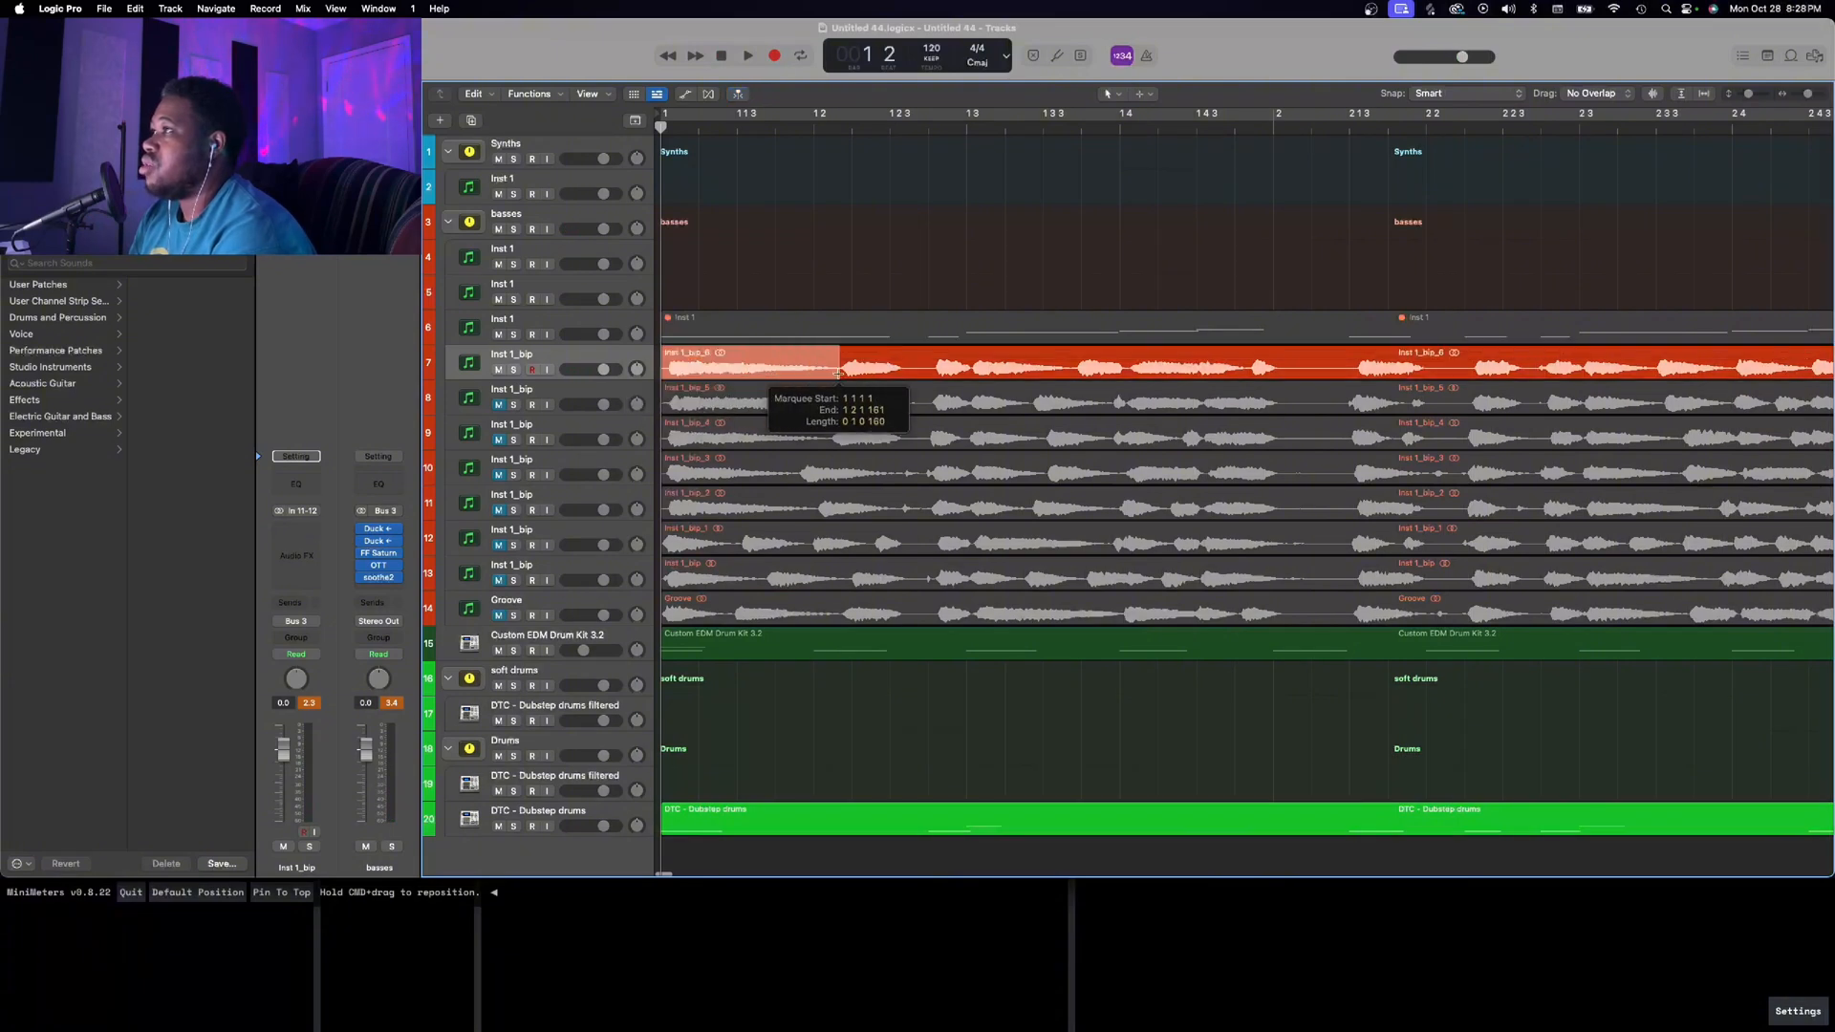
click(819, 364)
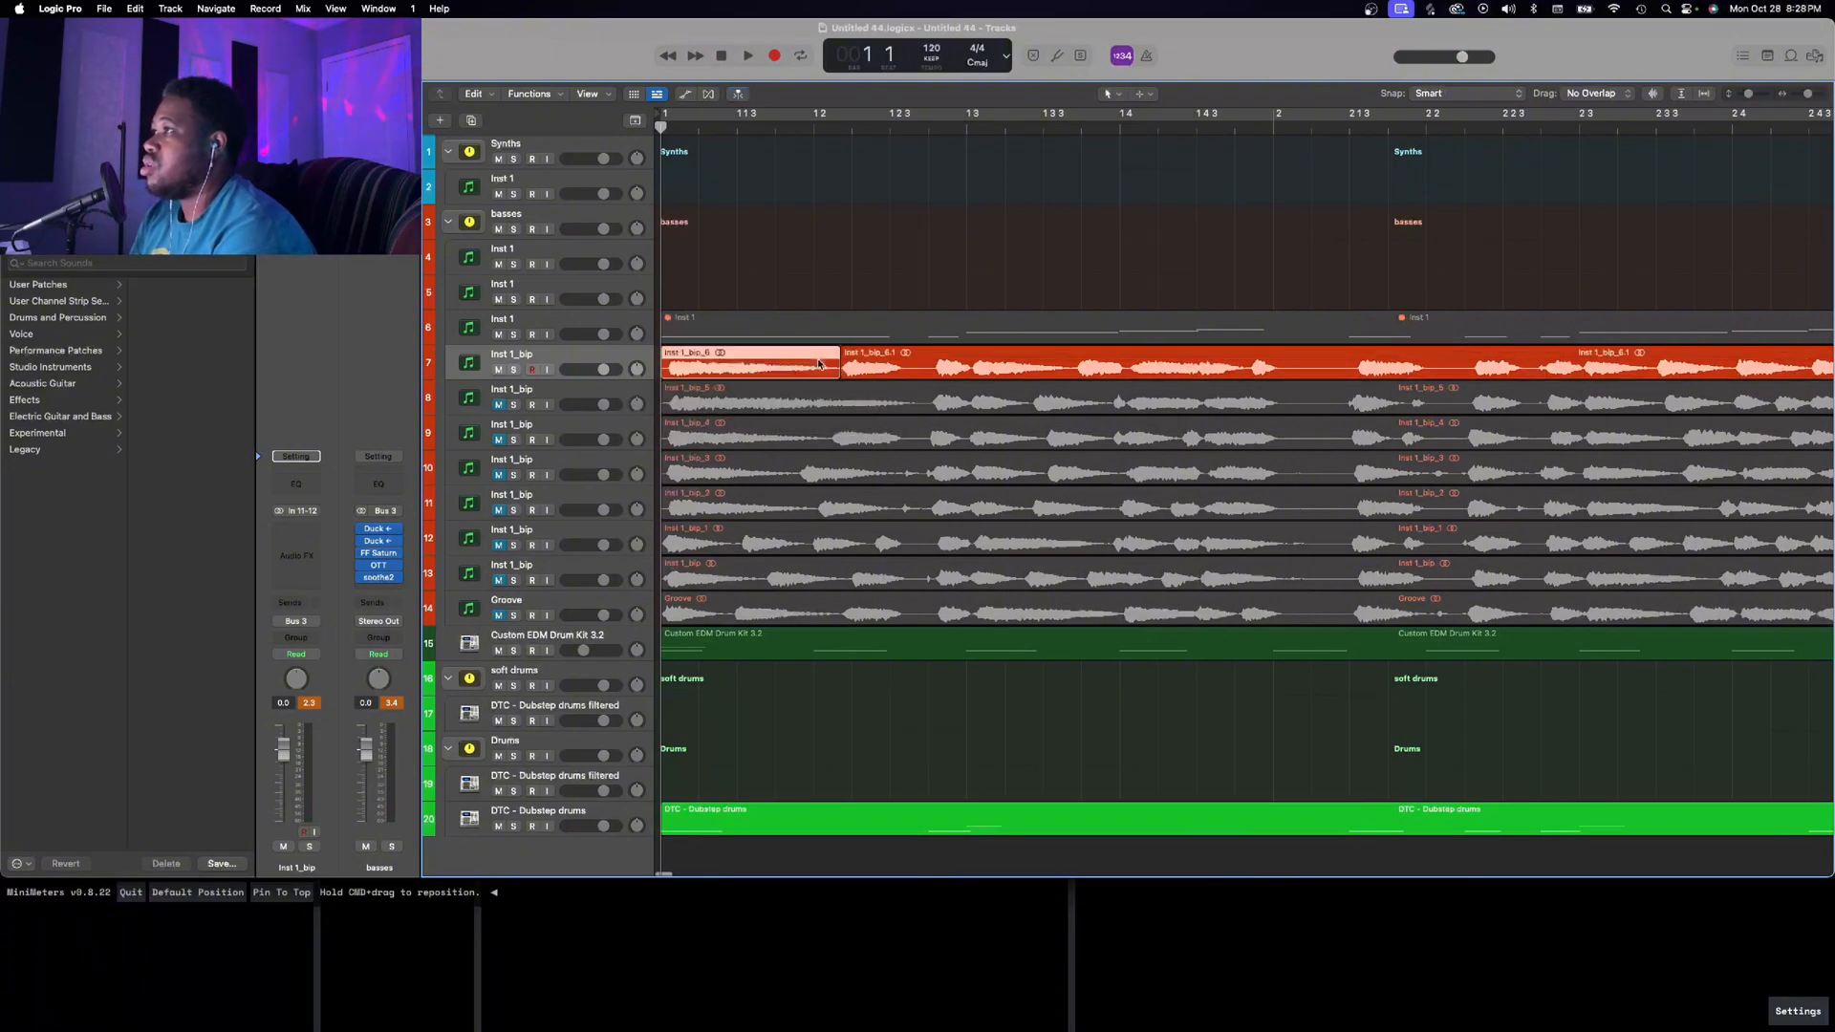
click(891, 371)
key(space)
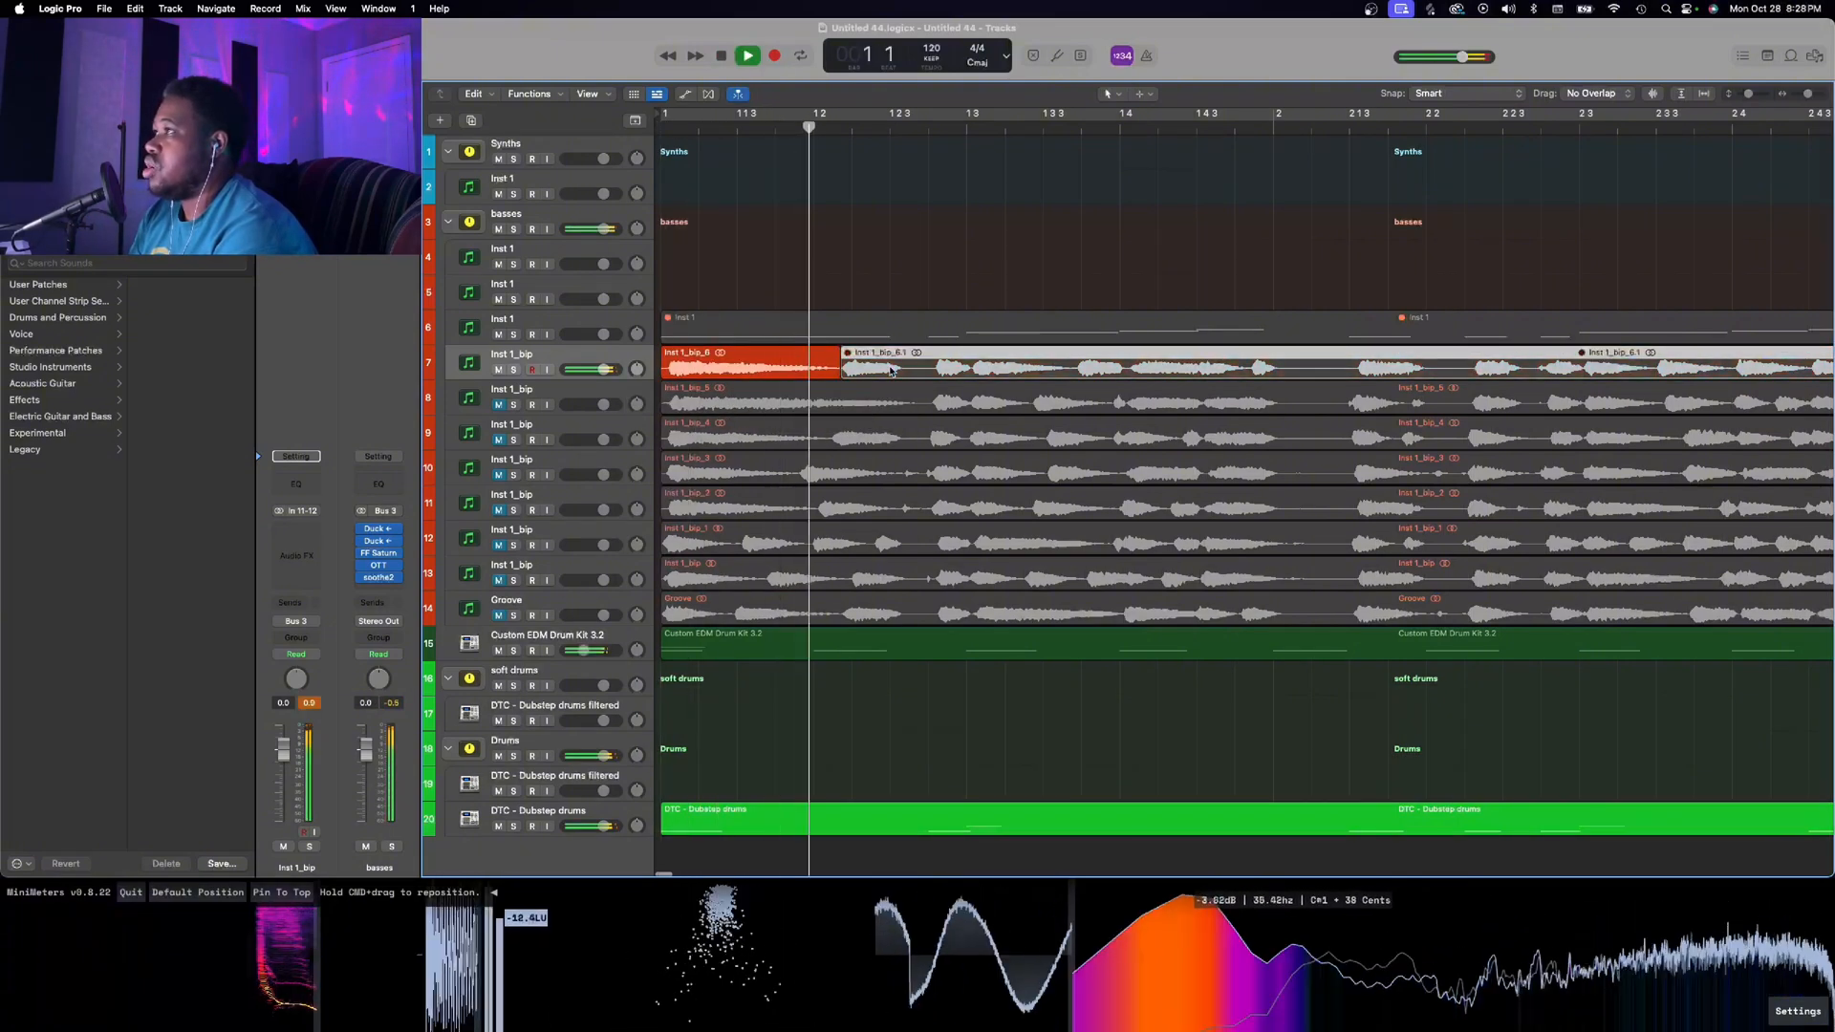
key(space)
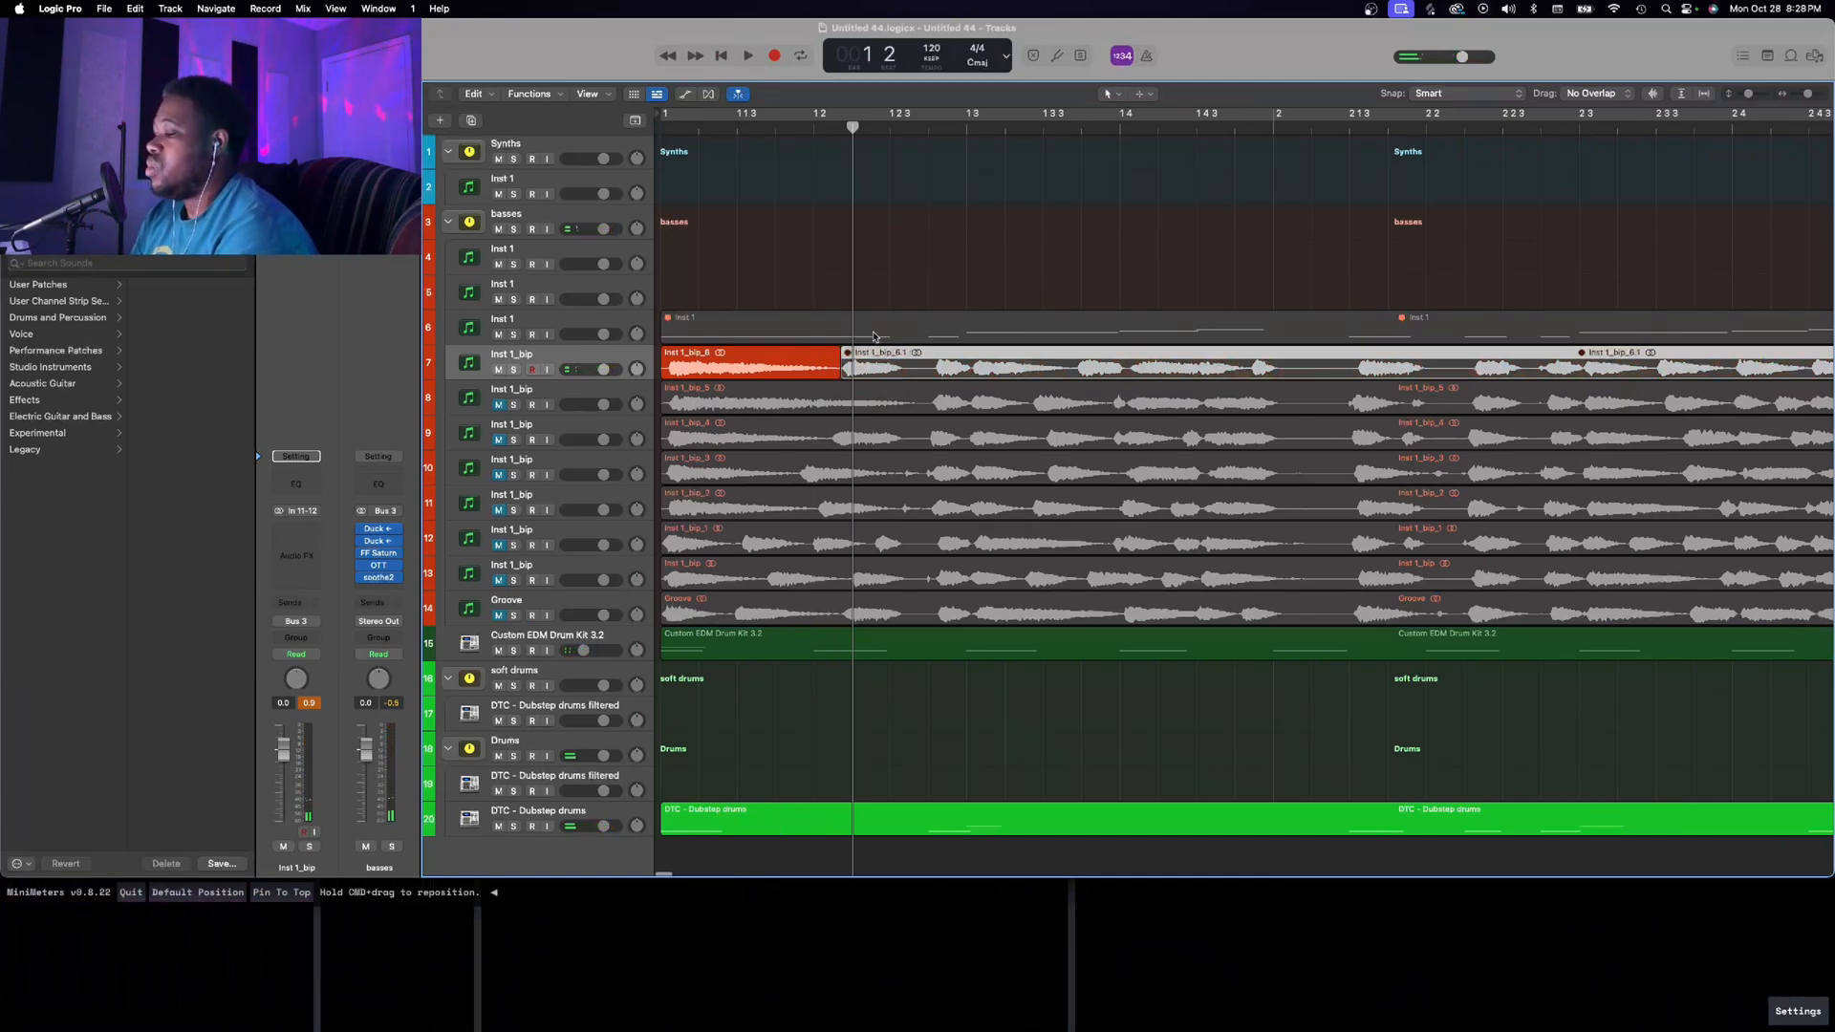
Unmute the remainder of the take and audition it, replaying the phrase between bar 2 beat 3 and bar 3
key(space)
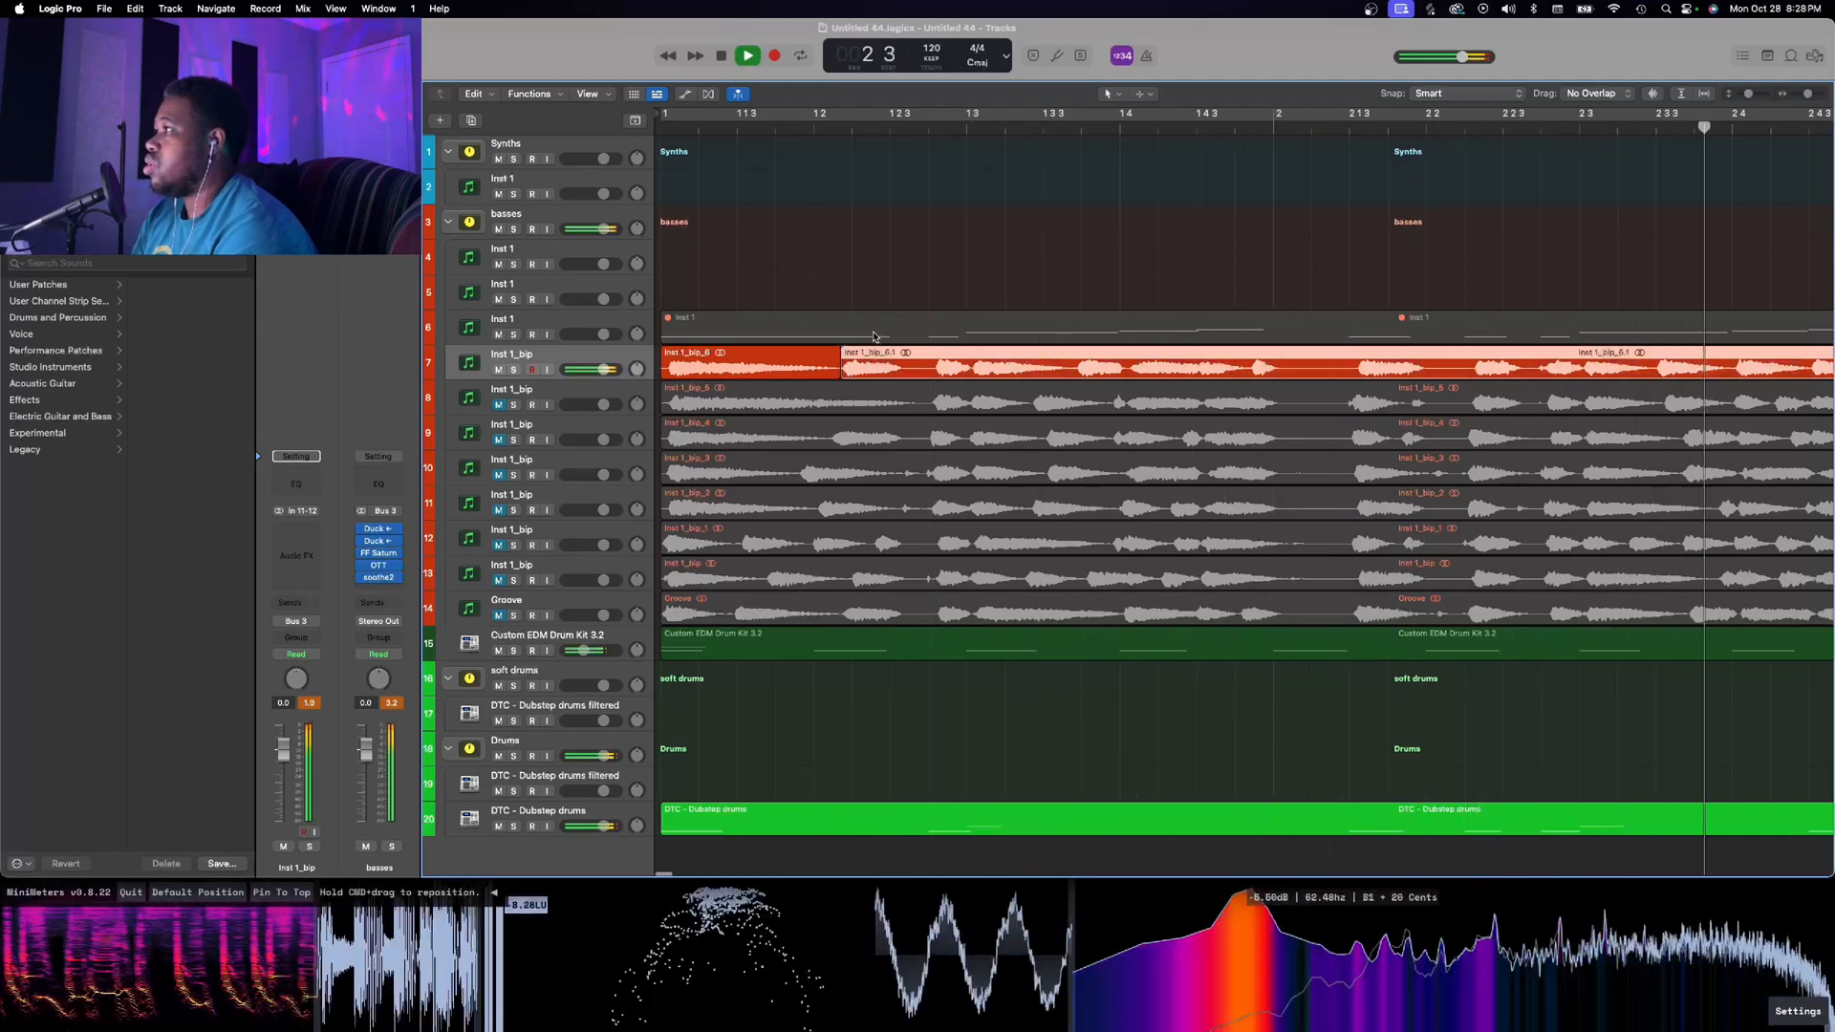
key(space)
scroll(872, 336, left, 3)
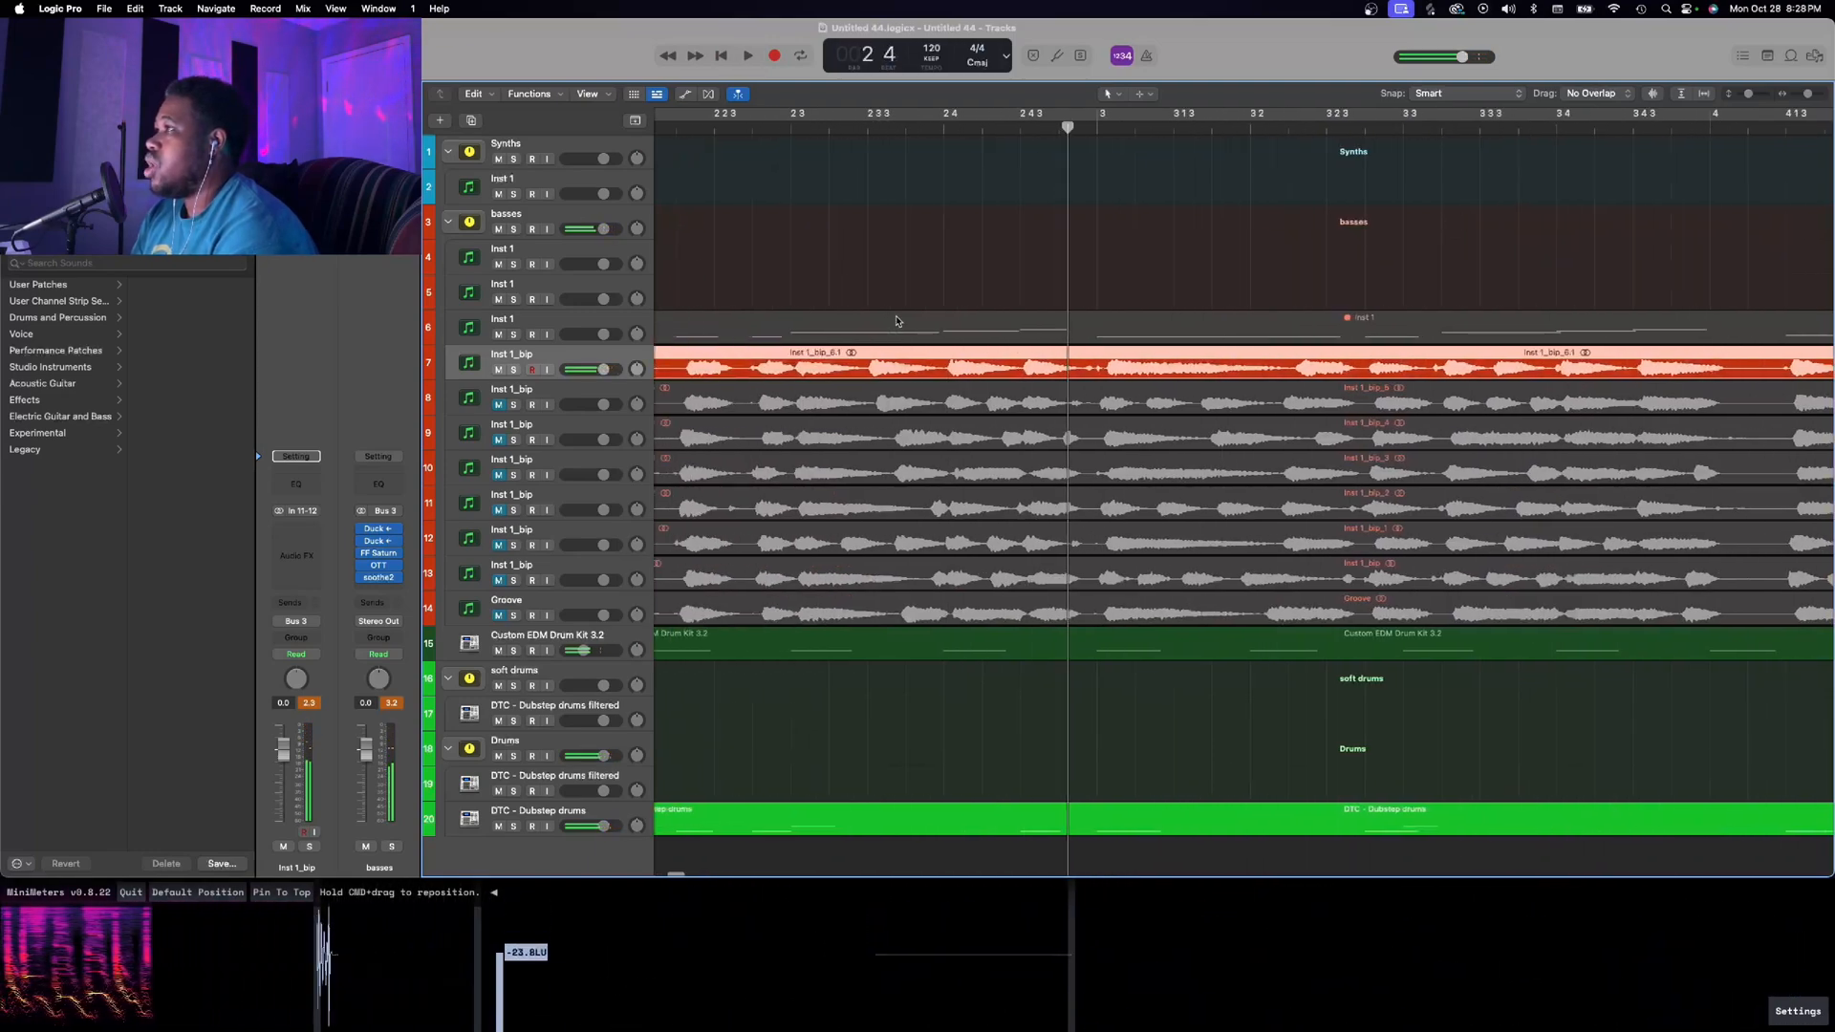
click(873, 131)
key(space)
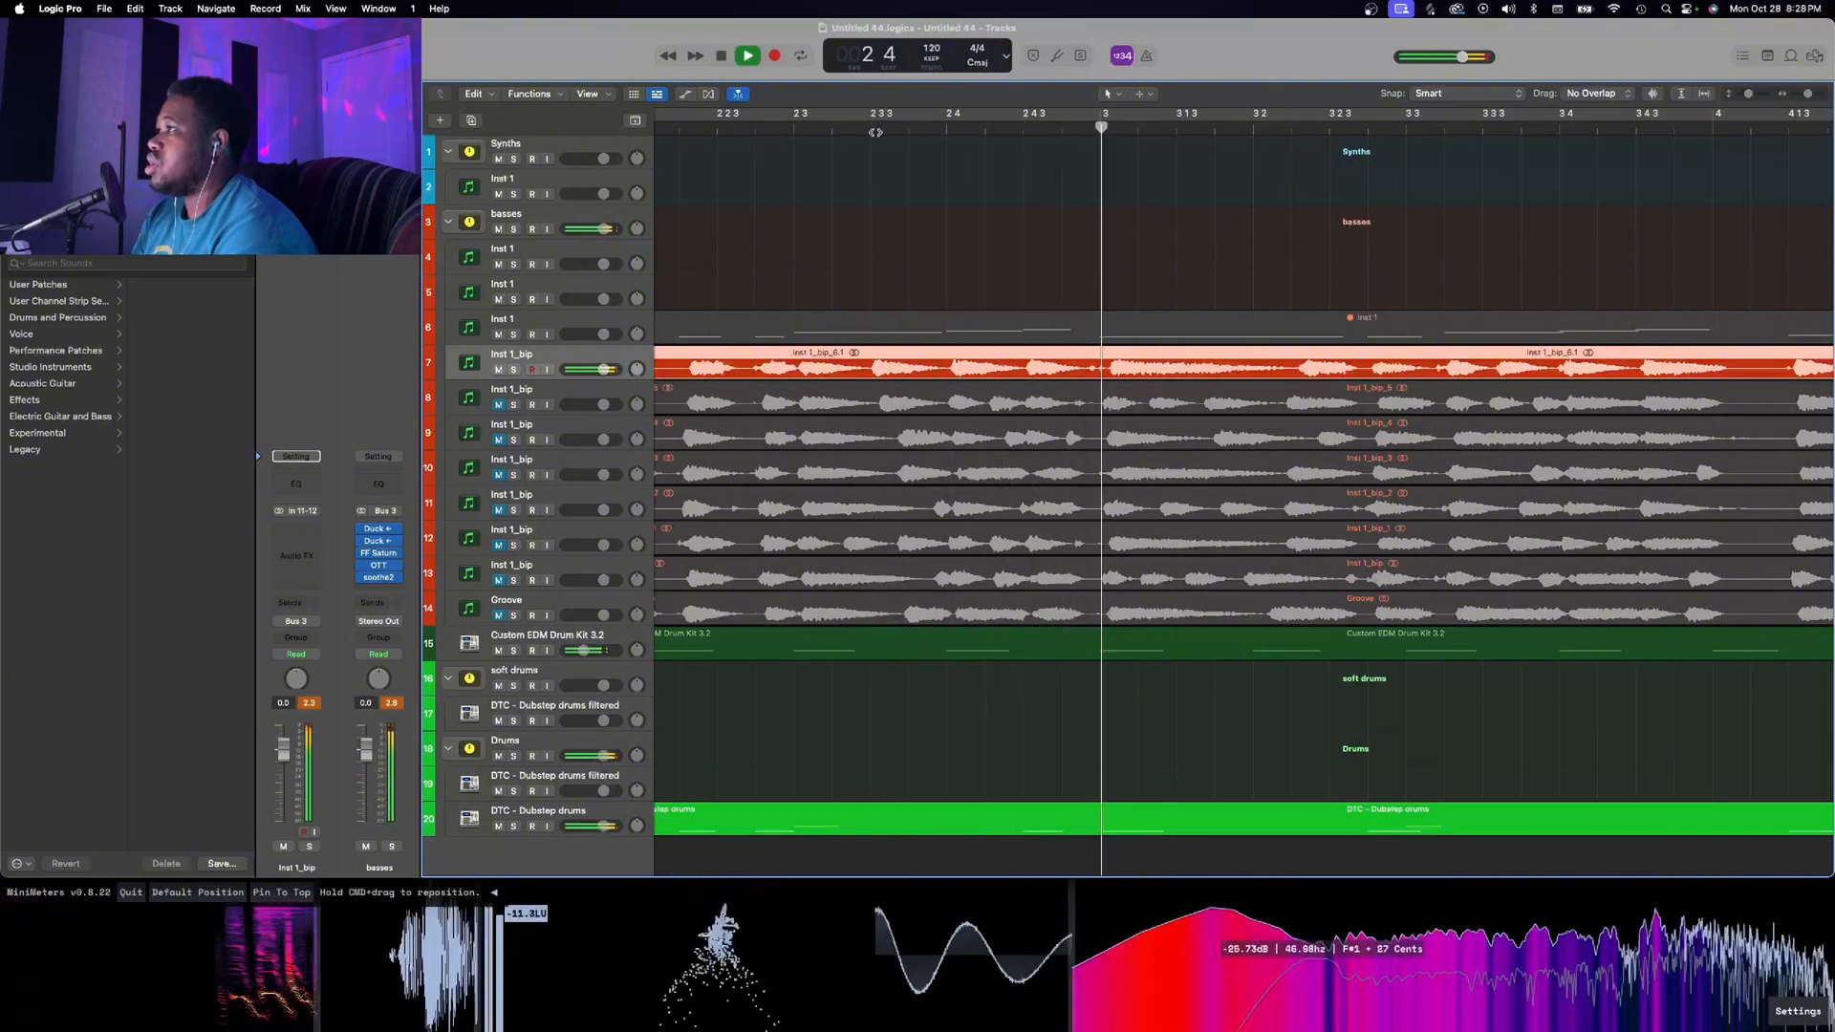
key(space)
click(791, 132)
key(space)
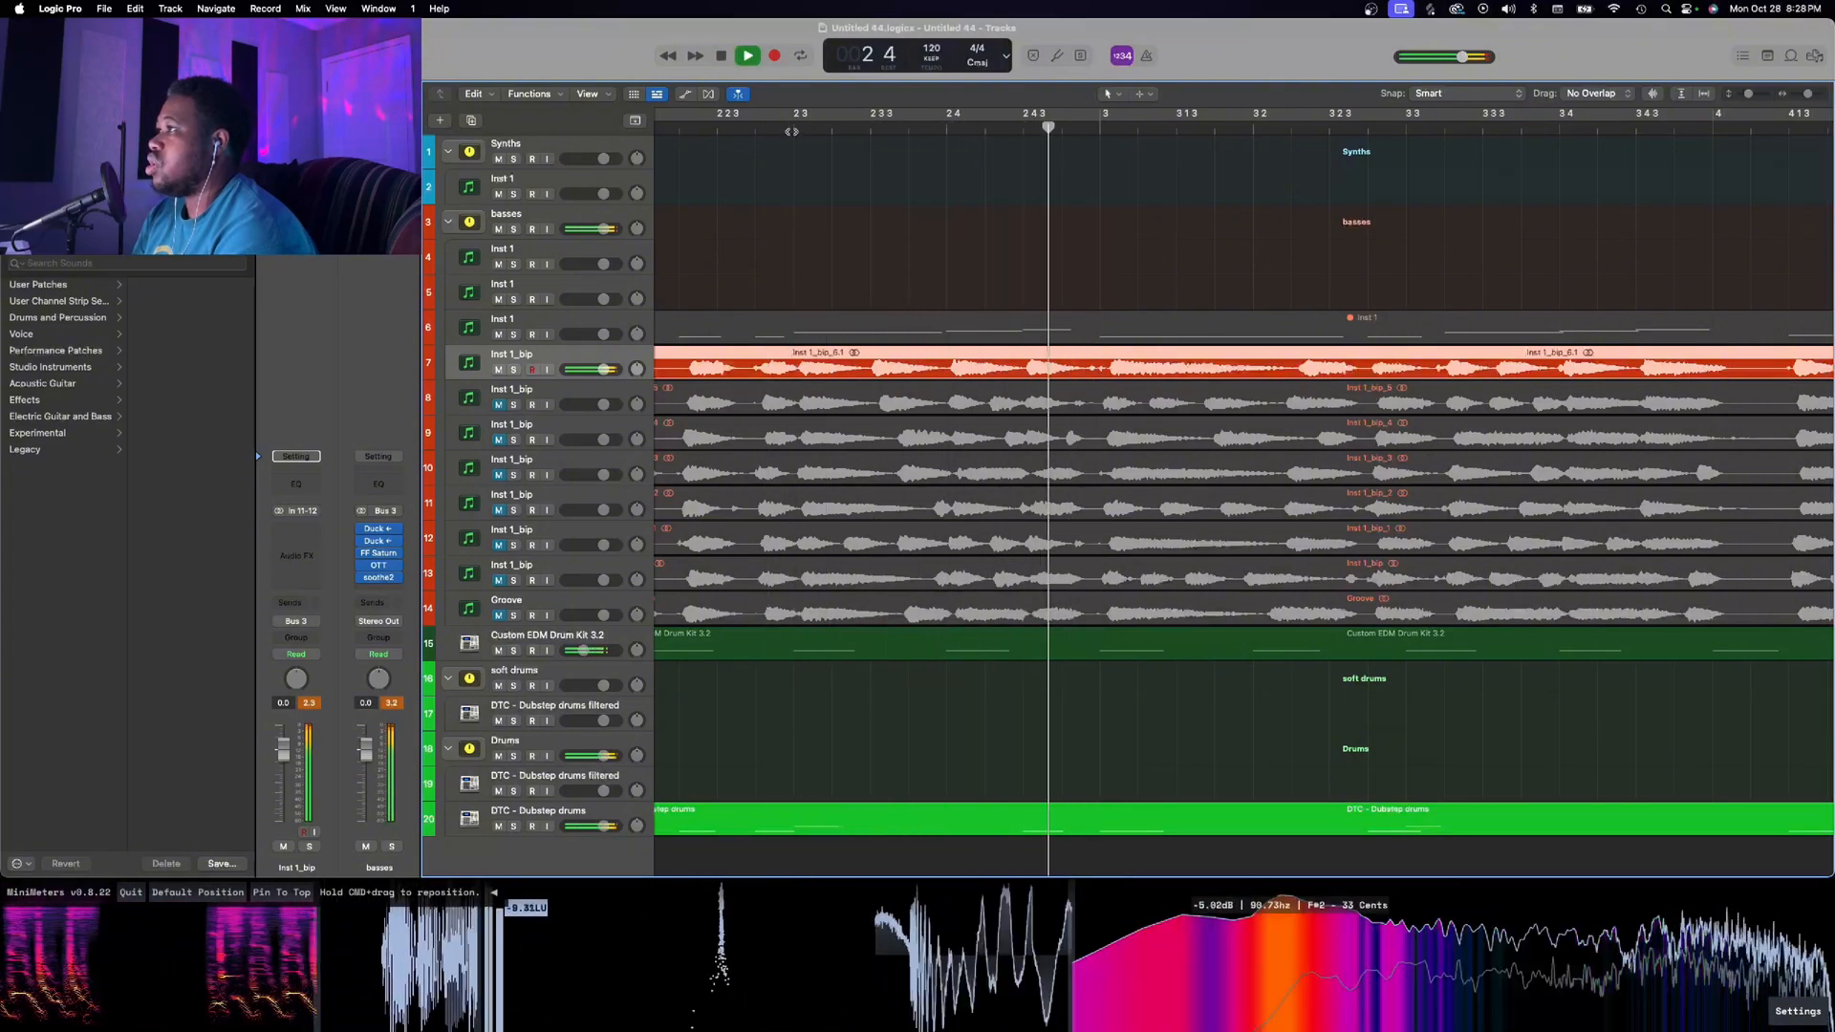
key(space)
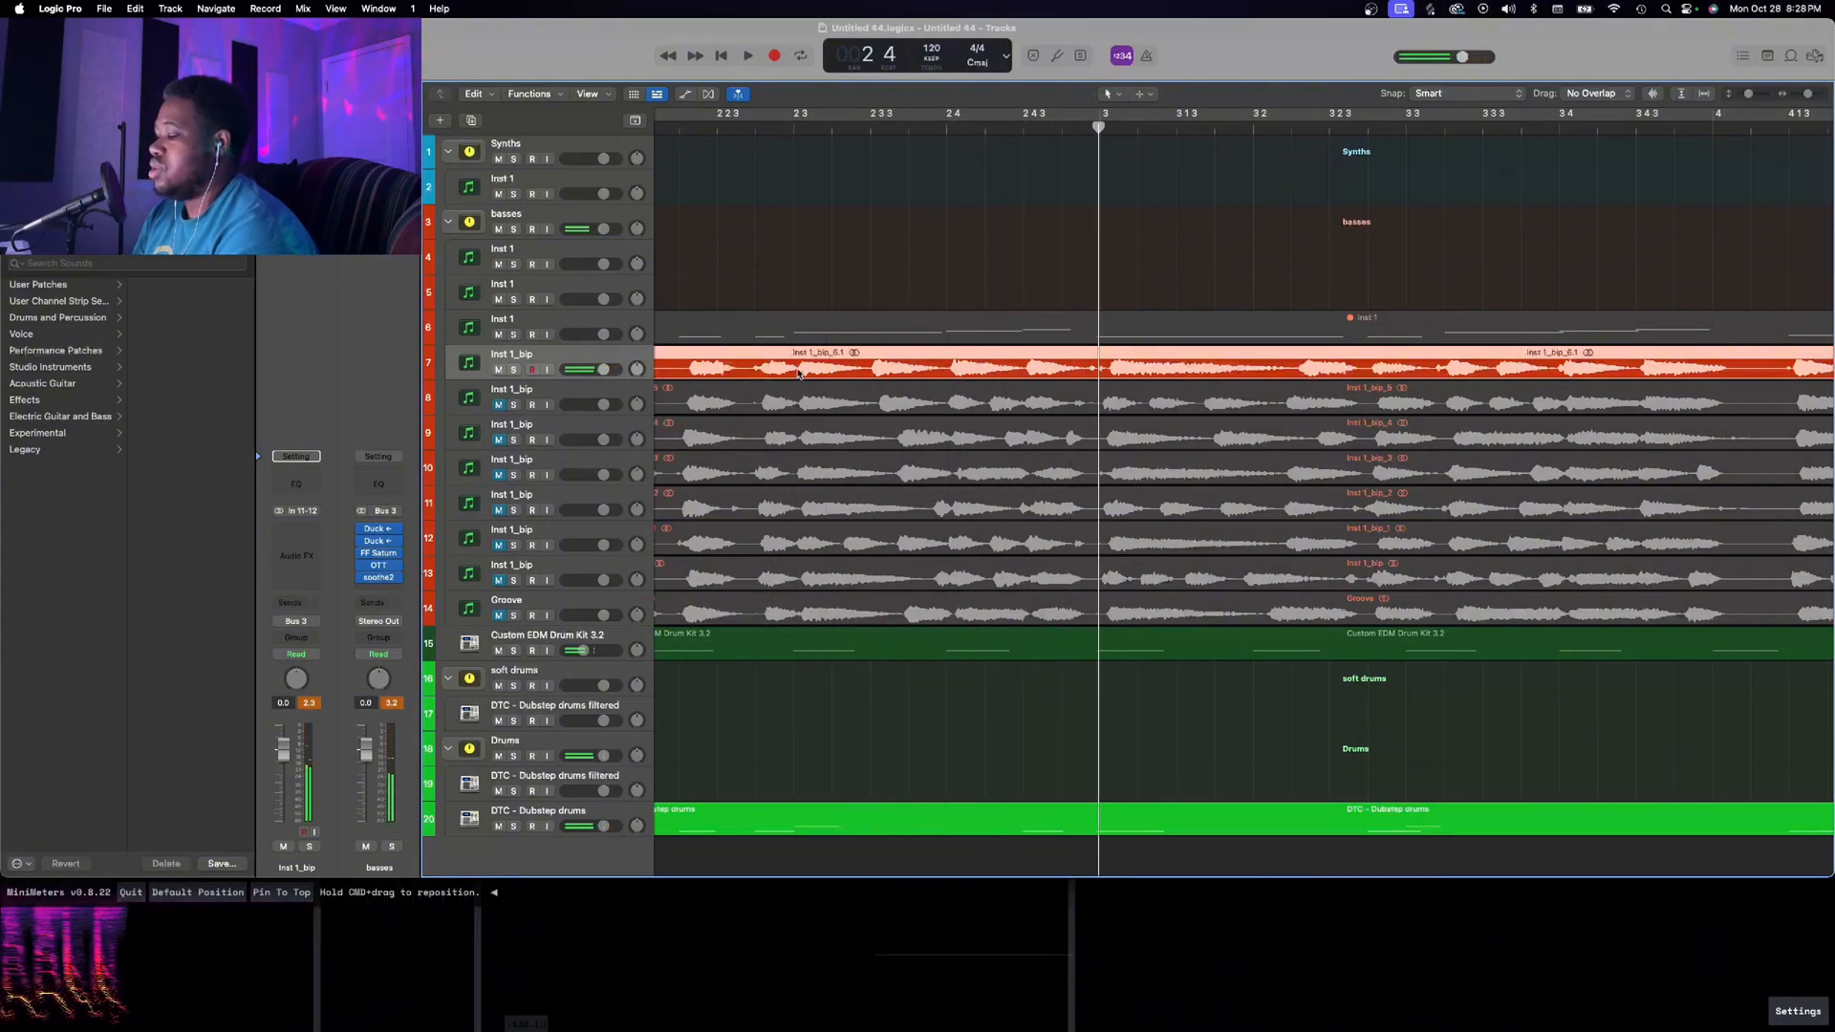
Split out the phrase from bar 2 beat 3 to about 2 4 4 201 as its own region and mute the section before it
drag(797, 369, 1087, 382)
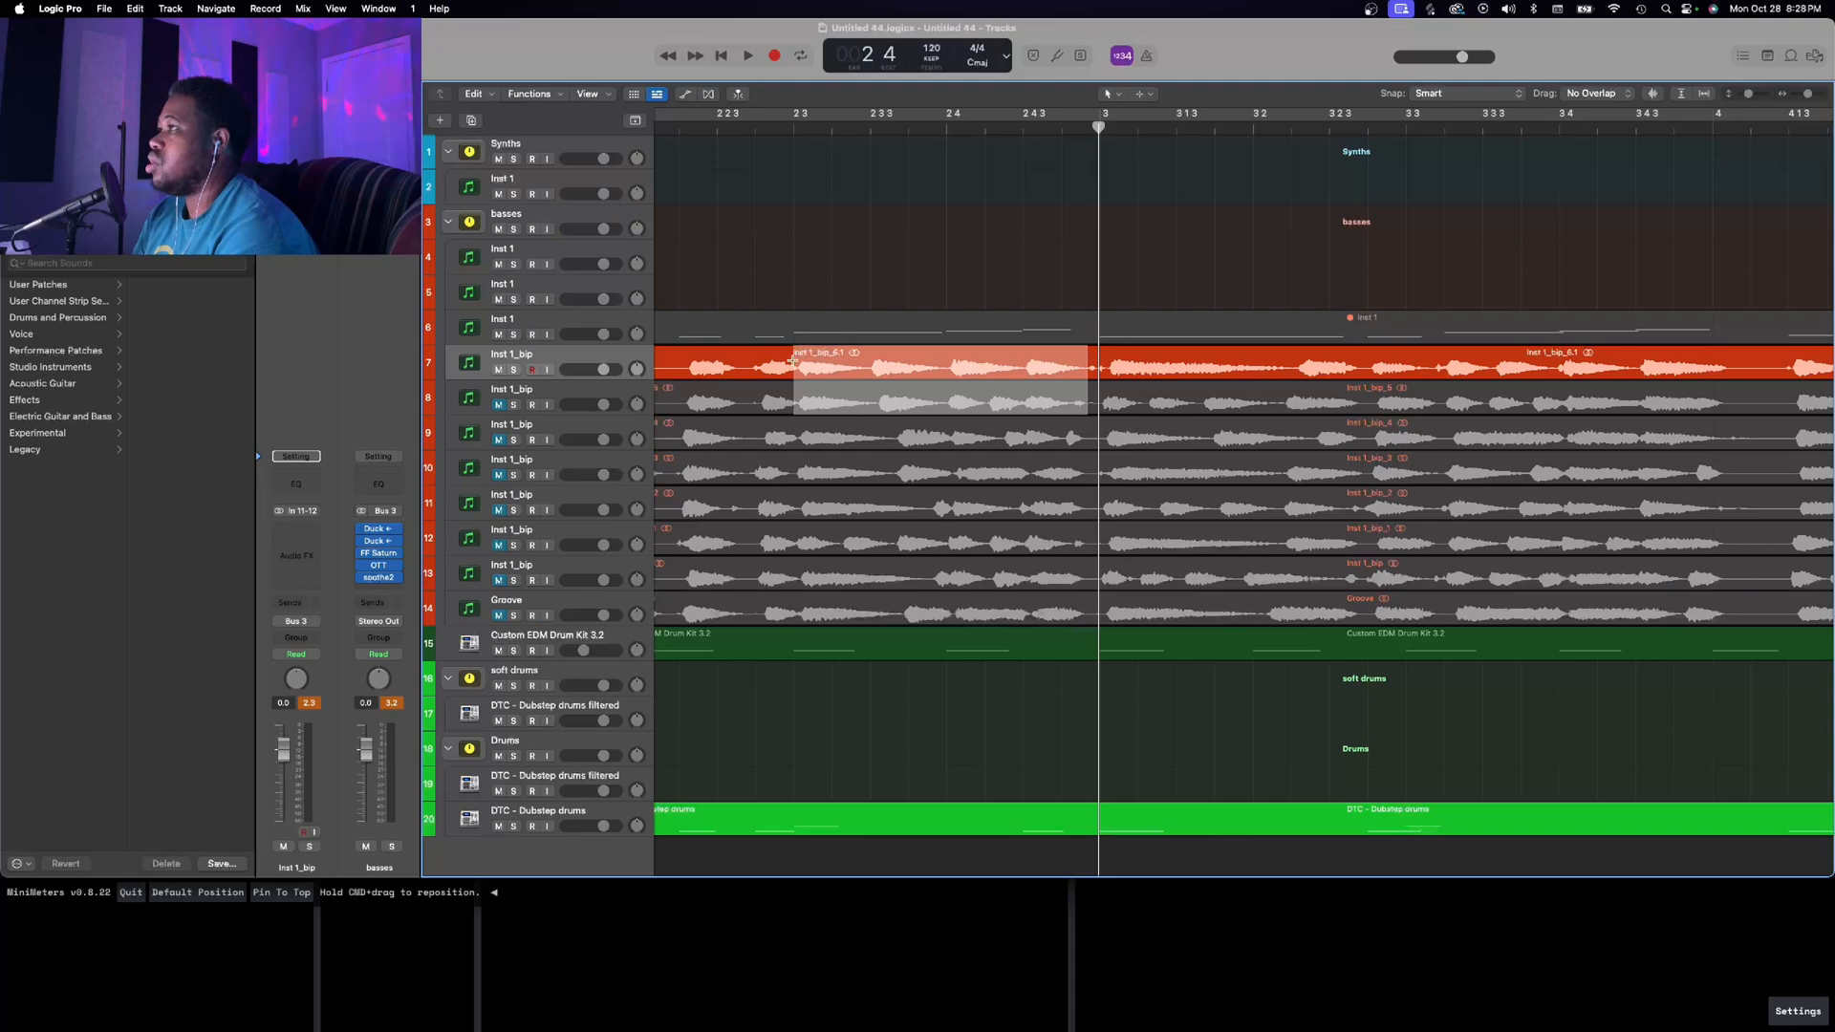
drag(793, 360, 1076, 350)
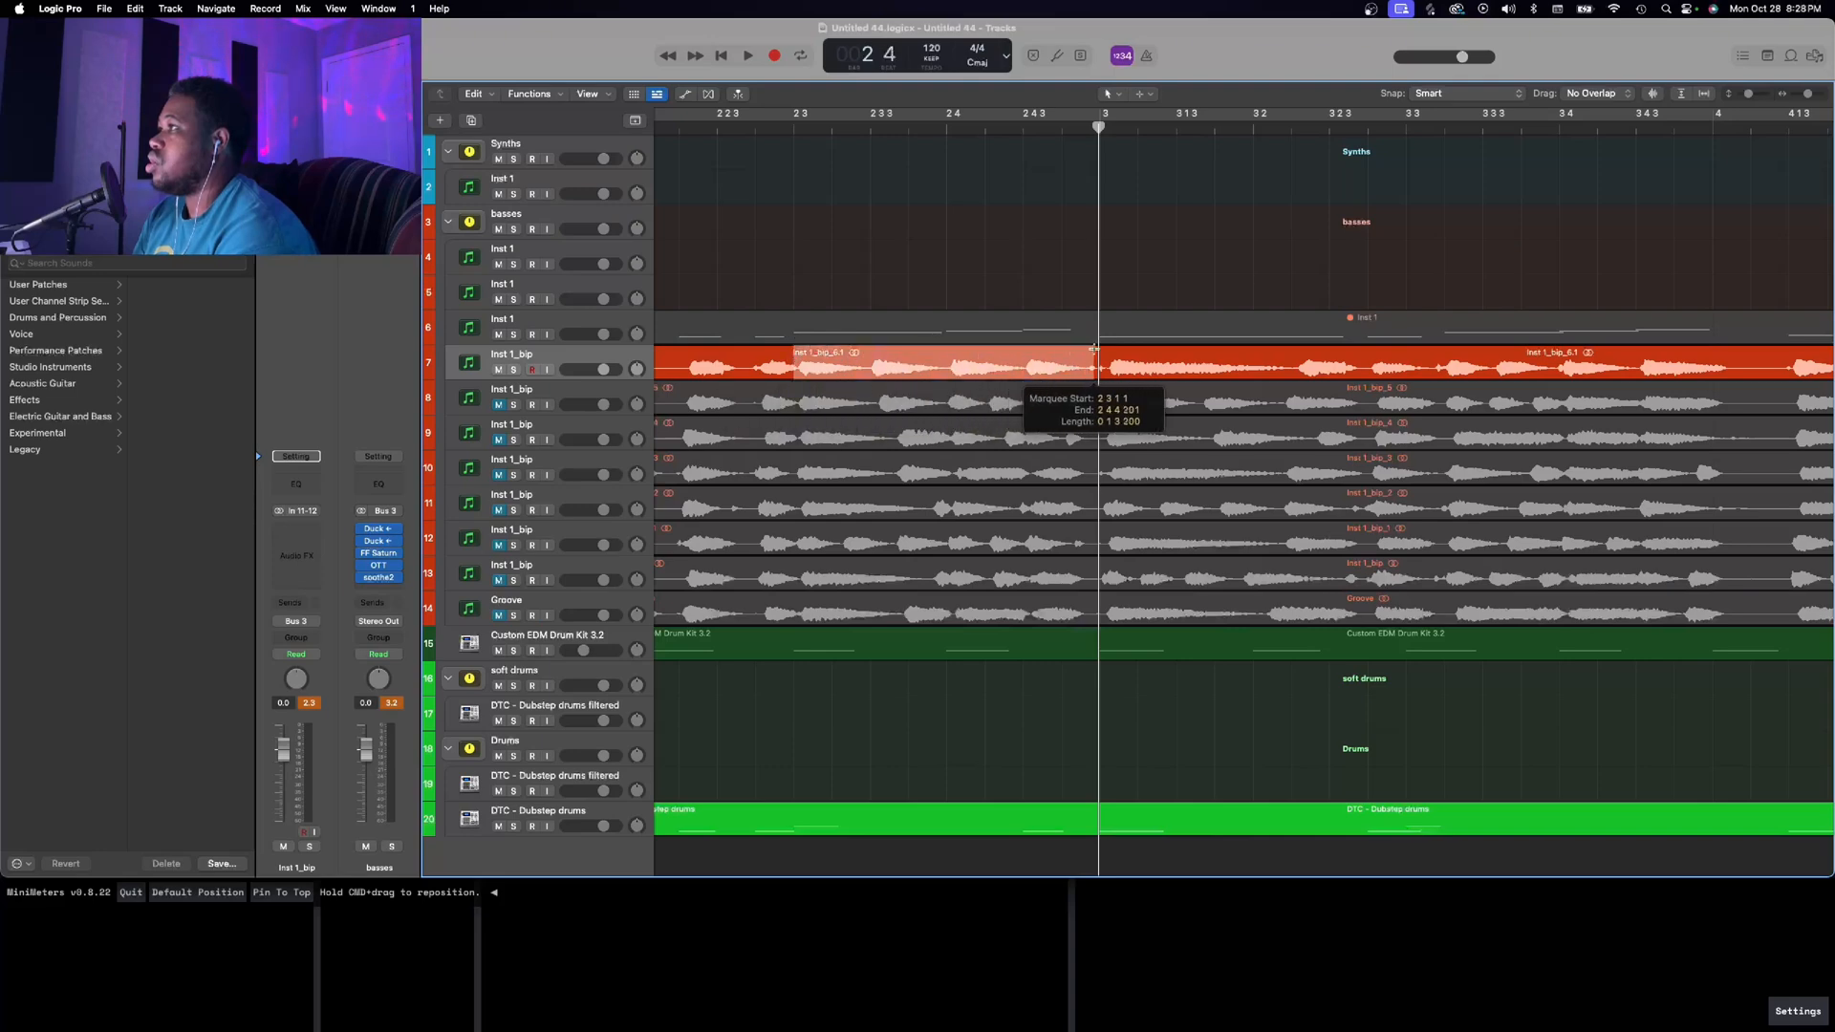
click(1067, 363)
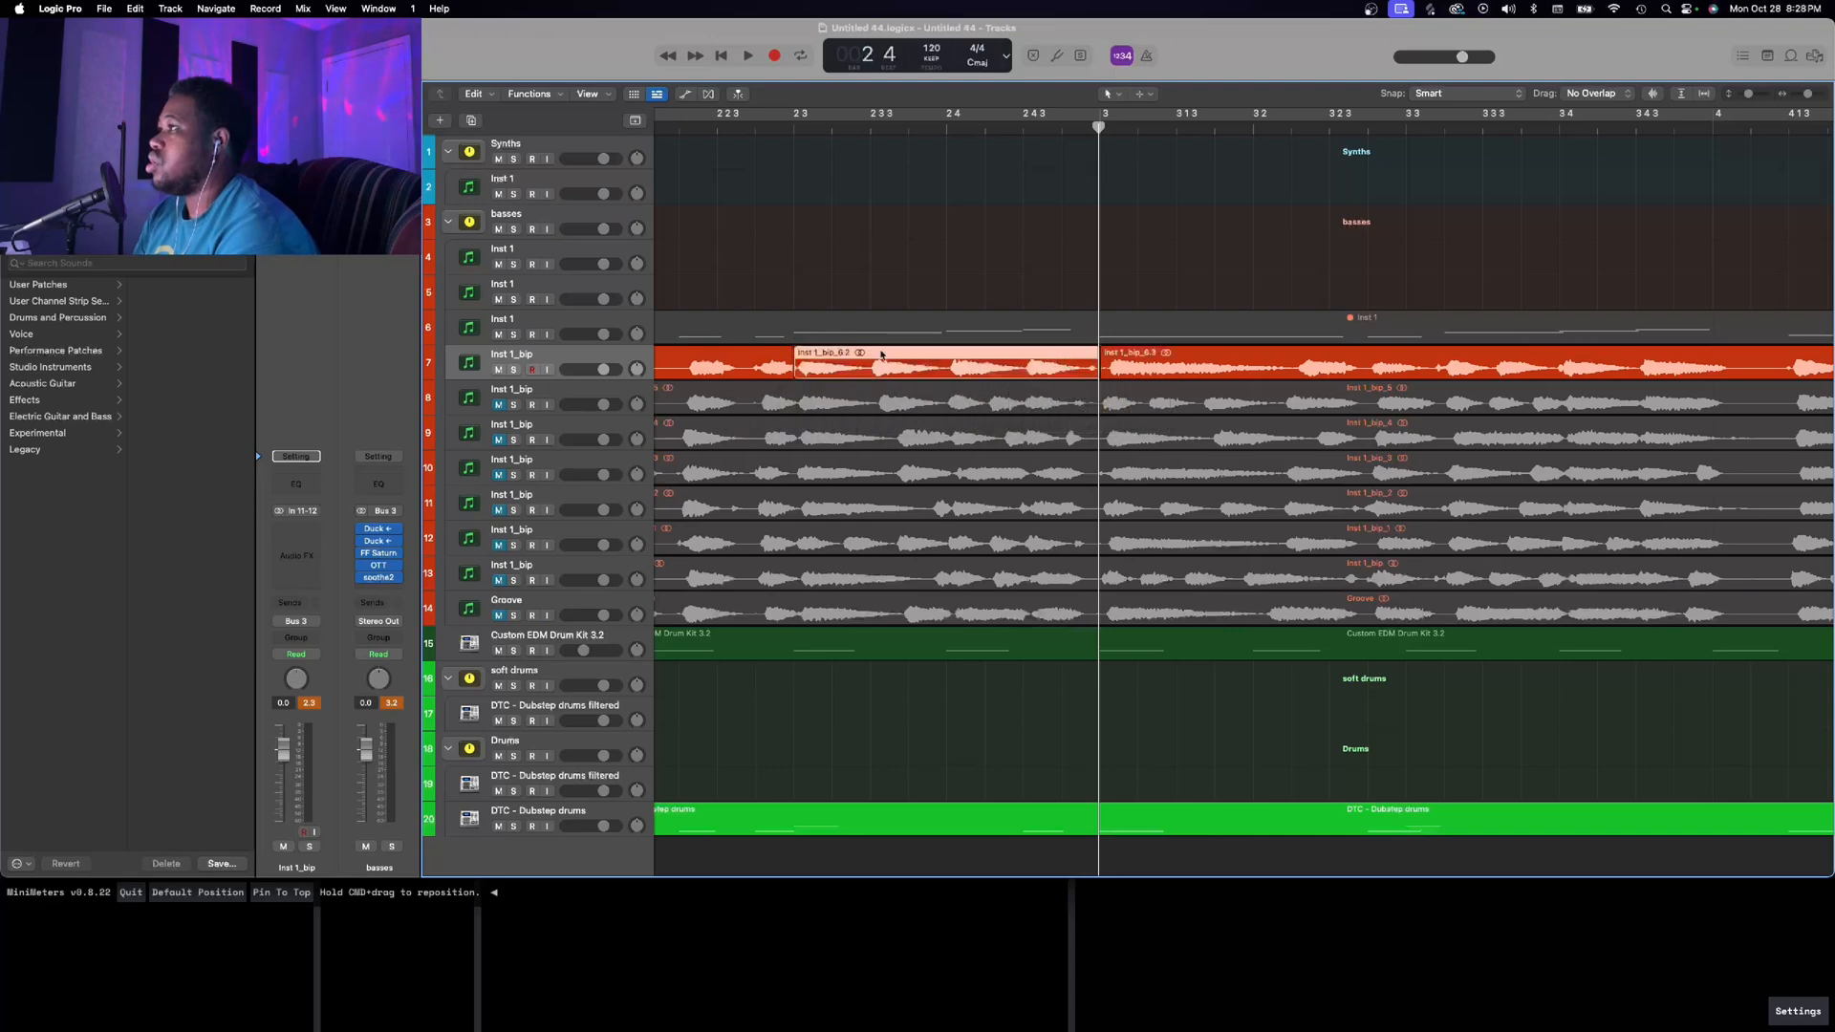
click(766, 370)
Audition the rest of the take through bar 4, then mute the section starting at bar 3
key(space)
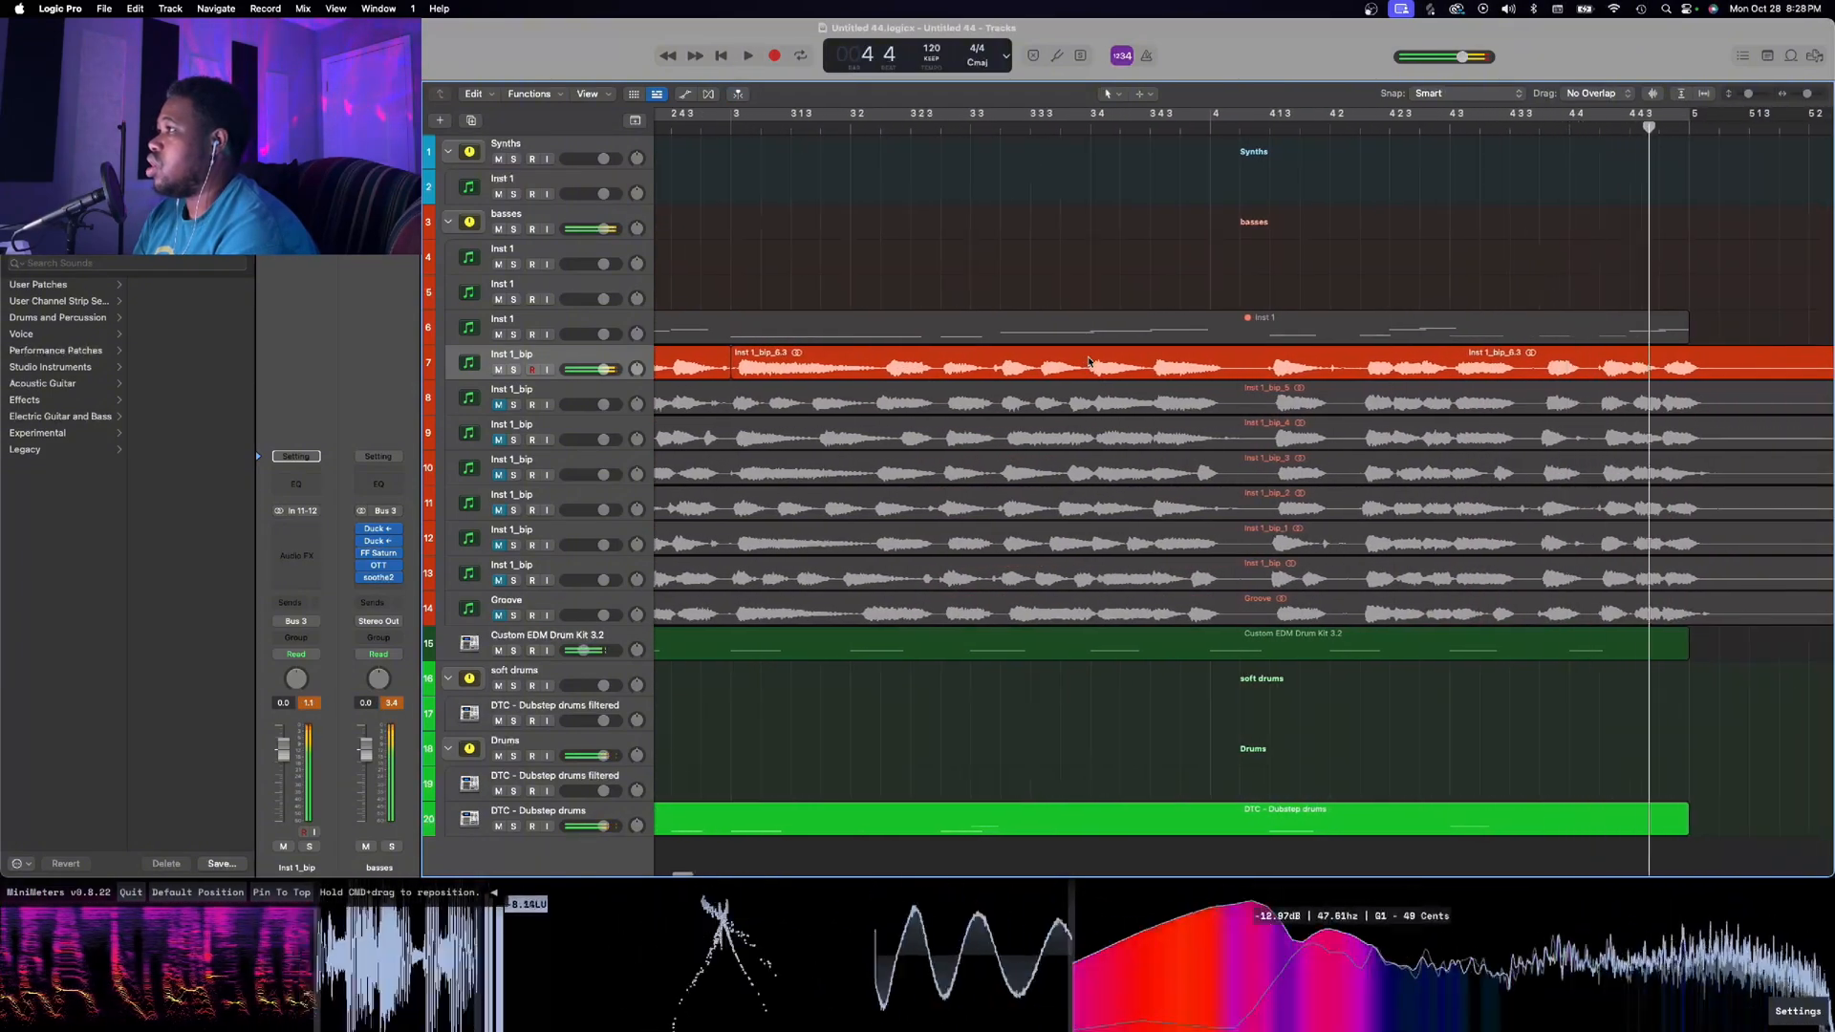
key(space)
click(1088, 361)
scroll(1088, 361, left, 10)
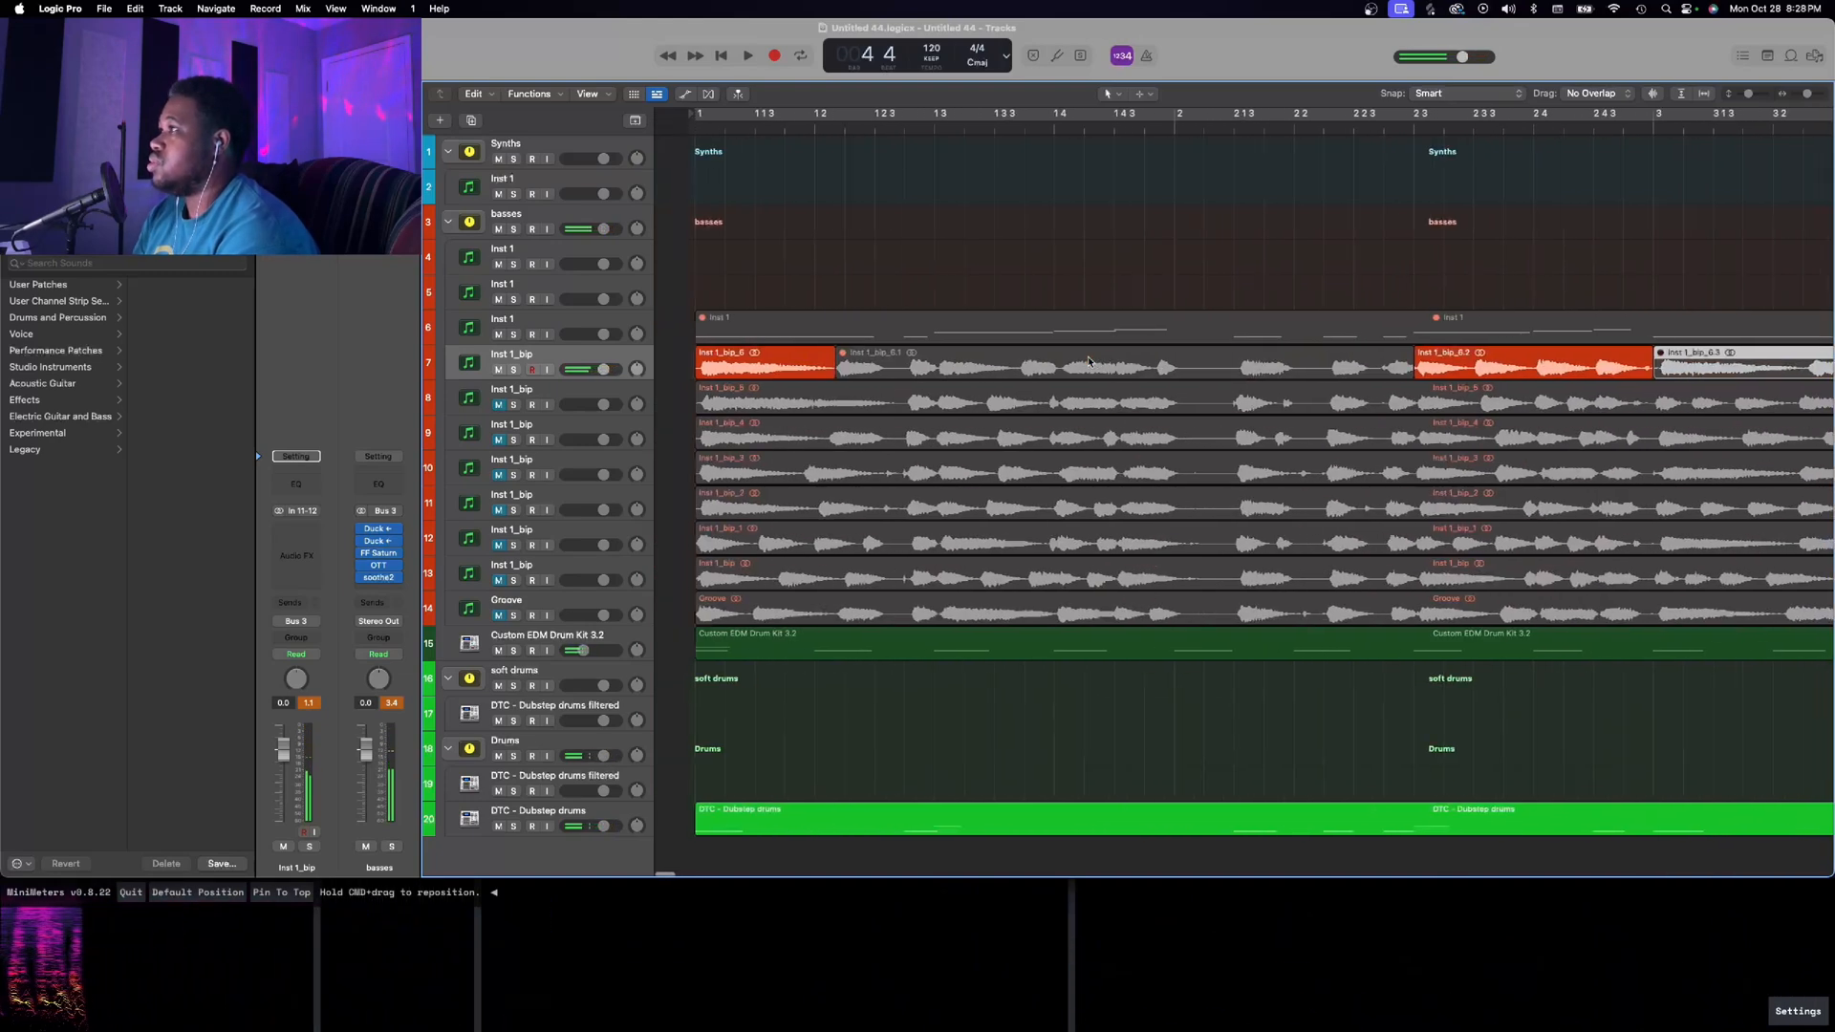
Unmute the second bass take, mute the sliced first take's track, and play the arrangement
click(498, 405)
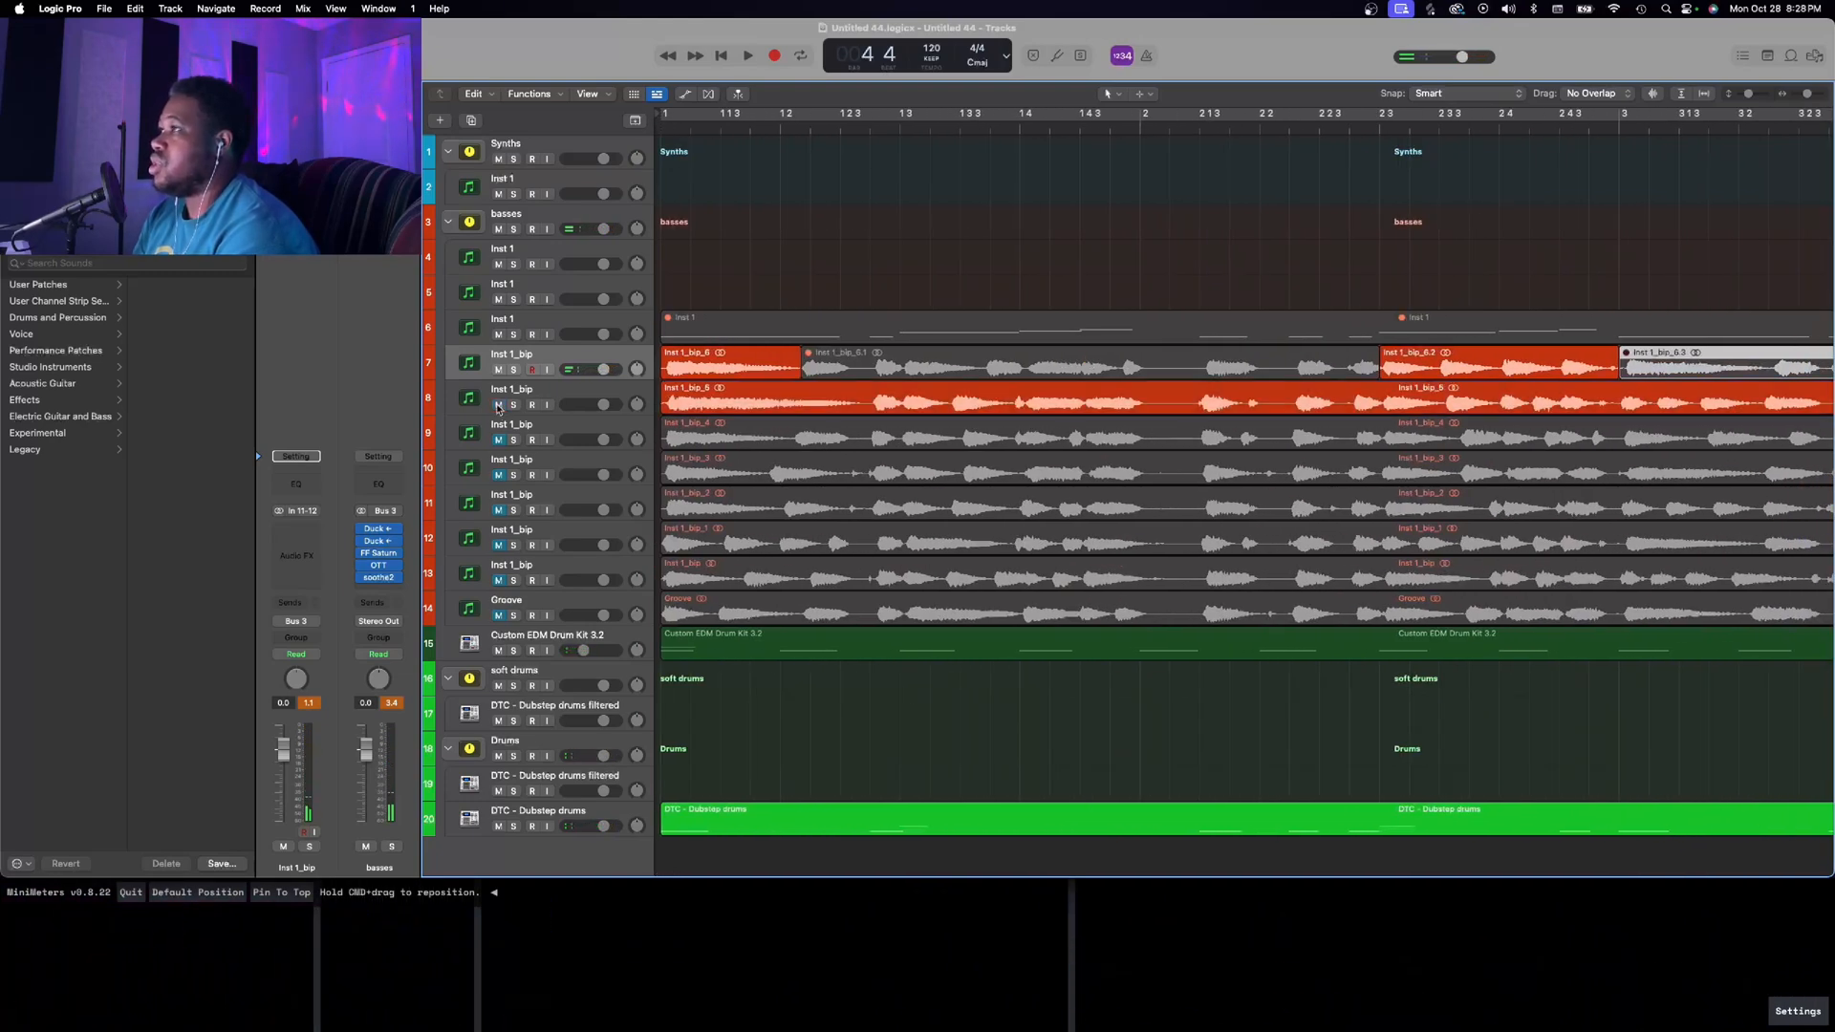
click(498, 371)
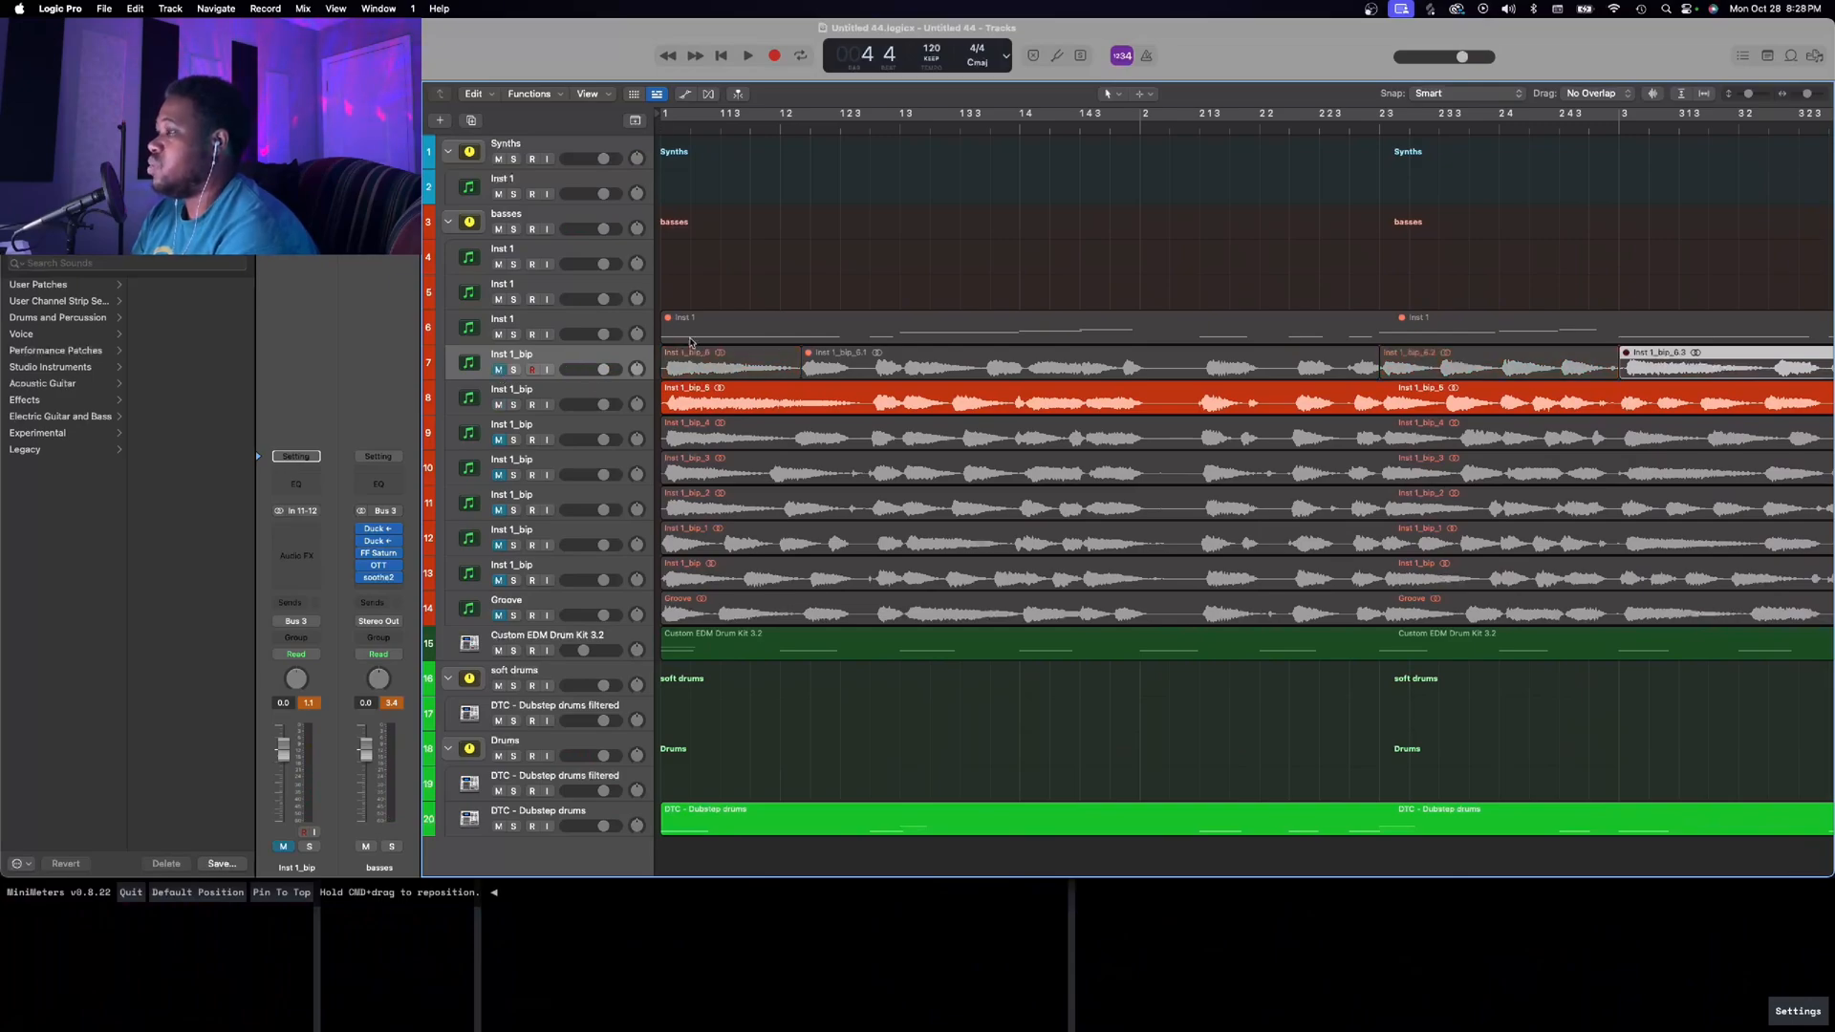
key(space)
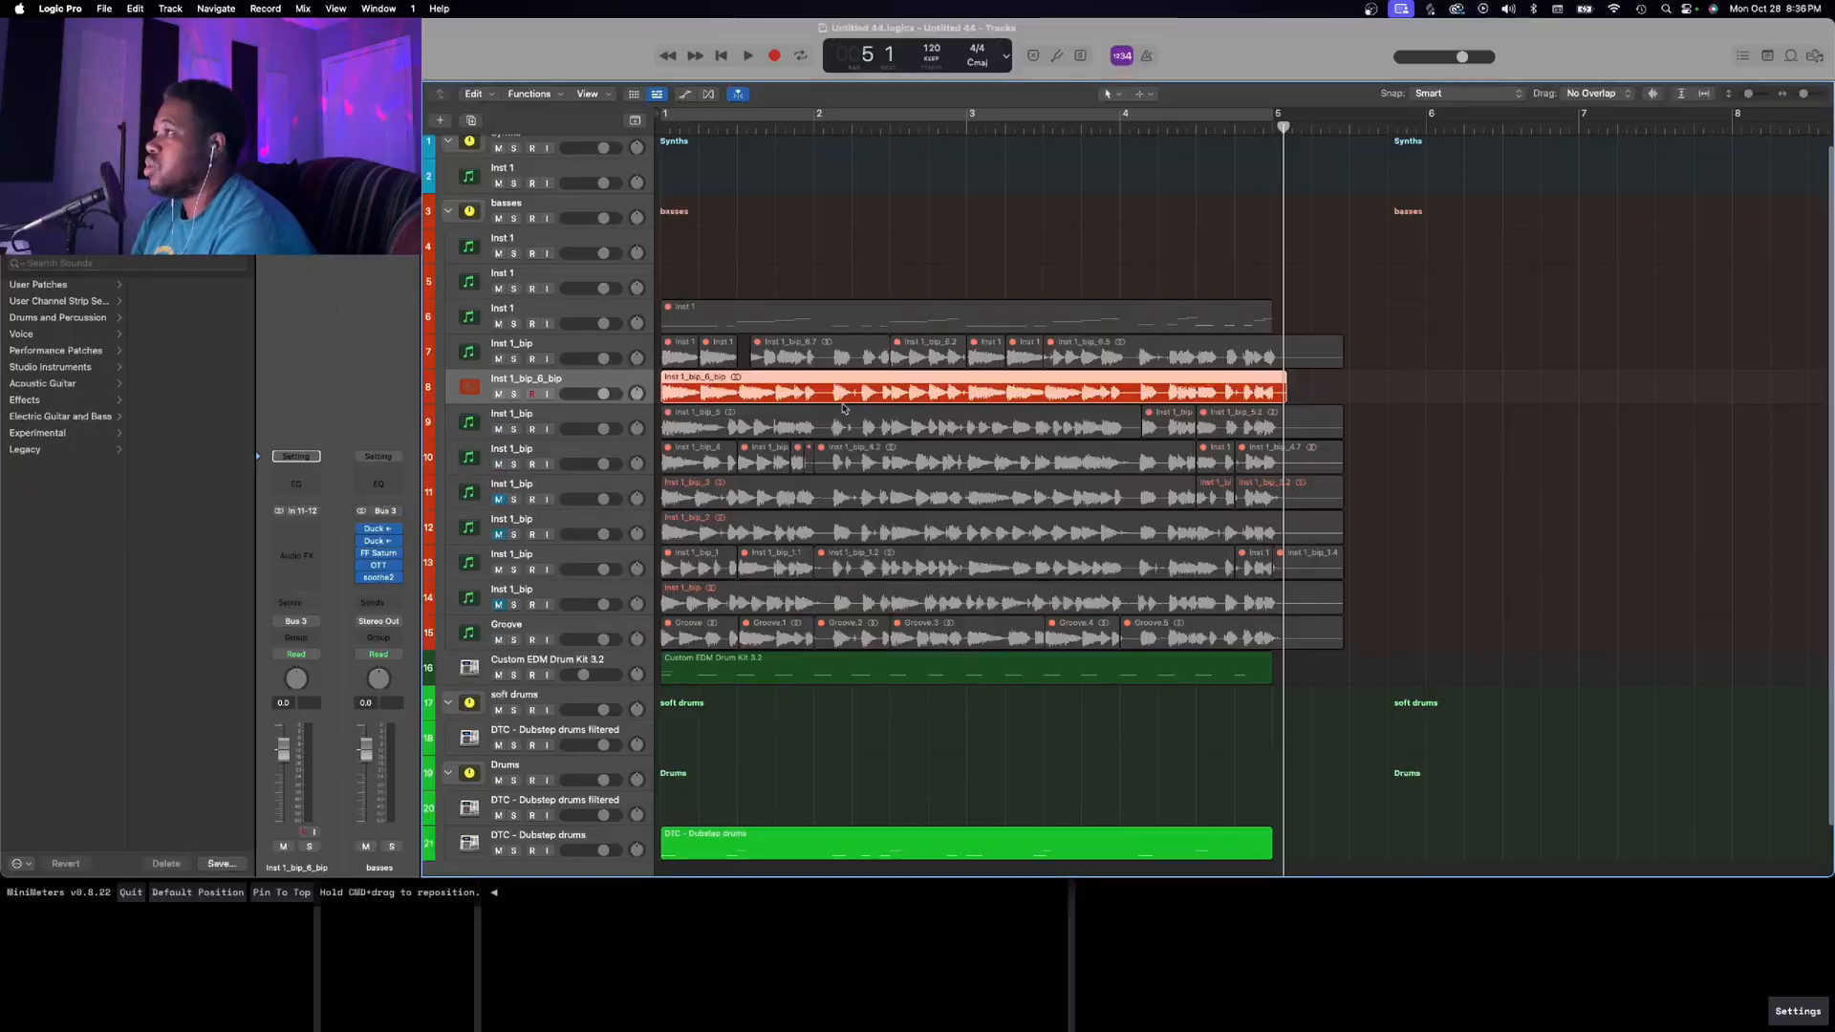
Move the Inst 1_bip_6_bip track above the sliced bass takes and play the arrangement from bar 1
drag(582, 389, 580, 349)
key(Return)
key(space)
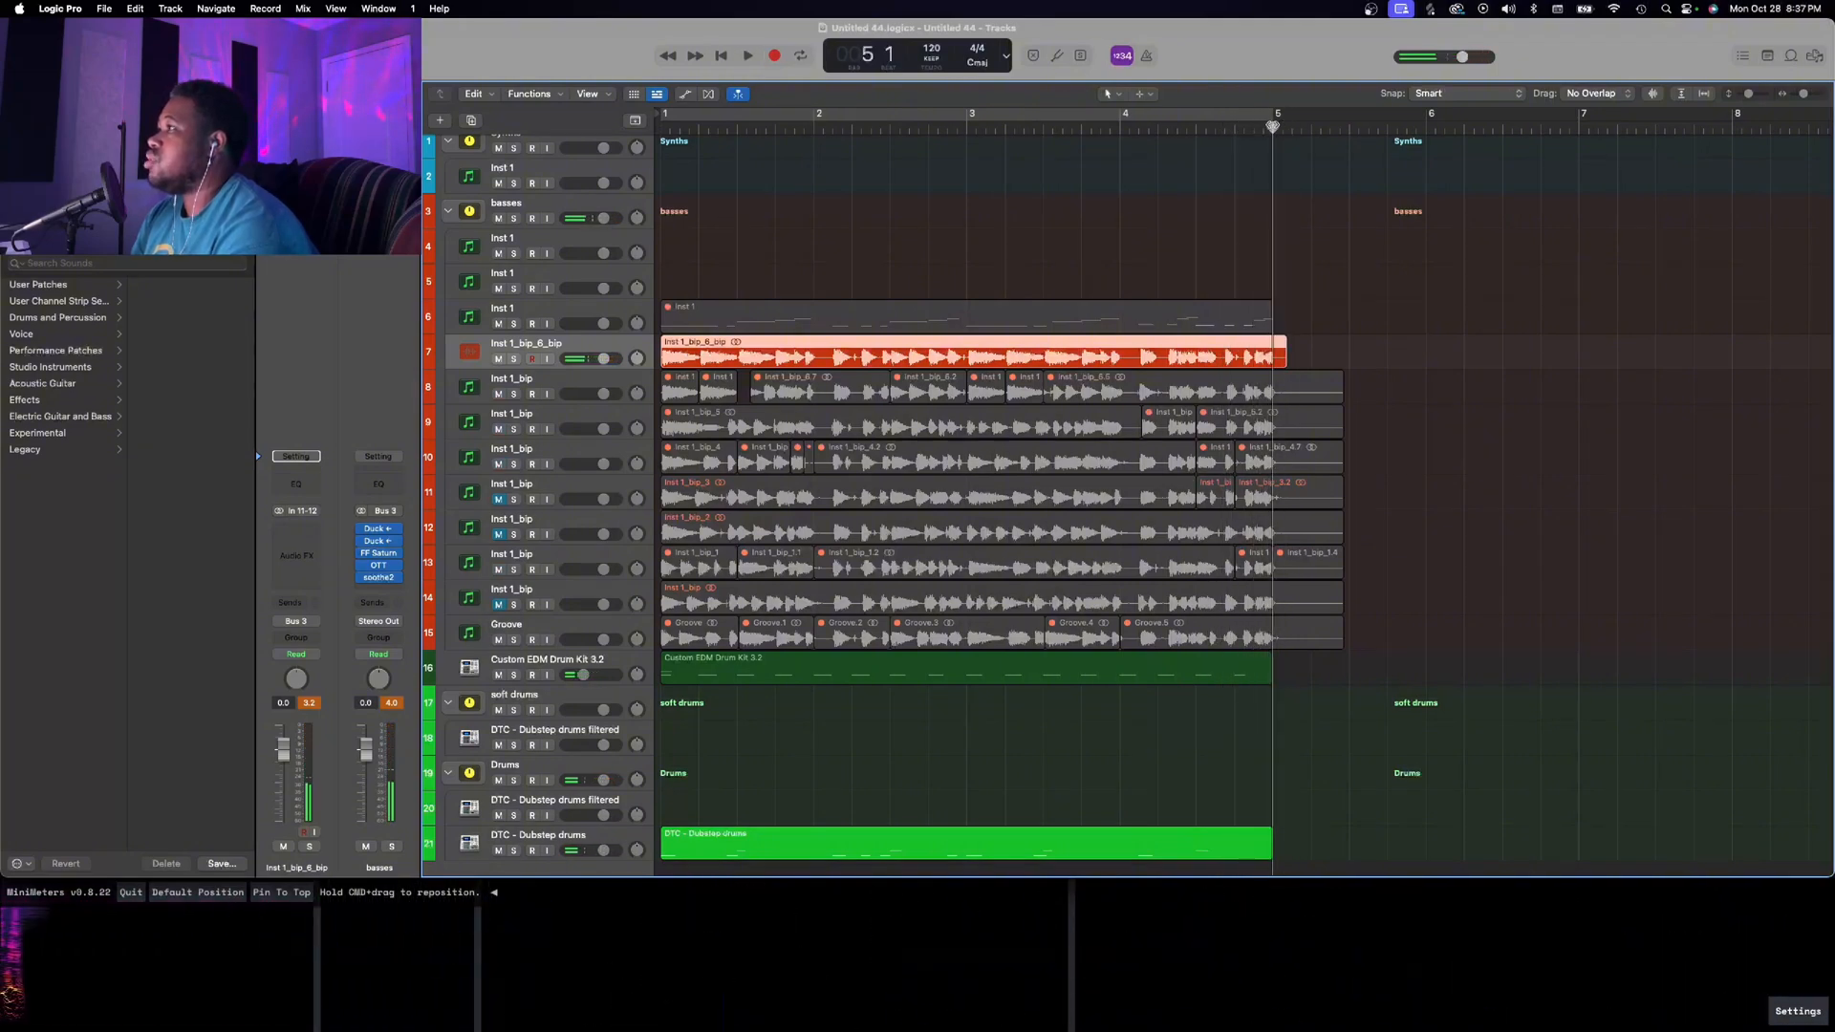
Trim the Inst 1_bip_6_bip region's end to bar 5, select the region, and return the playhead to bar 1
key(super+t)
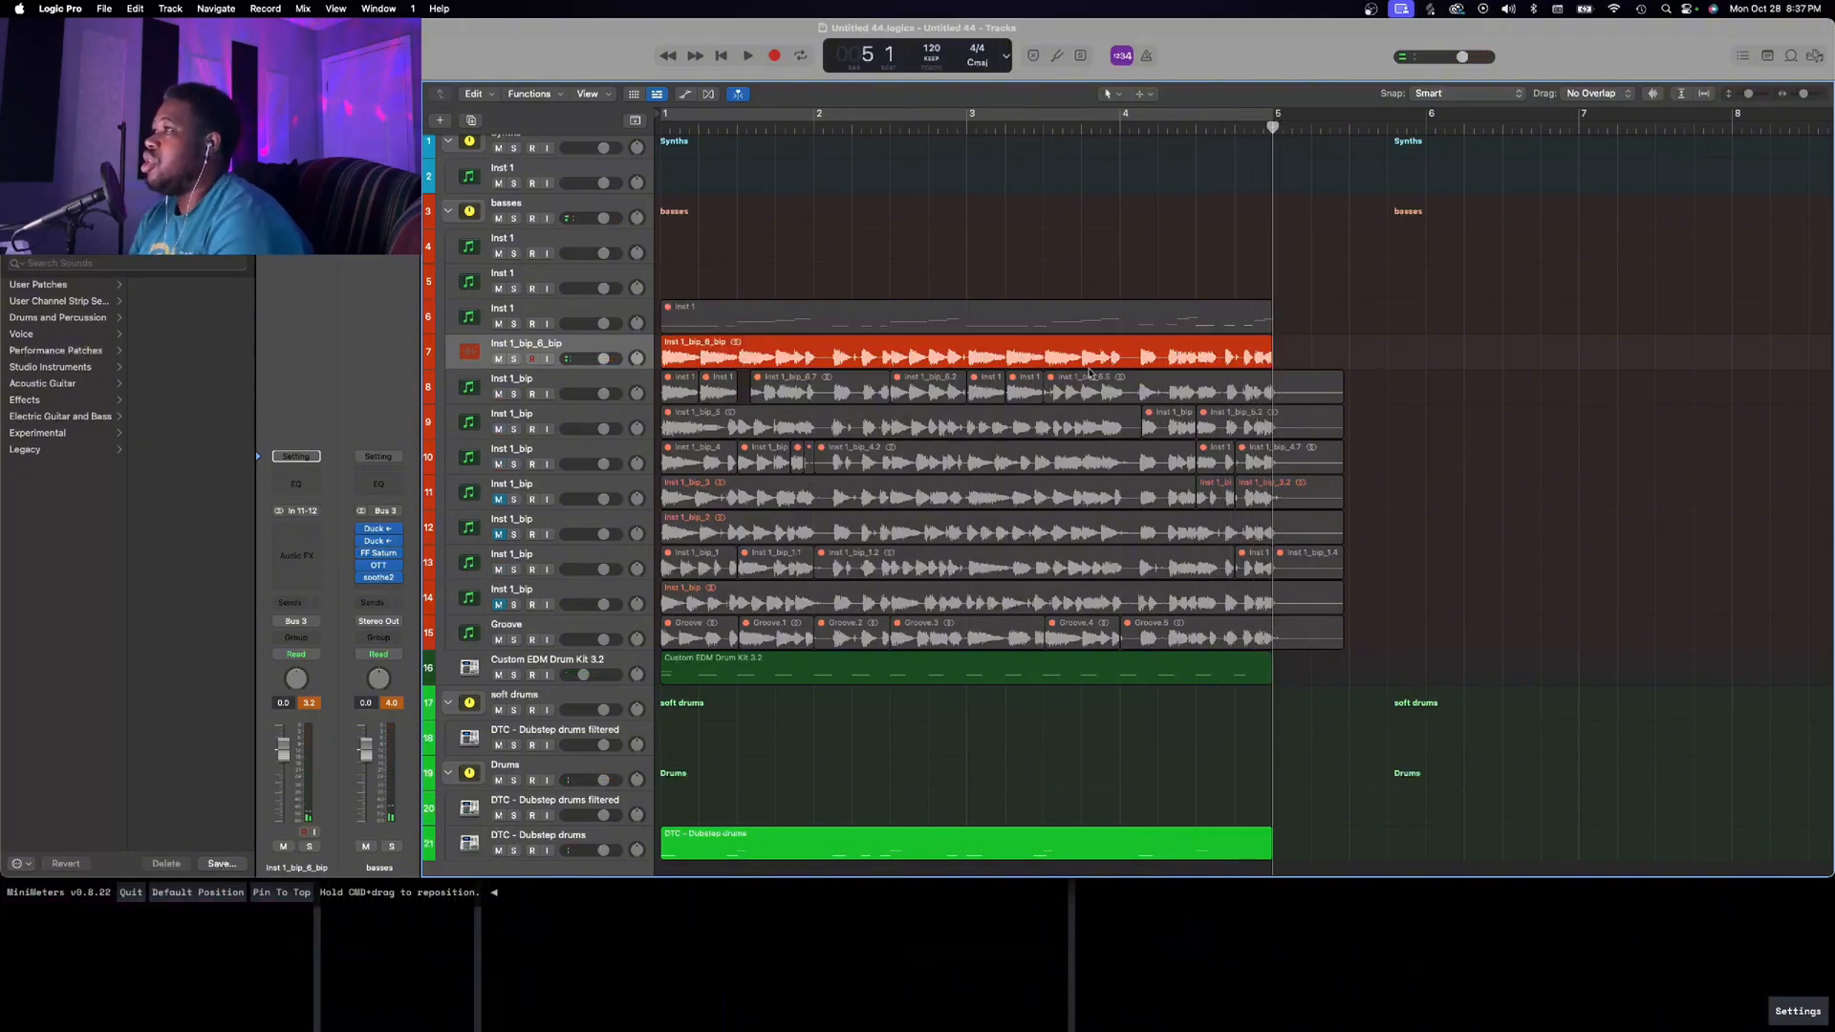
click(994, 354)
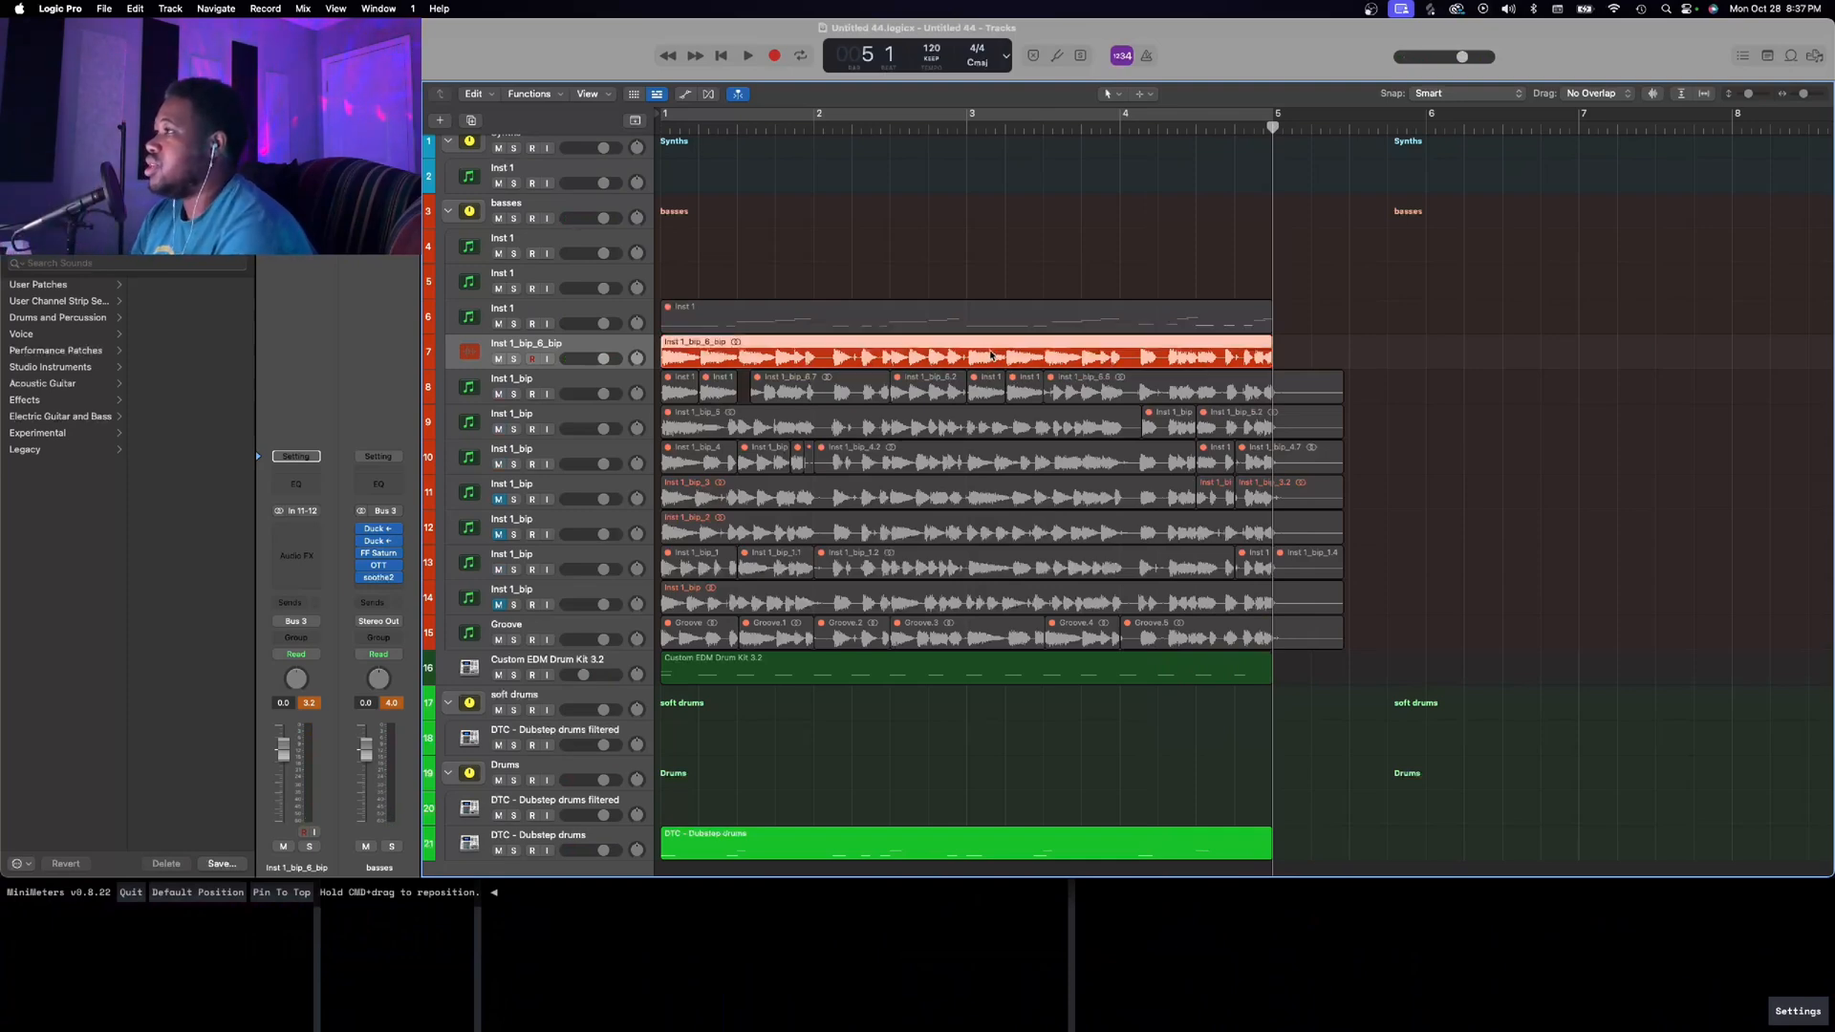
scroll(991, 356, up, 6)
scroll(991, 356, down, 2)
scroll(991, 355, left, 15)
key(Return)
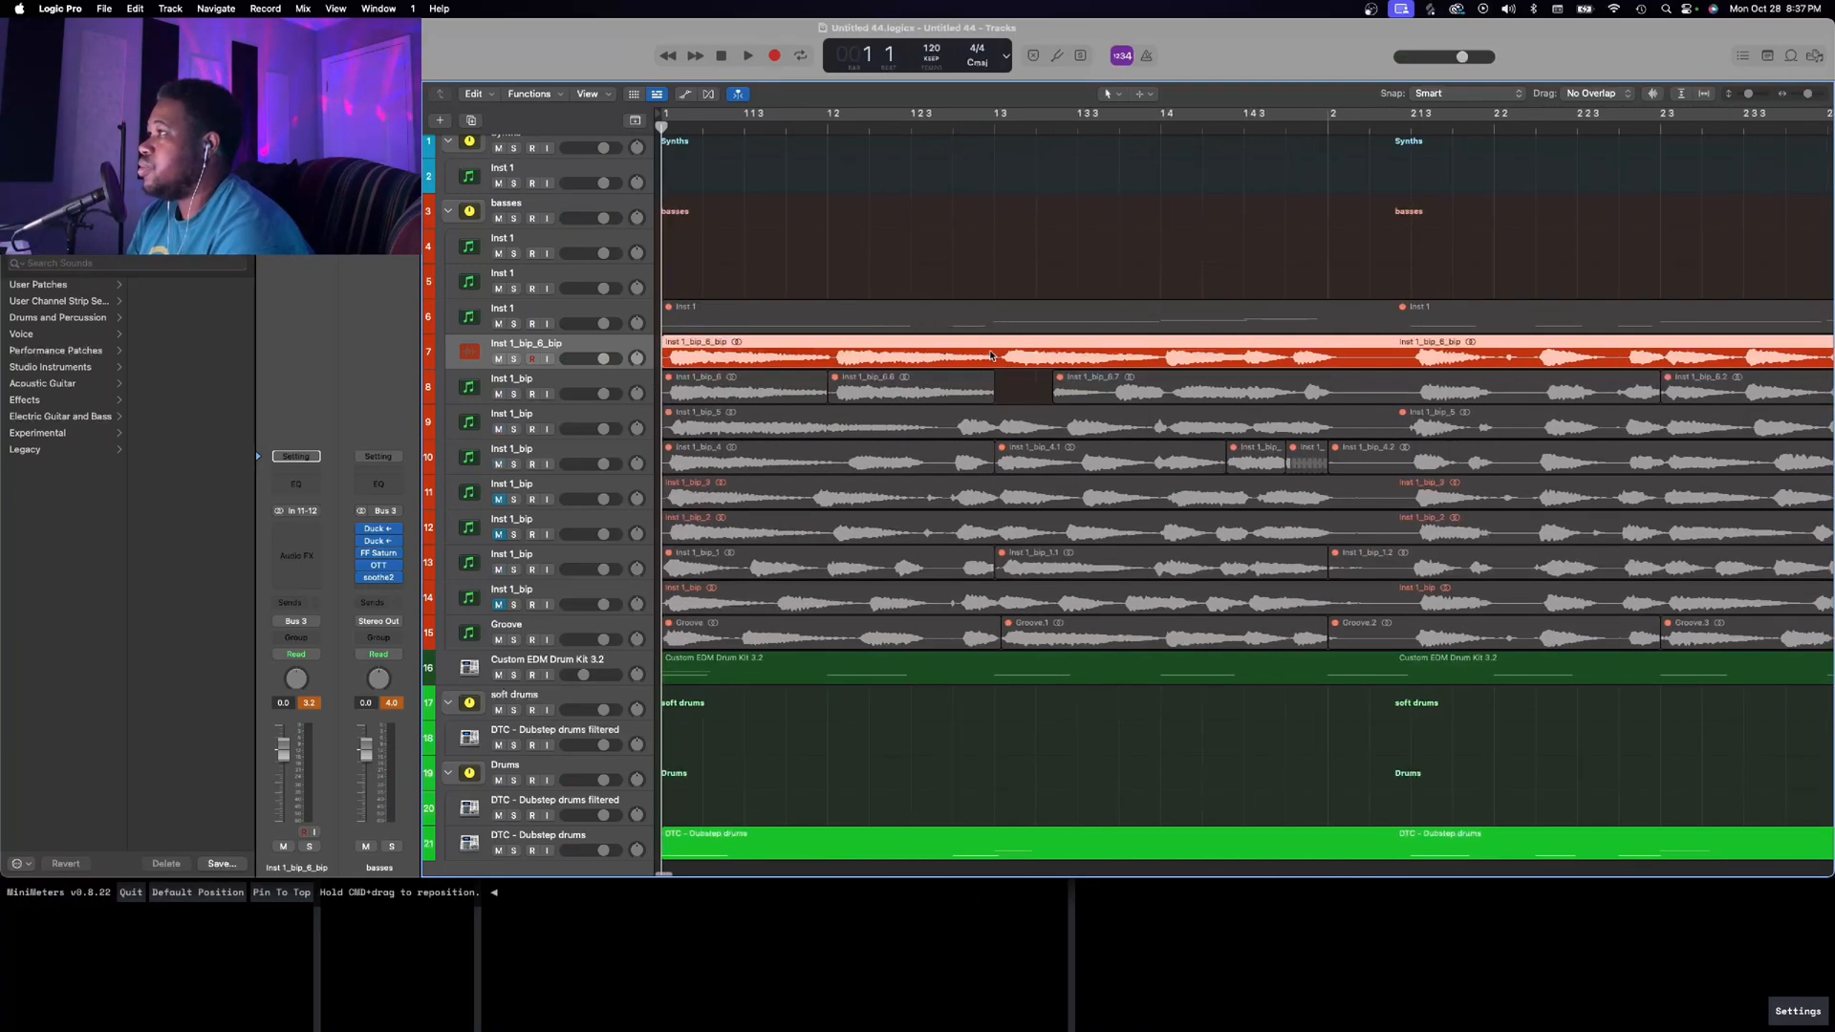
Insert a Channel EQ on the Inst 1_bip_6_bip track, view the bass spectrum during playback, and close the EQ window
scroll(908, 404, down, 5)
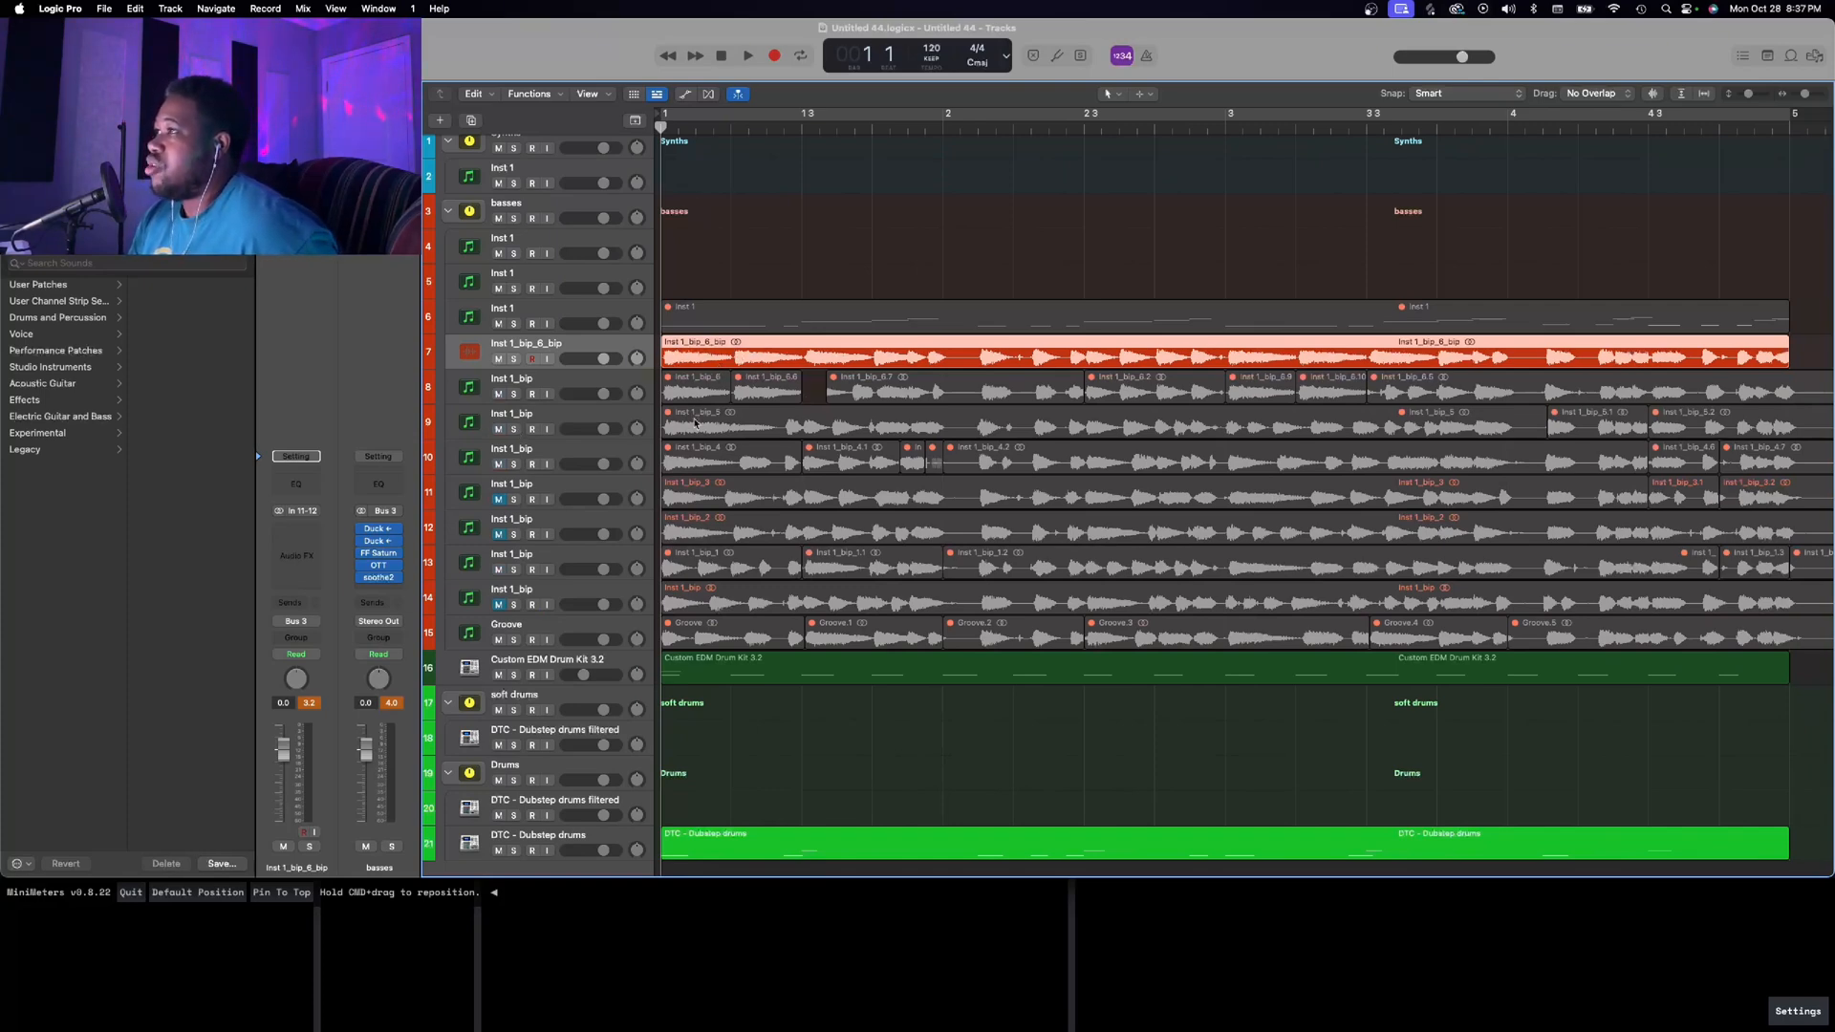
click(305, 483)
key(space)
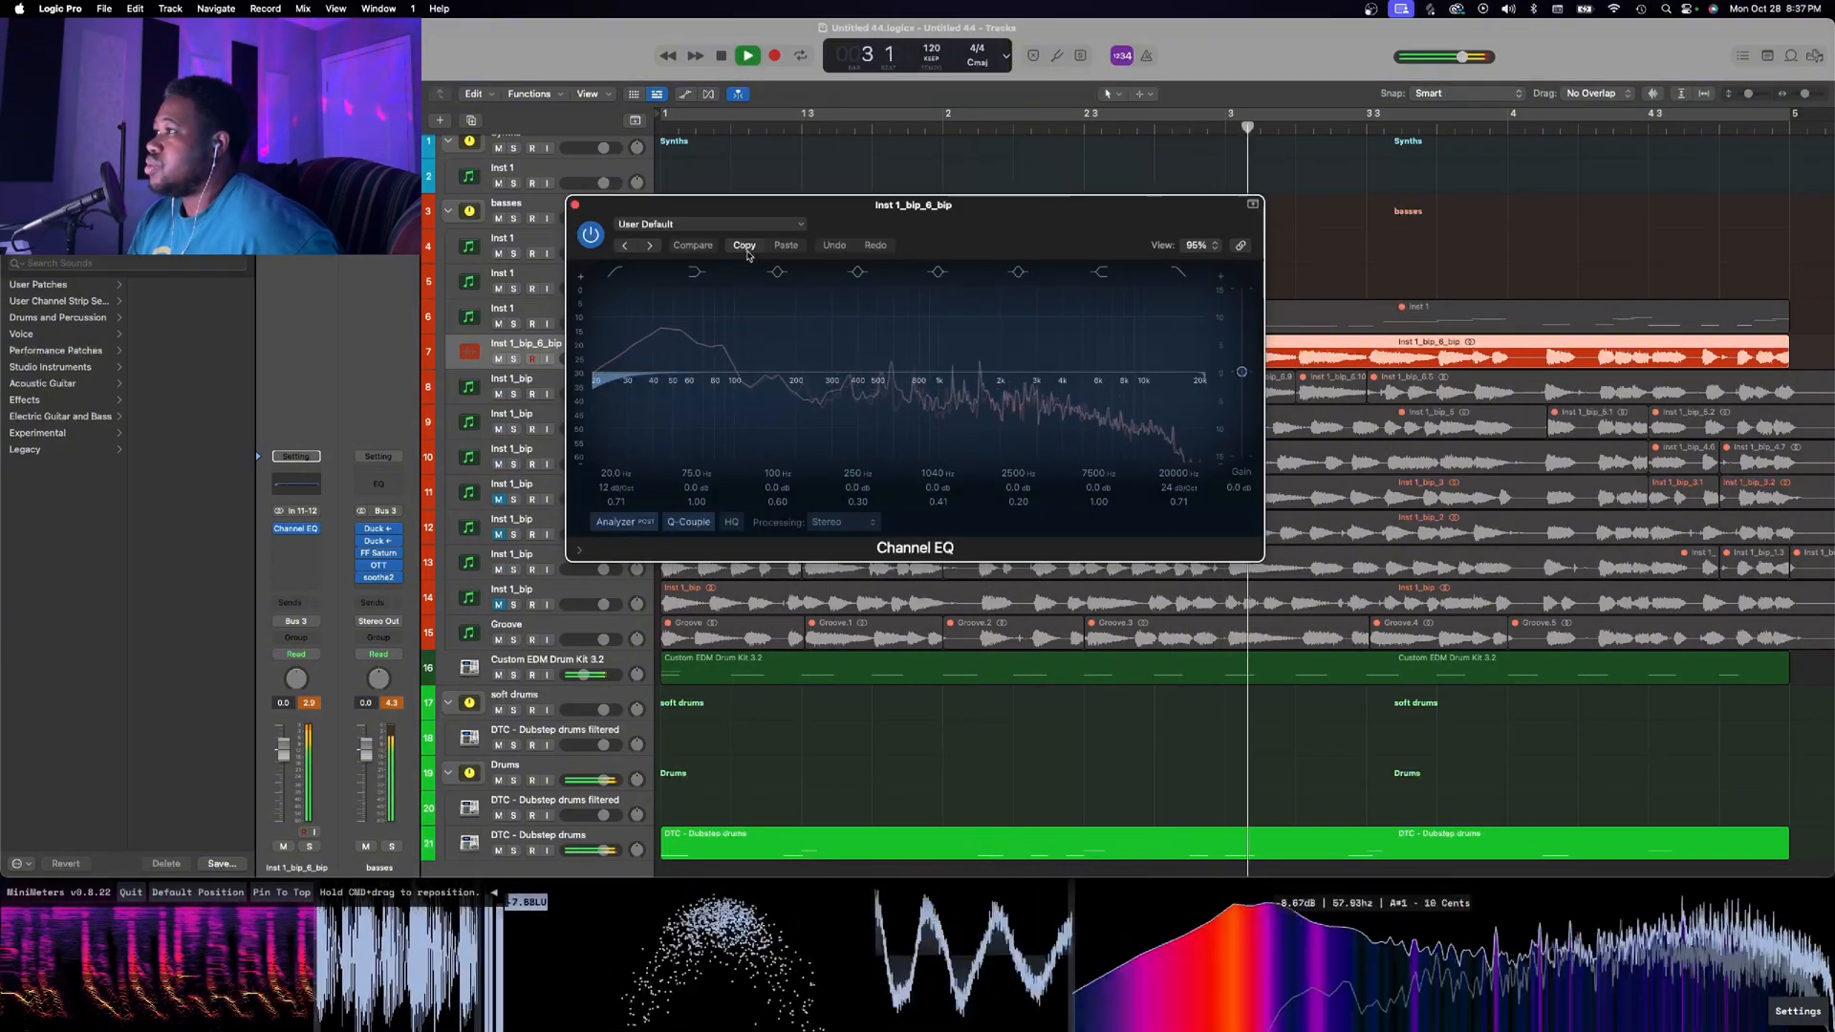
key(space)
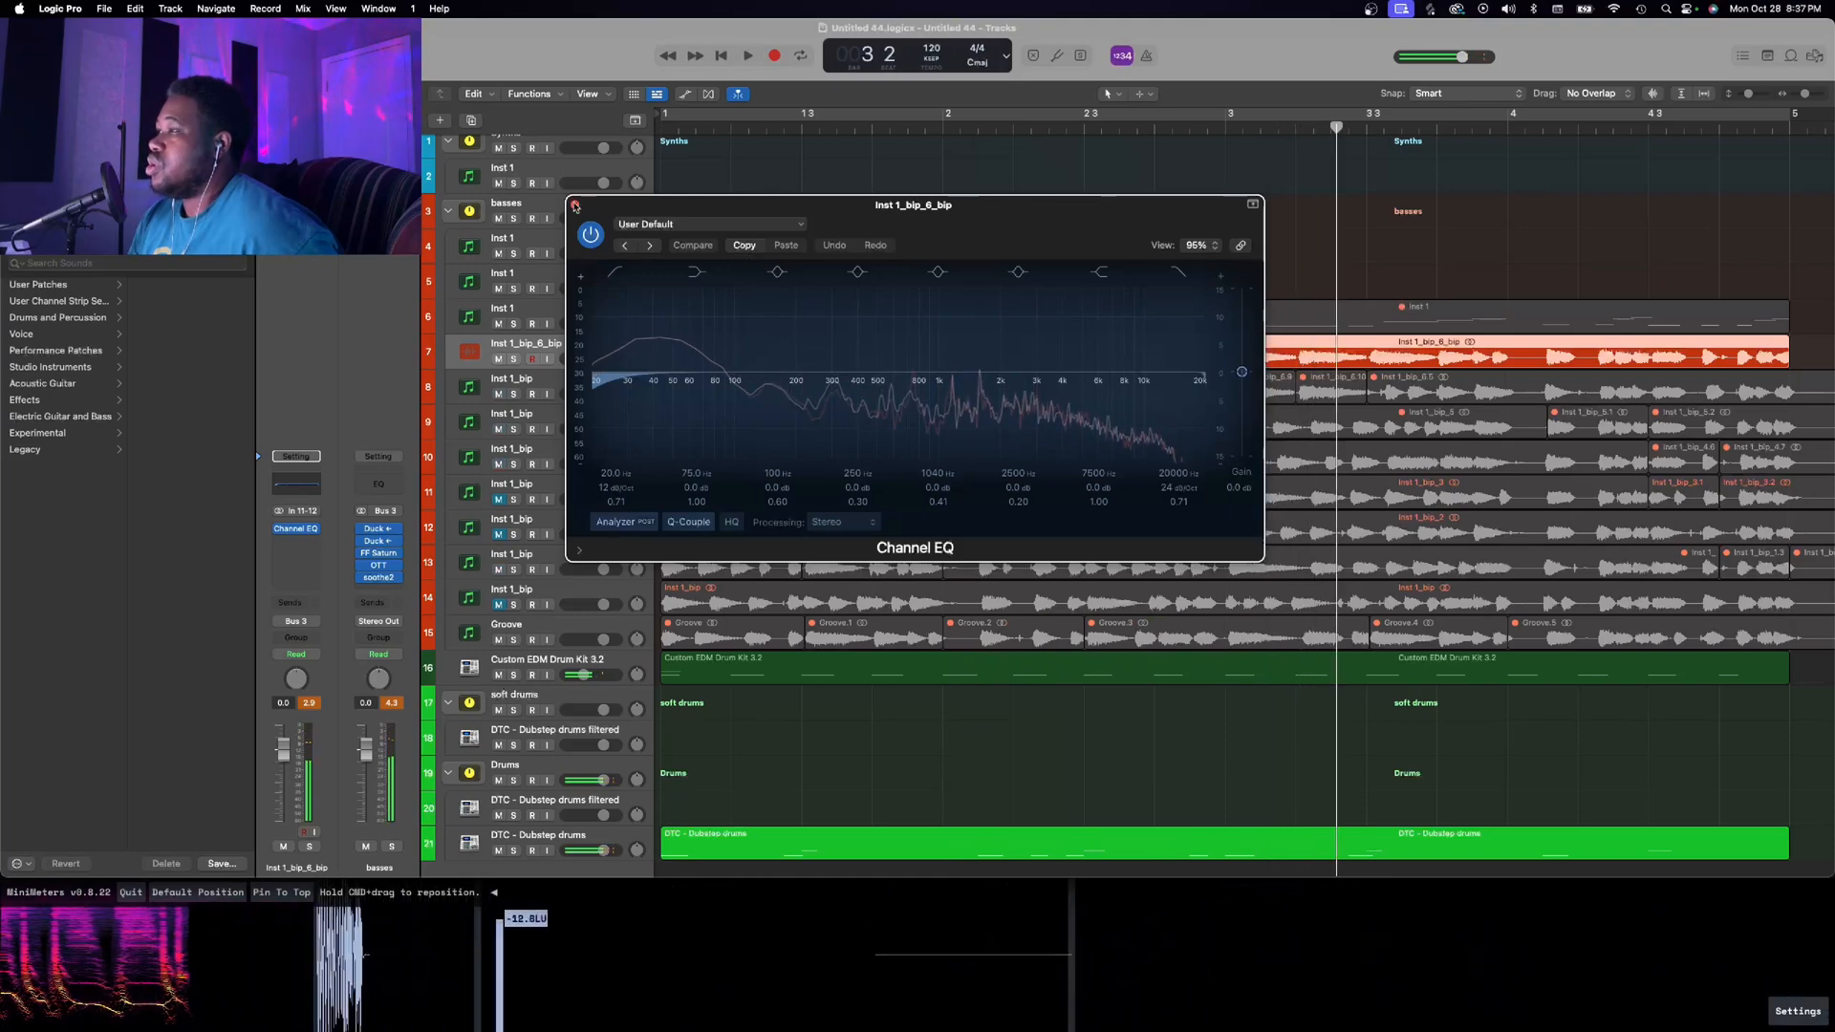
click(575, 203)
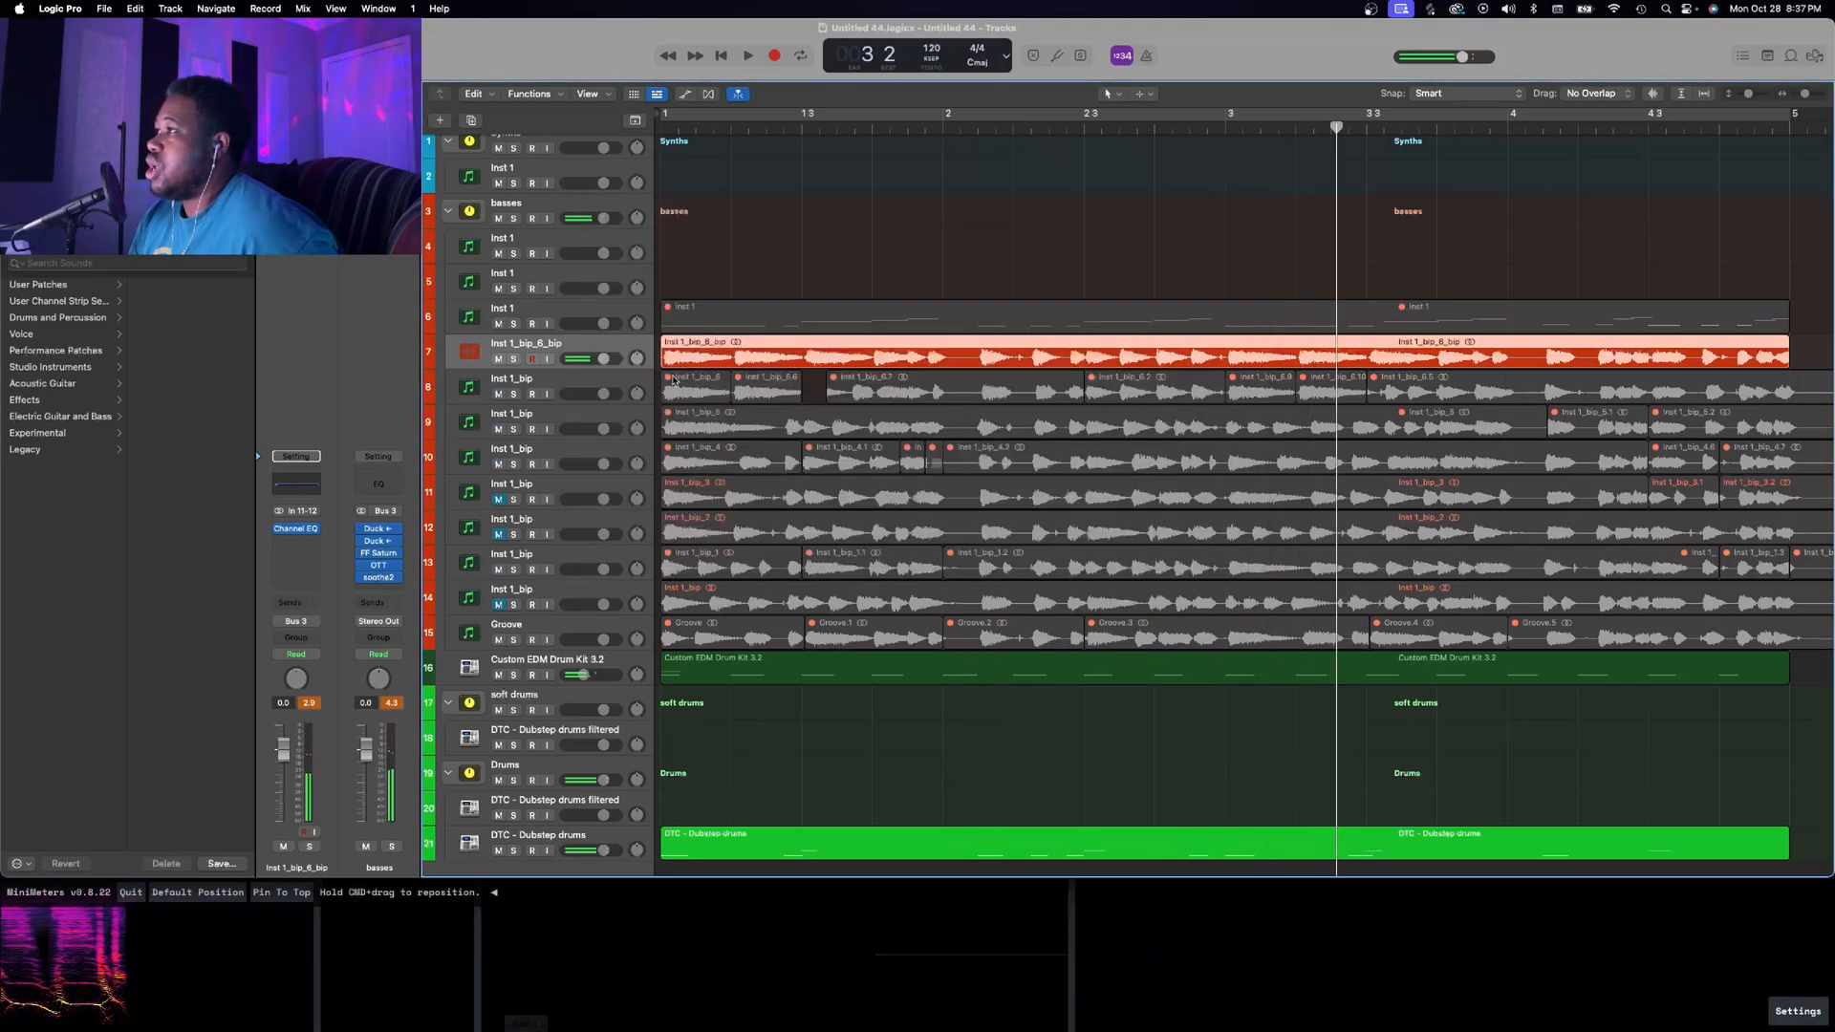
Insert Kilohearts Multipass before the Channel EQ on the Inst 1_bip_6_bip track and disable its highest band
click(306, 526)
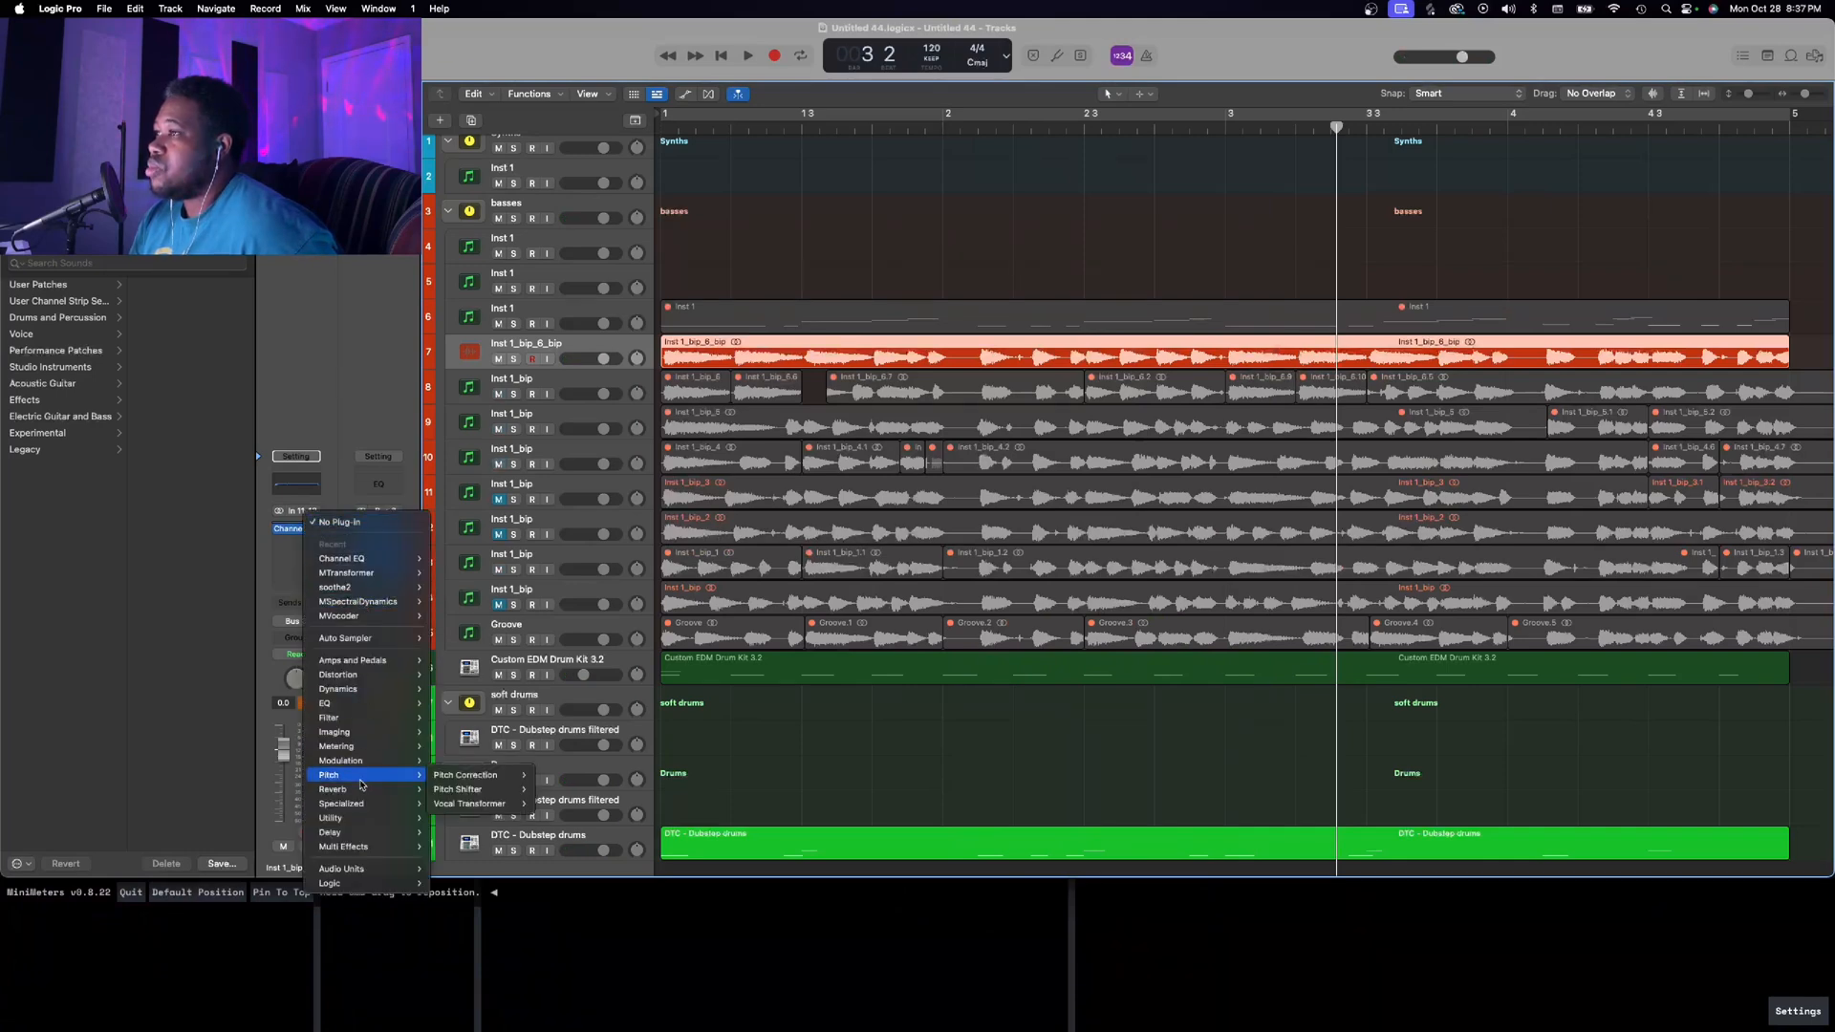
mouse_move(357, 870)
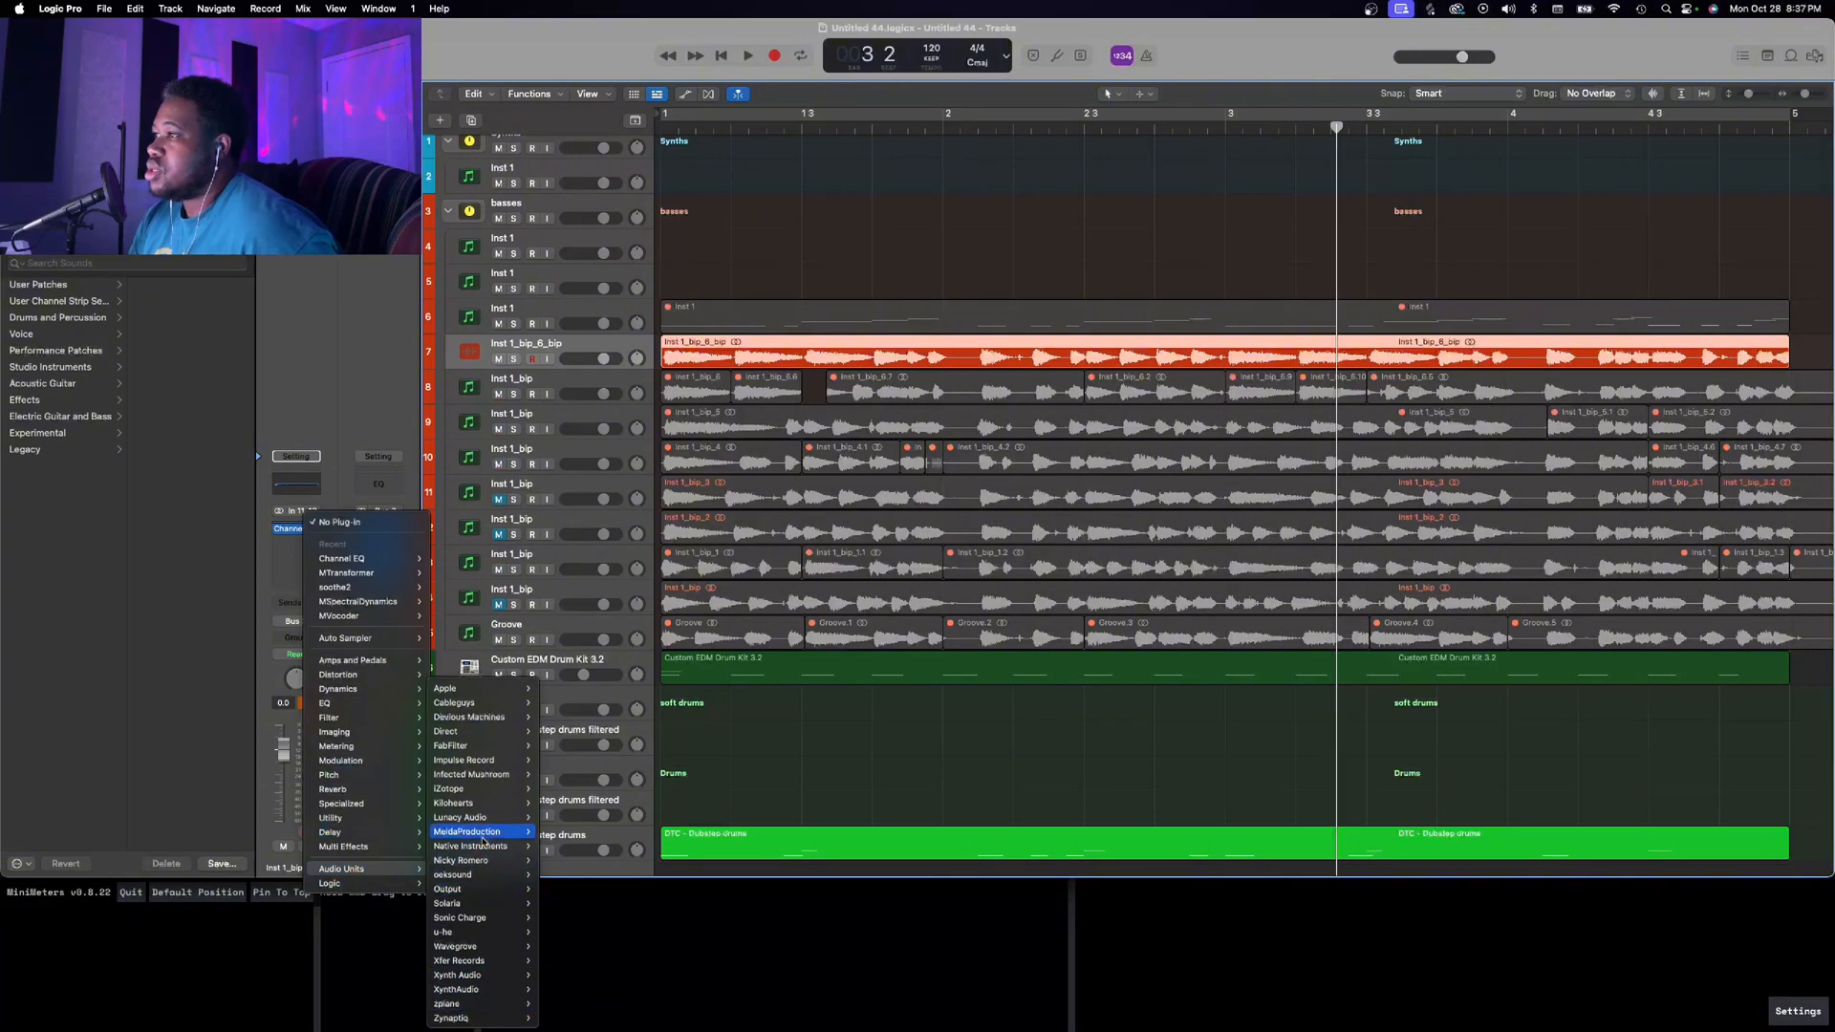
mouse_move(486, 838)
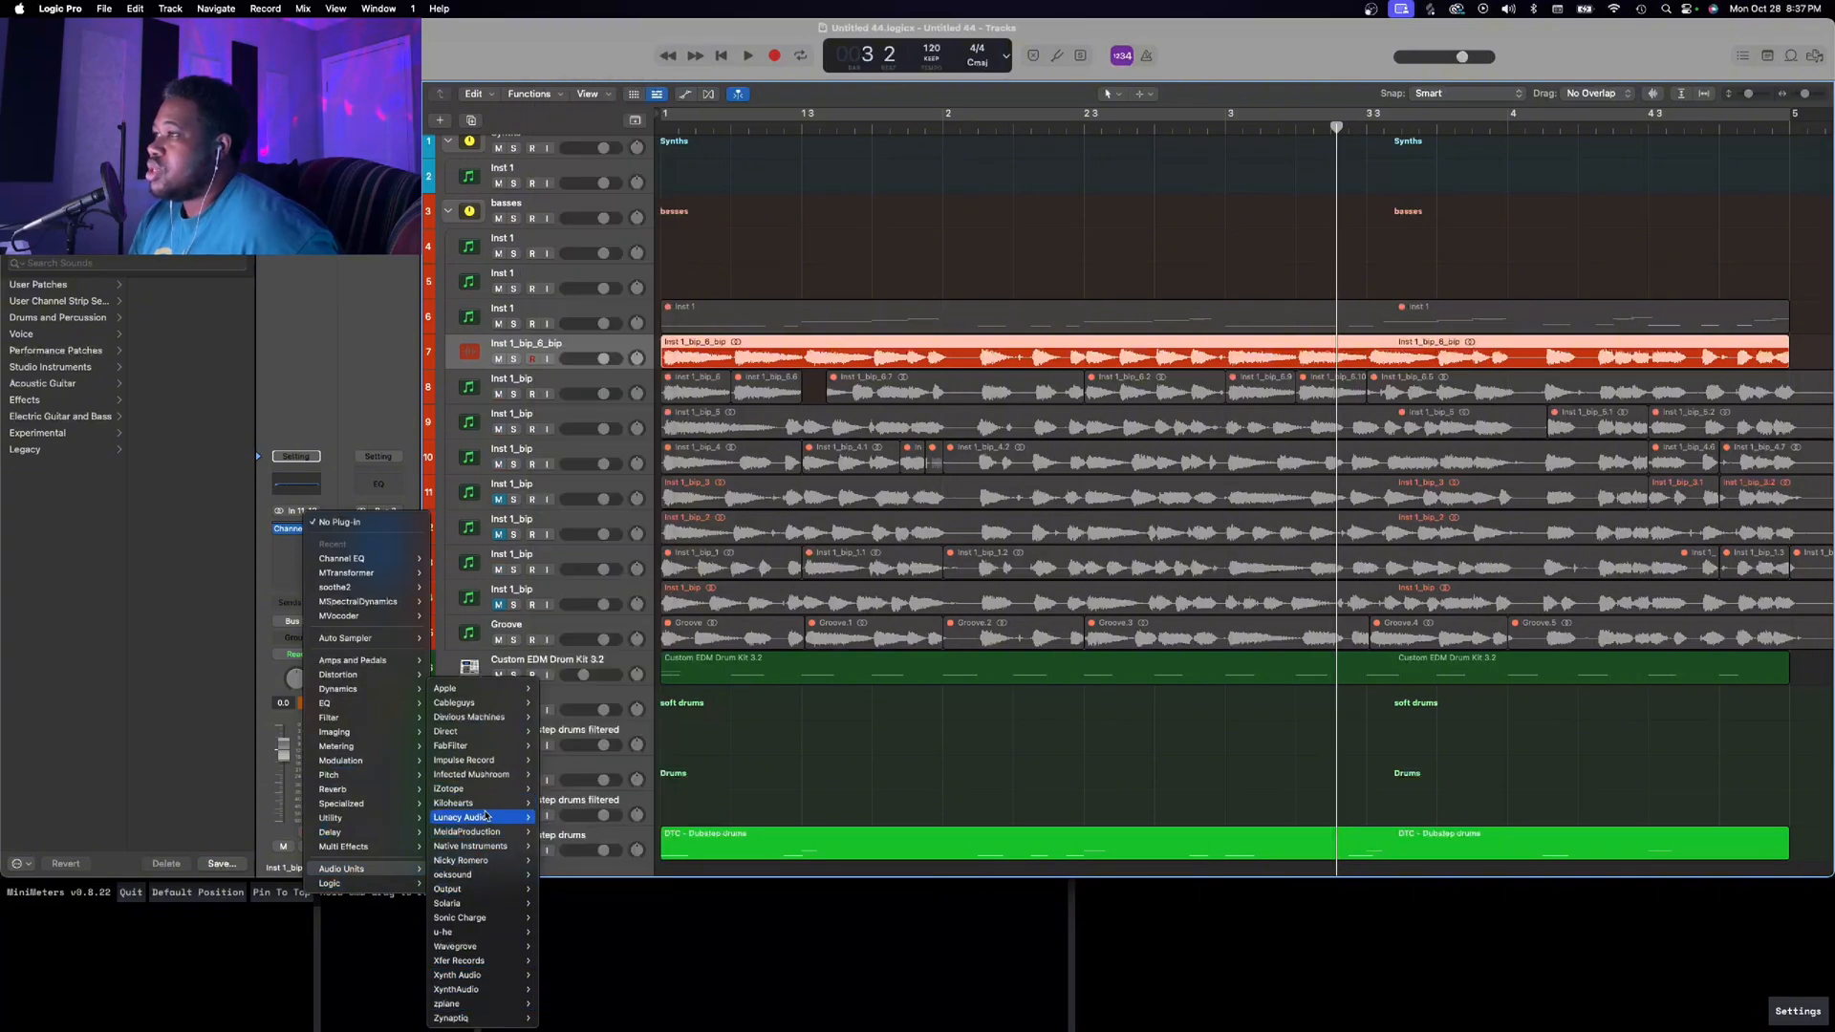
mouse_move(488, 806)
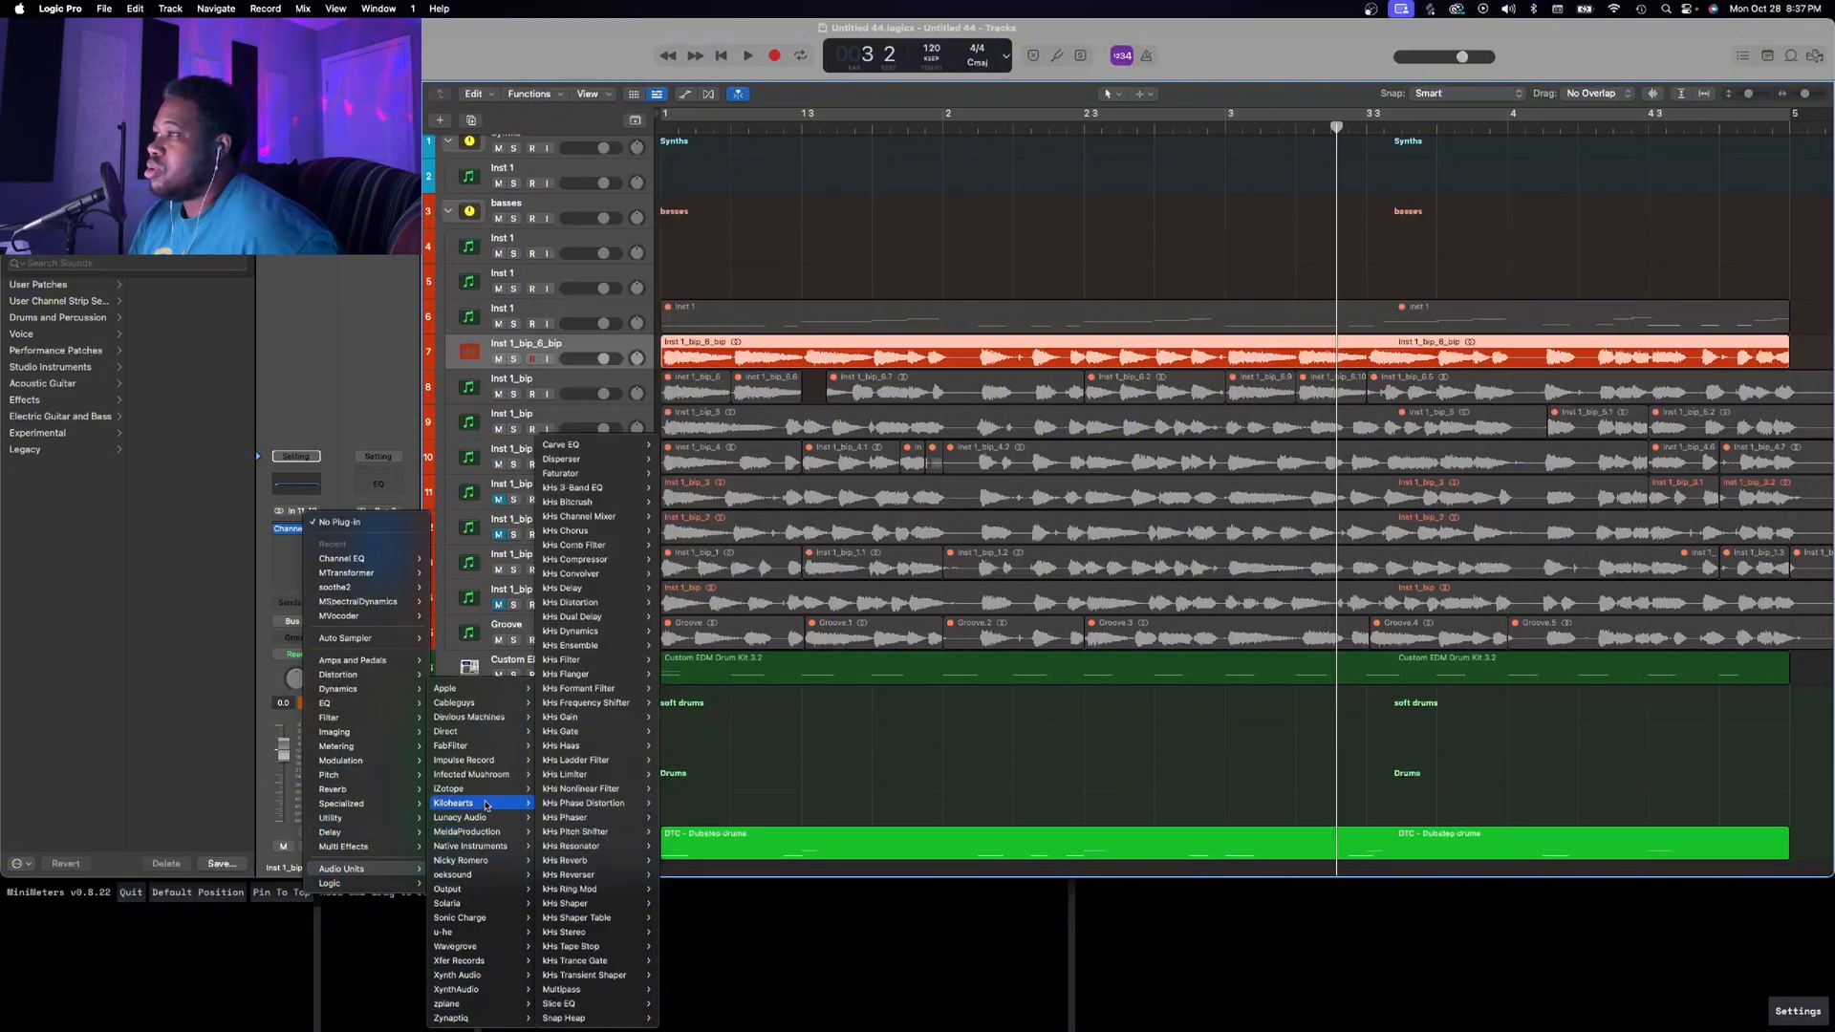
click(561, 990)
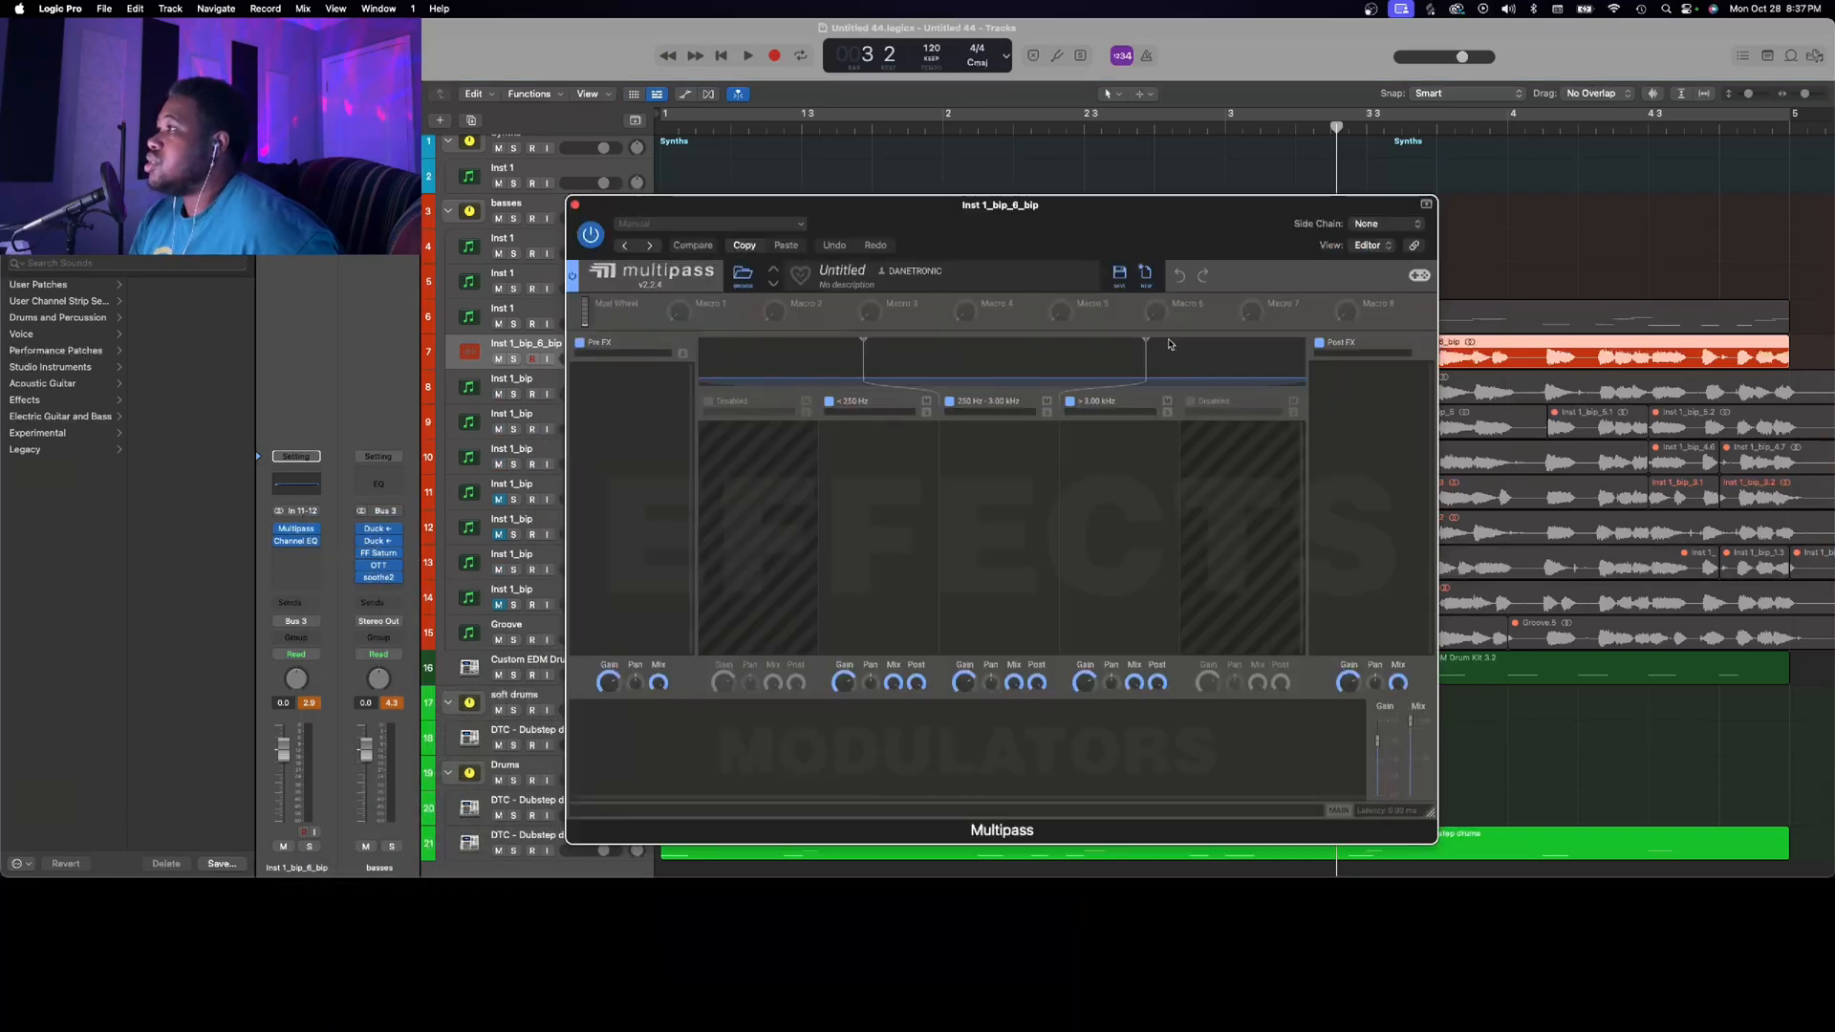
click(1067, 402)
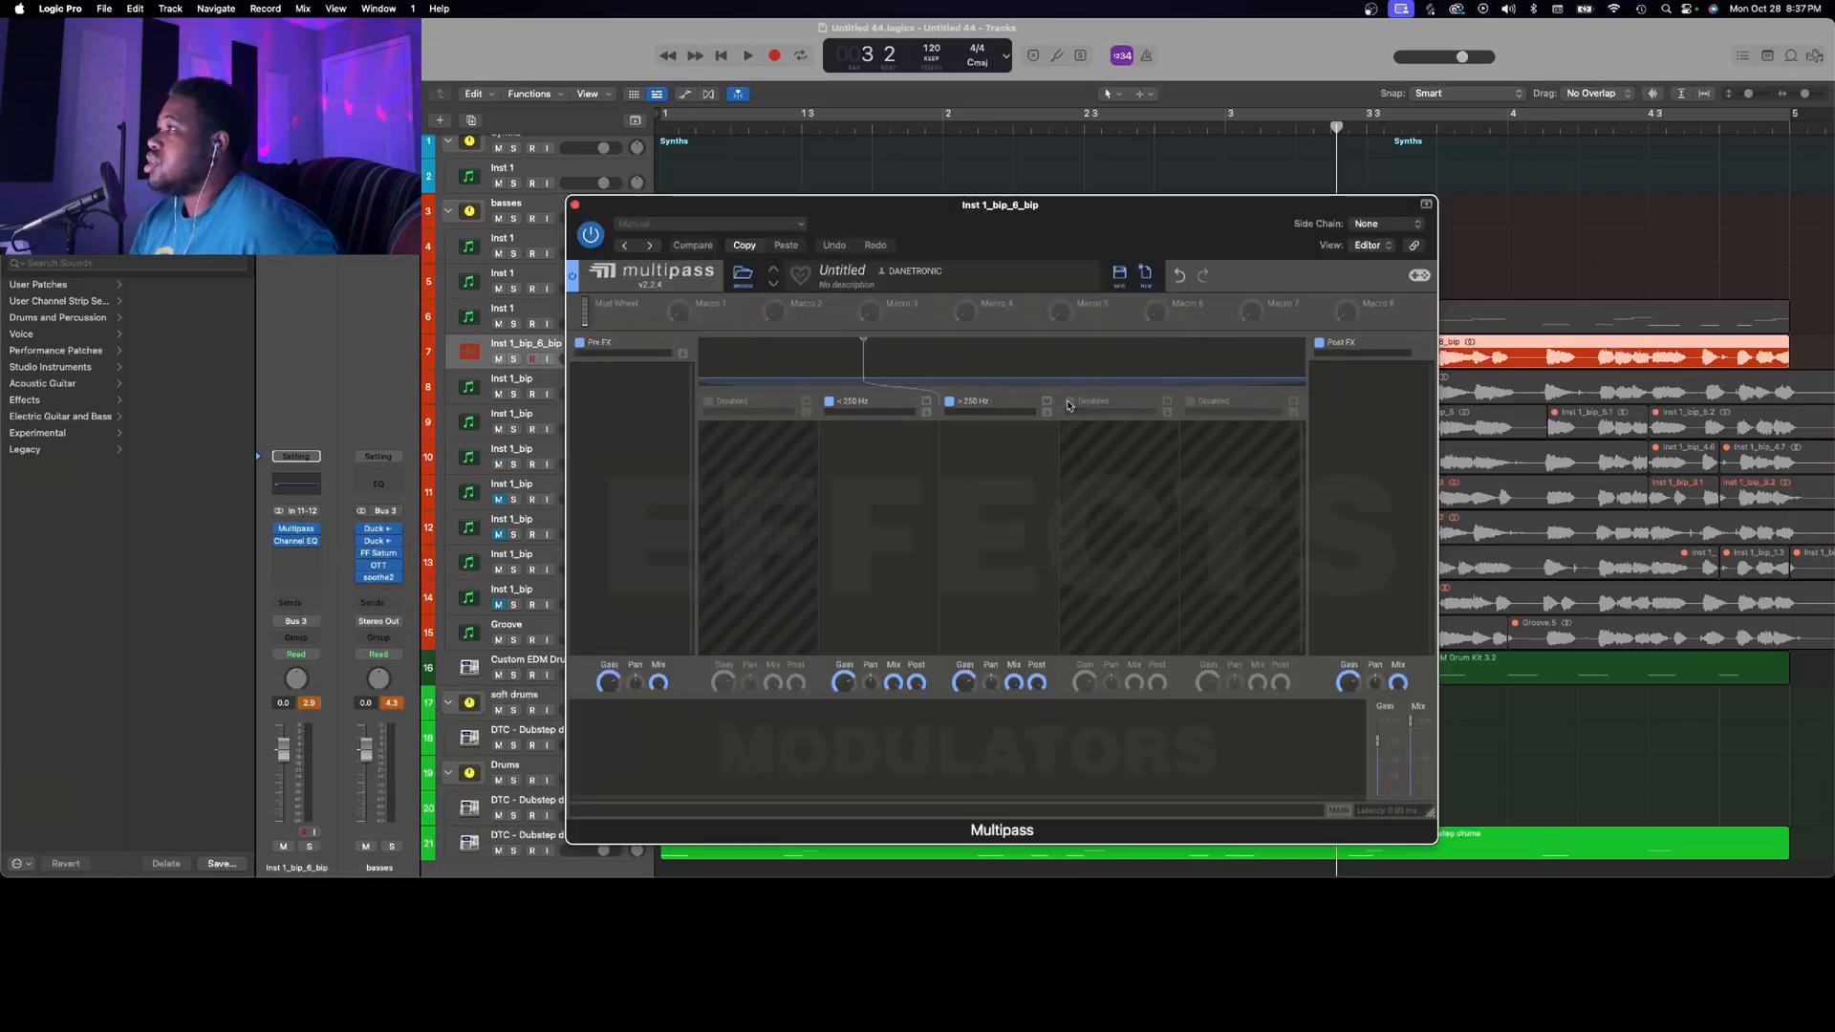
Add a Snap Heap to the Multipass band above 250 Hz and load the user preset VR - ALL IN ONE
click(1021, 436)
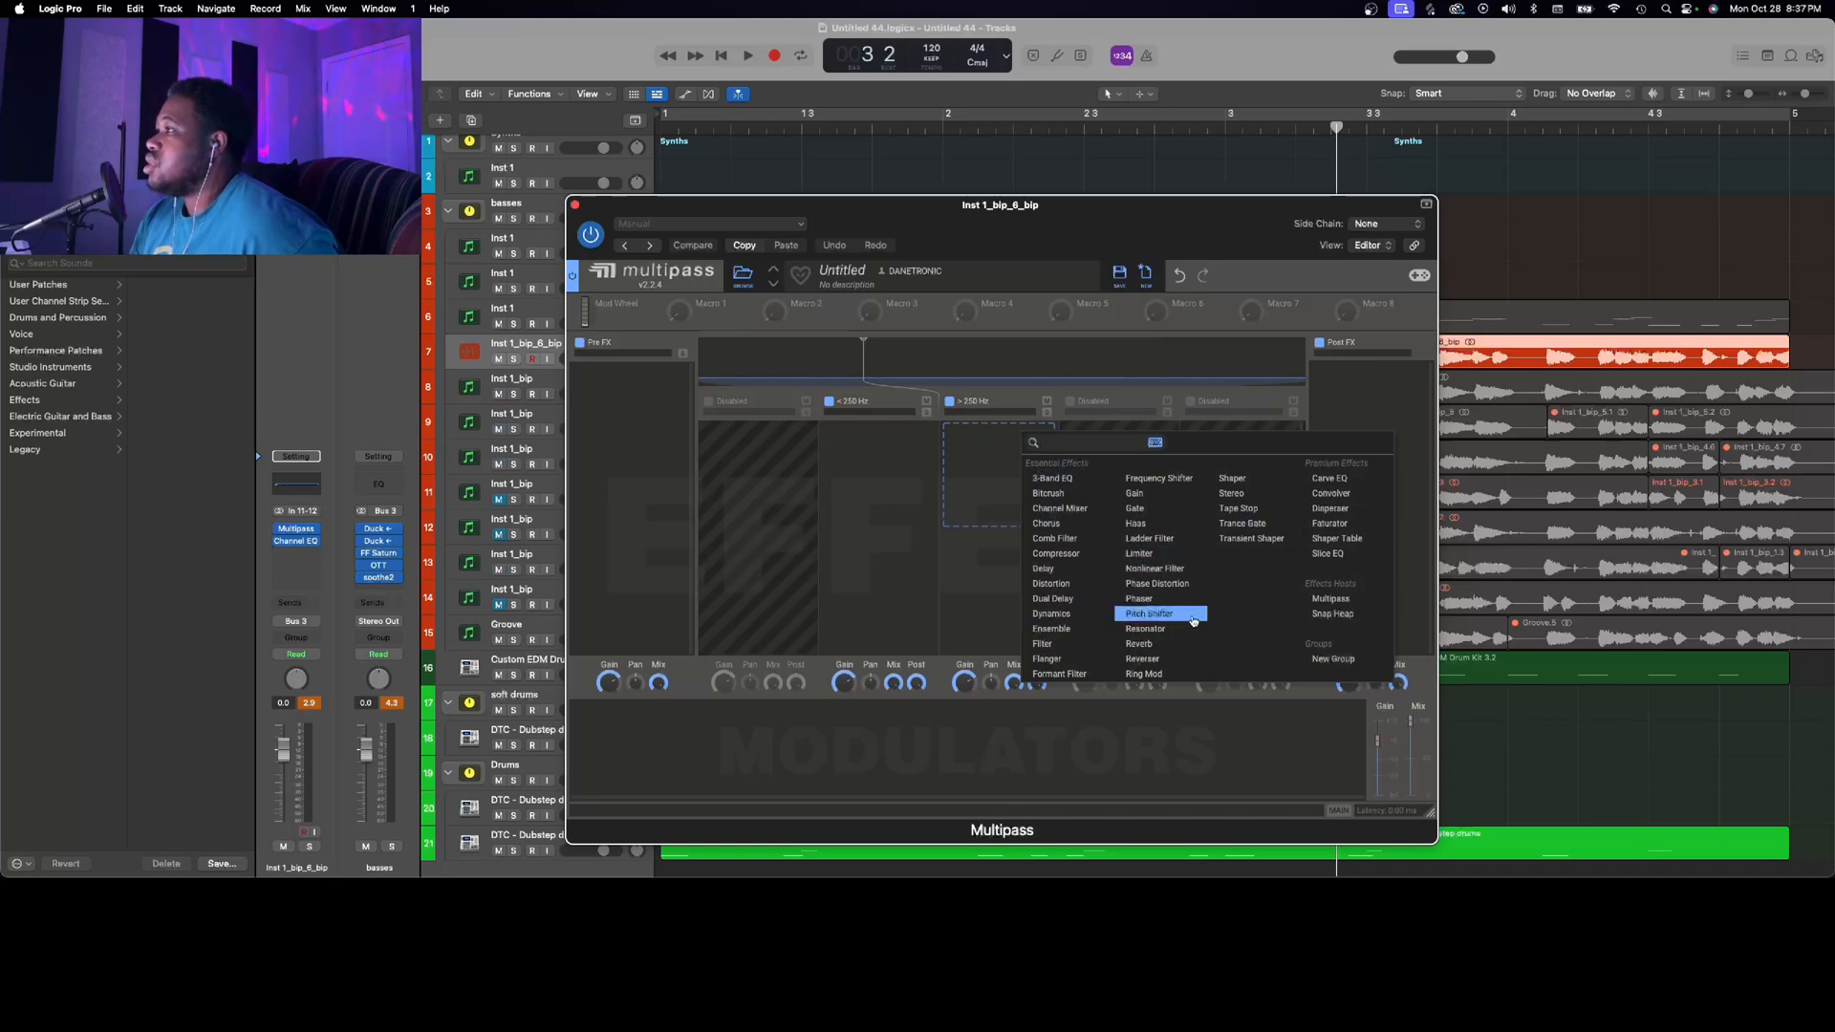
click(1323, 615)
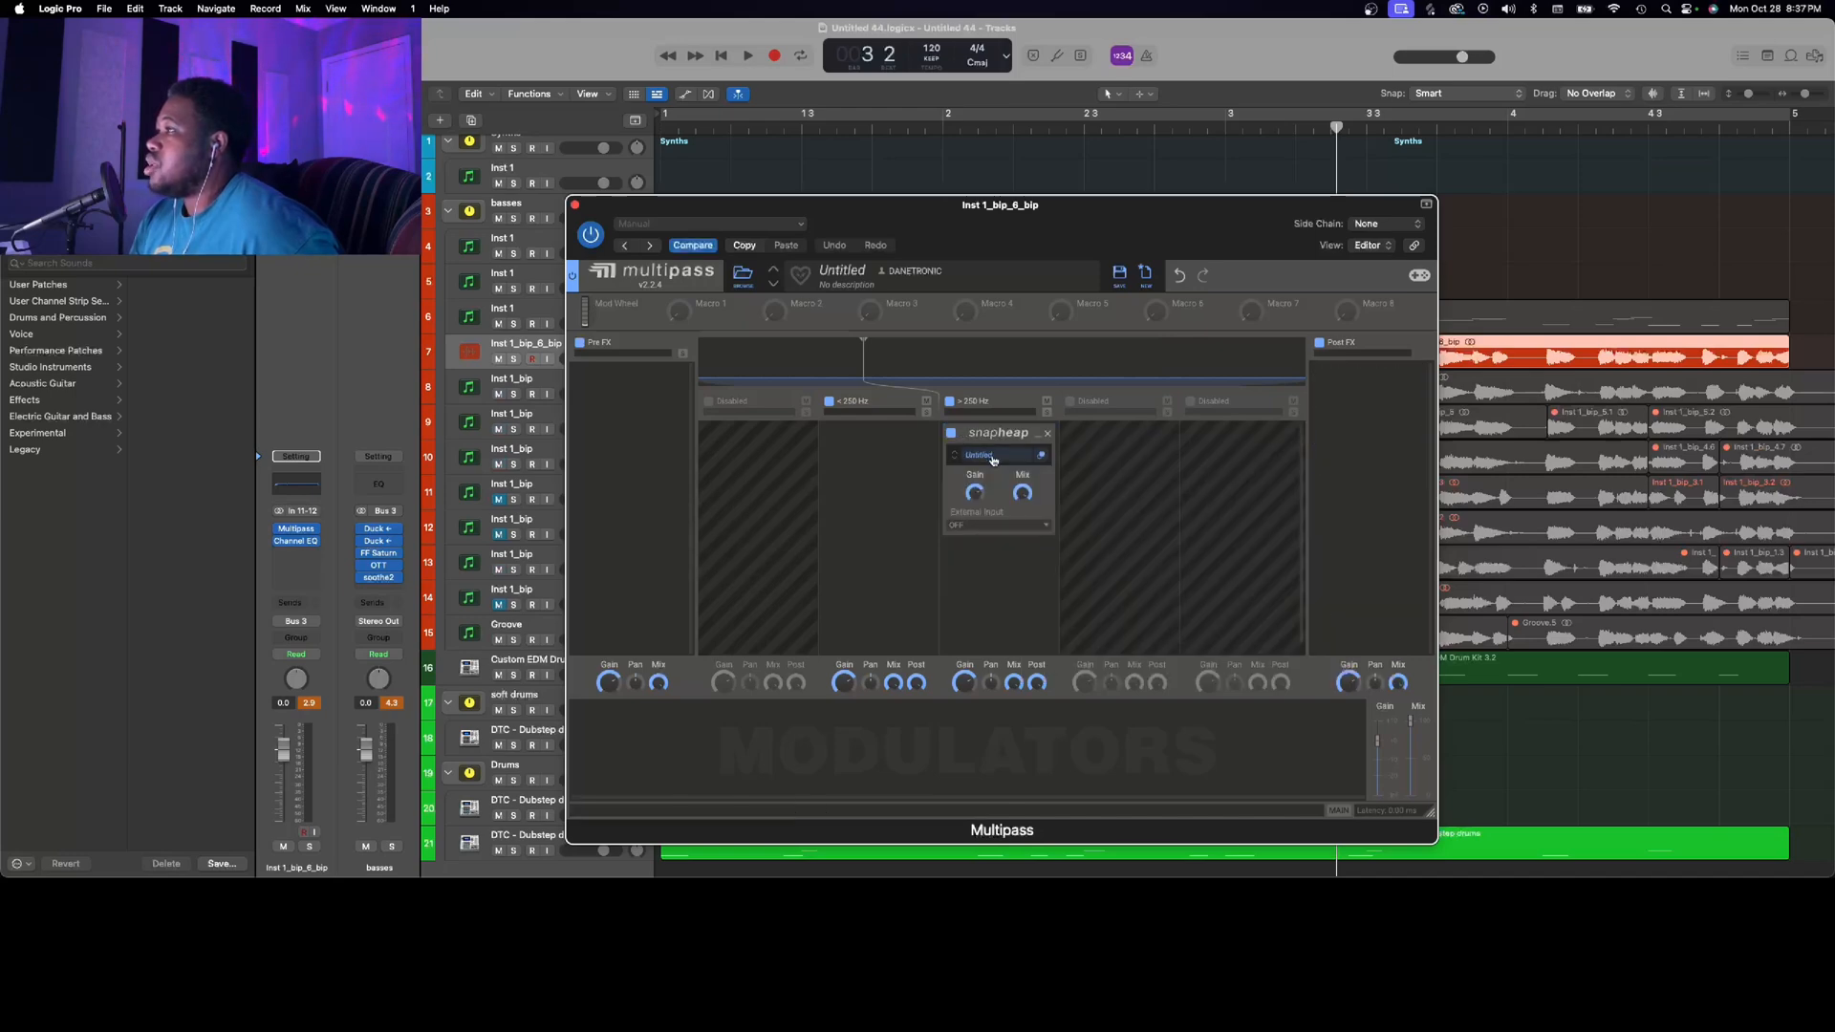
click(994, 461)
click(1023, 507)
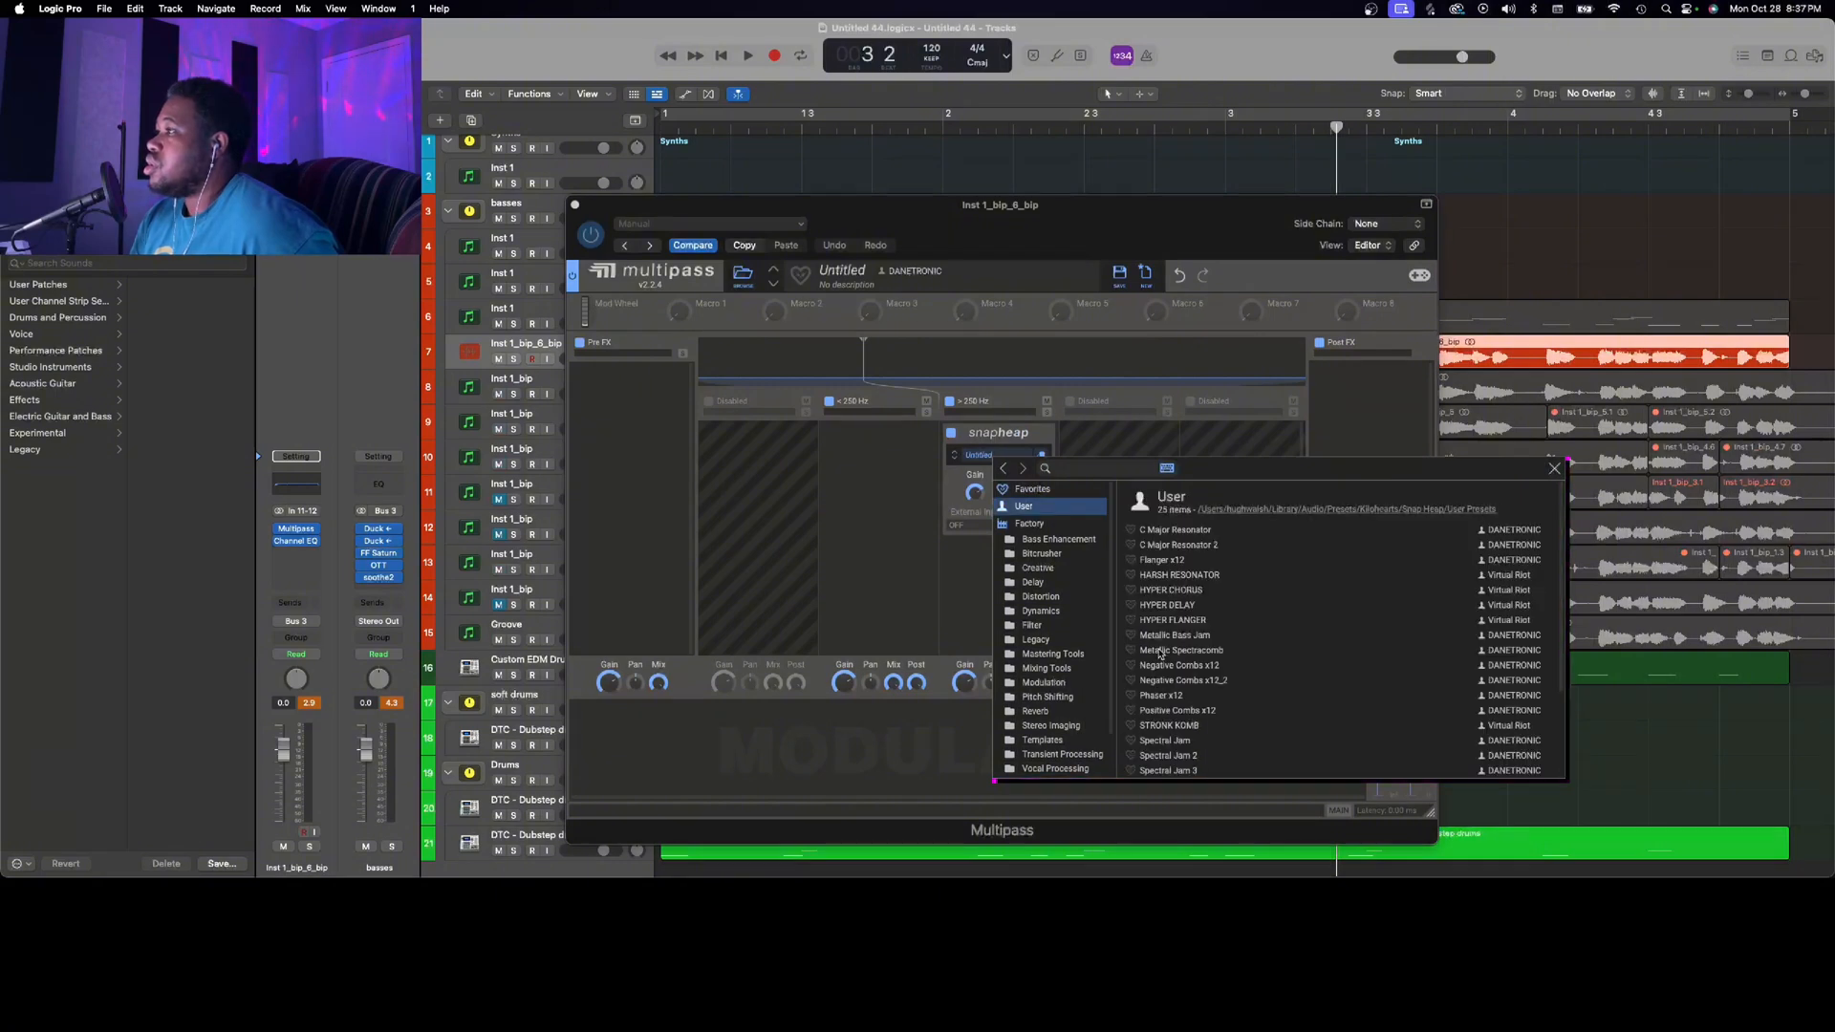
scroll(1159, 653, down, 4)
click(1165, 742)
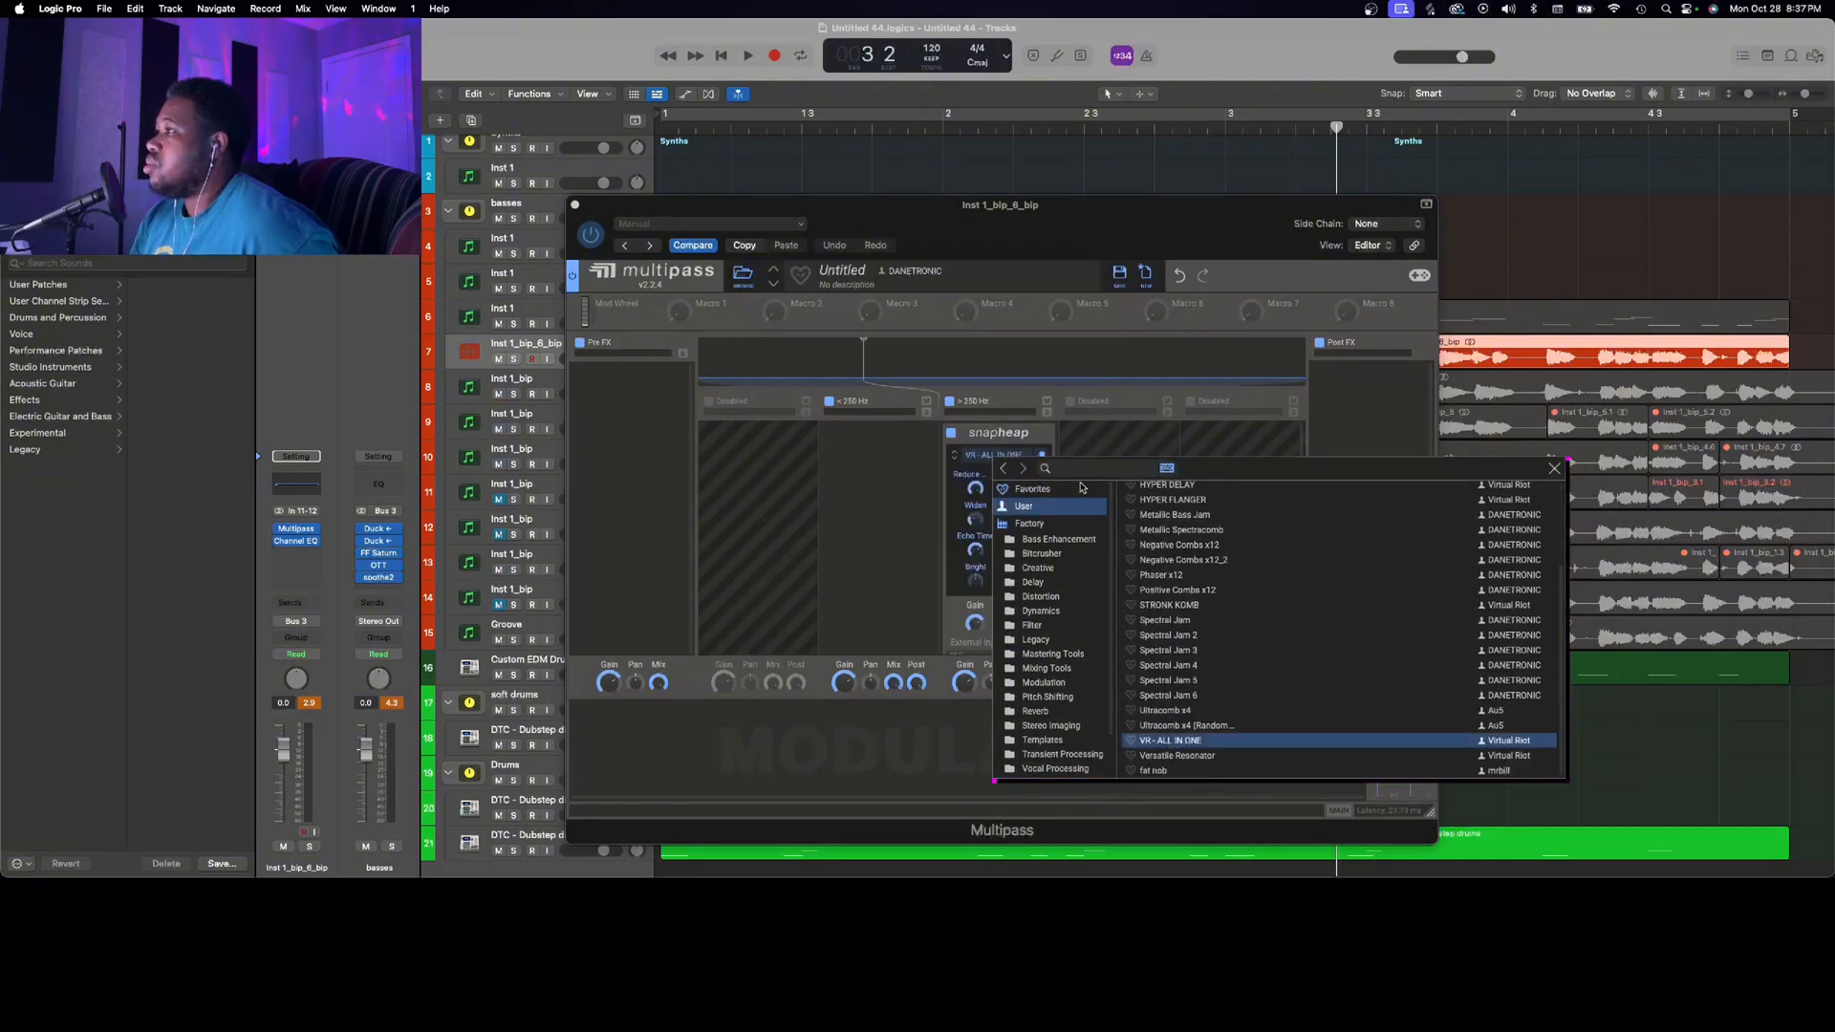
click(1178, 391)
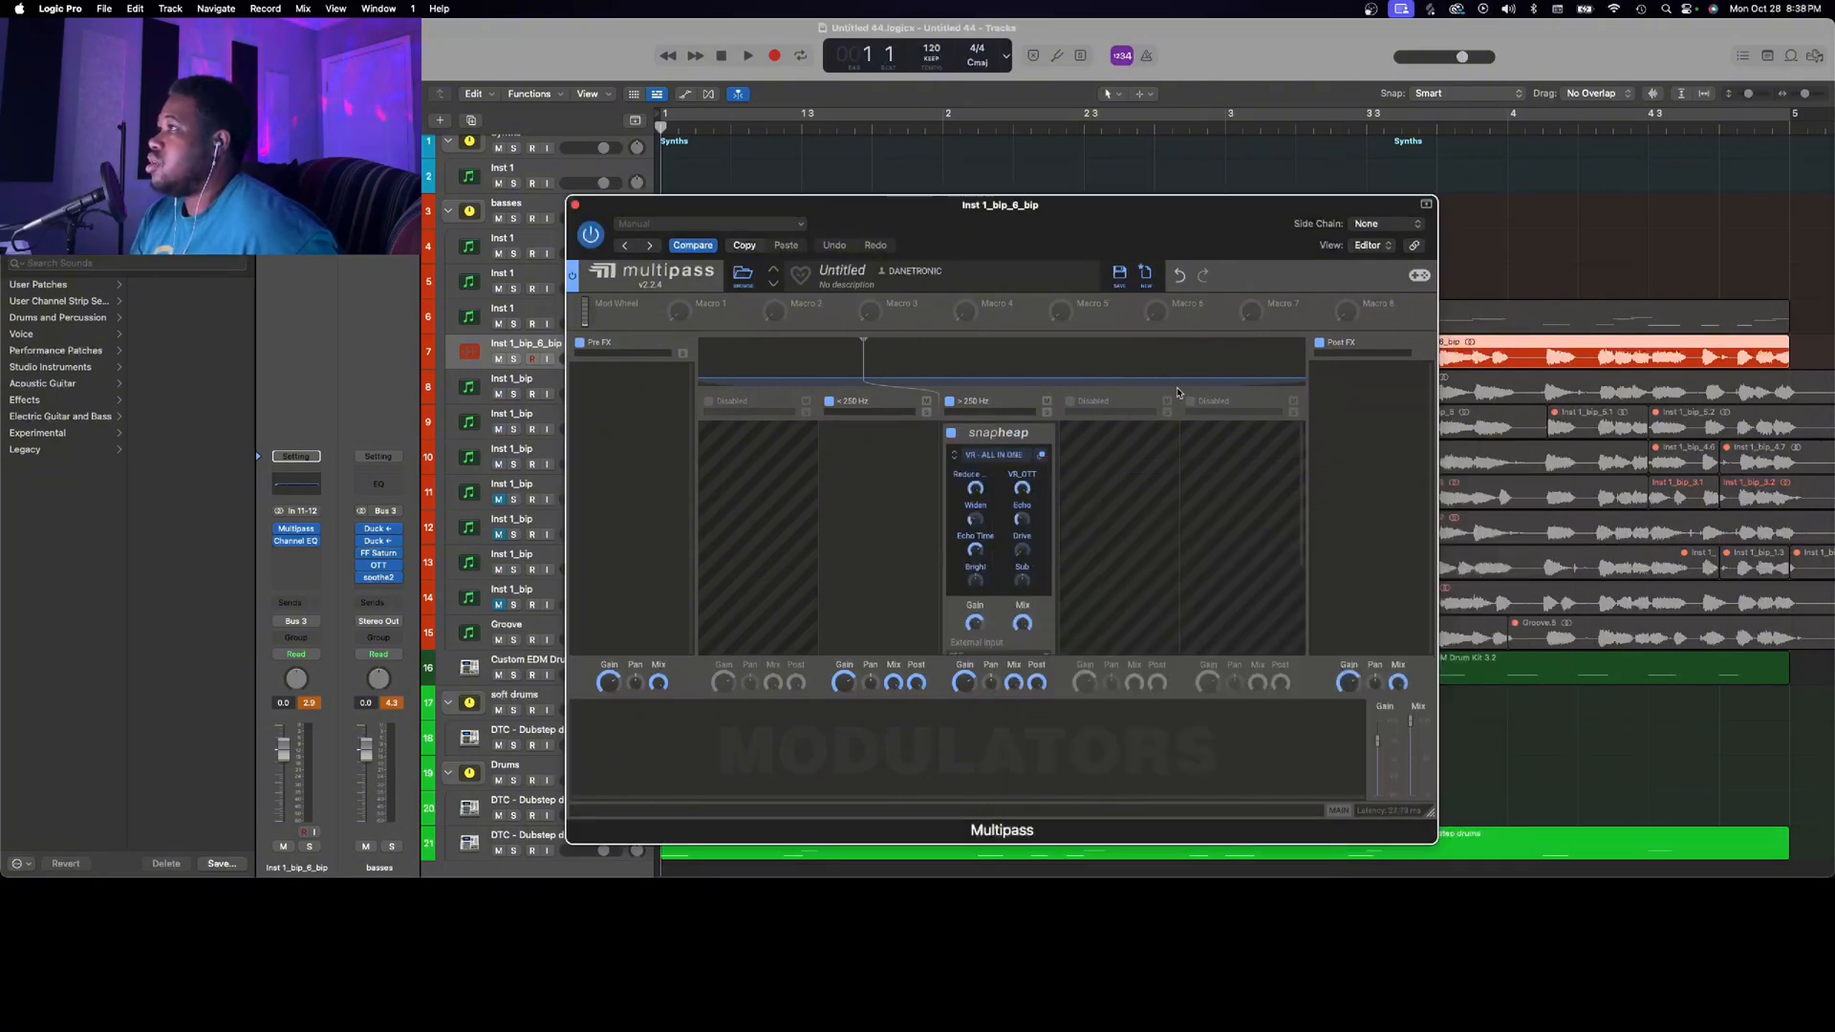
Play the arrangement with Multipass active on the resampled bass, and close the plug-in window
key(space)
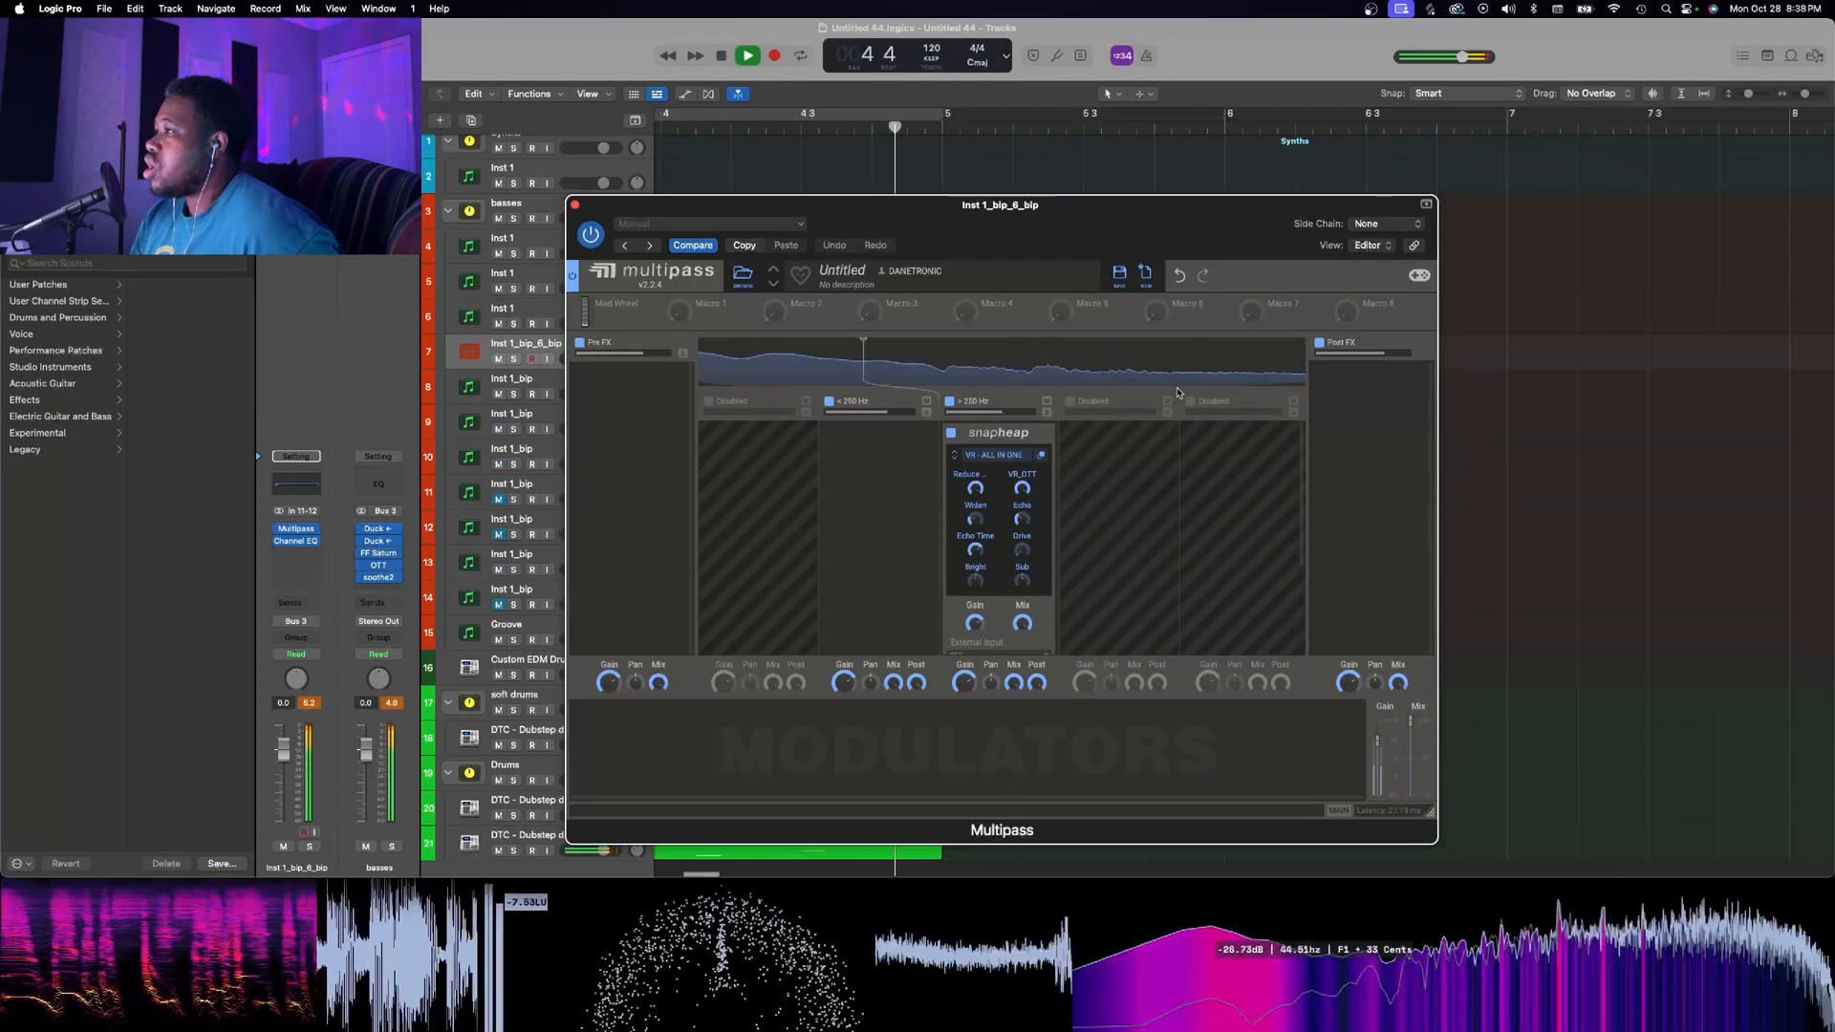
key(space)
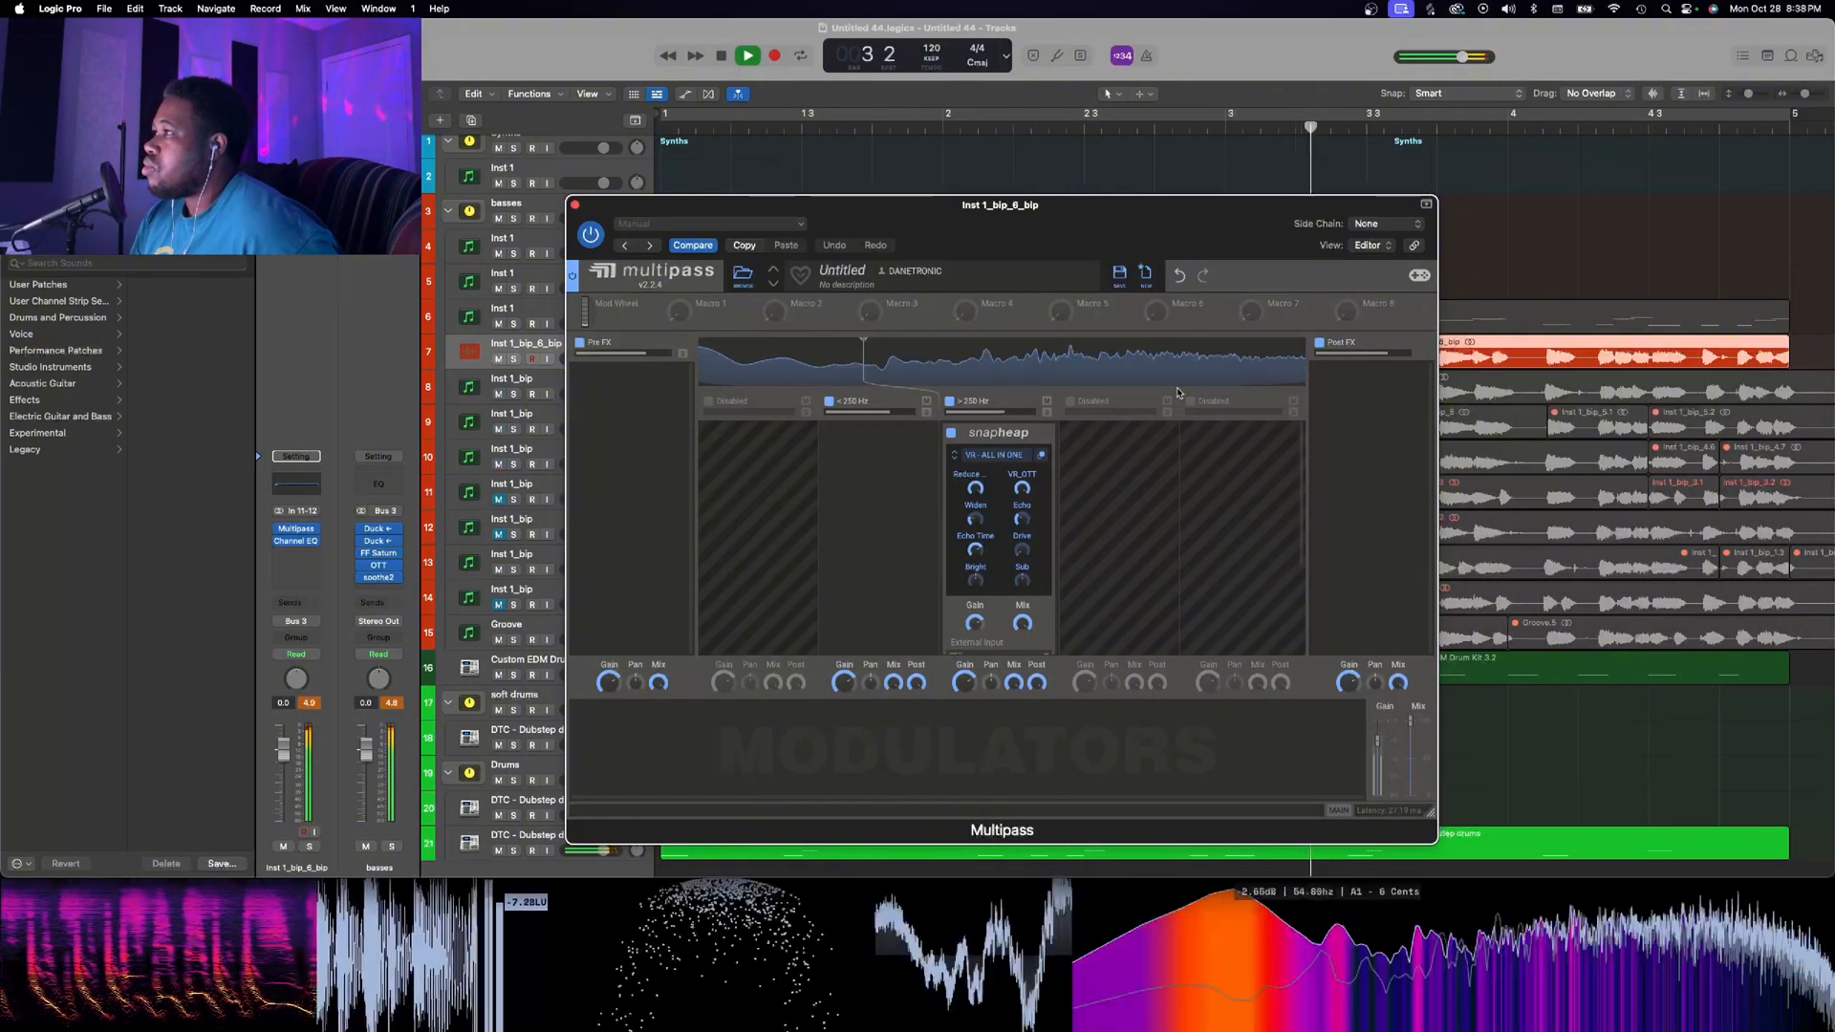
click(574, 206)
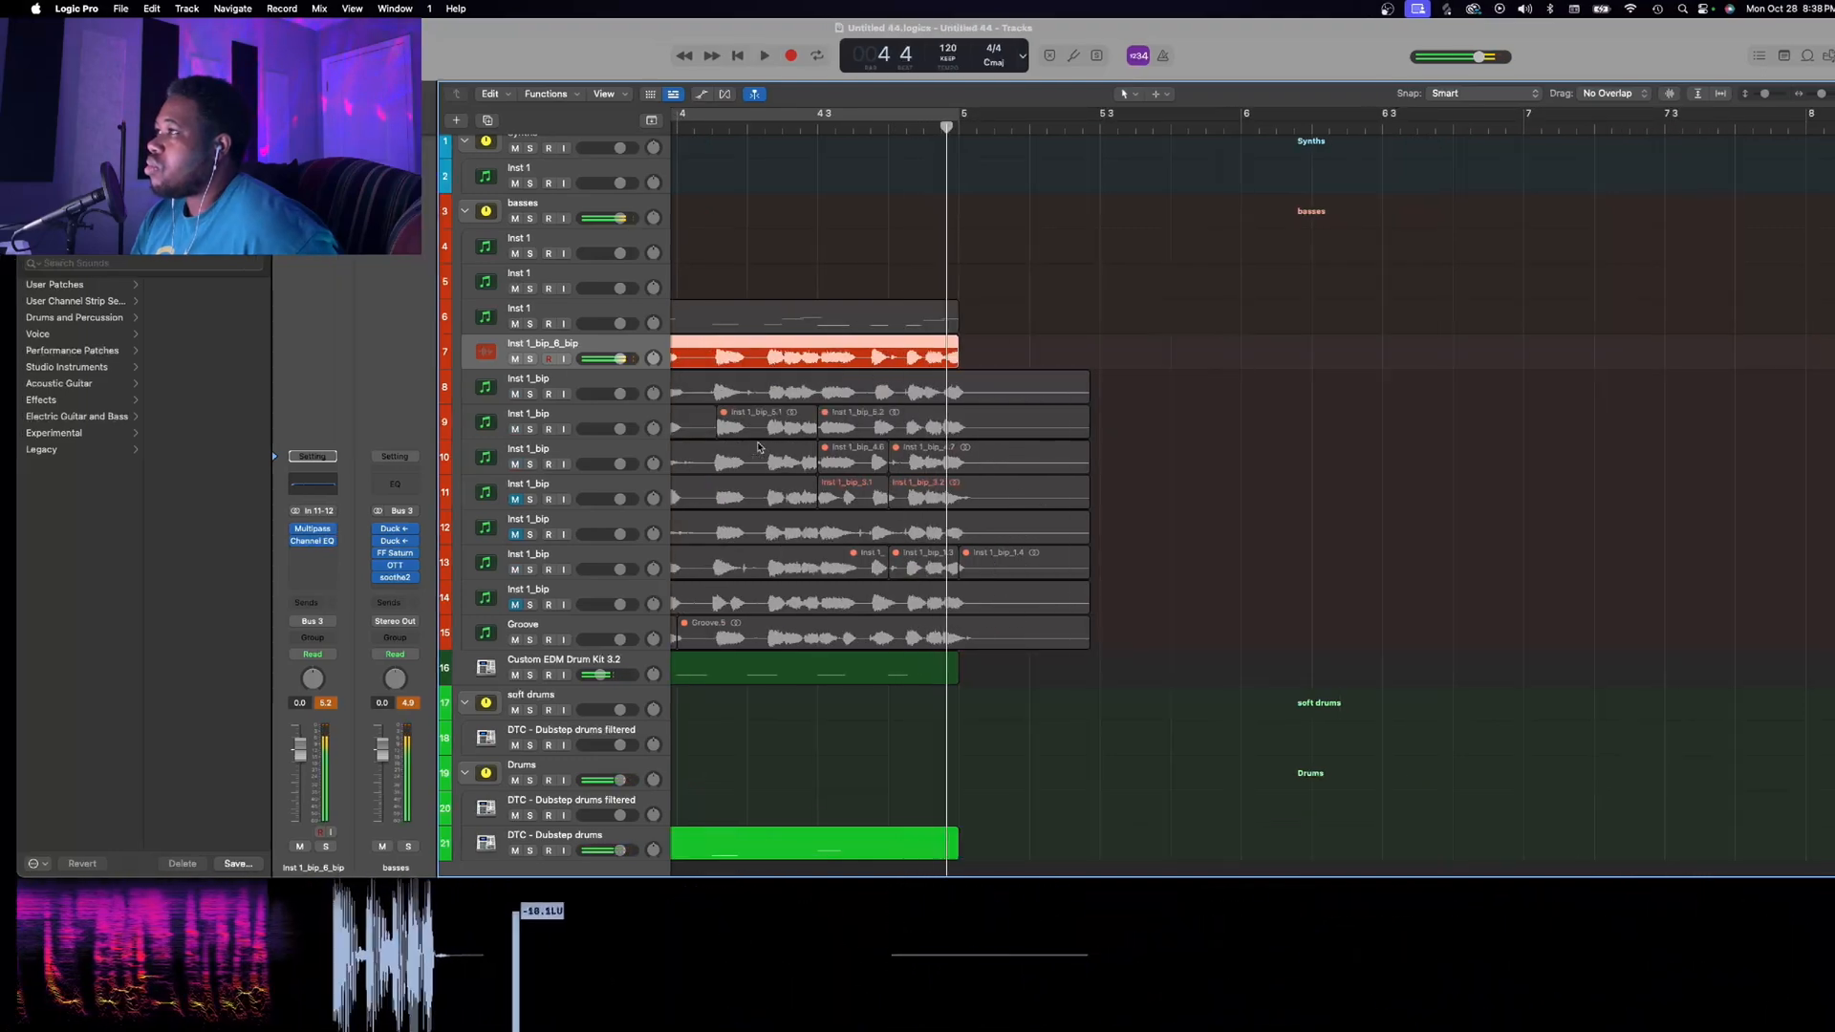
scroll(880, 329, left, 3)
scroll(881, 329, left, 5)
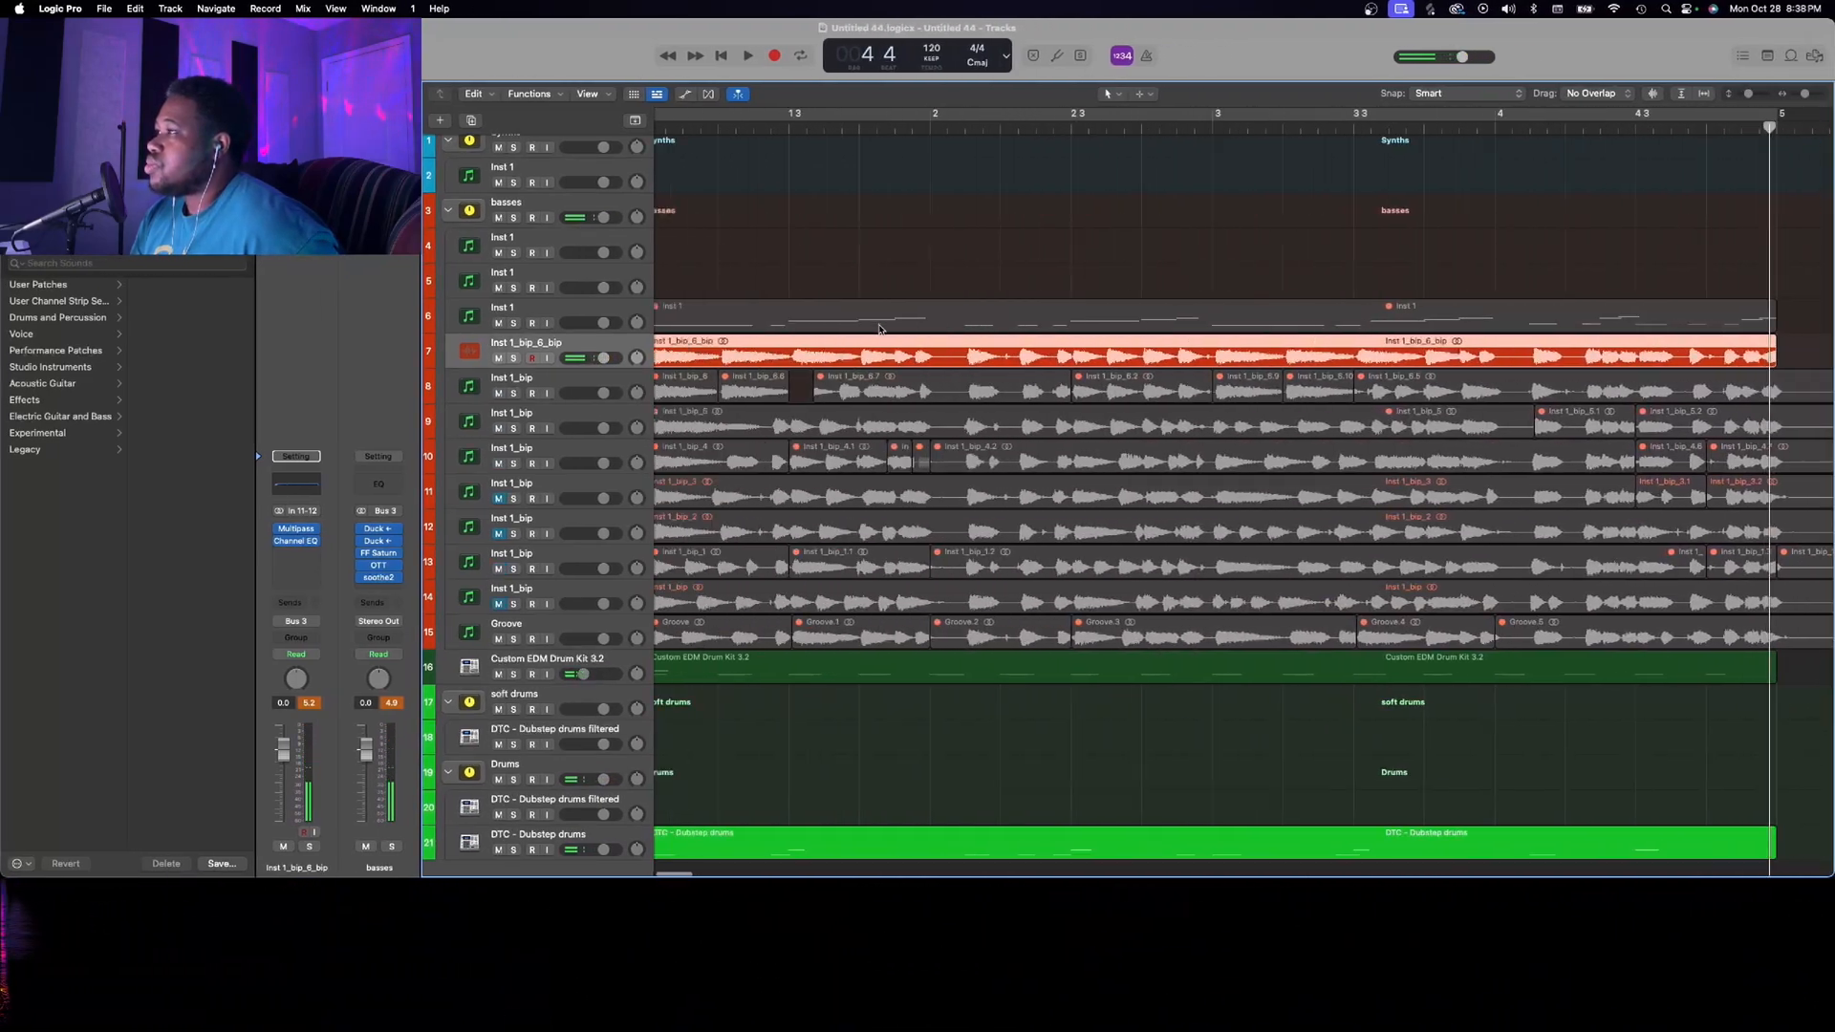
click(298, 542)
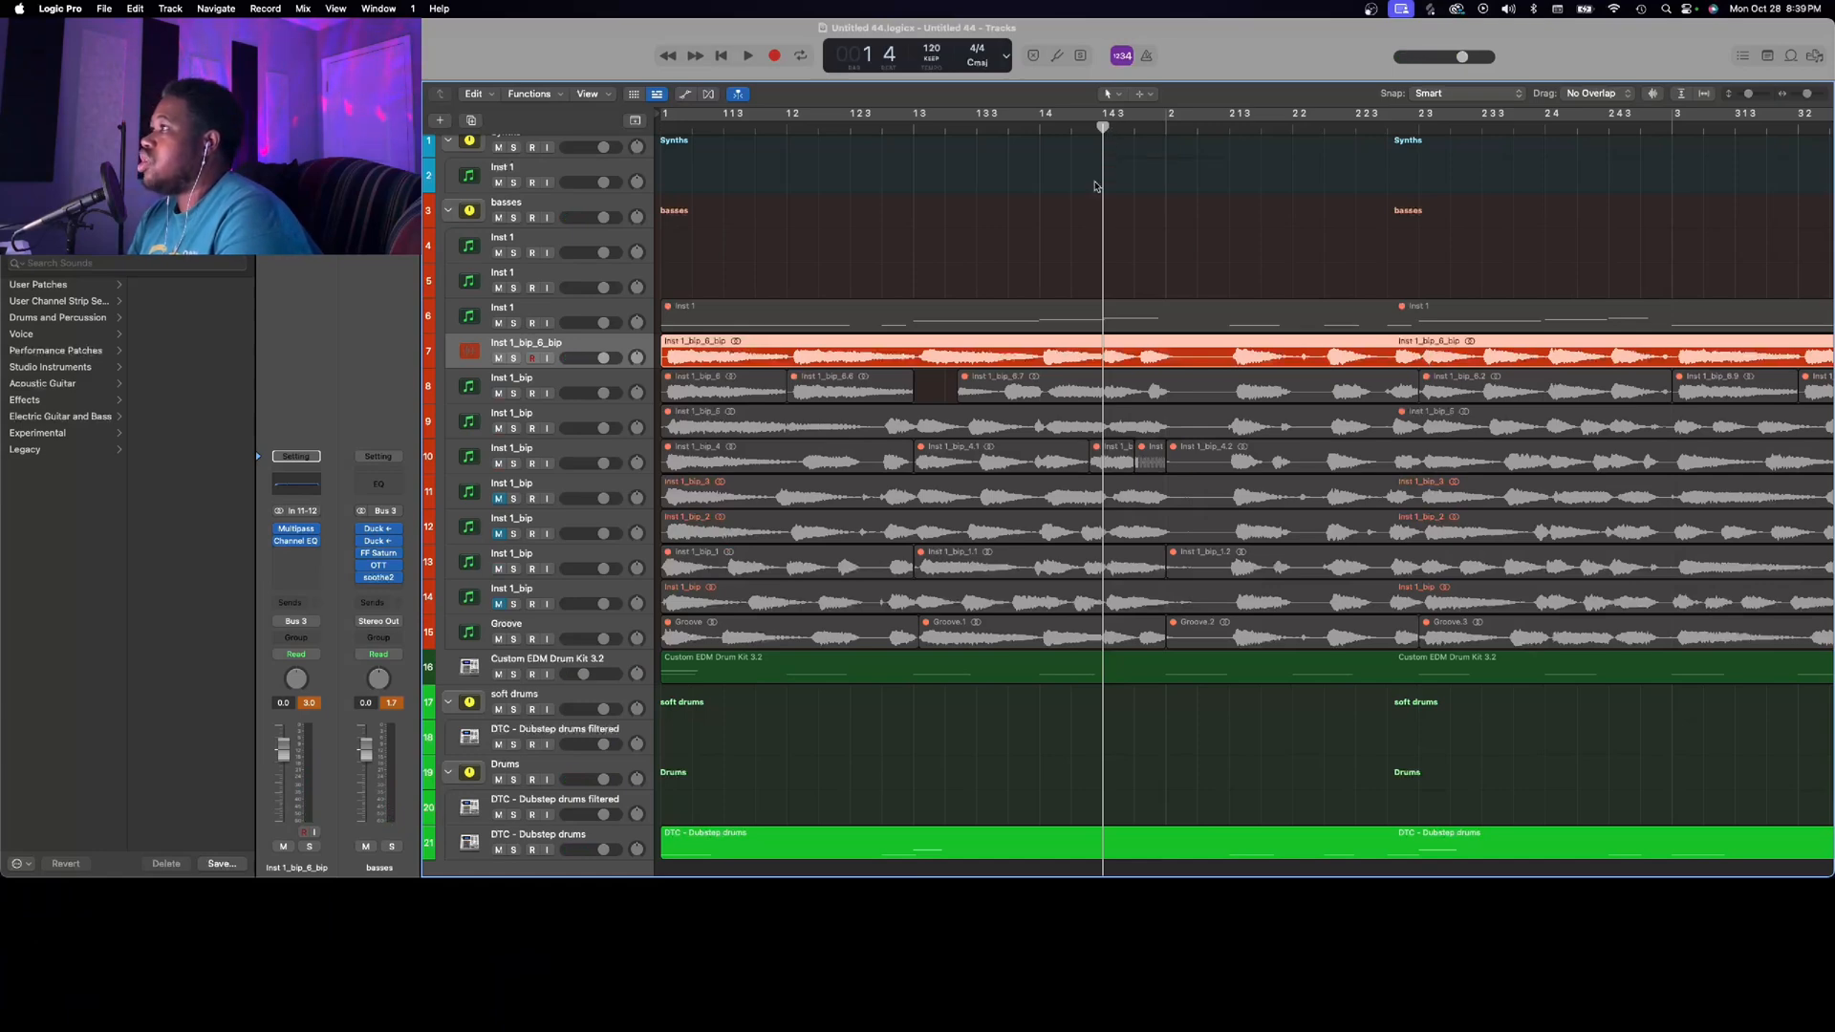
Slice about a sixteenth note of the Inst 1_bip_6_bip region at 1 4 3 and loop the slice until 2 1 3
drag(1103, 349, 1139, 346)
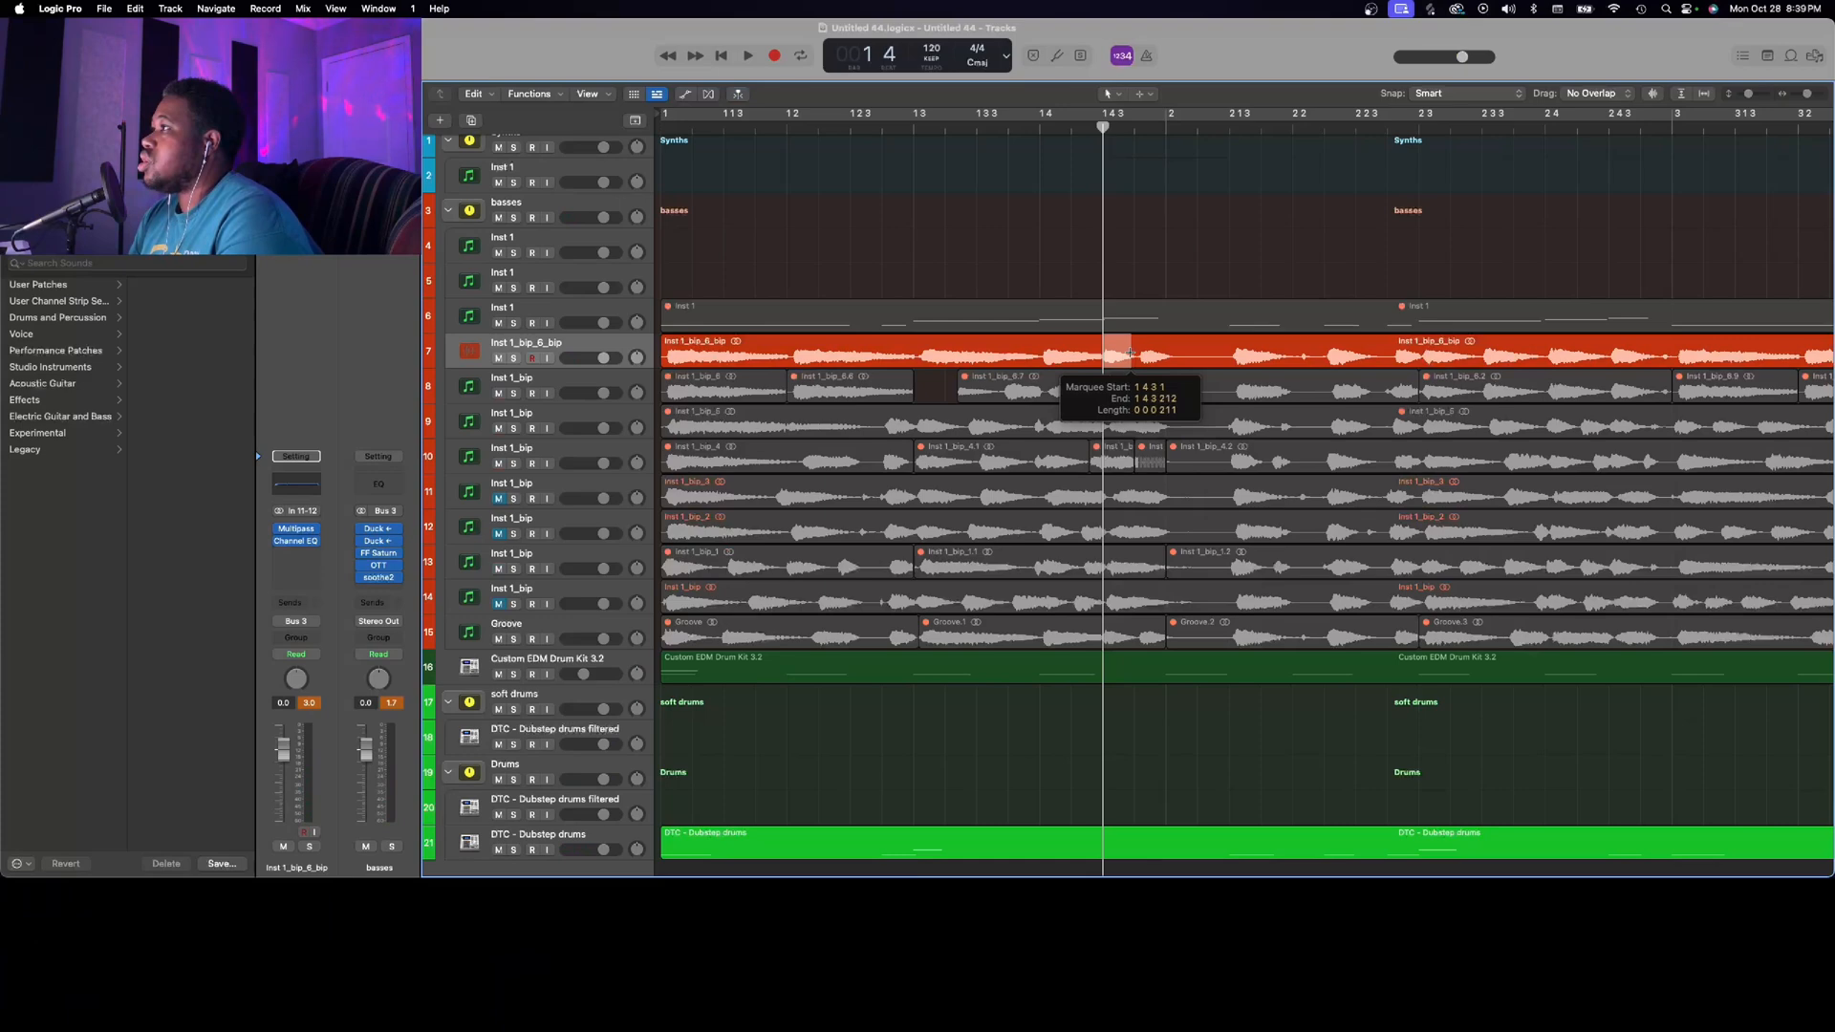
click(1132, 352)
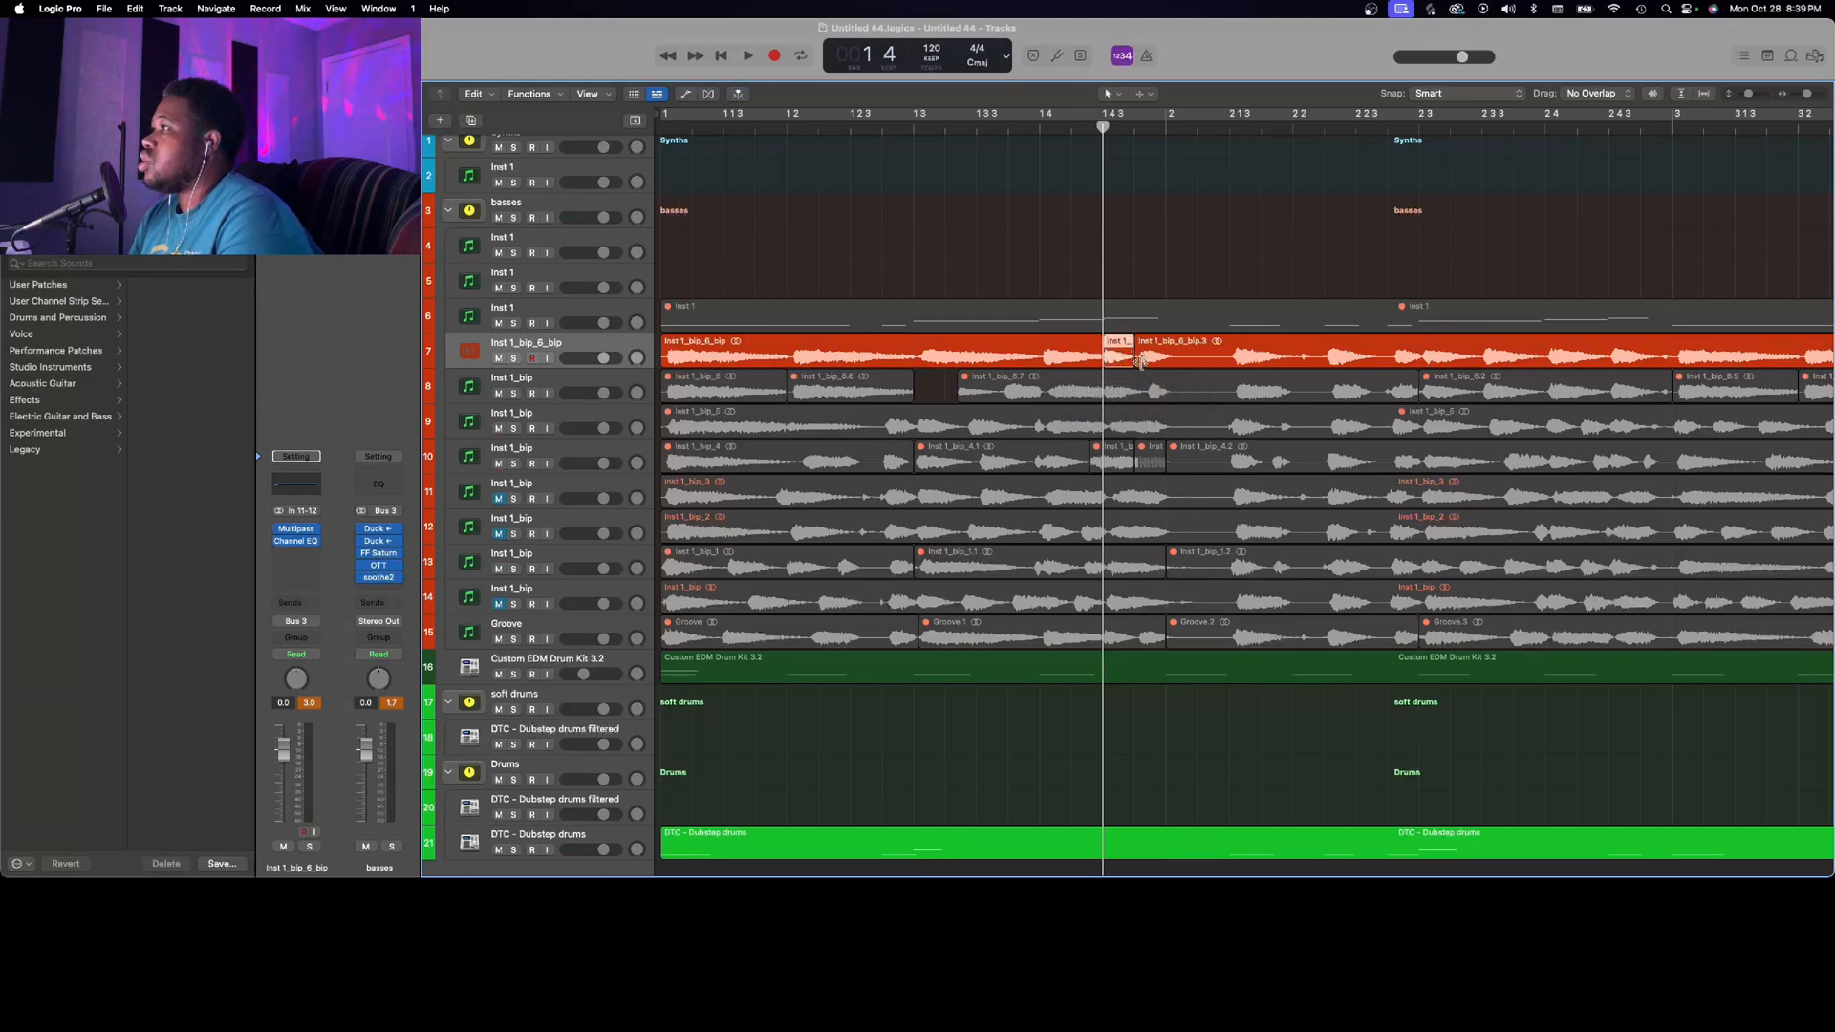
drag(1137, 356, 1257, 354)
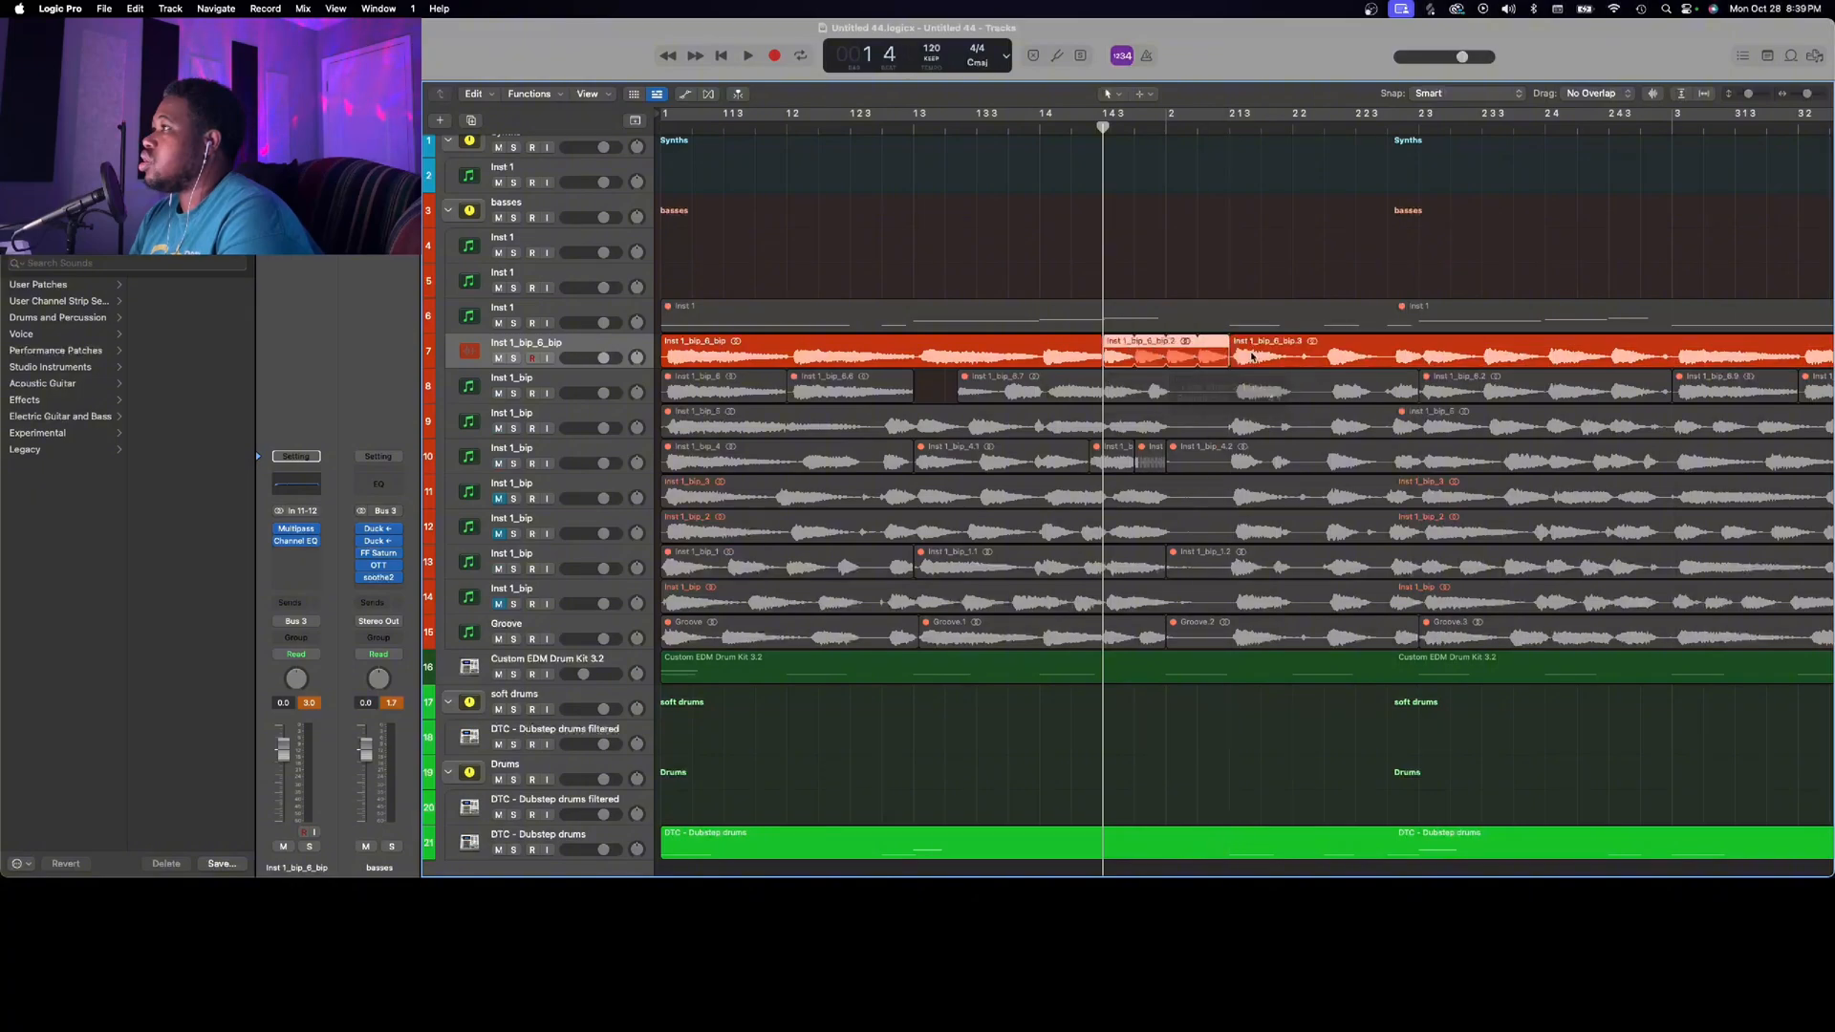
Audition the arrangement into bar 4, and create a matching looped stutter slice on the bass region from 3 4 3 to 4 1 3
key(space)
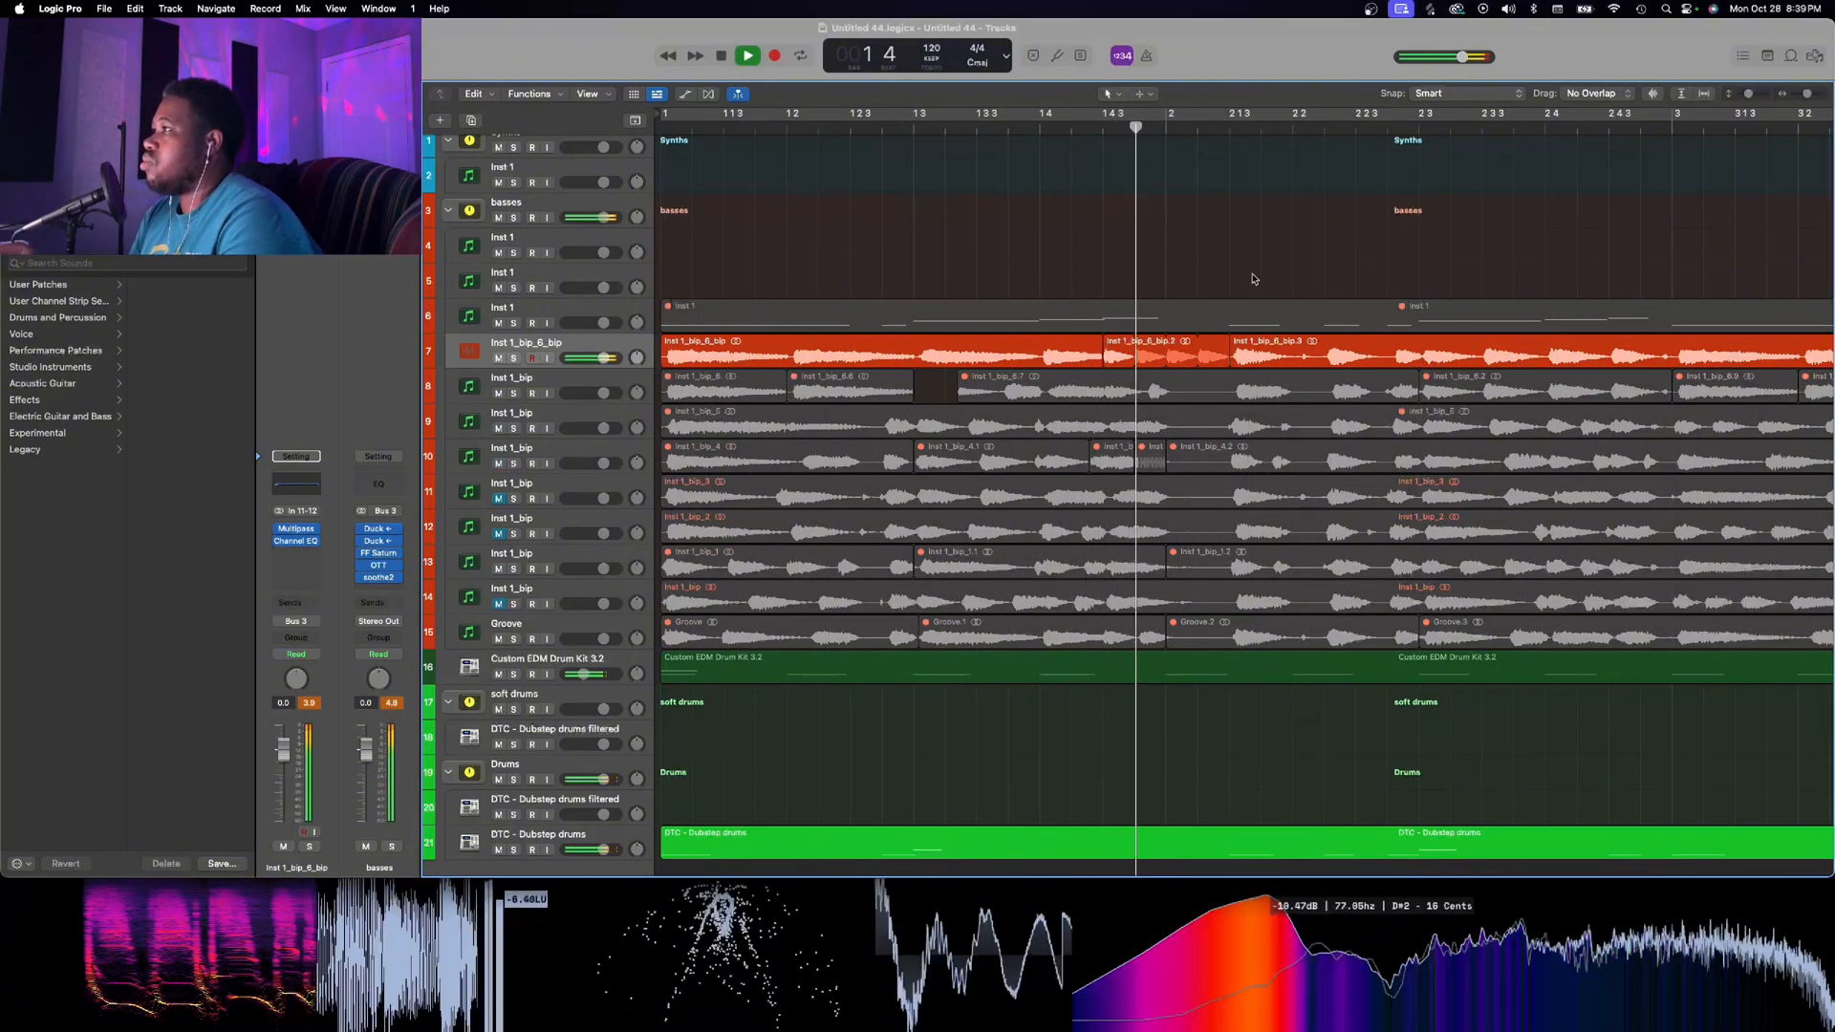
scroll(1302, 353, right, 5)
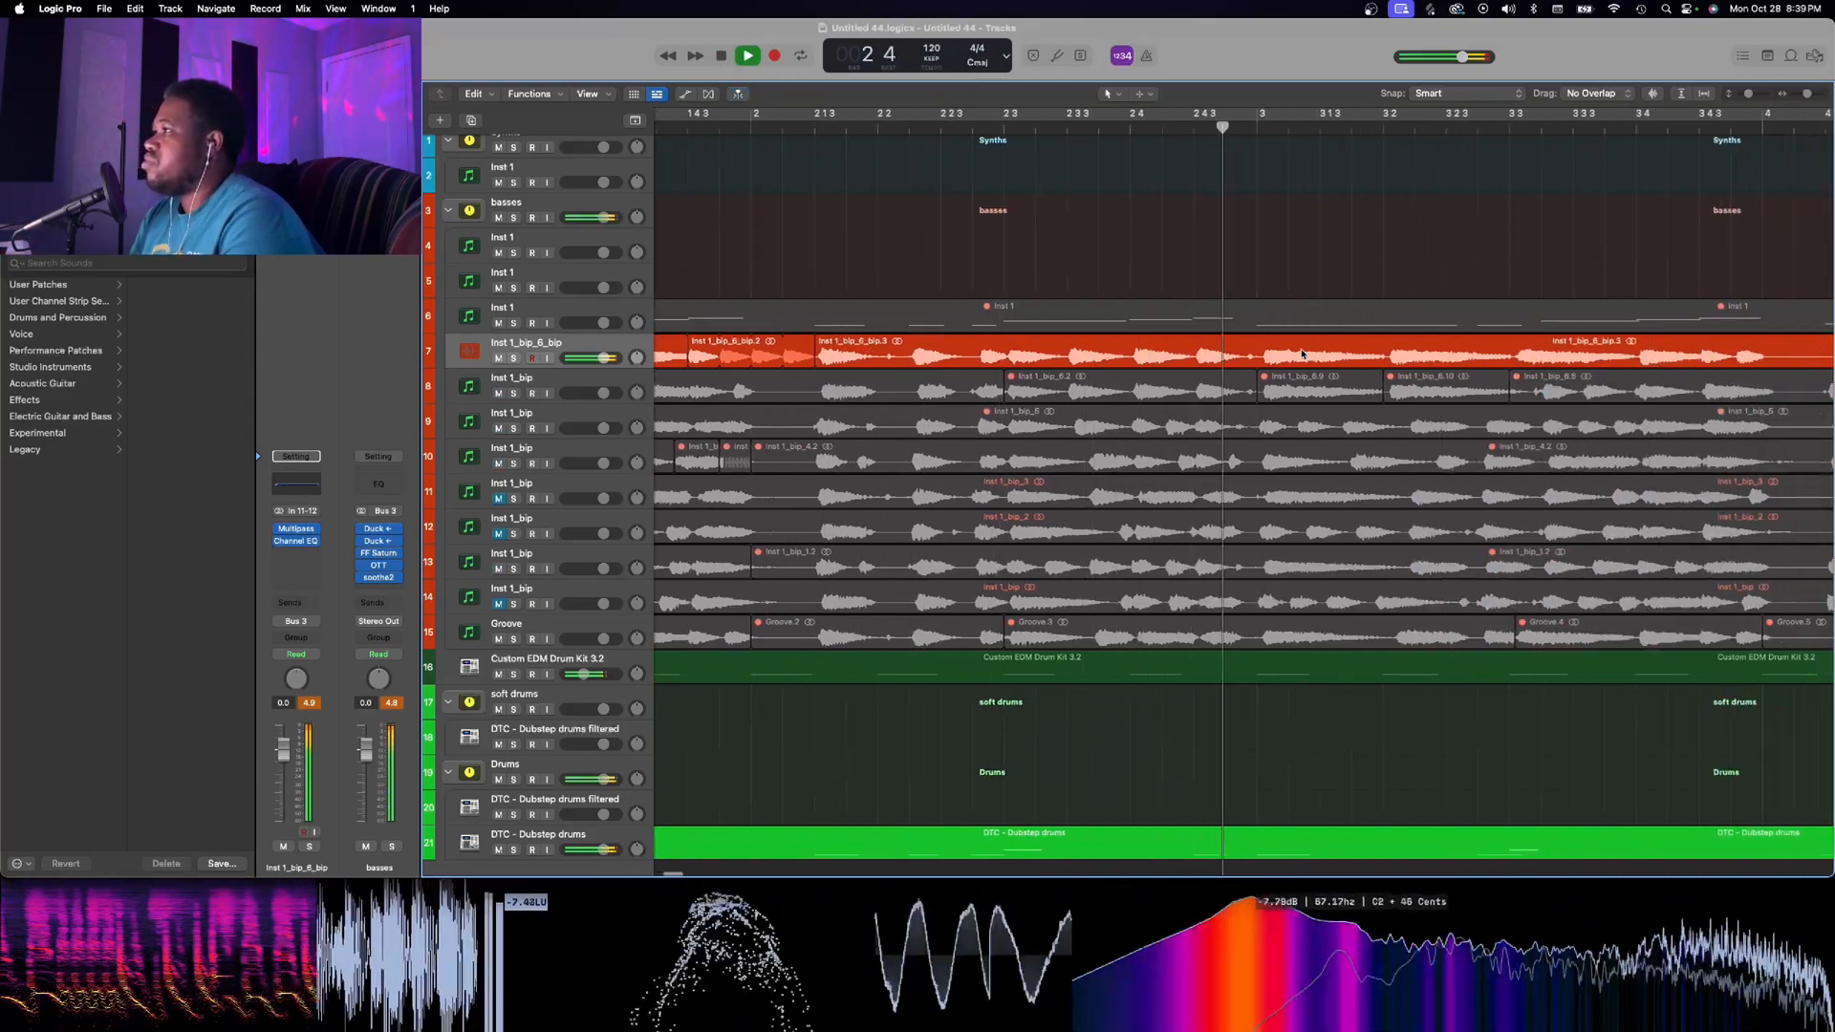
scroll(1302, 354, right, 6)
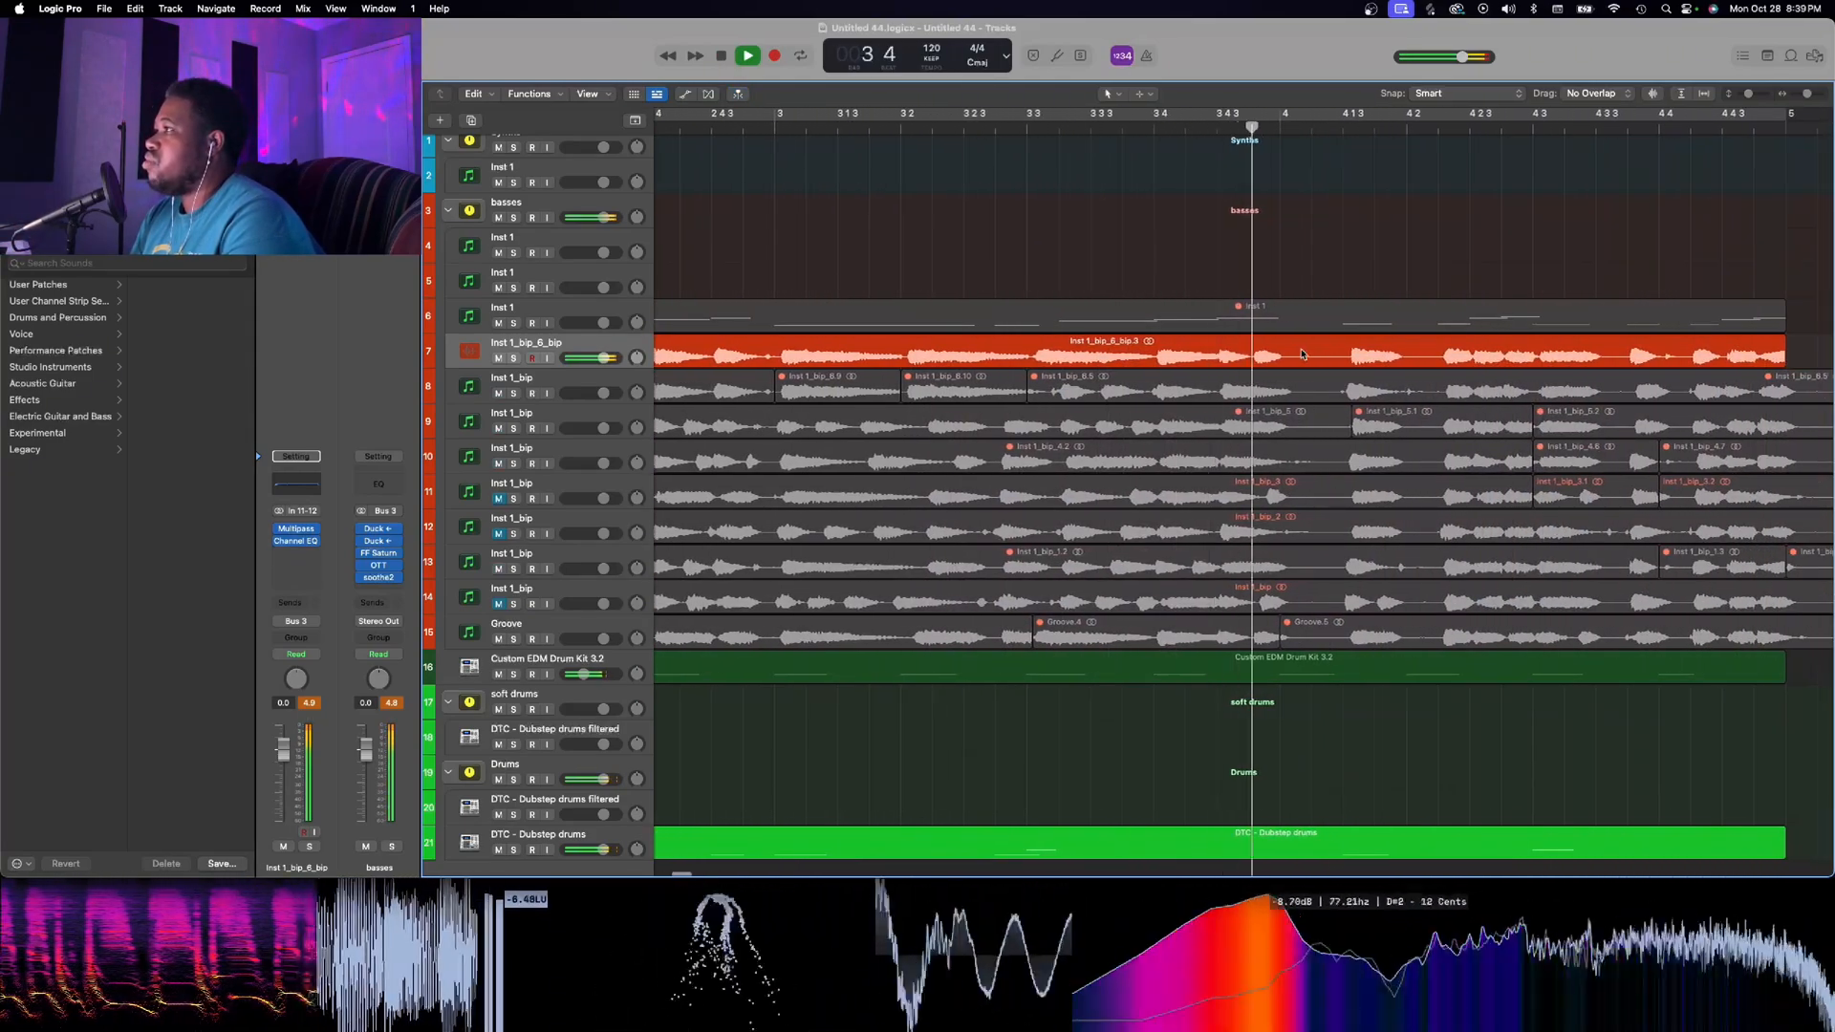
key(space)
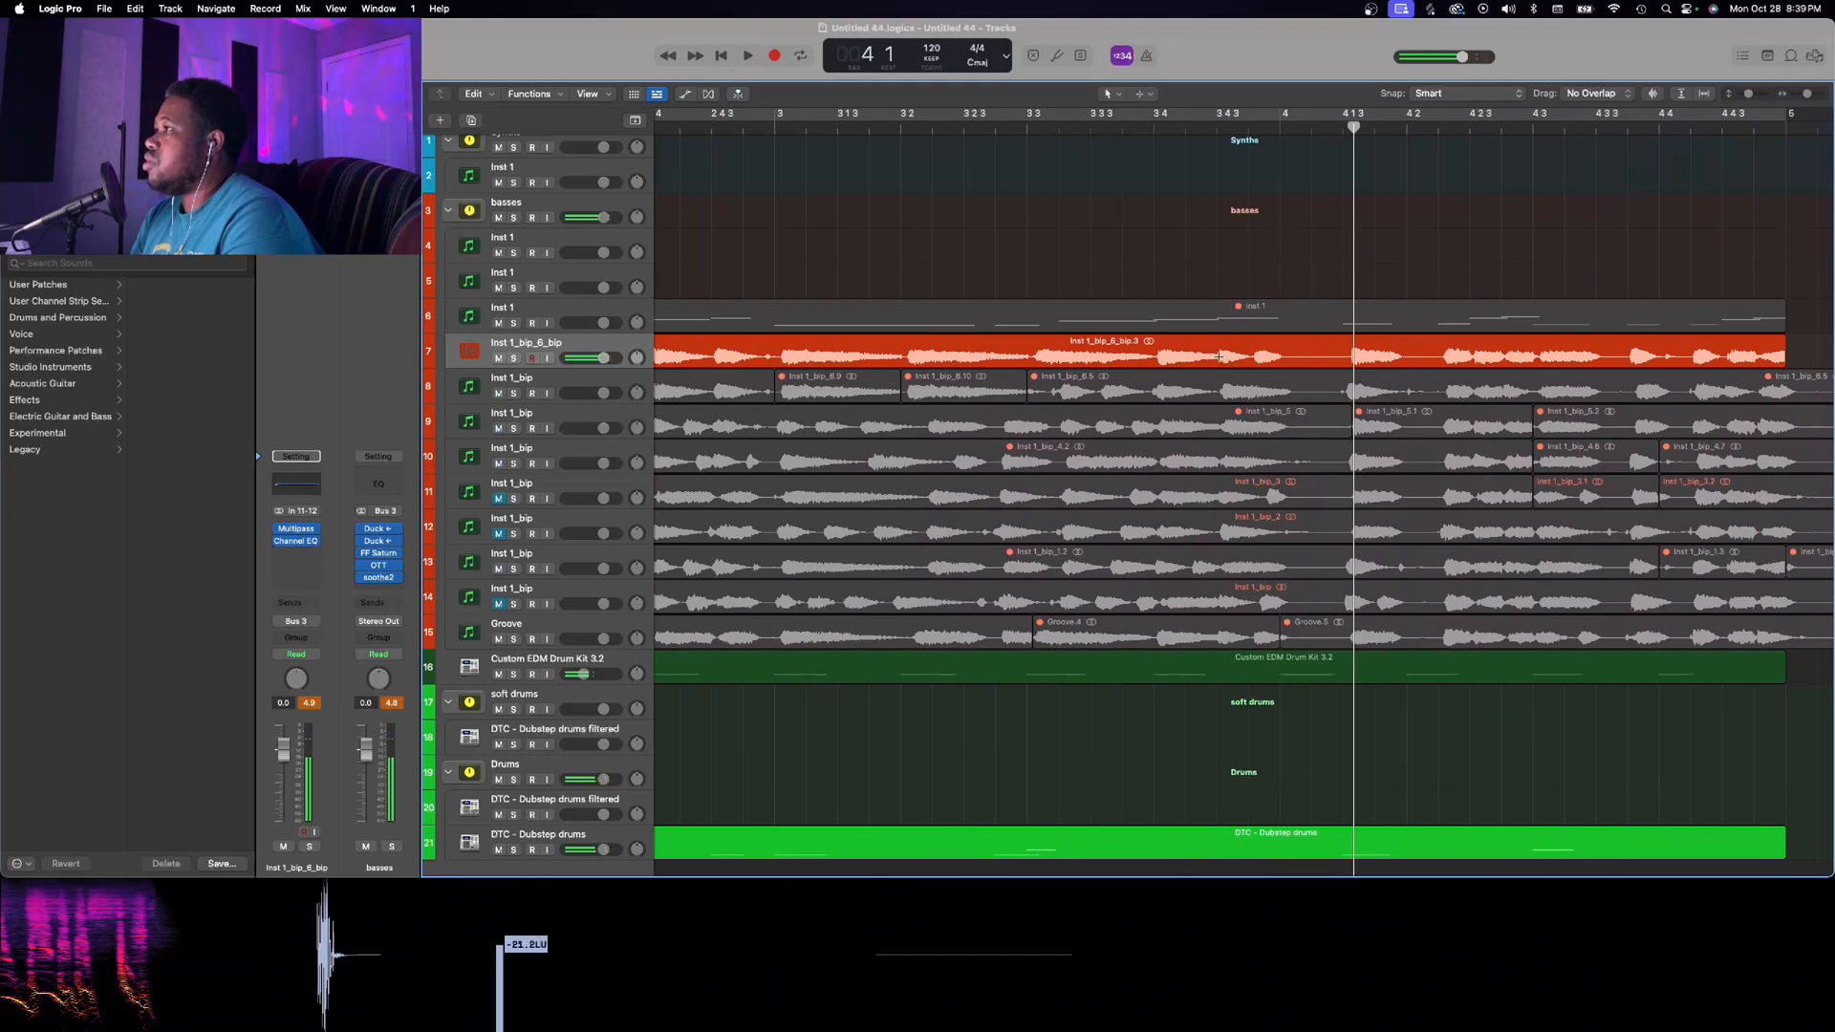
drag(1219, 356, 1367, 373)
Play the end of bar 4, then play the whole four-bar groove from bar 1 to check both stutters
key(space)
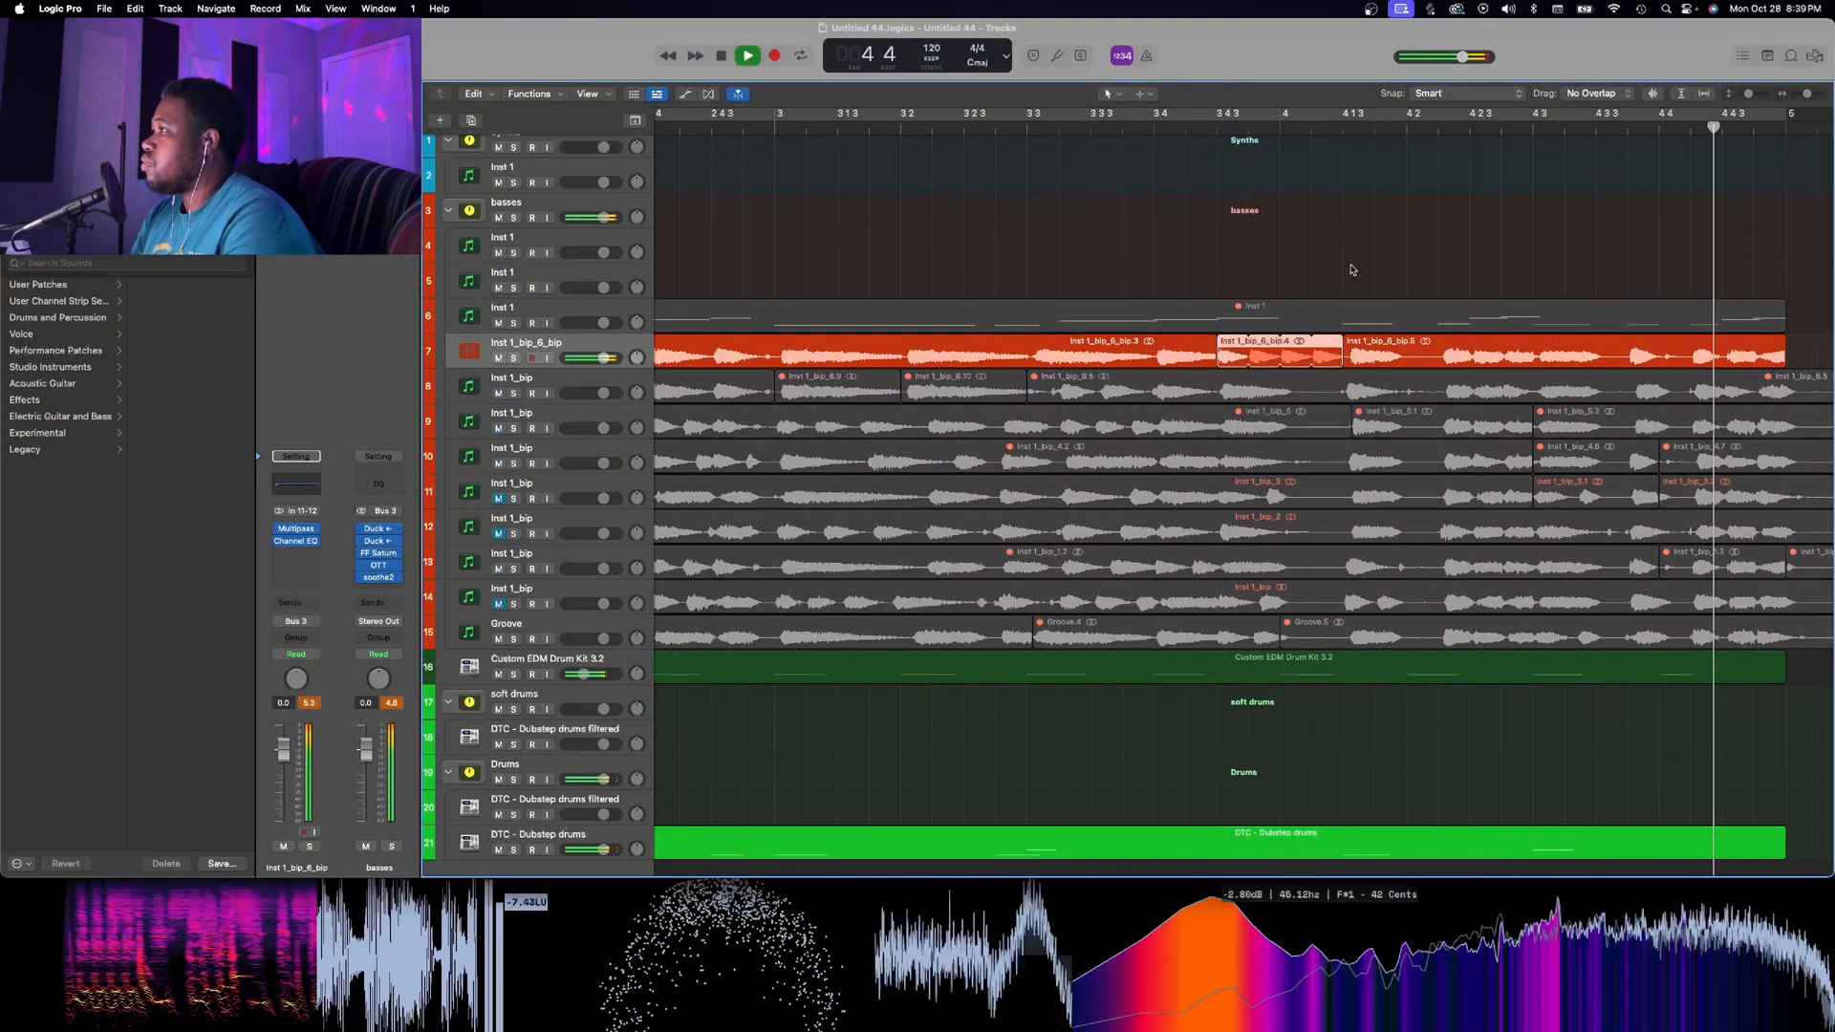
key(space)
key(space)
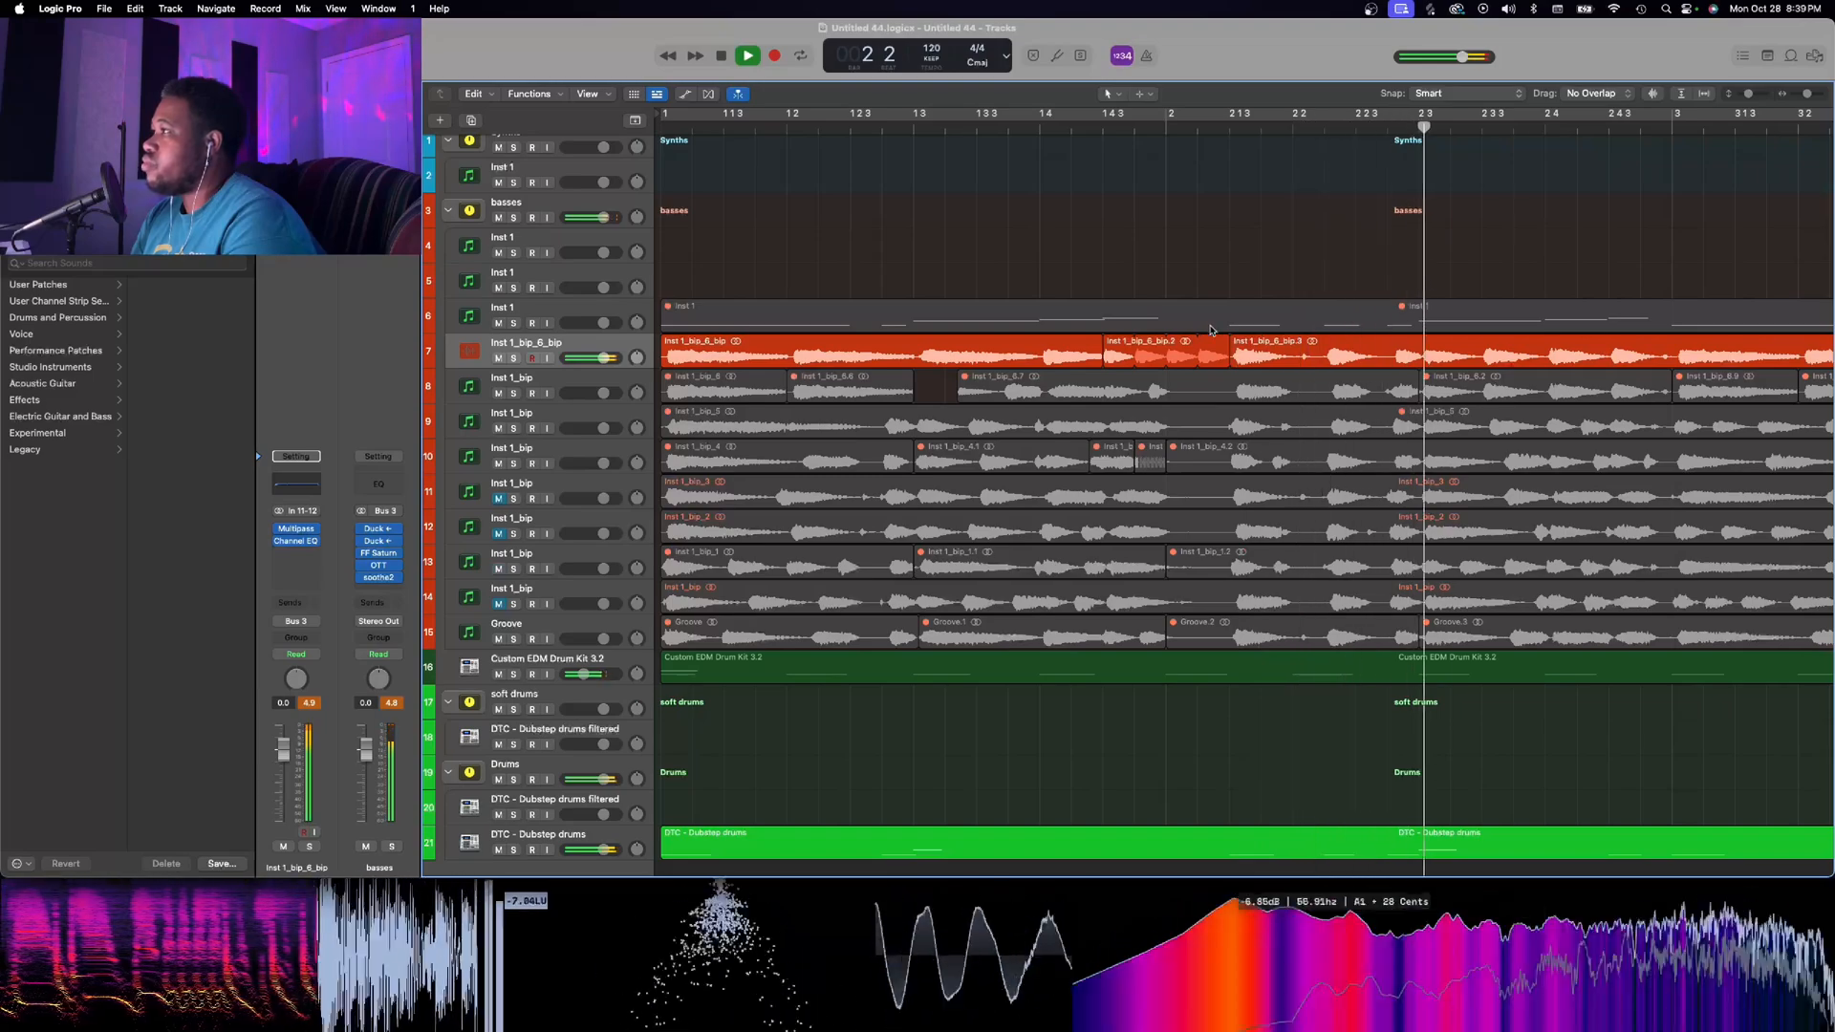
scroll(1267, 368, right, 3)
key(super+Left)
key(super+Left)
key(super+Left)
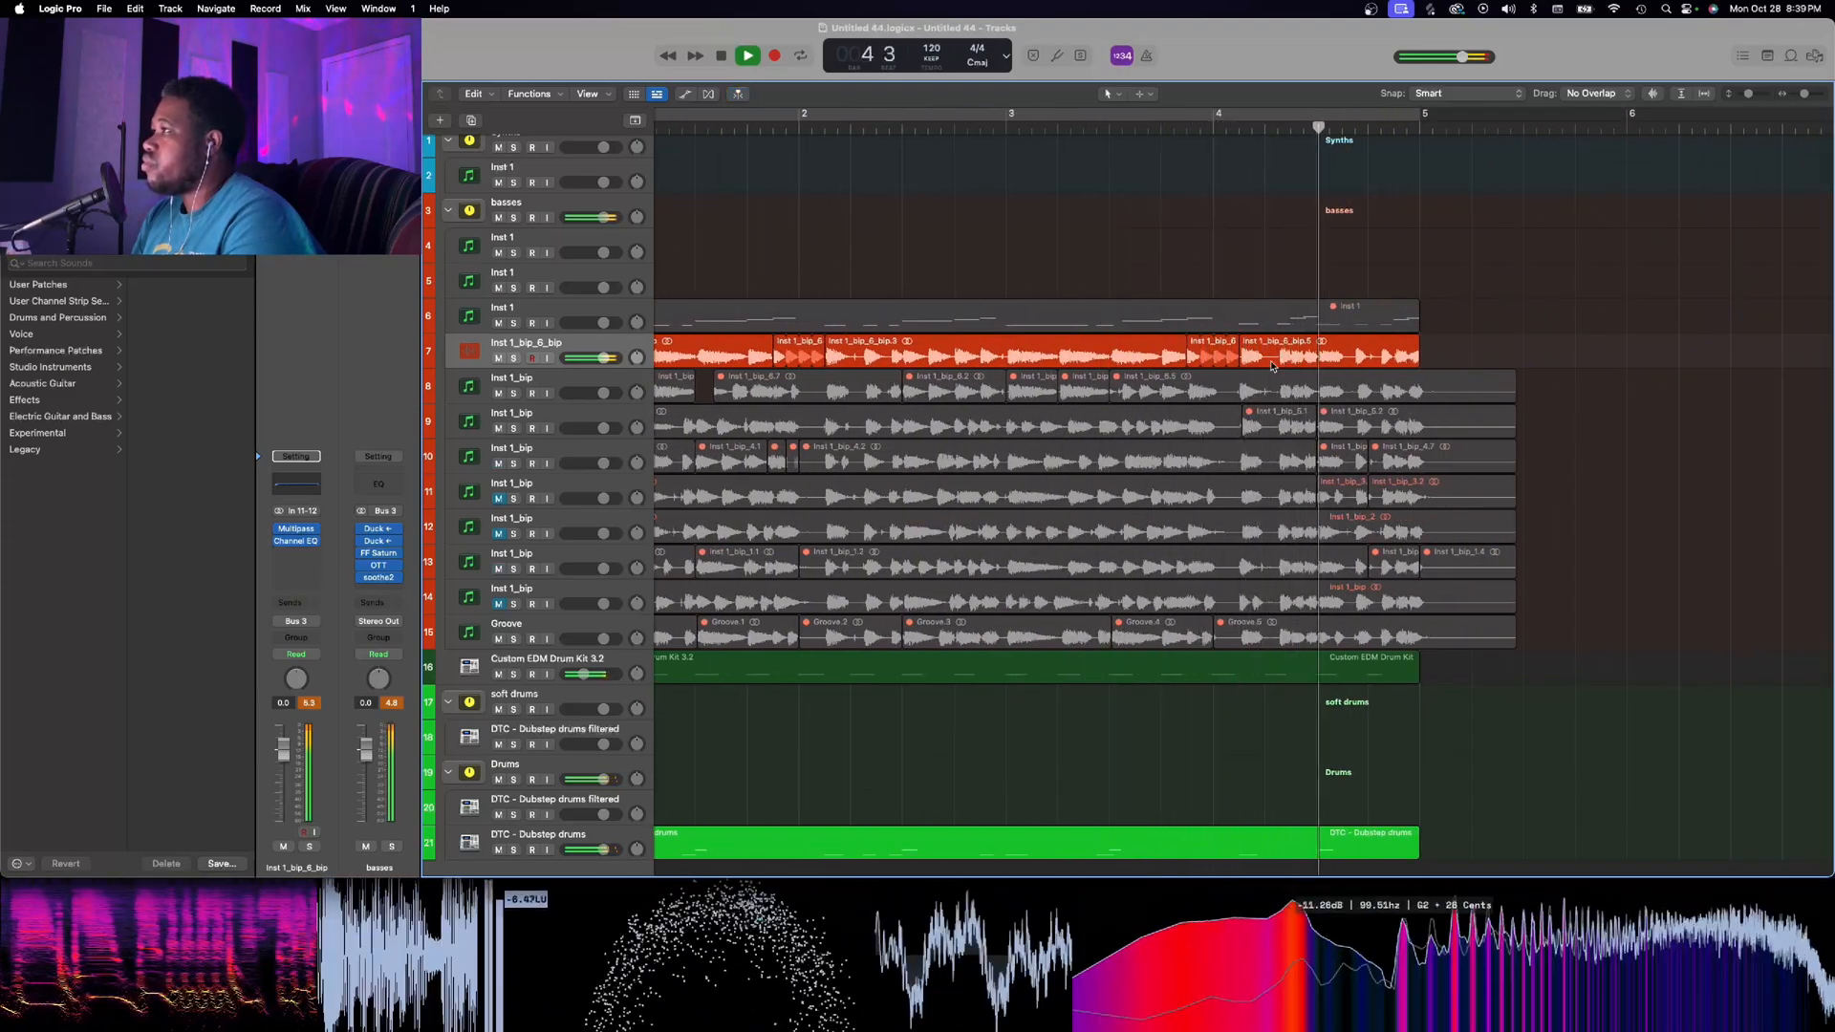
key(space)
Bounce the sliced Inst 1_bip_6_bip regions into one region on a new track and delete its tail after bar 5
key(super+Right)
key(super+Right)
key(super+Right)
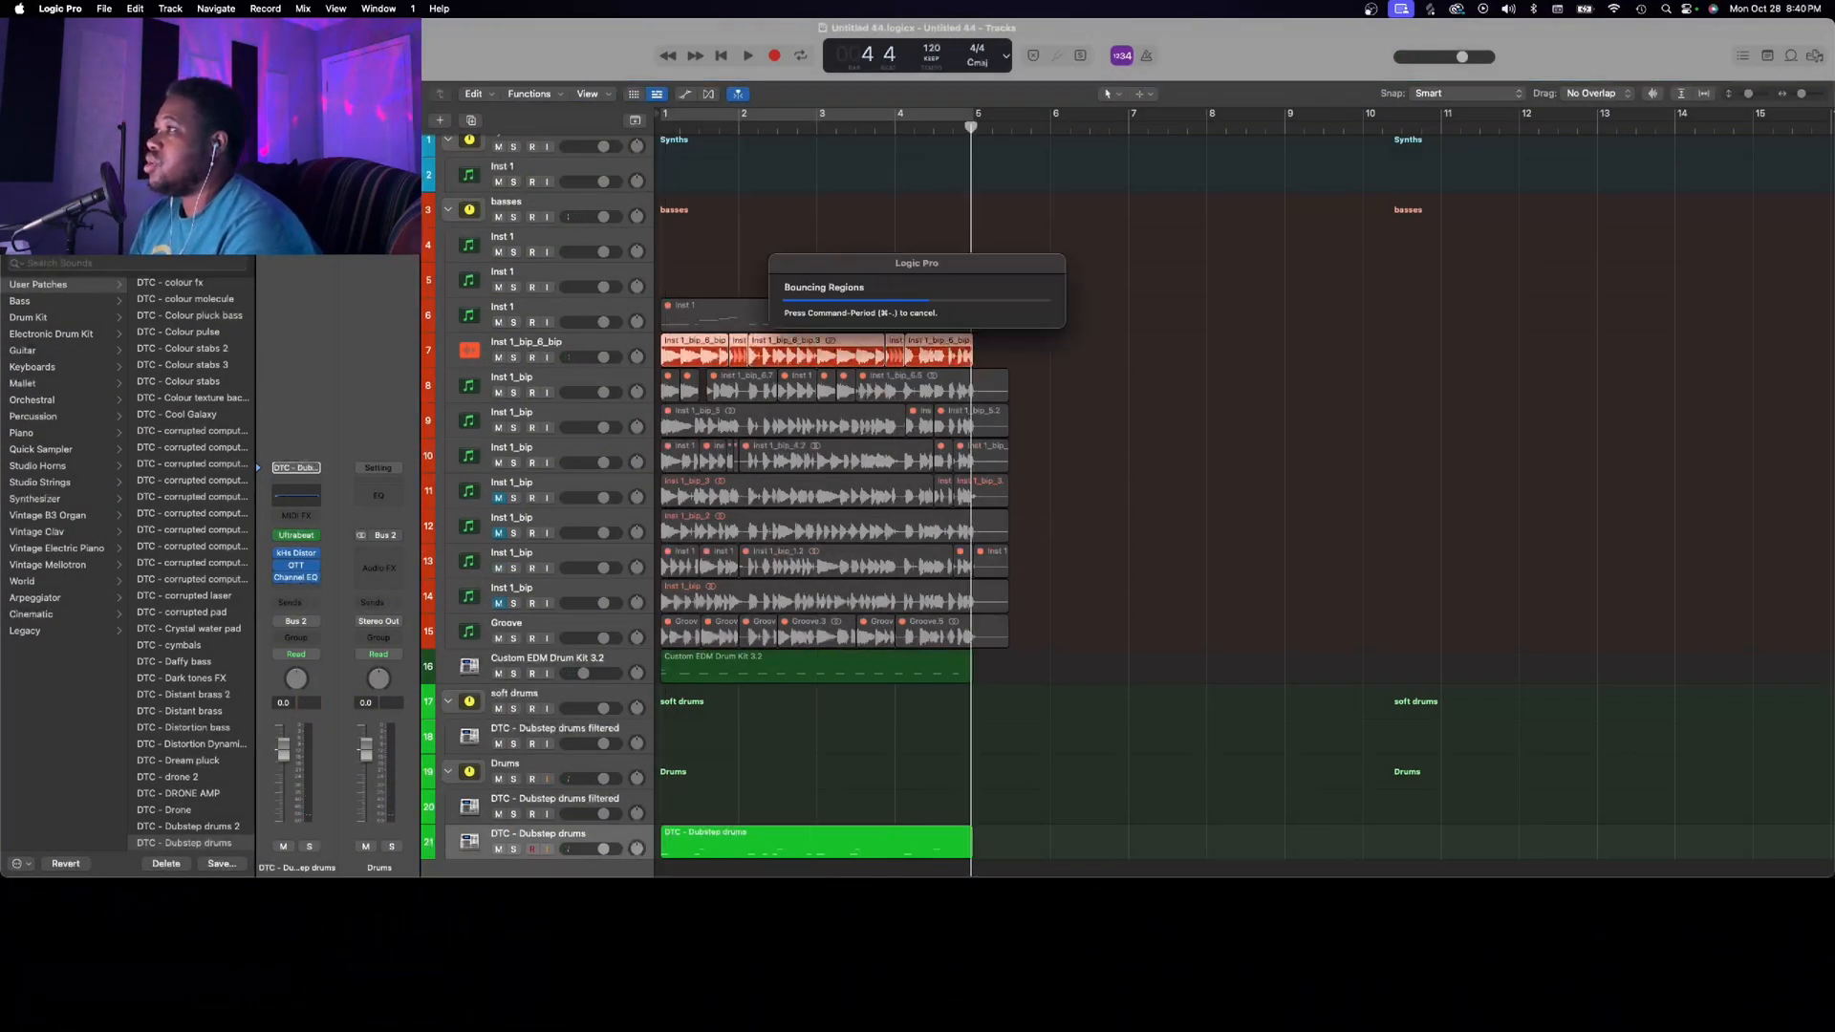
scroll(800, 452, down, 3)
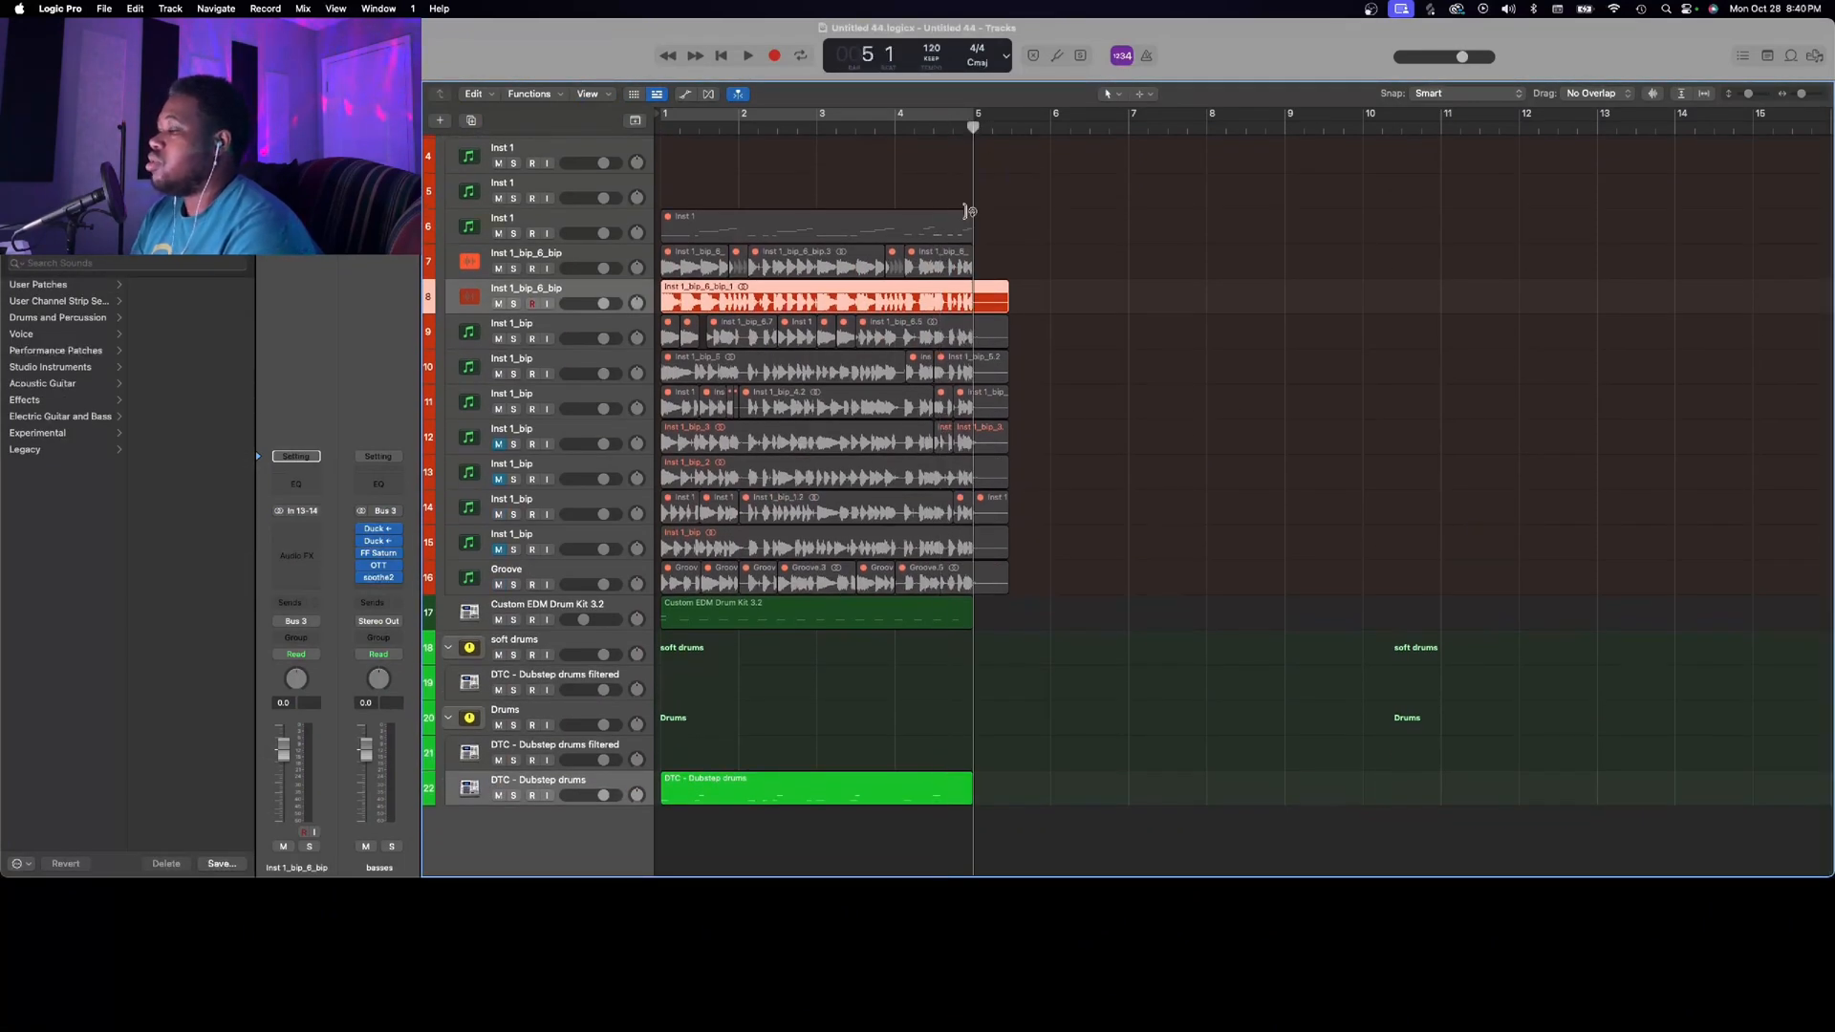
key(super+t)
key(Delete)
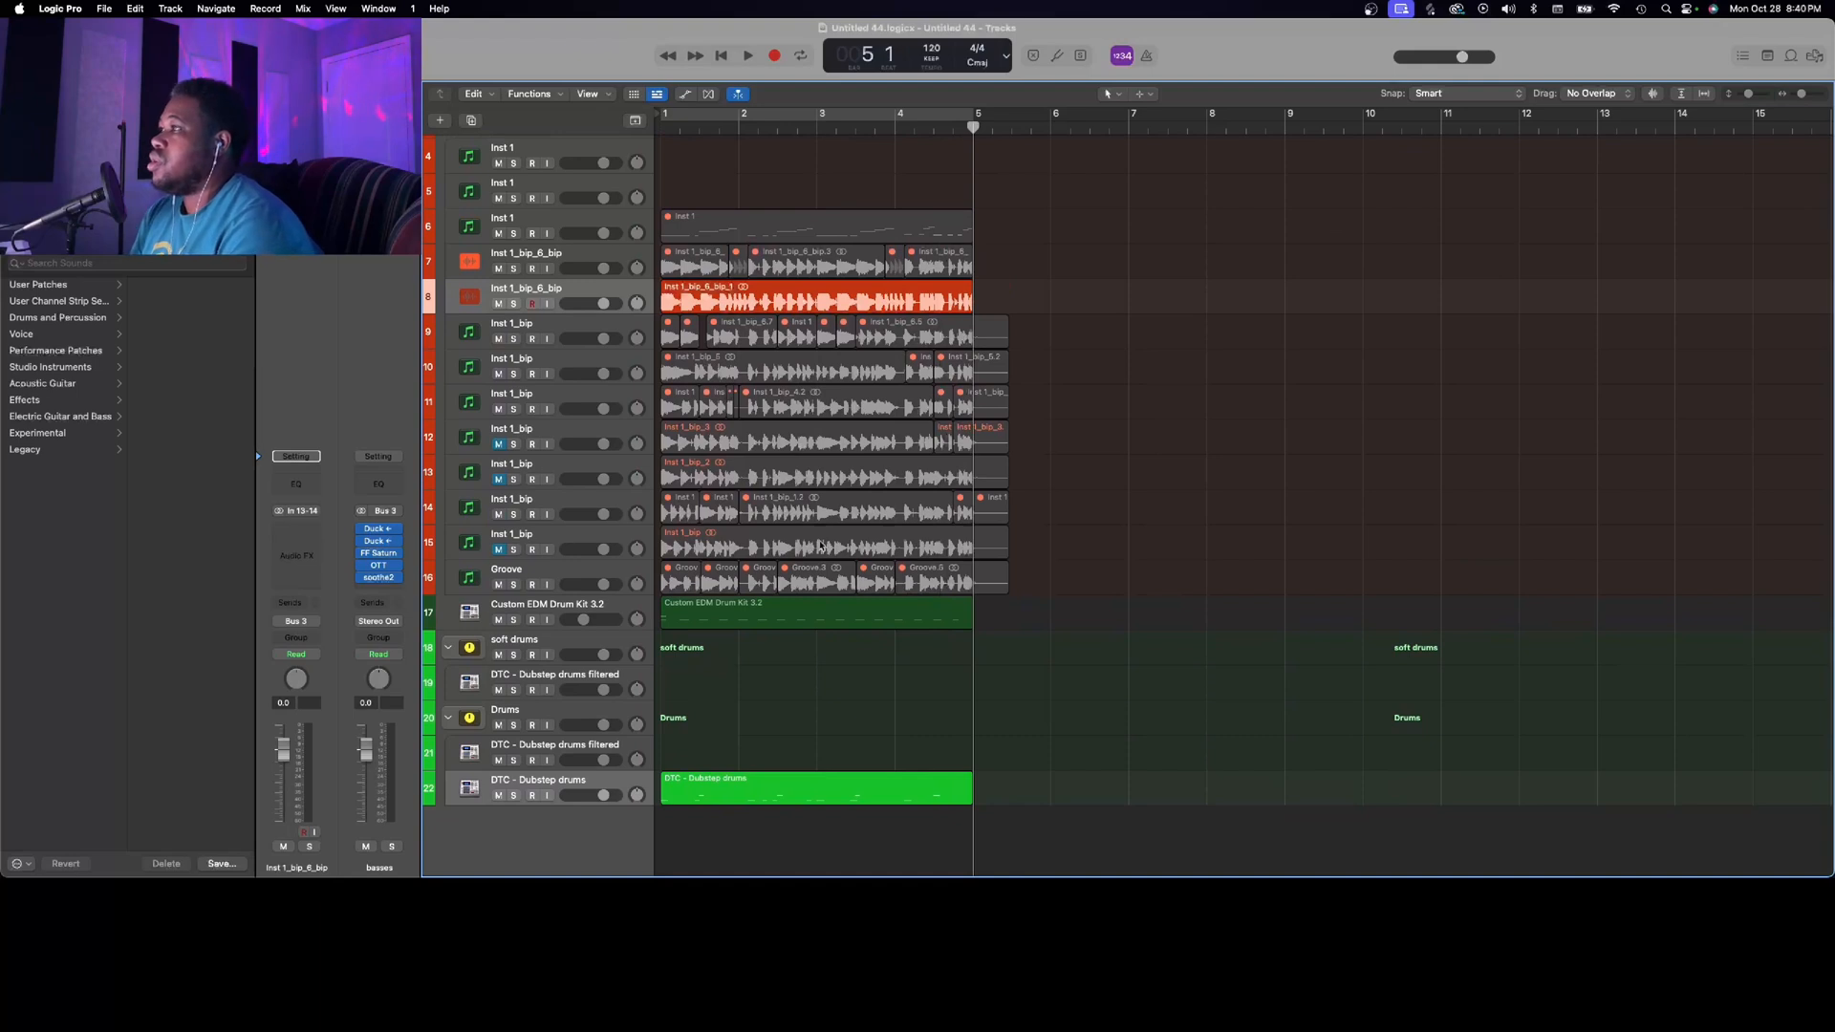
Duplicate the bounced Inst 1_bip_6_bip_1 bass region, the Custom EDM Drum Kit region and the DTC - Dubstep drums region once, filling bars 5 to 9
click(842, 310)
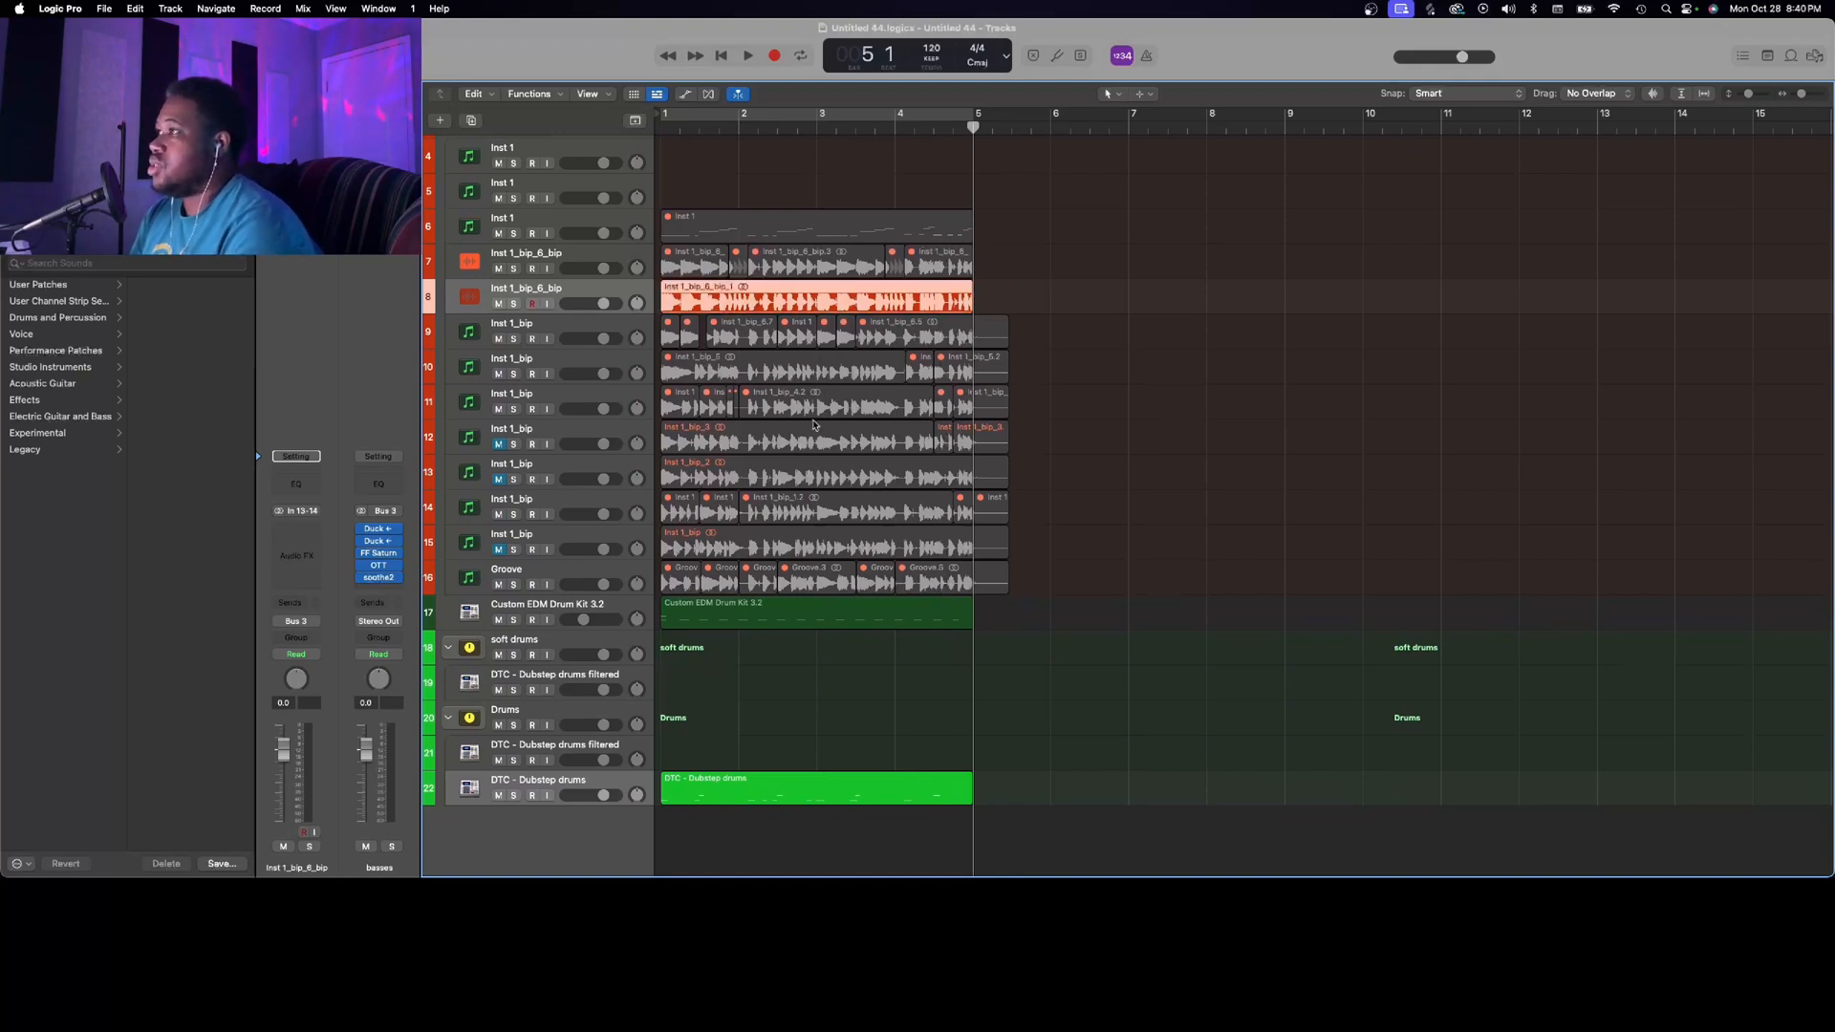
shift+click(817, 626)
shift+click(788, 789)
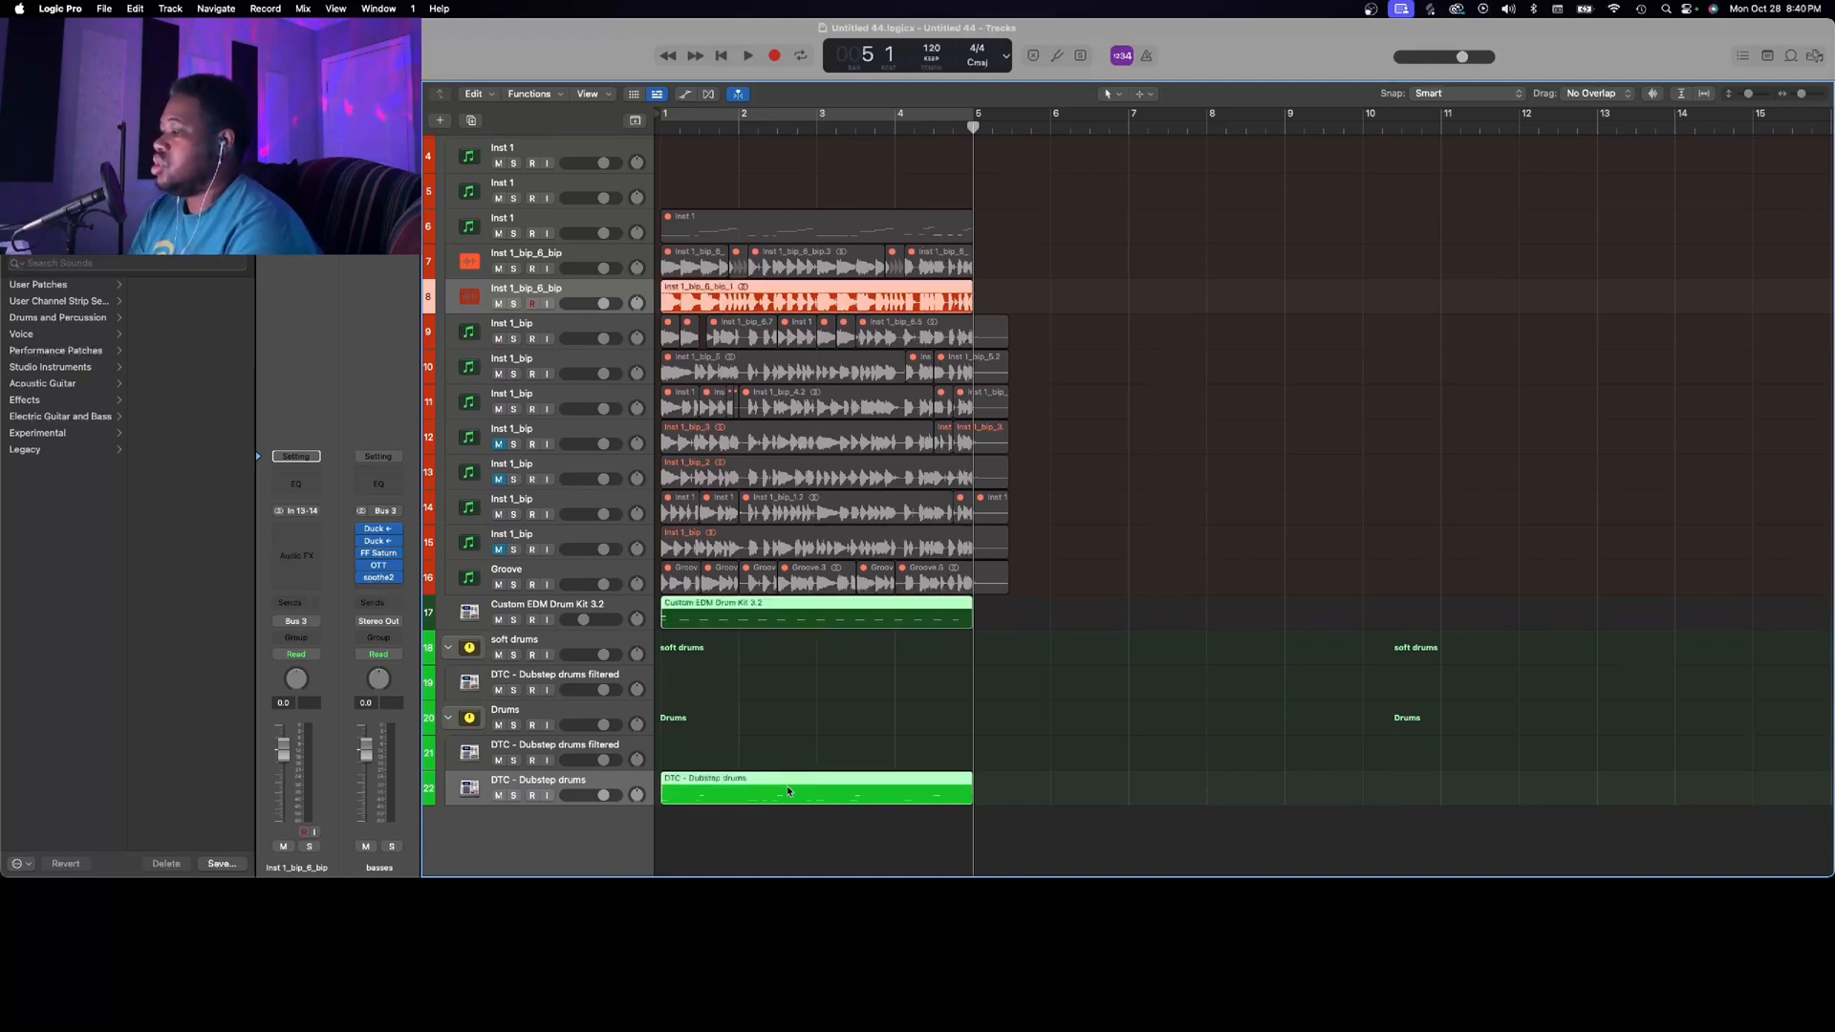
key(super+r)
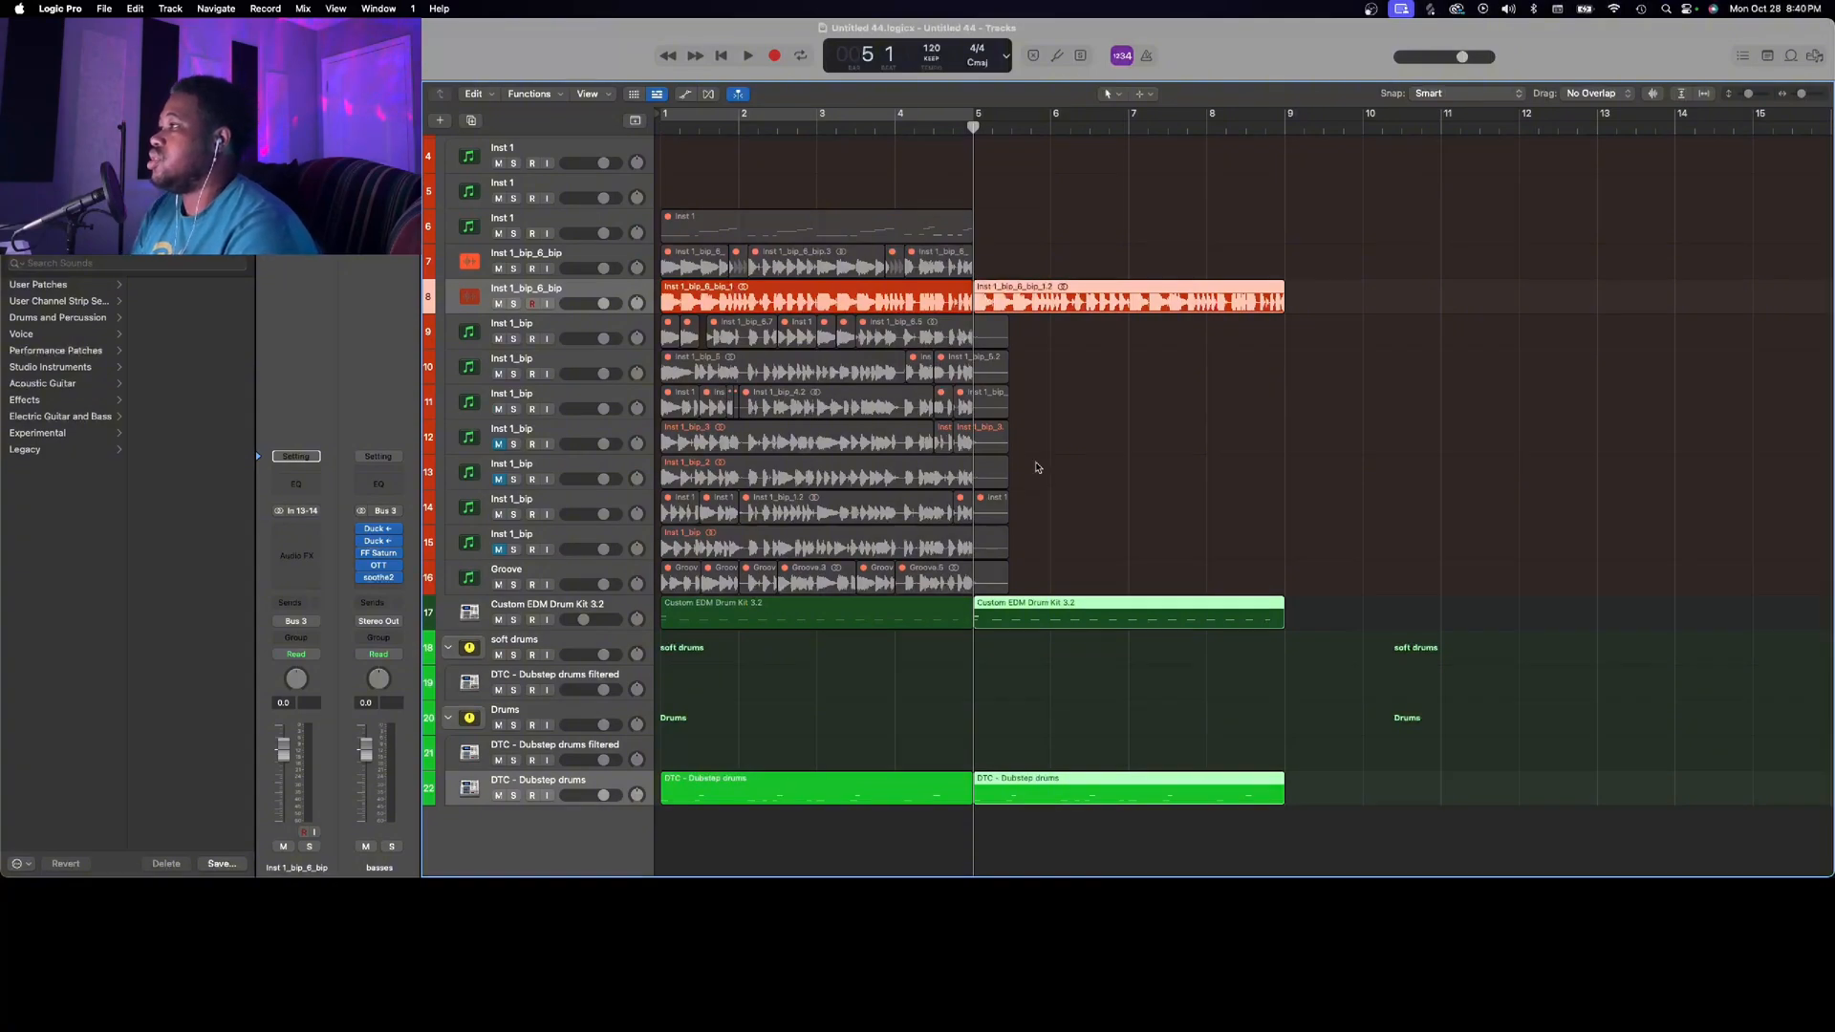
Deselect the duplicated regions and play the extended bass and drum groove through to bar 9
click(1038, 467)
key(space)
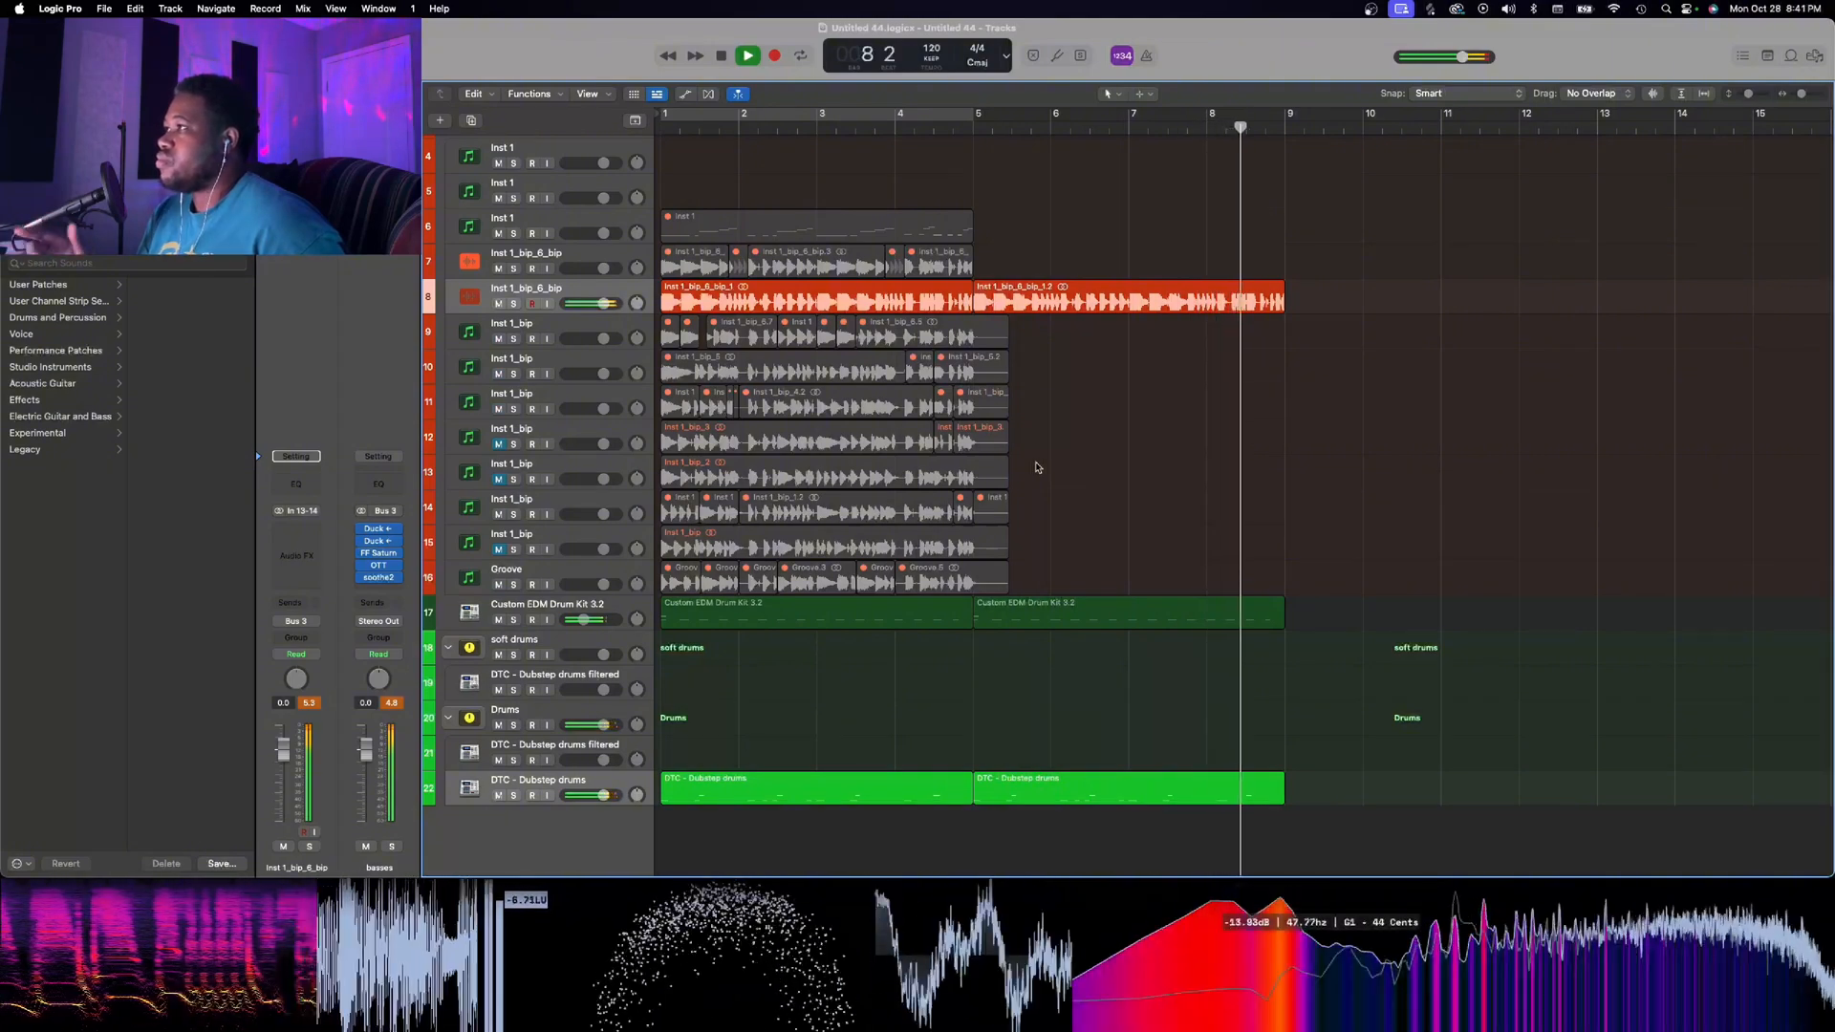
key(space)
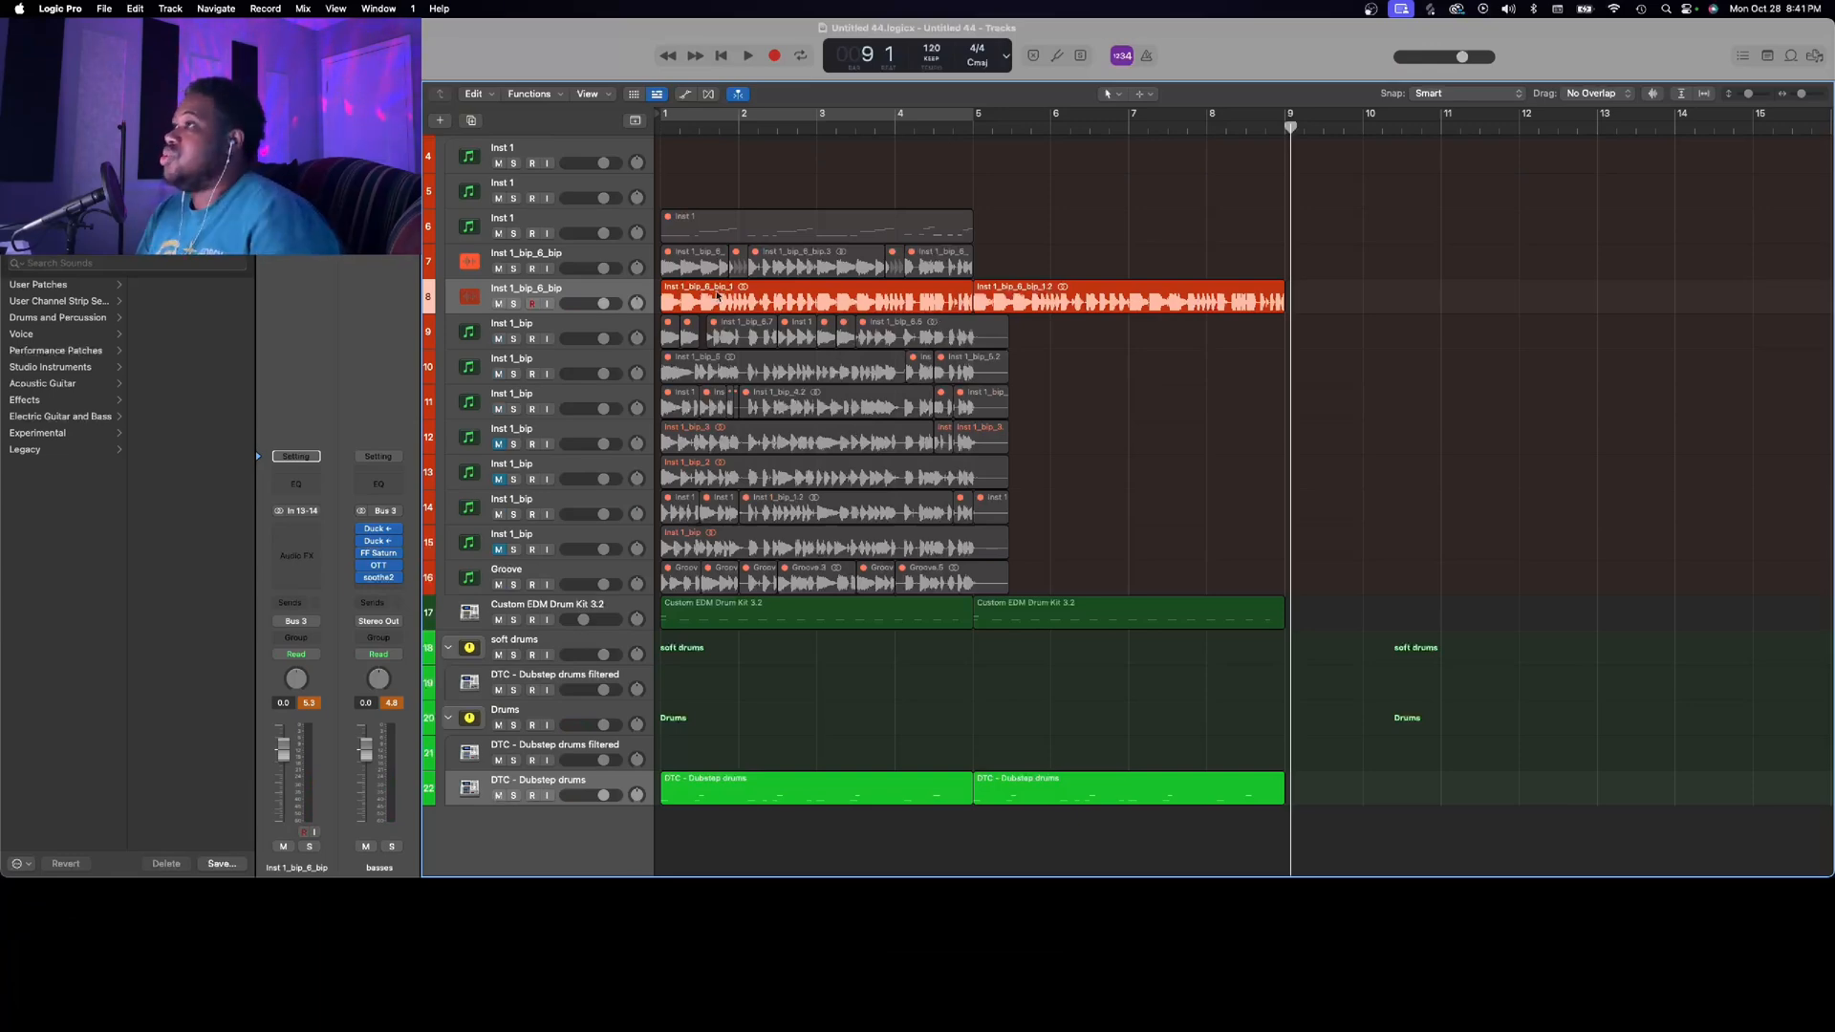
Inspect the Phase Plant patch on the Inst 1 track above the bounced bass tracks, and close the plug-in window
click(572, 218)
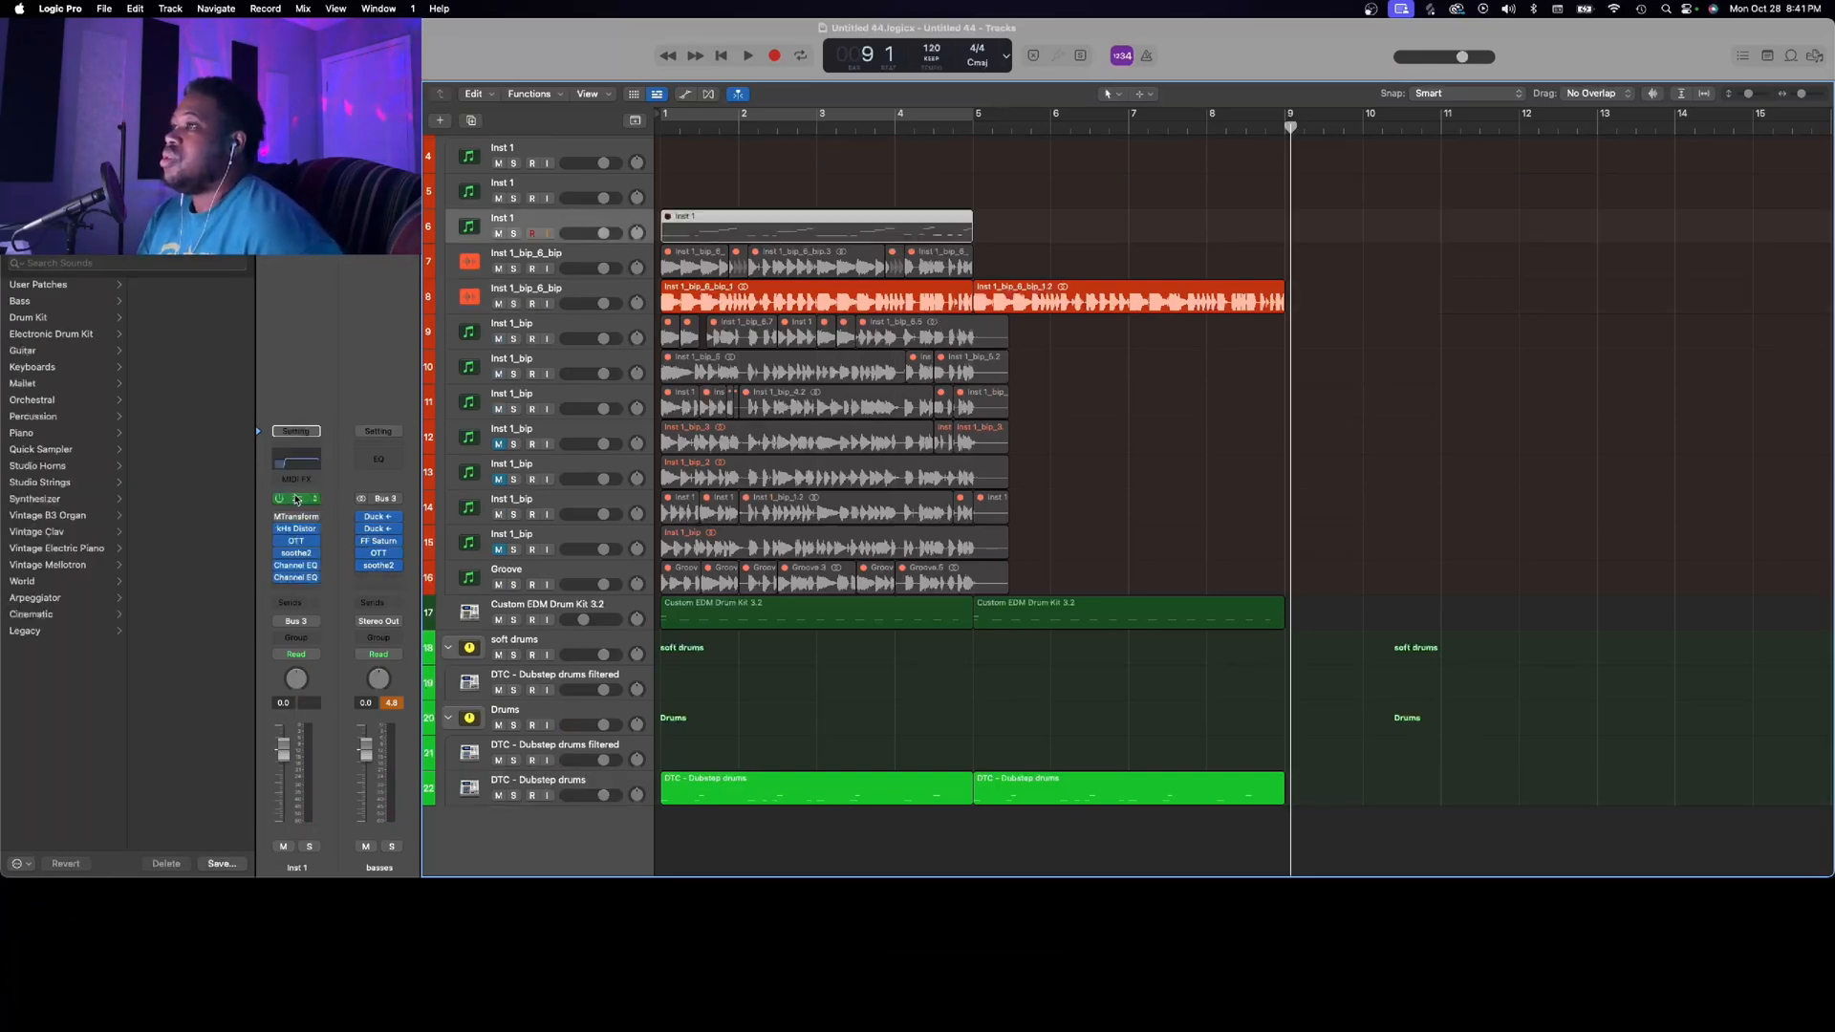
click(295, 498)
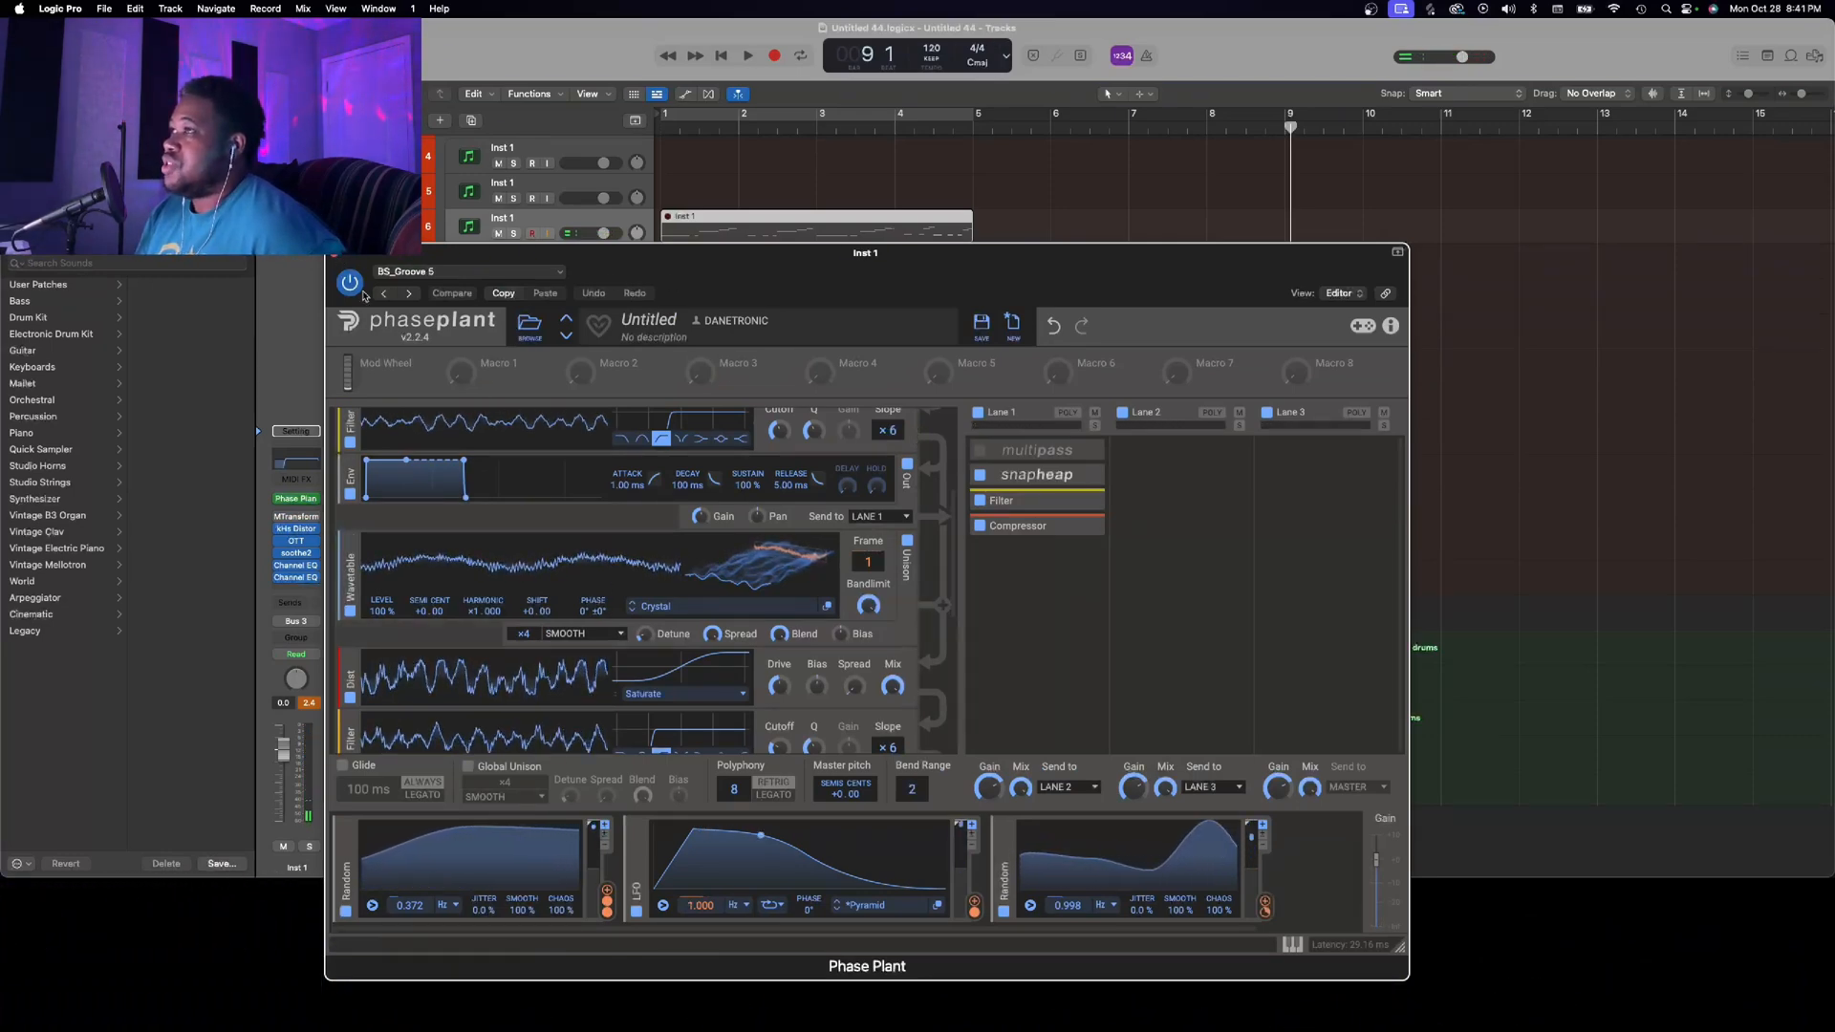
click(335, 253)
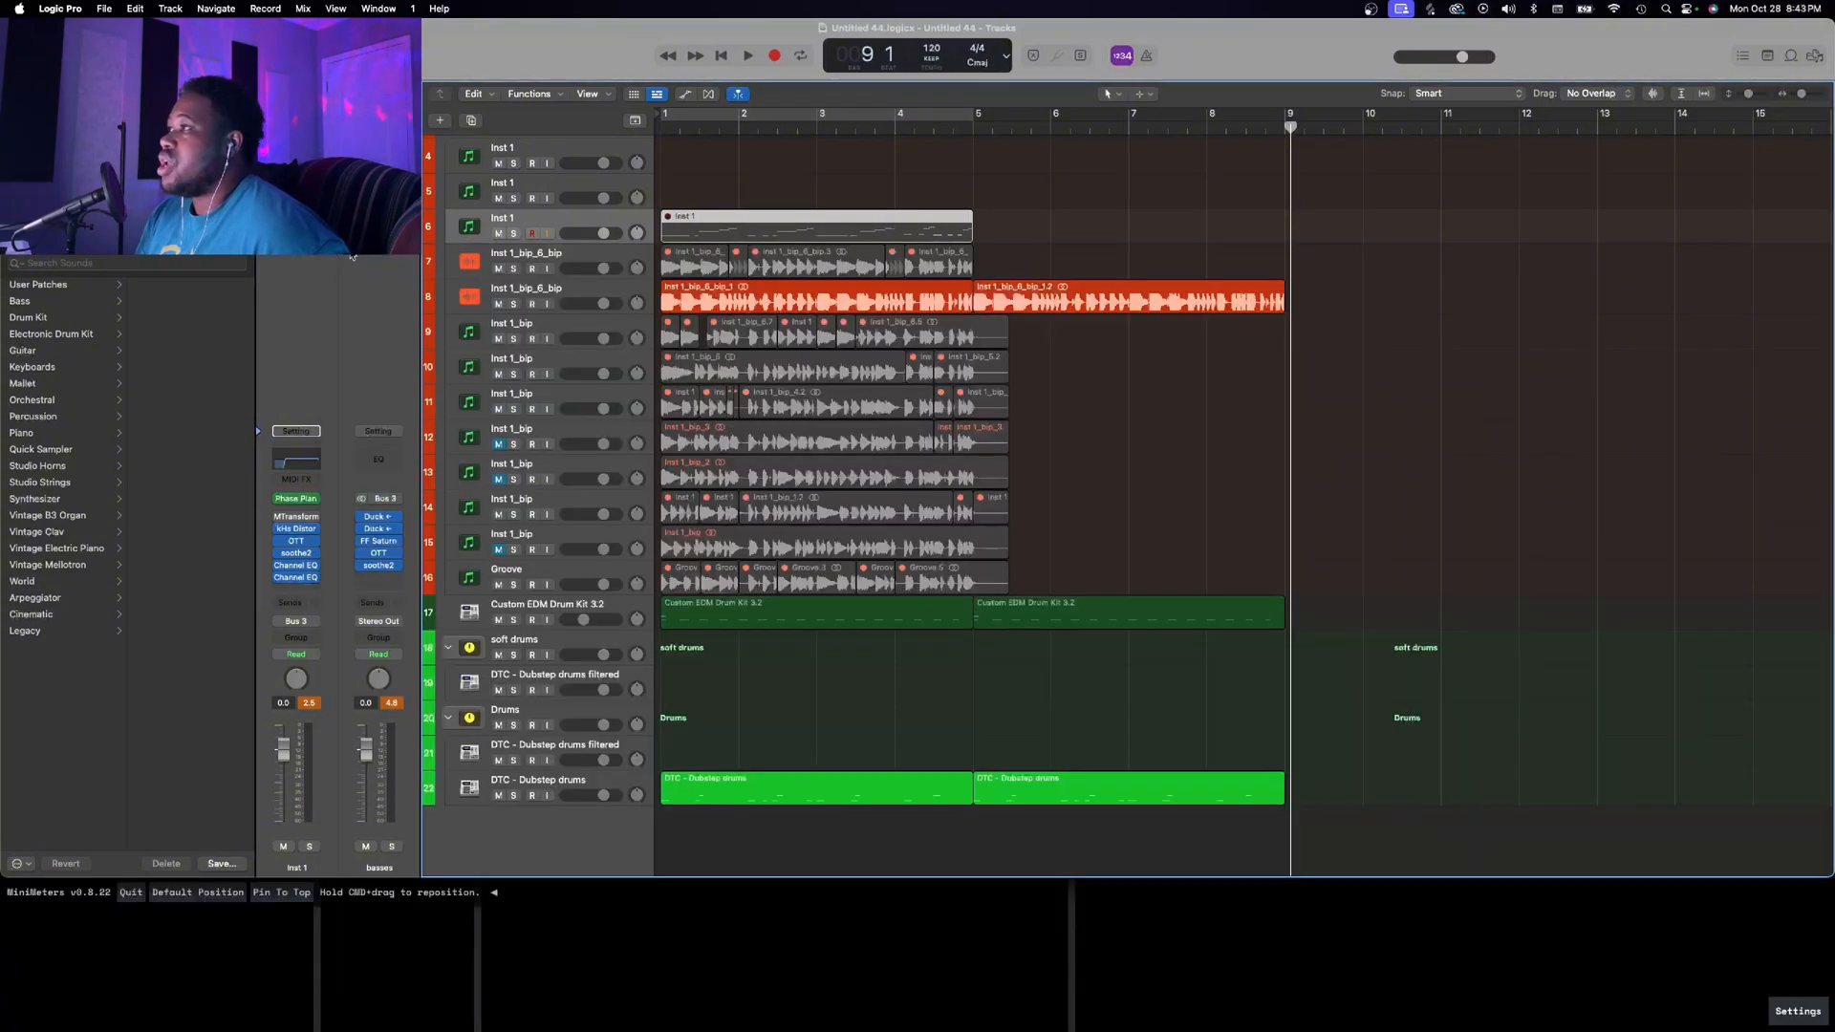
Save the project as Groove bass test
click(104, 9)
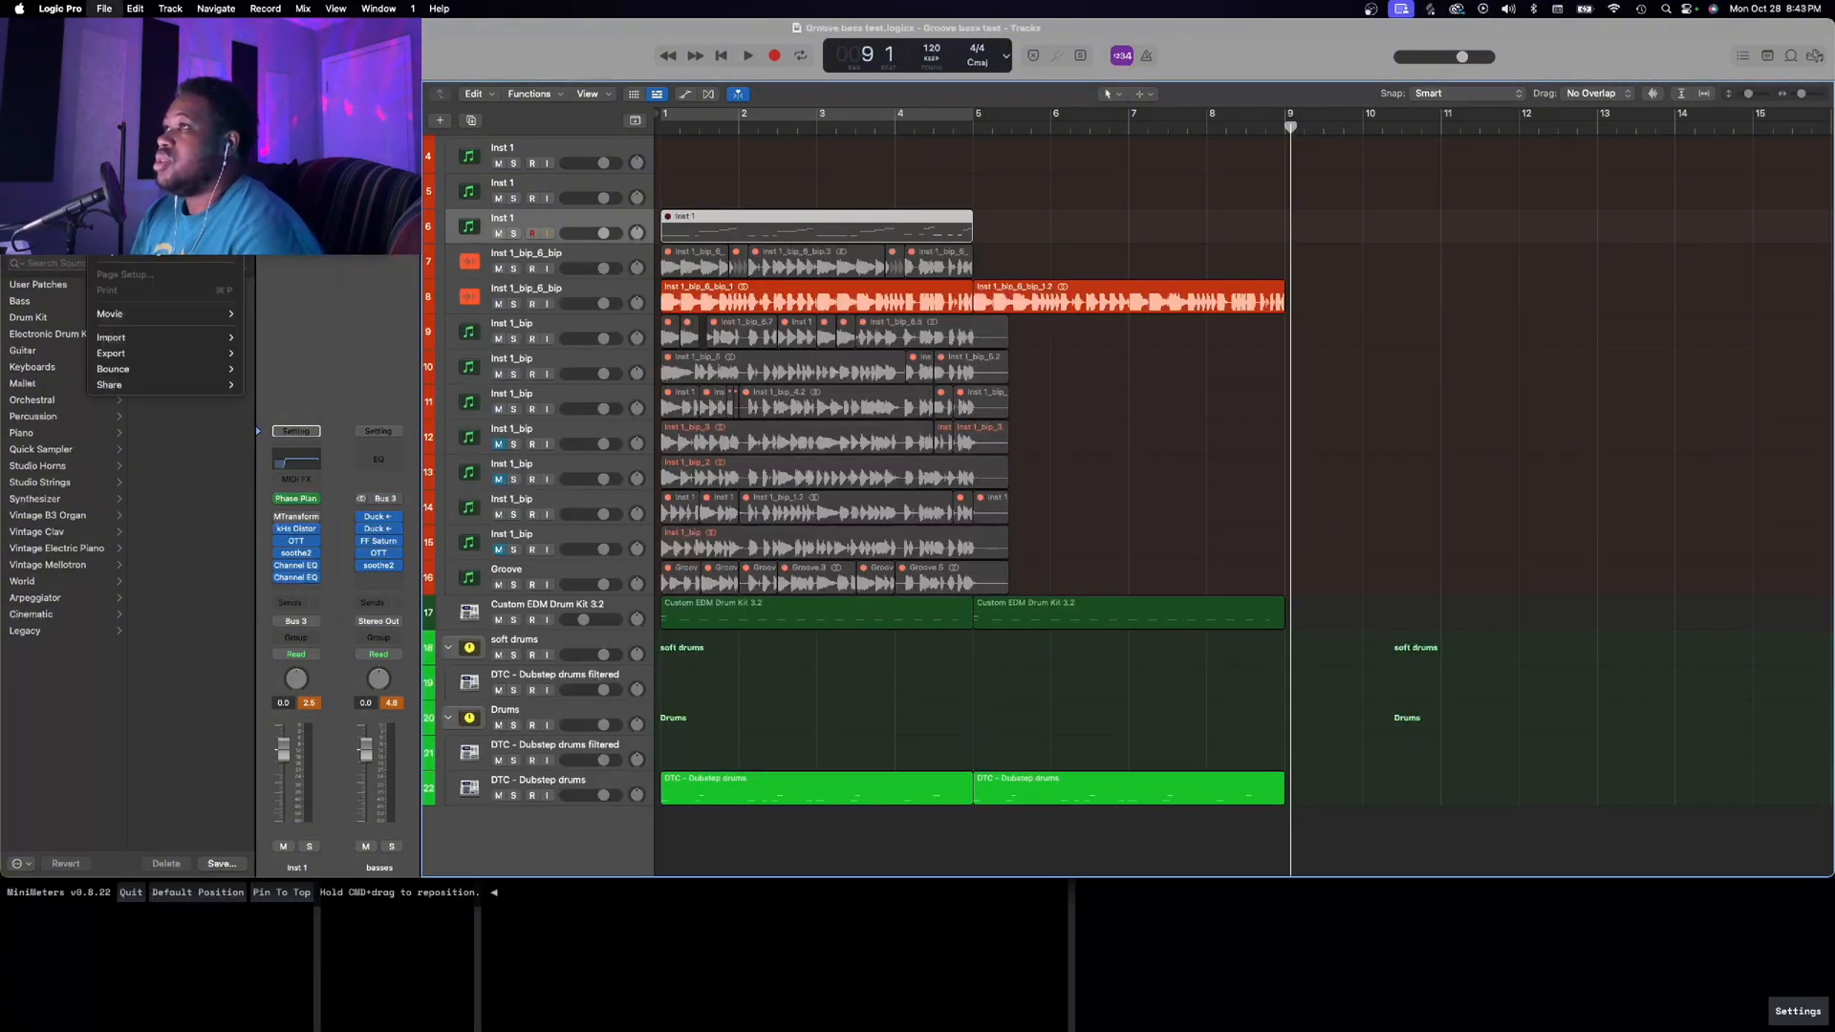
click(1073, 129)
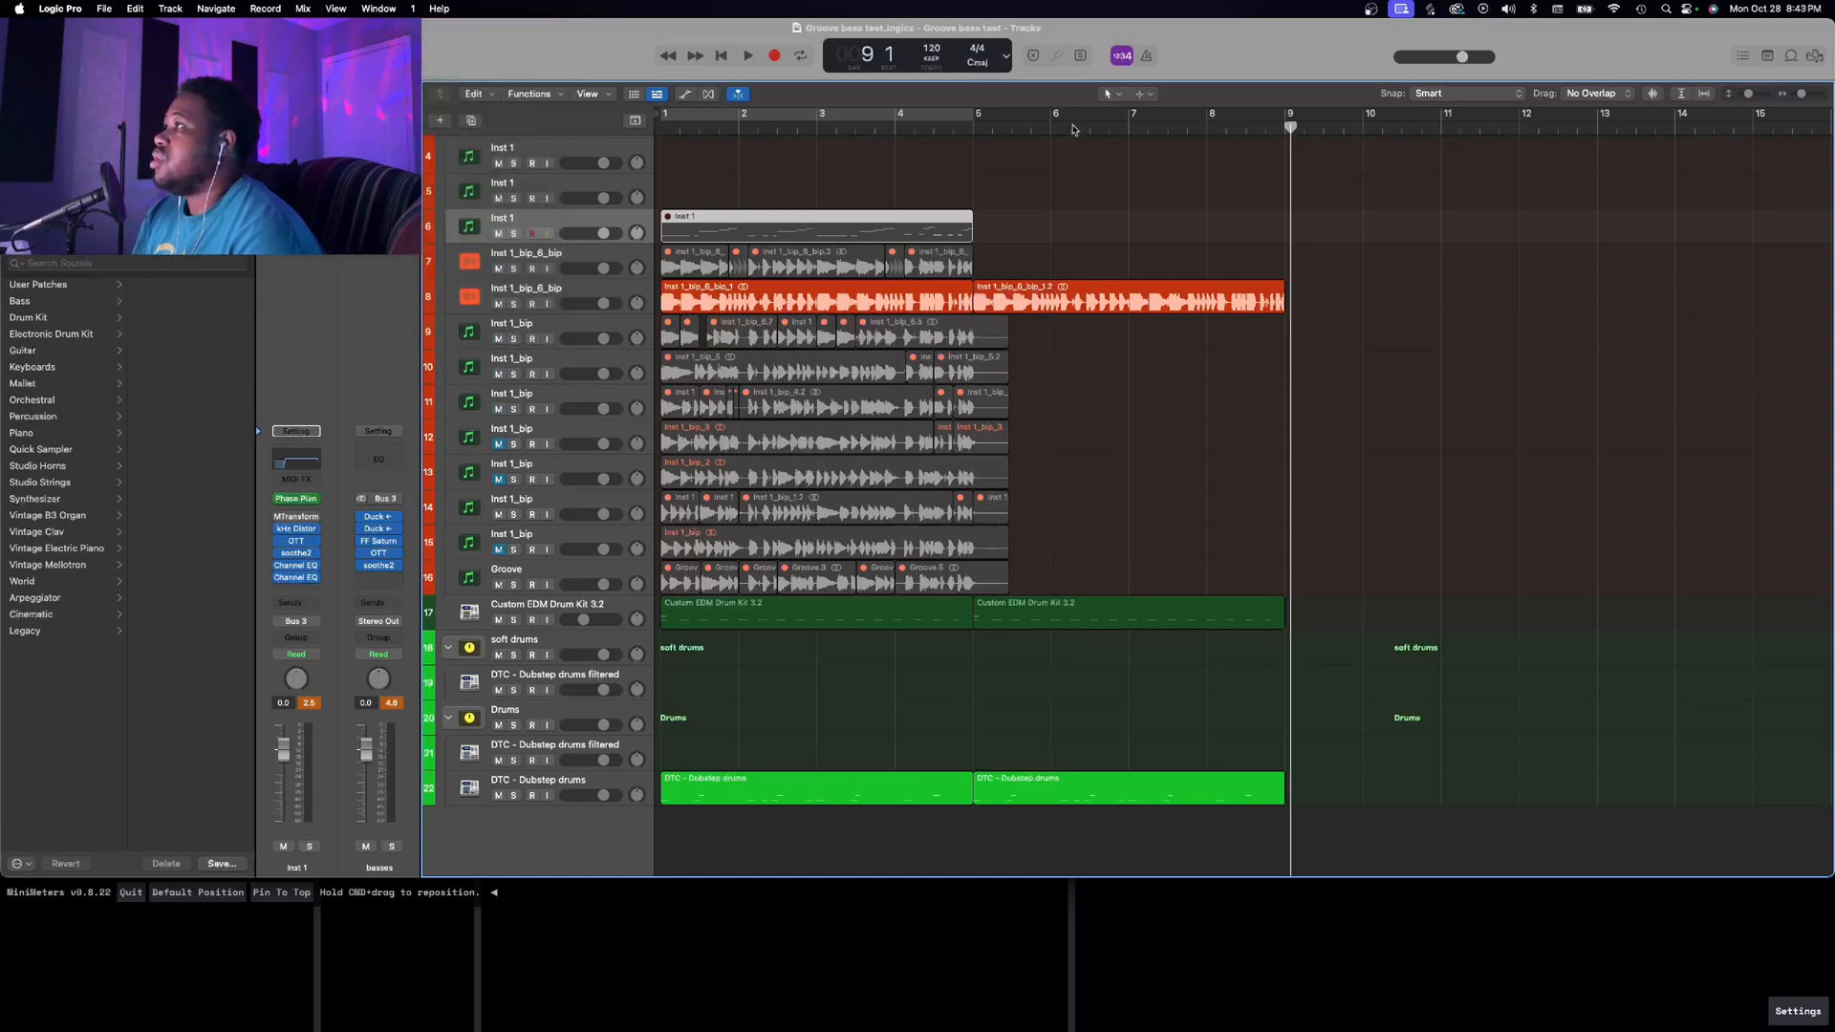
Show the file browser, go into the sample folders and audition an audio file from the list
click(1815, 55)
click(1711, 94)
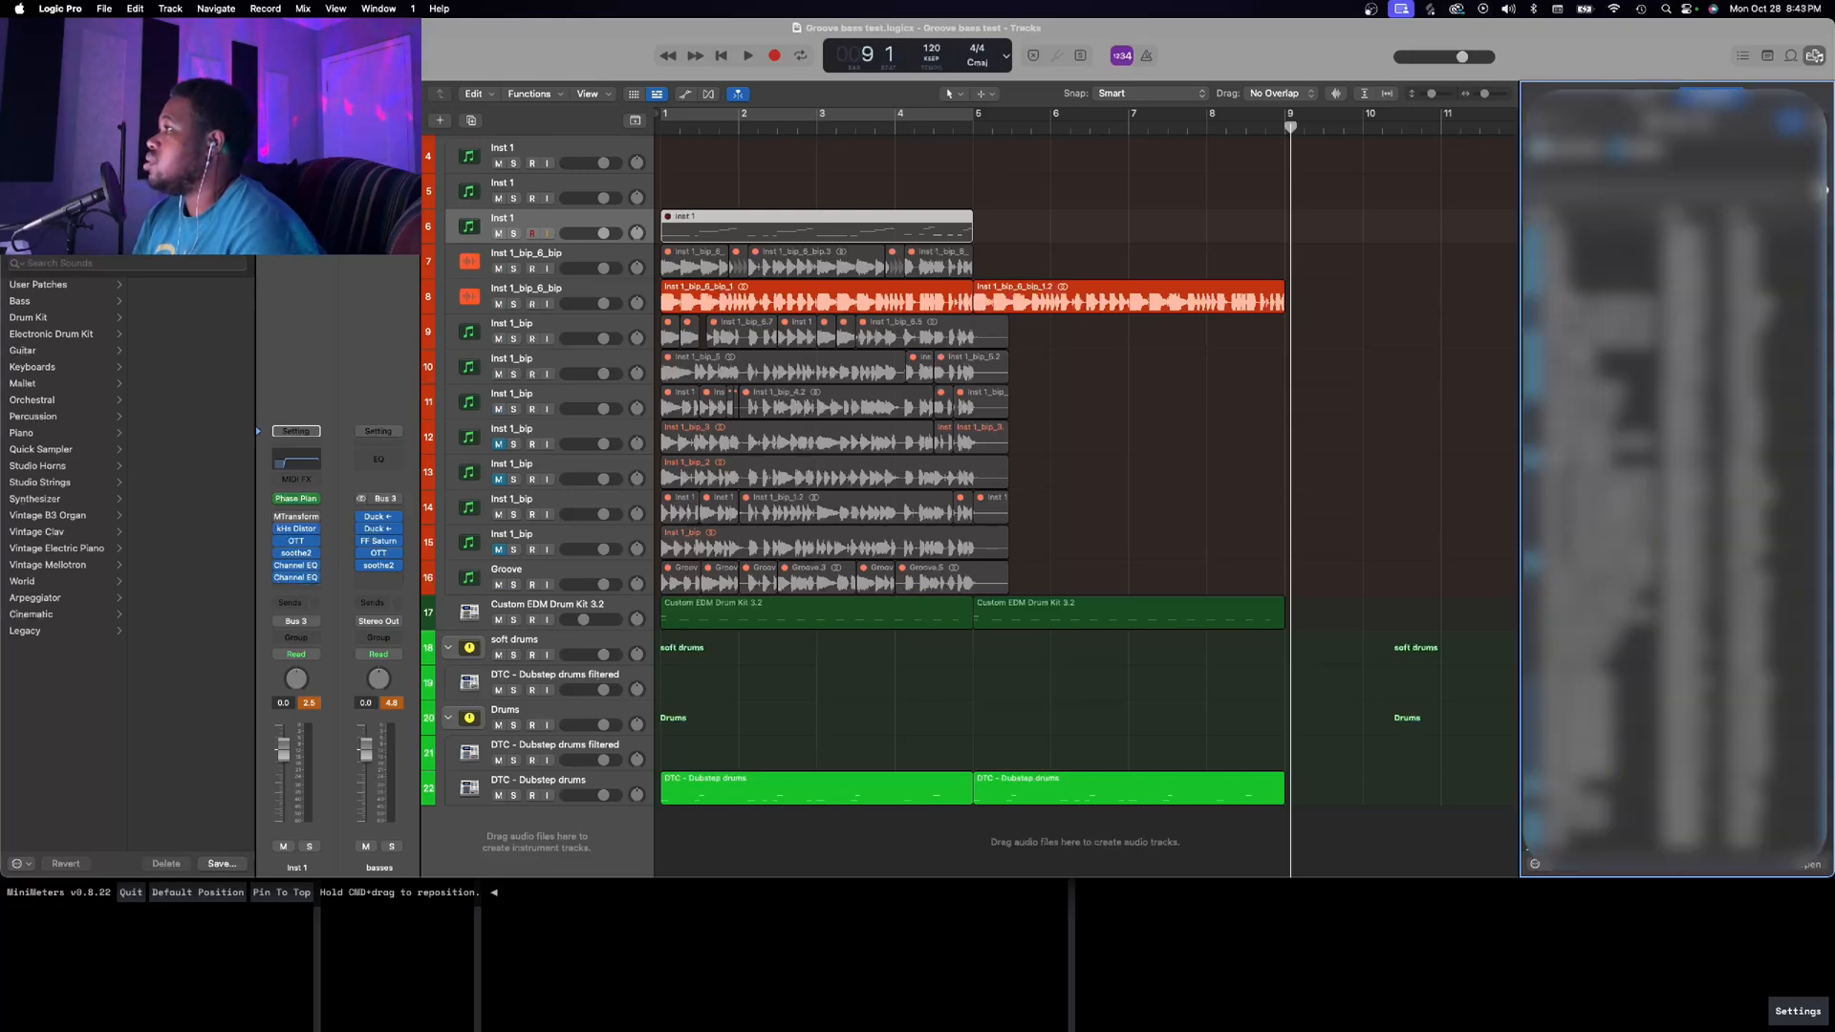
double_click(1606, 287)
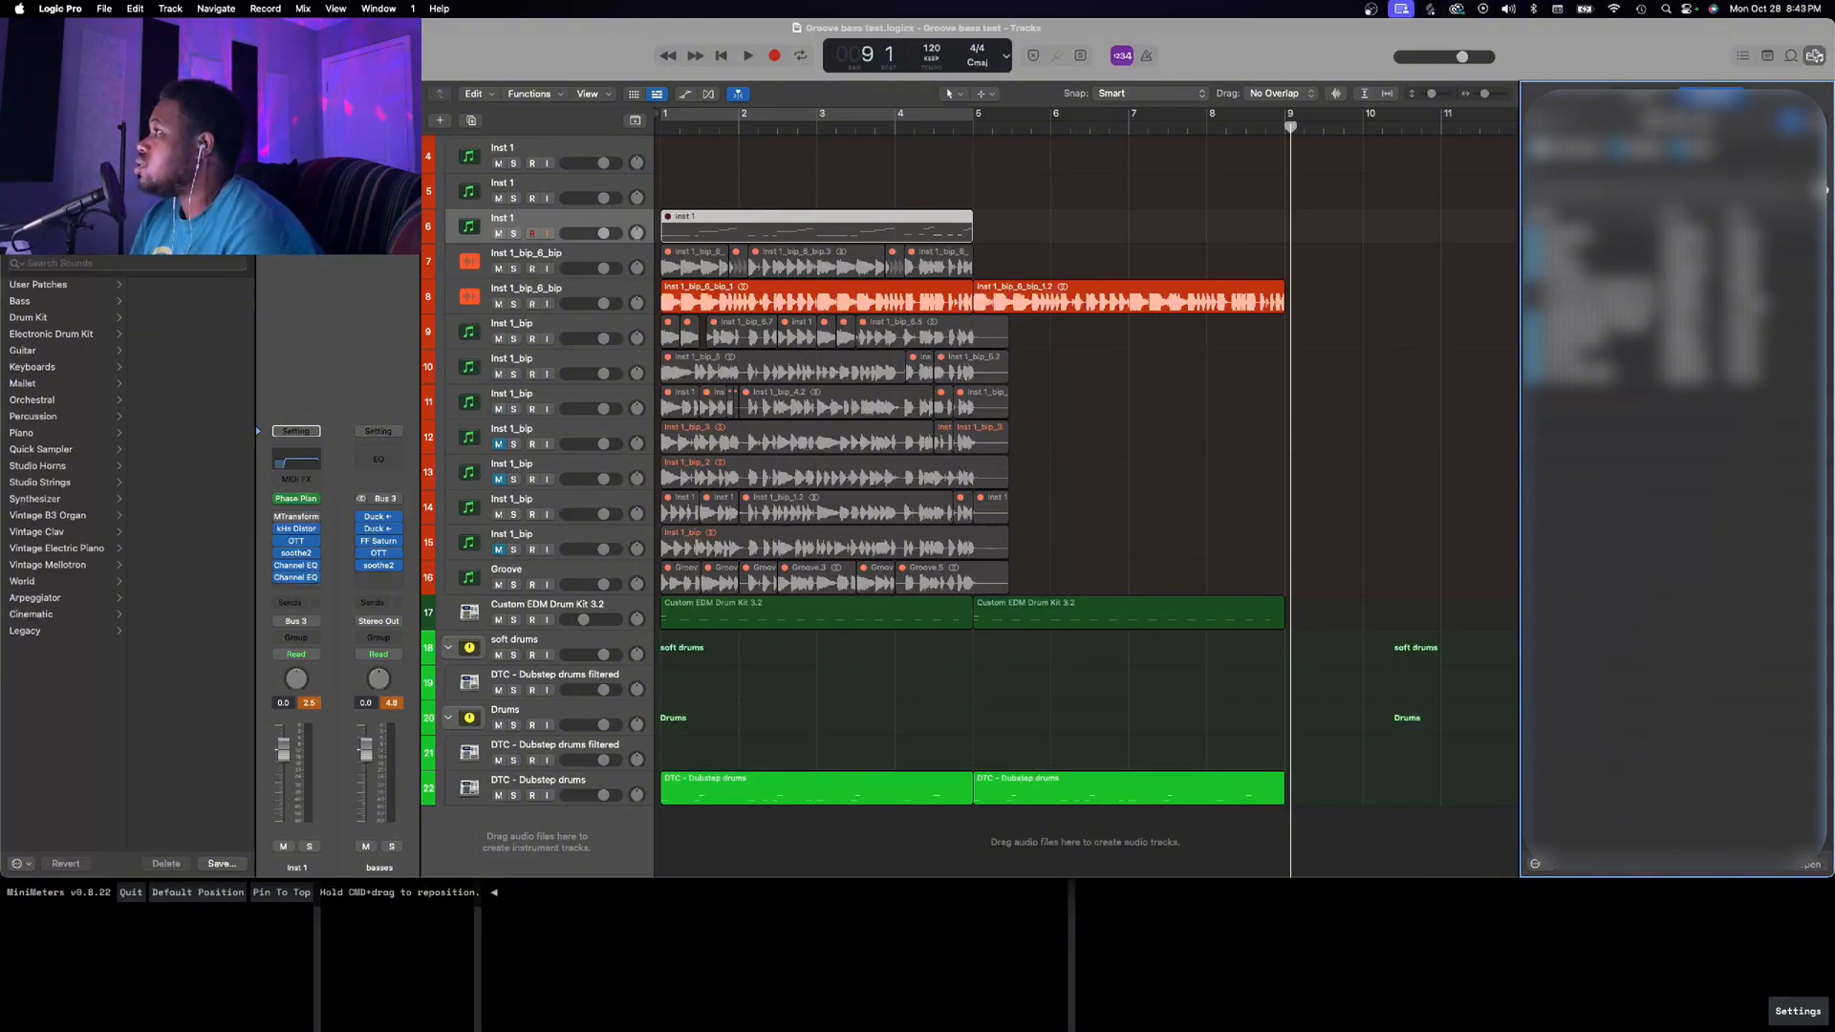
double_click(1605, 270)
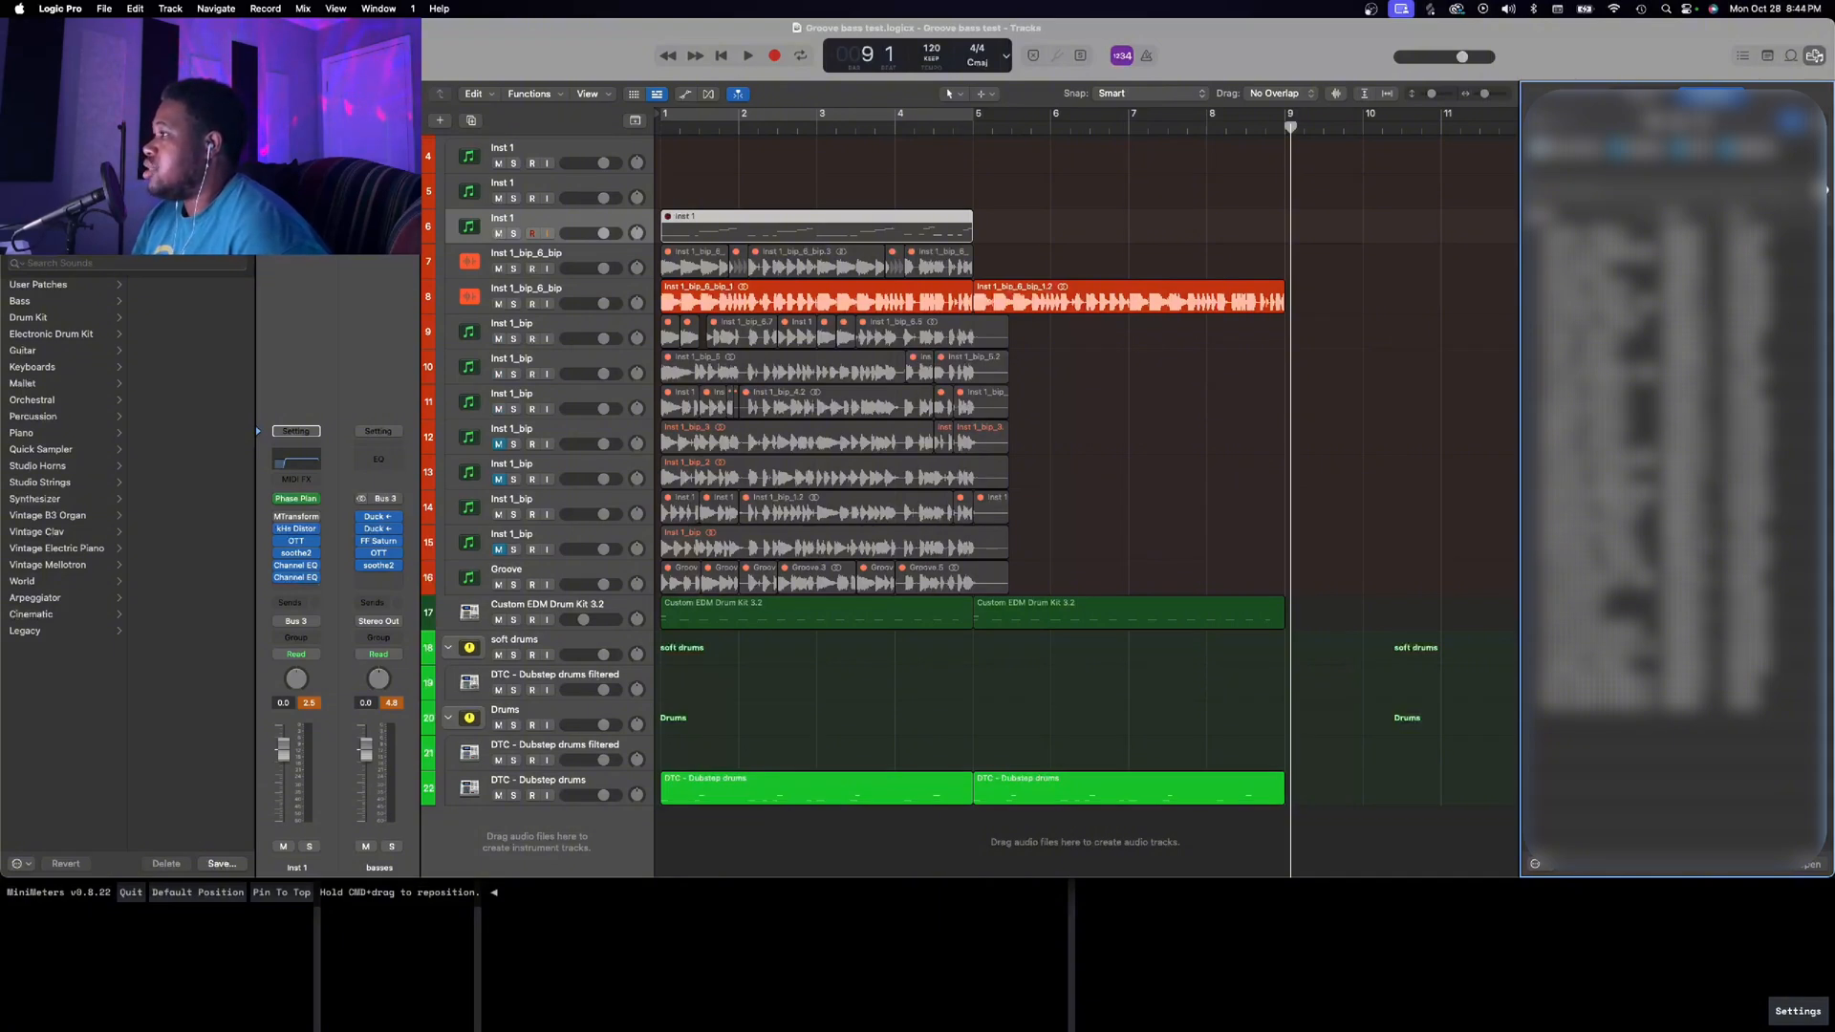
click(1642, 666)
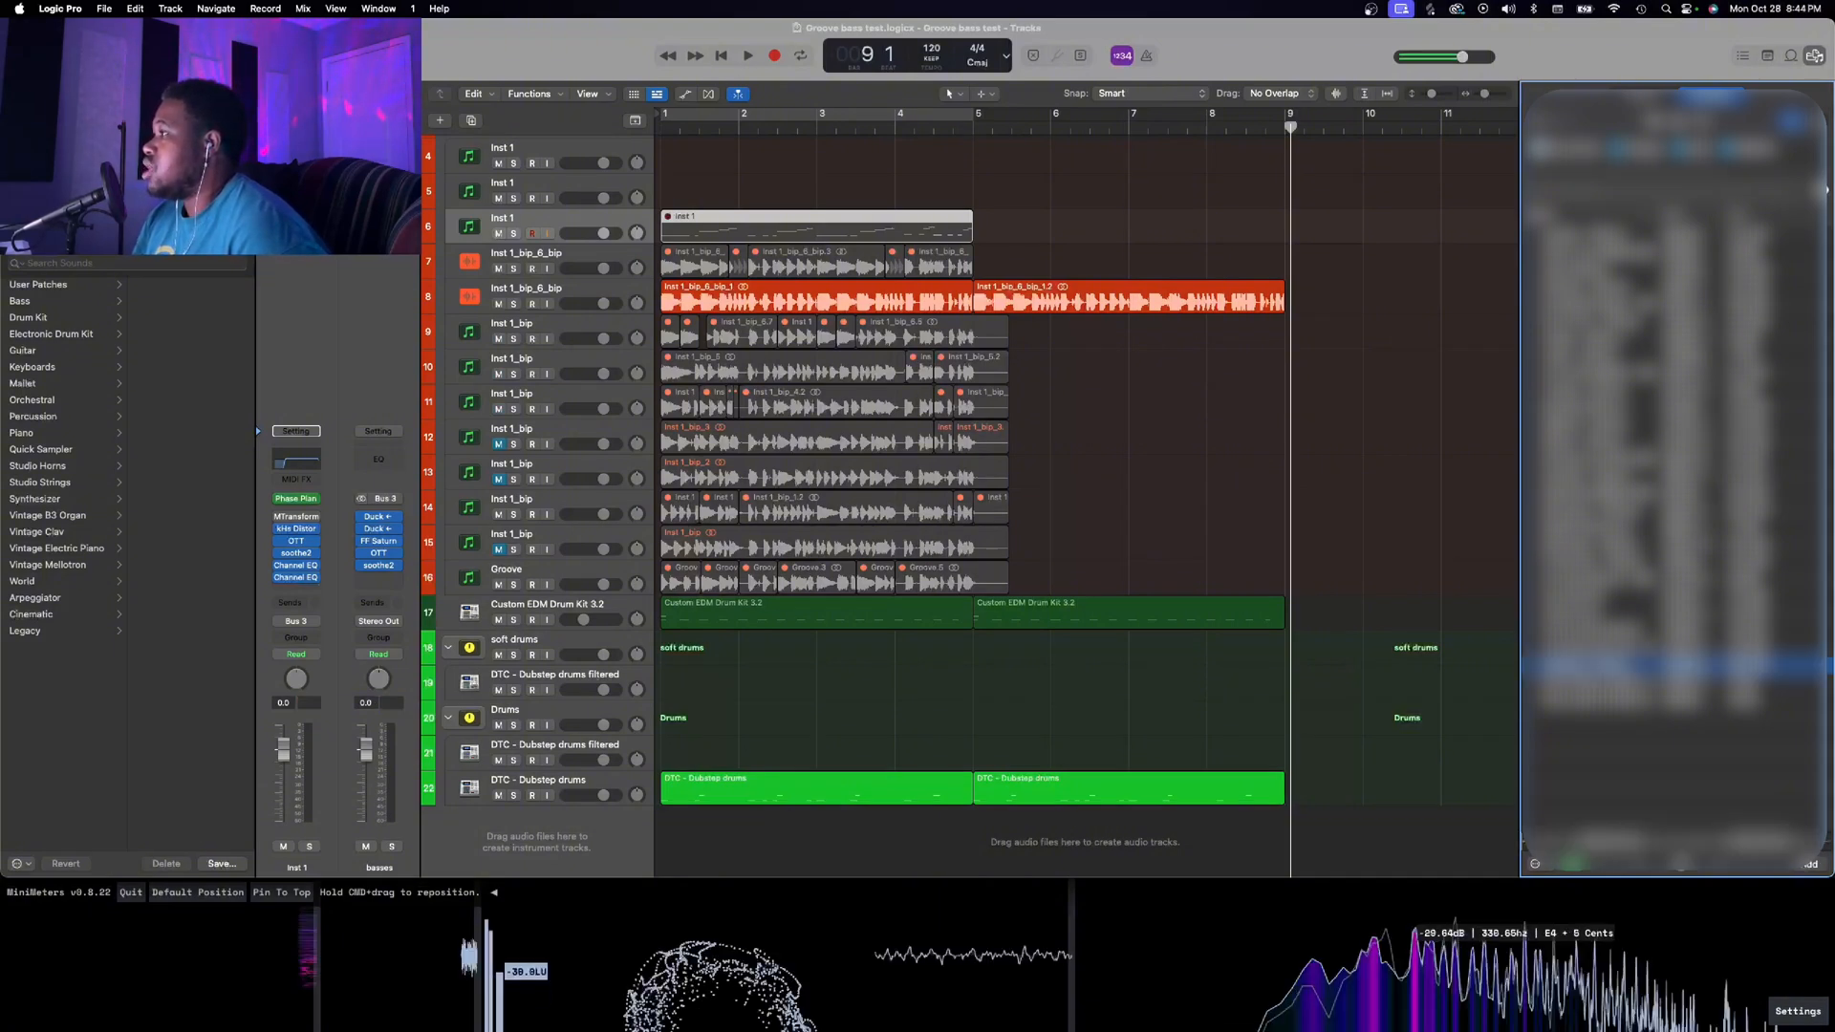